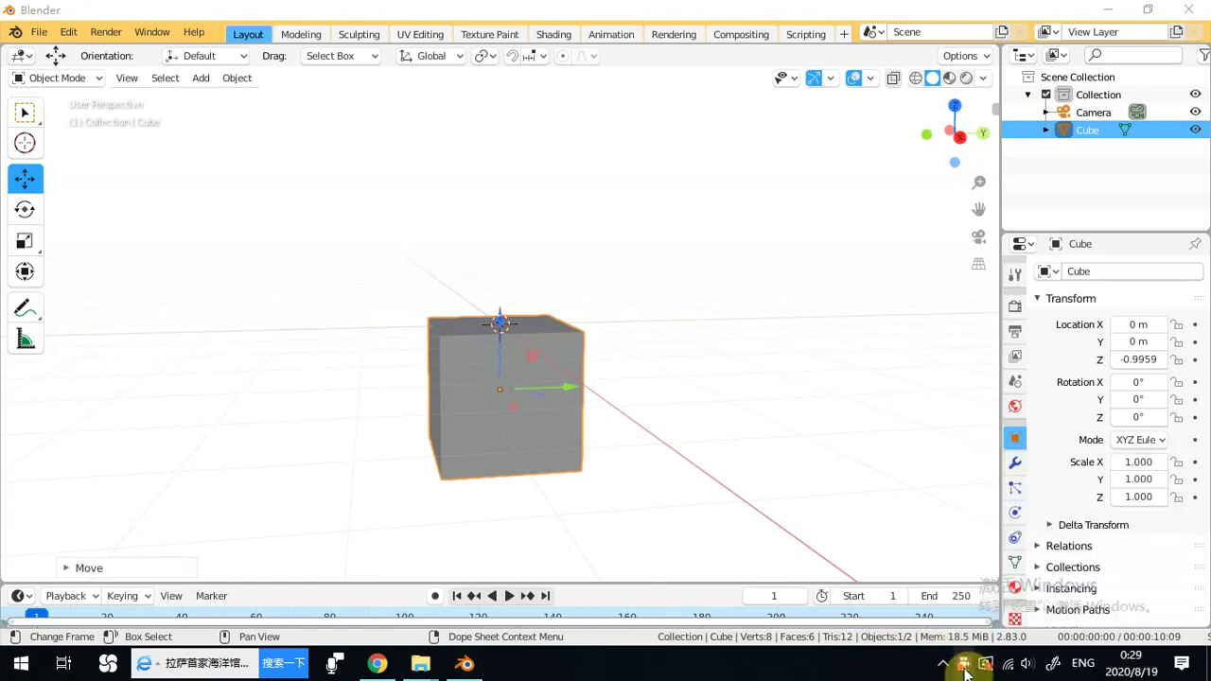
Orbit the viewport to get a clear angle on the cube.
{"action": "left_click", "coordinate": [964, 666]}
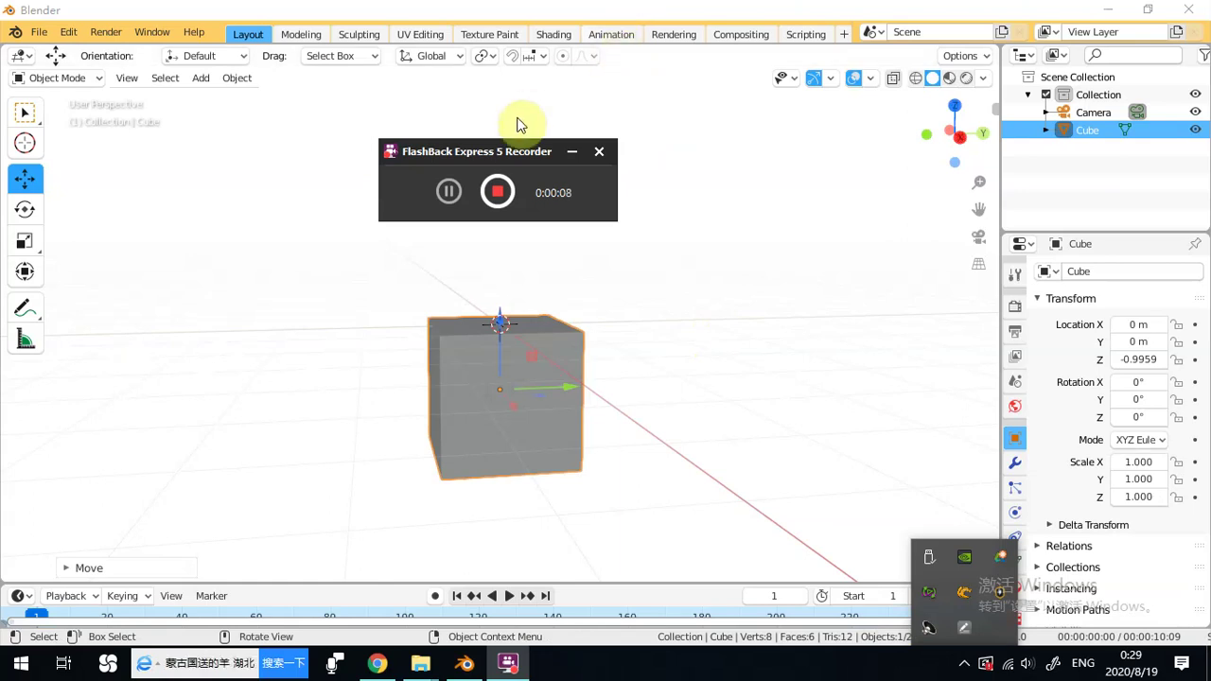
{"action": "left_click", "coordinate": [572, 154]}
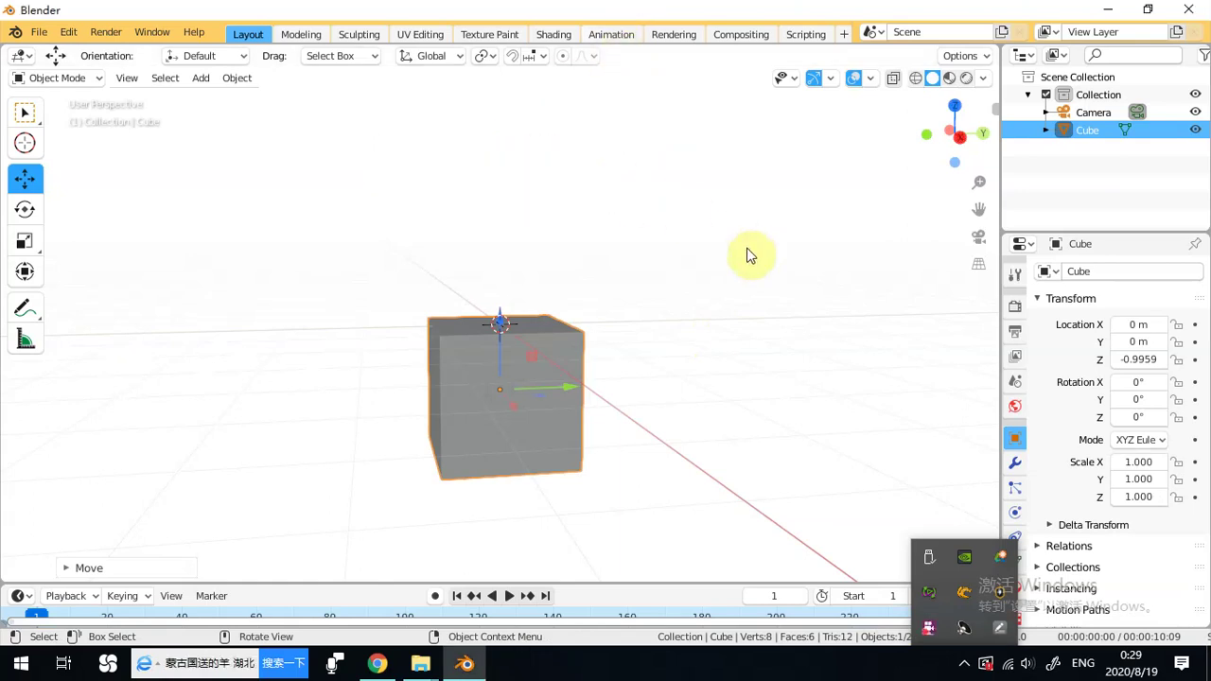
{"action": "mouse_move", "coordinate": [692, 382]}
{"action": "middle_mouse_down"}
{"action": "mouse_move", "coordinate": [770, 395]}
{"action": "mouse_move", "coordinate": [708, 413]}
{"action": "mouse_move", "coordinate": [587, 390]}
{"action": "mouse_move", "coordinate": [595, 425]}
{"action": "mouse_move", "coordinate": [715, 395]}
{"action": "mouse_move", "coordinate": [697, 395]}
{"action": "middle_mouse_up"}
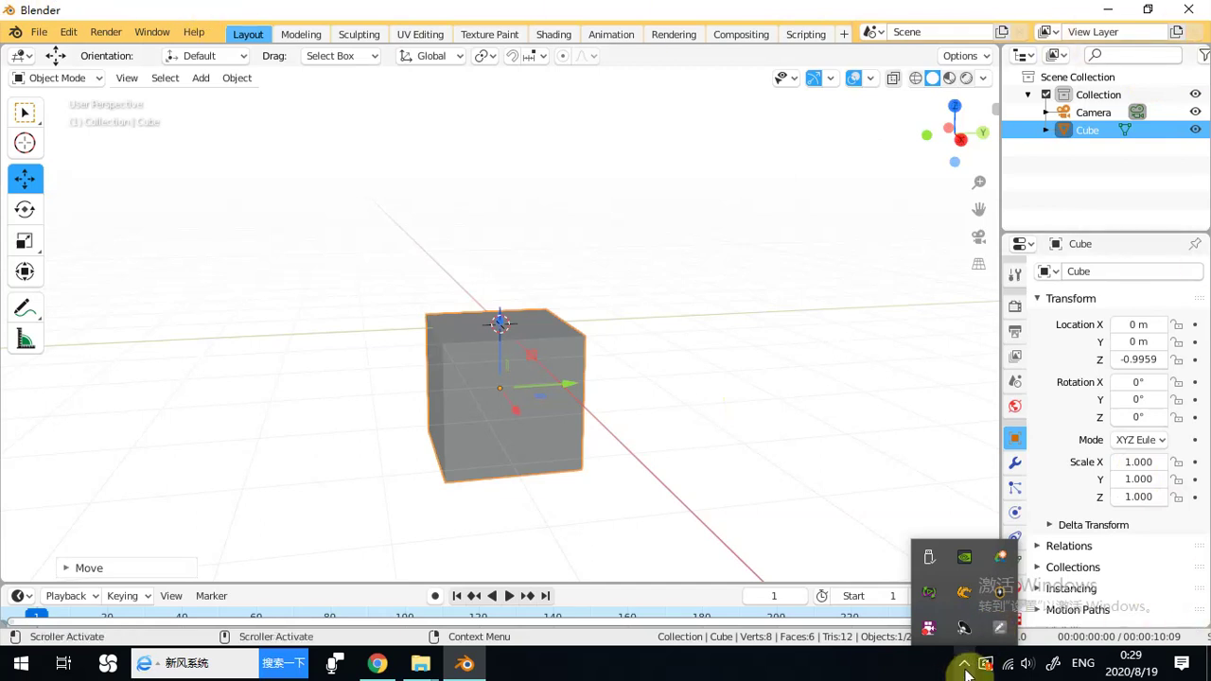
{"action": "left_click", "coordinate": [964, 663]}
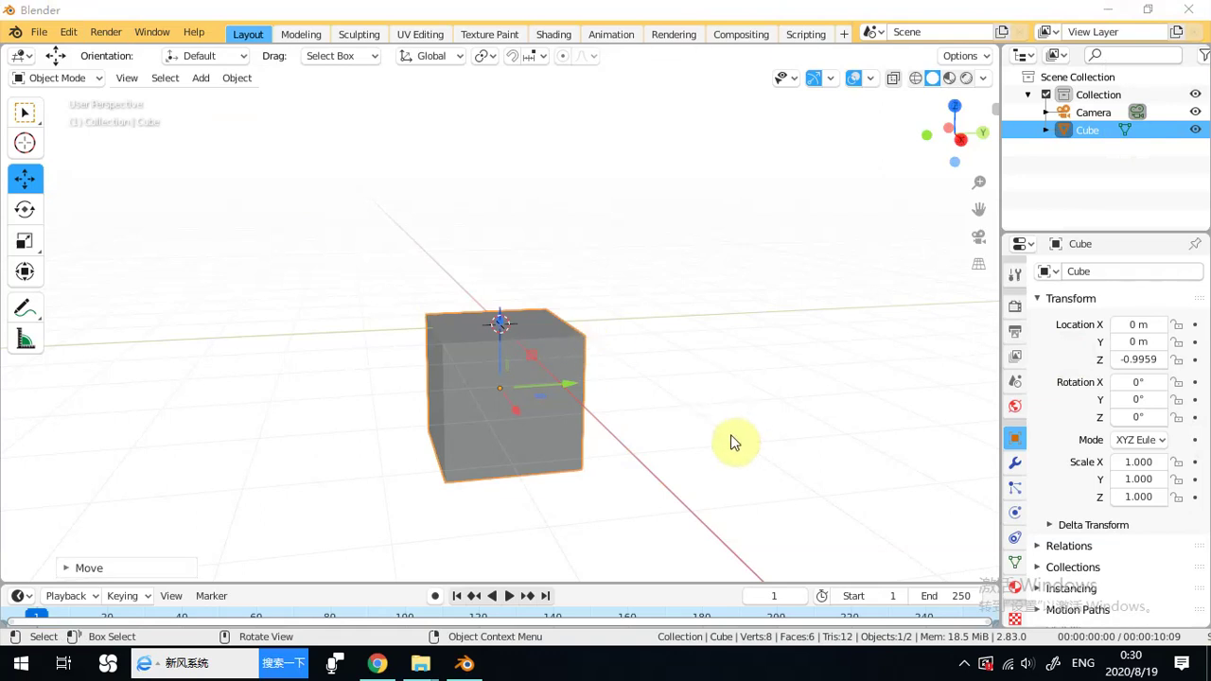
{"action": "mouse_move", "coordinate": [716, 445]}
{"action": "middle_mouse_down"}
{"action": "mouse_move", "coordinate": [678, 451]}
{"action": "mouse_move", "coordinate": [647, 476]}
{"action": "mouse_move", "coordinate": [697, 441]}
{"action": "middle_mouse_up"}
{"action": "middle_click_drag", "start_coordinate": [568, 418], "coordinate": [553, 351]}
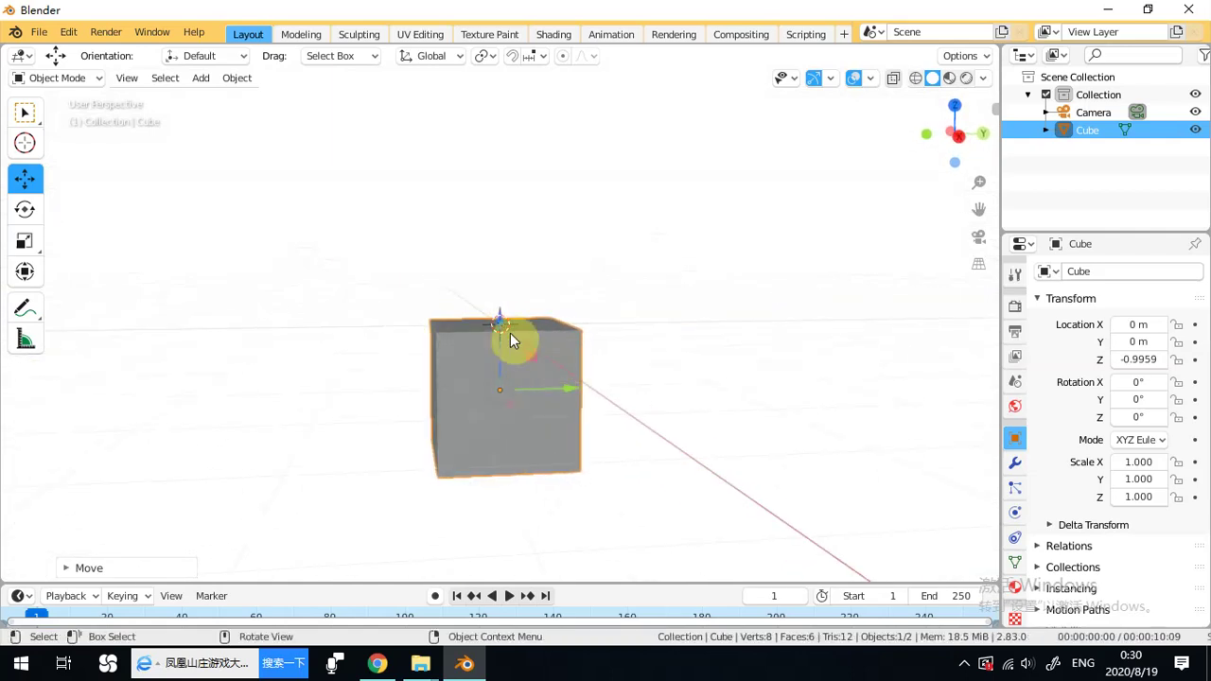
Lift the cube along Z from -0.9959 to 1.0862.
{"action": "left_click_drag", "start_coordinate": [500, 320], "coordinate": [504, 170]}
{"action": "middle_click_drag", "start_coordinate": [581, 205], "coordinate": [576, 243]}
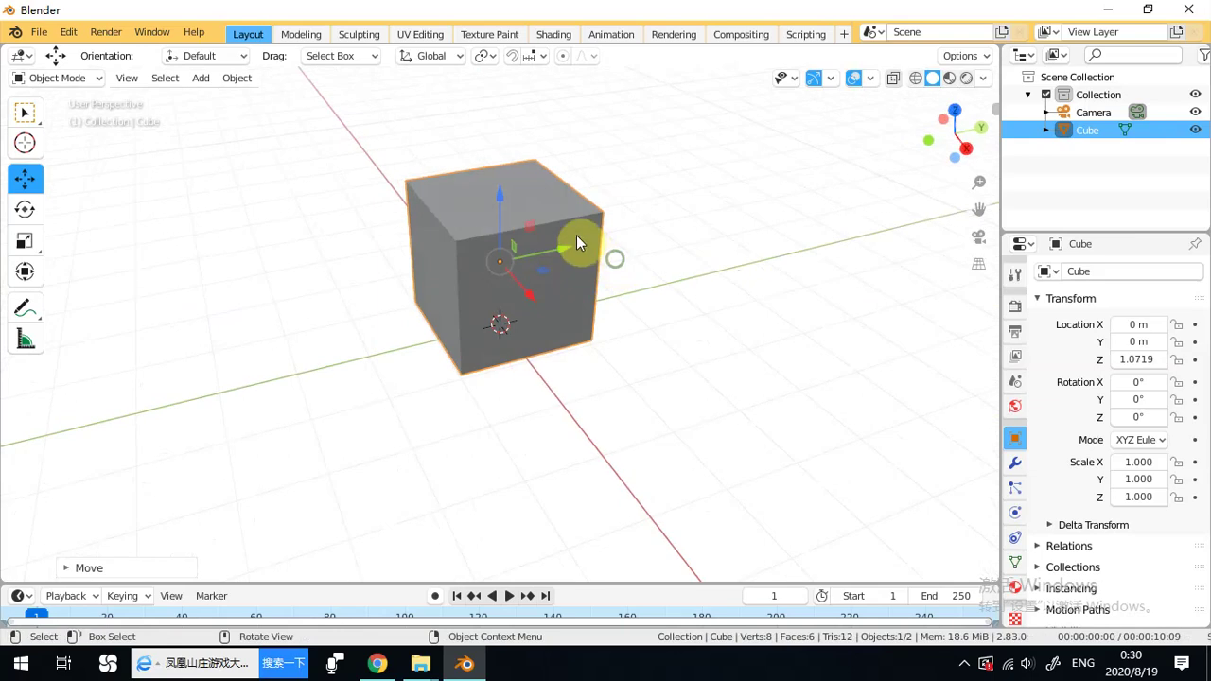
{"action": "left_click_drag", "start_coordinate": [508, 194], "coordinate": [509, 197]}
{"action": "middle_click_drag", "start_coordinate": [508, 198], "coordinate": [319, 339]}
{"action": "scroll", "coordinate": [568, 331], "scroll_direction": "down", "scroll_amount": 5}
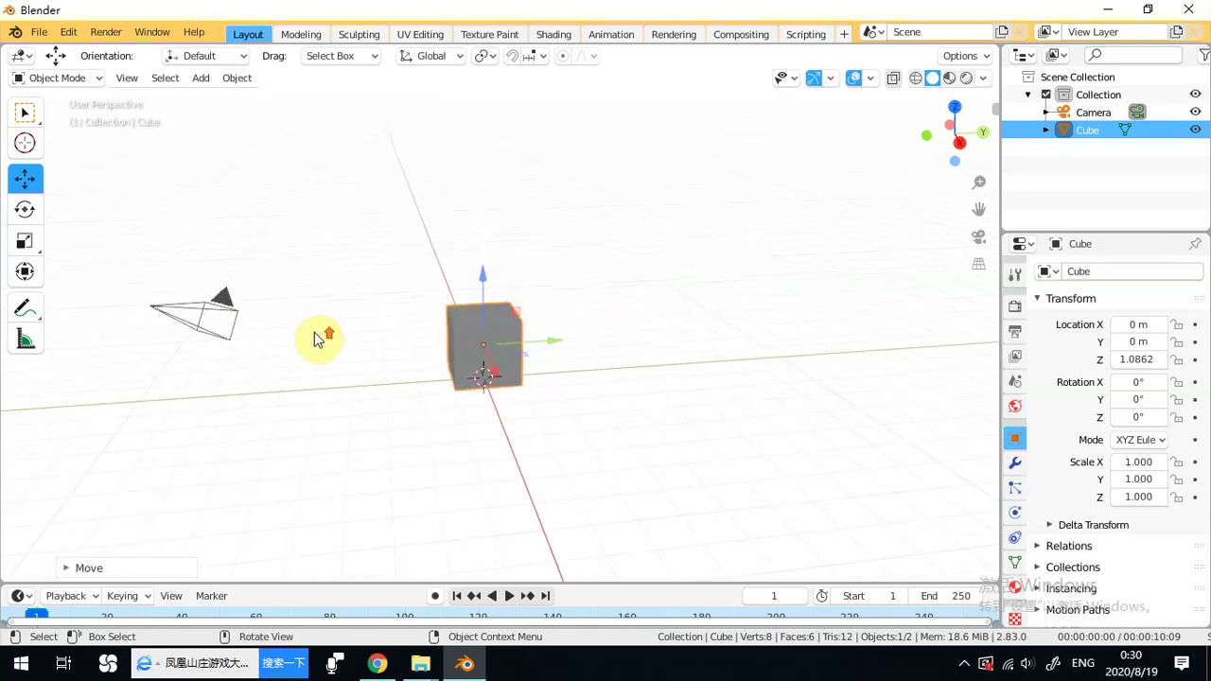
Move the camera along Y from -6.9258 to -4.6722, then reselect the cube.
{"action": "left_click", "coordinate": [220, 322]}
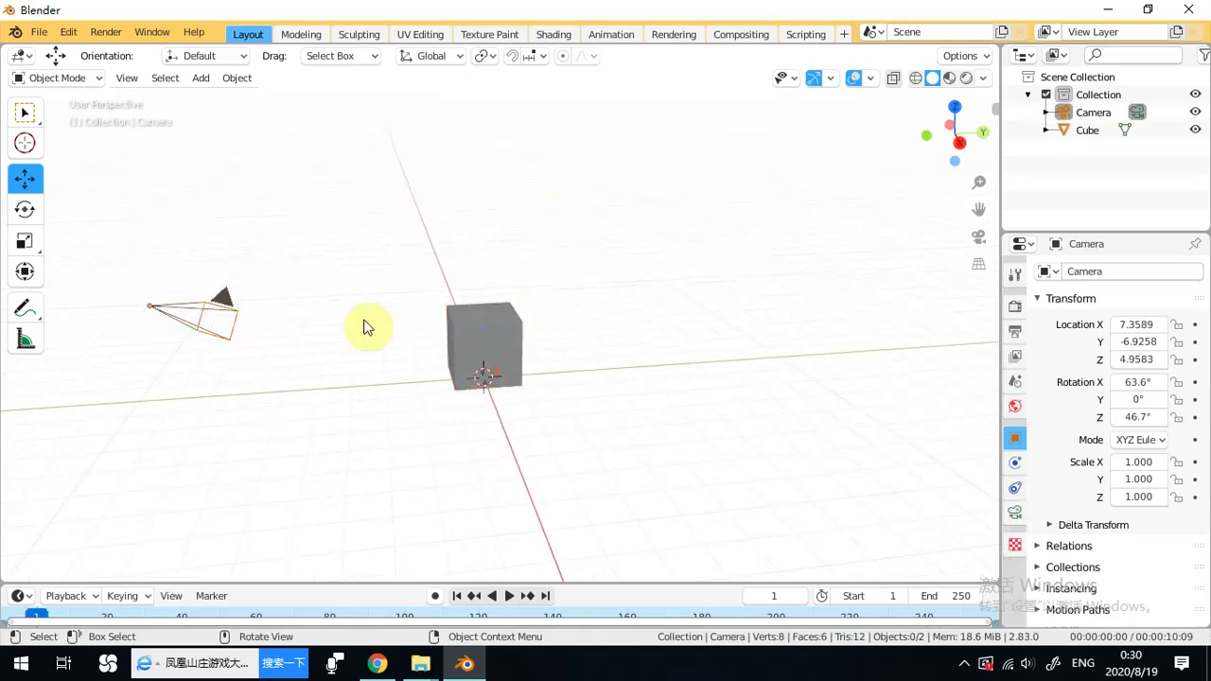
{"action": "left_click", "coordinate": [224, 316]}
{"action": "scroll", "coordinate": [555, 292], "scroll_direction": "up", "scroll_amount": 2}
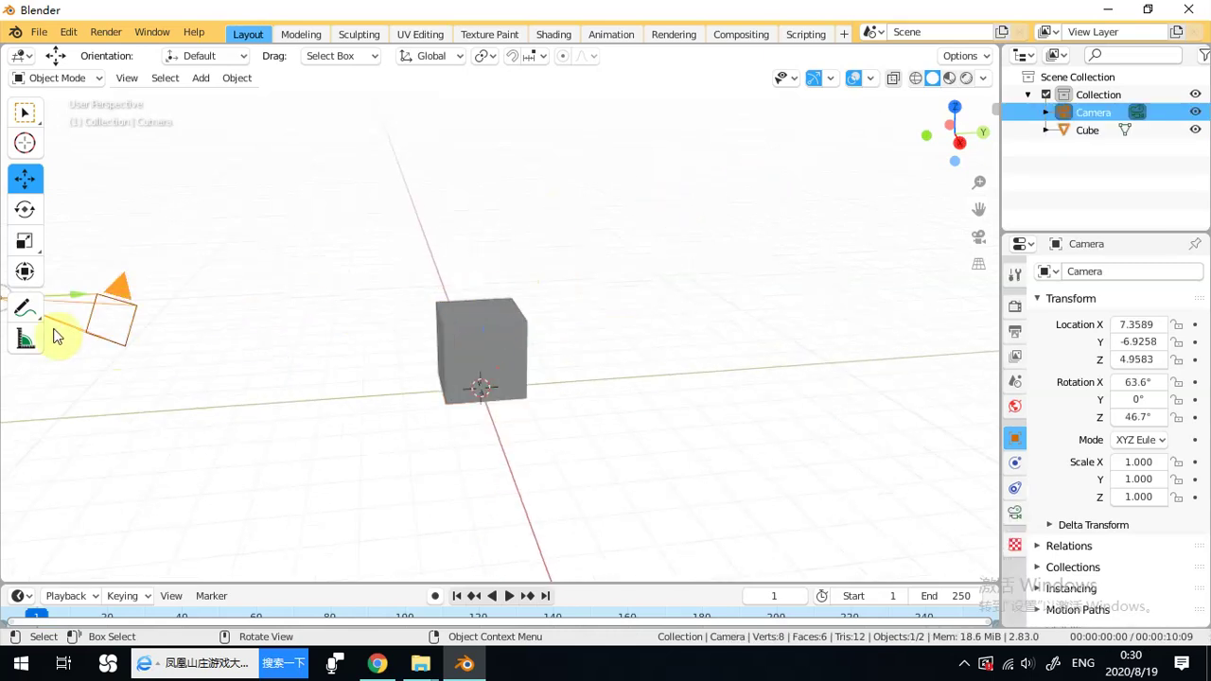
{"action": "left_click_drag", "start_coordinate": [75, 295], "coordinate": [282, 302]}
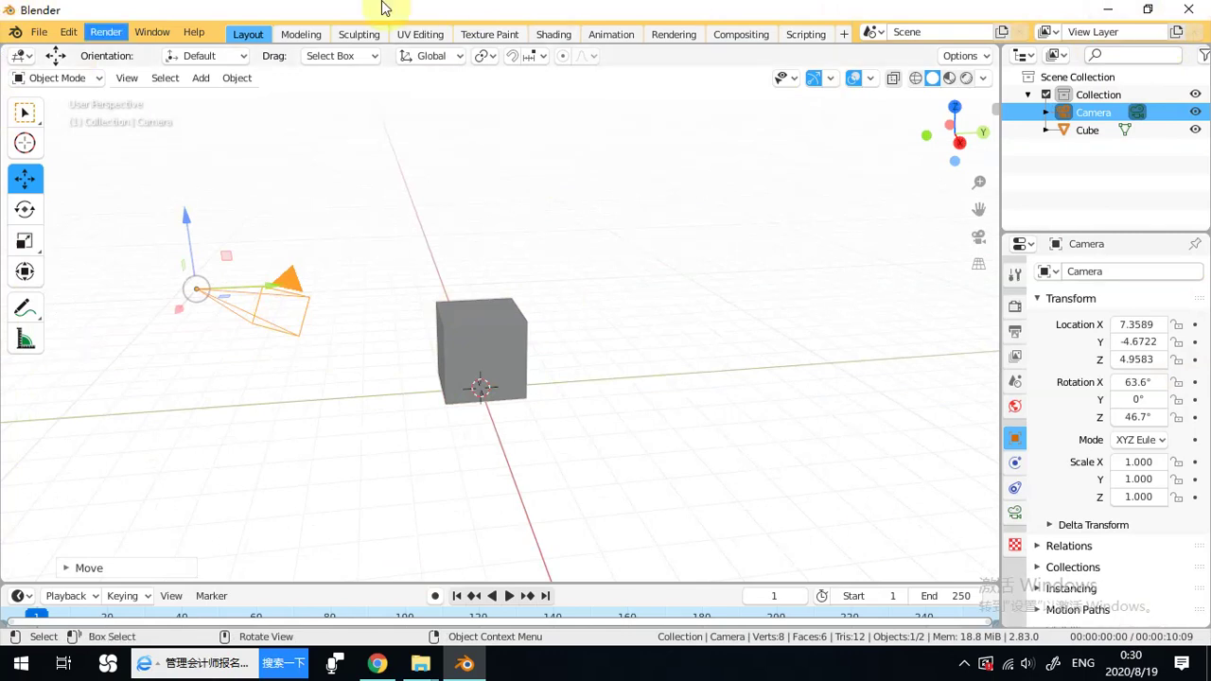
{"action": "middle_click_drag", "start_coordinate": [526, 316], "coordinate": [518, 348]}
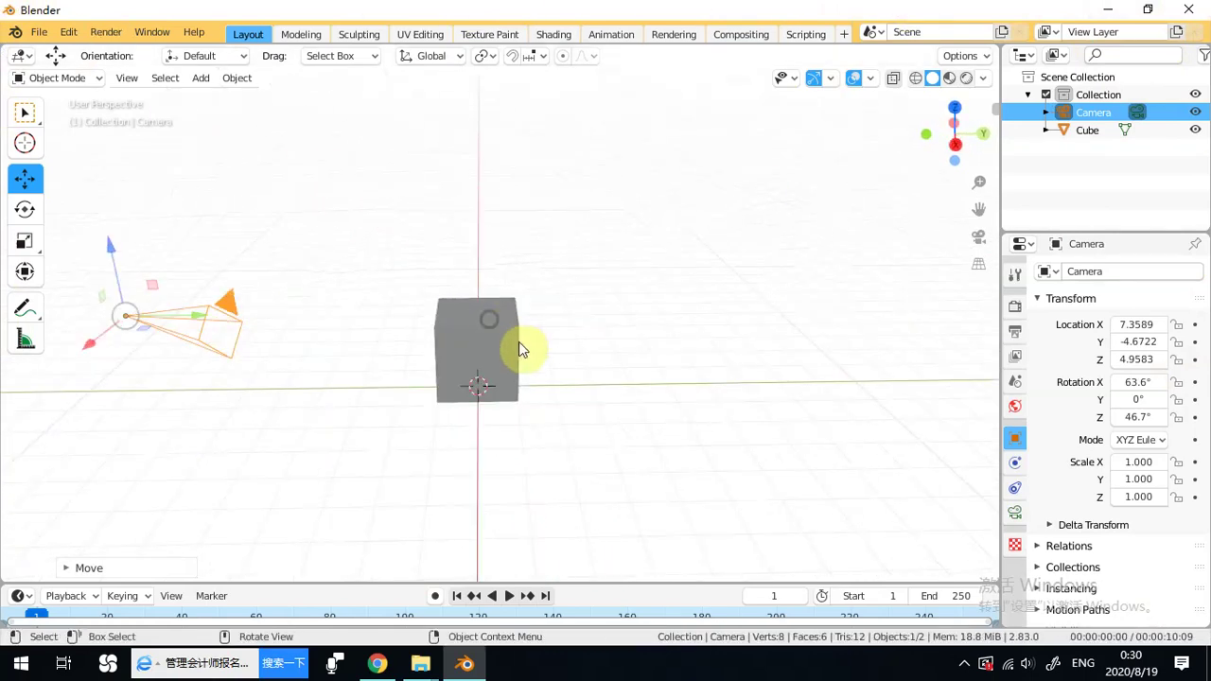
{"action": "left_click", "coordinate": [473, 355]}
{"action": "mouse_move", "coordinate": [499, 347]}
{"action": "middle_mouse_down"}
{"action": "mouse_move", "coordinate": [536, 341]}
{"action": "mouse_move", "coordinate": [508, 349]}
{"action": "middle_mouse_up"}
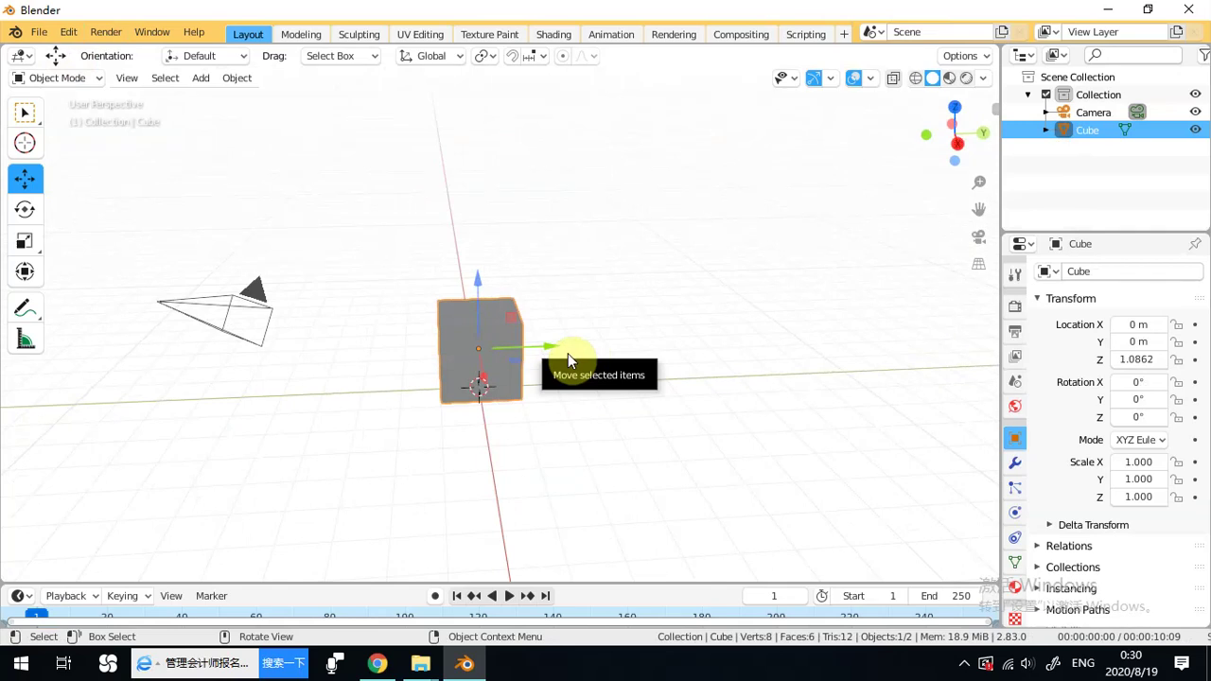
{"action": "middle_click_drag", "start_coordinate": [512, 362], "coordinate": [501, 325]}
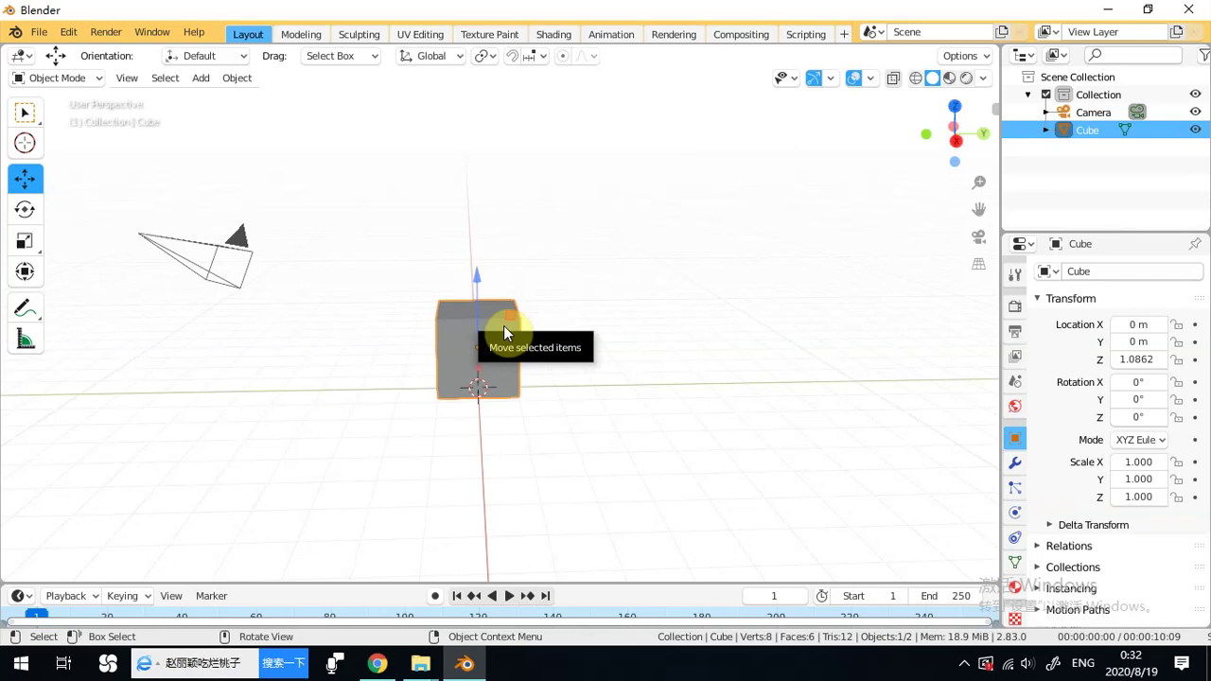
{"action": "middle_click_drag", "start_coordinate": [503, 325], "coordinate": [538, 352]}
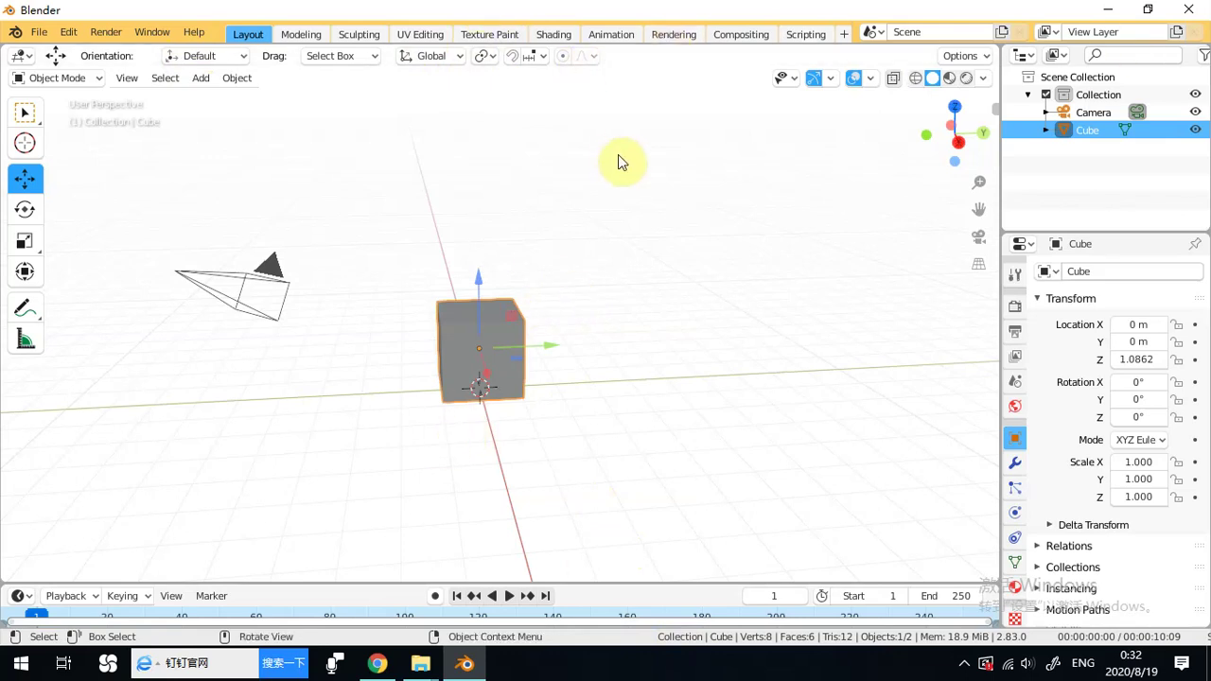
{"action": "mouse_move", "coordinate": [620, 173]}
{"action": "middle_mouse_down"}
{"action": "mouse_move", "coordinate": [640, 183]}
{"action": "mouse_move", "coordinate": [602, 173]}
{"action": "middle_mouse_up"}
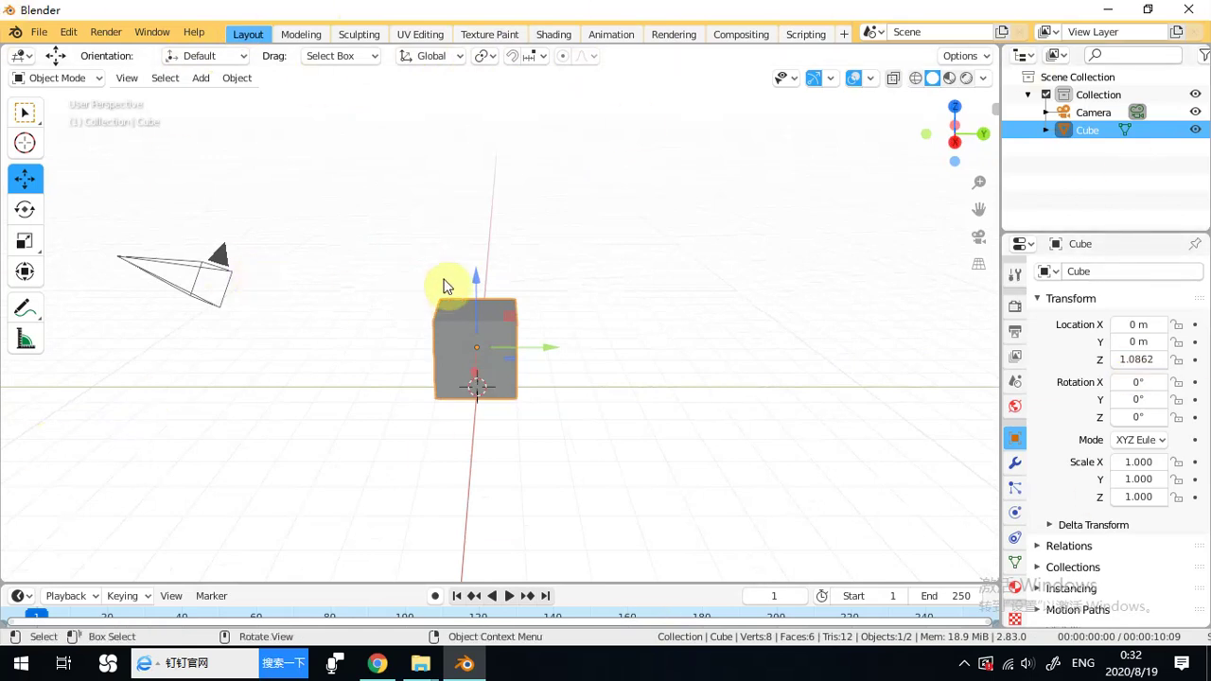
{"action": "middle_click_drag", "start_coordinate": [616, 210], "coordinate": [606, 166]}
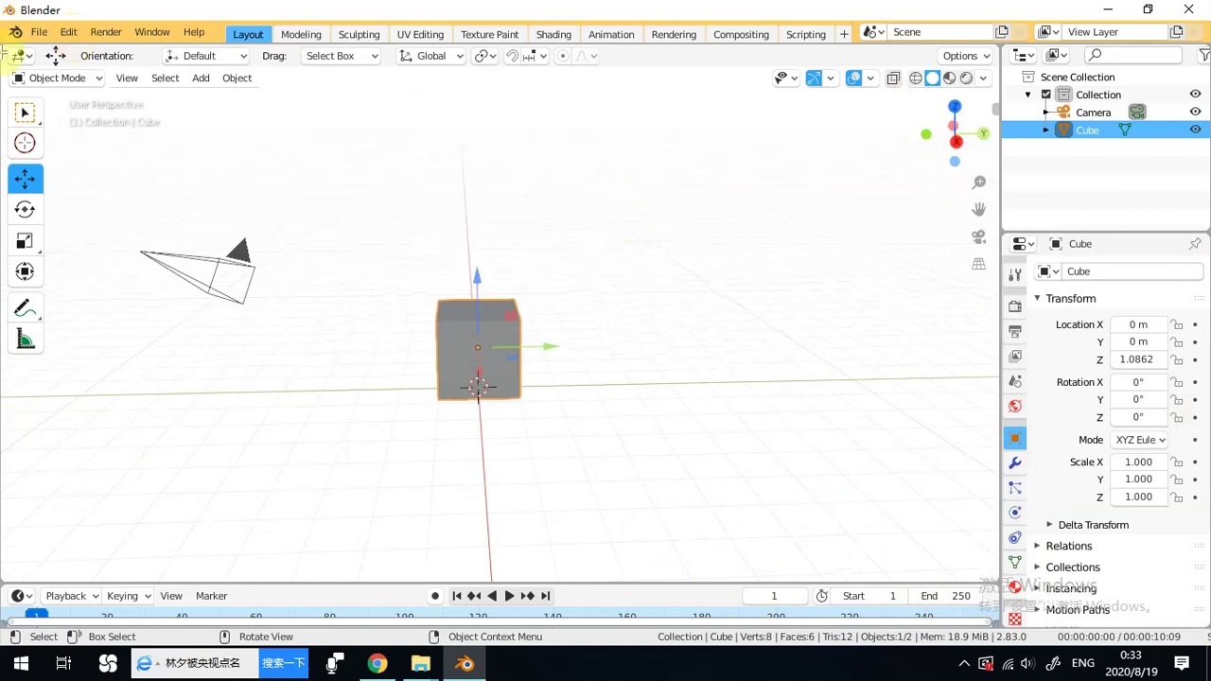
Open Blender Preferences from the Edit menu, showing the Themes section.
{"action": "left_click", "coordinate": [64, 34]}
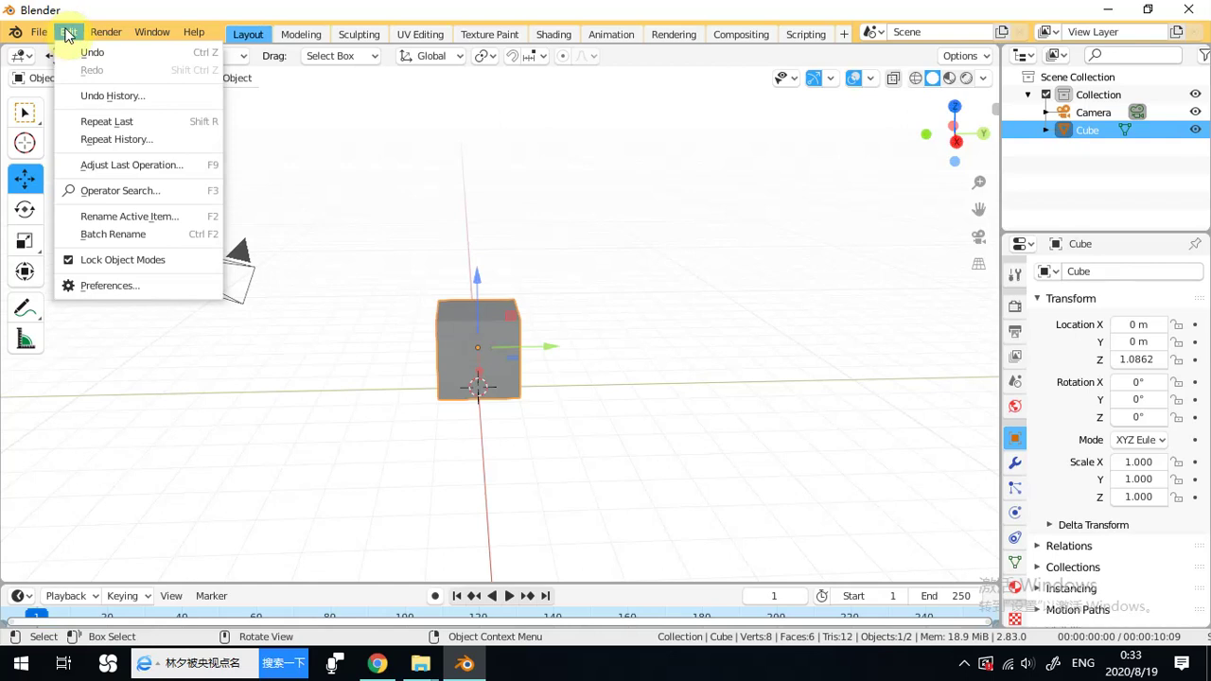
{"action": "left_click", "coordinate": [66, 34]}
{"action": "left_click", "coordinate": [66, 34]}
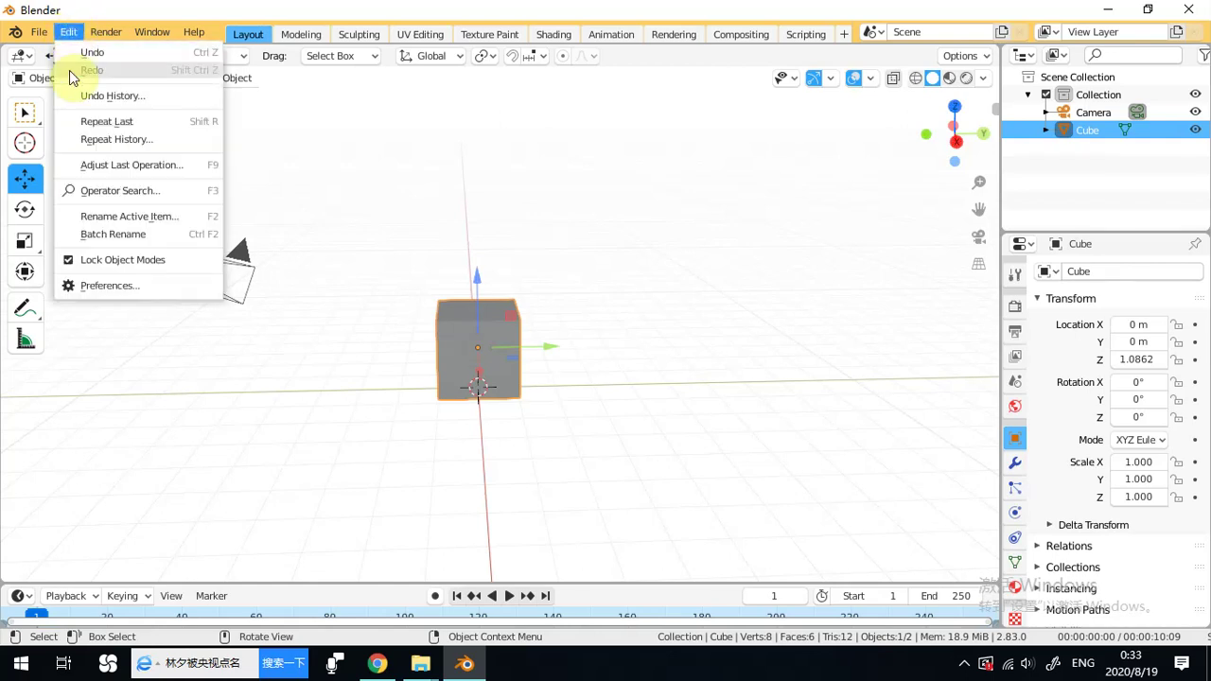
{"action": "left_click", "coordinate": [95, 287]}
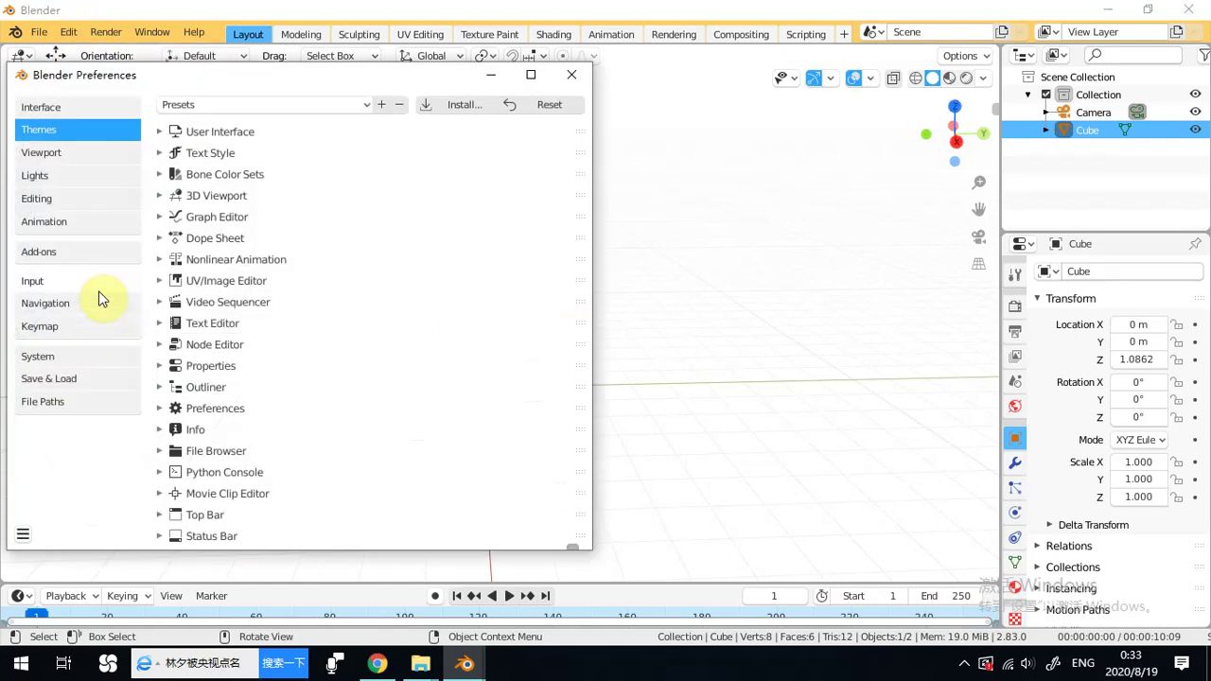
Apply the Blender Dark theme preset and reposition the Preferences window.
{"action": "left_click", "coordinate": [61, 108]}
{"action": "left_click", "coordinate": [53, 128]}
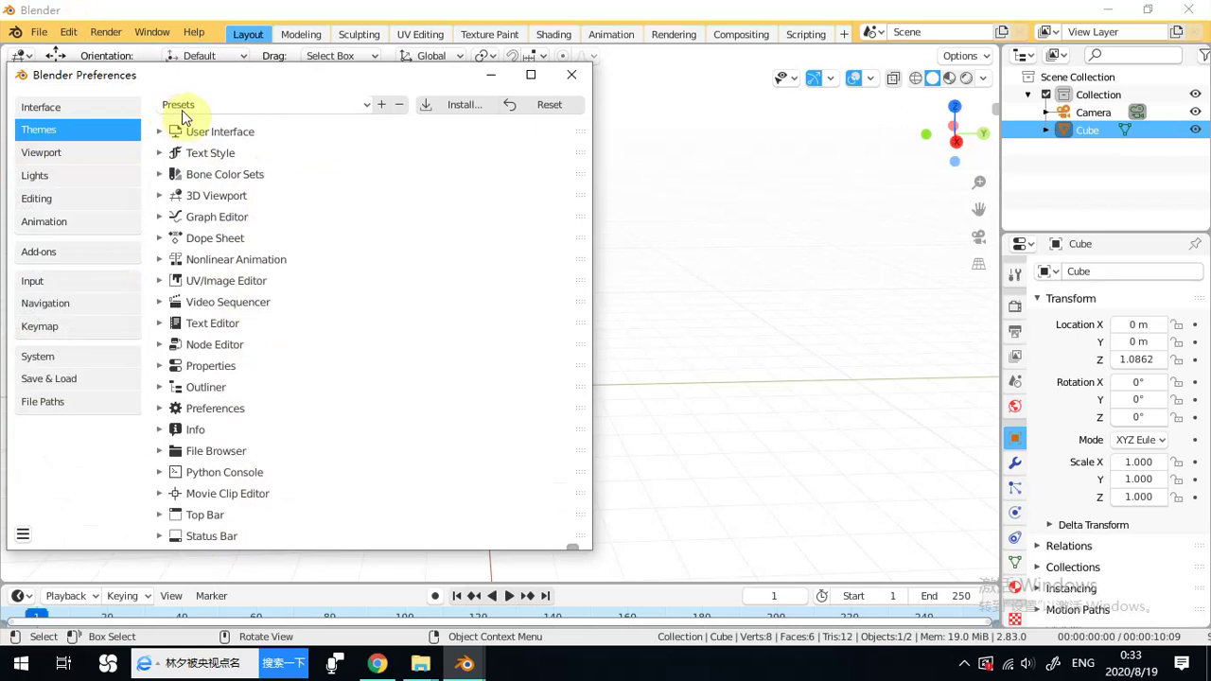
{"action": "left_click", "coordinate": [365, 107]}
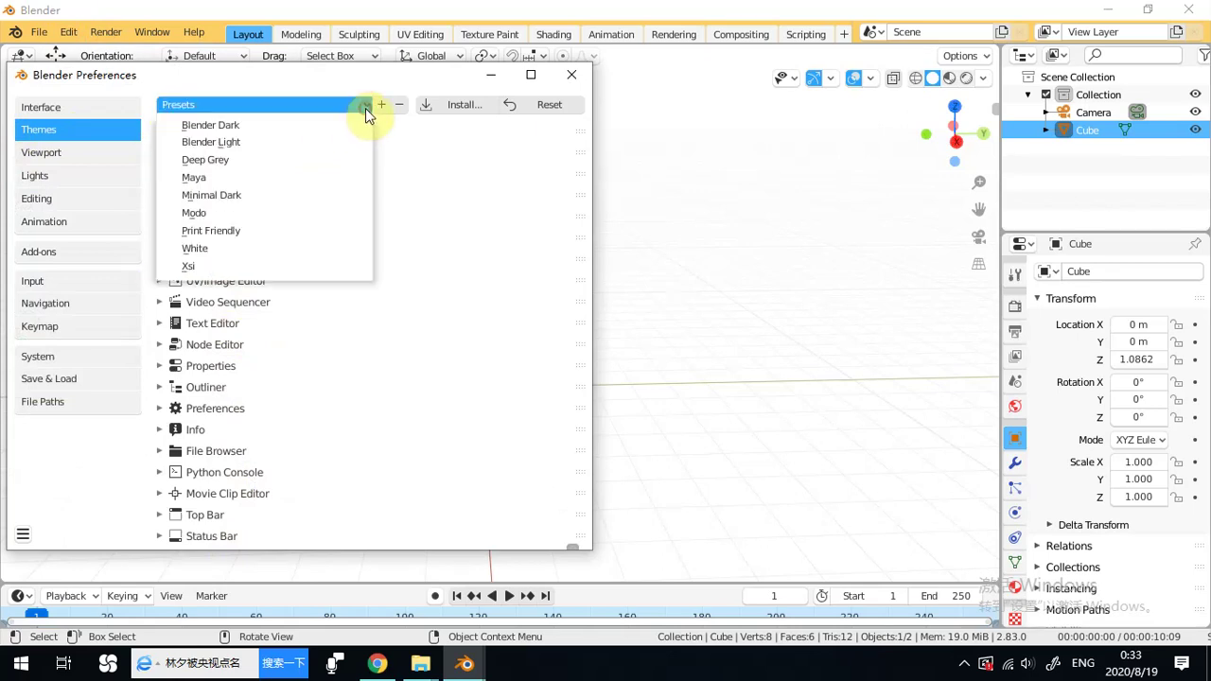
{"action": "left_click", "coordinate": [367, 106]}
{"action": "left_click", "coordinate": [371, 103]}
{"action": "left_click", "coordinate": [234, 125]}
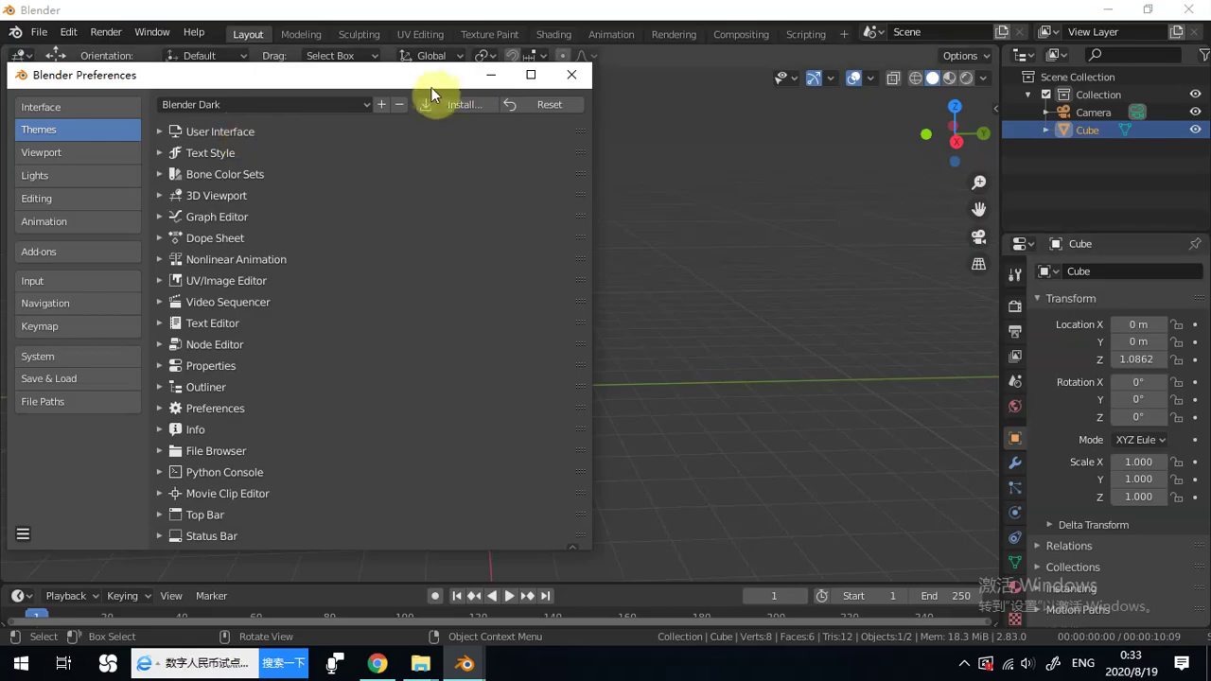
{"action": "left_click_drag", "start_coordinate": [842, 324], "coordinate": [427, 111]}
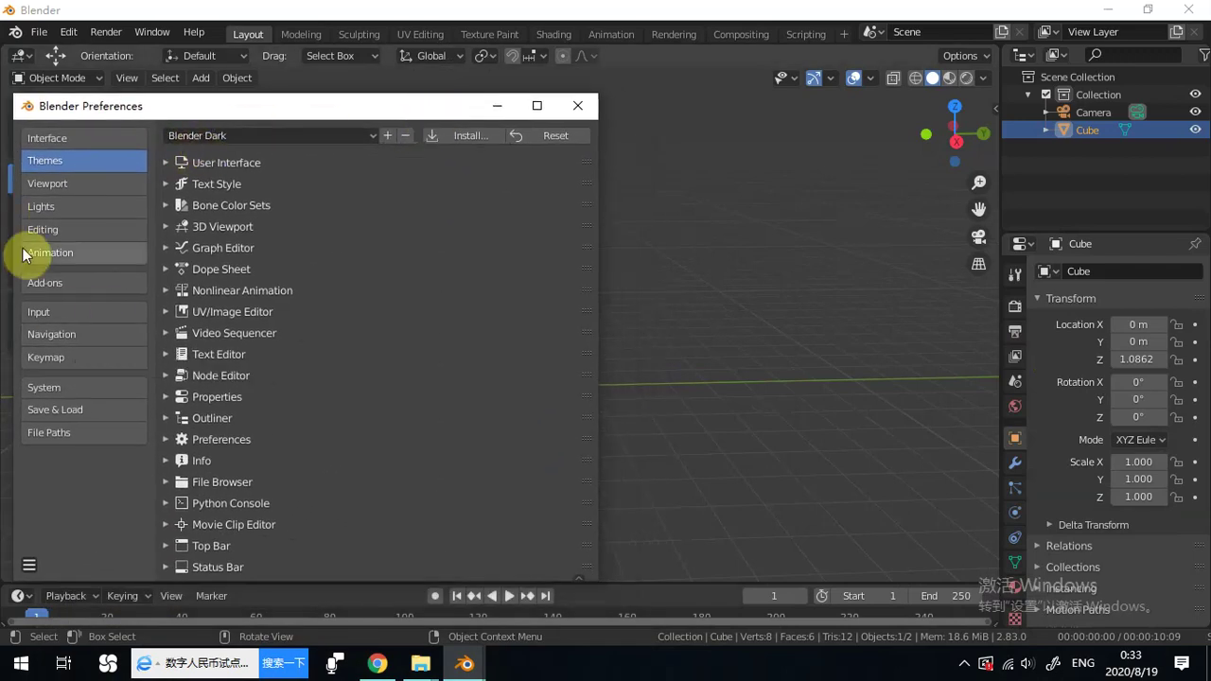
Switch the theme preset to White.
{"action": "left_click", "coordinate": [333, 134]}
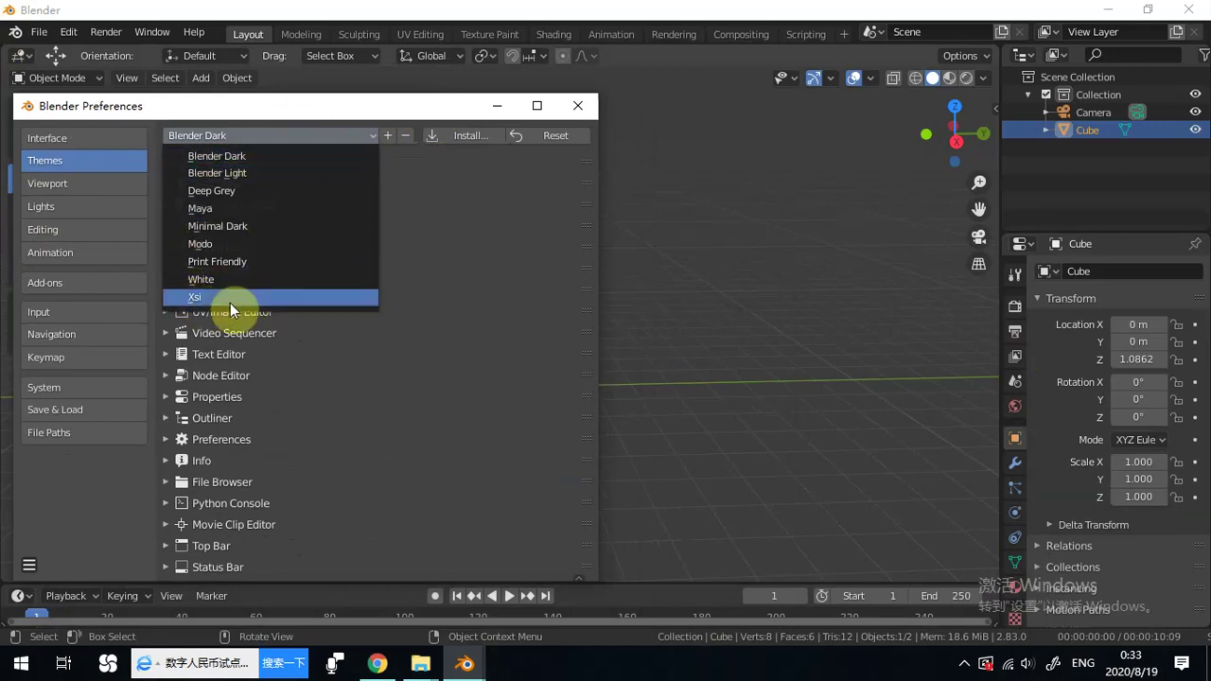
{"action": "left_click", "coordinate": [179, 279]}
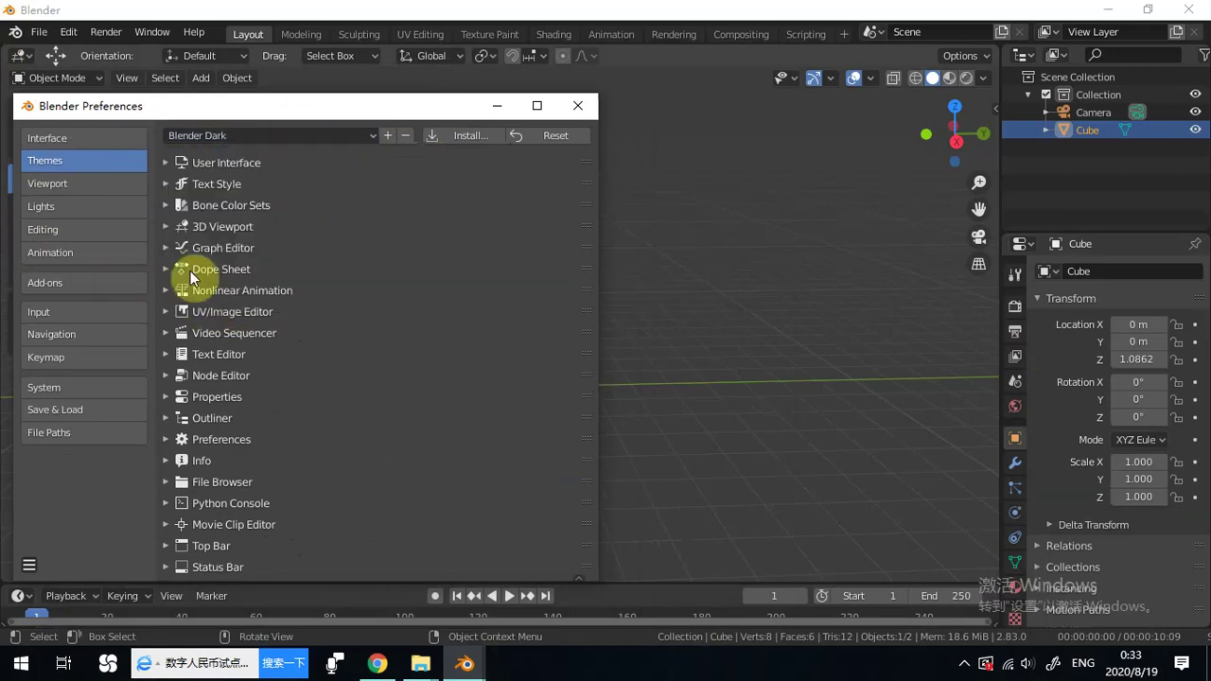
{"action": "left_click", "coordinate": [293, 132]}
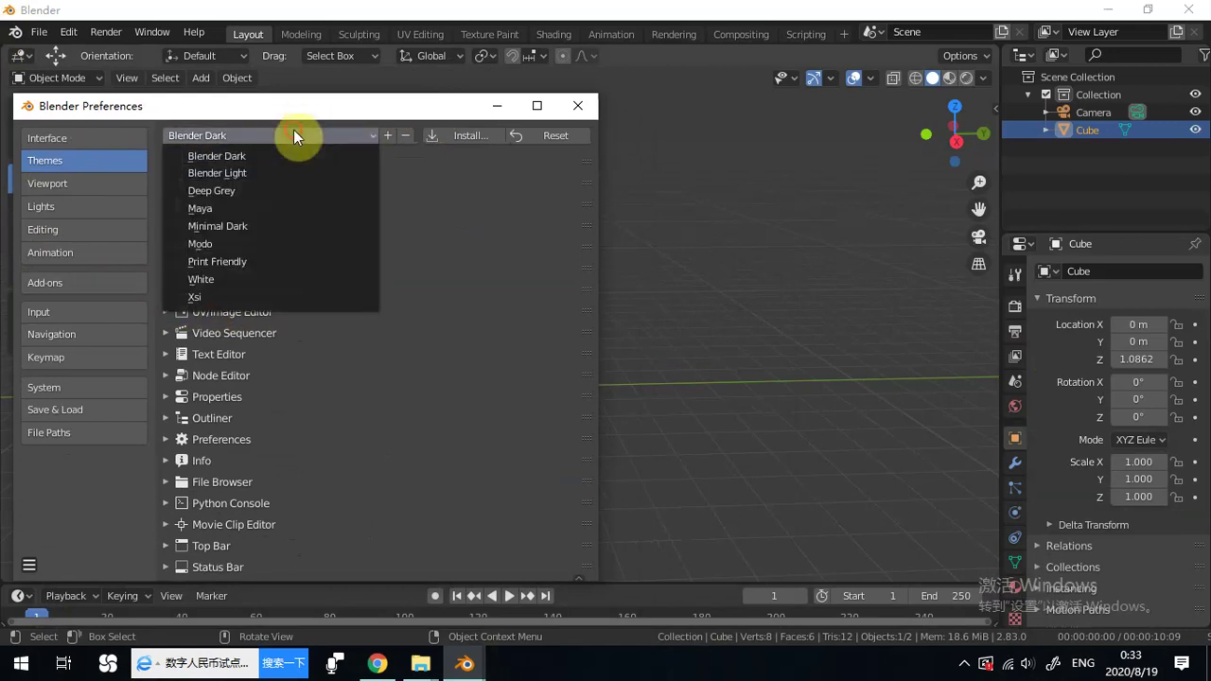
{"action": "left_click", "coordinate": [172, 281]}
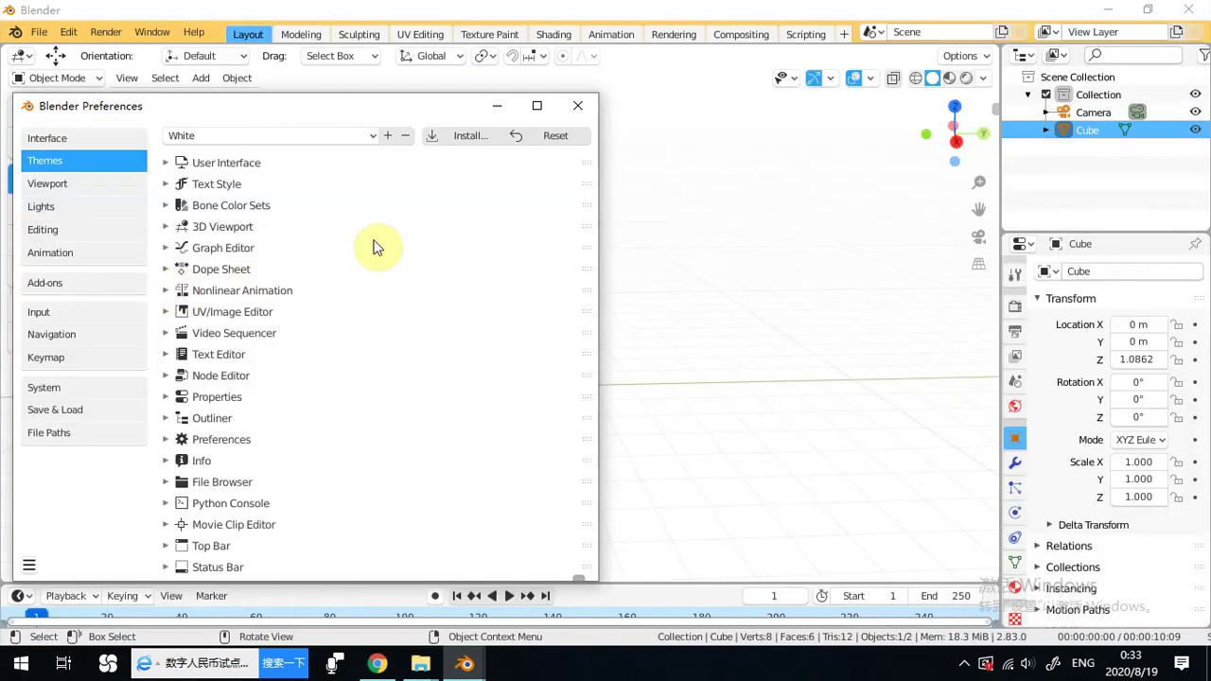
Close Preferences and lower the cube along Z to about -1.002.
{"action": "left_click", "coordinate": [577, 103]}
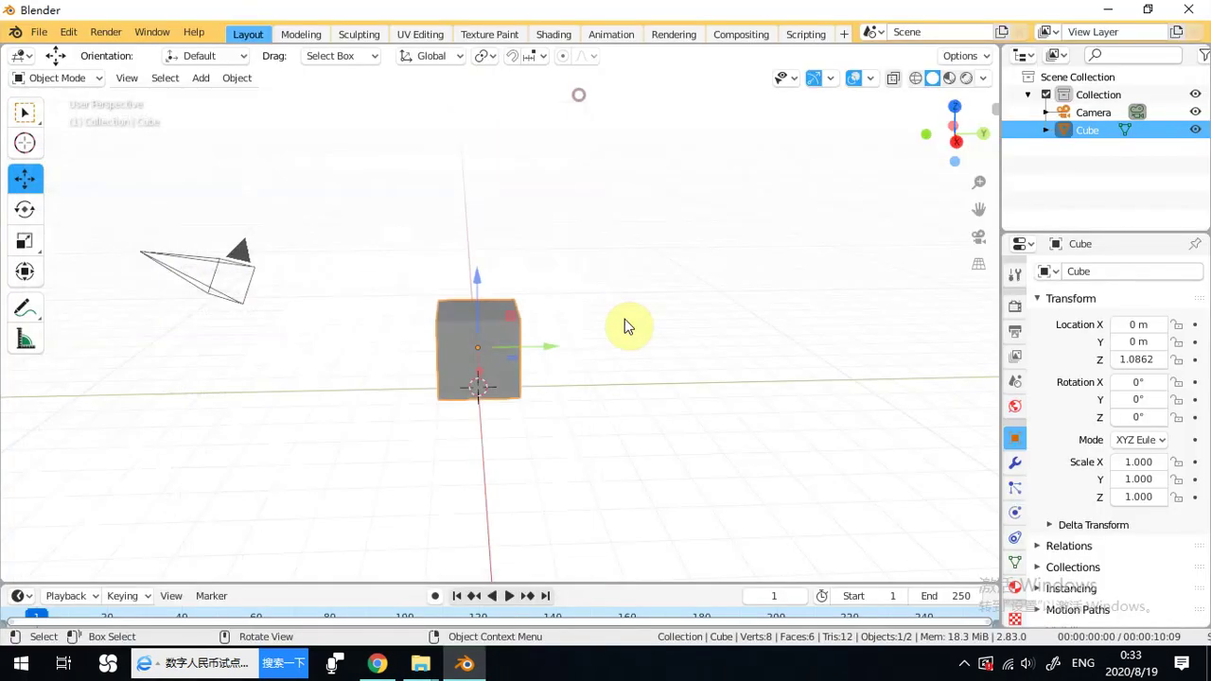
{"action": "mouse_move", "coordinate": [611, 327]}
{"action": "middle_mouse_down"}
{"action": "mouse_move", "coordinate": [678, 313]}
{"action": "mouse_move", "coordinate": [581, 331]}
{"action": "mouse_move", "coordinate": [596, 328]}
{"action": "middle_mouse_up"}
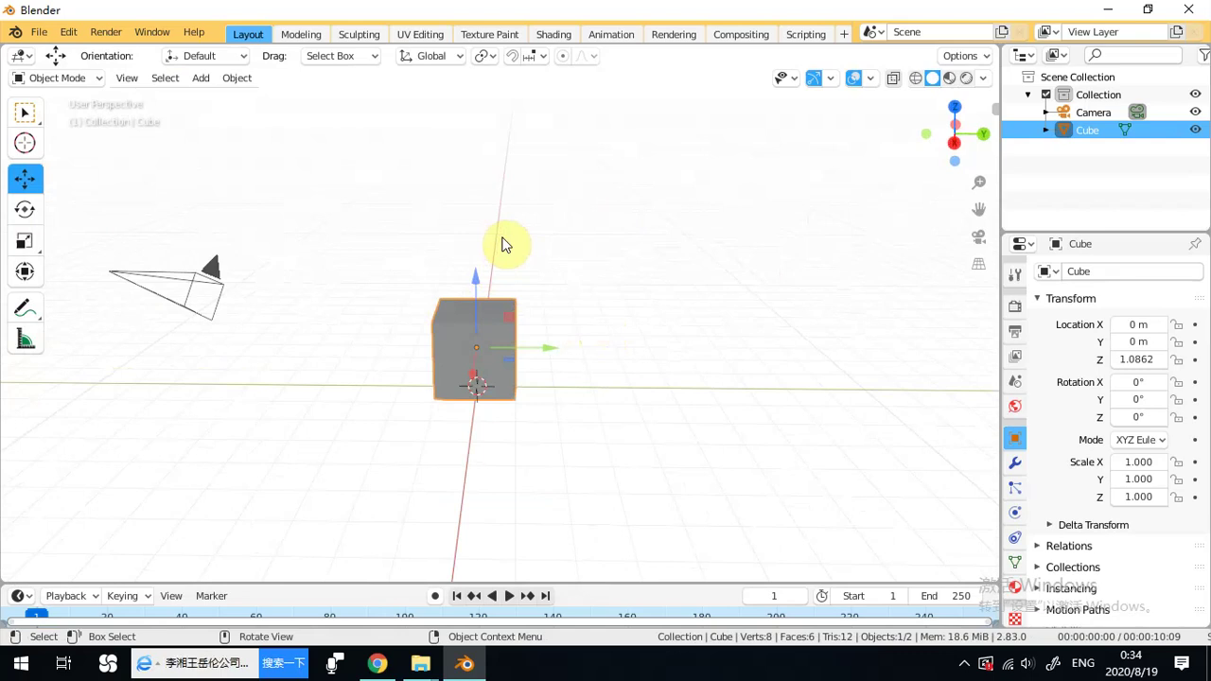
{"action": "middle_click_drag", "start_coordinate": [559, 270], "coordinate": [500, 400]}
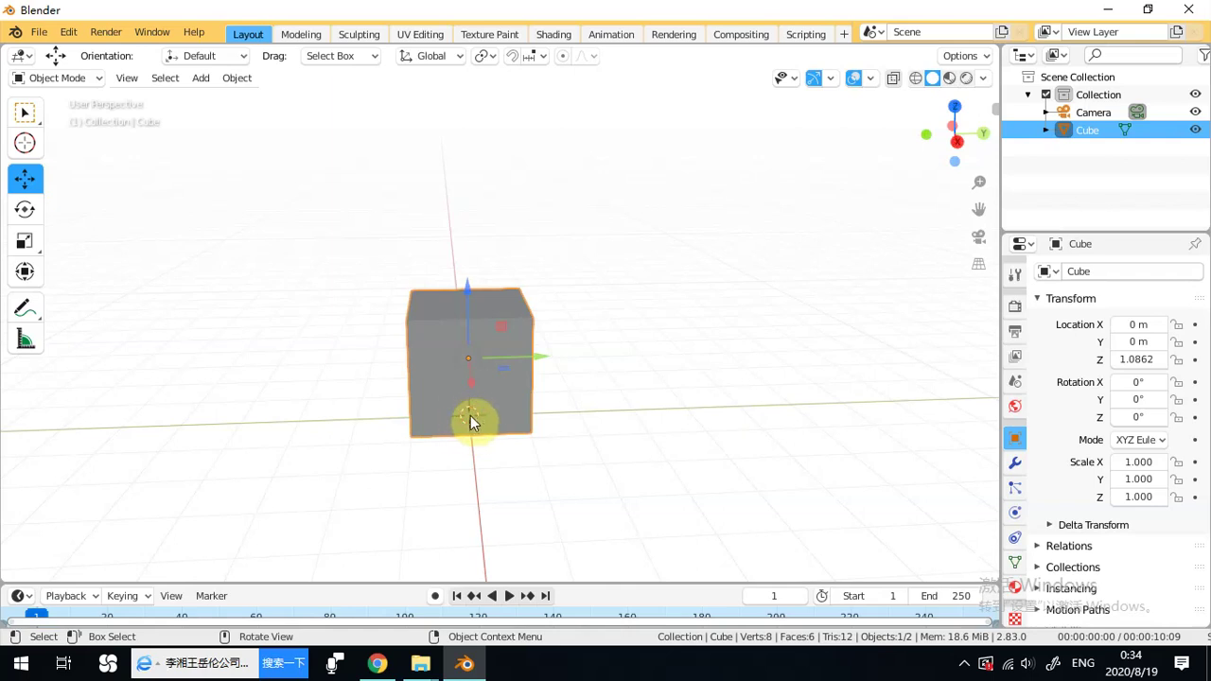
{"action": "left_click", "coordinate": [238, 83]}
{"action": "right_click", "coordinate": [494, 326]}
{"action": "mouse_move", "coordinate": [500, 306]}
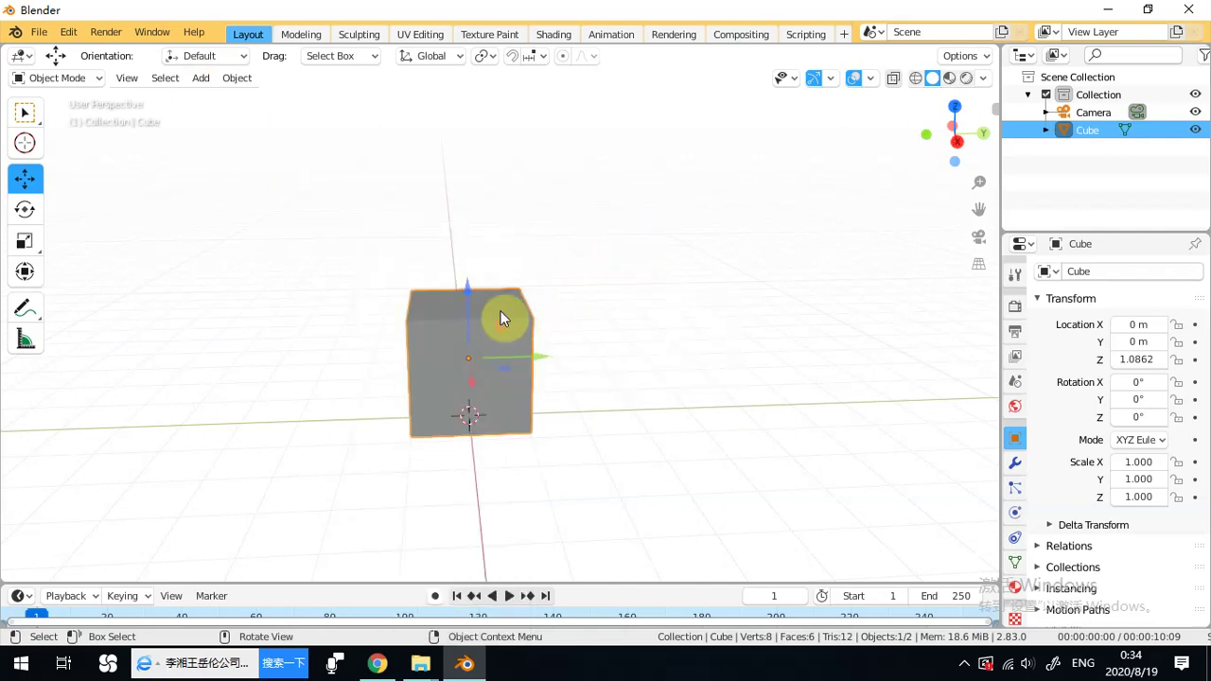
{"action": "left_click_drag", "start_coordinate": [469, 290], "coordinate": [481, 405]}
{"action": "middle_click_drag", "start_coordinate": [481, 405], "coordinate": [514, 378]}
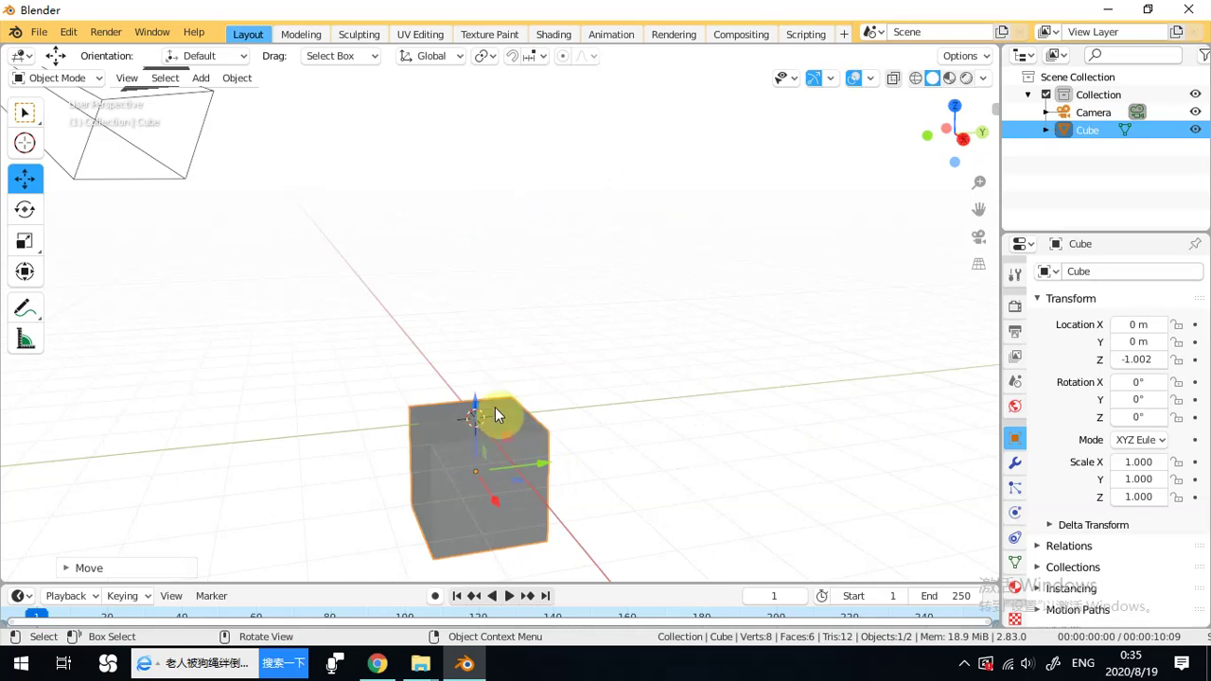
Orbit and zoom the viewport to look down on the cube's top face.
{"action": "middle_click_drag", "start_coordinate": [513, 404], "coordinate": [600, 458]}
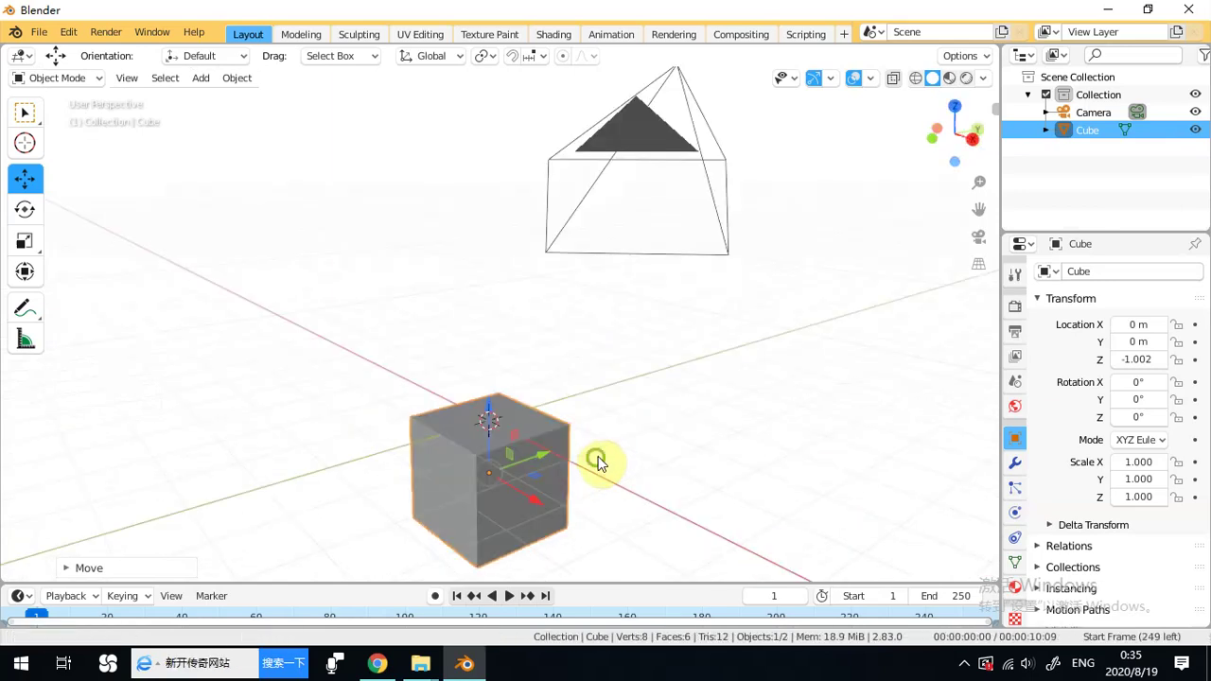
{"action": "scroll", "coordinate": [596, 458], "scroll_direction": "up", "scroll_amount": 7}
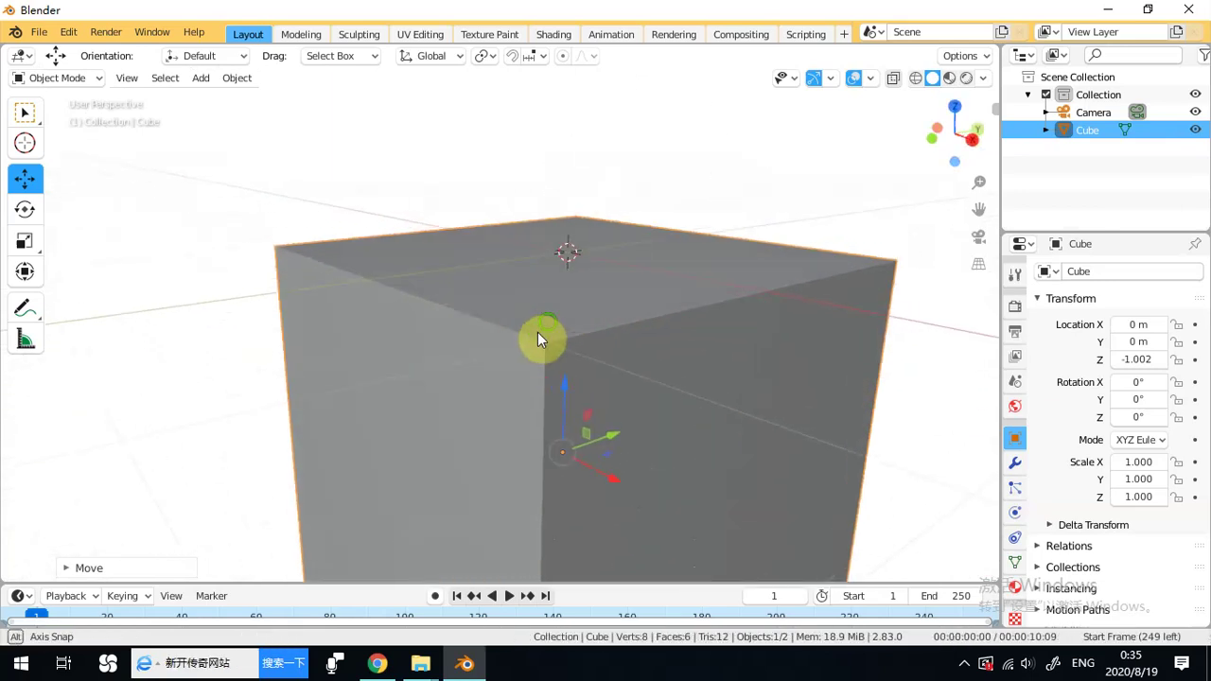
{"action": "middle_click_drag", "start_coordinate": [547, 321], "coordinate": [591, 287]}
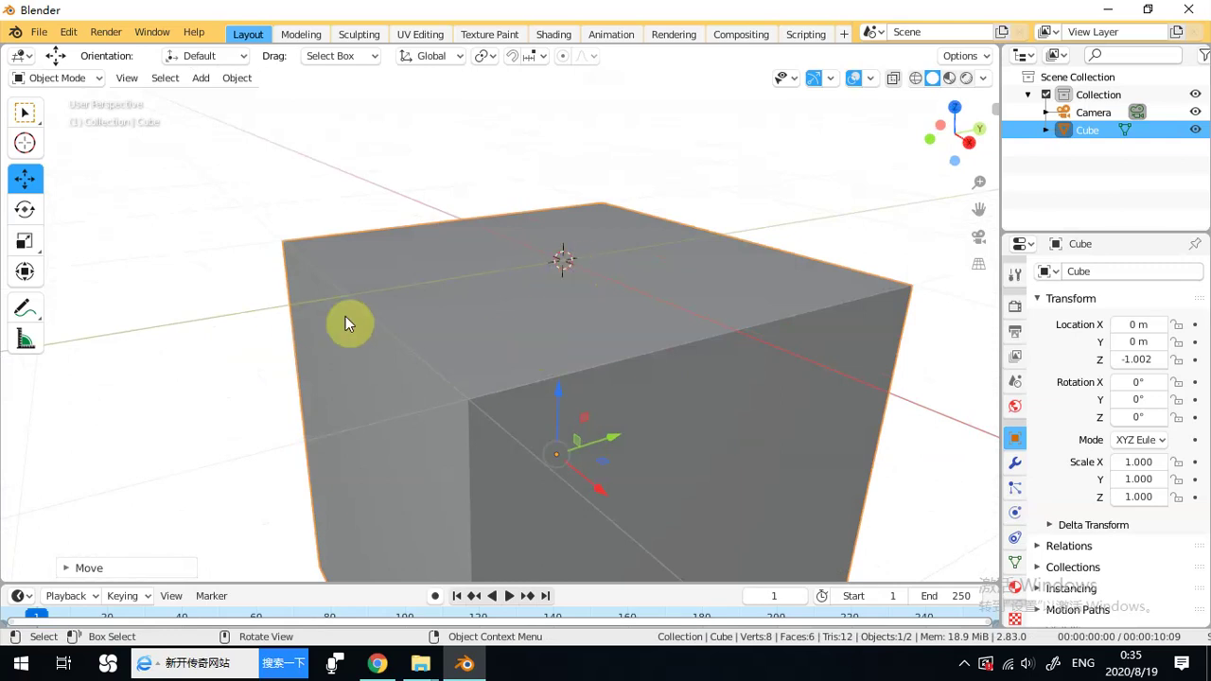
{"action": "middle_click_drag", "start_coordinate": [756, 364], "coordinate": [693, 313]}
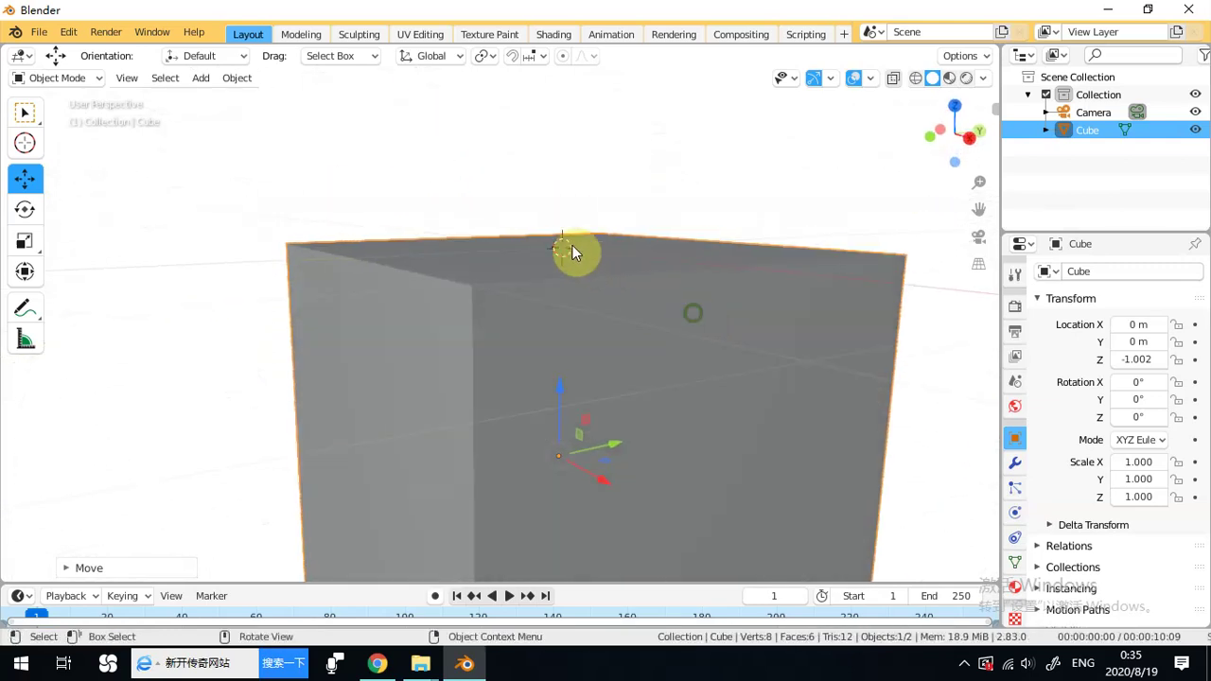
{"action": "middle_click_drag", "start_coordinate": [596, 259], "coordinate": [651, 293]}
{"action": "scroll", "coordinate": [675, 333], "scroll_direction": "down", "scroll_amount": 3}
{"action": "middle_click_drag", "start_coordinate": [676, 339], "coordinate": [597, 334]}
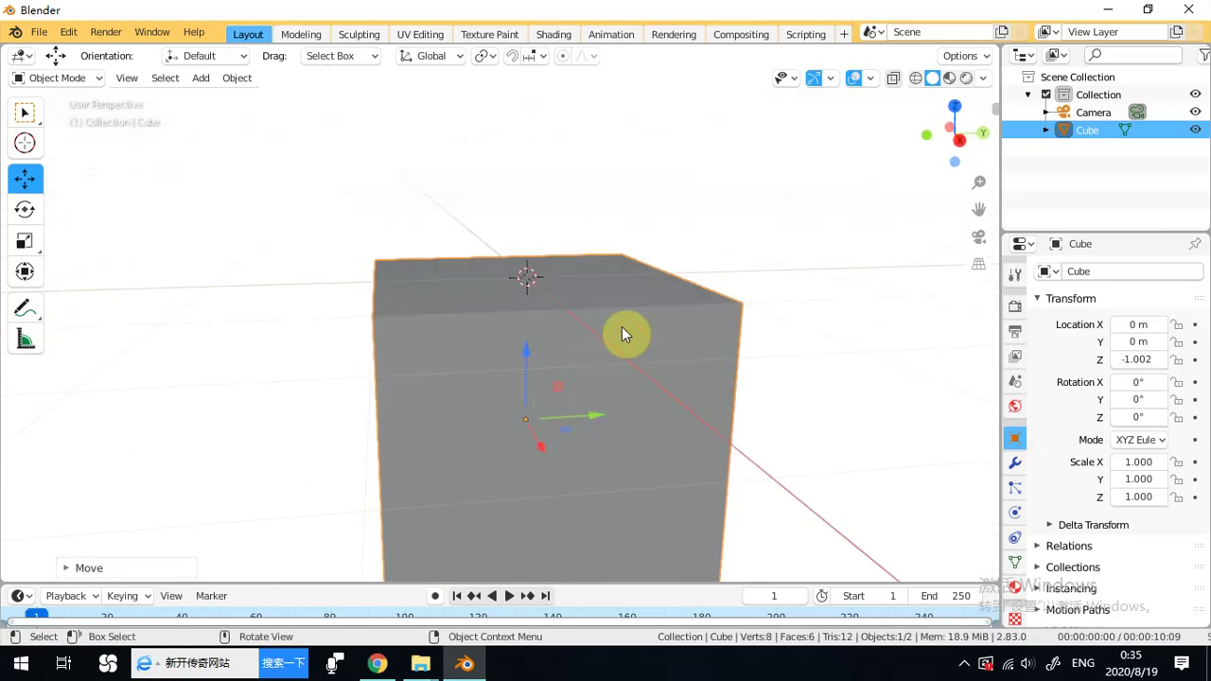
{"action": "scroll", "coordinate": [619, 341], "scroll_direction": "down", "scroll_amount": 1}
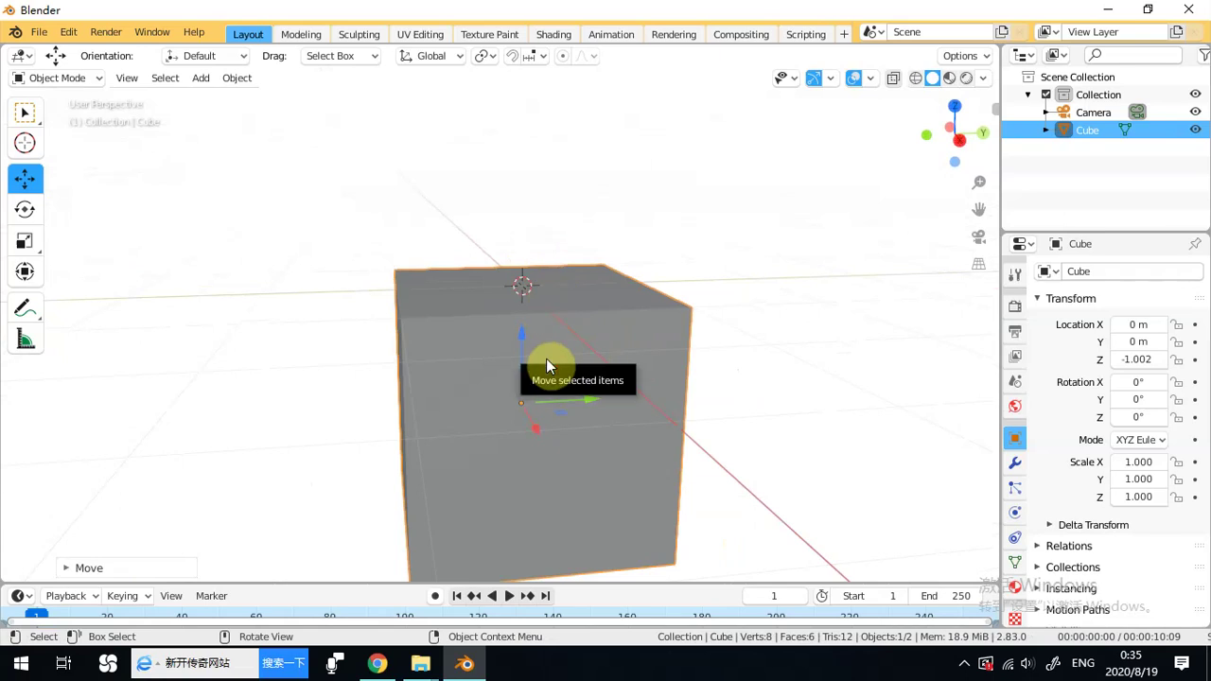
Check the cube's right-click menu for Set Origin without applying anything.
{"action": "right_click", "coordinate": [586, 336]}
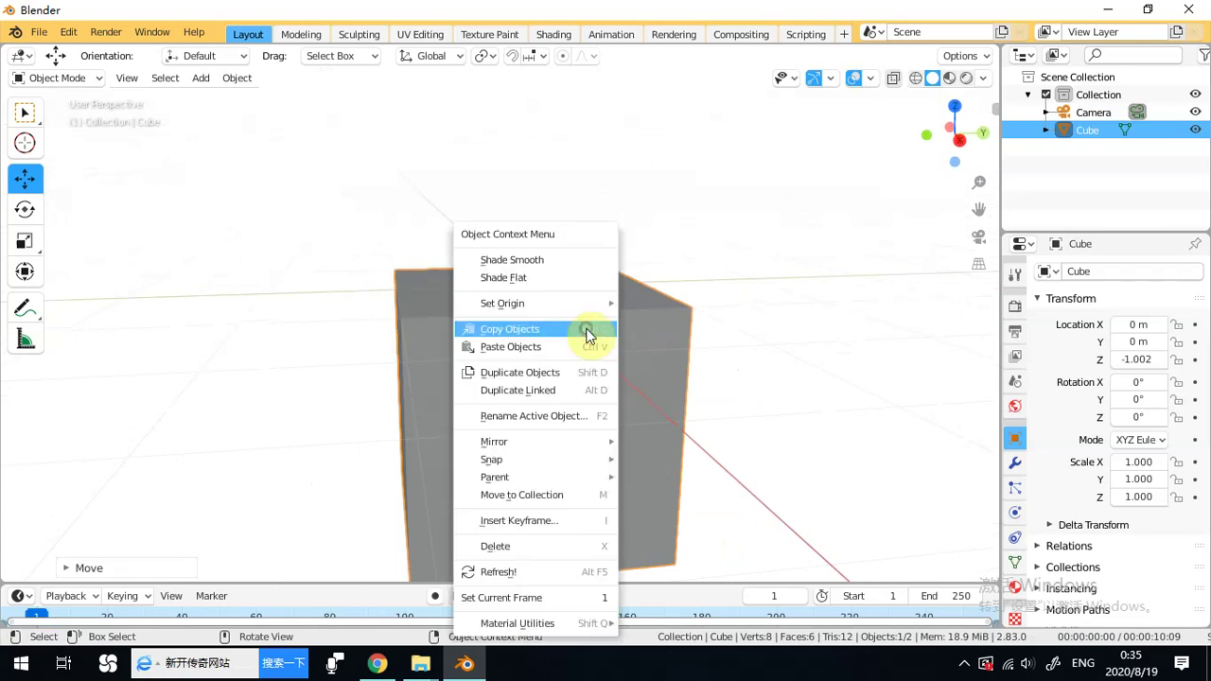
{"action": "right_click", "coordinate": [624, 338]}
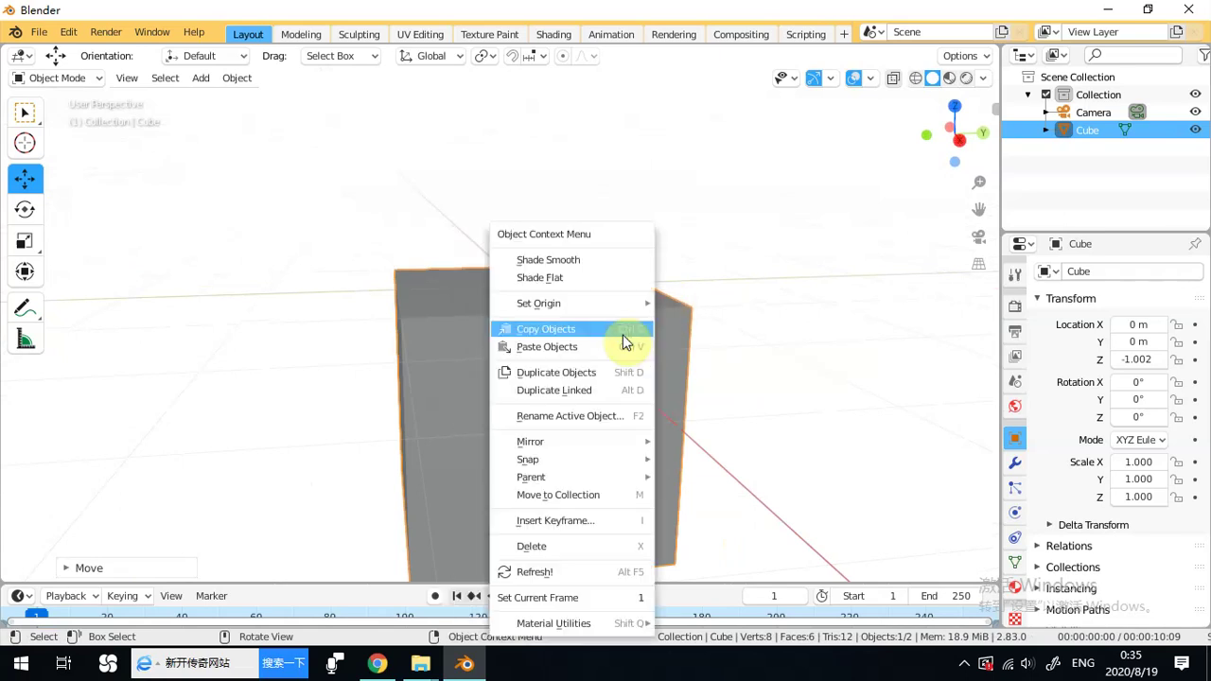
{"action": "mouse_move", "coordinate": [609, 297]}
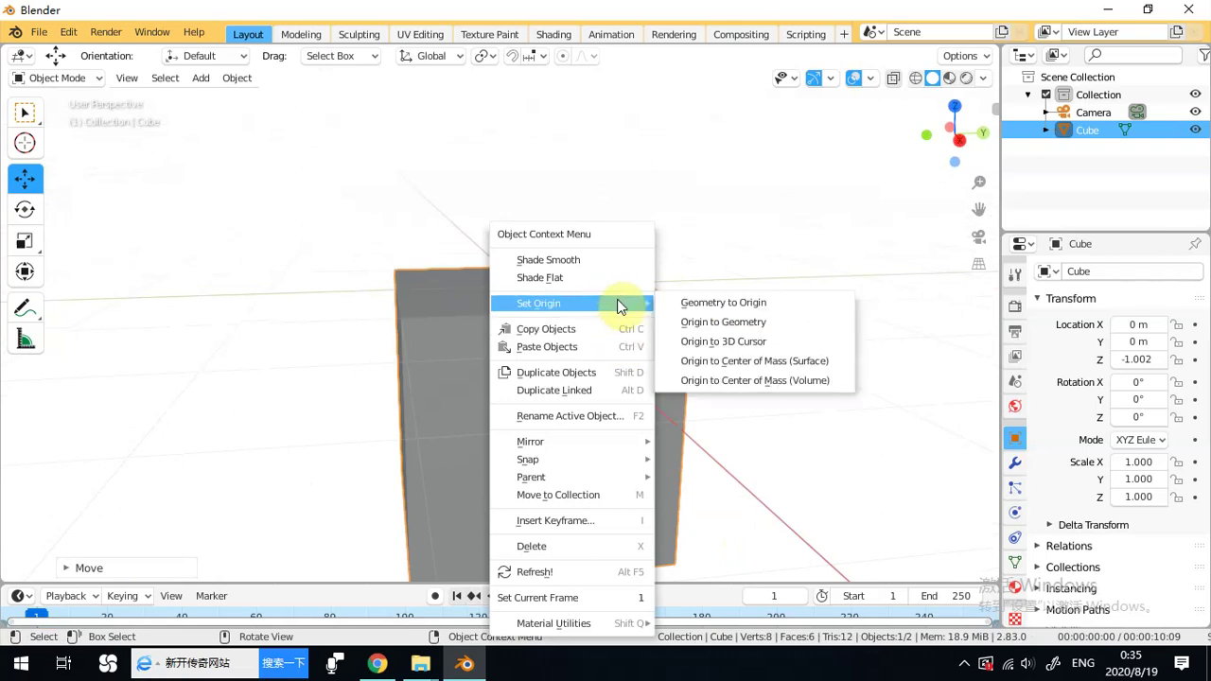
{"action": "left_click", "coordinate": [762, 342]}
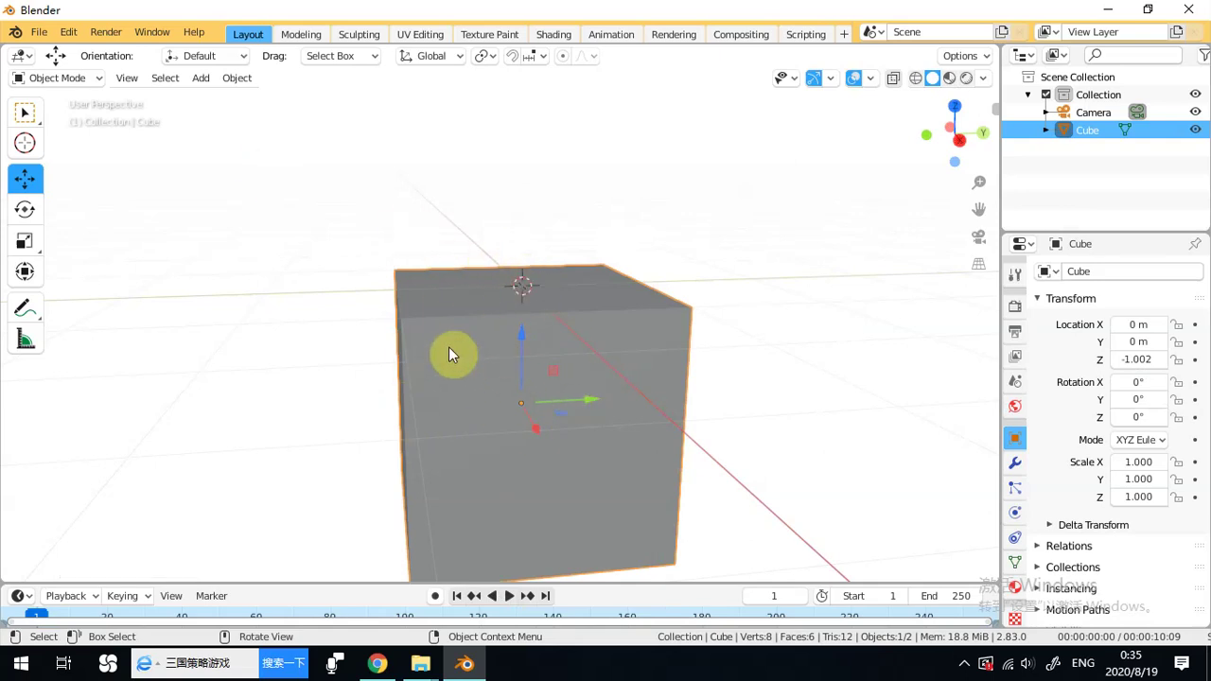
Set the cube's origin to the 3D cursor via Object > Set Origin.
{"action": "left_click", "coordinate": [238, 83]}
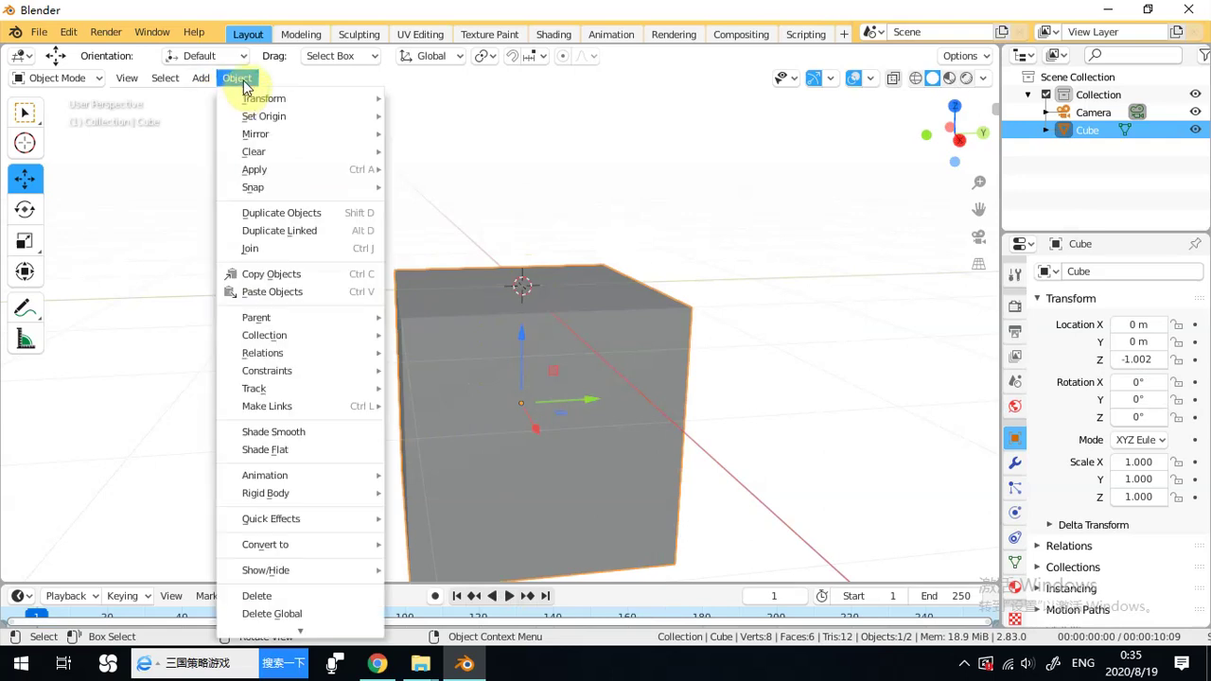
{"action": "mouse_move", "coordinate": [251, 117]}
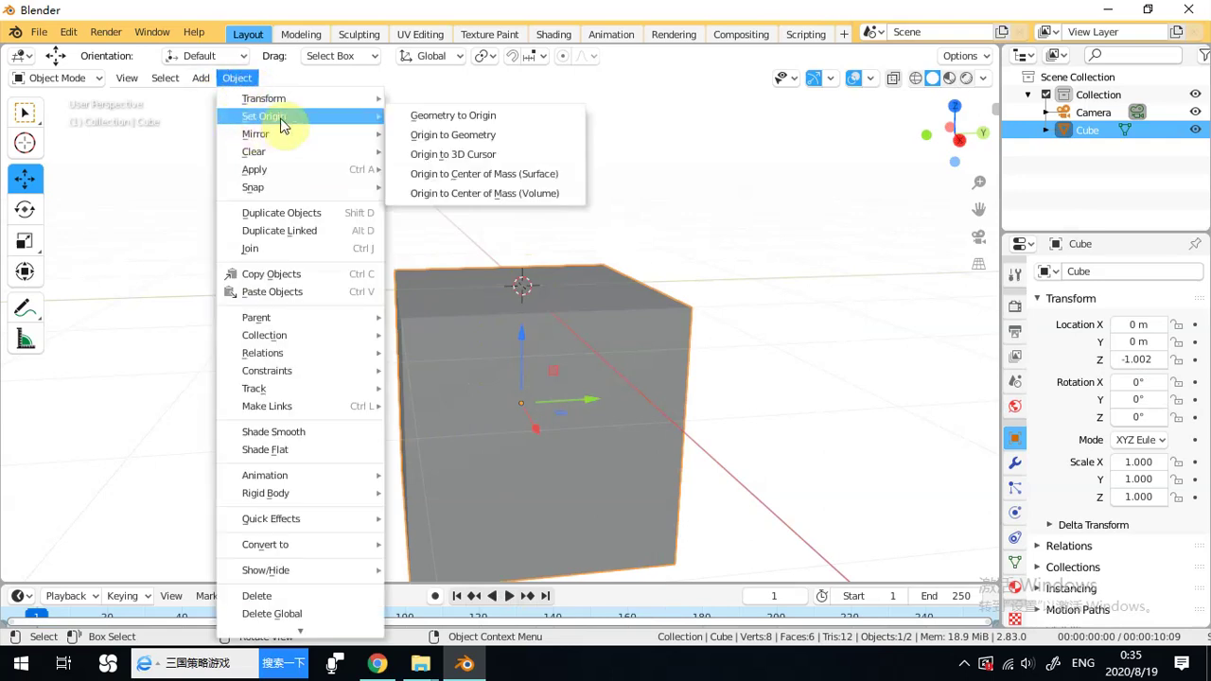
{"action": "left_click", "coordinate": [461, 159]}
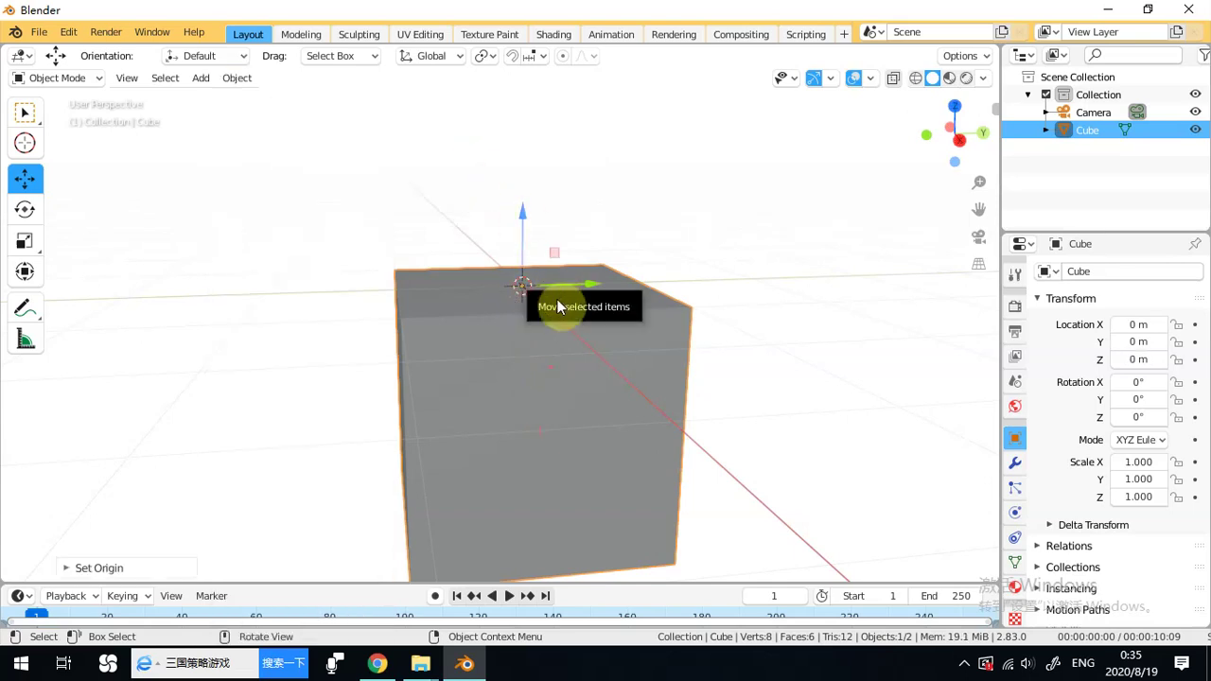
{"action": "left_click", "coordinate": [24, 208]}
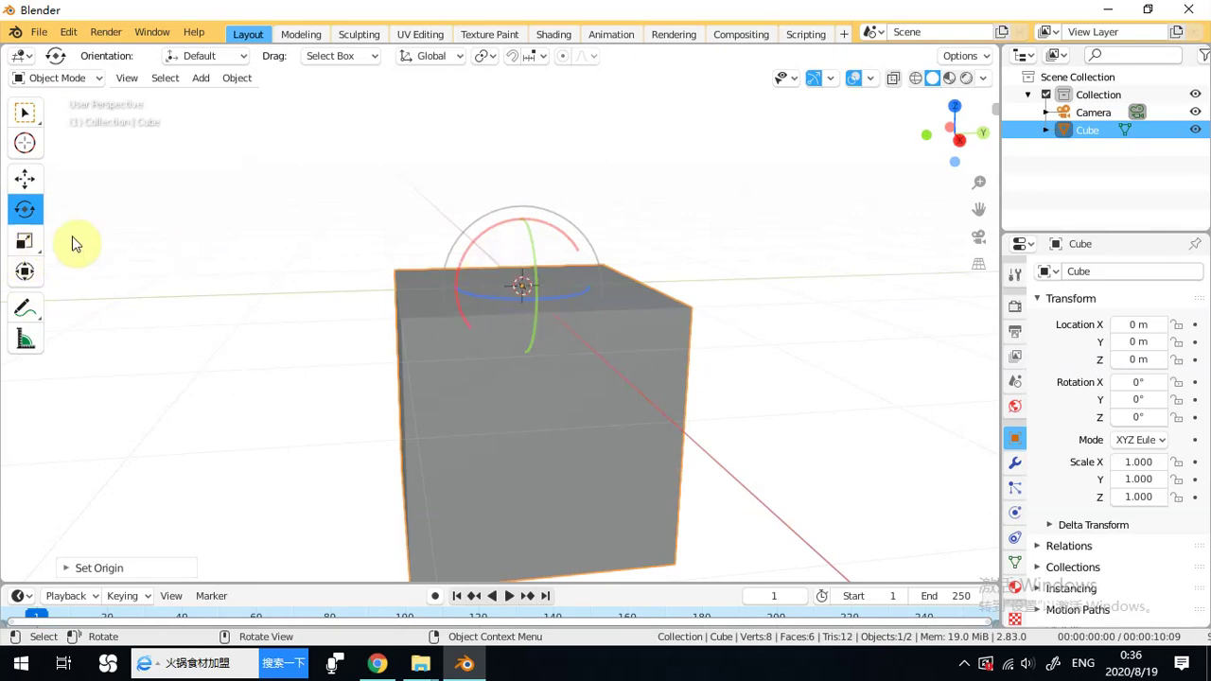
Test-tilt the cube around X, then undo it back to 0° rotation.
{"action": "left_click_drag", "start_coordinate": [471, 247], "coordinate": [475, 277]}
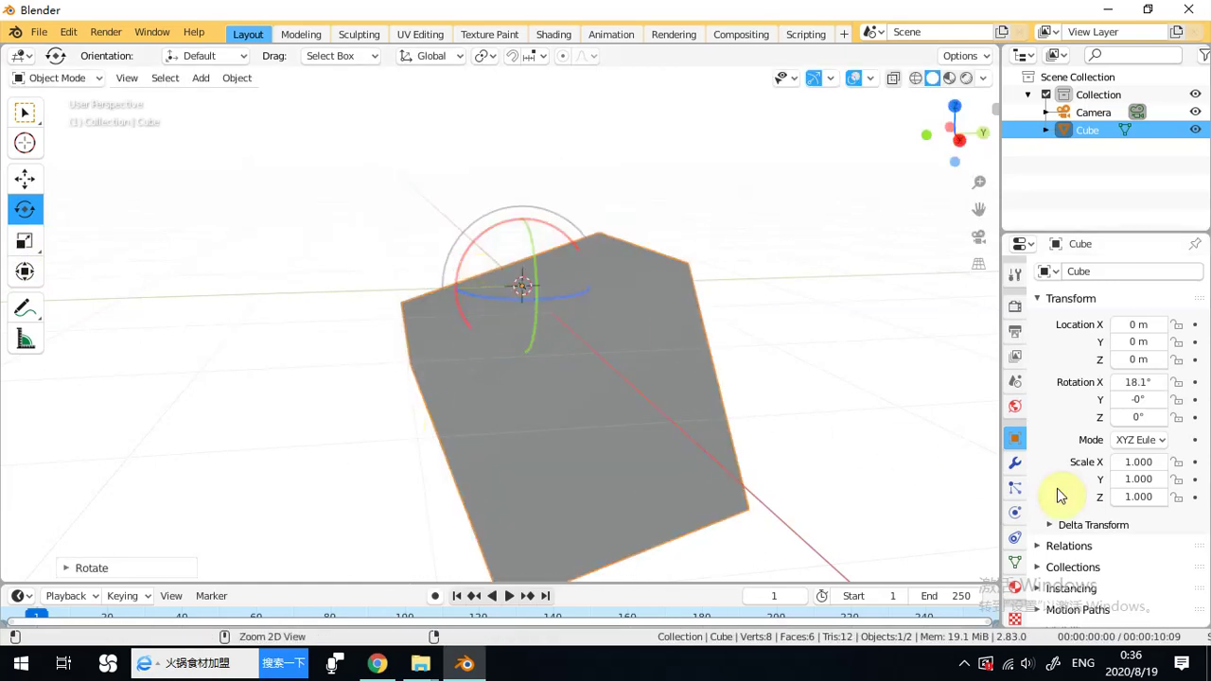
{"action": "key", "text": "ctrl+z"}
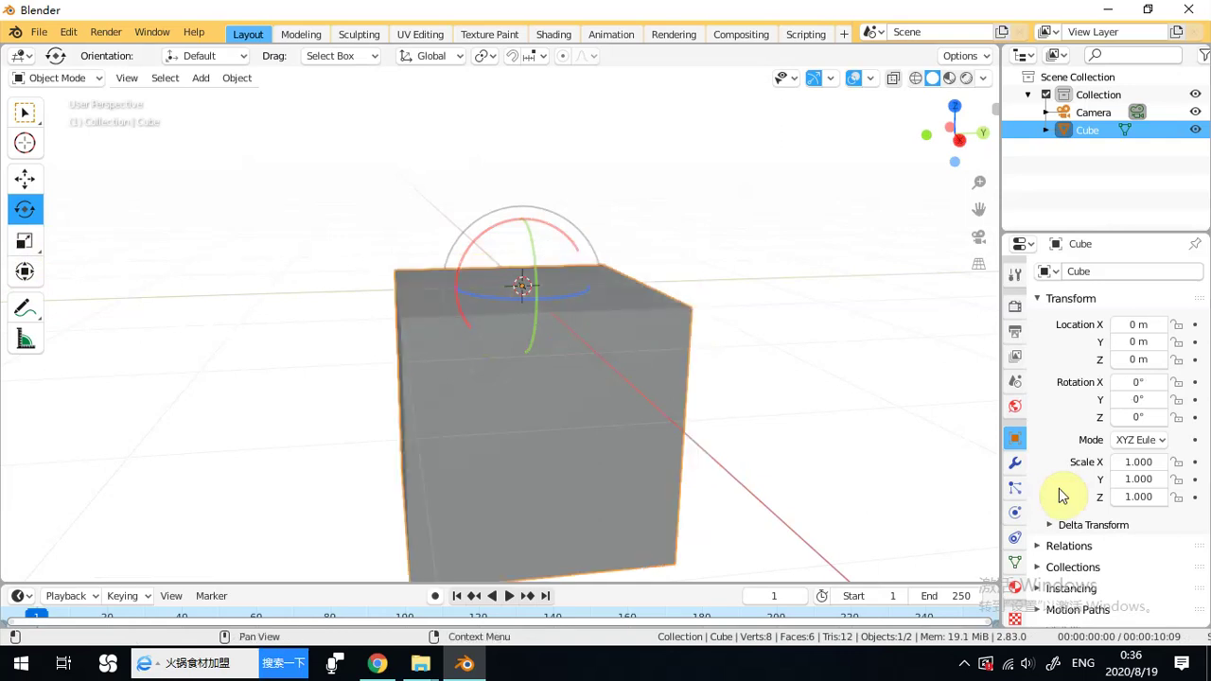
Deselect, then select the cube with the Rotate tool, keeping Global orientation.
{"action": "left_click", "coordinate": [24, 115]}
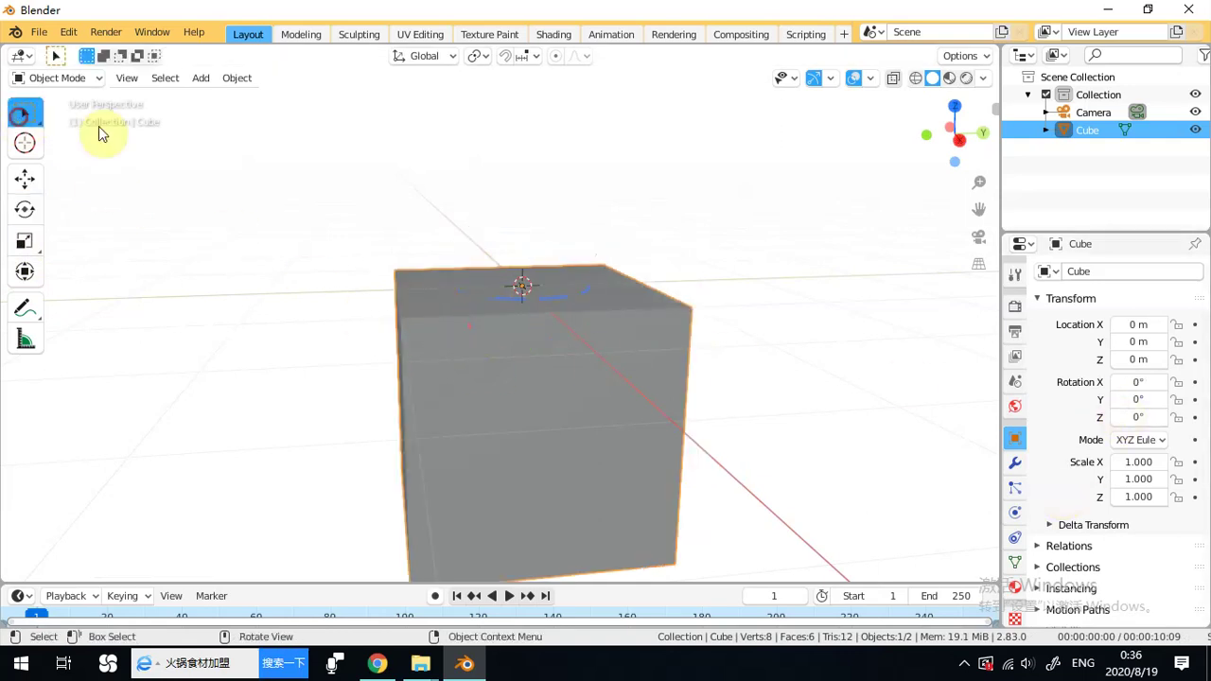
{"action": "left_click", "coordinate": [311, 163]}
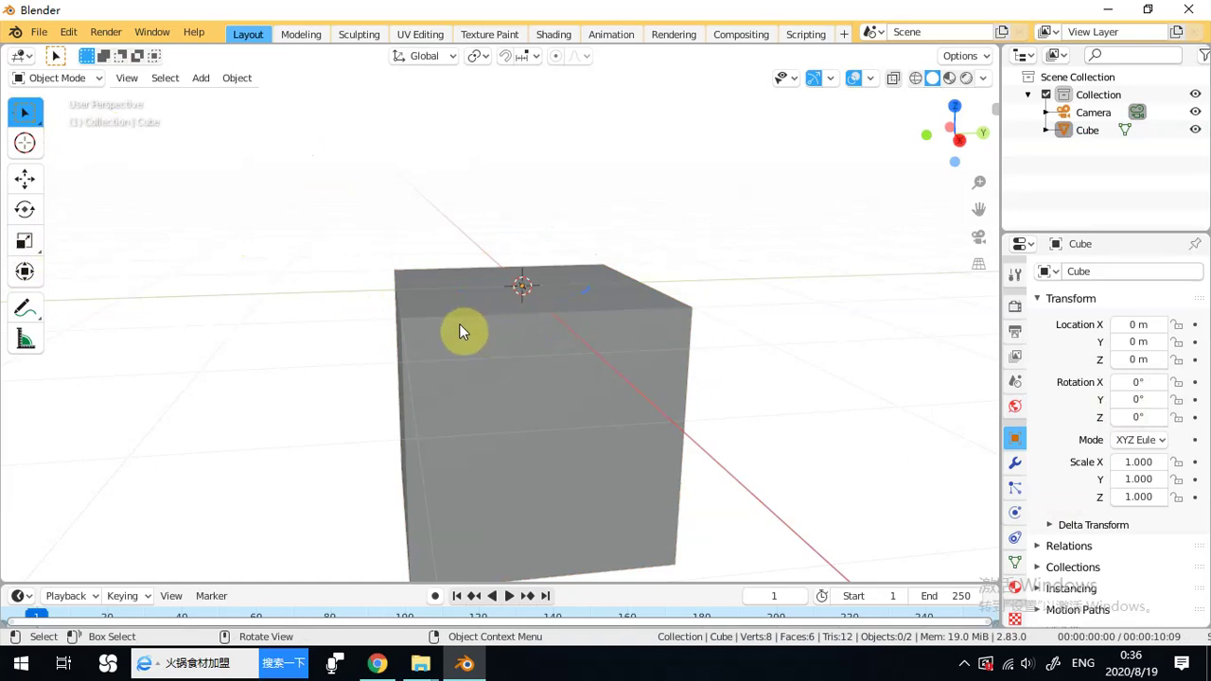
{"action": "left_click", "coordinate": [24, 209]}
{"action": "left_click", "coordinate": [502, 362]}
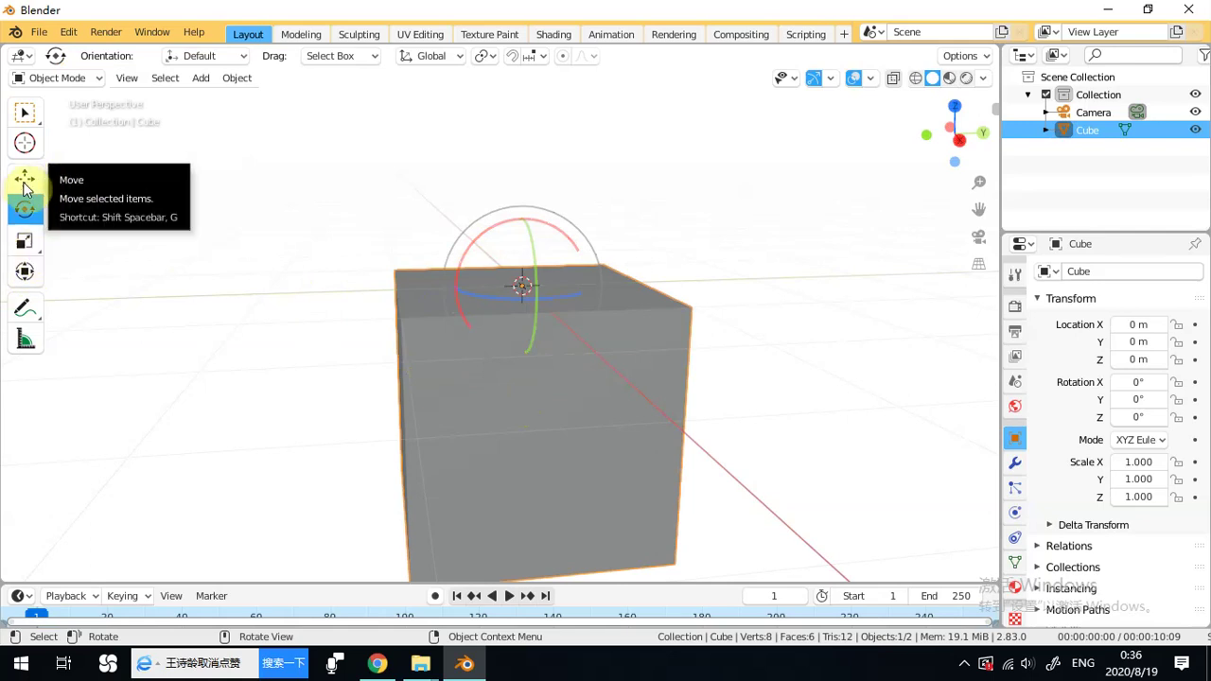
{"action": "left_click", "coordinate": [452, 58]}
{"action": "left_click", "coordinate": [454, 59]}
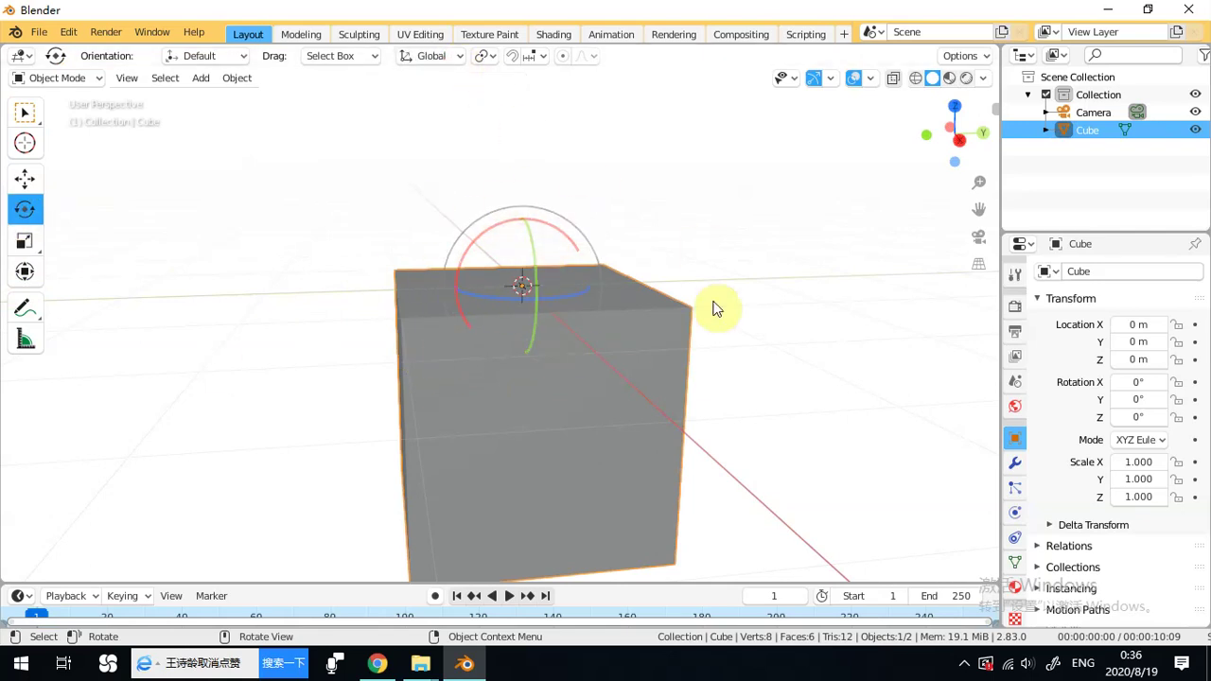
Zoom out and orbit to a near-front view of the cube.
{"action": "scroll", "coordinate": [558, 368], "scroll_direction": "down", "scroll_amount": 3}
{"action": "middle_click_drag", "start_coordinate": [575, 332], "coordinate": [652, 338]}
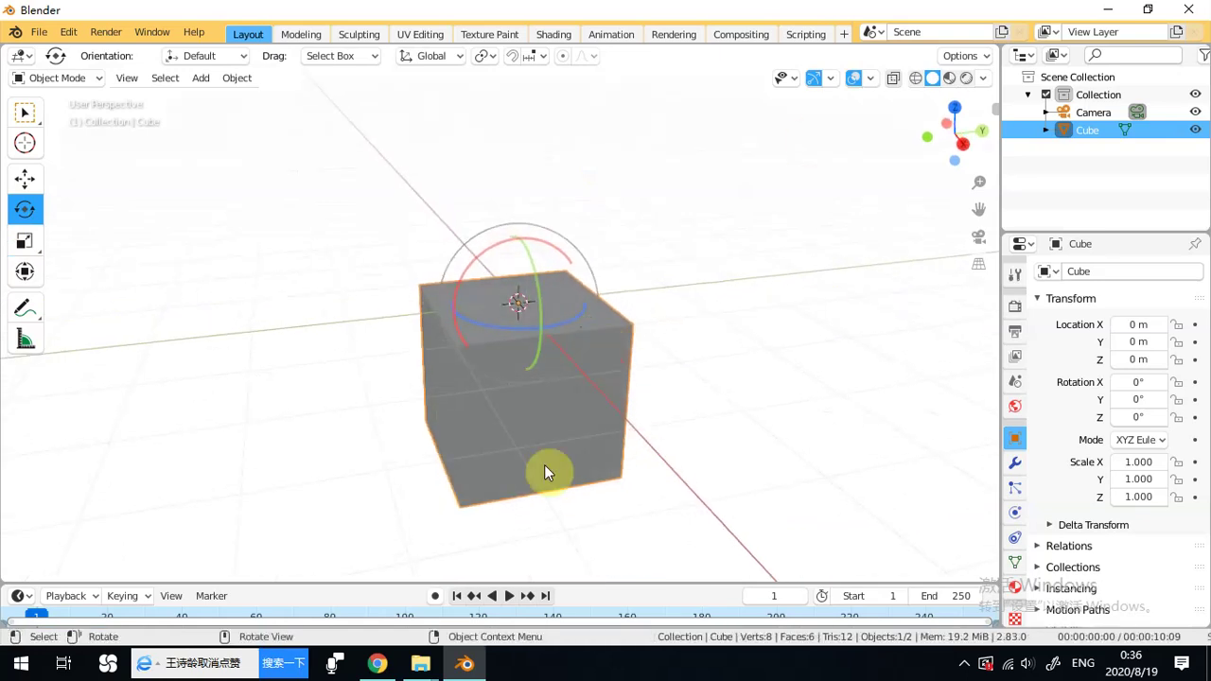
{"action": "scroll", "coordinate": [351, 303], "scroll_direction": "down", "scroll_amount": 3}
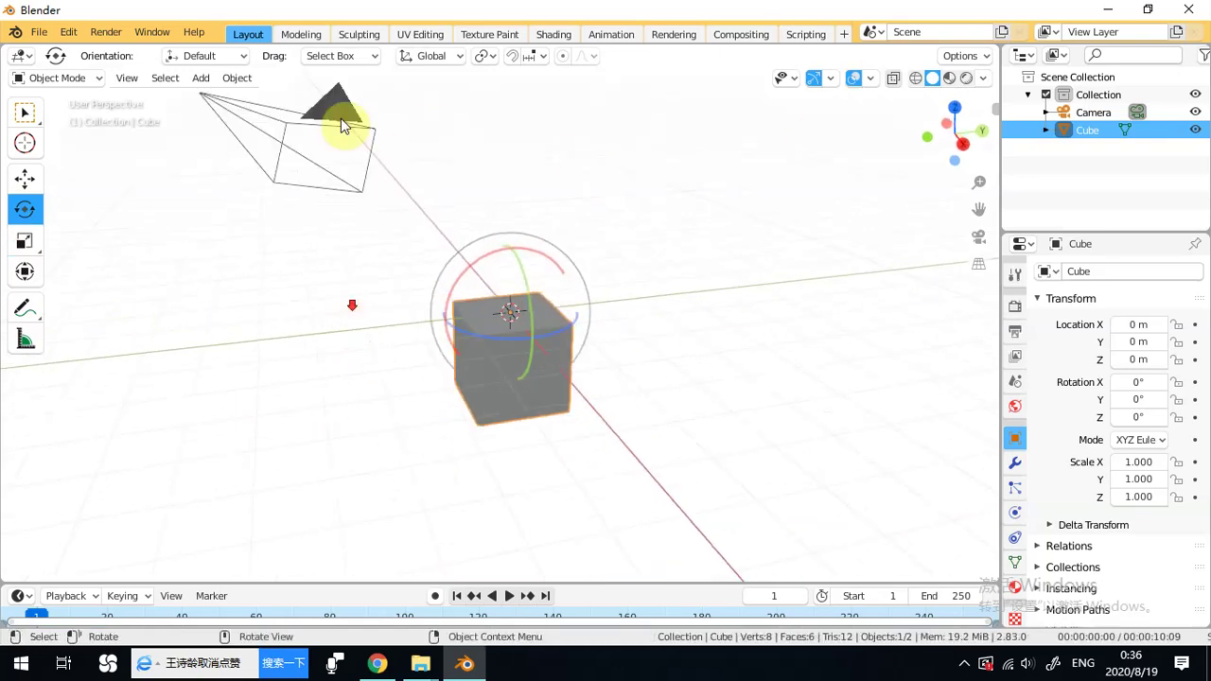
{"action": "middle_click_drag", "start_coordinate": [397, 461], "coordinate": [451, 445]}
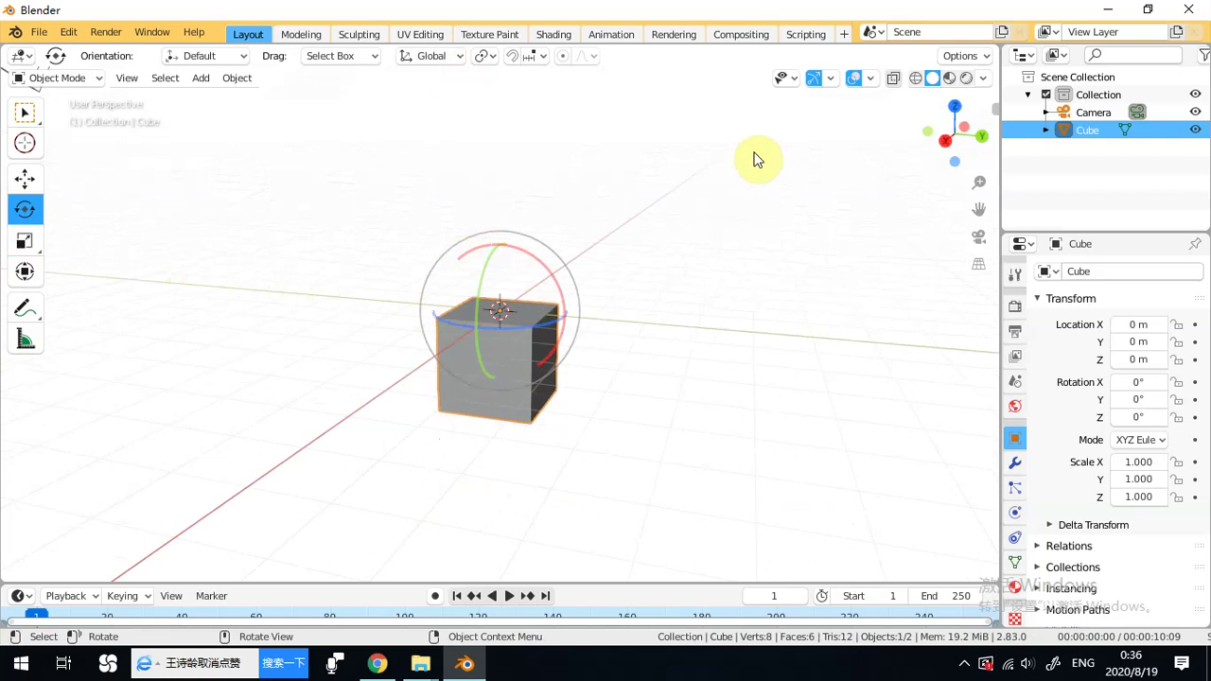
{"action": "middle_click_drag", "start_coordinate": [600, 318], "coordinate": [477, 142]}
Try Local orientation, set it back to Global, snap to front view, and deselect.
{"action": "left_click", "coordinate": [432, 56]}
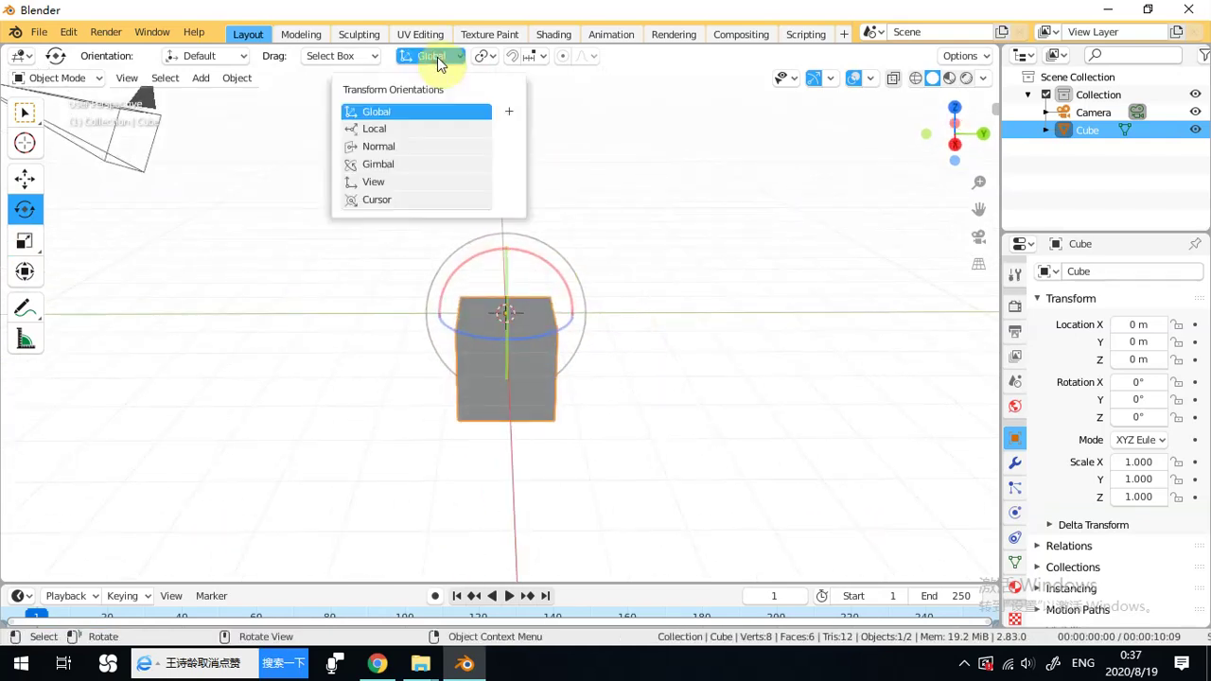
{"action": "left_click", "coordinate": [377, 132]}
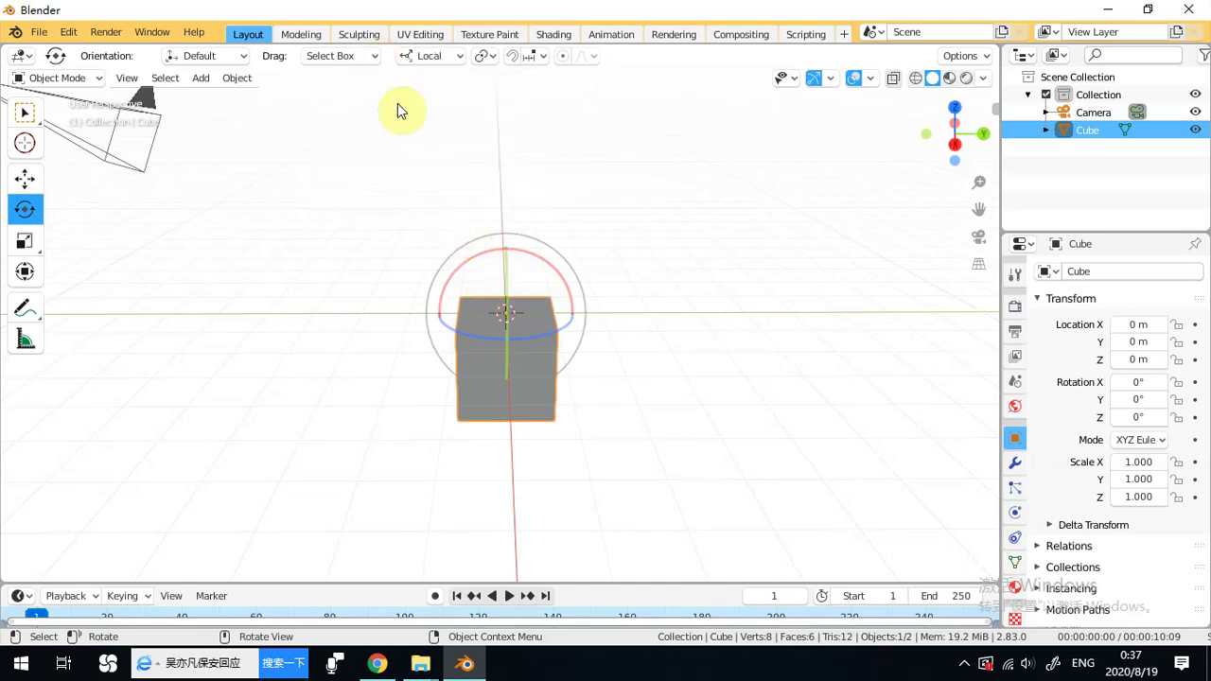
{"action": "middle_click_drag", "start_coordinate": [506, 311], "coordinate": [524, 279]}
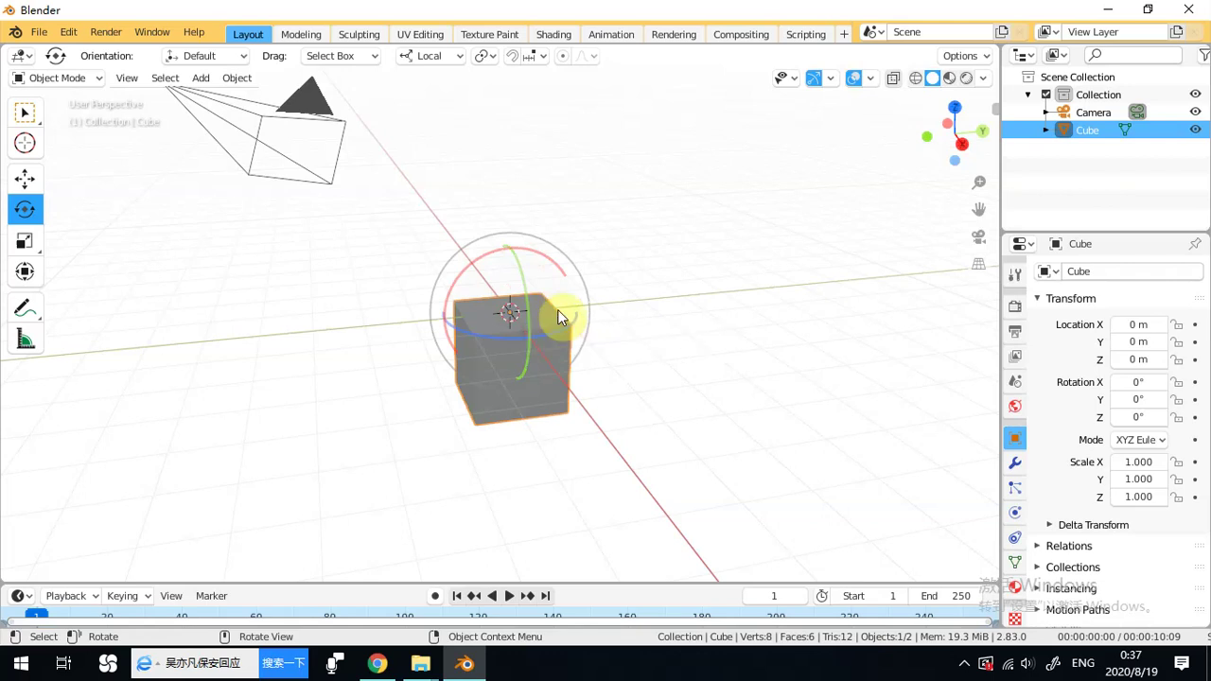
{"action": "left_click", "coordinate": [445, 56]}
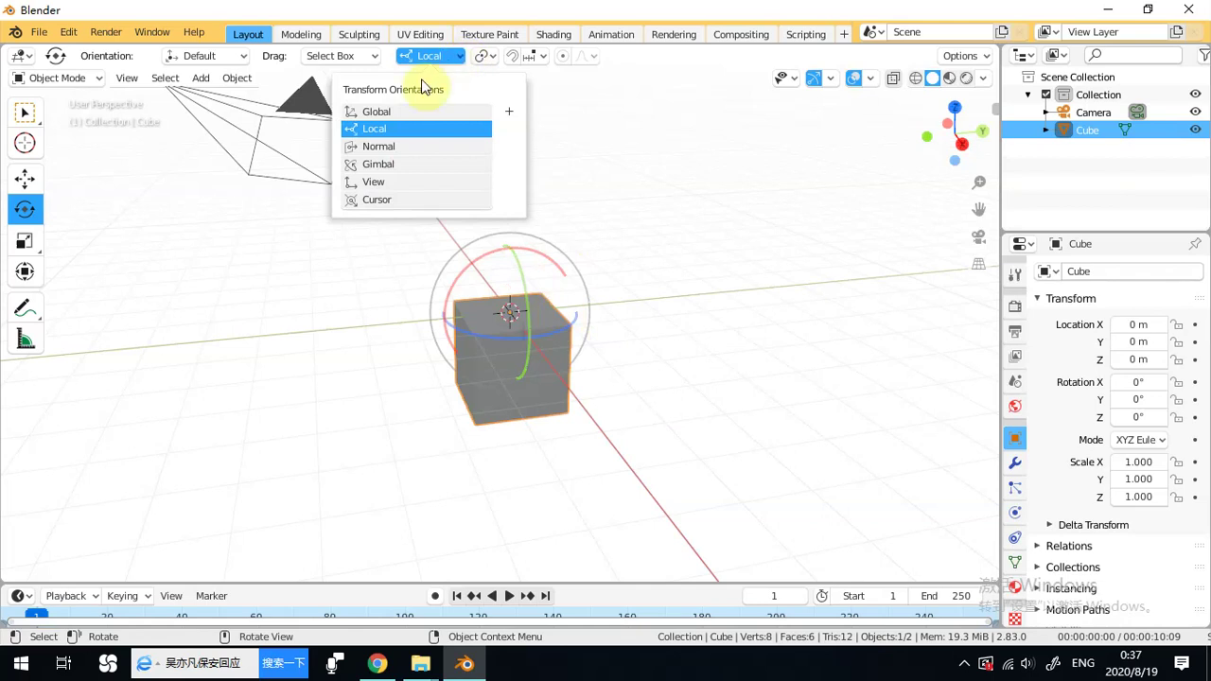
{"action": "left_click", "coordinate": [397, 113]}
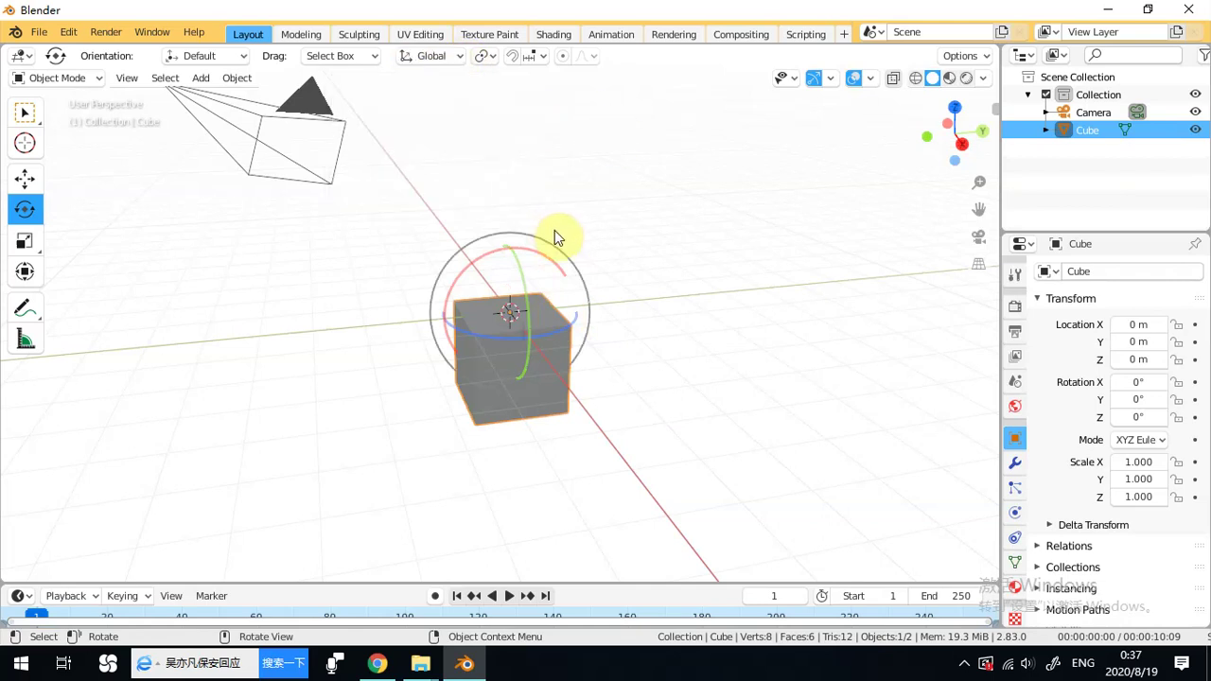
{"action": "middle_click_drag", "start_coordinate": [645, 297], "coordinate": [625, 282], "text": "alt"}
{"action": "left_click", "coordinate": [653, 267]}
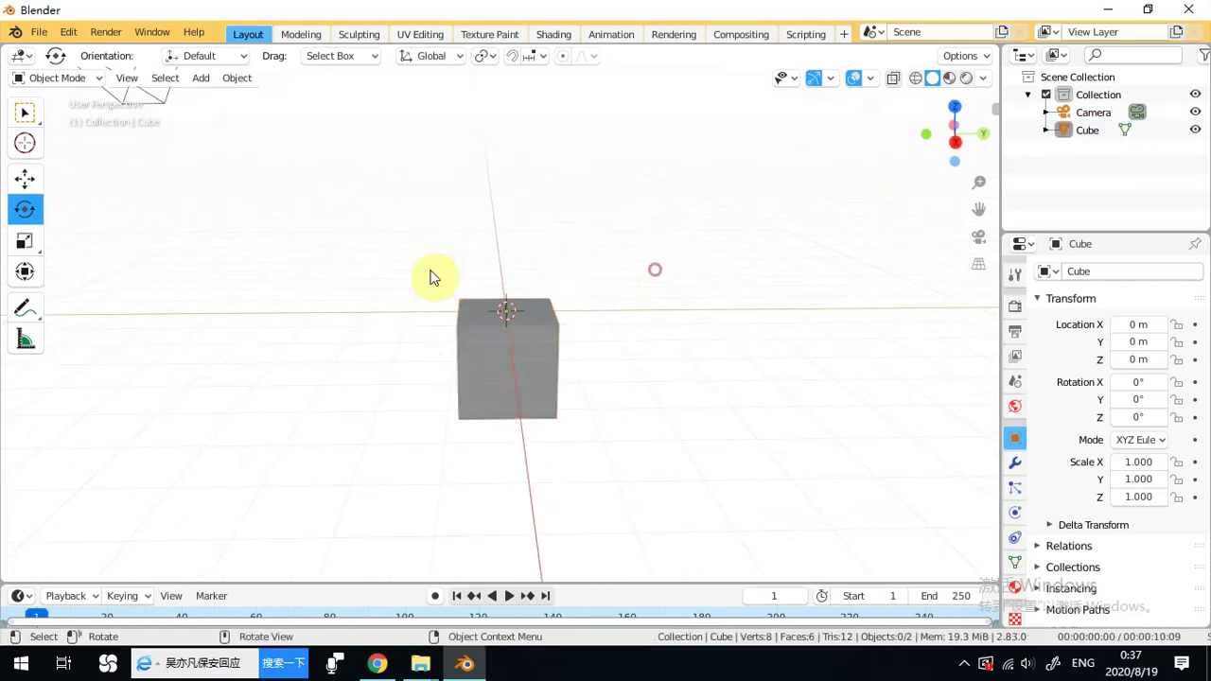
Select the original cube with the Select Box tool from an angled view.
{"action": "left_click", "coordinate": [15, 112]}
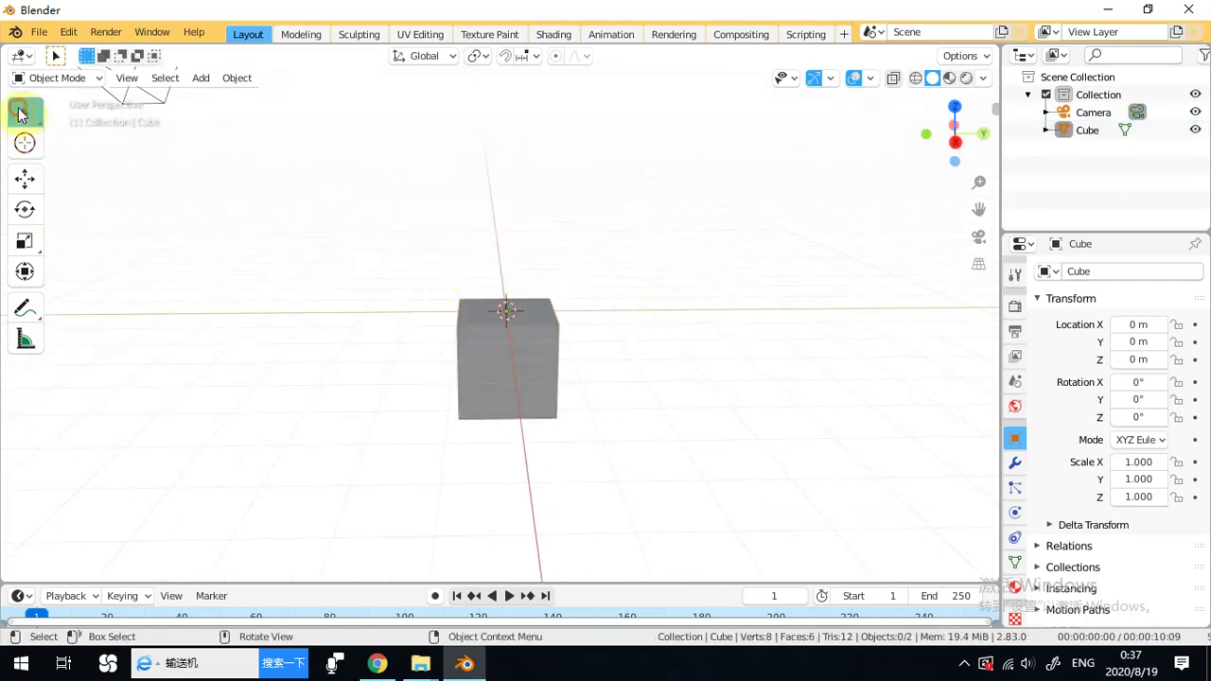
{"action": "left_click", "coordinate": [552, 331]}
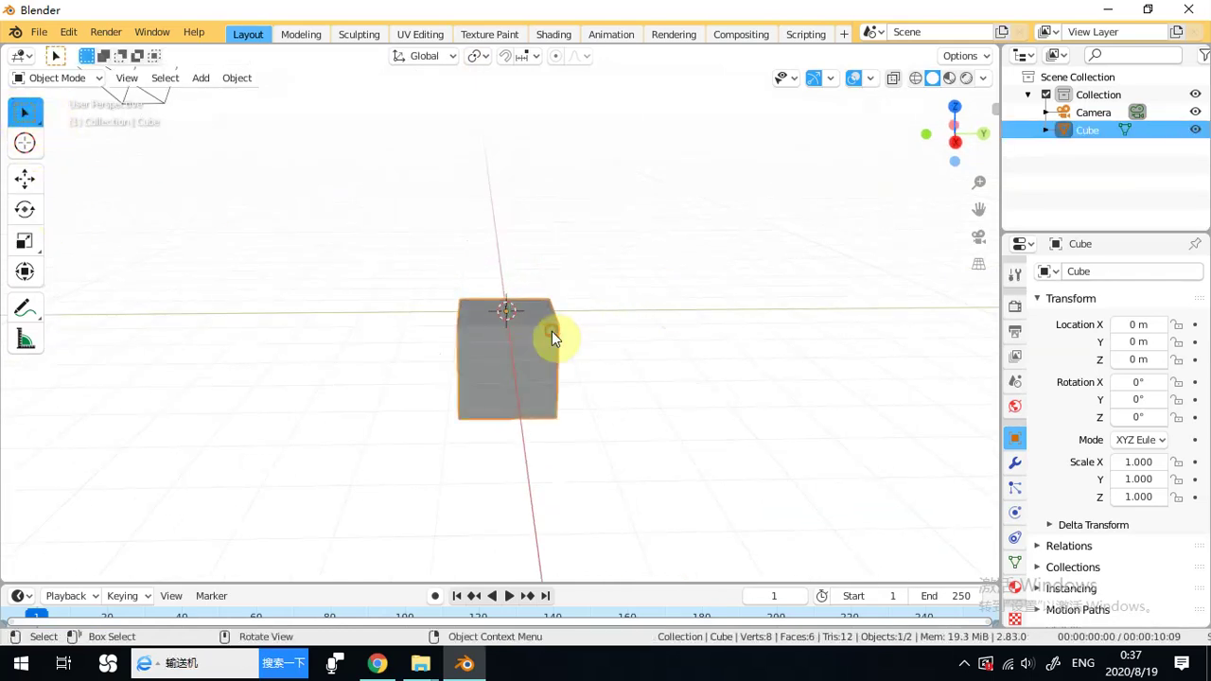
{"action": "middle_click_drag", "start_coordinate": [629, 351], "coordinate": [580, 346]}
{"action": "scroll", "coordinate": [580, 346], "scroll_direction": "down", "scroll_amount": 1}
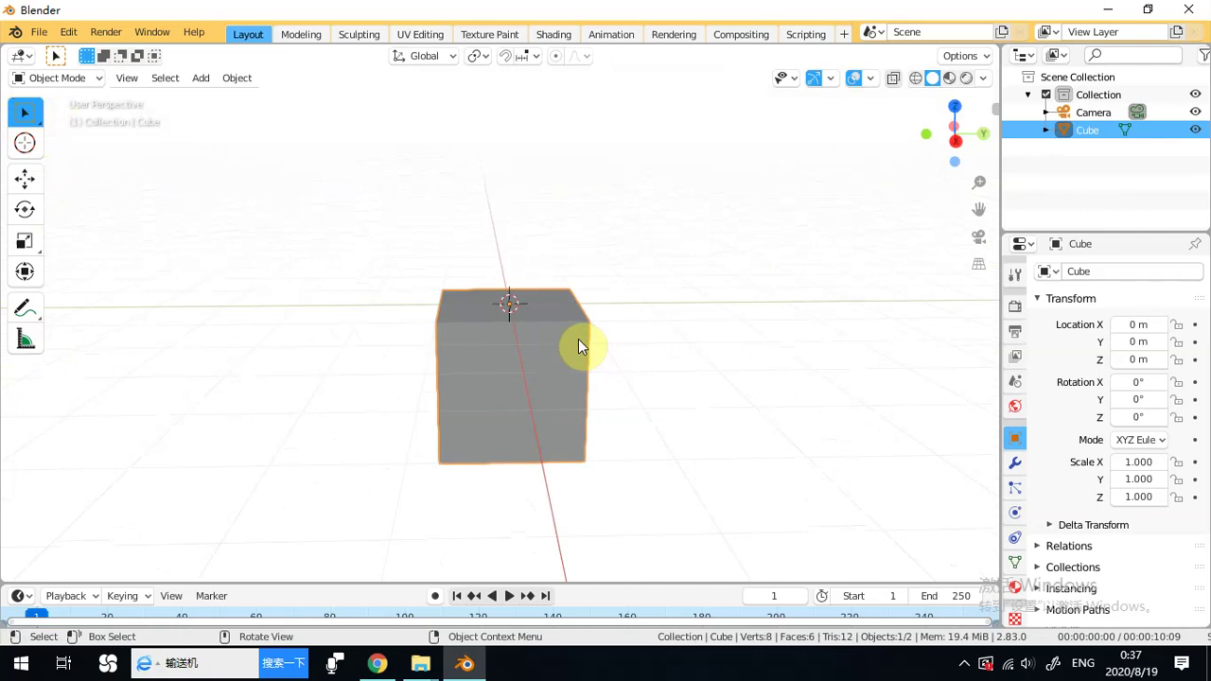
Duplicate the cube as Cube.001 along Y to 3.2458 m, then box-select both.
{"action": "key", "text": "shift"}
{"action": "key", "text": "shift+d"}
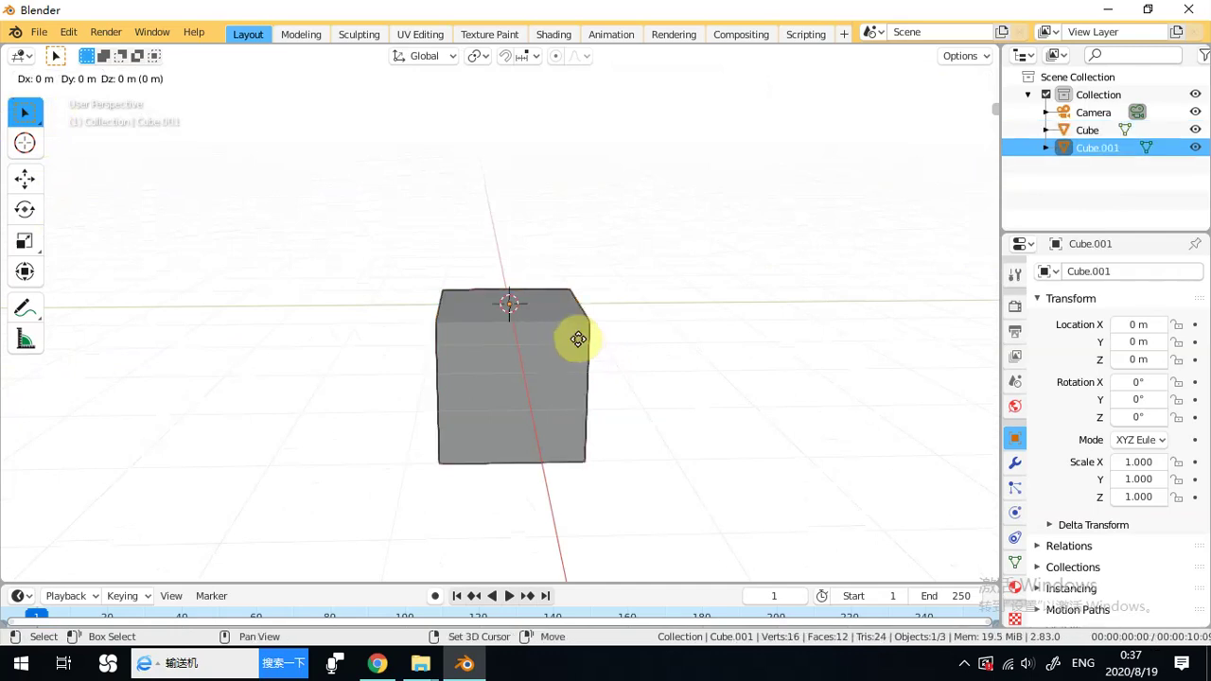
{"action": "key", "text": "y"}
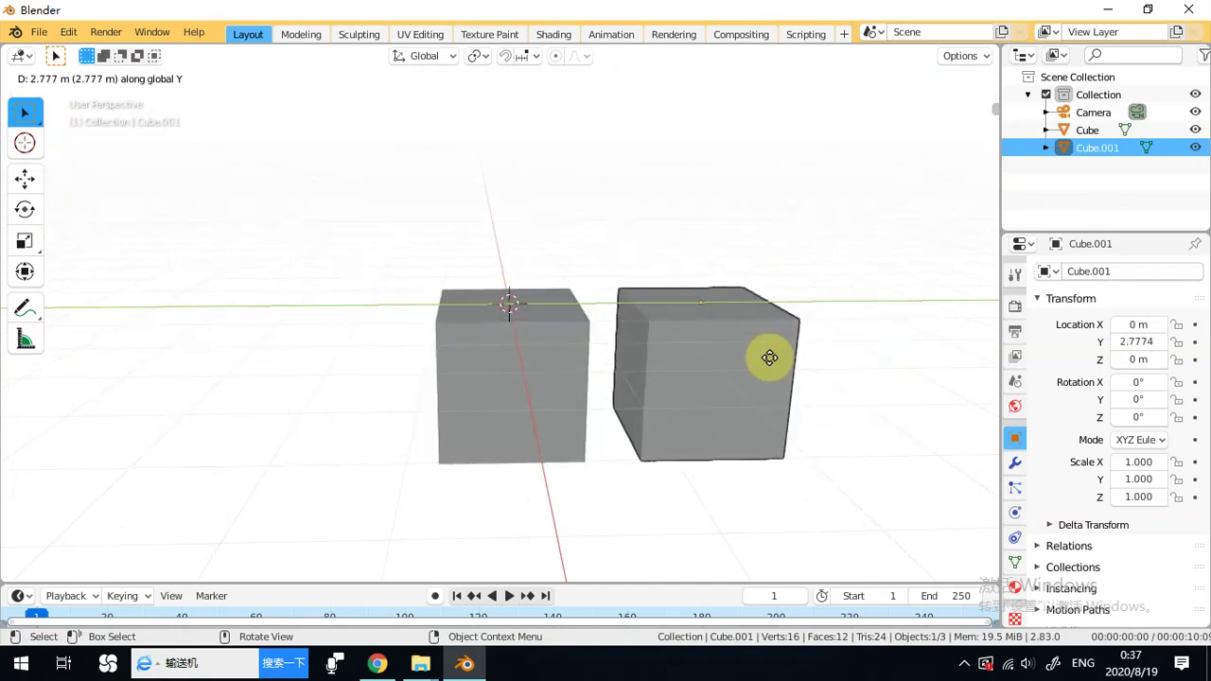
{"action": "left_click", "coordinate": [802, 360]}
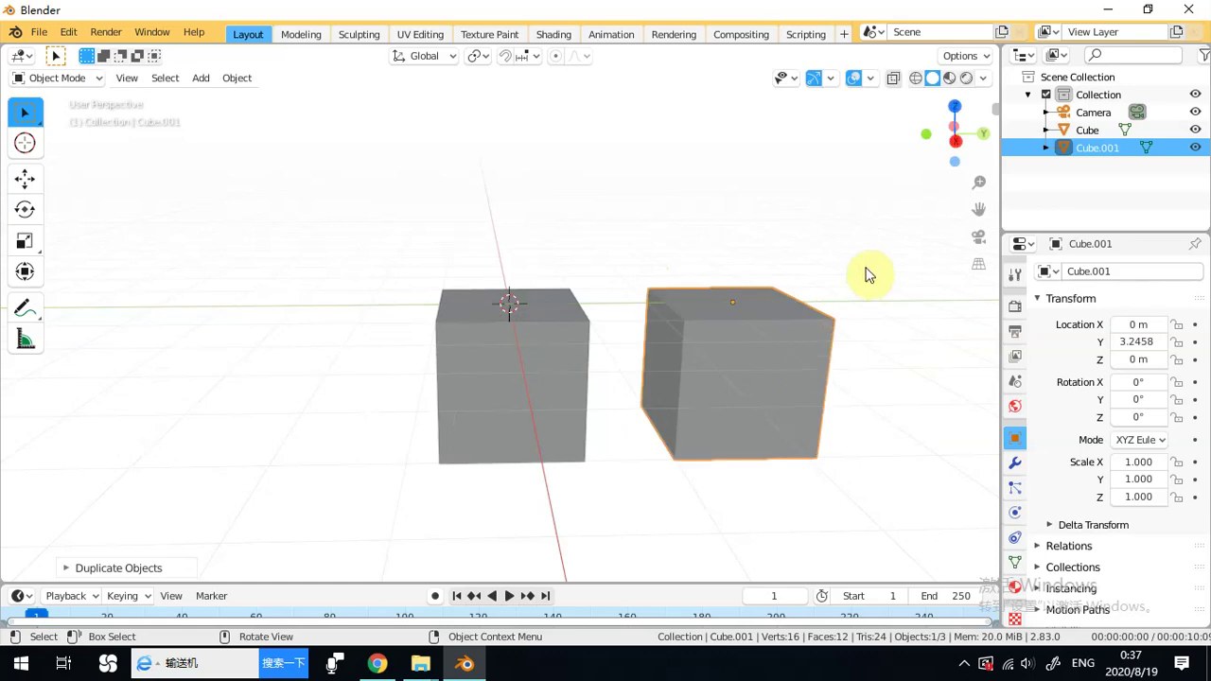
{"action": "left_click_drag", "start_coordinate": [871, 232], "coordinate": [354, 506]}
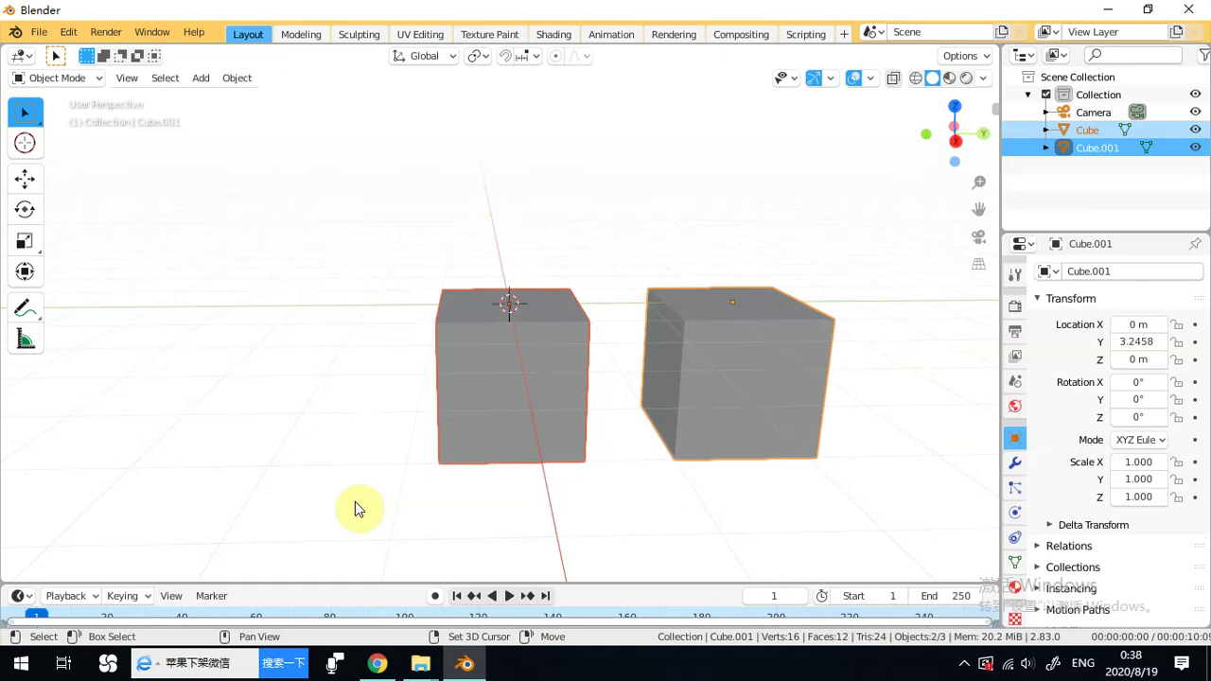
Duplicate the two cubes along Y into a row of four, after undoing a misplaced copy.
{"action": "key", "text": "shift+d"}
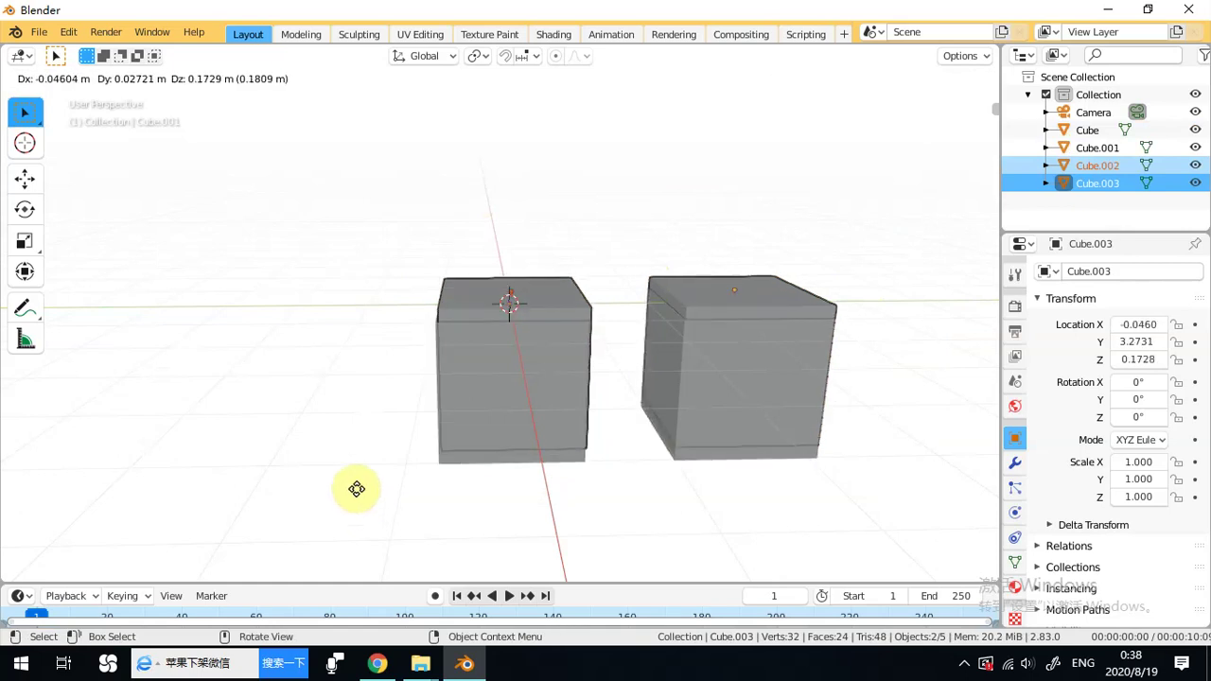
{"action": "left_click", "coordinate": [987, 506]}
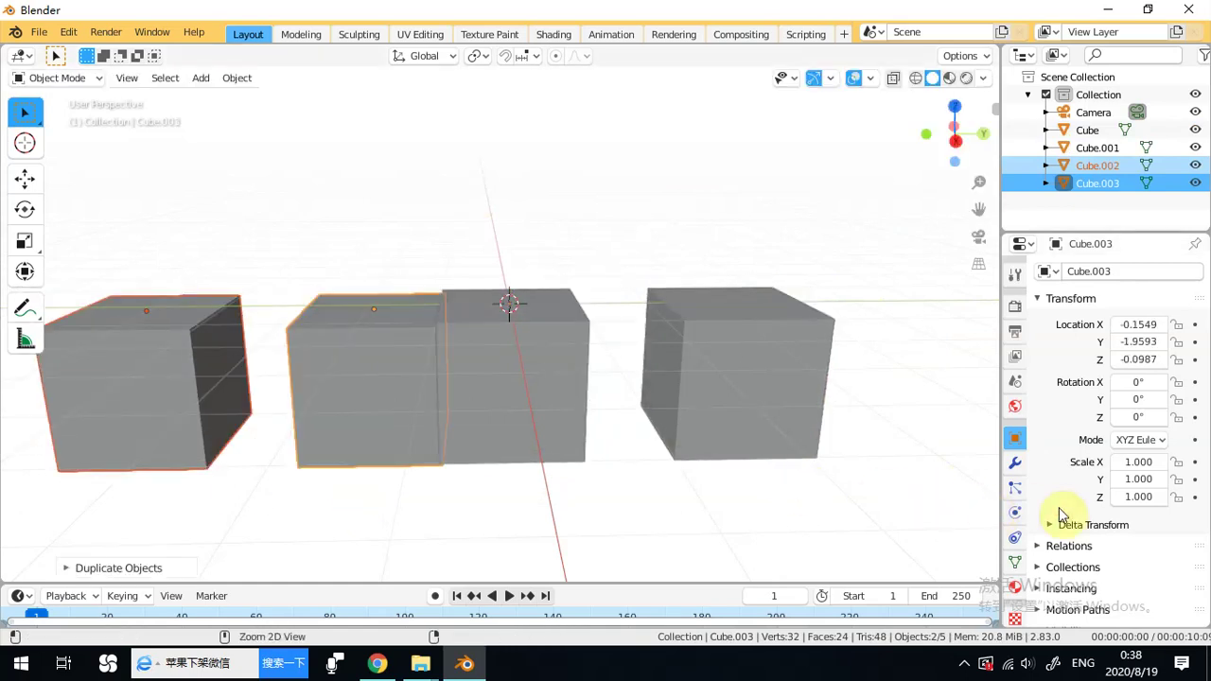
{"action": "key", "text": "ctrl+z"}
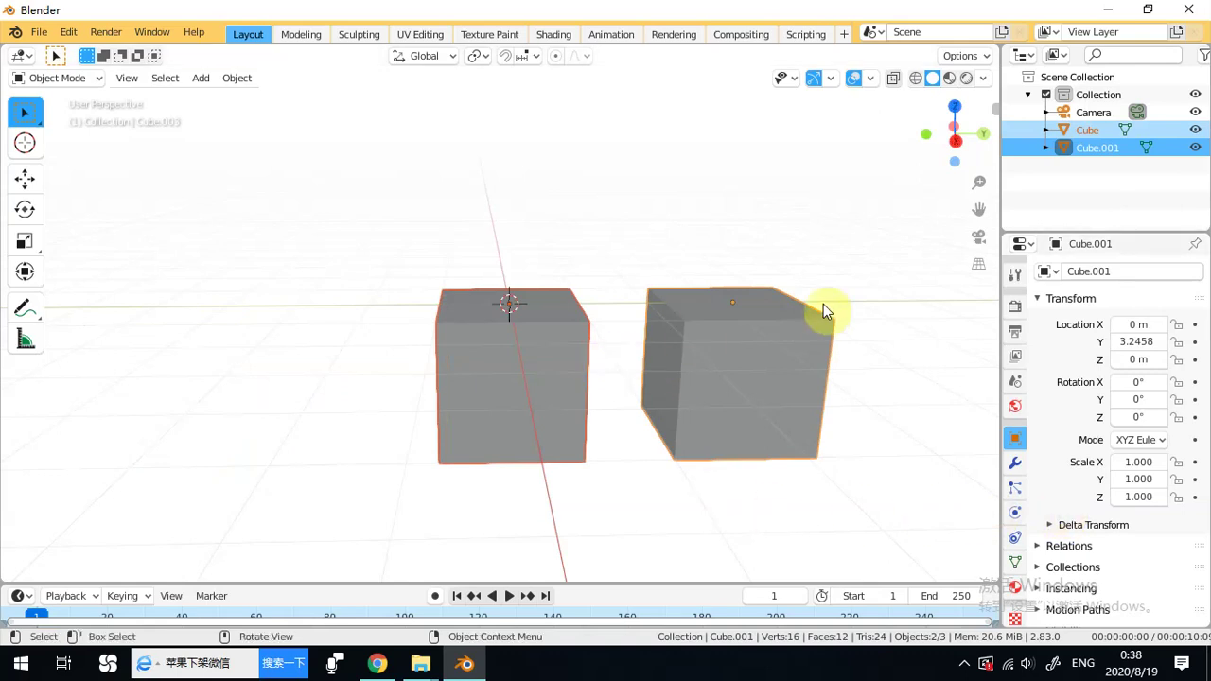
{"action": "scroll", "coordinate": [823, 303], "scroll_direction": "down", "scroll_amount": 2}
{"action": "left_click_drag", "start_coordinate": [811, 230], "coordinate": [351, 471]}
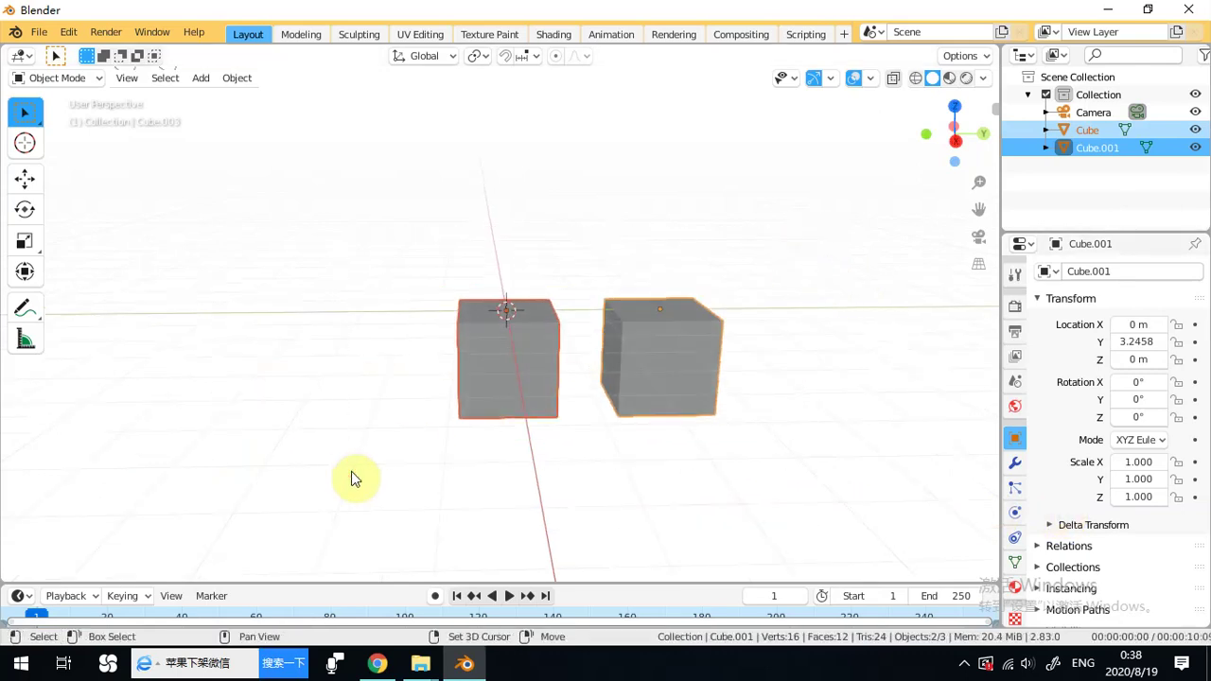
{"action": "key", "text": "shift+d"}
{"action": "key", "text": "y"}
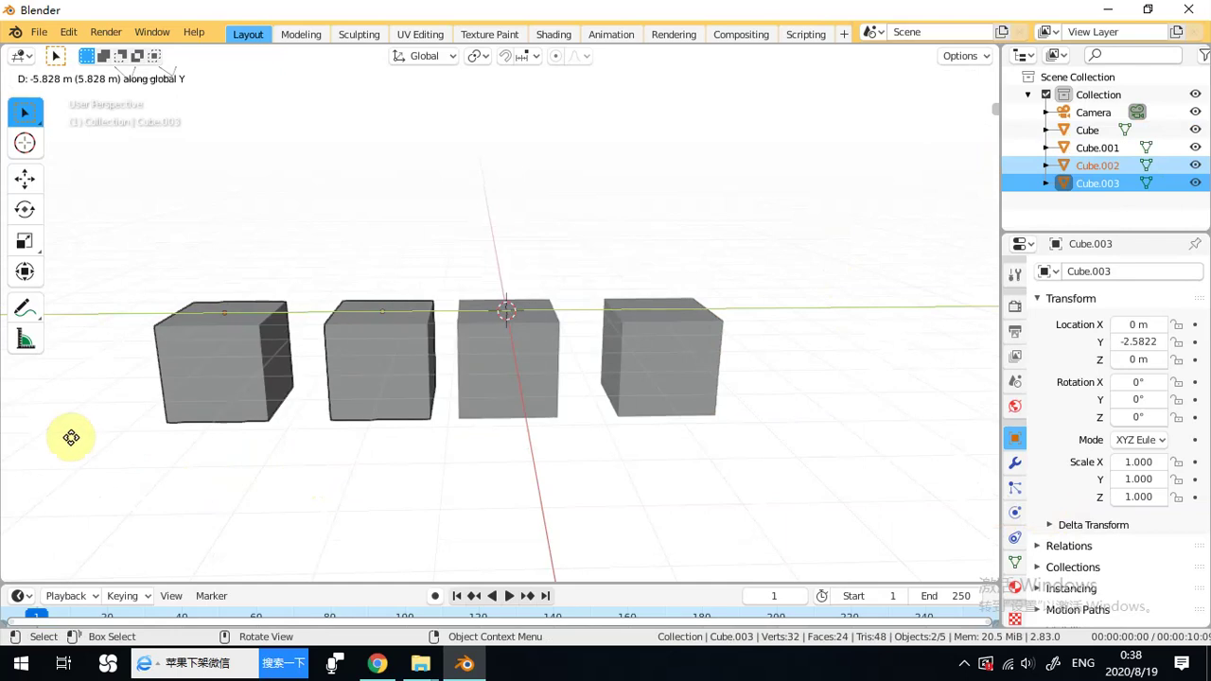
{"action": "left_click", "coordinate": [67, 437]}
Duplicate the four cubes along Y to extend the row to eight.
{"action": "scroll", "coordinate": [697, 300], "scroll_direction": "down", "scroll_amount": 3}
{"action": "left_click_drag", "start_coordinate": [706, 268], "coordinate": [232, 465]}
{"action": "key", "text": "shift+d"}
{"action": "key", "text": "y"}
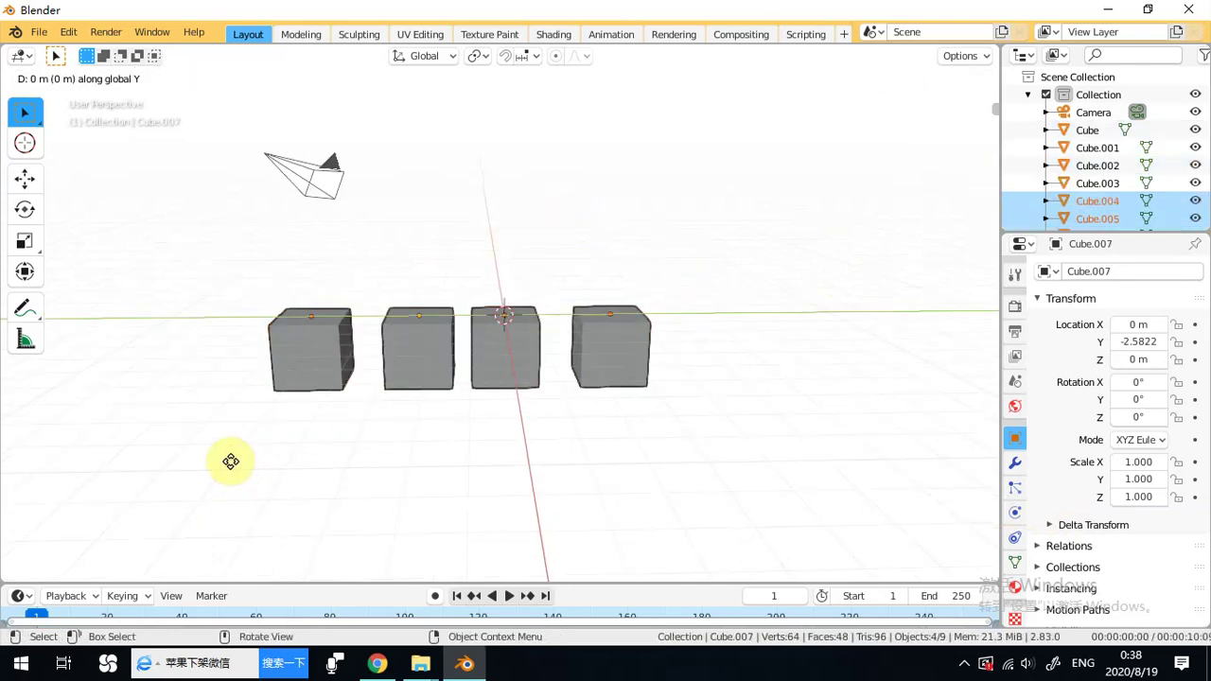
{"action": "left_click", "coordinate": [605, 450]}
{"action": "scroll", "coordinate": [623, 453], "scroll_direction": "down", "scroll_amount": 2}
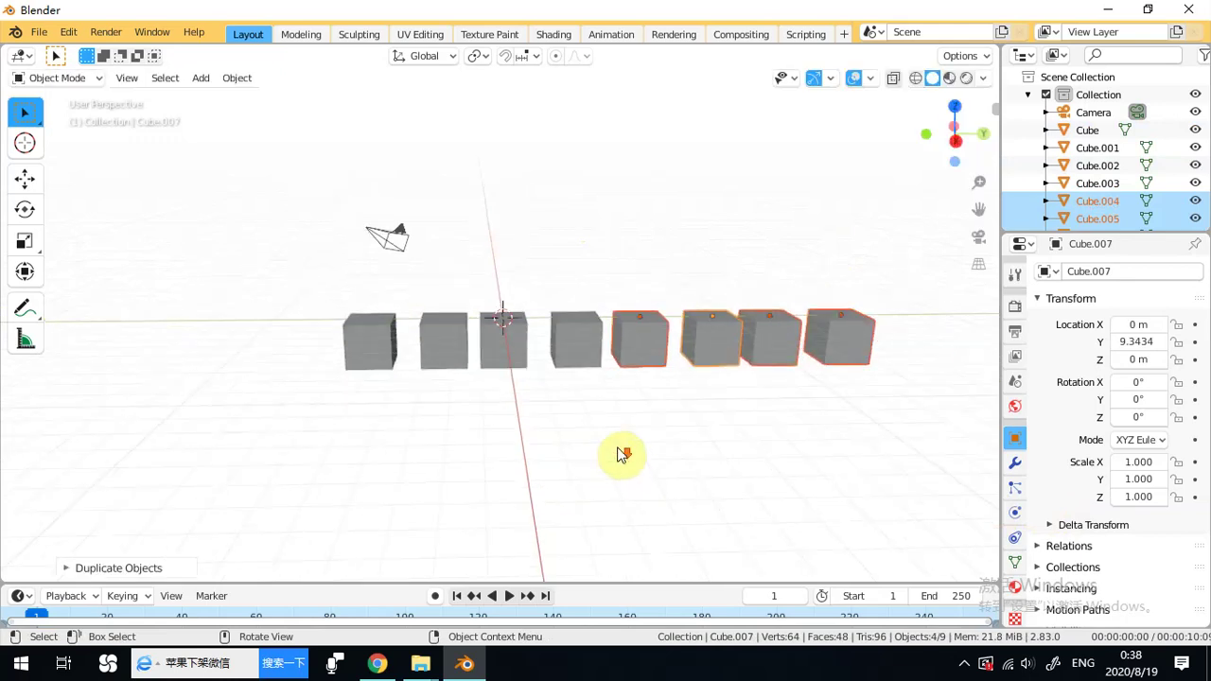
{"action": "scroll", "coordinate": [710, 383], "scroll_direction": "down", "scroll_amount": 1}
{"action": "left_click", "coordinate": [735, 399]}
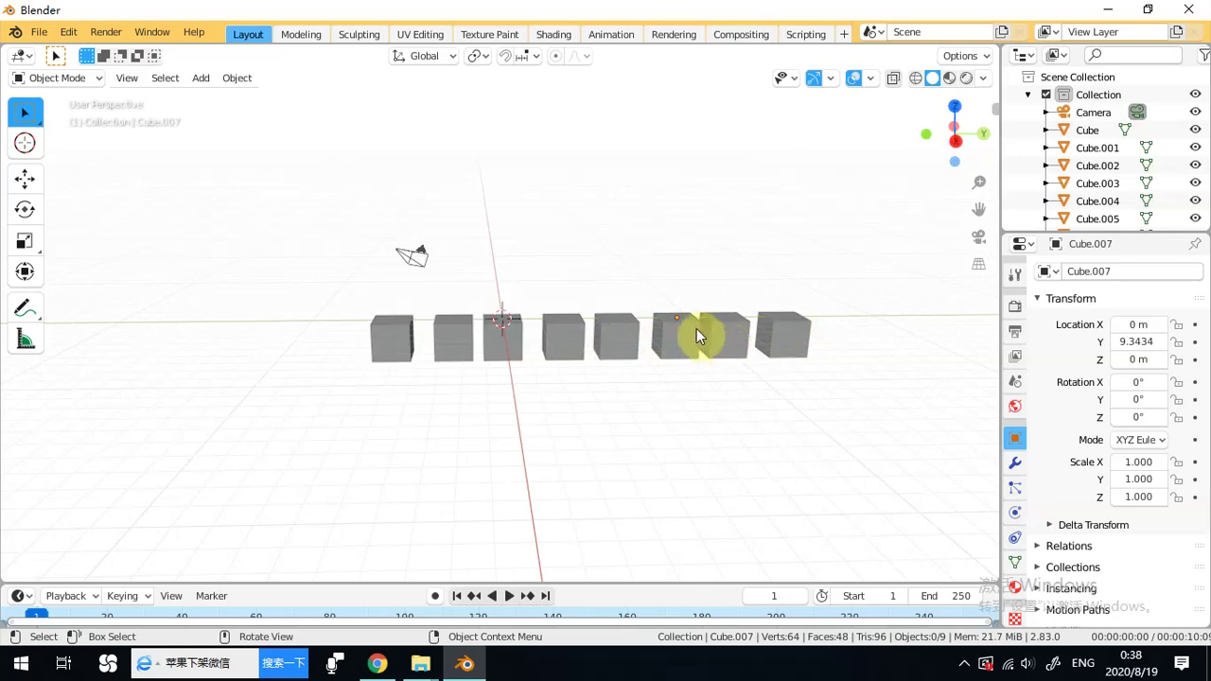
Double the row along Y twice, from eight to sixteen to thirty-two cubes.
{"action": "left_click_drag", "start_coordinate": [870, 282], "coordinate": [353, 424]}
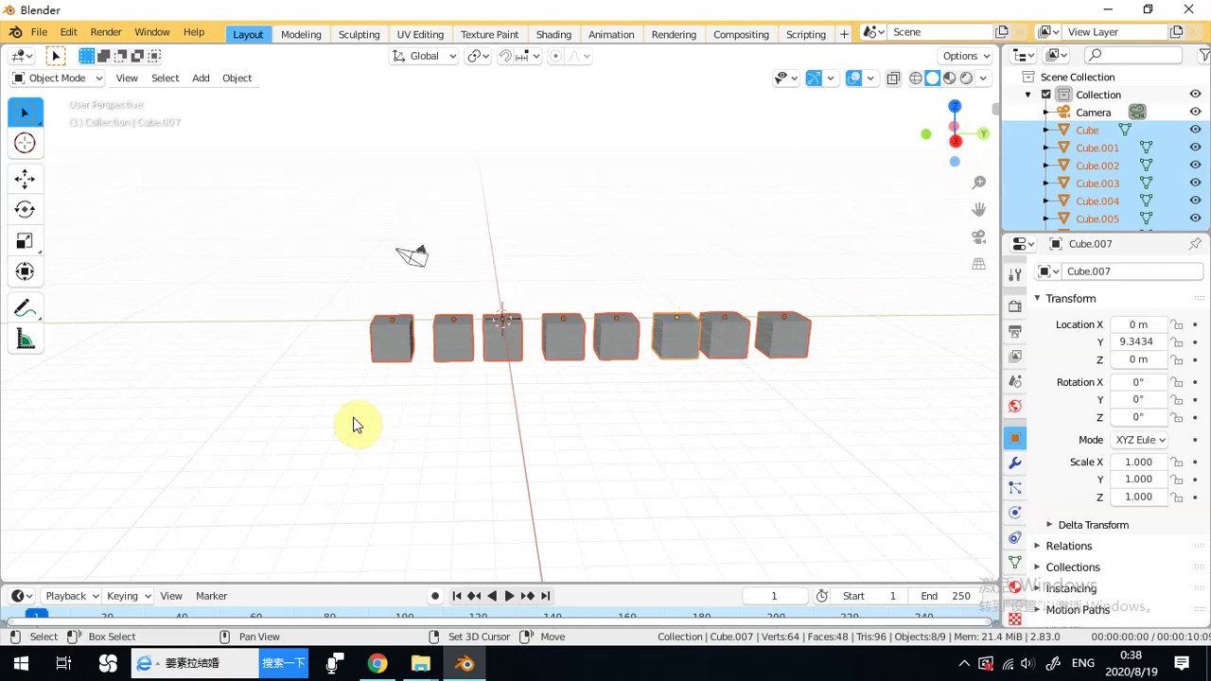
{"action": "key", "text": "shift+d"}
{"action": "key", "text": "y"}
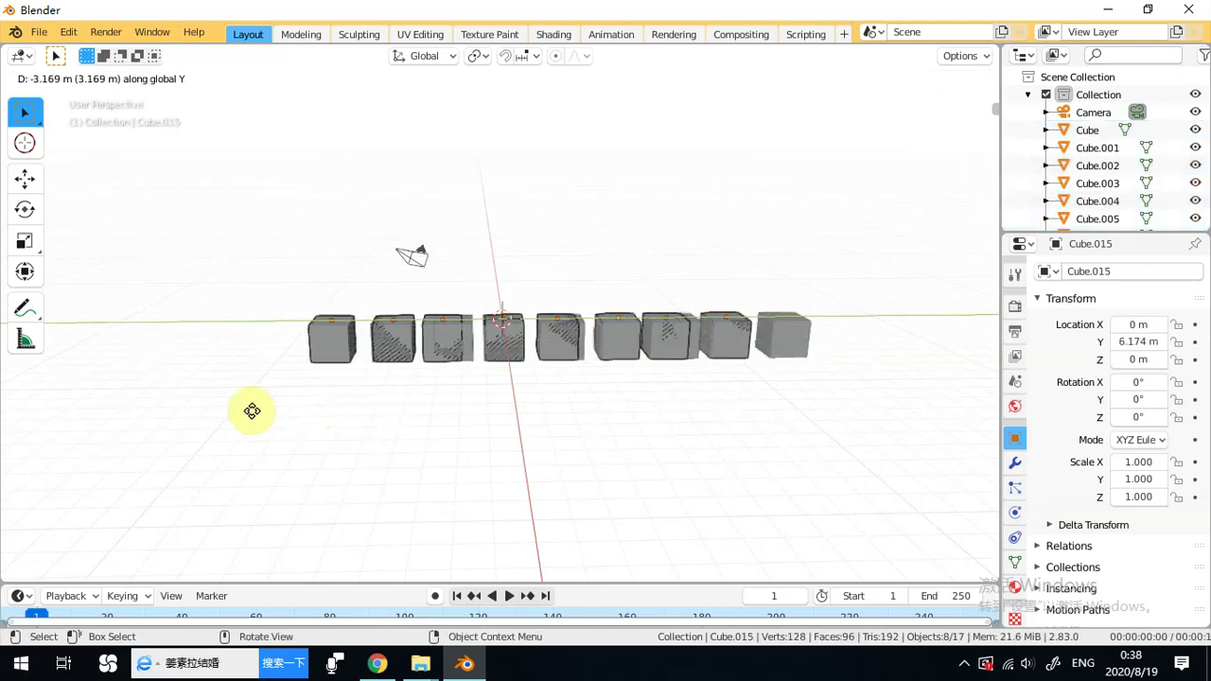
{"action": "left_click", "coordinate": [892, 392]}
{"action": "scroll", "coordinate": [662, 424], "scroll_direction": "down", "scroll_amount": 2}
{"action": "left_click_drag", "start_coordinate": [754, 305], "coordinate": [69, 405]}
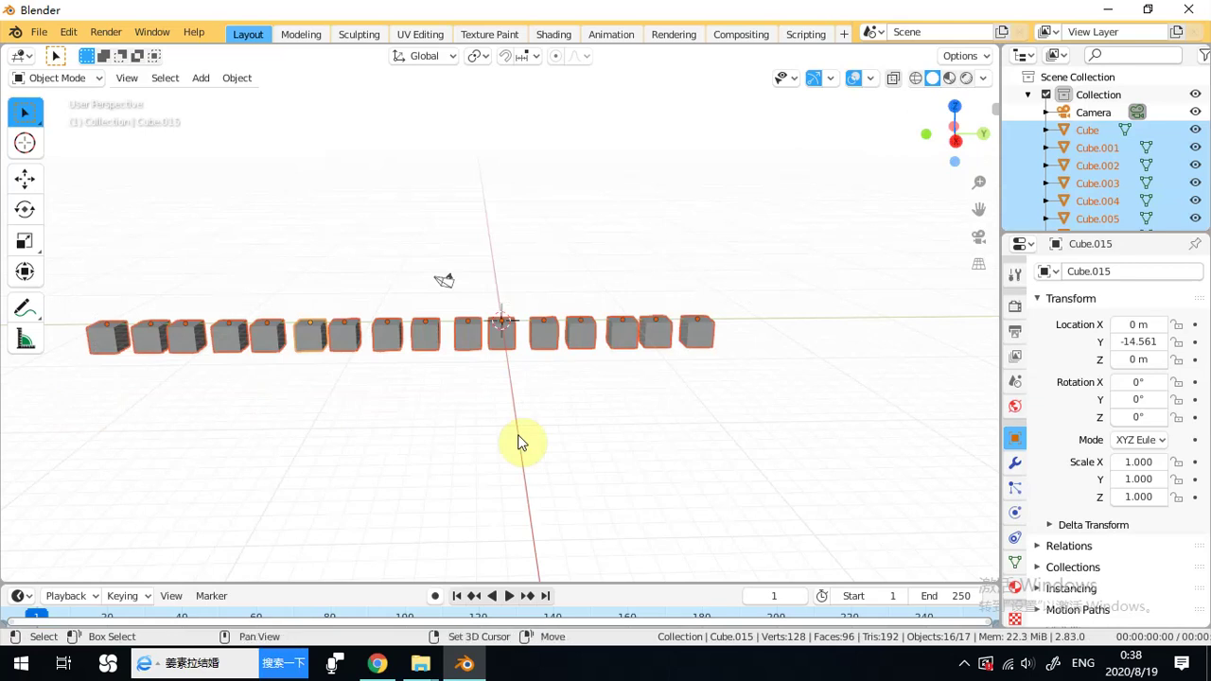
{"action": "key", "text": "shift+d"}
{"action": "key", "text": "y"}
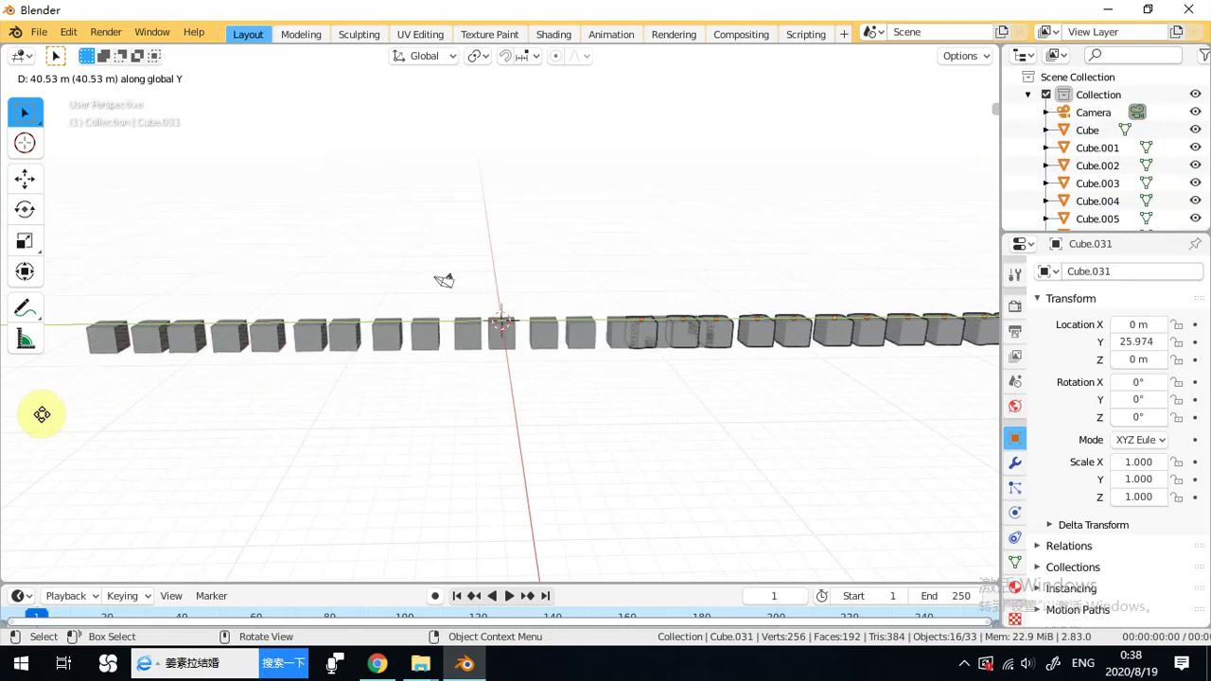
{"action": "left_click", "coordinate": [142, 411]}
{"action": "scroll", "coordinate": [365, 346], "scroll_direction": "down", "scroll_amount": 2}
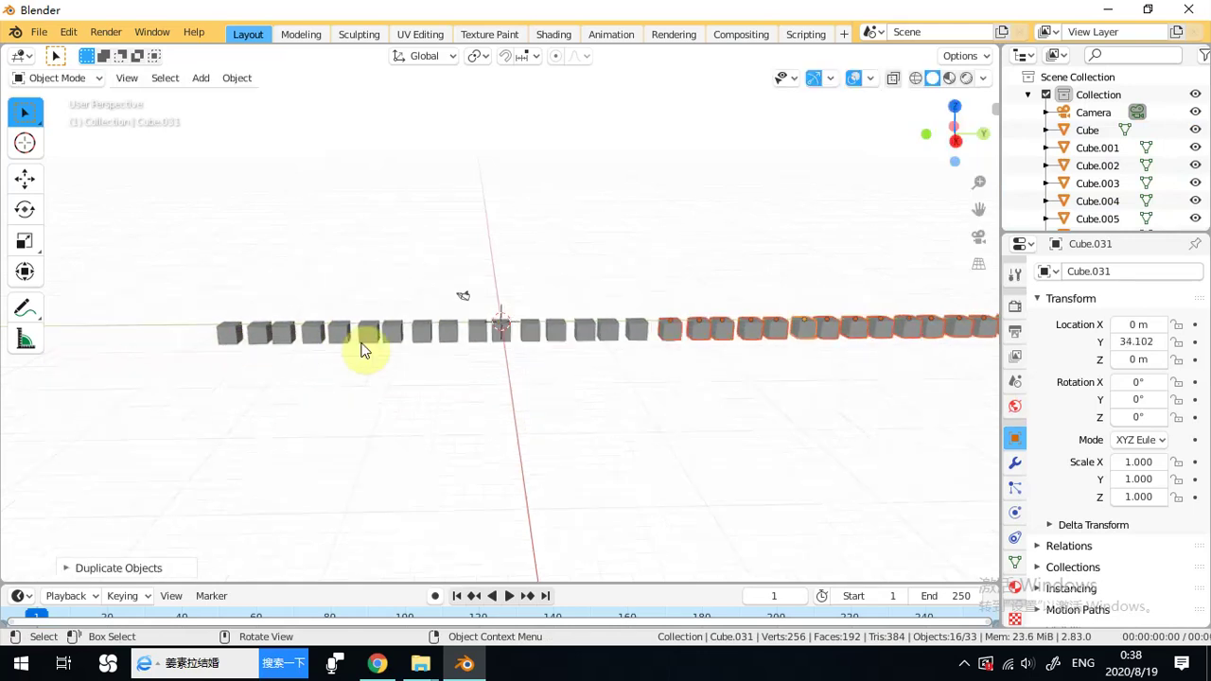
{"action": "left_click", "coordinate": [444, 310]}
Duplicate the whole 32-cube row along Y to reach 64 cubes, ending at Cube.063.
{"action": "scroll", "coordinate": [446, 336], "scroll_direction": "up", "scroll_amount": 4}
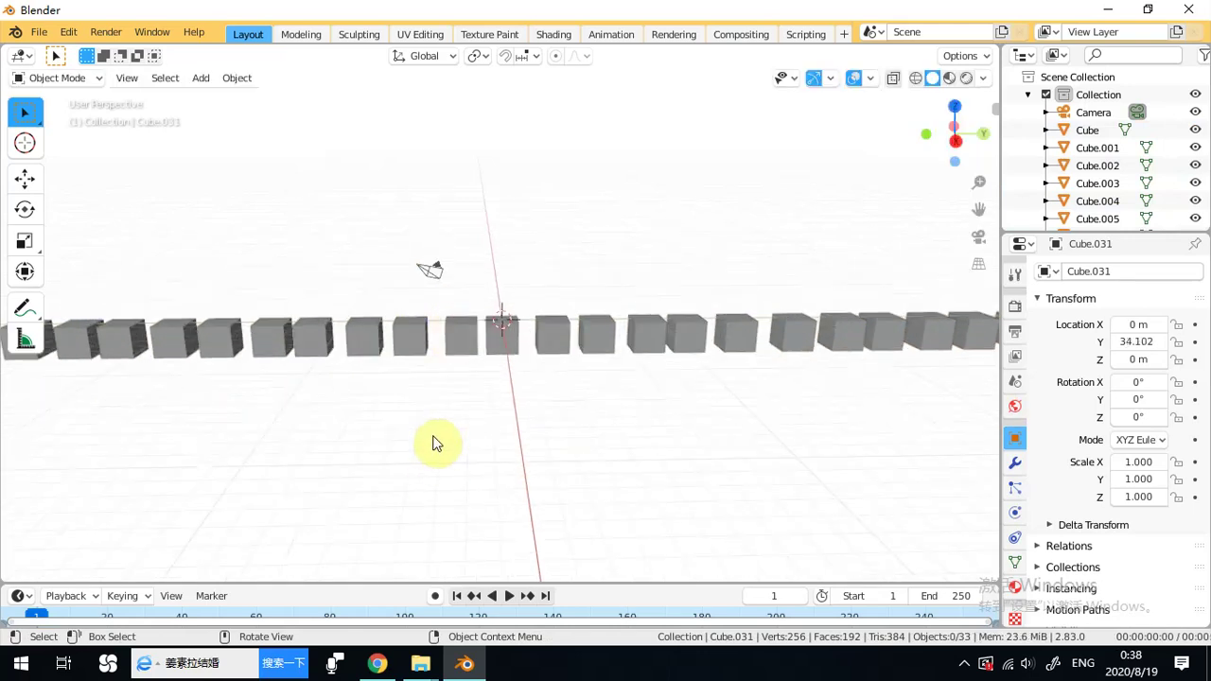
{"action": "scroll", "coordinate": [470, 335], "scroll_direction": "down", "scroll_amount": 3}
{"action": "middle_click_drag", "start_coordinate": [606, 383], "coordinate": [499, 419], "text": "shift"}
{"action": "scroll", "coordinate": [711, 370], "scroll_direction": "down", "scroll_amount": 1}
{"action": "left_click_drag", "start_coordinate": [687, 411], "coordinate": [149, 426]}
{"action": "middle_click_drag", "start_coordinate": [318, 378], "coordinate": [433, 379]}
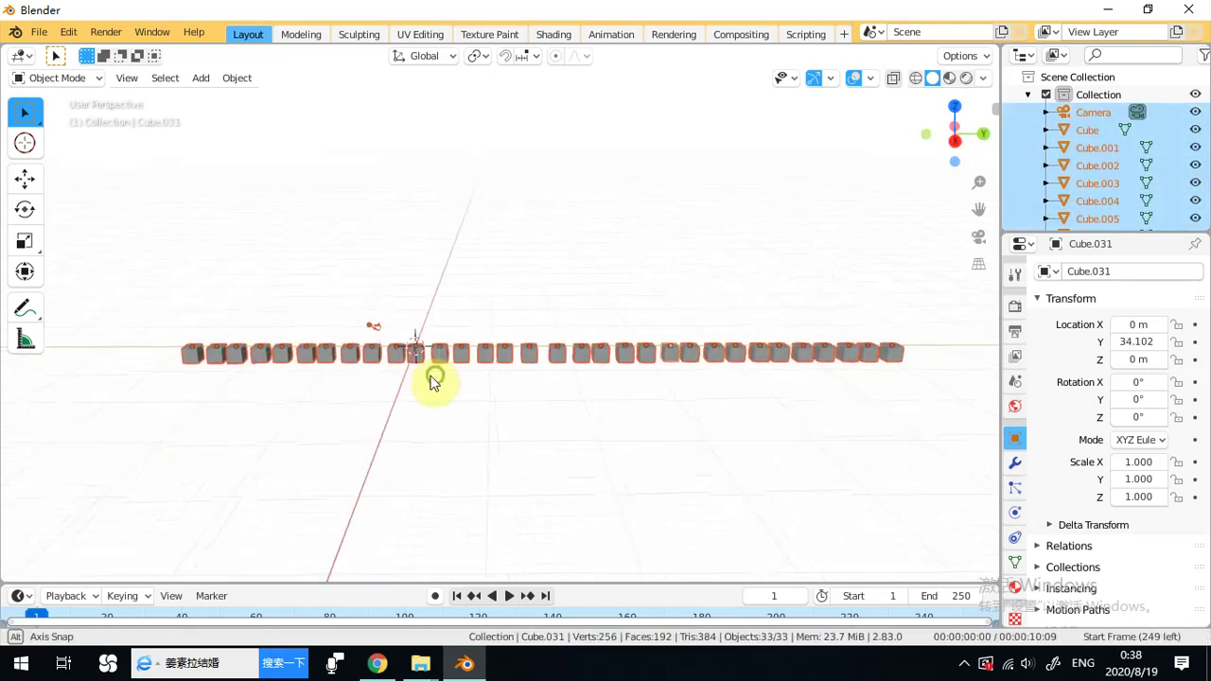
{"action": "left_click", "coordinate": [470, 281]}
{"action": "left_click_drag", "start_coordinate": [927, 339], "coordinate": [153, 432]}
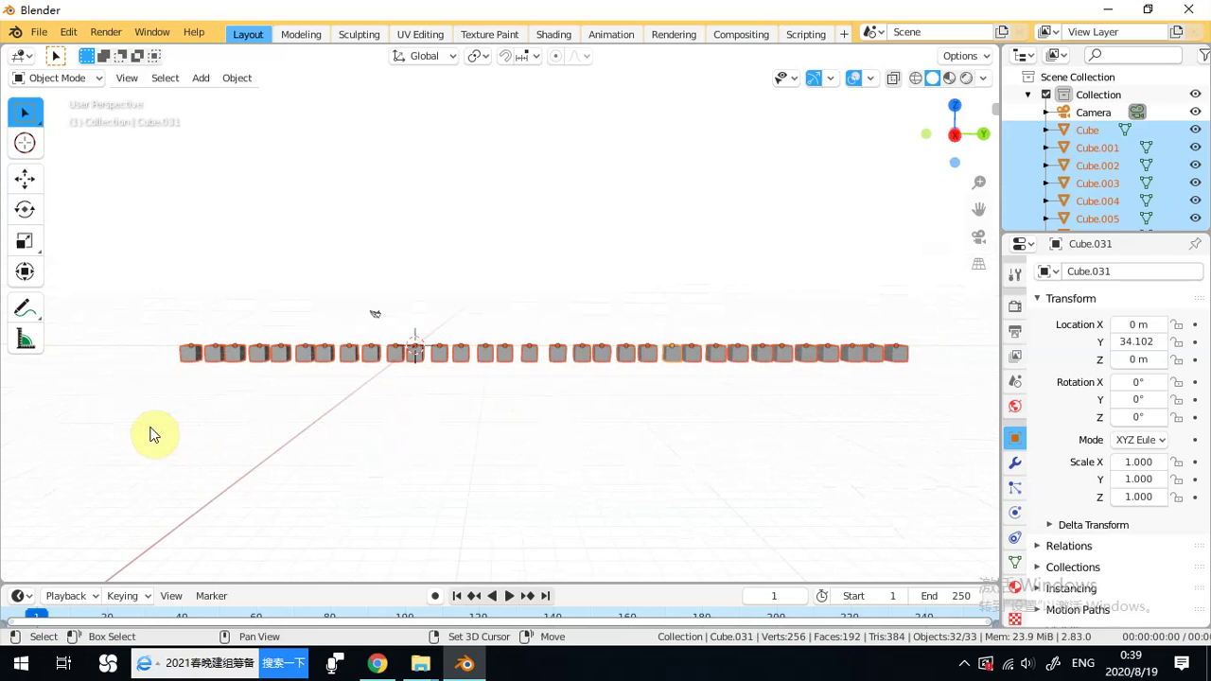
{"action": "key", "text": "shift+d"}
{"action": "key", "text": "y"}
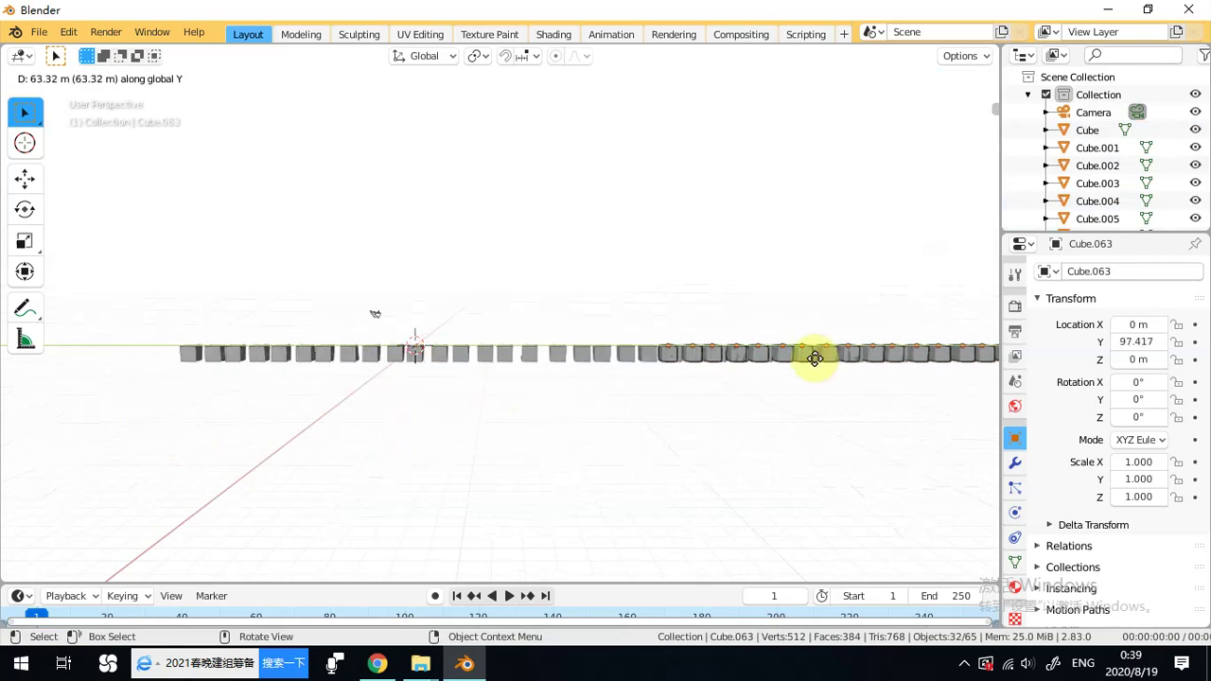
{"action": "left_click", "coordinate": [879, 360]}
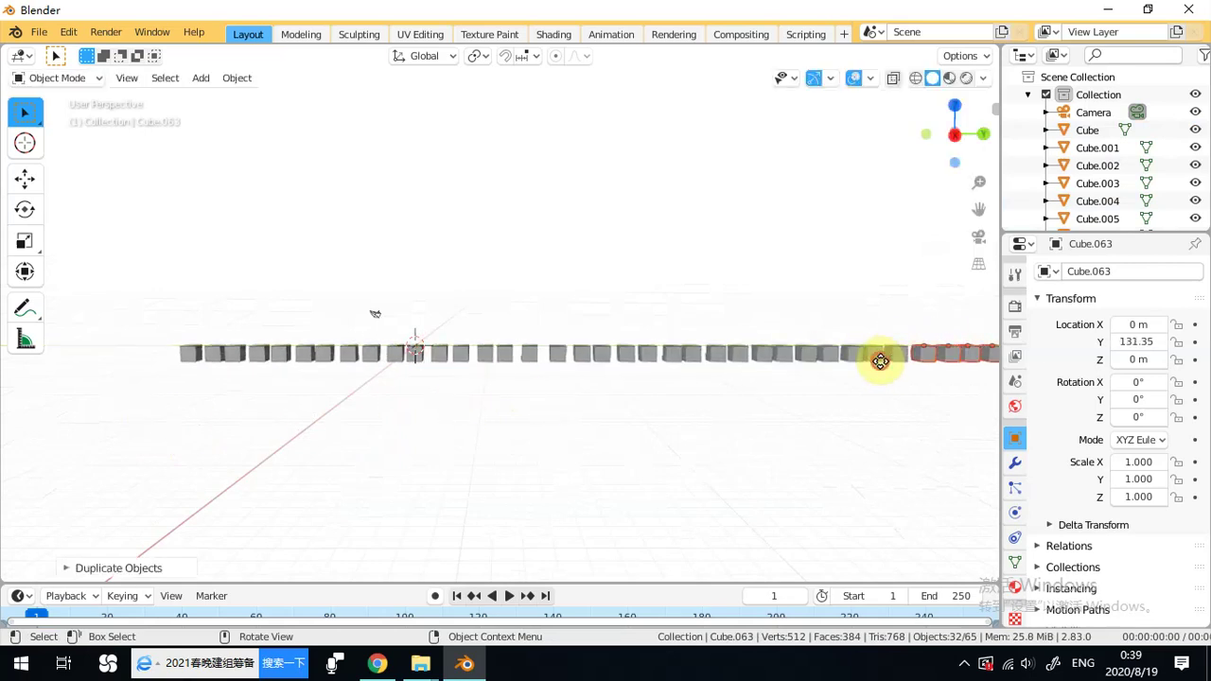
{"action": "left_click", "coordinate": [724, 267]}
{"action": "scroll", "coordinate": [742, 322], "scroll_direction": "down", "scroll_amount": 1}
{"action": "middle_click_drag", "start_coordinate": [742, 322], "coordinate": [562, 283]}
{"action": "scroll", "coordinate": [533, 367], "scroll_direction": "up", "scroll_amount": 6}
{"action": "scroll", "coordinate": [532, 367], "scroll_direction": "up", "scroll_amount": 3}
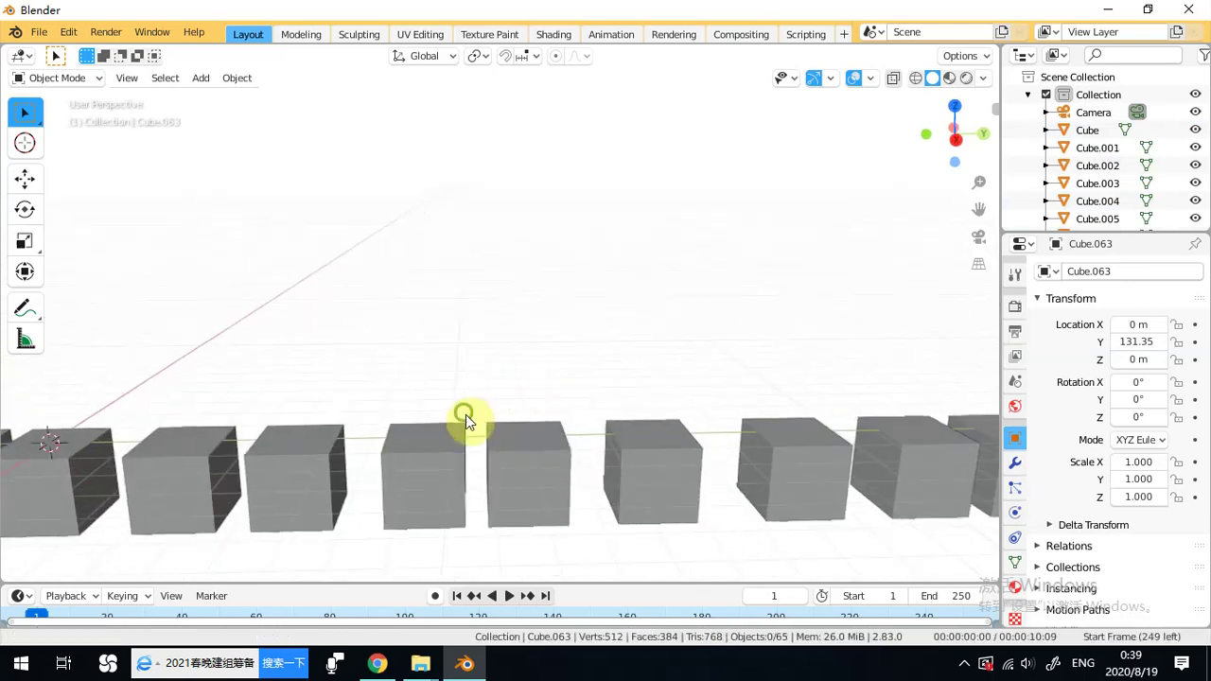
{"action": "middle_click_drag", "start_coordinate": [464, 419], "coordinate": [770, 405]}
{"action": "left_click", "coordinate": [601, 461]}
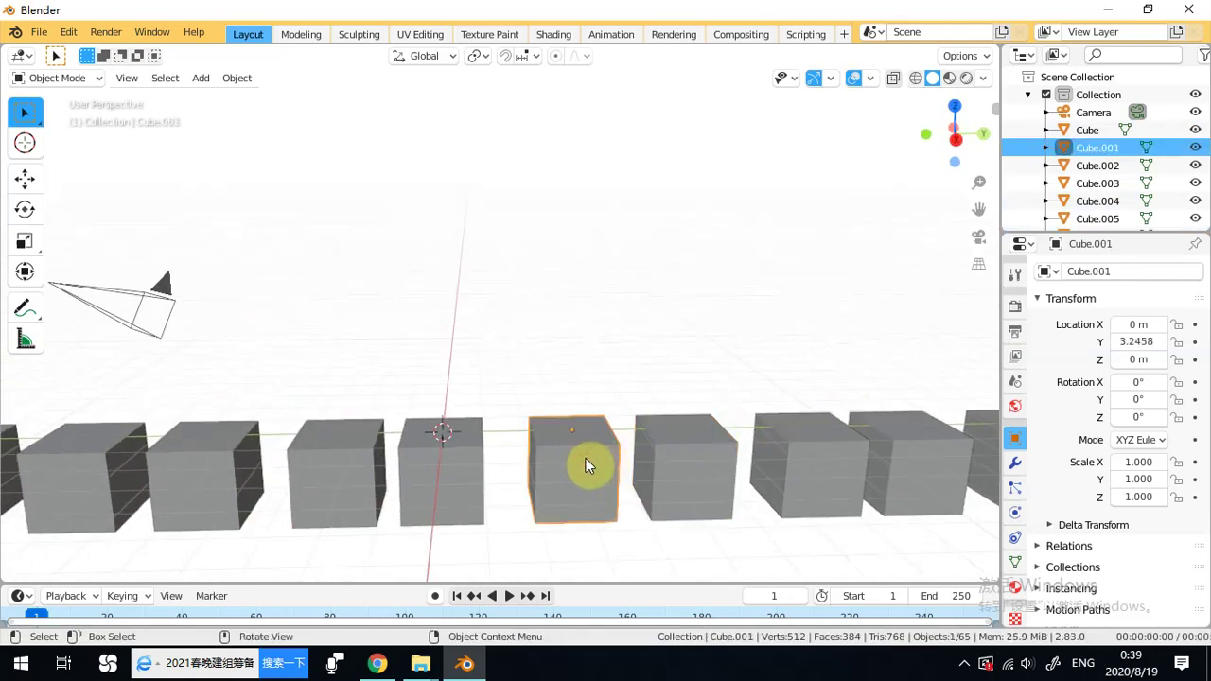
{"action": "left_click", "coordinate": [332, 471]}
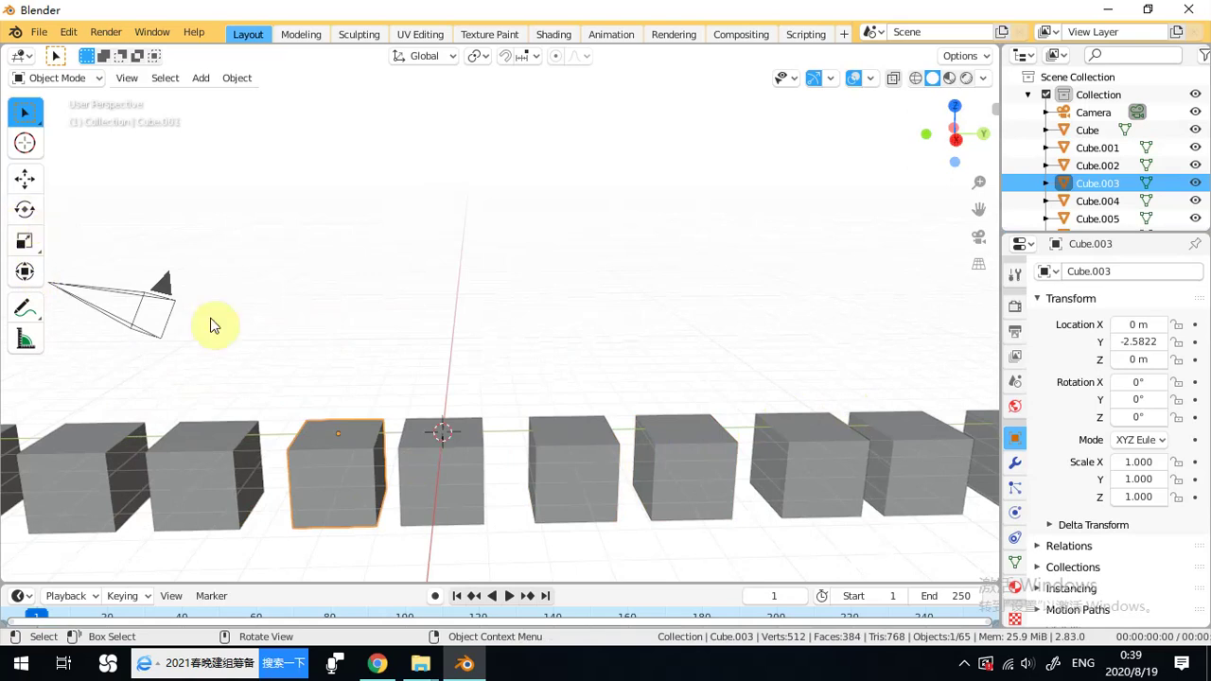
{"action": "left_click", "coordinate": [24, 208]}
{"action": "left_click_drag", "start_coordinate": [382, 396], "coordinate": [408, 353]}
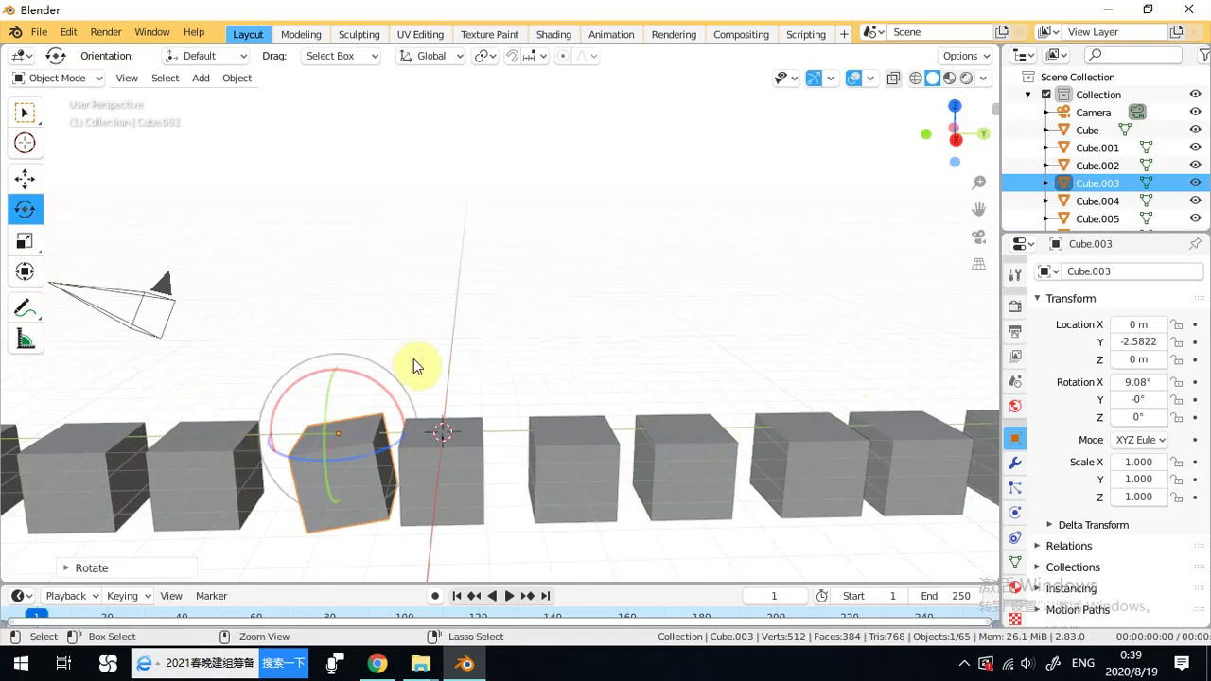
{"action": "key", "text": "ctrl+z"}
{"action": "left_click", "coordinate": [24, 112]}
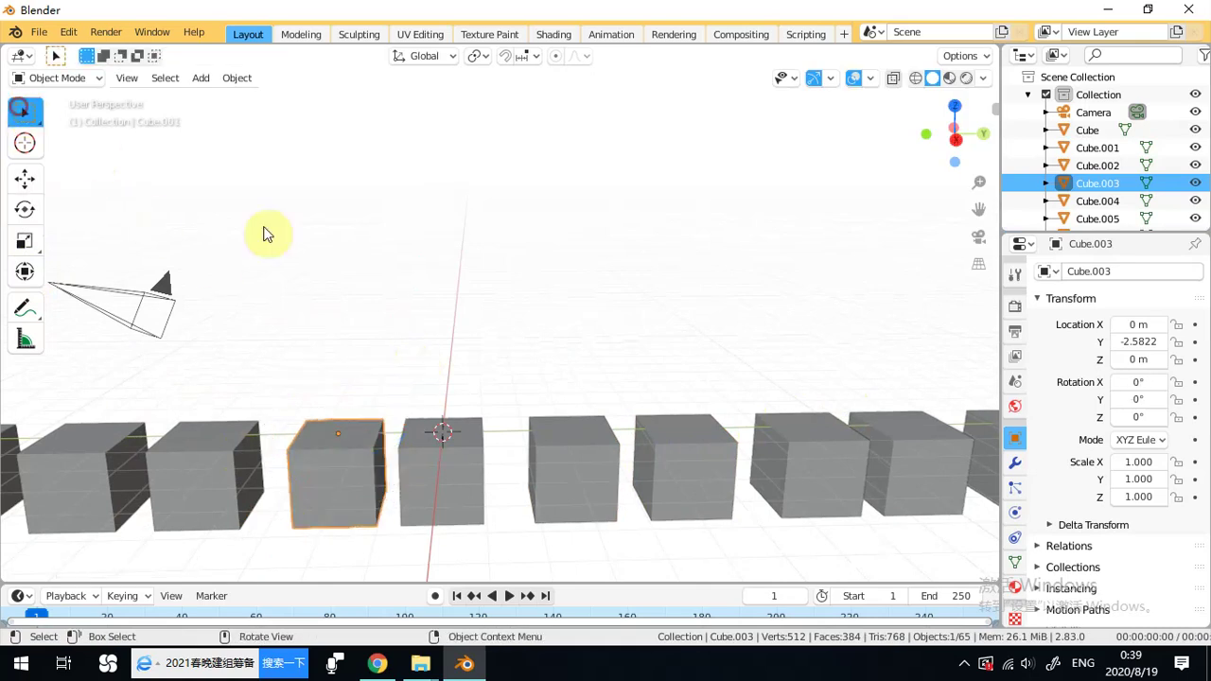
{"action": "left_click", "coordinate": [305, 242]}
{"action": "scroll", "coordinate": [336, 288], "scroll_direction": "down", "scroll_amount": 2}
{"action": "scroll", "coordinate": [488, 354], "scroll_direction": "down", "scroll_amount": 2}
{"action": "scroll", "coordinate": [495, 360], "scroll_direction": "down", "scroll_amount": 1}
{"action": "mouse_move", "coordinate": [494, 359]}
{"action": "middle_mouse_down"}
{"action": "mouse_move", "coordinate": [540, 354]}
{"action": "mouse_move", "coordinate": [500, 365]}
{"action": "middle_mouse_up"}
{"action": "scroll", "coordinate": [502, 367], "scroll_direction": "up", "scroll_amount": 3}
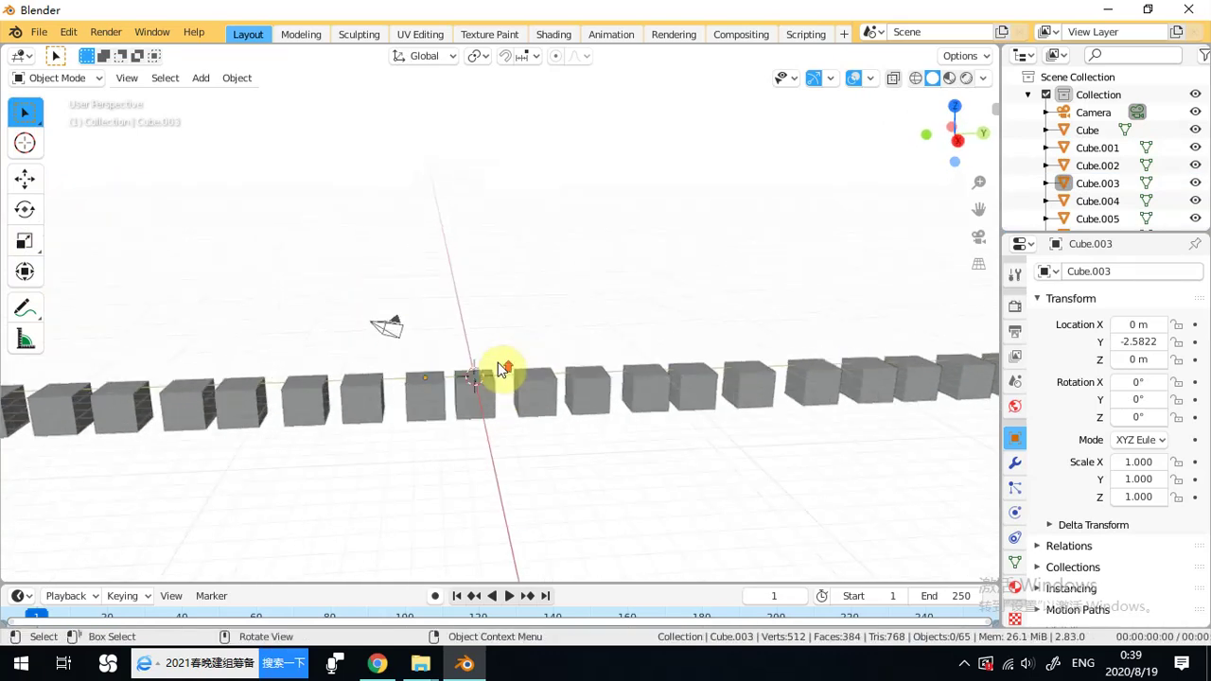
{"action": "scroll", "coordinate": [480, 431], "scroll_direction": "down", "scroll_amount": 5}
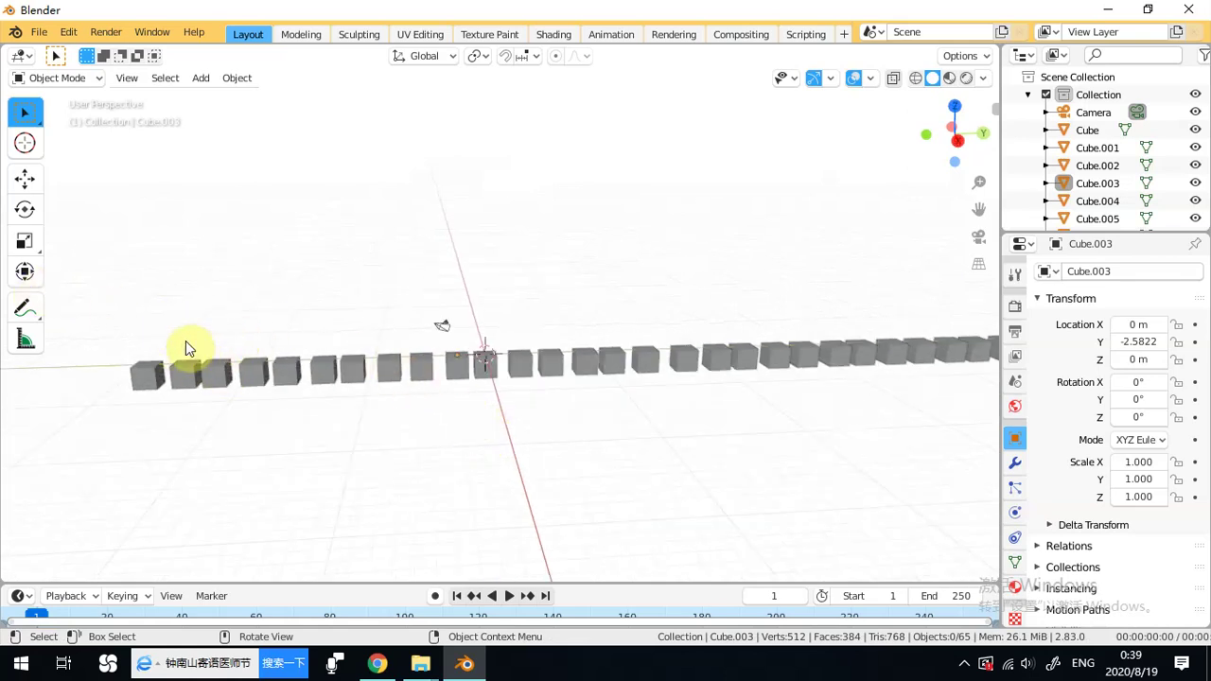
{"action": "middle_click_drag", "start_coordinate": [89, 289], "coordinate": [333, 333]}
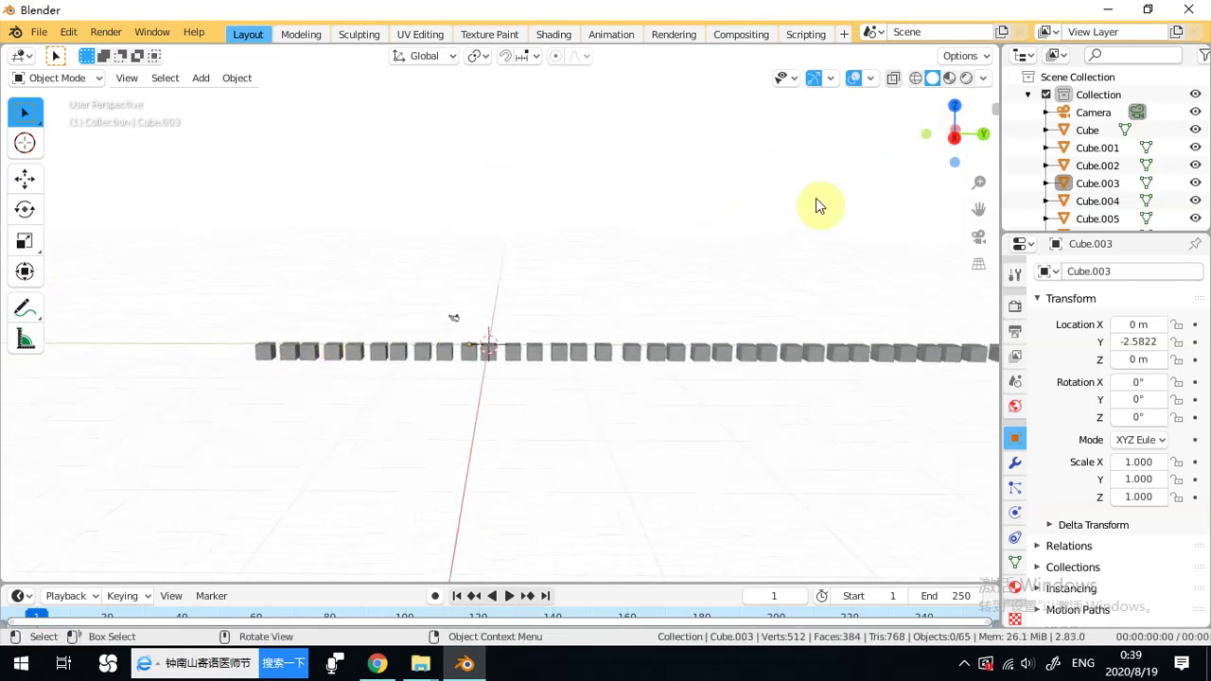
{"action": "middle_click_drag", "start_coordinate": [890, 166], "coordinate": [851, 180]}
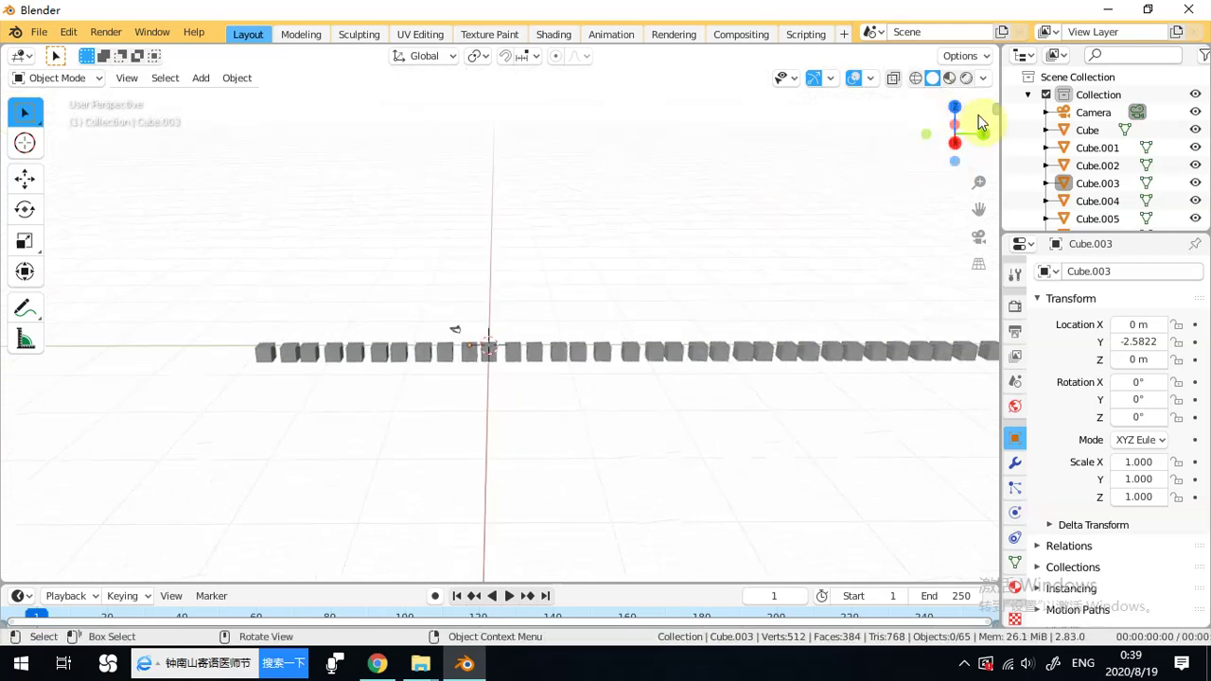
{"action": "mouse_move", "coordinate": [933, 132]}
{"action": "left_mouse_down"}
{"action": "mouse_move", "coordinate": [922, 138]}
{"action": "mouse_move", "coordinate": [955, 129]}
{"action": "mouse_move", "coordinate": [955, 107]}
{"action": "mouse_move", "coordinate": [952, 130]}
{"action": "left_mouse_up"}
{"action": "middle_click_drag", "start_coordinate": [759, 205], "coordinate": [576, 335]}
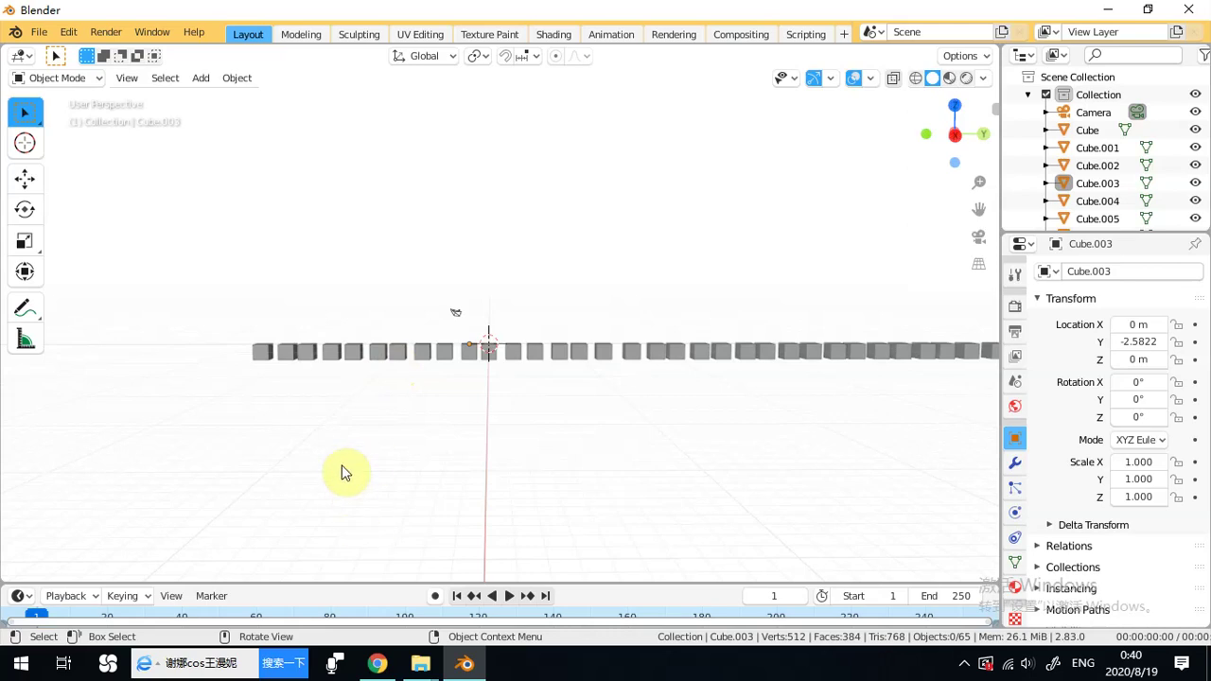
{"action": "scroll", "coordinate": [366, 415], "scroll_direction": "up", "scroll_amount": 2}
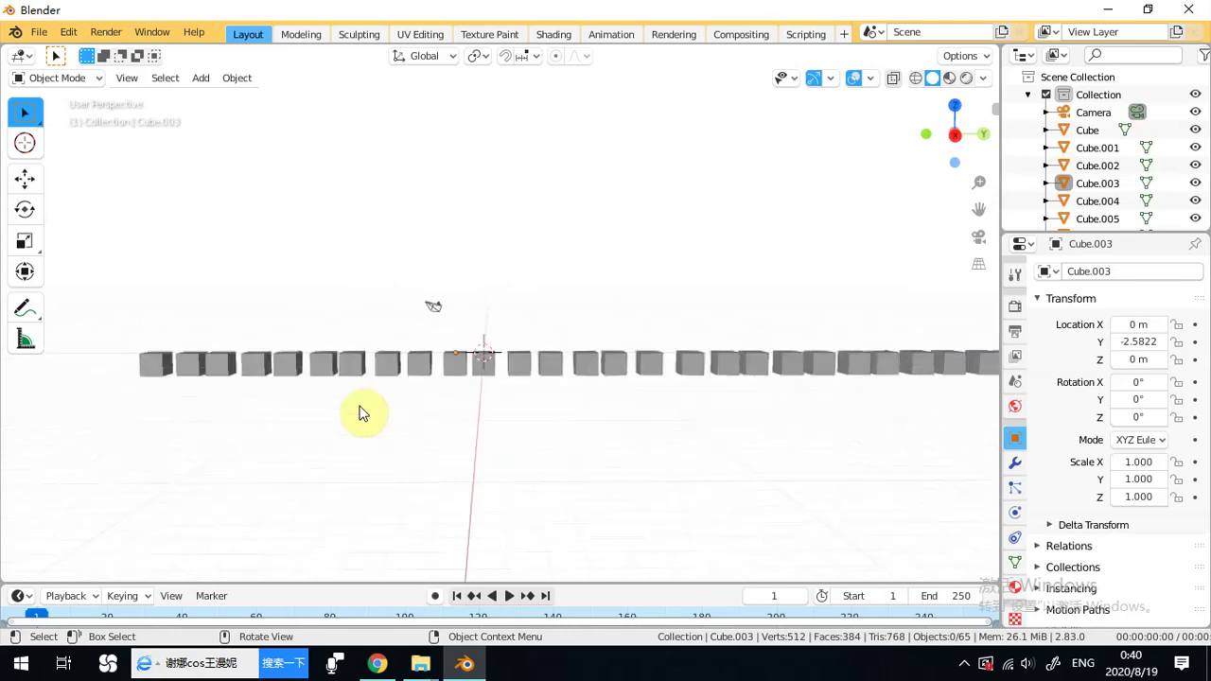
{"action": "scroll", "coordinate": [366, 419], "scroll_direction": "up", "scroll_amount": 4}
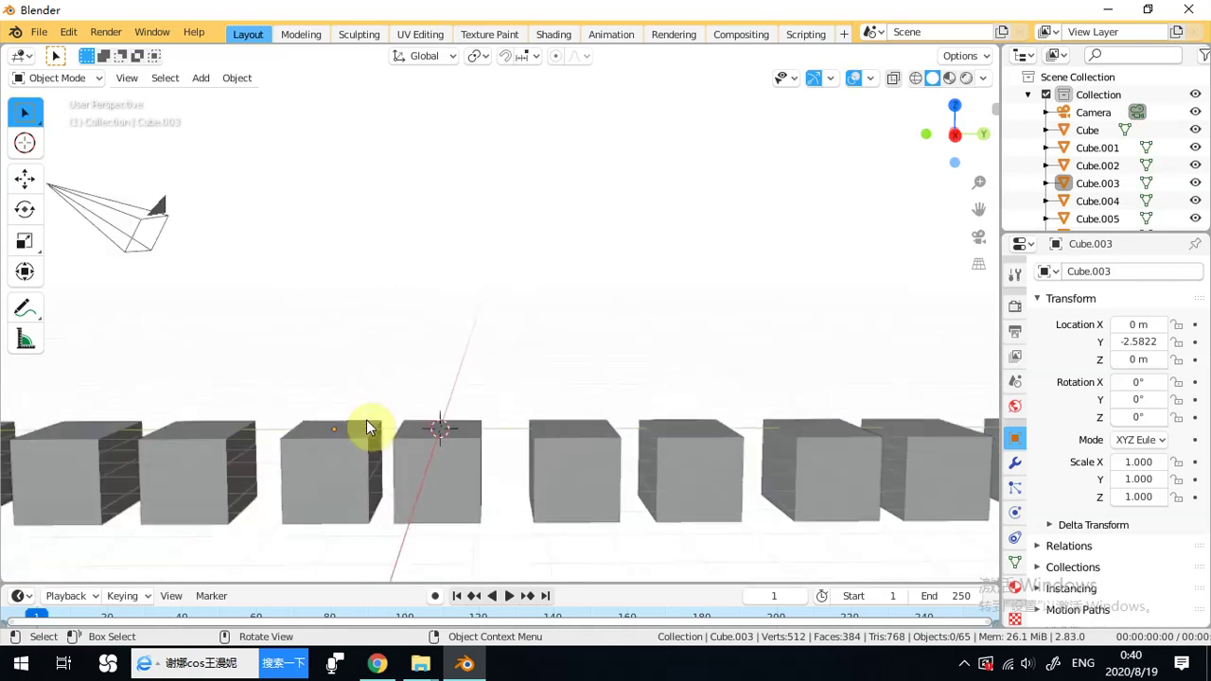
{"action": "scroll", "coordinate": [366, 418], "scroll_direction": "down", "scroll_amount": 4}
{"action": "scroll", "coordinate": [432, 410], "scroll_direction": "up", "scroll_amount": 4}
{"action": "scroll", "coordinate": [429, 409], "scroll_direction": "down", "scroll_amount": 2}
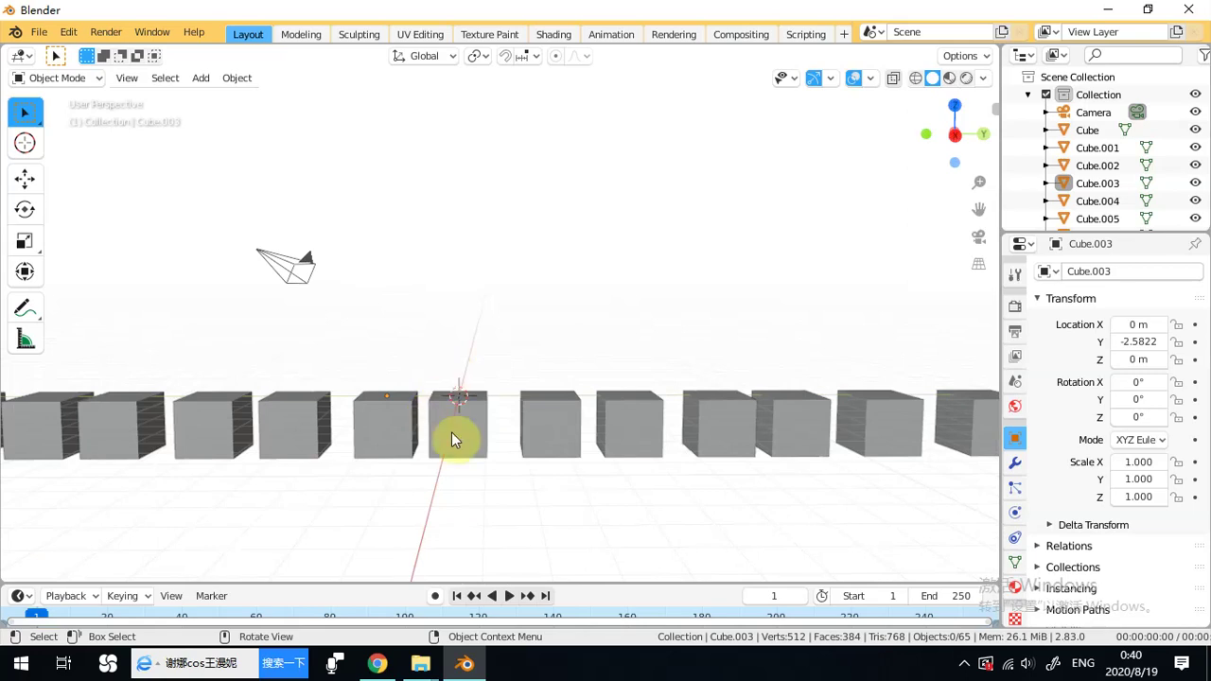
{"action": "left_click", "coordinate": [466, 435]}
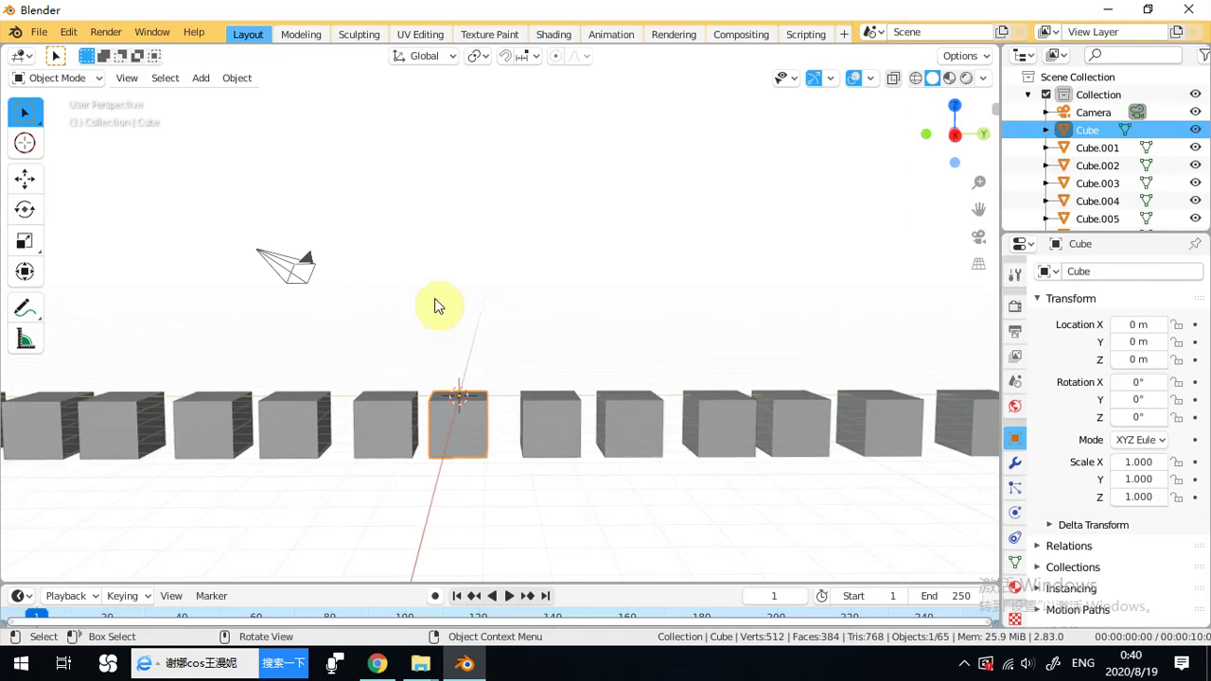
{"action": "left_click", "coordinate": [422, 269]}
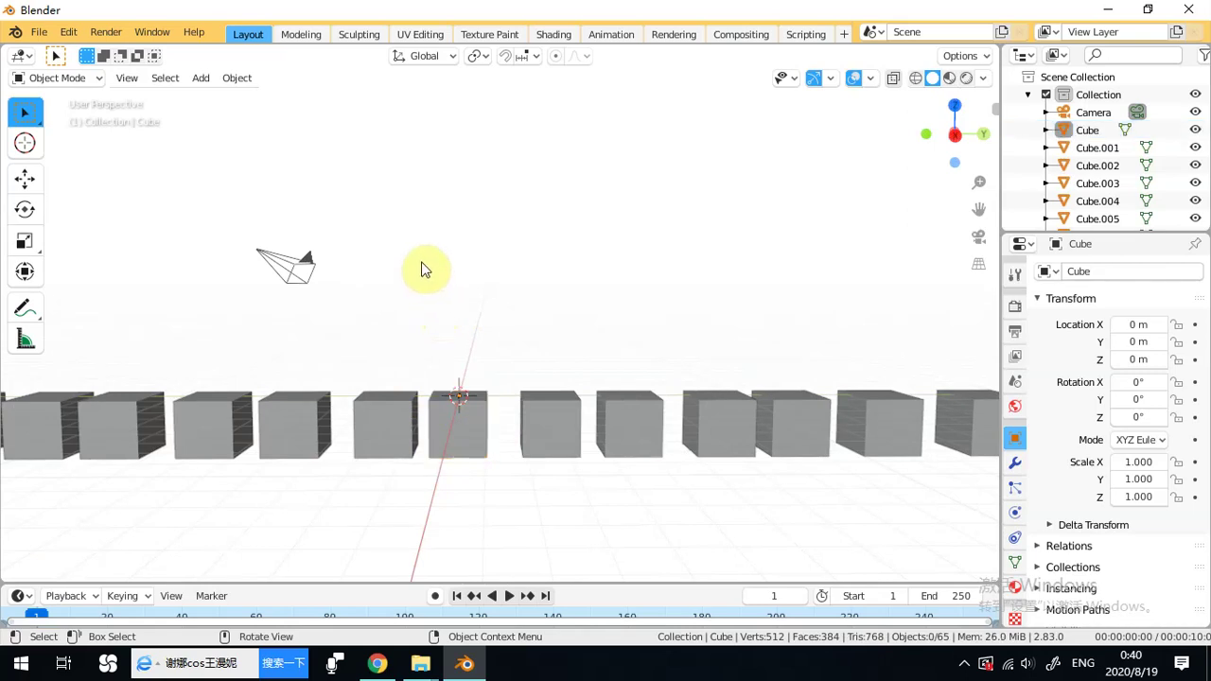
{"action": "right_click", "coordinate": [454, 432]}
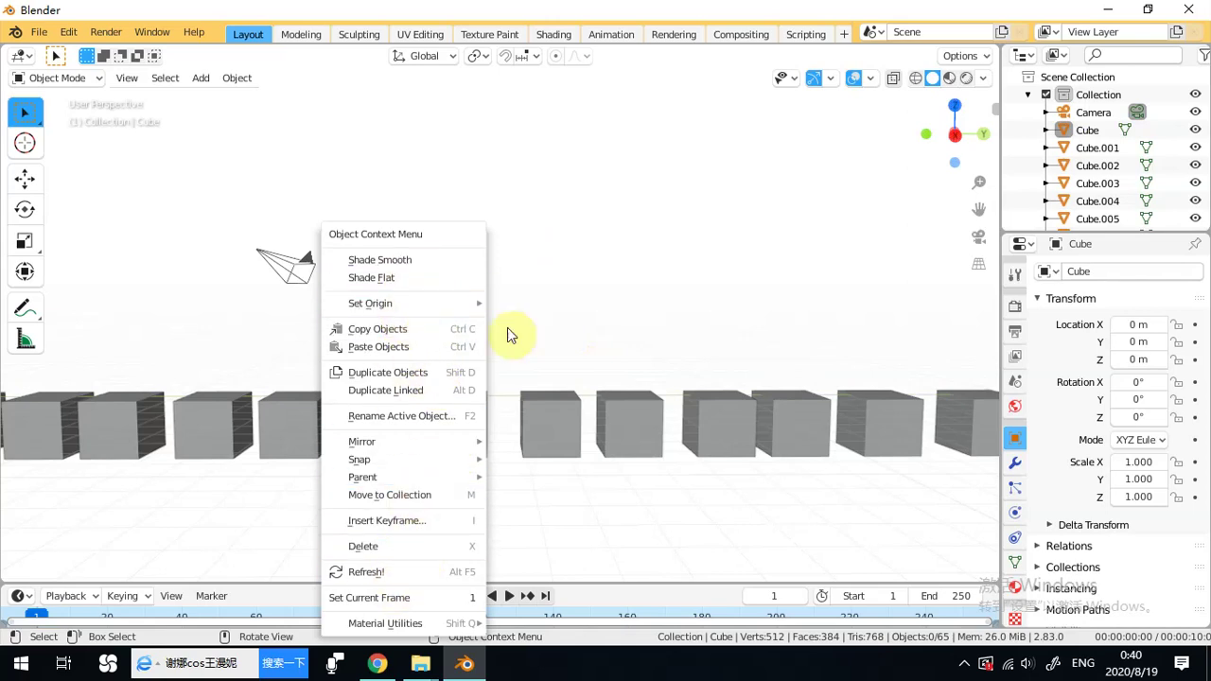
{"action": "left_click", "coordinate": [462, 418]}
{"action": "right_click", "coordinate": [463, 420]}
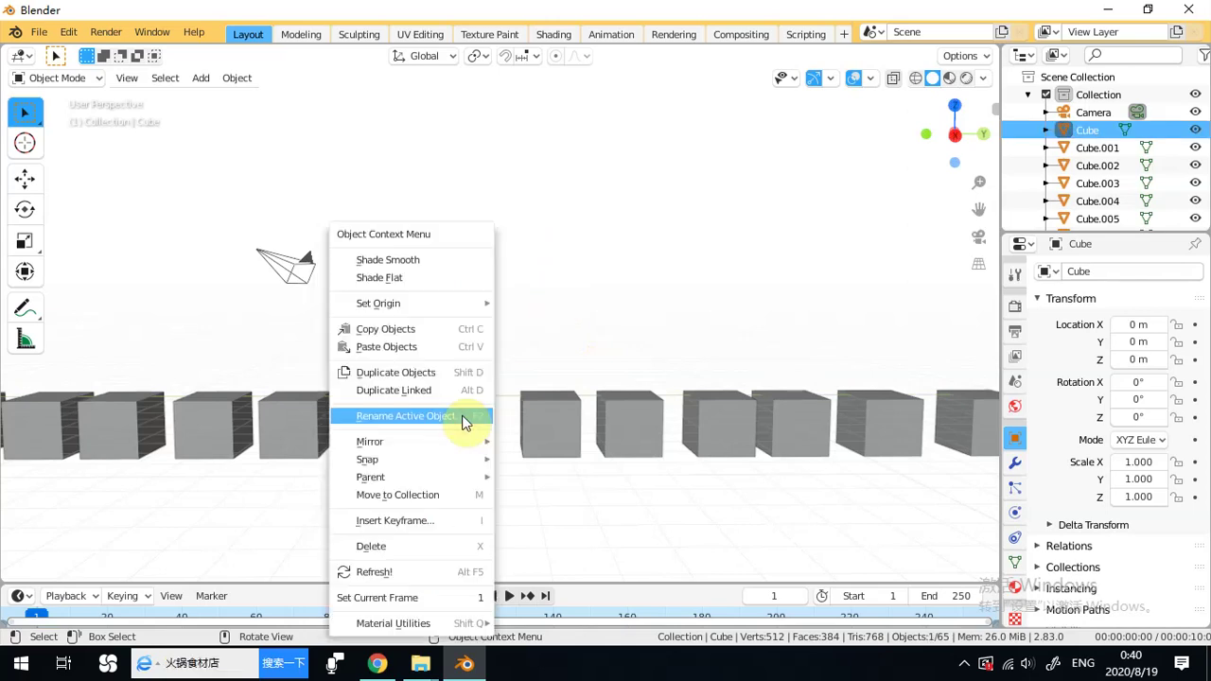
{"action": "left_click", "coordinate": [616, 256]}
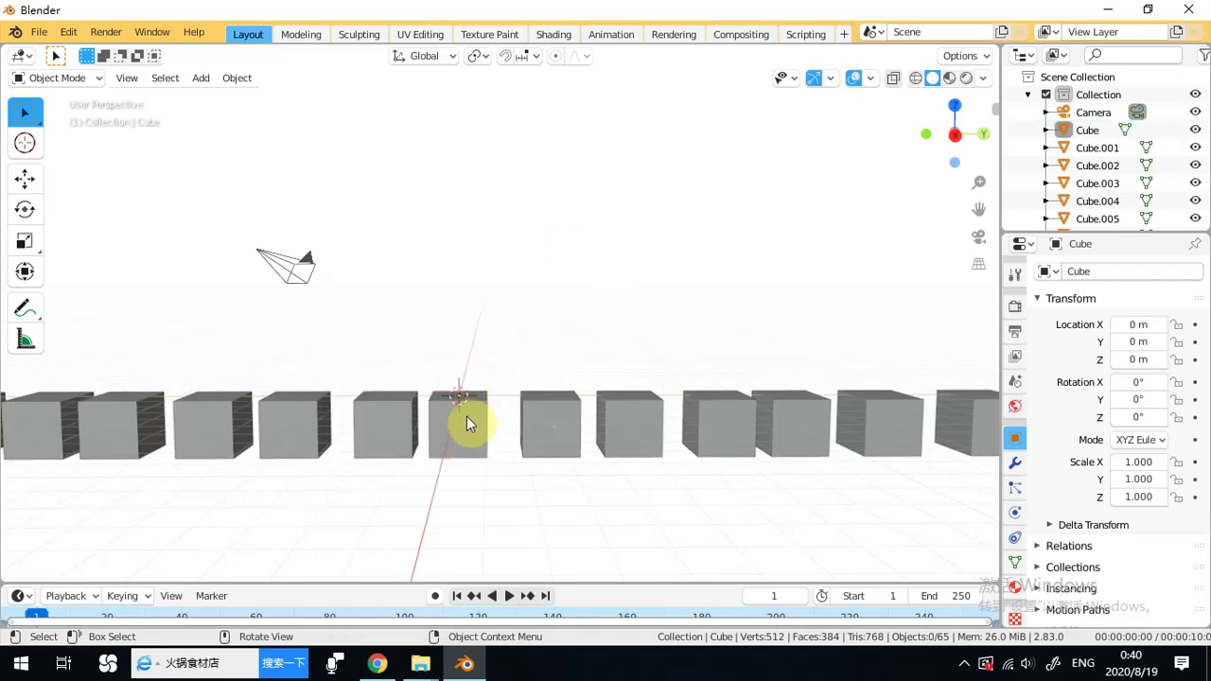
{"action": "scroll", "coordinate": [520, 454], "scroll_direction": "down", "scroll_amount": 3}
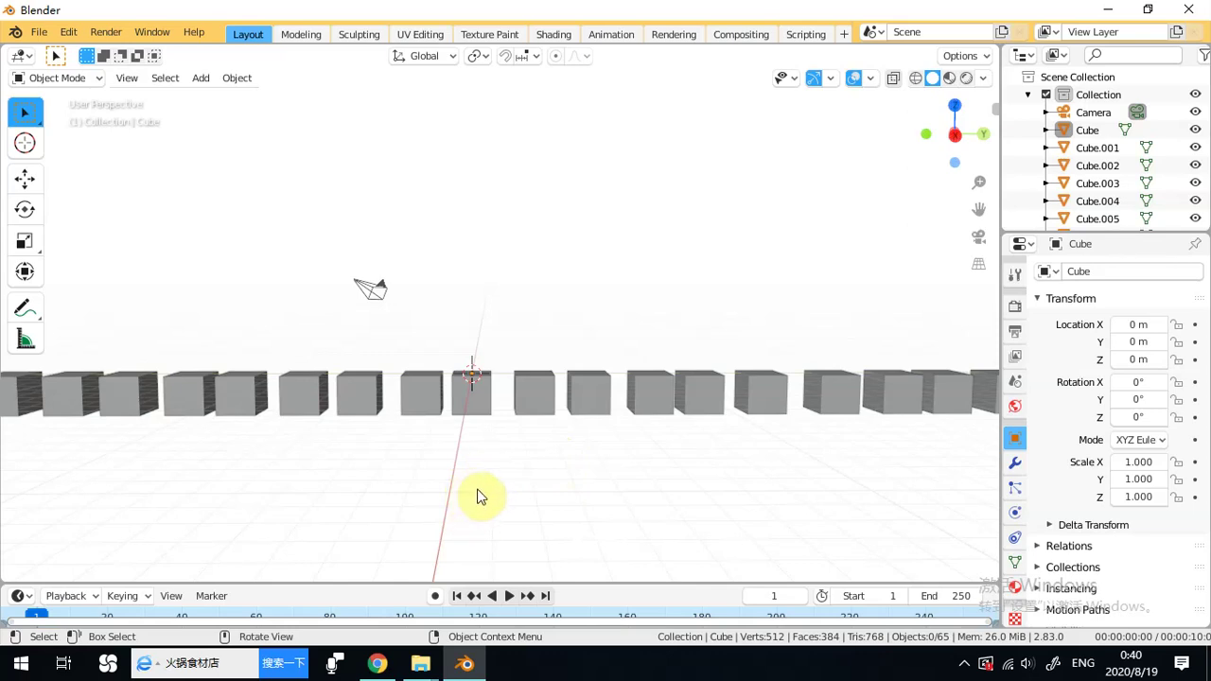
{"action": "key", "text": "alt"}
{"action": "middle_click_drag", "start_coordinate": [477, 496], "coordinate": [479, 469]}
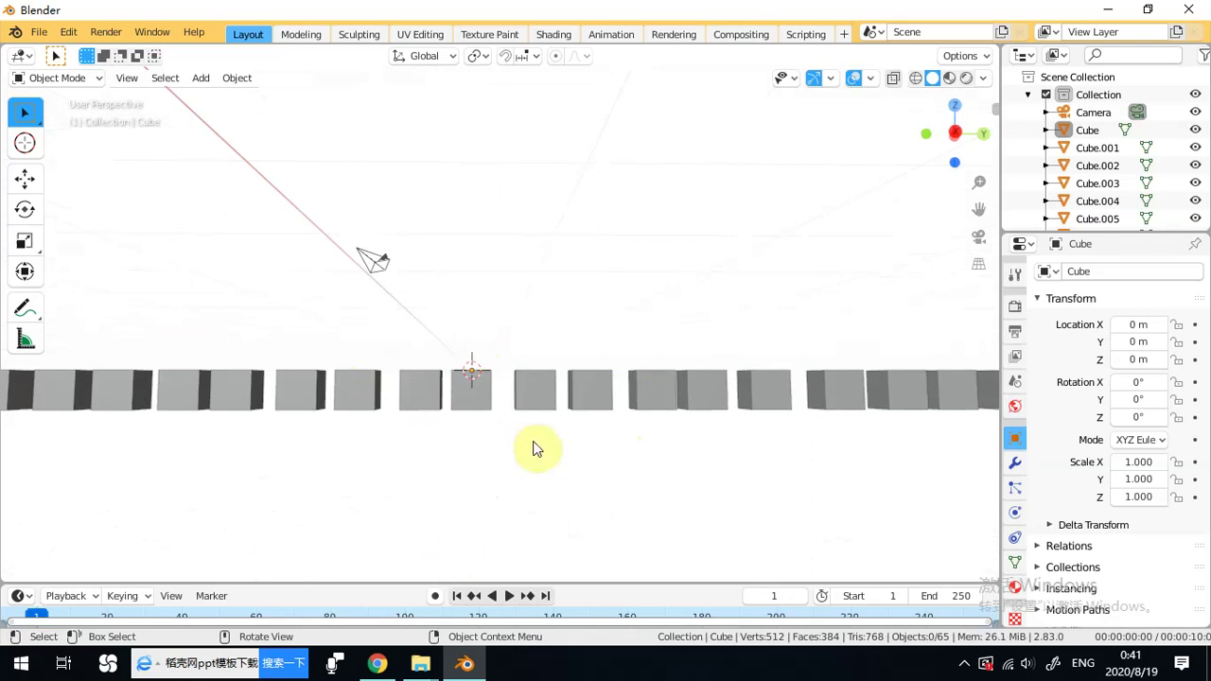
{"action": "middle_click_drag", "start_coordinate": [532, 445], "coordinate": [501, 456], "text": "shift"}
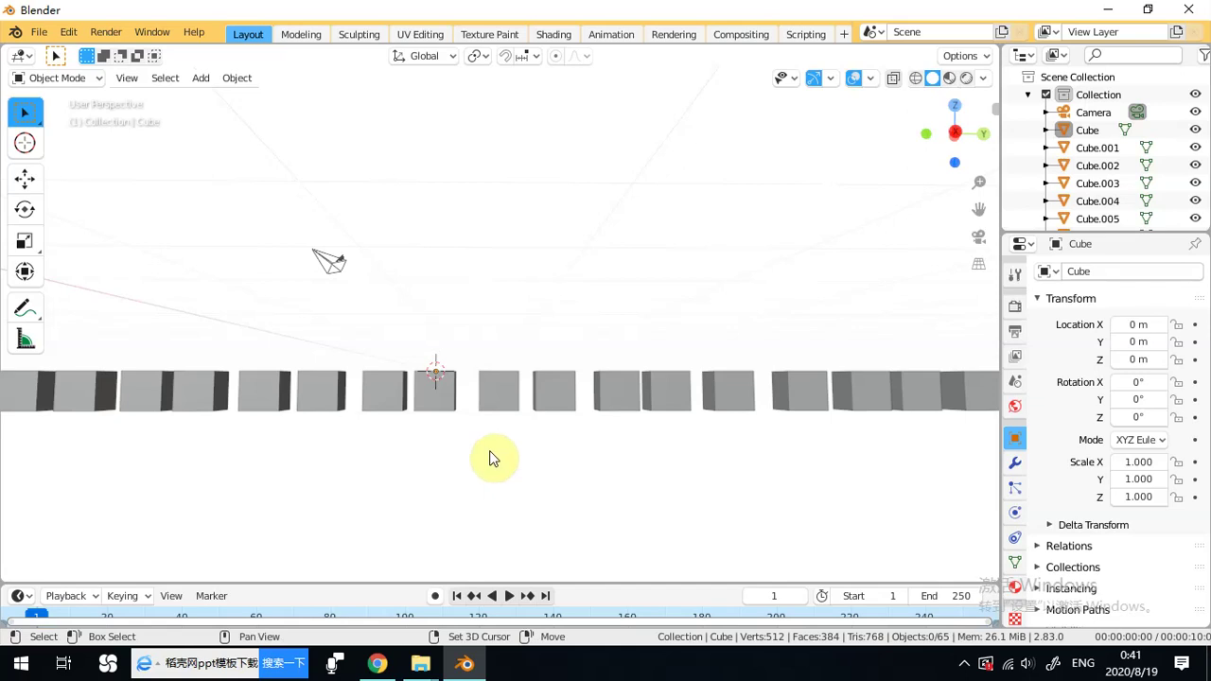
{"action": "middle_click_drag", "start_coordinate": [491, 459], "coordinate": [453, 429], "text": "shift"}
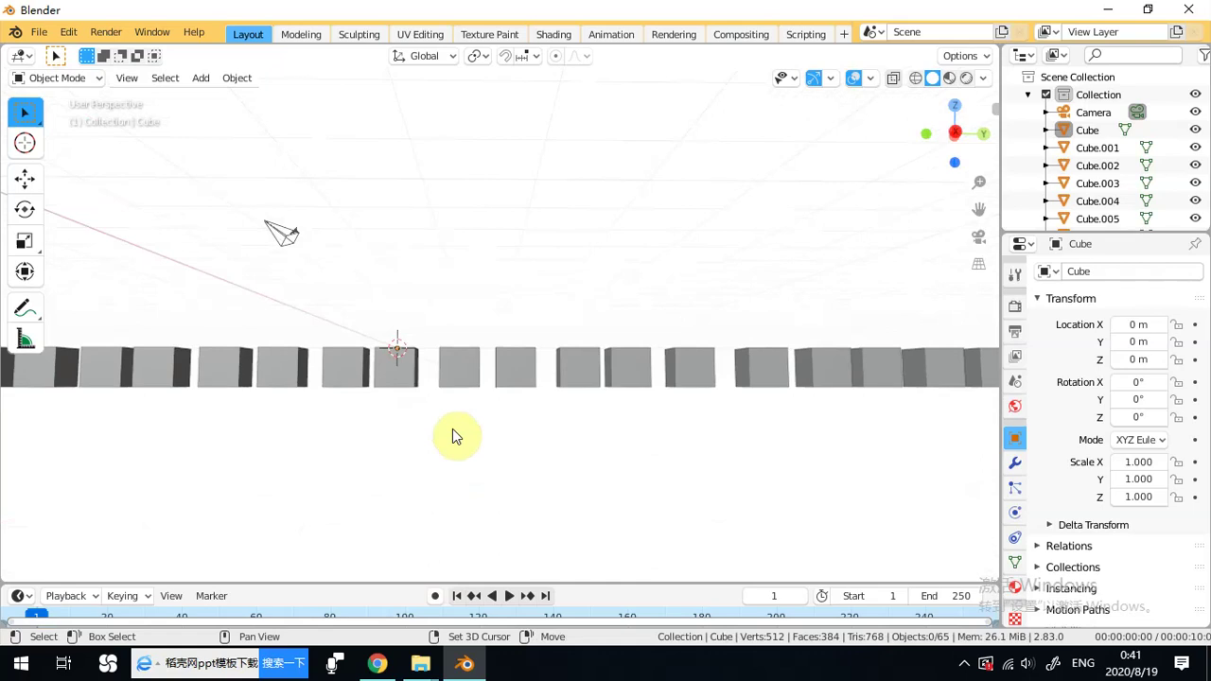
{"action": "scroll", "coordinate": [454, 442], "scroll_direction": "down", "scroll_amount": 2}
{"action": "scroll", "coordinate": [459, 439], "scroll_direction": "up", "scroll_amount": 3}
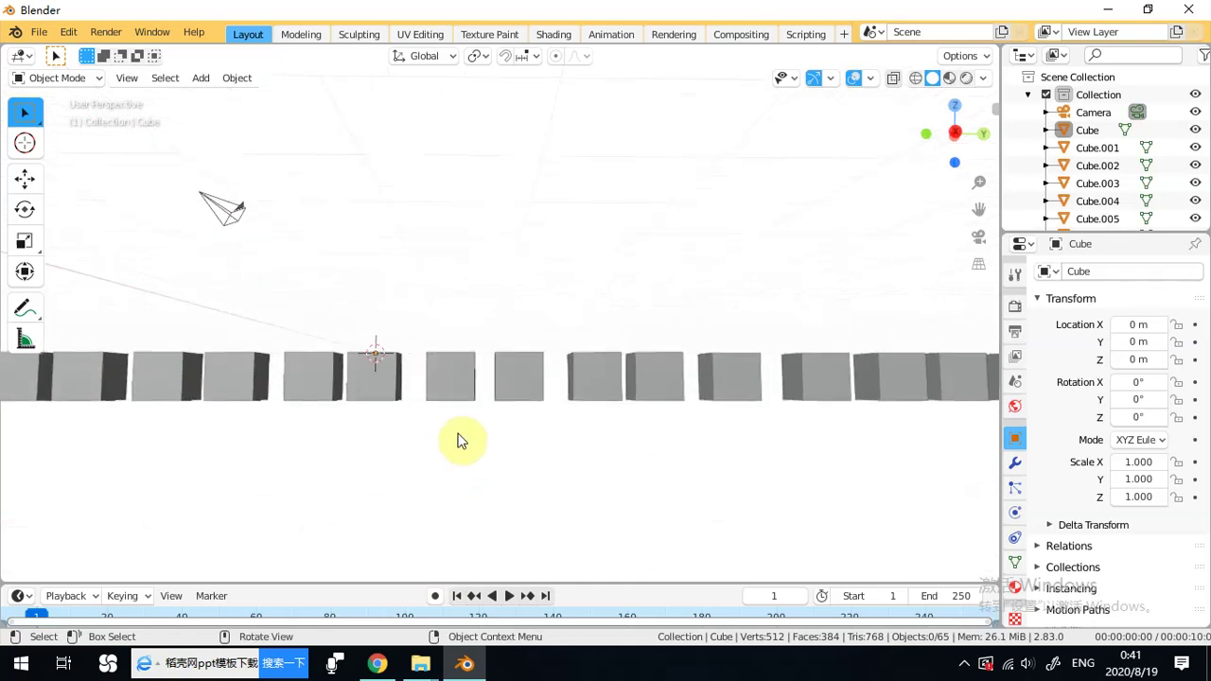
{"action": "mouse_move", "coordinate": [463, 446]}
{"action": "middle_mouse_down"}
{"action": "mouse_move", "coordinate": [497, 459]}
{"action": "mouse_move", "coordinate": [448, 440]}
{"action": "middle_mouse_up"}
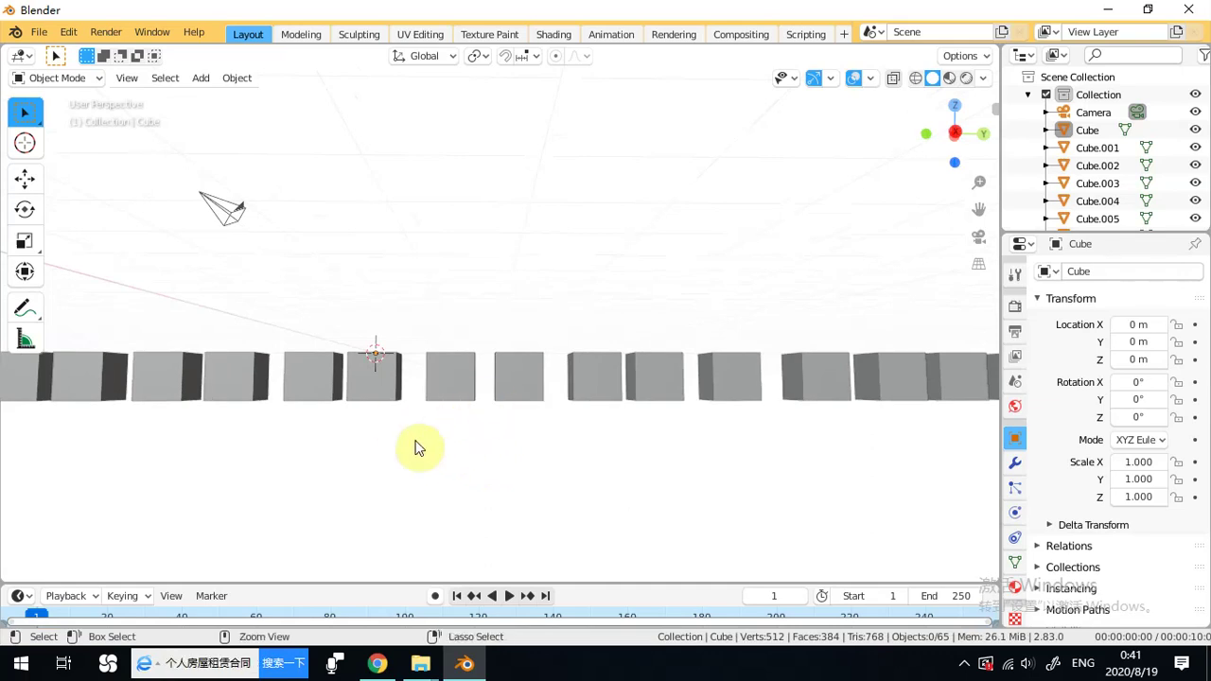
{"action": "middle_click_drag", "start_coordinate": [419, 448], "coordinate": [527, 367], "text": "ctrl"}
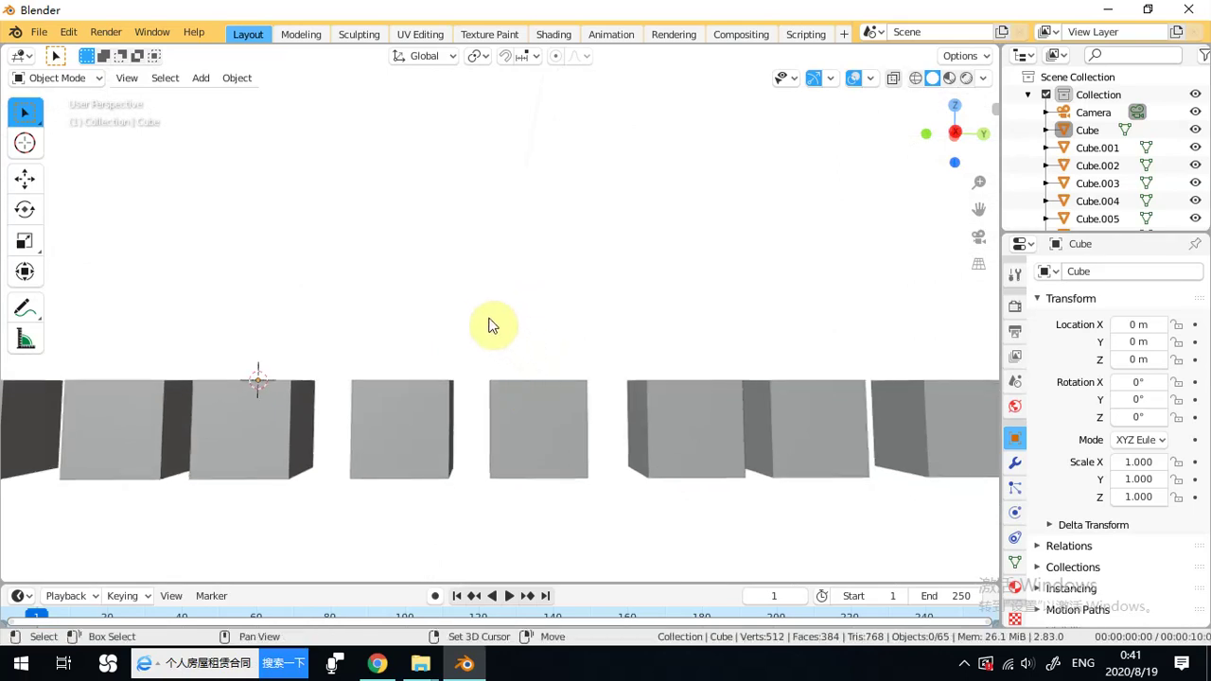
{"action": "middle_click_drag", "start_coordinate": [490, 356], "coordinate": [518, 385]}
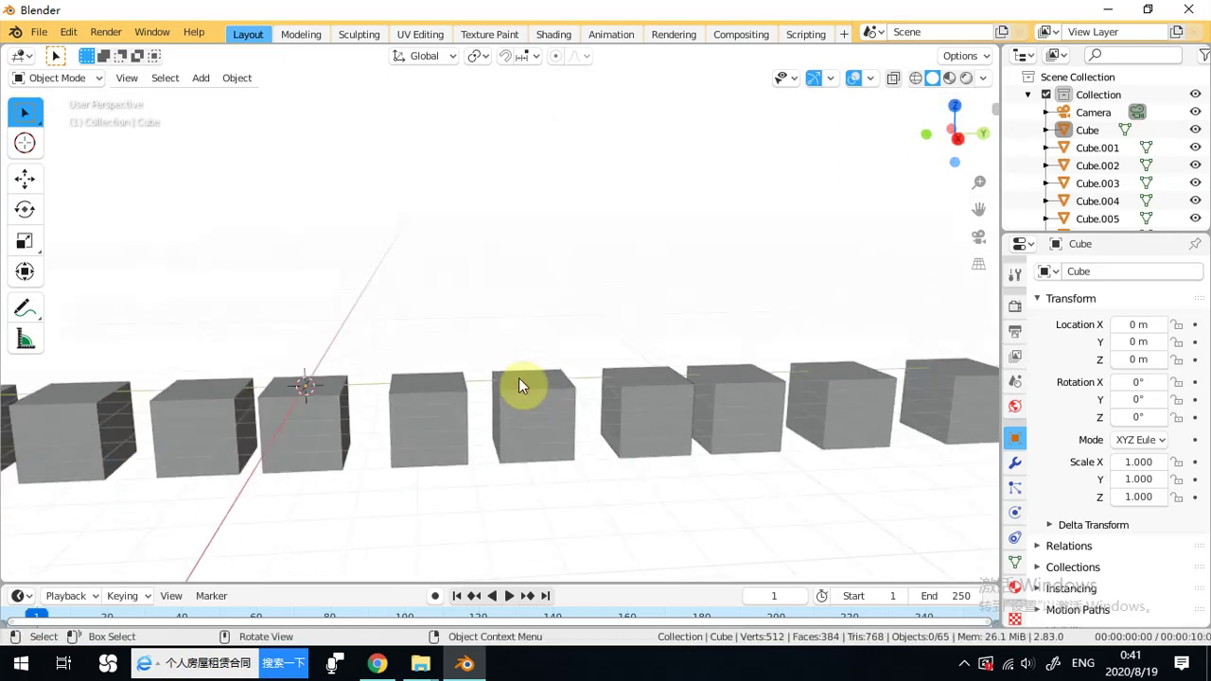
{"action": "middle_click_drag", "start_coordinate": [466, 346], "coordinate": [454, 418]}
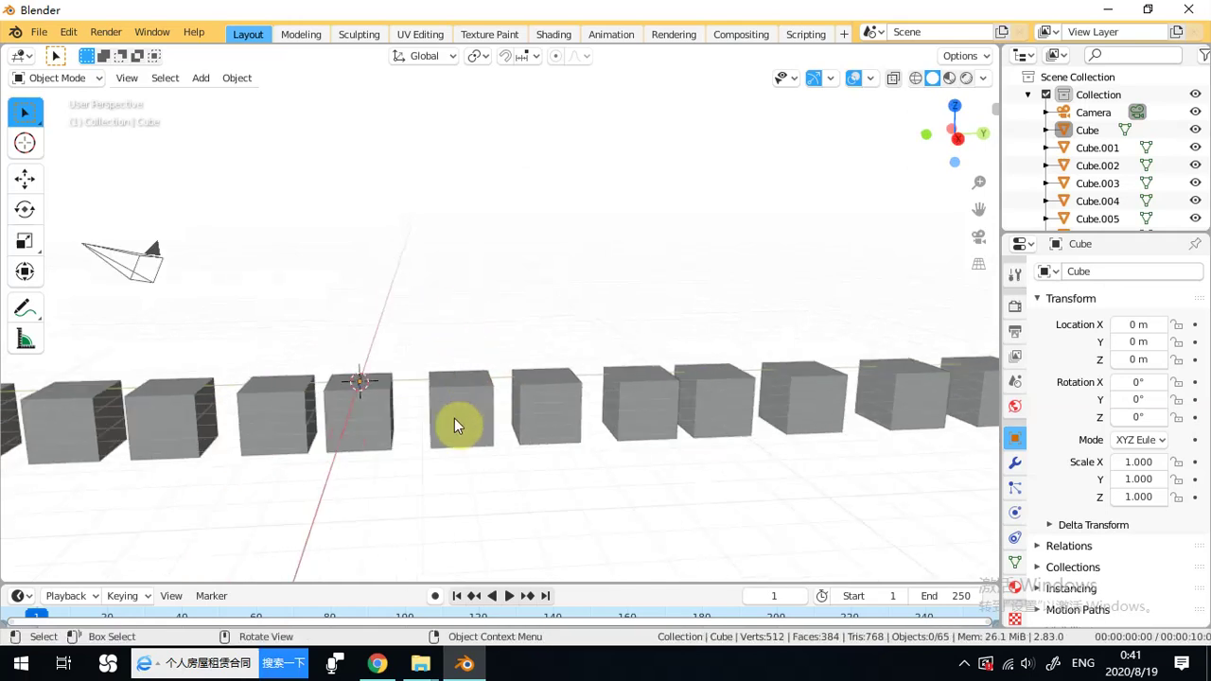
{"action": "left_click", "coordinate": [282, 418]}
{"action": "middle_click_drag", "start_coordinate": [282, 418], "coordinate": [306, 401]}
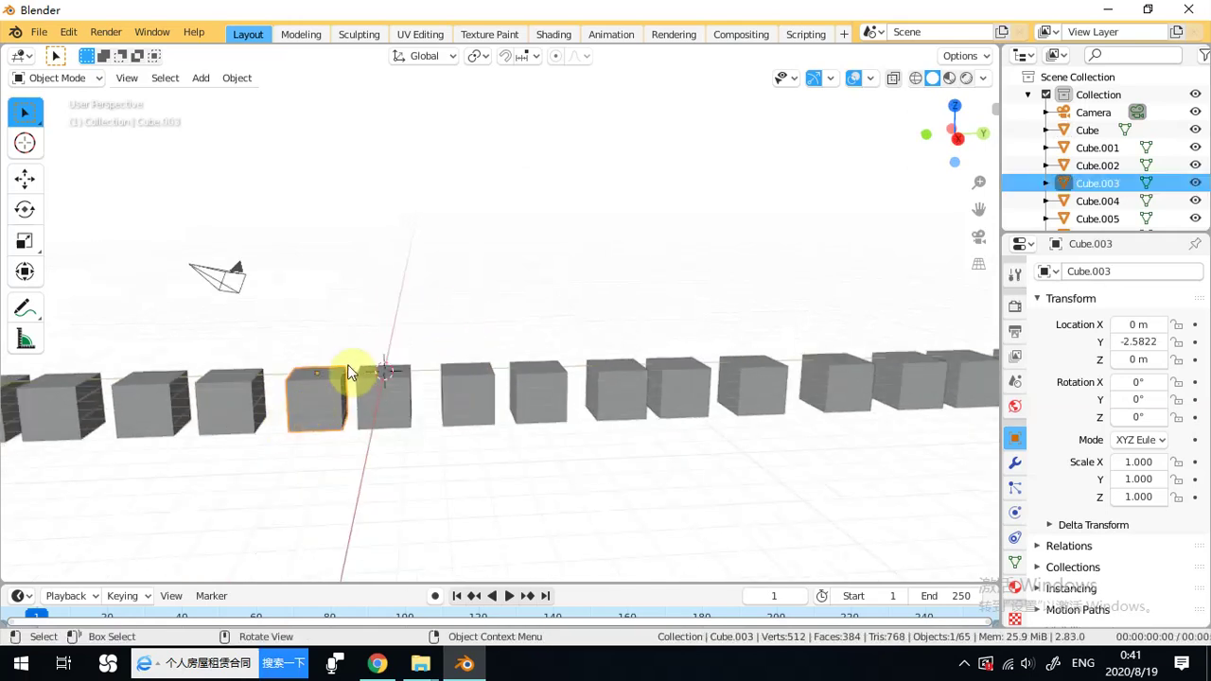
Move the camera along the cube row with the Move tool.
{"action": "left_click", "coordinate": [230, 280]}
{"action": "middle_click_drag", "start_coordinate": [230, 281], "coordinate": [313, 316]}
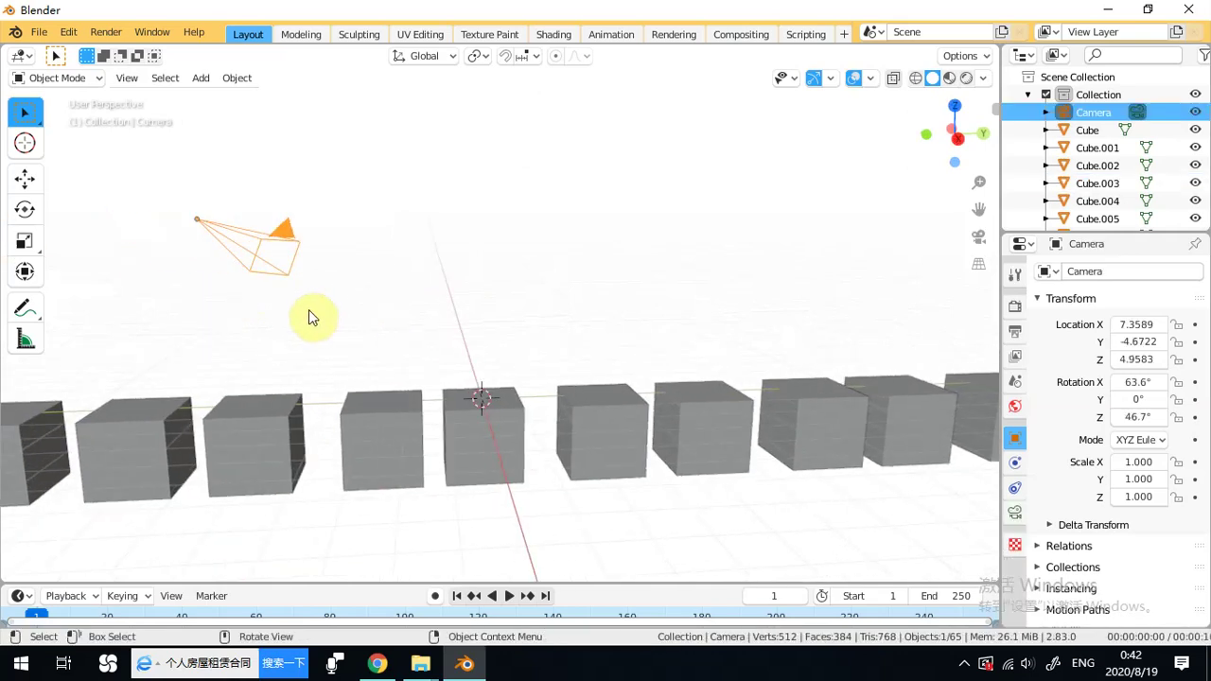
{"action": "middle_click_drag", "start_coordinate": [255, 246], "coordinate": [270, 258]}
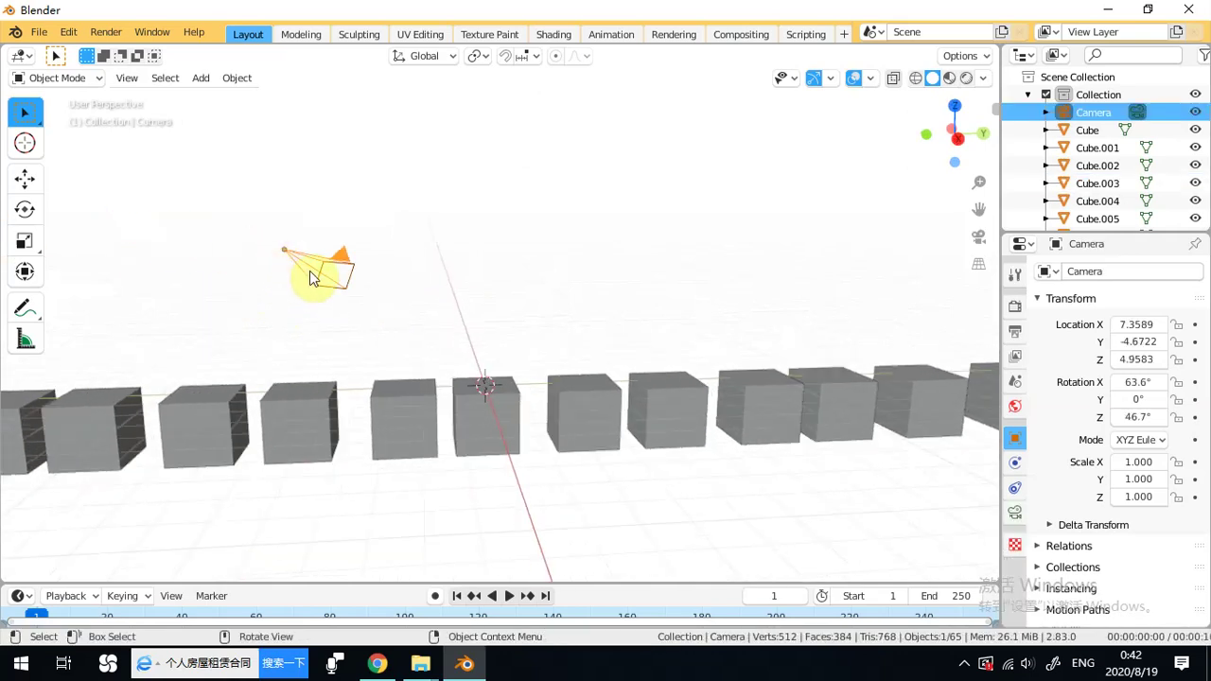
{"action": "middle_click_drag", "start_coordinate": [360, 294], "coordinate": [325, 281]}
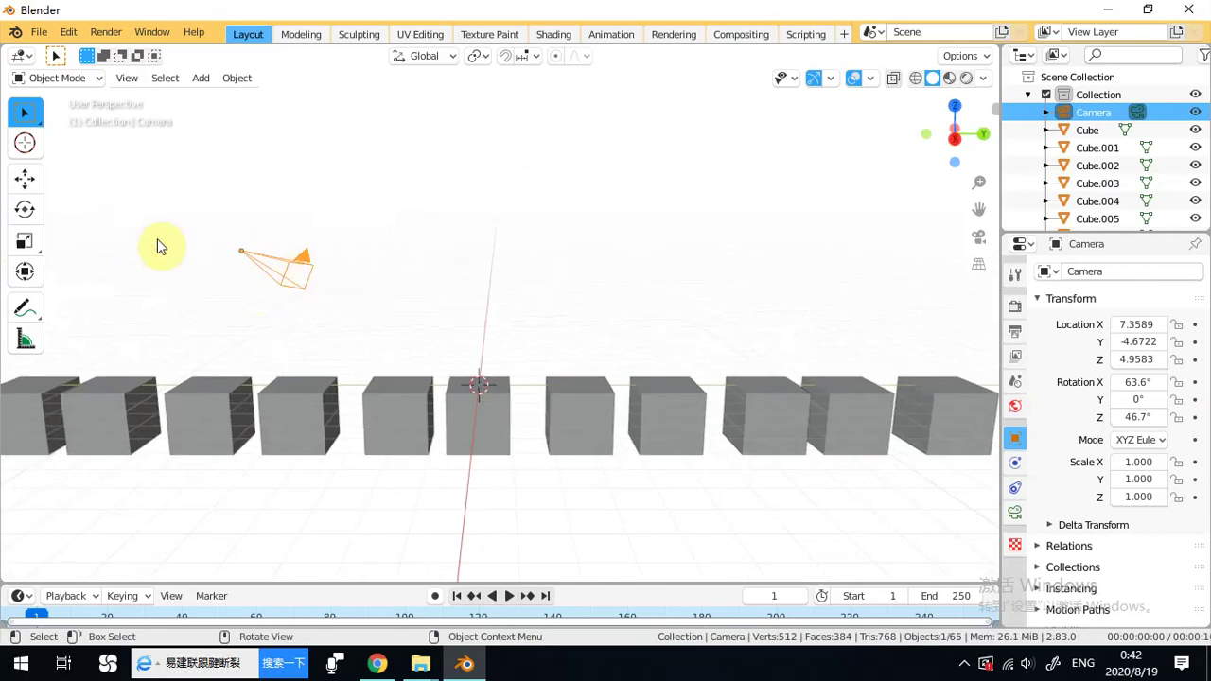
{"action": "left_click", "coordinate": [24, 180]}
{"action": "left_click", "coordinate": [295, 271]}
{"action": "middle_click_drag", "start_coordinate": [312, 257], "coordinate": [251, 340]}
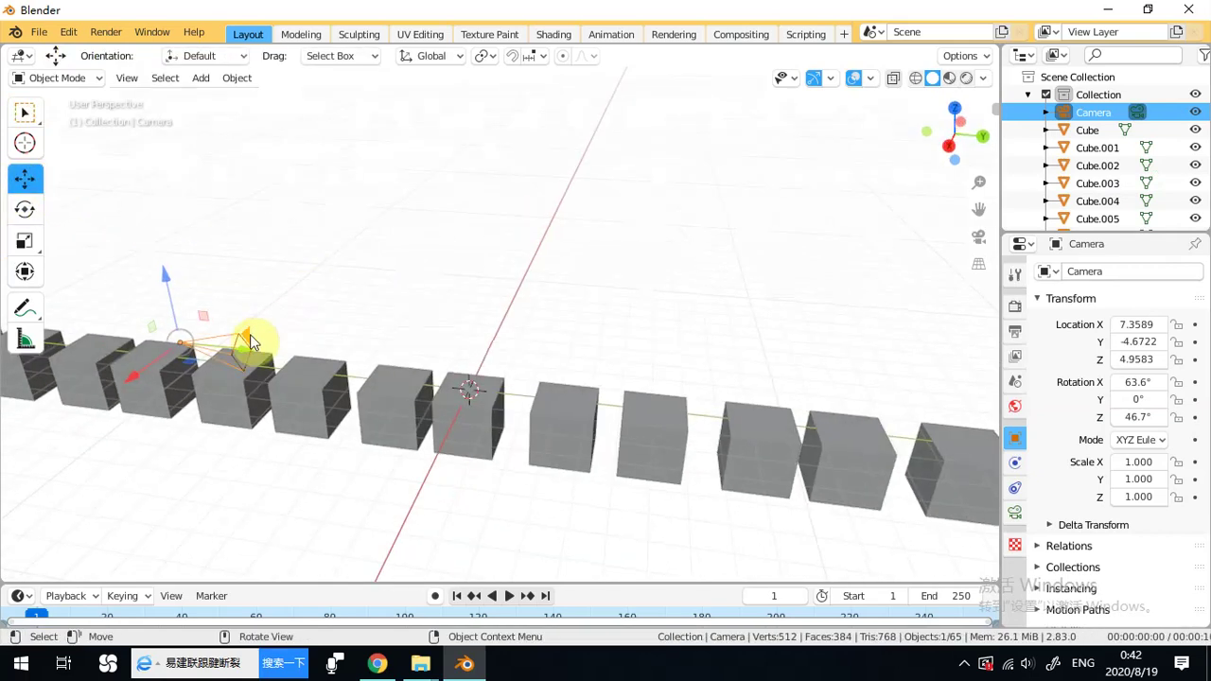
{"action": "left_click_drag", "start_coordinate": [242, 351], "coordinate": [340, 487]}
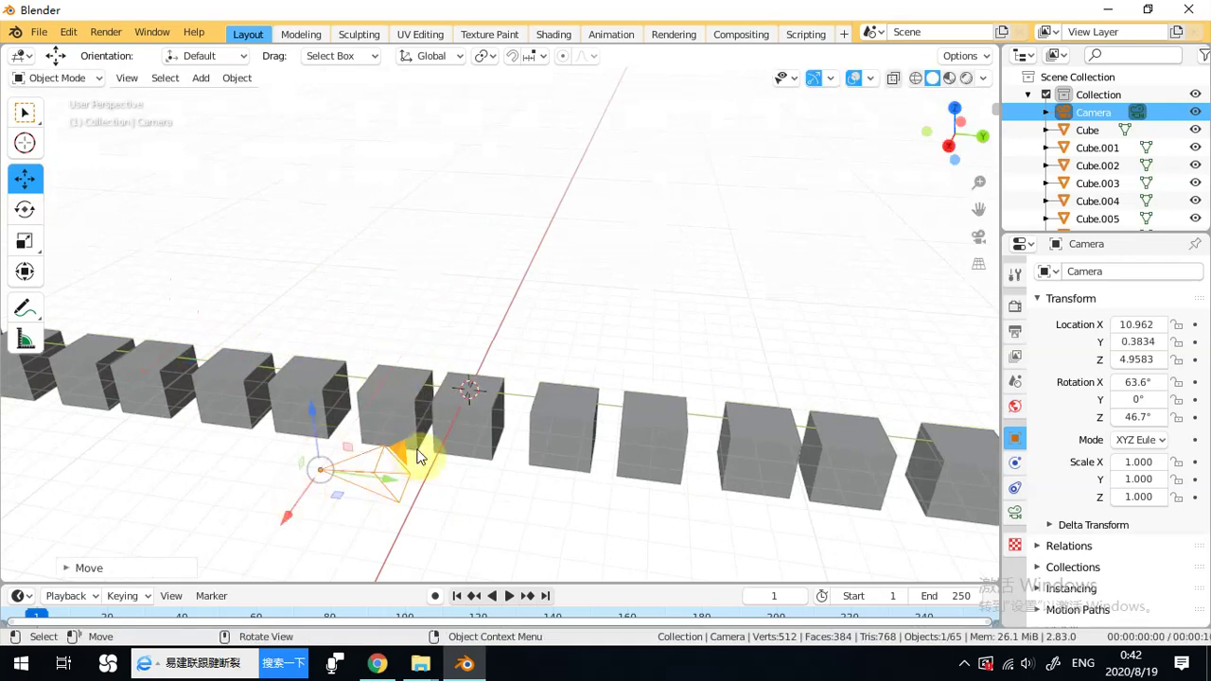
Rotate the camera to about 90.3° on Z and slide it further along Y to 1.5861 m.
{"action": "middle_click_drag", "start_coordinate": [458, 426], "coordinate": [426, 416]}
{"action": "left_click", "coordinate": [24, 209]}
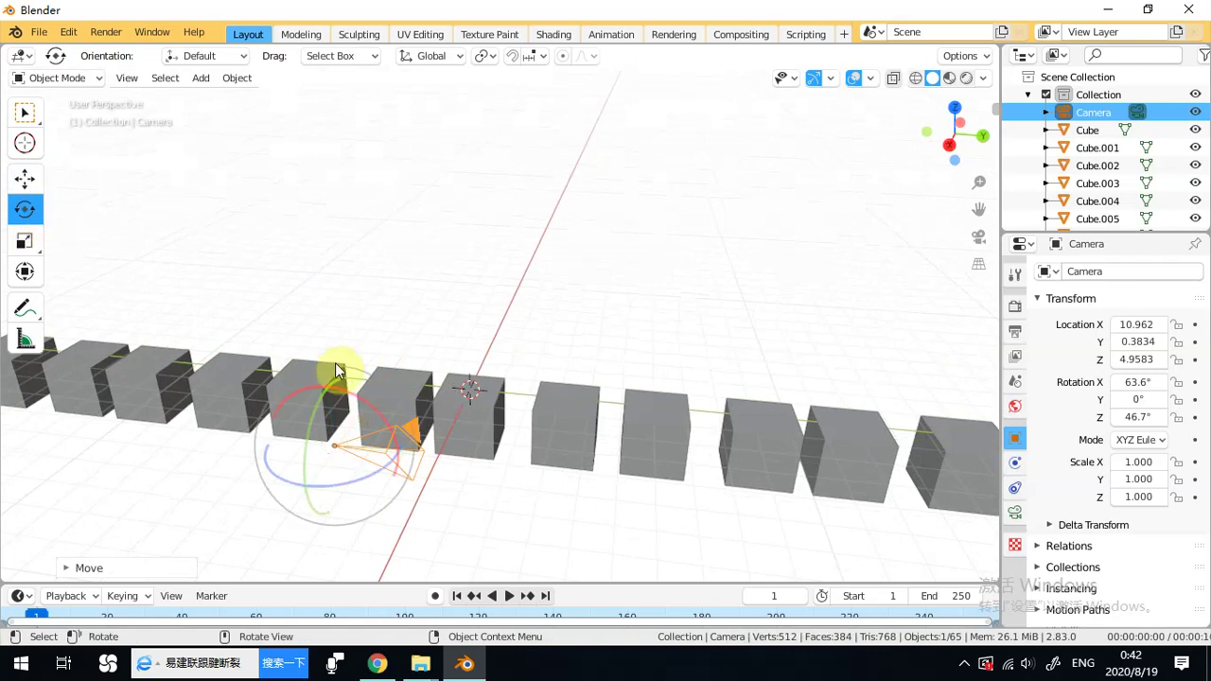
{"action": "left_click_drag", "start_coordinate": [347, 482], "coordinate": [495, 451]}
{"action": "left_click", "coordinate": [25, 178]}
{"action": "middle_click_drag", "start_coordinate": [495, 451], "coordinate": [495, 387]}
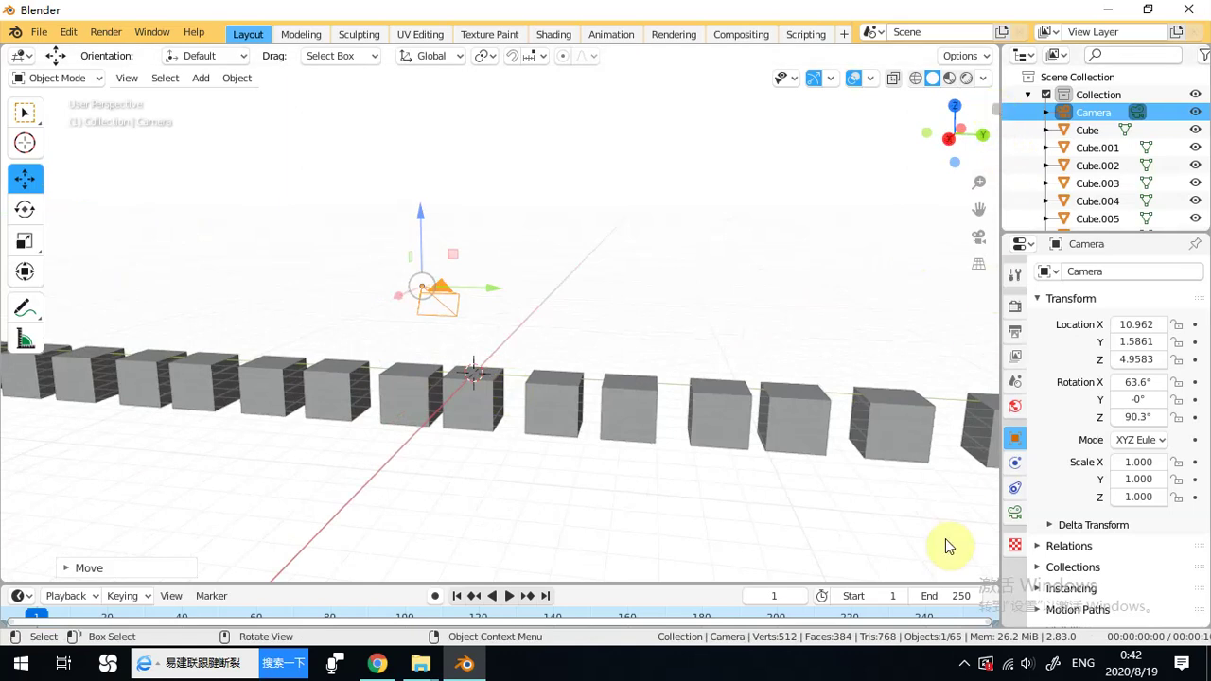
{"action": "key", "text": "n"}
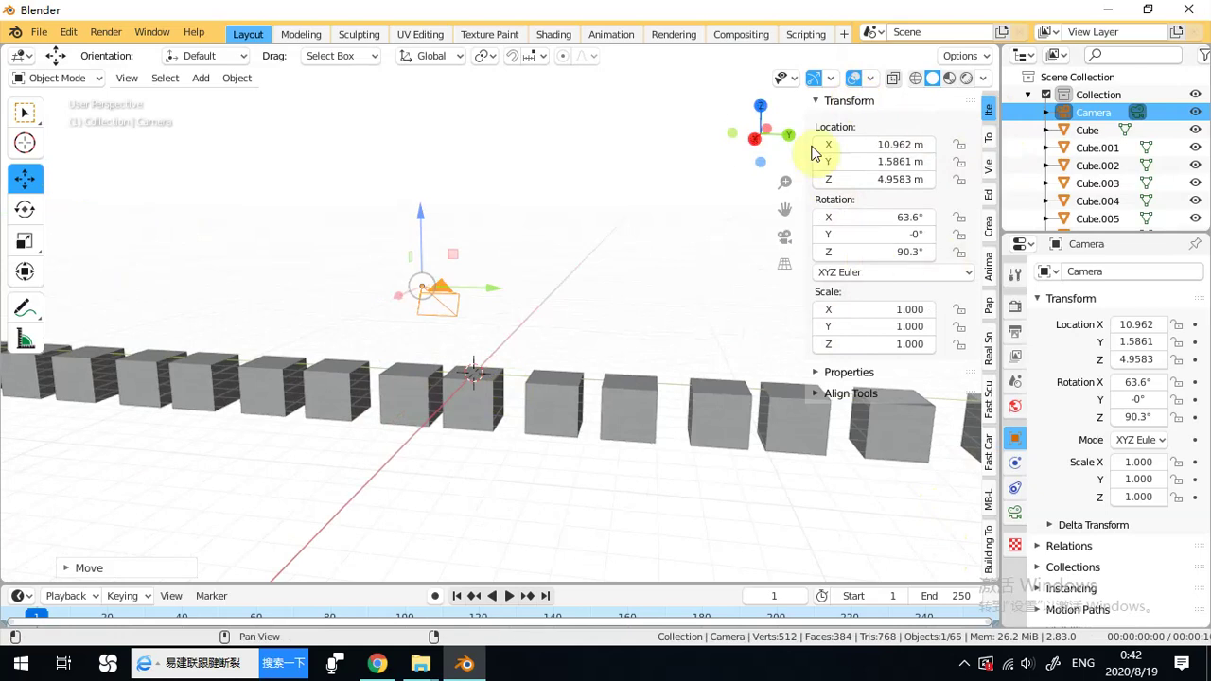
{"action": "key", "text": "n"}
{"action": "key", "text": "n"}
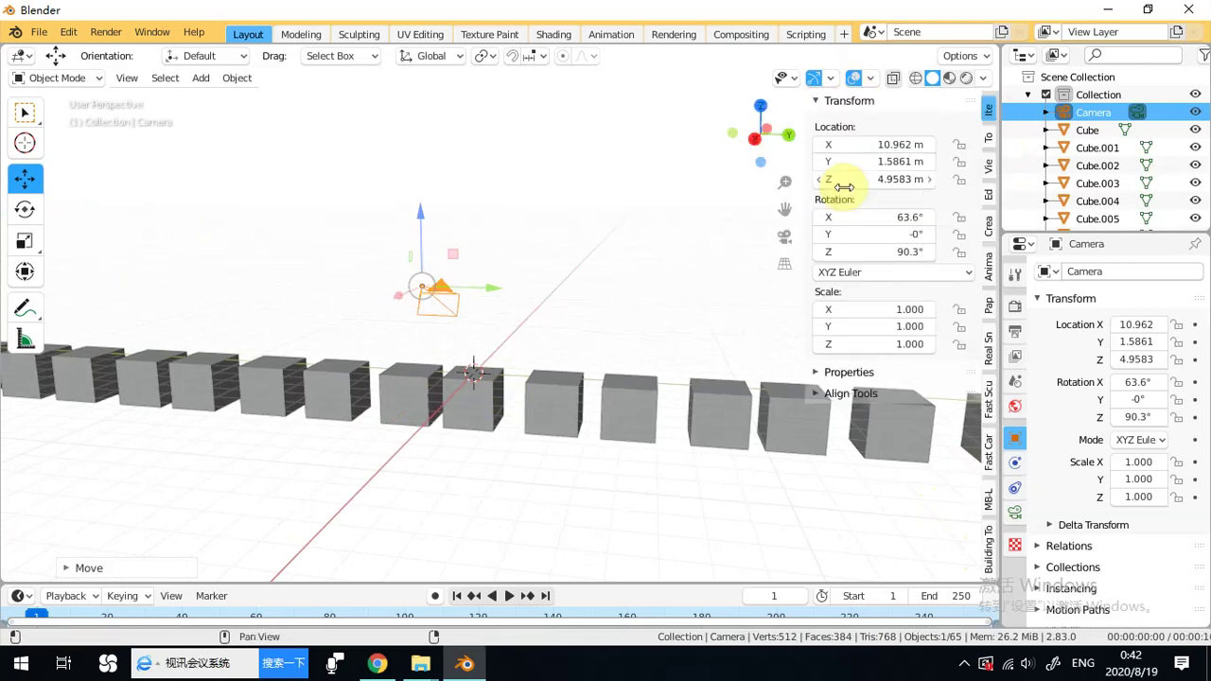
{"action": "key", "text": "n"}
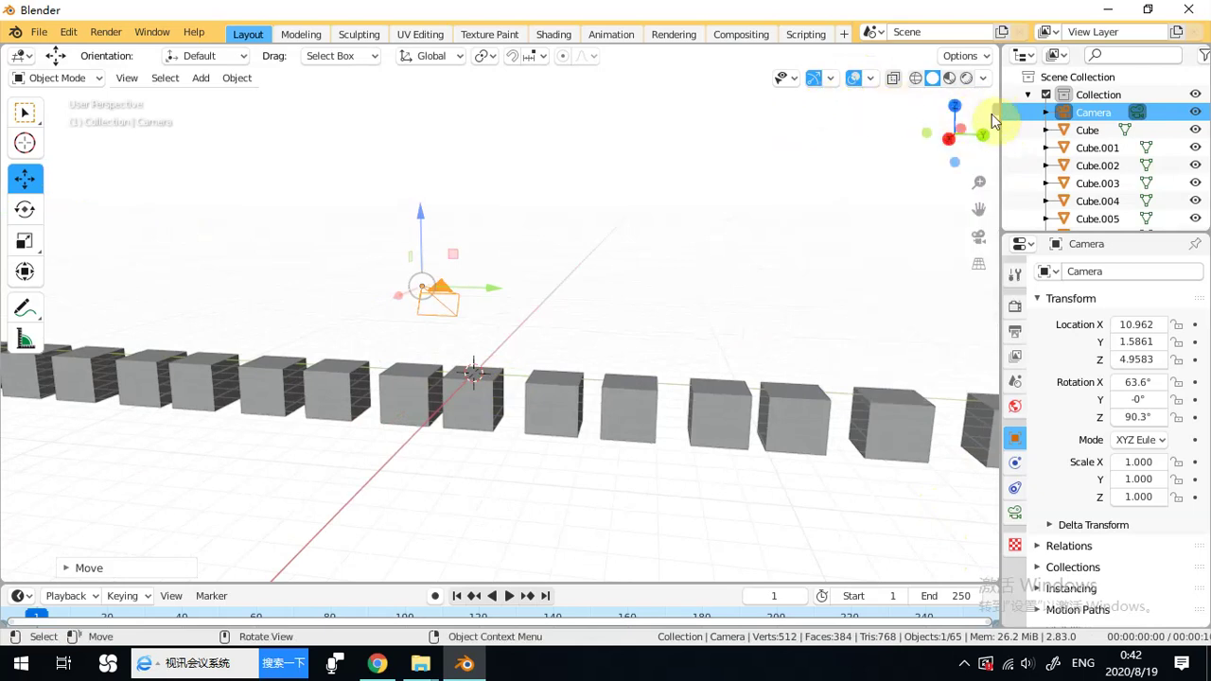
{"action": "left_click_drag", "start_coordinate": [993, 113], "coordinate": [930, 135]}
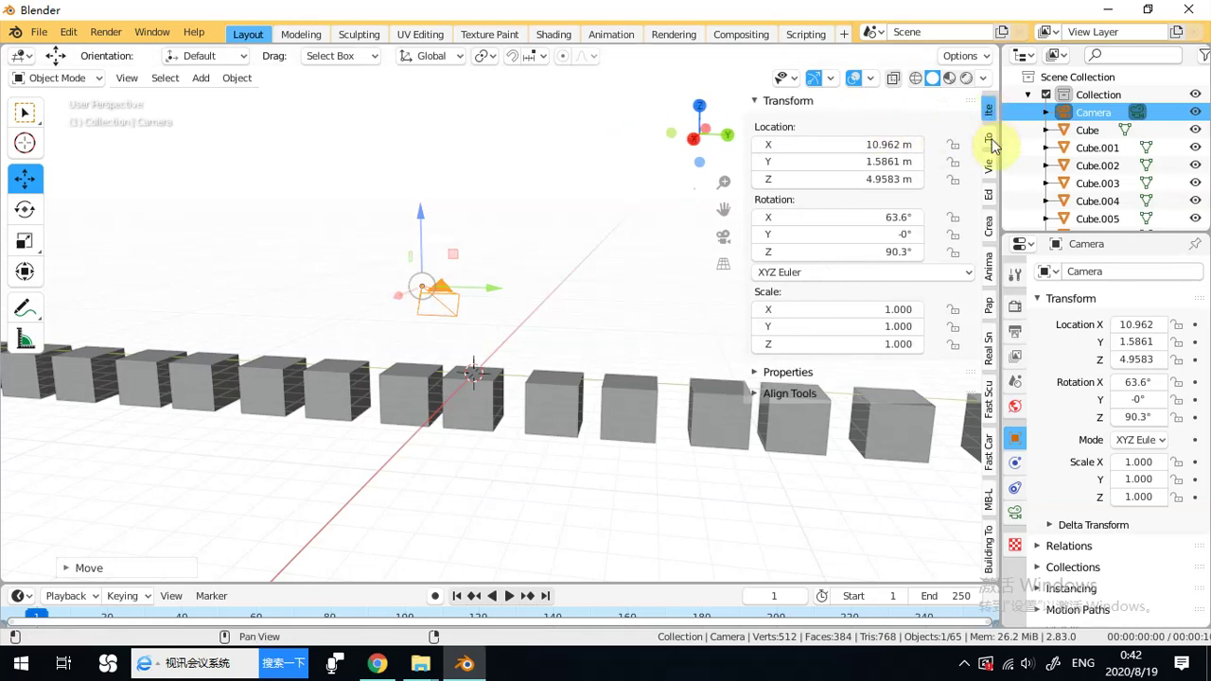
{"action": "left_click", "coordinate": [990, 170]}
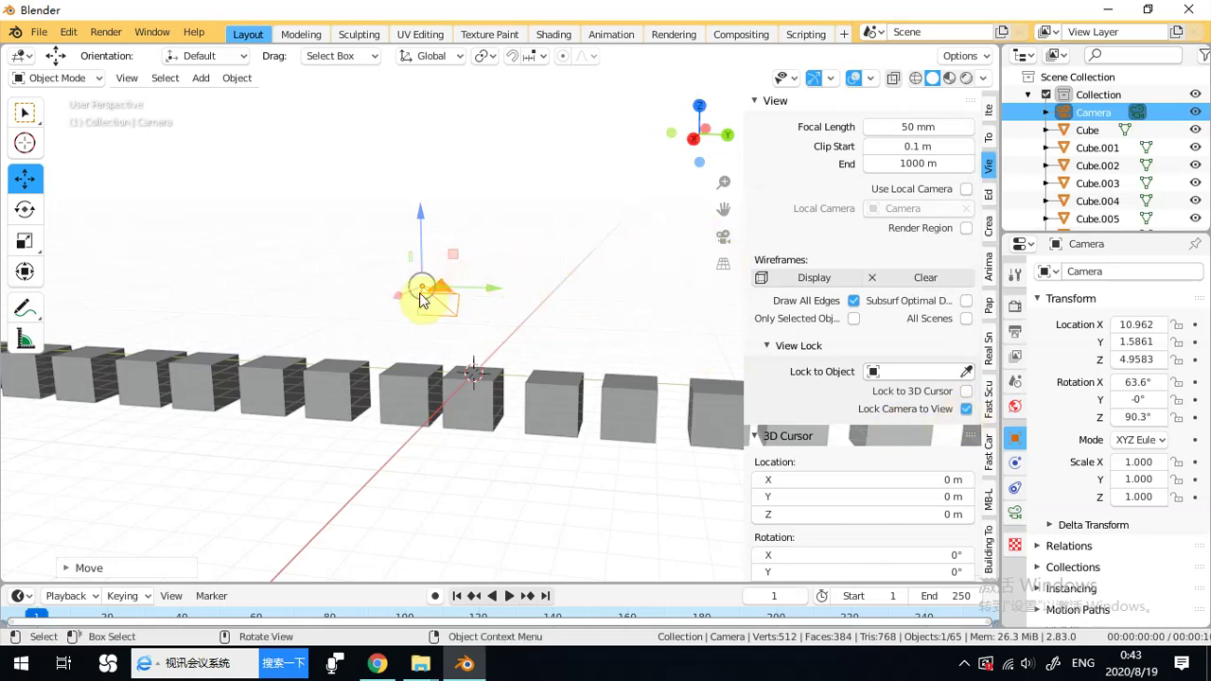
{"action": "mouse_move", "coordinate": [533, 367]}
{"action": "middle_mouse_down"}
{"action": "mouse_move", "coordinate": [417, 374]}
{"action": "mouse_move", "coordinate": [452, 397]}
{"action": "mouse_move", "coordinate": [514, 401]}
{"action": "mouse_move", "coordinate": [531, 363]}
{"action": "middle_mouse_up"}
{"action": "middle_click_drag", "start_coordinate": [587, 294], "coordinate": [629, 276]}
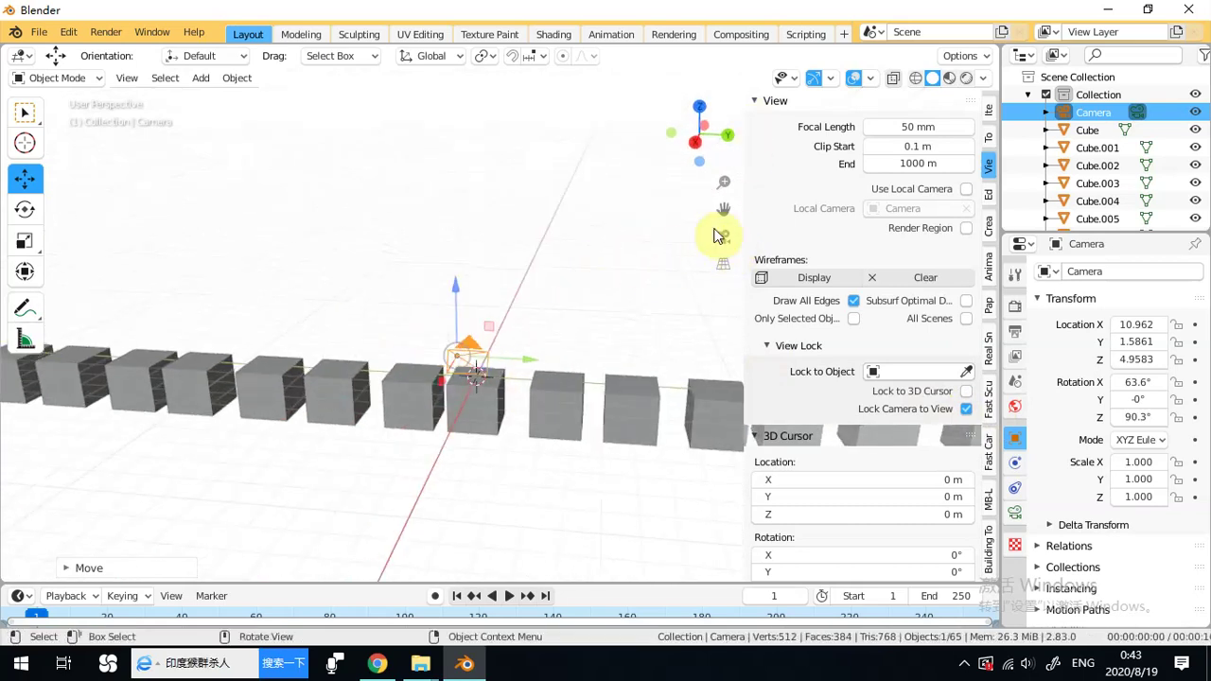
{"action": "key", "text": "n"}
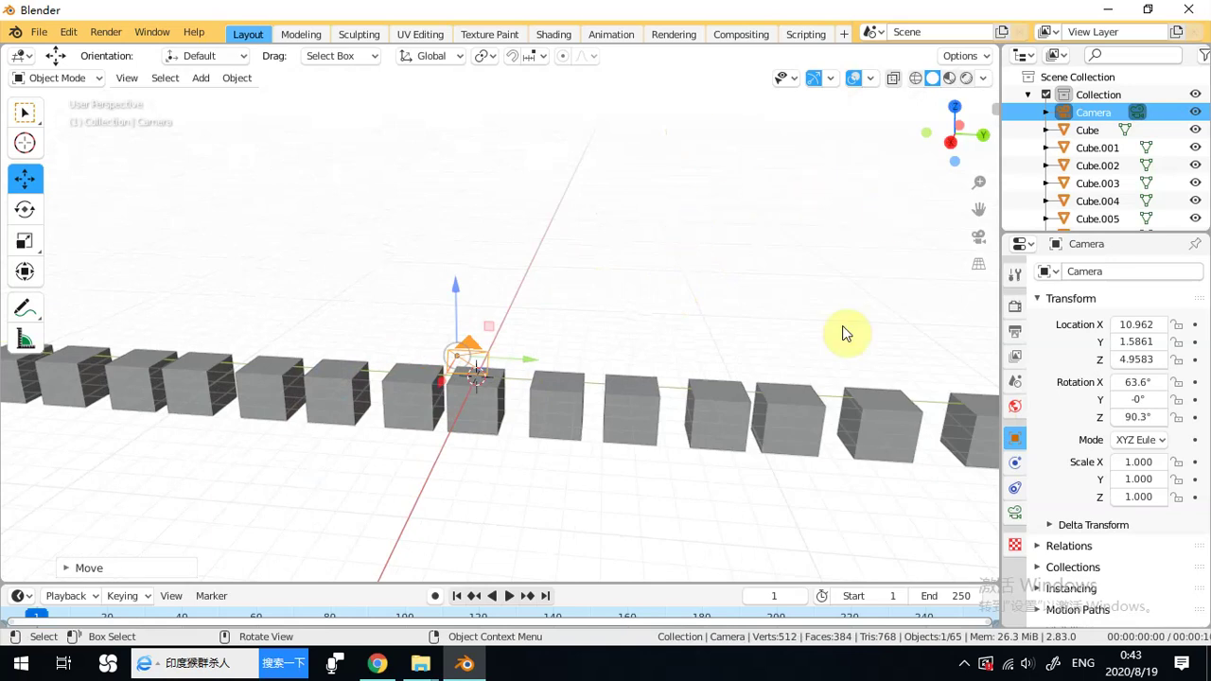
In camera view, reframe the cube row to X 20.655, Y -0.1217, Z 6.0719, 76.4° tilt.
{"action": "left_click", "coordinate": [977, 240]}
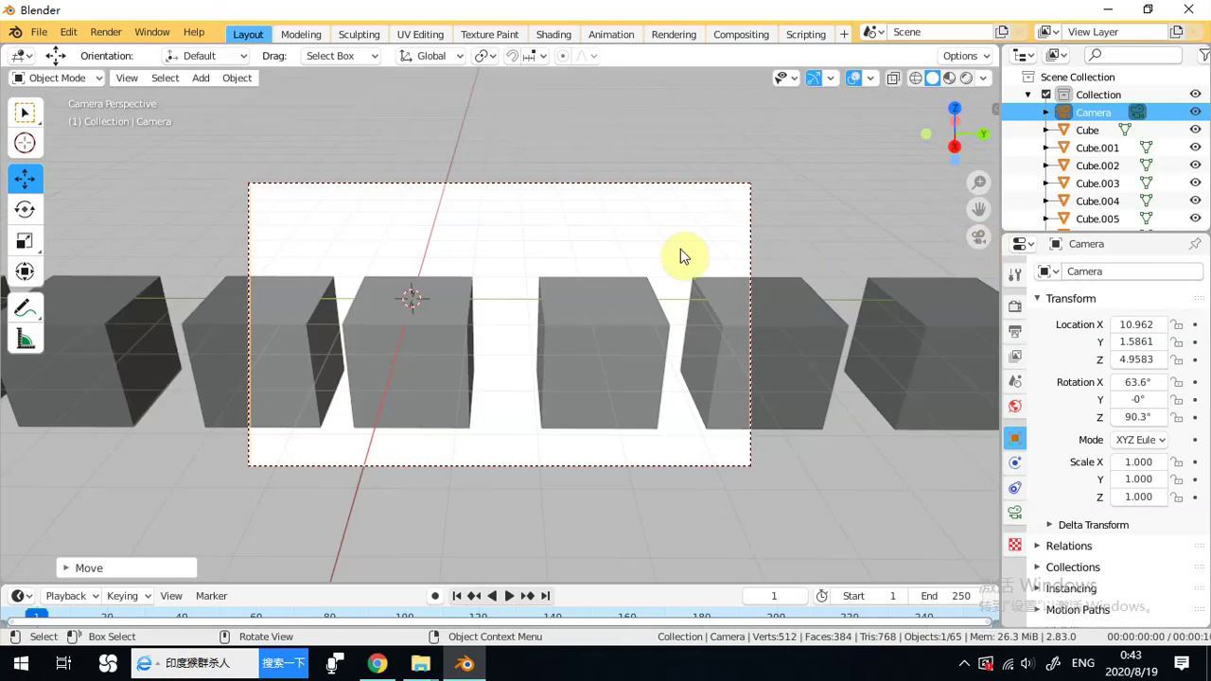
{"action": "left_click", "coordinate": [979, 246]}
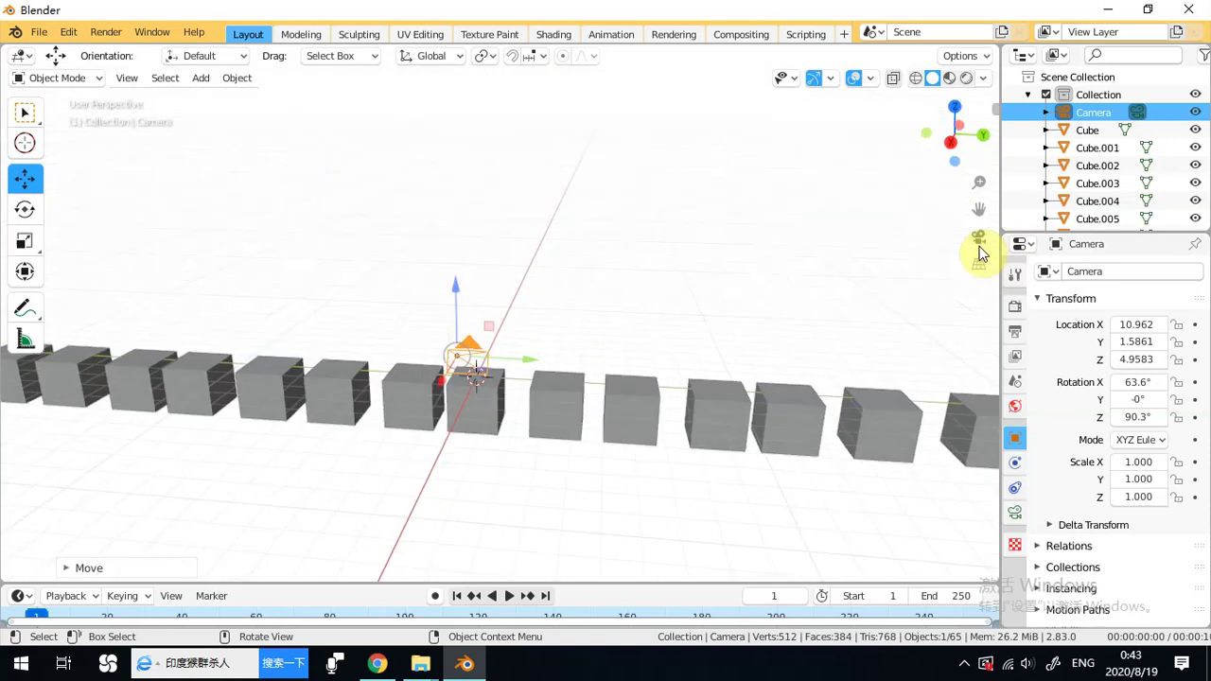
{"action": "middle_click_drag", "start_coordinate": [829, 297], "coordinate": [794, 318]}
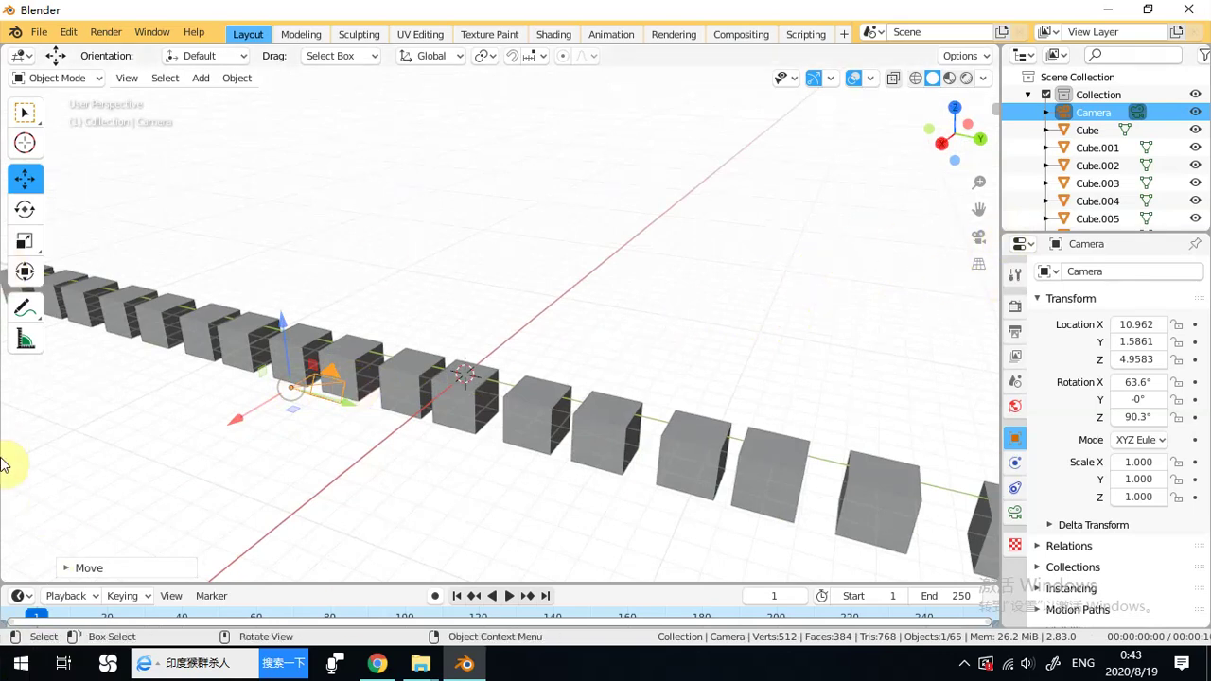
{"action": "left_click", "coordinate": [978, 236]}
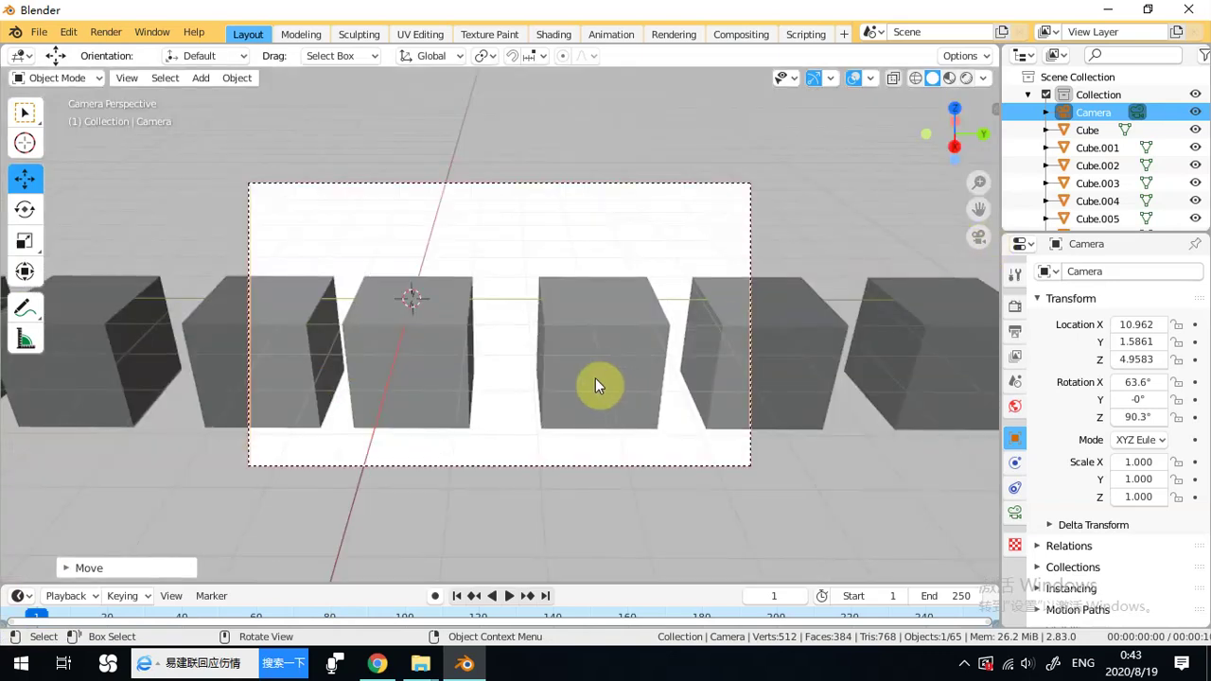
{"action": "mouse_move", "coordinate": [595, 378]}
{"action": "middle_mouse_down"}
{"action": "mouse_move", "coordinate": [757, 348]}
{"action": "mouse_move", "coordinate": [577, 324]}
{"action": "mouse_move", "coordinate": [489, 351]}
{"action": "mouse_move", "coordinate": [549, 387]}
{"action": "mouse_move", "coordinate": [668, 372]}
{"action": "mouse_move", "coordinate": [659, 331]}
{"action": "mouse_move", "coordinate": [578, 322]}
{"action": "mouse_move", "coordinate": [546, 341]}
{"action": "mouse_move", "coordinate": [596, 356]}
{"action": "middle_mouse_up"}
{"action": "scroll", "coordinate": [596, 357], "scroll_direction": "down", "scroll_amount": 6}
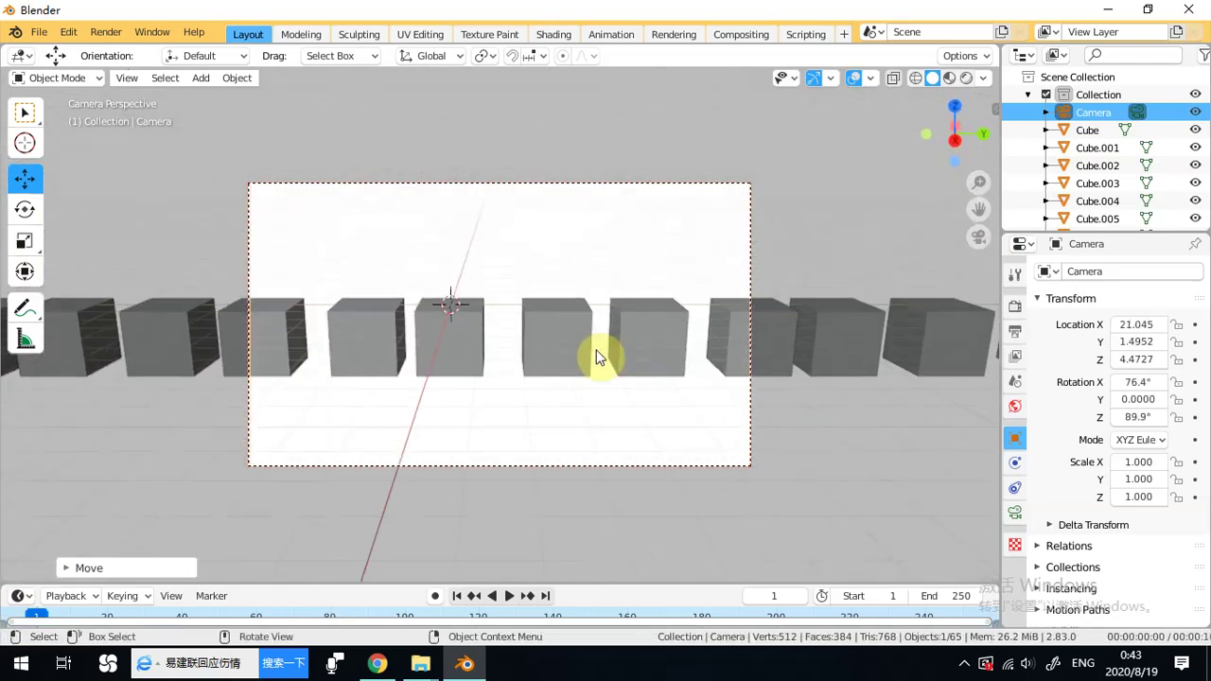
{"action": "scroll", "coordinate": [596, 357], "scroll_direction": "up", "scroll_amount": 4}
{"action": "scroll", "coordinate": [596, 357], "scroll_direction": "down", "scroll_amount": 4}
{"action": "scroll", "coordinate": [596, 356], "scroll_direction": "up", "scroll_amount": 4}
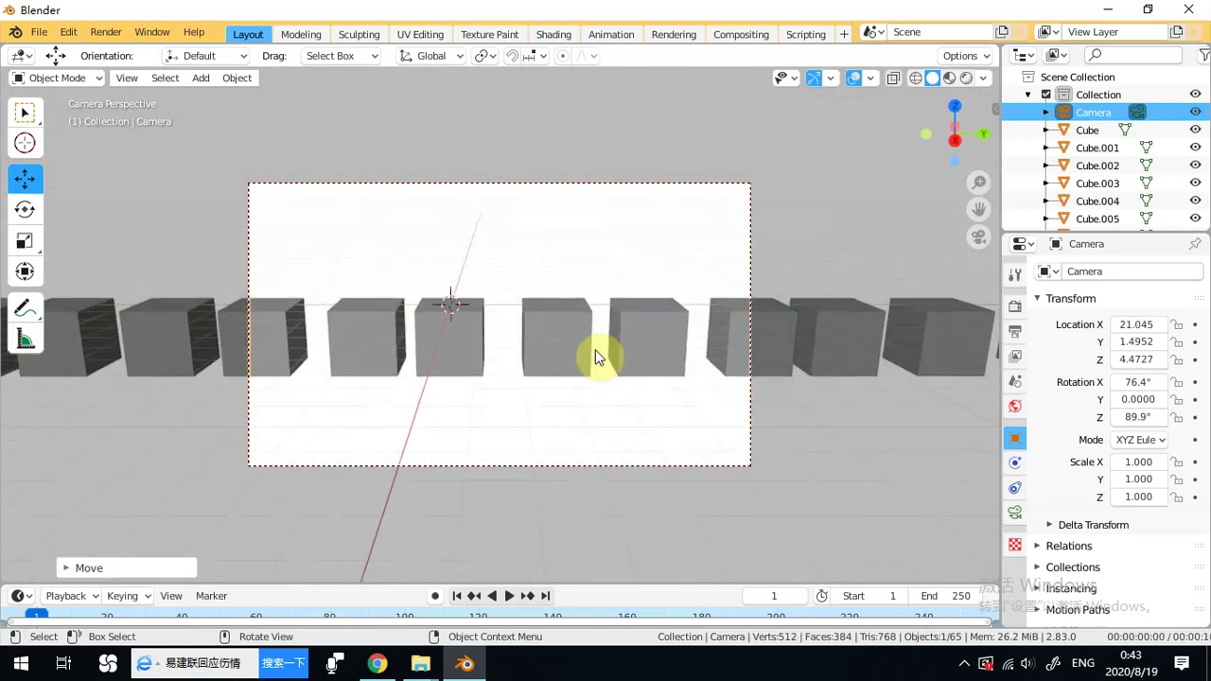
{"action": "middle_click_drag", "start_coordinate": [597, 353], "coordinate": [647, 408], "text": "shift"}
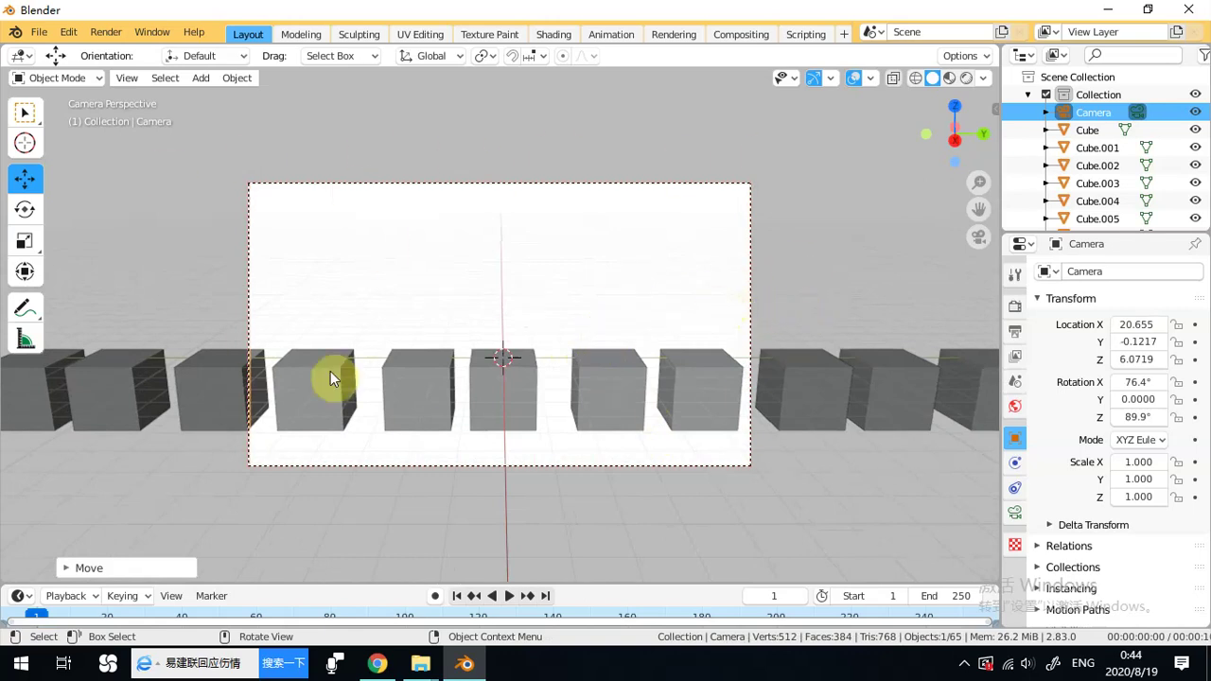
{"action": "left_click", "coordinate": [988, 109]}
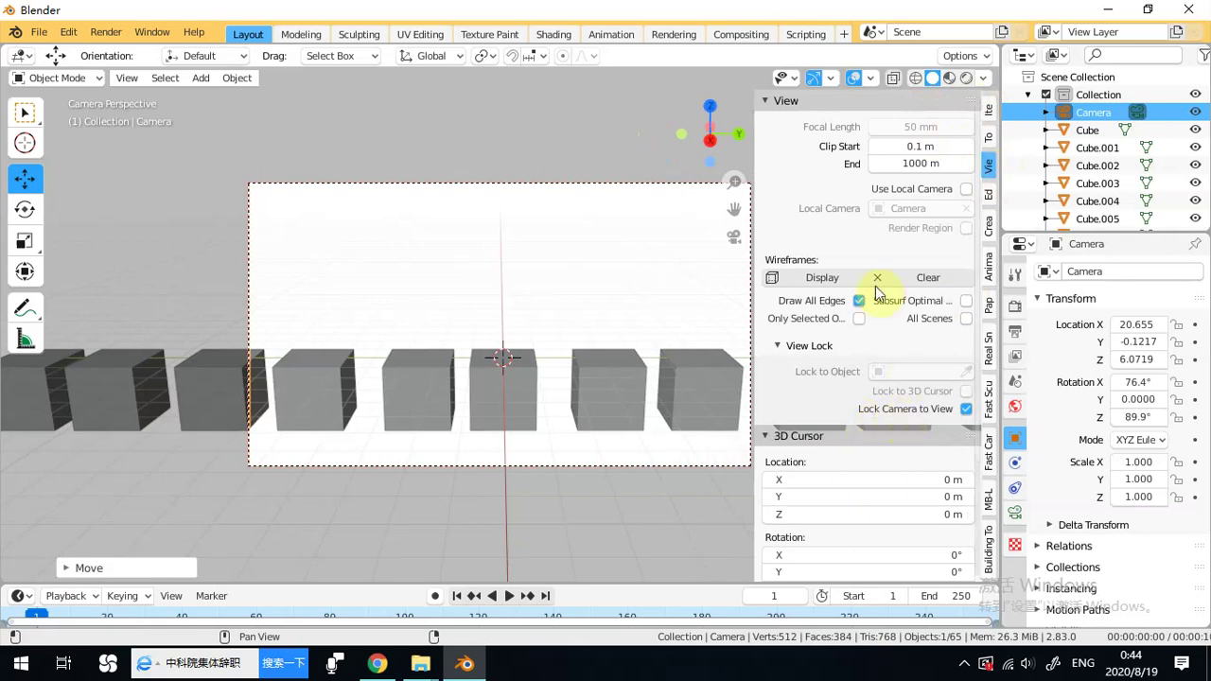
Turn off Lock Camera to View, orbit freely, then return to the camera view.
{"action": "left_click_drag", "start_coordinate": [755, 109], "coordinate": [773, 109]}
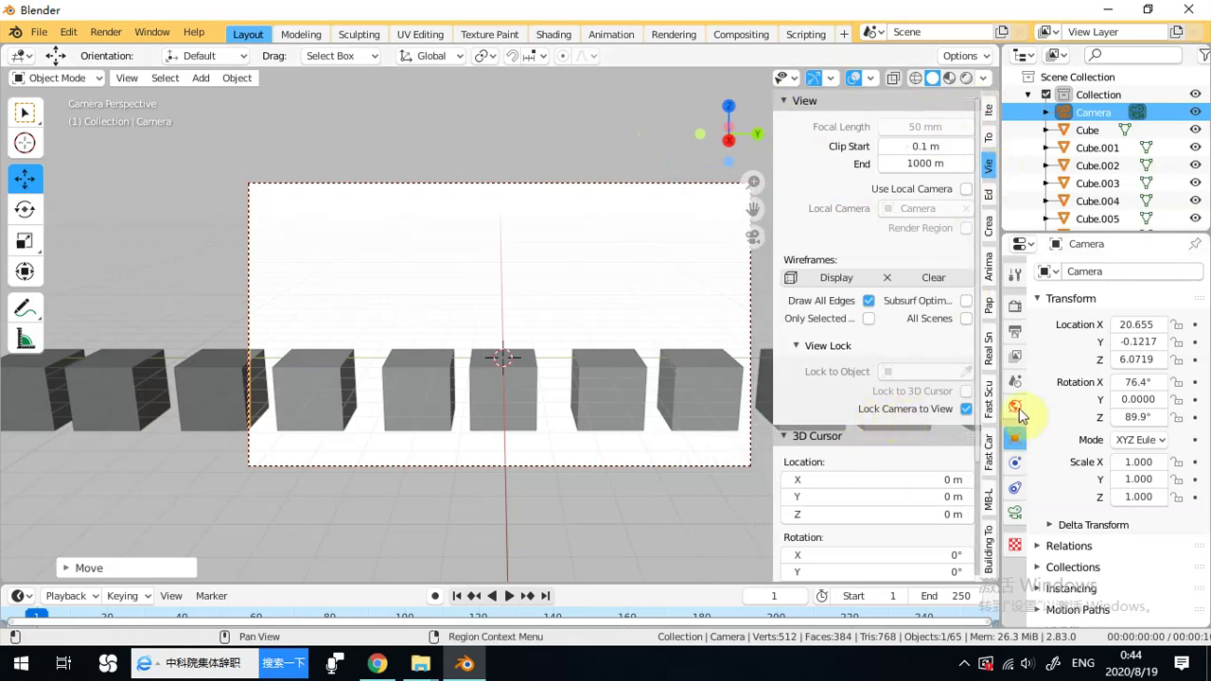
{"action": "left_click", "coordinate": [965, 409]}
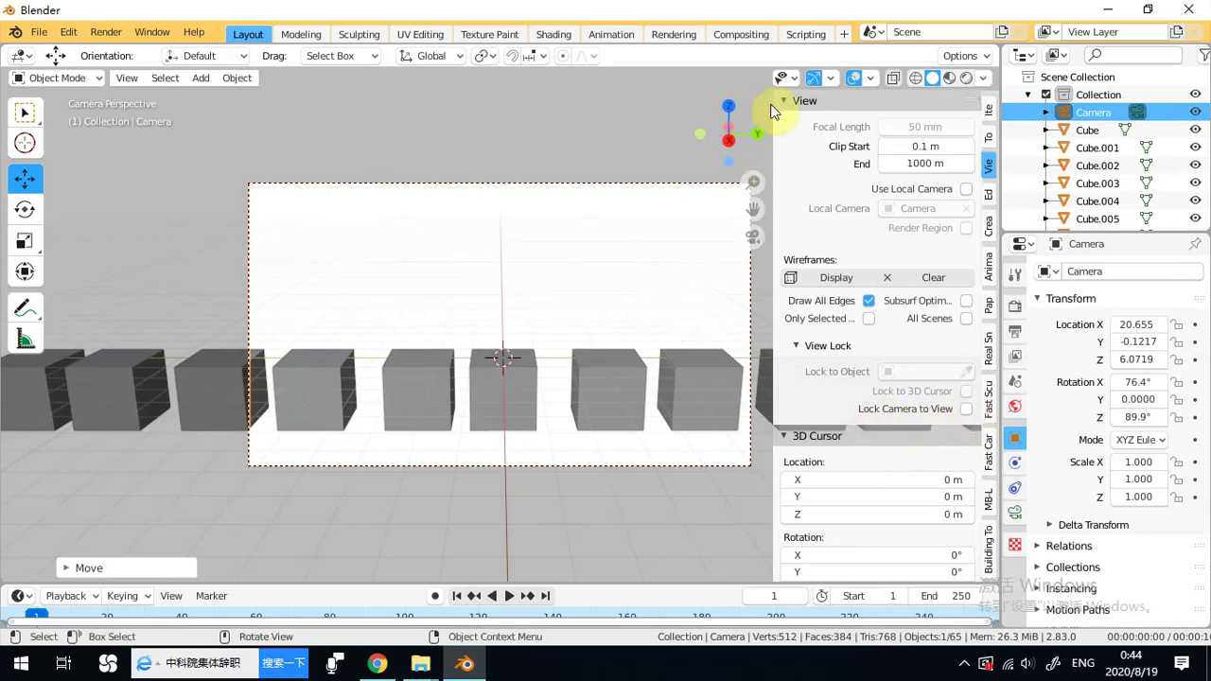
{"action": "left_click_drag", "start_coordinate": [771, 106], "coordinate": [910, 104]}
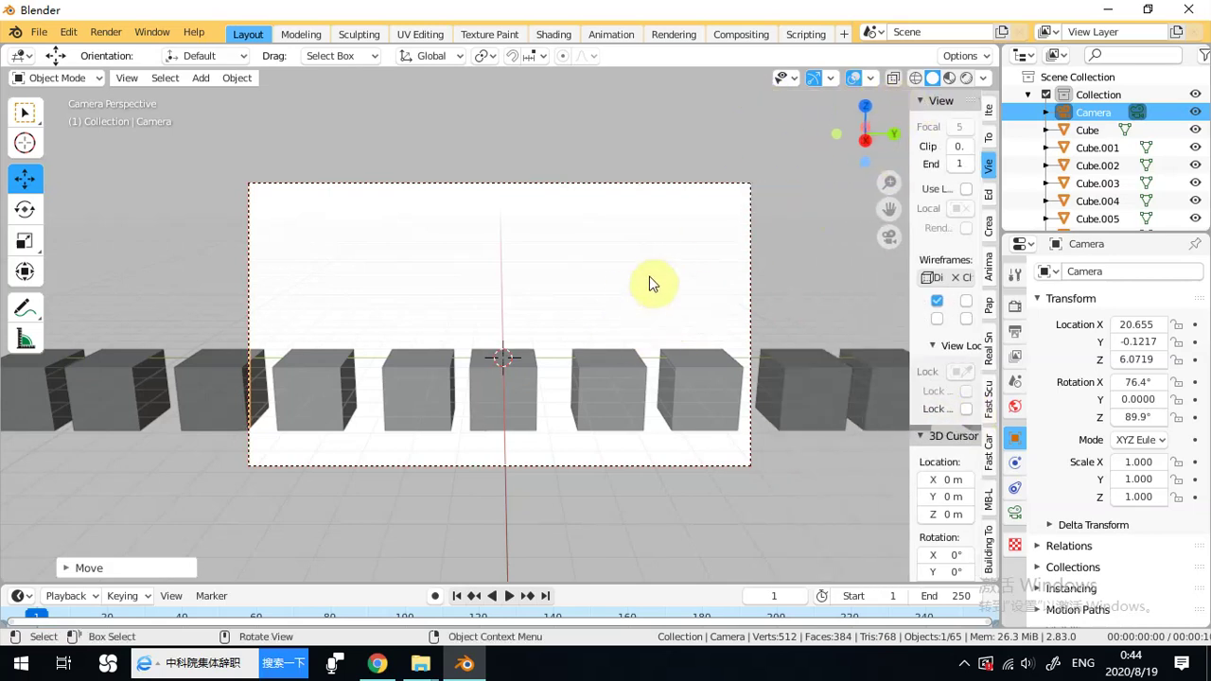
{"action": "middle_click_drag", "start_coordinate": [597, 318], "coordinate": [237, 321]}
{"action": "middle_click_drag", "start_coordinate": [369, 312], "coordinate": [54, 343]}
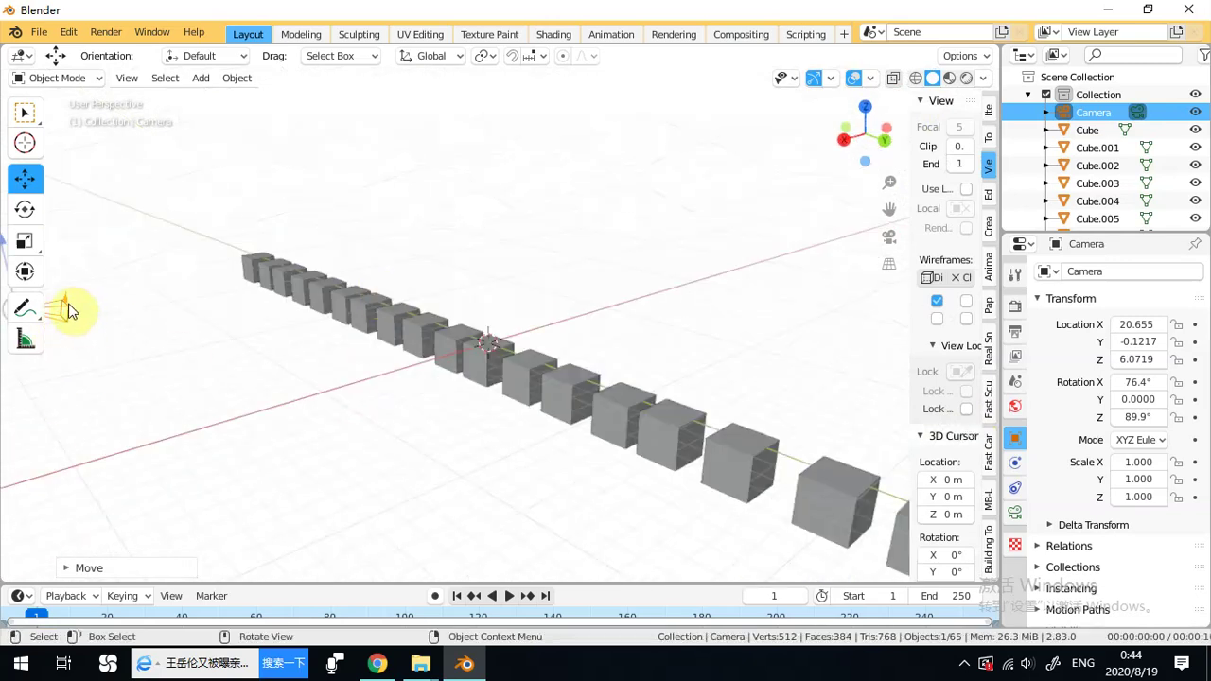
{"action": "left_click", "coordinate": [886, 237]}
{"action": "key", "text": "KP_0"}
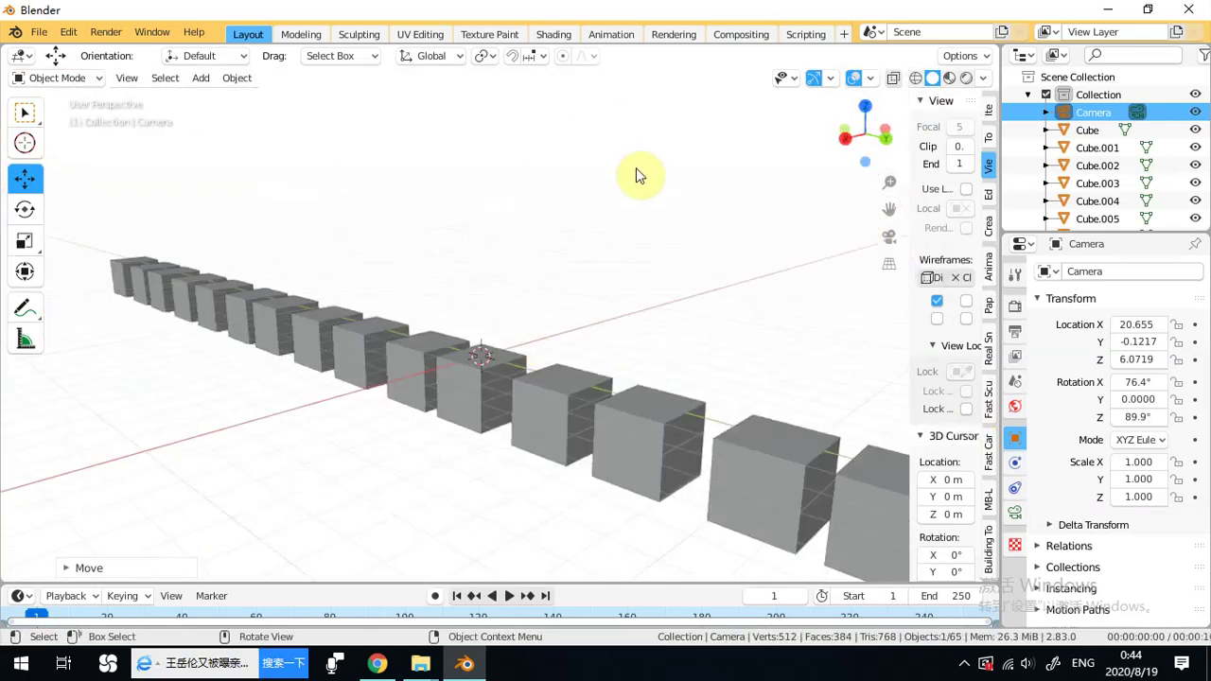
{"action": "left_click", "coordinate": [889, 236]}
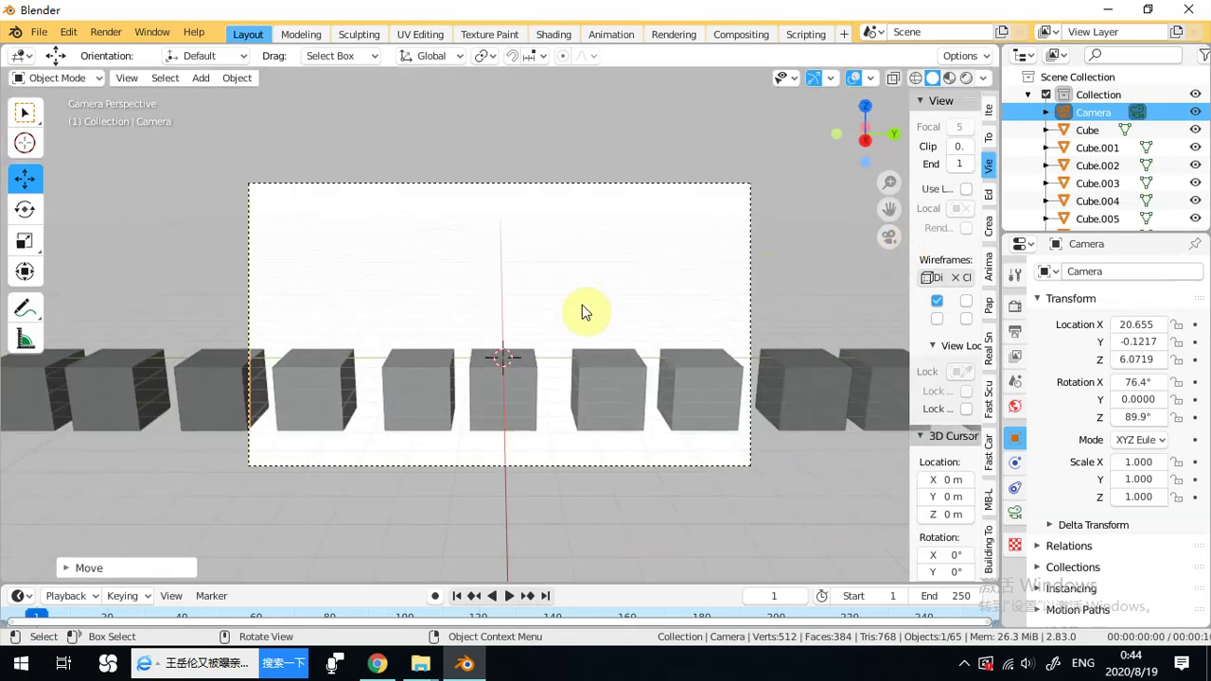
Widen the view settings sidebar to read it, then hide it to enlarge the viewport.
{"action": "scroll", "coordinate": [581, 312], "scroll_direction": "up", "scroll_amount": 1}
{"action": "scroll", "coordinate": [582, 312], "scroll_direction": "up", "scroll_amount": 1}
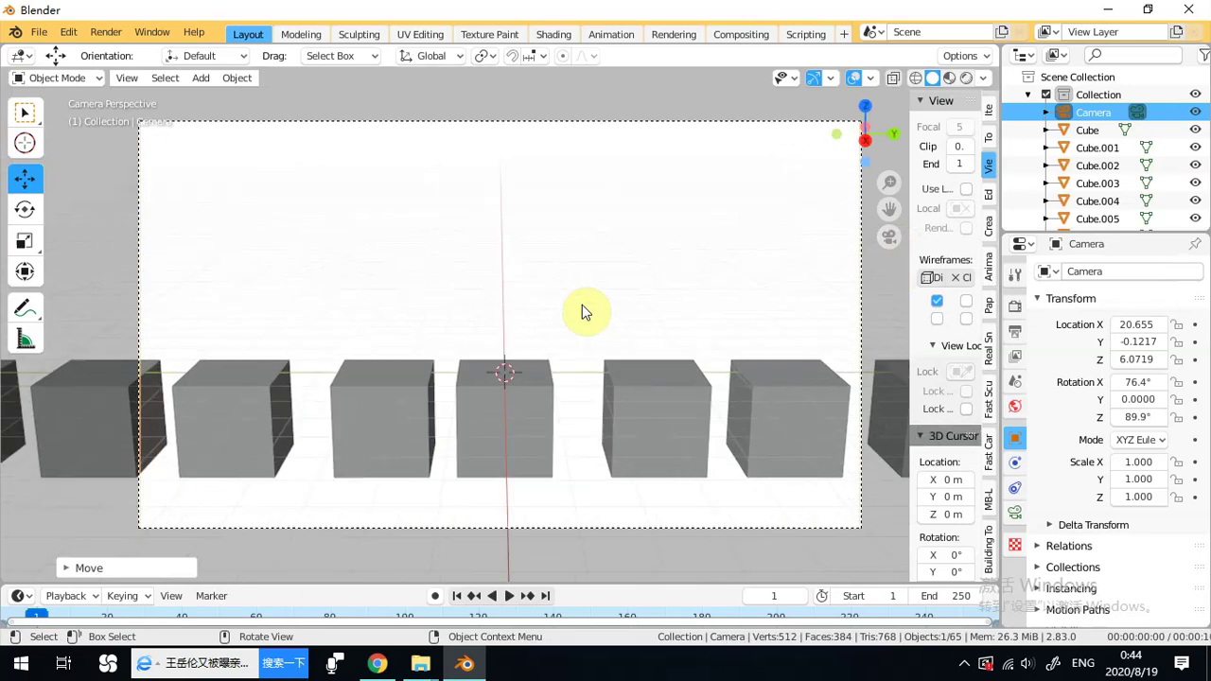
{"action": "scroll", "coordinate": [582, 305], "scroll_direction": "down", "scroll_amount": 1}
{"action": "scroll", "coordinate": [582, 304], "scroll_direction": "up", "scroll_amount": 1}
{"action": "scroll", "coordinate": [581, 305], "scroll_direction": "down", "scroll_amount": 1}
{"action": "scroll", "coordinate": [582, 304], "scroll_direction": "up", "scroll_amount": 1}
{"action": "scroll", "coordinate": [536, 201], "scroll_direction": "up", "scroll_amount": 1}
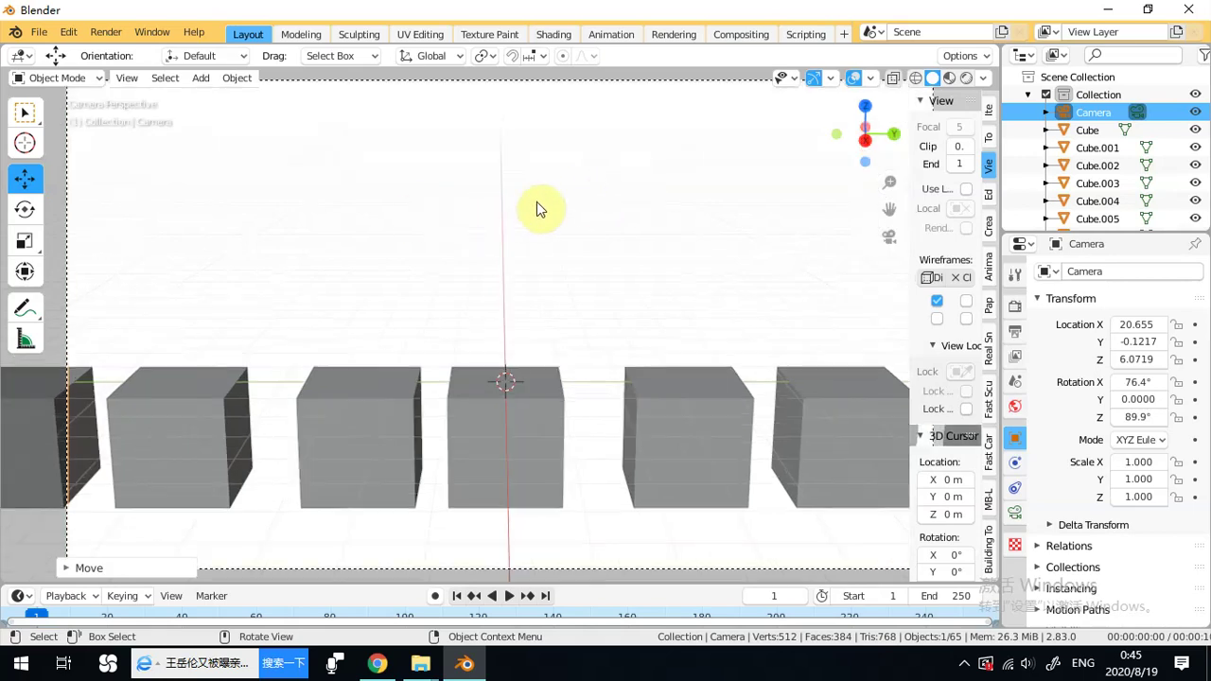
{"action": "scroll", "coordinate": [537, 201], "scroll_direction": "down", "scroll_amount": 1}
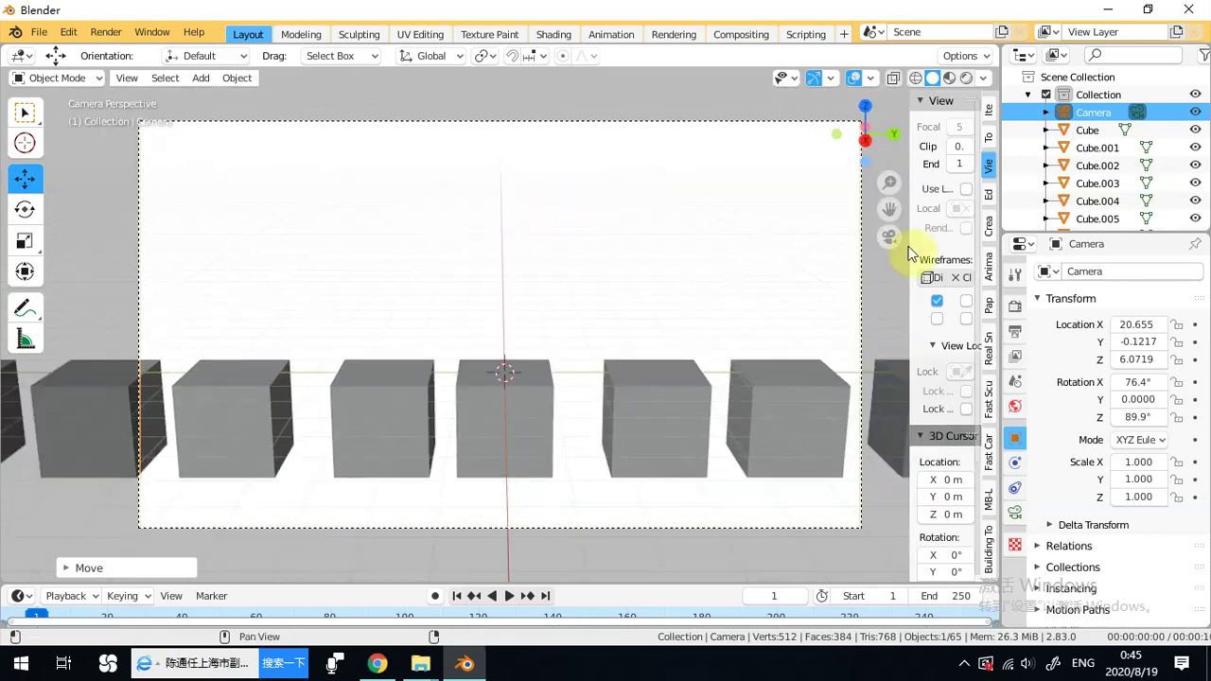
{"action": "left_click_drag", "start_coordinate": [907, 284], "coordinate": [716, 276]}
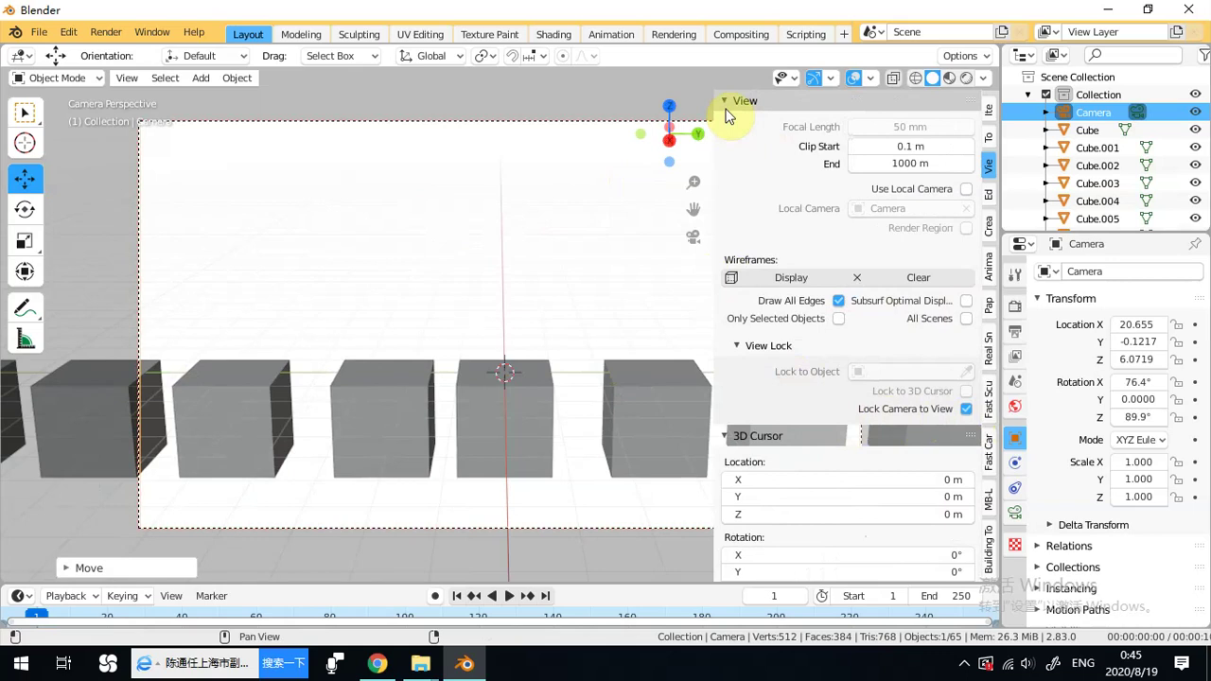
{"action": "key", "text": "m"}
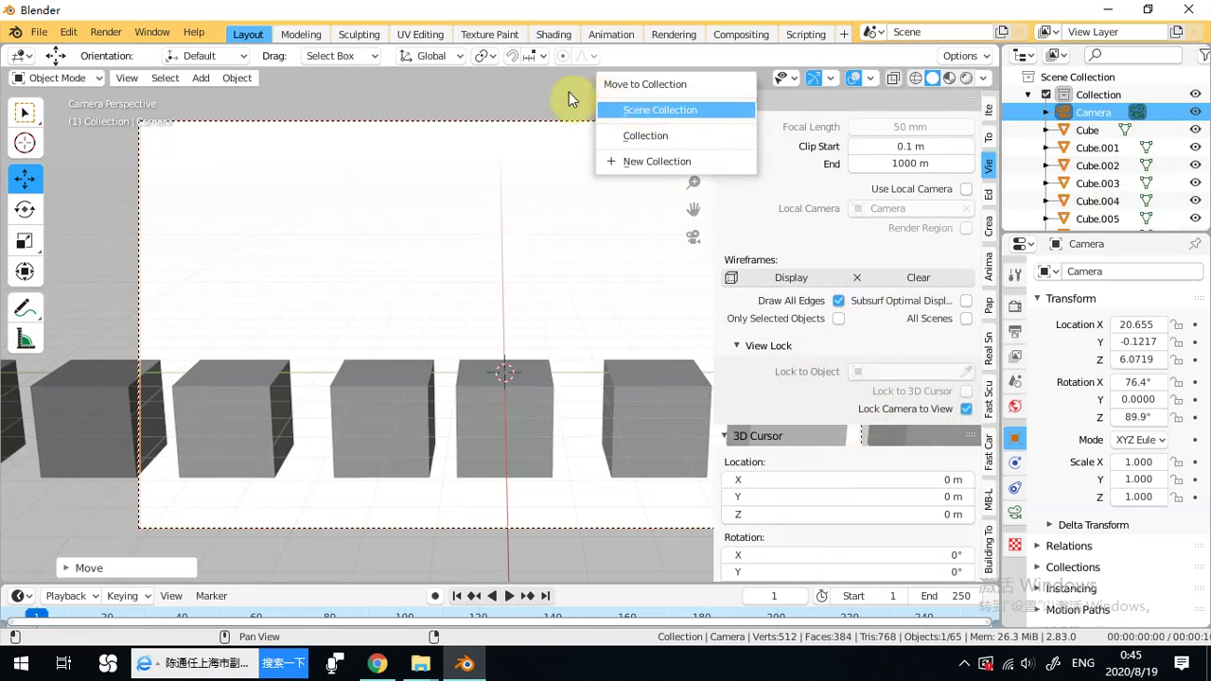
{"action": "key", "text": "Escape"}
{"action": "key", "text": "n"}
Orbit the locked camera slightly lower and re-aim it along the cube row.
{"action": "mouse_move", "coordinate": [630, 330]}
{"action": "middle_mouse_down"}
{"action": "mouse_move", "coordinate": [697, 341]}
{"action": "mouse_move", "coordinate": [649, 330]}
{"action": "mouse_move", "coordinate": [571, 371]}
{"action": "mouse_move", "coordinate": [695, 339]}
{"action": "mouse_move", "coordinate": [578, 323]}
{"action": "mouse_move", "coordinate": [645, 331]}
{"action": "middle_mouse_up"}
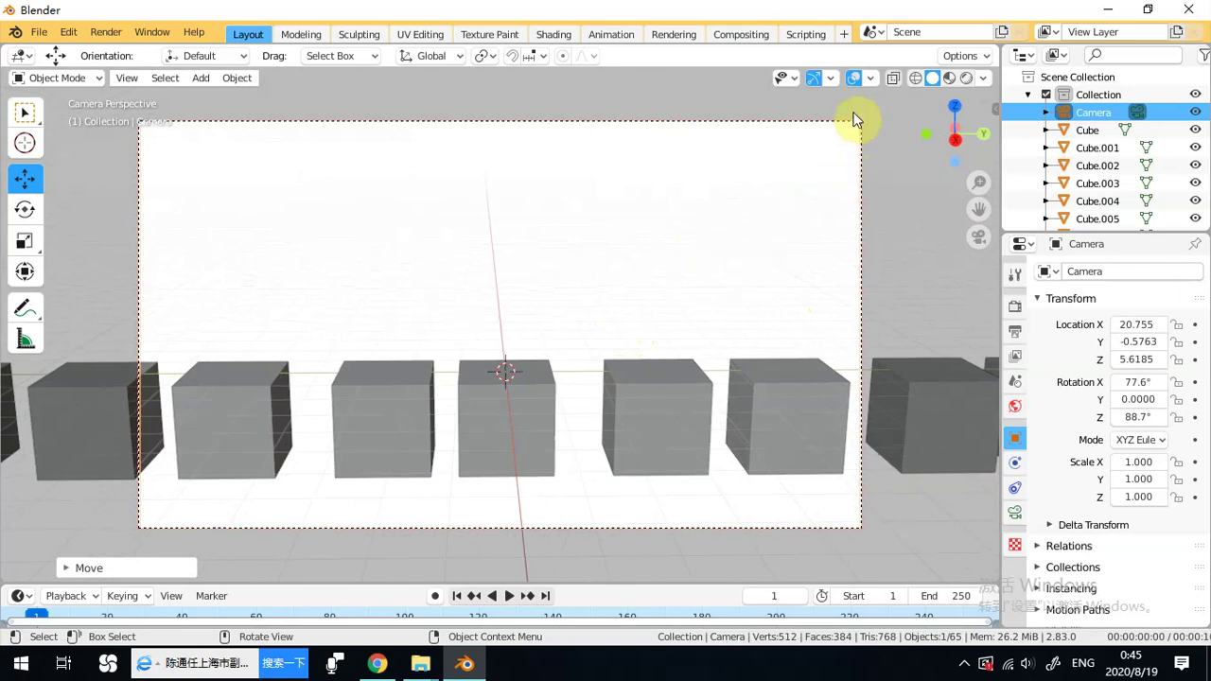
{"action": "mouse_move", "coordinate": [766, 293]}
{"action": "middle_mouse_down"}
{"action": "mouse_move", "coordinate": [554, 297]}
{"action": "mouse_move", "coordinate": [589, 278]}
{"action": "mouse_move", "coordinate": [753, 277]}
{"action": "middle_mouse_up"}
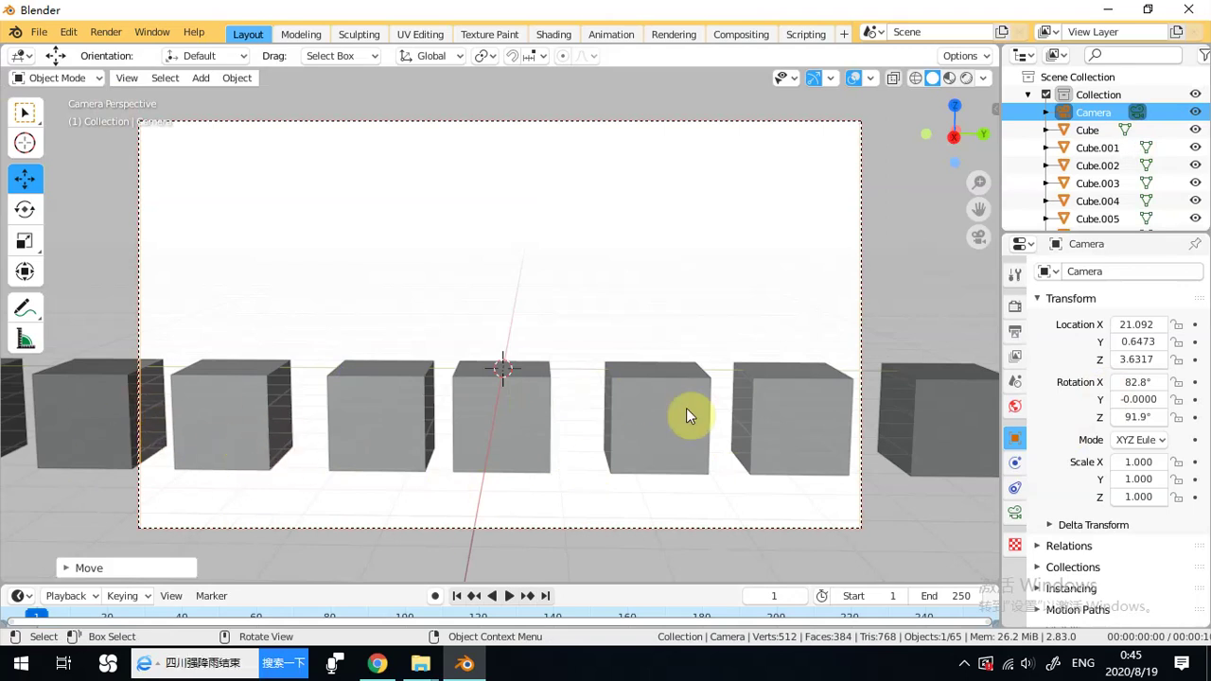
{"action": "middle_click_drag", "start_coordinate": [606, 417], "coordinate": [596, 421]}
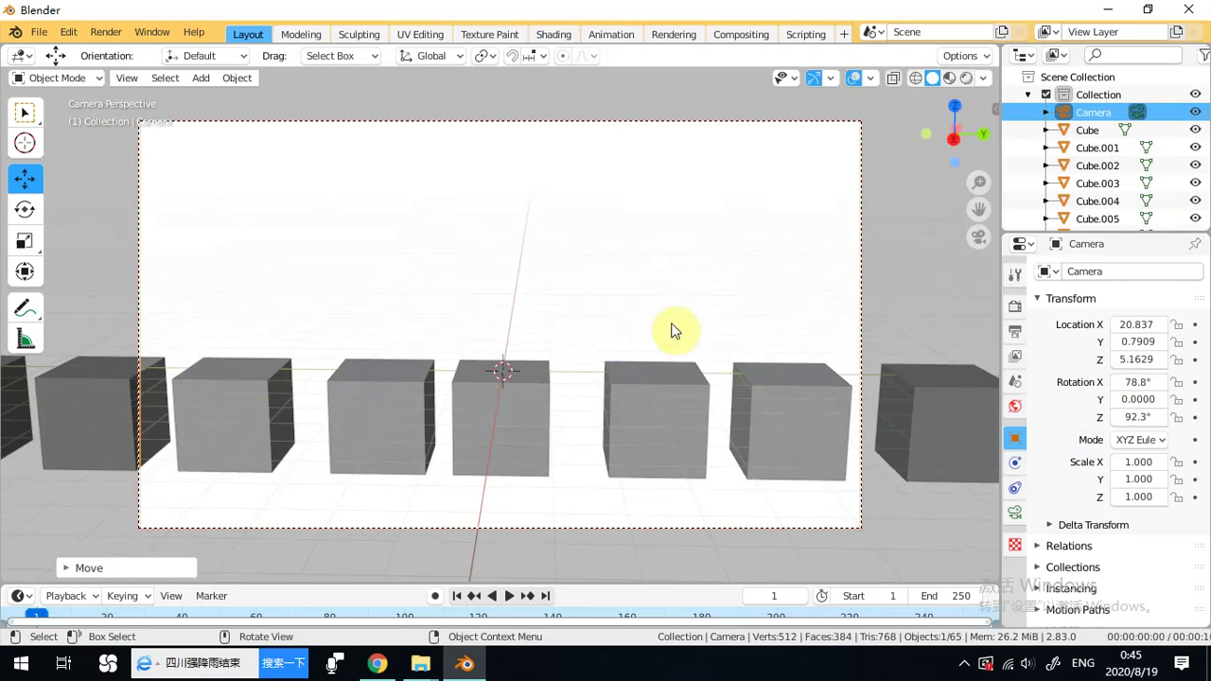
{"action": "mouse_move", "coordinate": [614, 322]}
{"action": "middle_mouse_down"}
{"action": "mouse_move", "coordinate": [606, 354]}
{"action": "mouse_move", "coordinate": [608, 316]}
{"action": "middle_mouse_up"}
{"action": "middle_click_drag", "start_coordinate": [505, 313], "coordinate": [543, 273]}
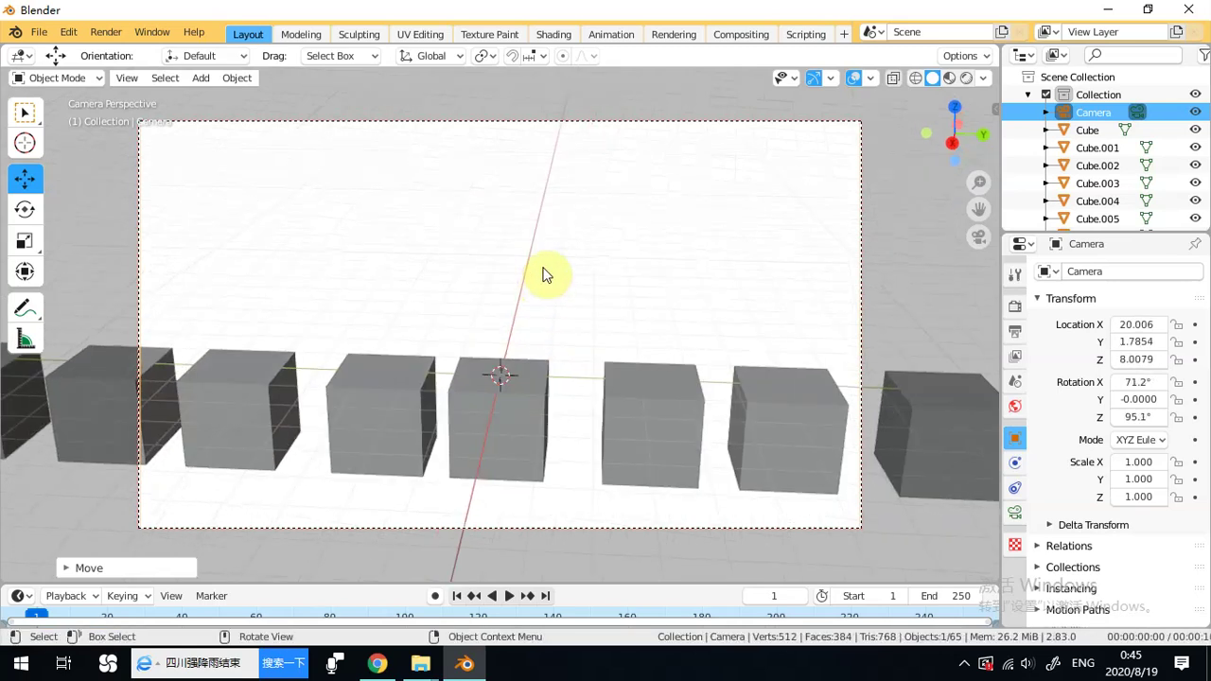
Toggle the viewport overlays off and on to preview the camera framing.
{"action": "left_click", "coordinate": [858, 76]}
{"action": "left_click", "coordinate": [858, 77]}
{"action": "left_click", "coordinate": [853, 77]}
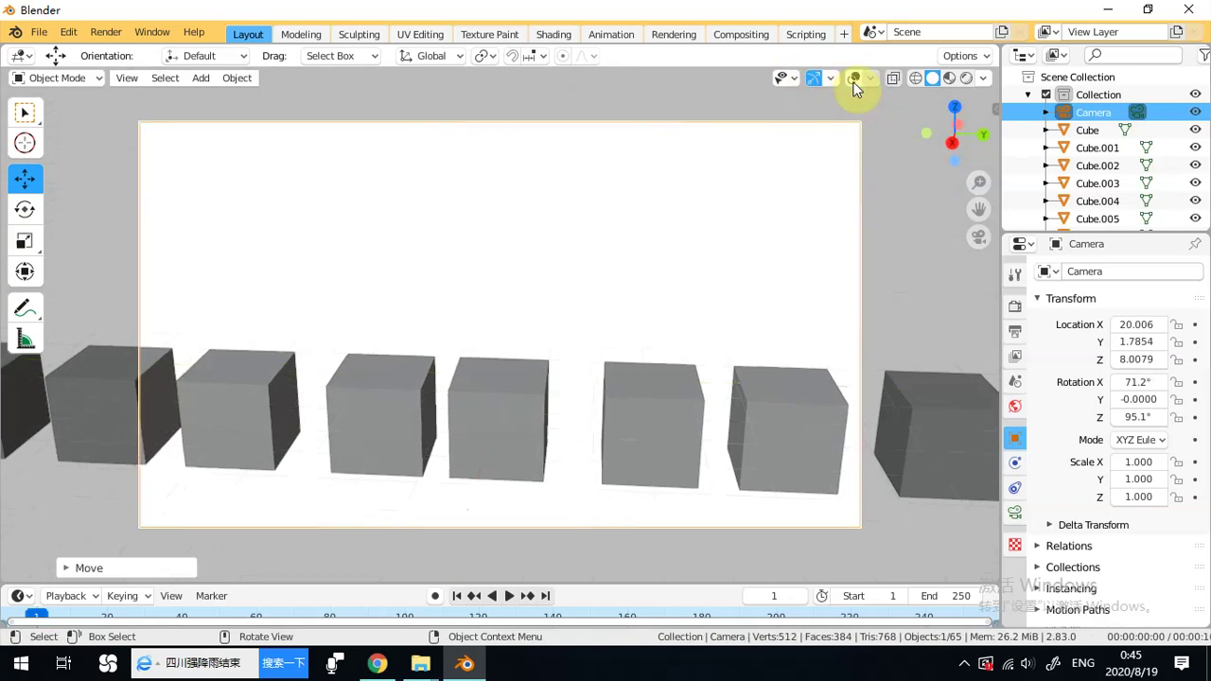
{"action": "middle_click_drag", "start_coordinate": [592, 311], "coordinate": [213, 156]}
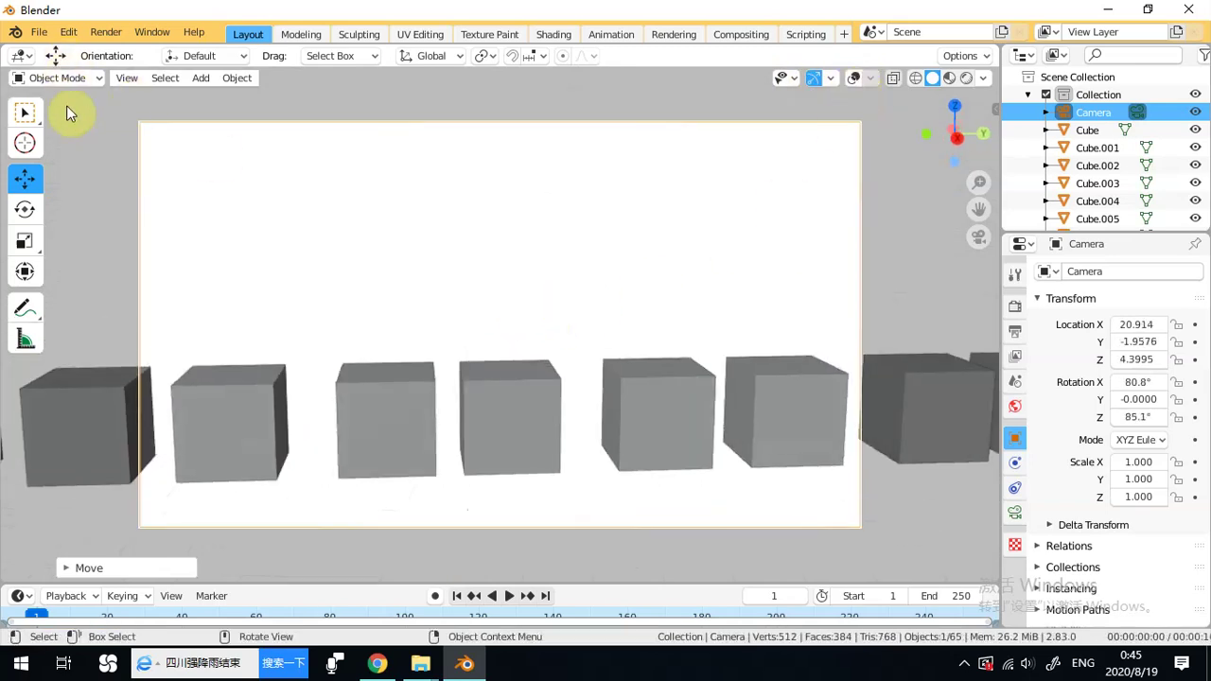
{"action": "left_click", "coordinate": [852, 77]}
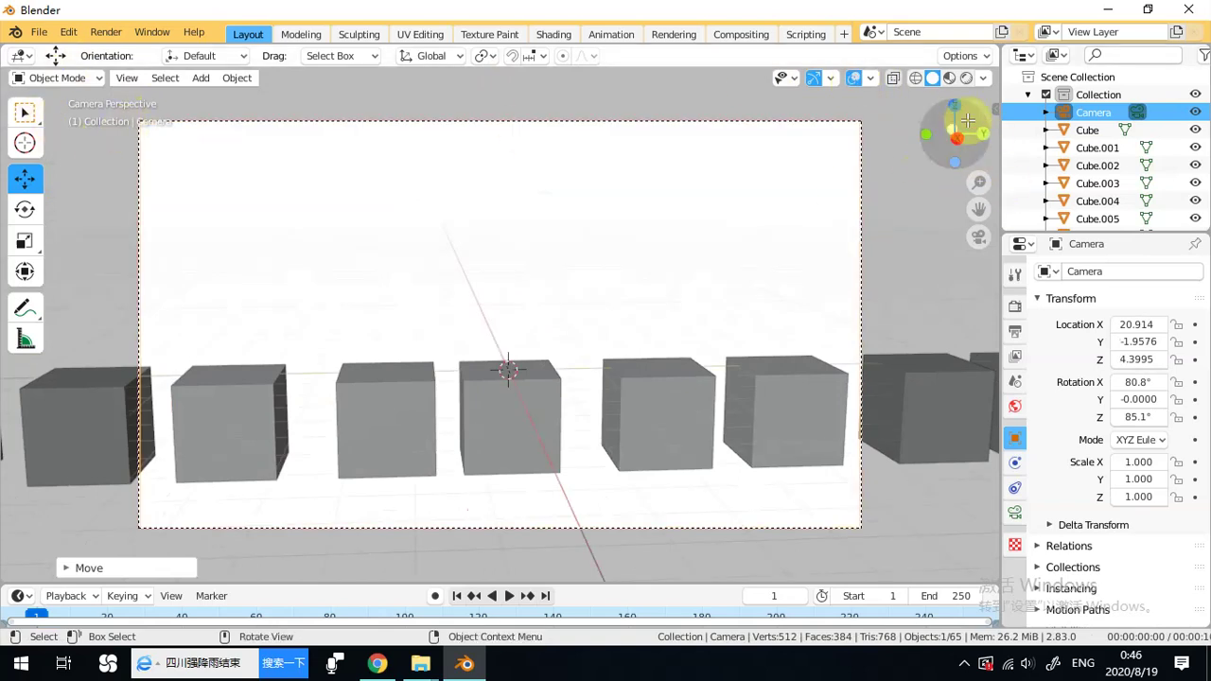
{"action": "left_click", "coordinate": [853, 80]}
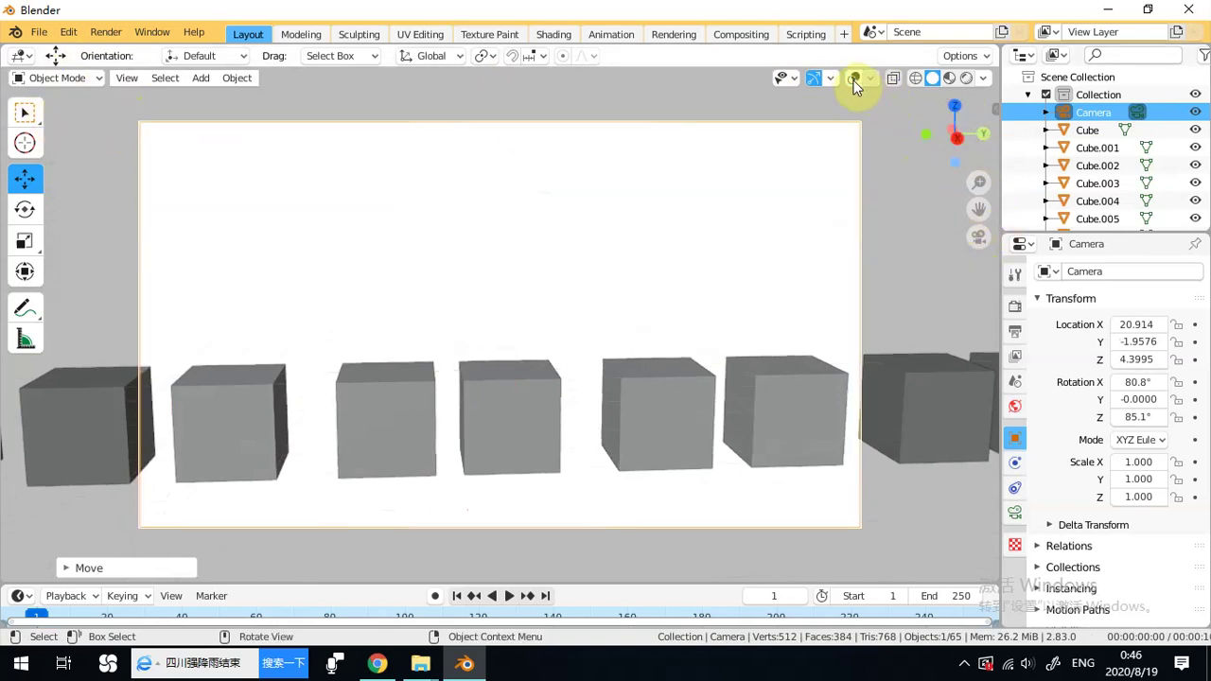
{"action": "left_click", "coordinate": [854, 81]}
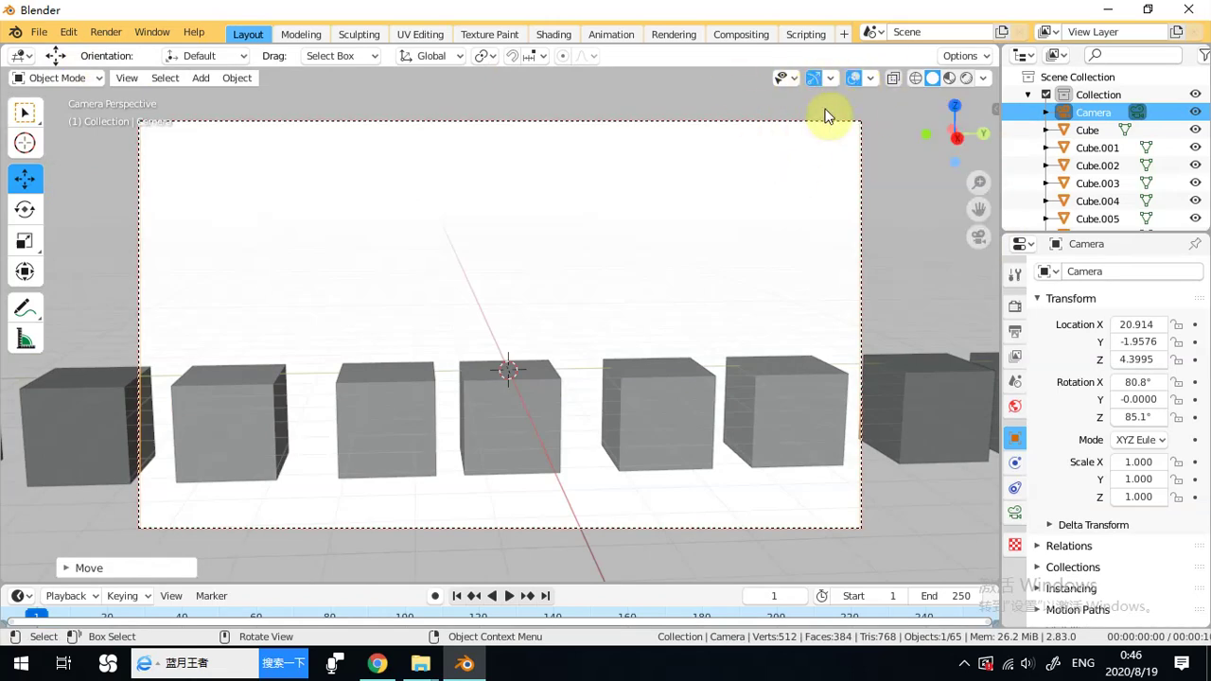
Hide gizmo and overlays, refine the camera aim, restore both, and minimise Blender.
{"action": "left_click", "coordinate": [812, 80]}
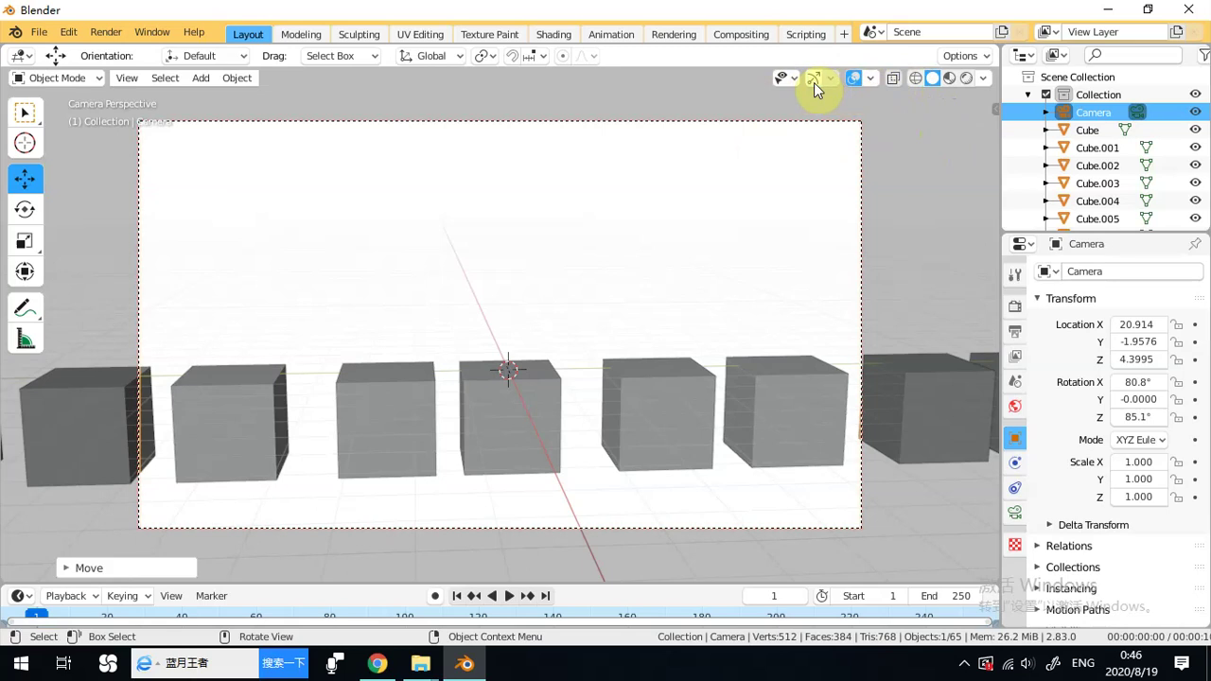
{"action": "left_click", "coordinate": [855, 80]}
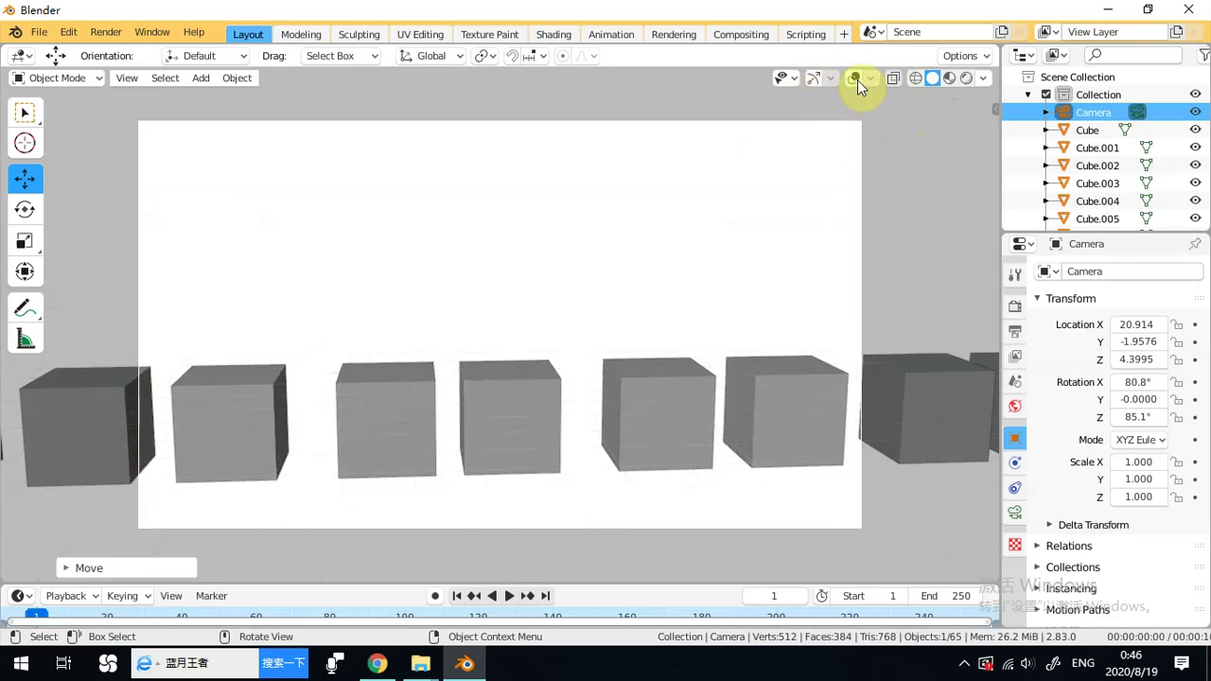
{"action": "middle_click_drag", "start_coordinate": [693, 385], "coordinate": [662, 379]}
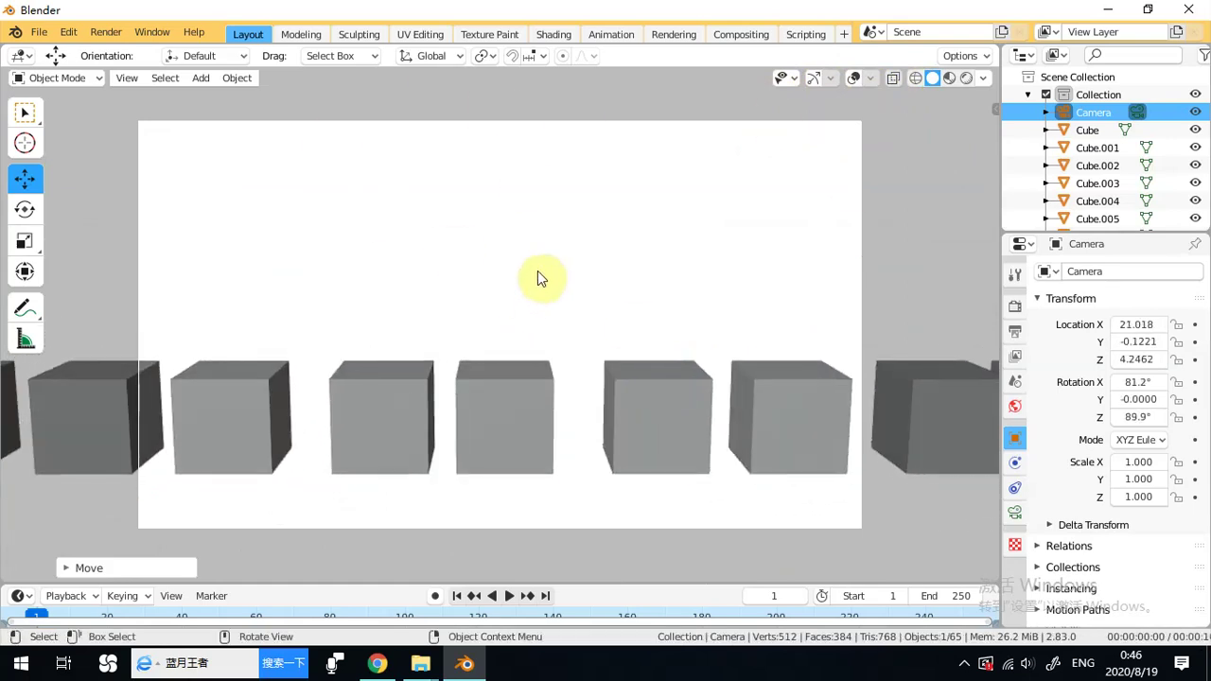
{"action": "middle_click_drag", "start_coordinate": [508, 262], "coordinate": [501, 157]}
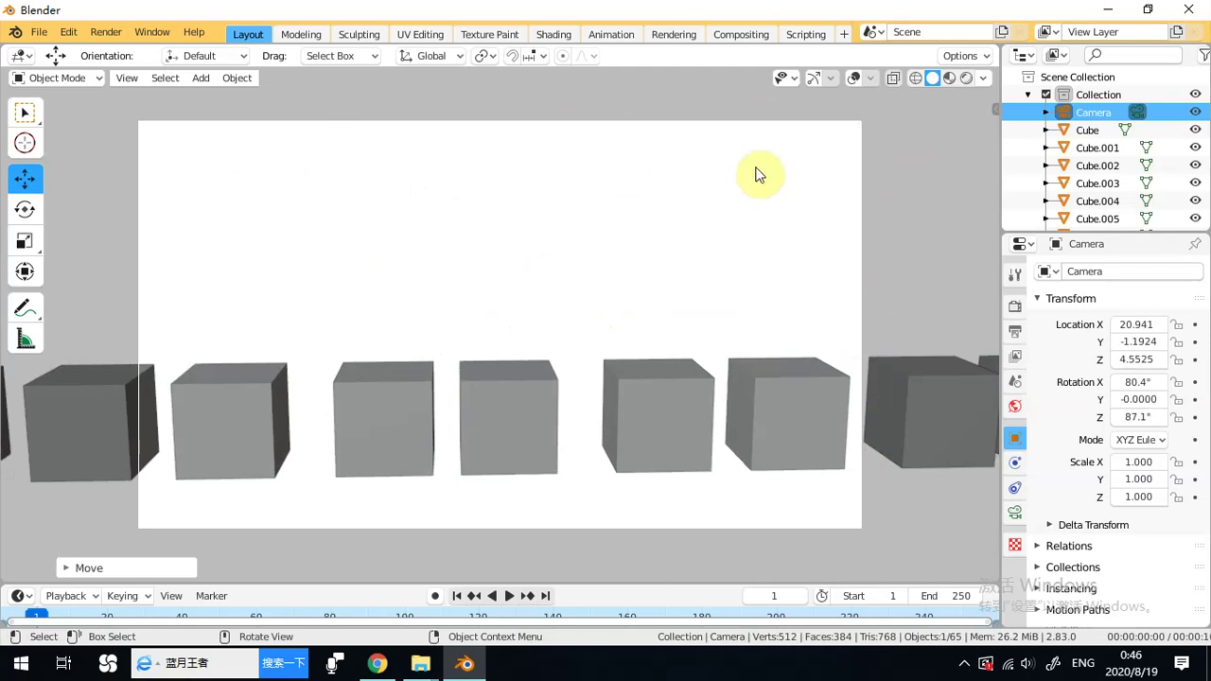
{"action": "left_click", "coordinate": [856, 76]}
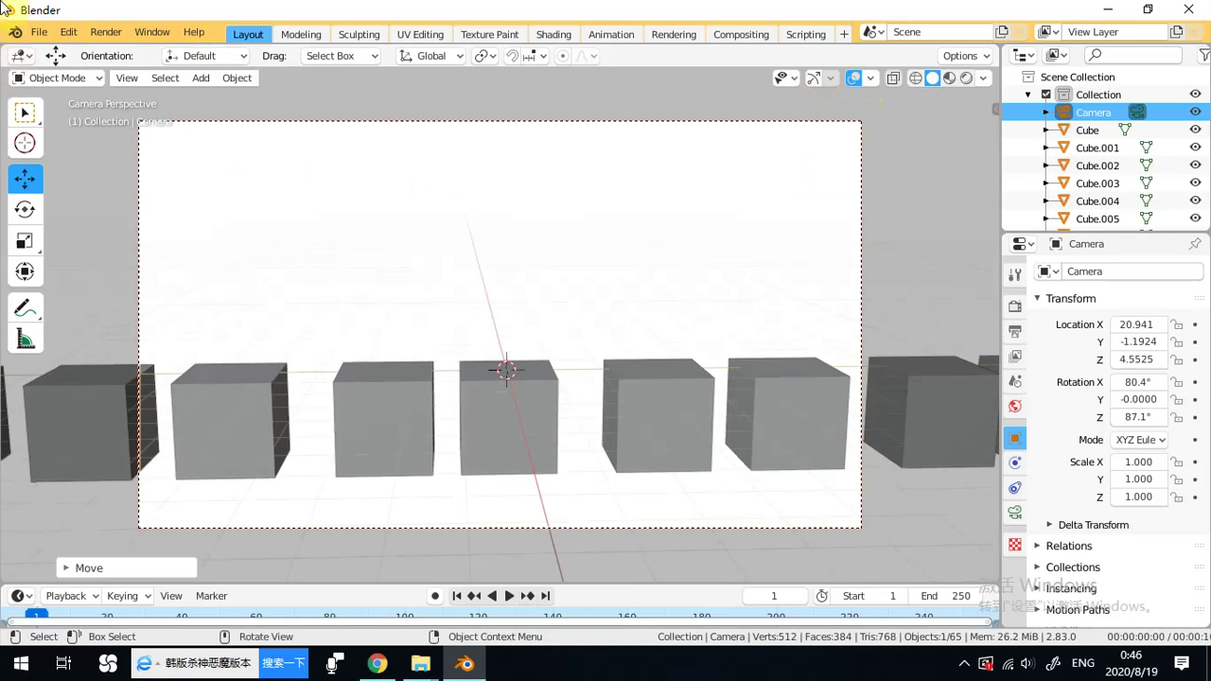
{"action": "left_click", "coordinate": [812, 80]}
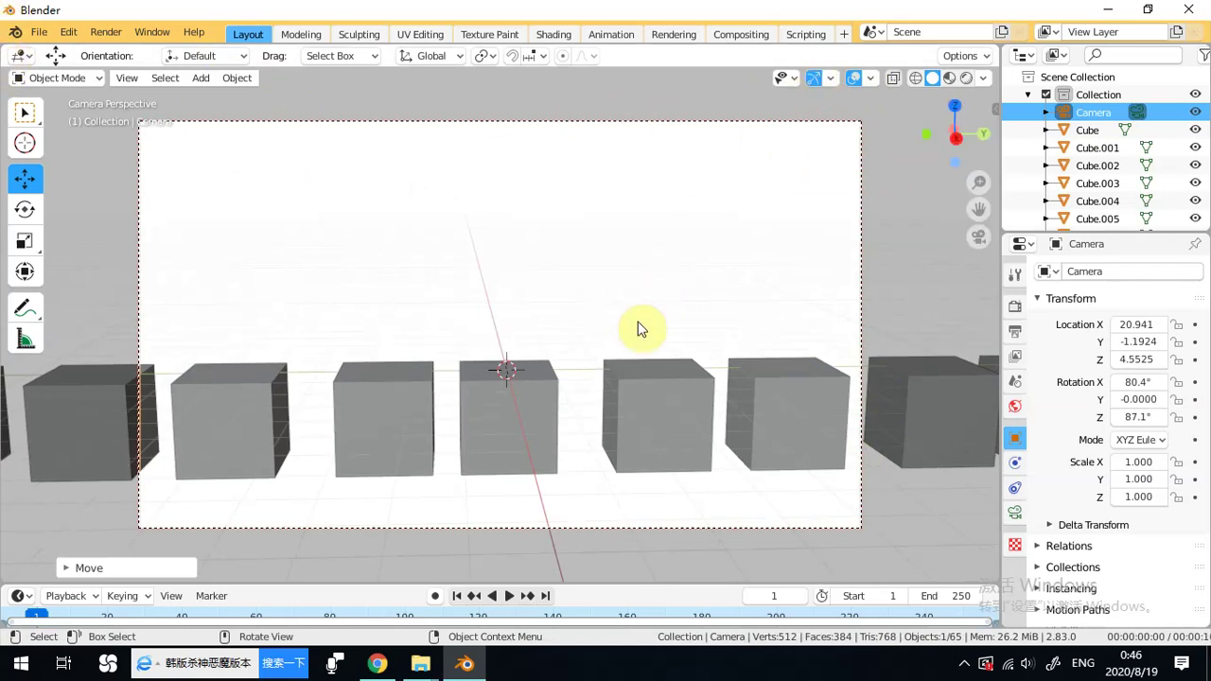
{"action": "left_click", "coordinate": [1106, 10]}
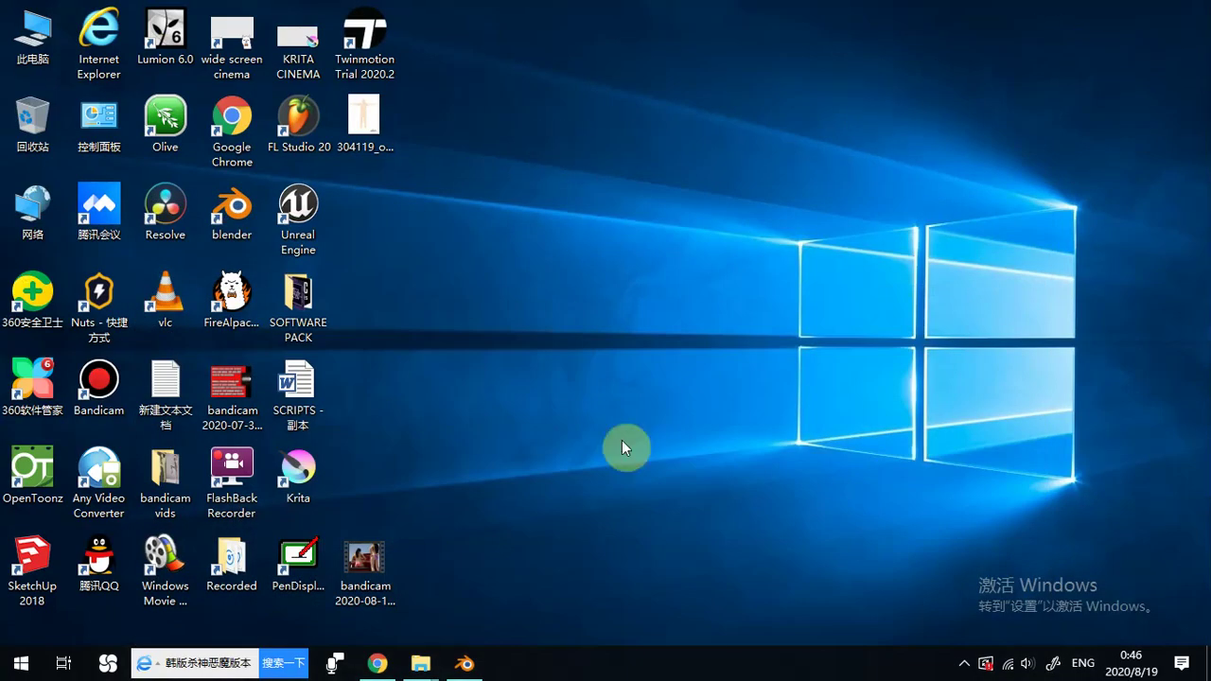
View the T-pose reference picture in Photos, close it, and return to Blender.
{"action": "double_click", "coordinate": [367, 130]}
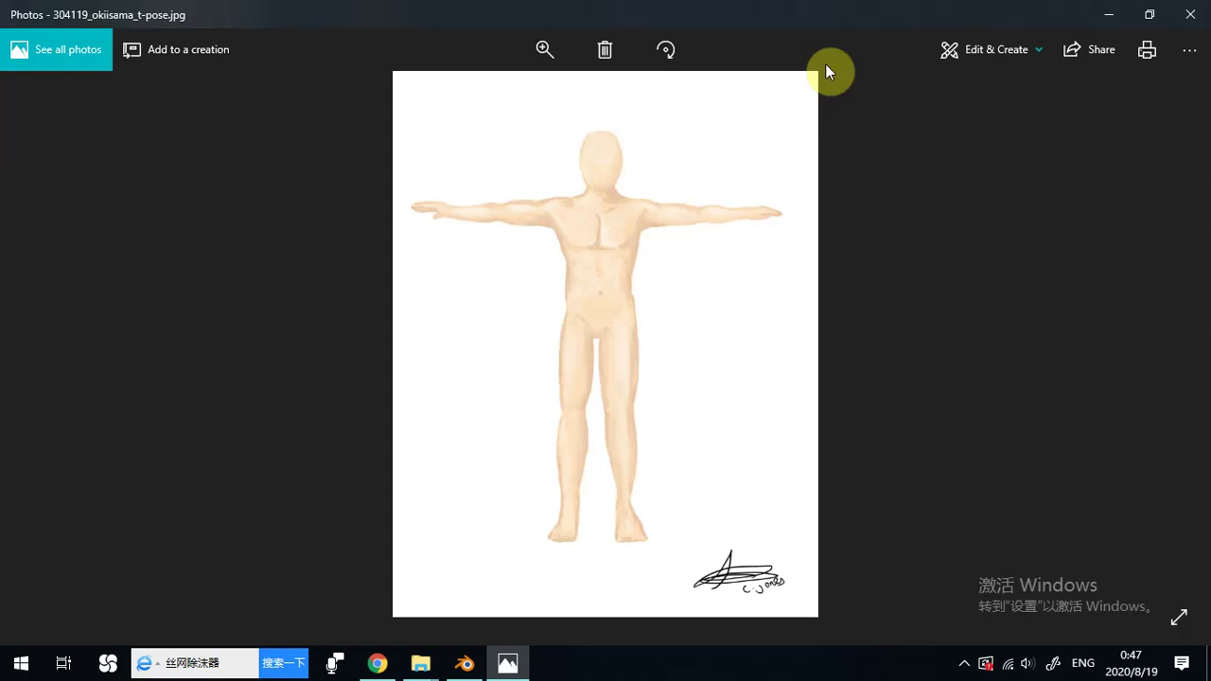
{"action": "left_click", "coordinate": [1190, 14]}
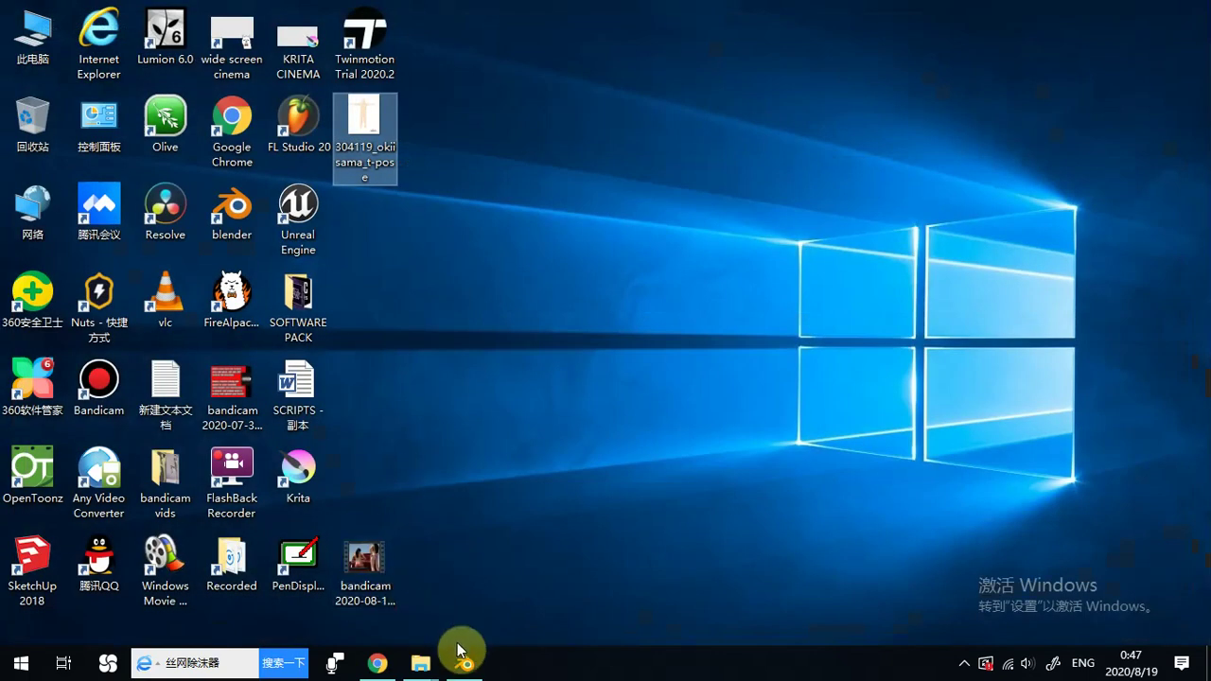
{"action": "left_click", "coordinate": [464, 663]}
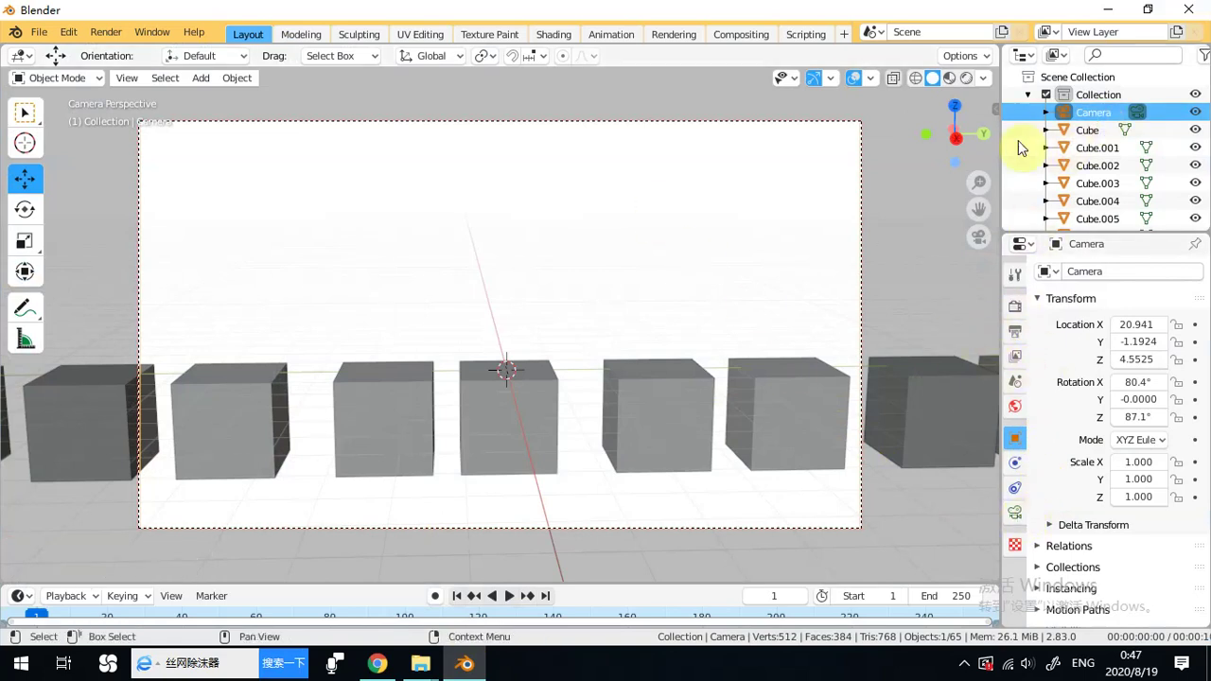
Enable and expand Background Images in the camera's data properties.
{"action": "left_click", "coordinate": [1017, 518]}
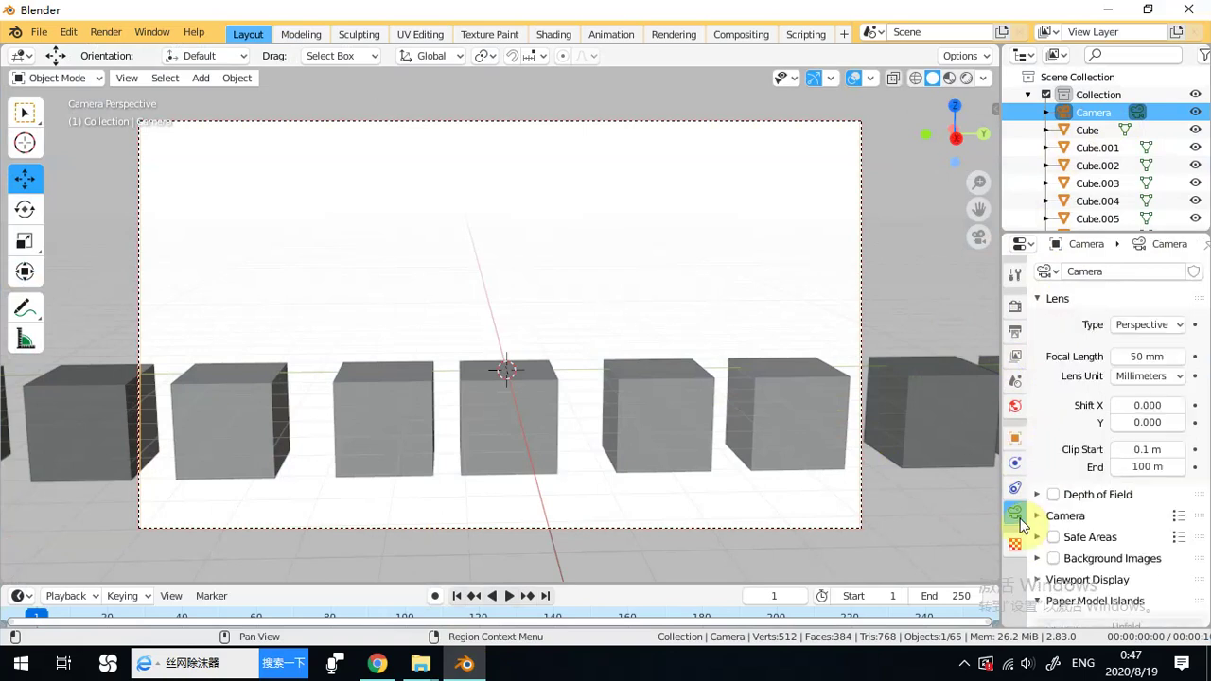
{"action": "left_click", "coordinate": [1014, 488]}
{"action": "left_click", "coordinate": [1014, 515]}
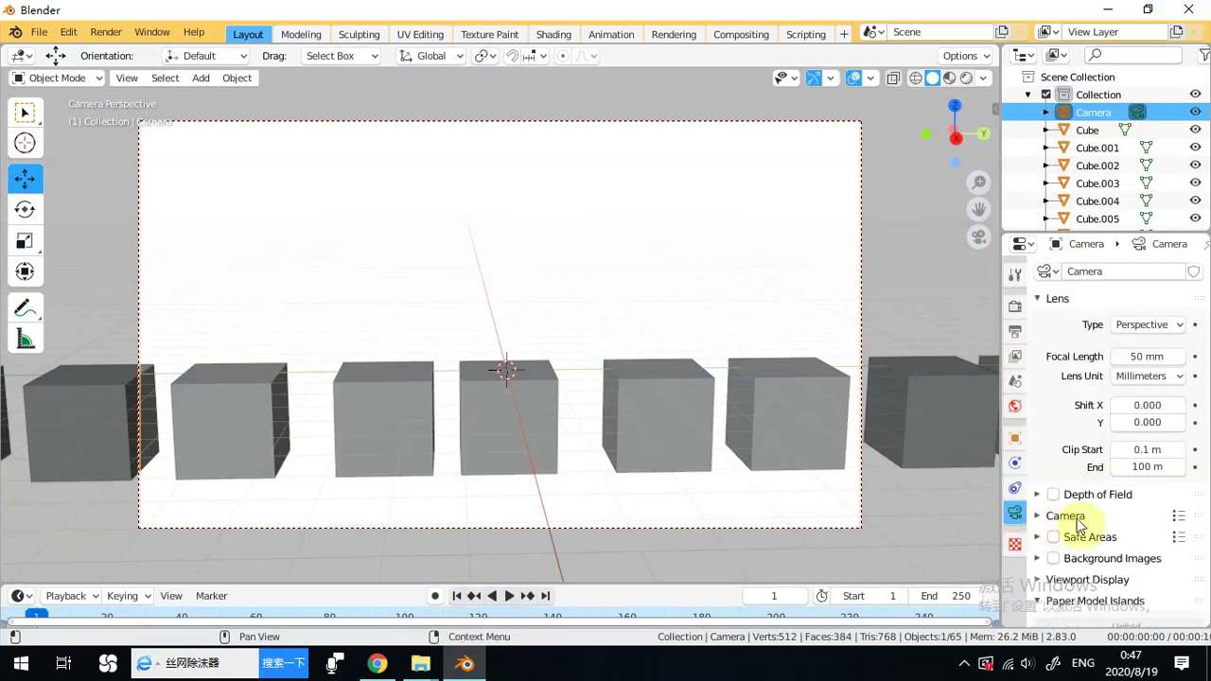
{"action": "scroll", "coordinate": [1056, 516], "scroll_direction": "down", "scroll_amount": 2}
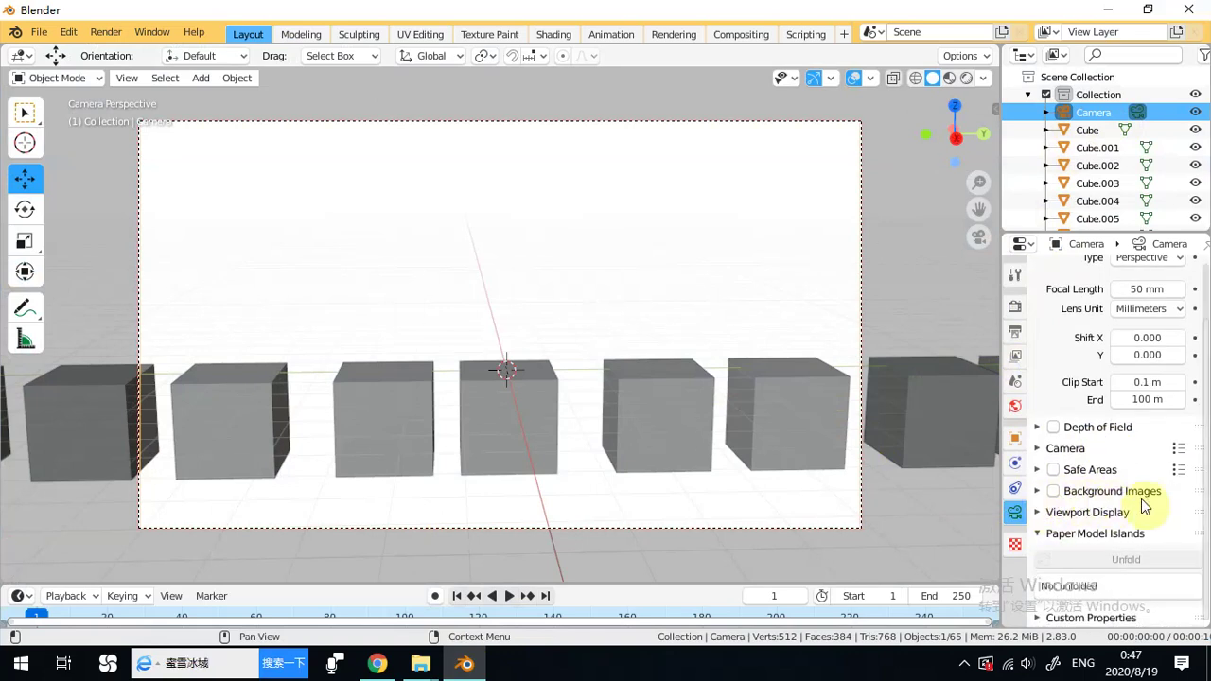
{"action": "left_click", "coordinate": [1038, 491]}
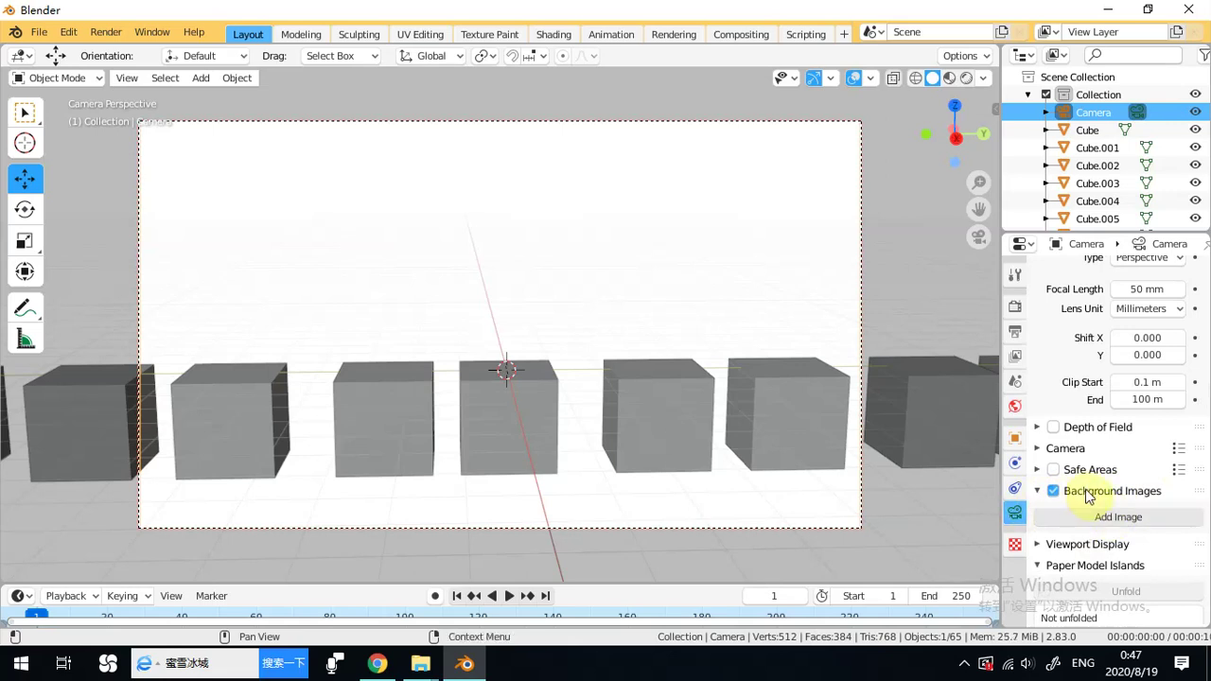
Add the Desktop's 304119_okiisama_t-pose.jpg as camera background, keeping 0.5 alpha and Stretch.
{"action": "left_click", "coordinate": [1151, 522]}
{"action": "scroll", "coordinate": [1143, 520], "scroll_direction": "down", "scroll_amount": 3}
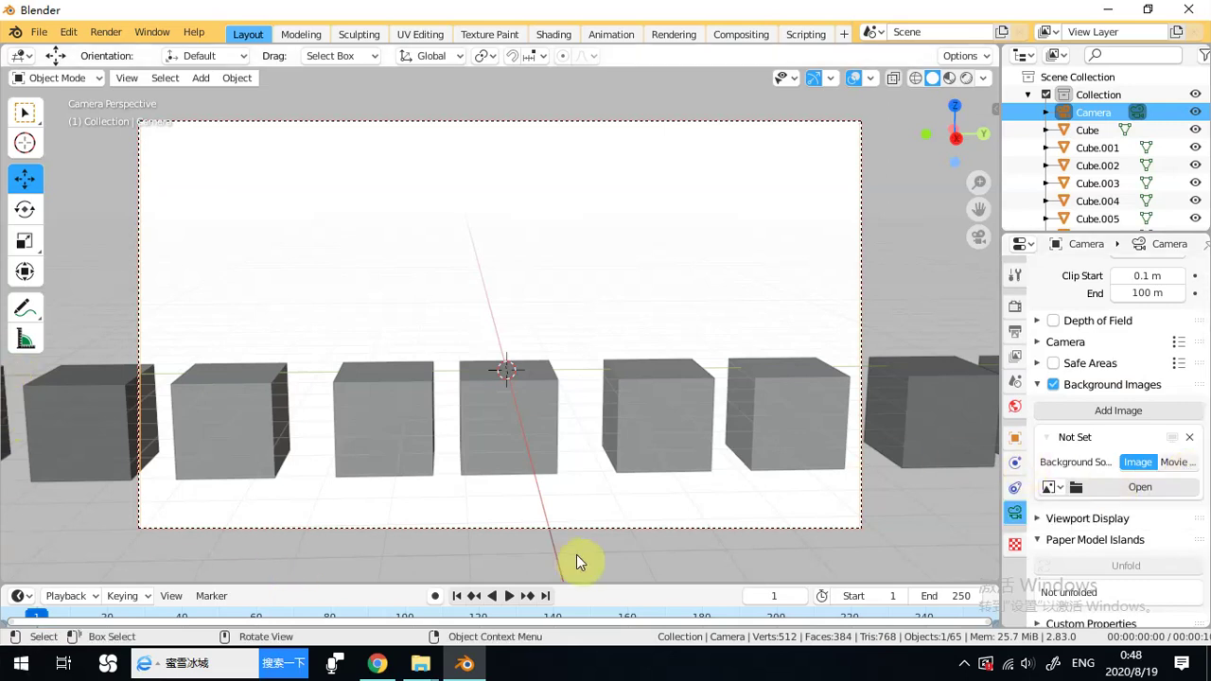
{"action": "left_click", "coordinate": [1127, 490]}
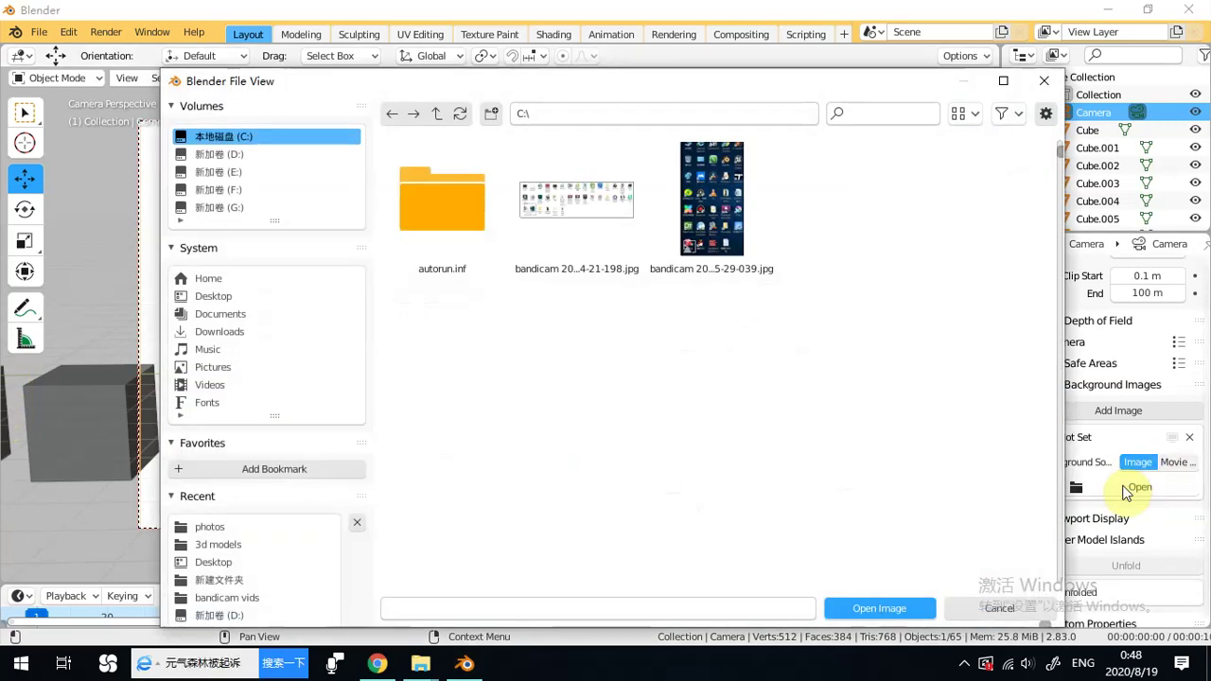
{"action": "left_click", "coordinate": [227, 297]}
{"action": "double_click", "coordinate": [711, 241]}
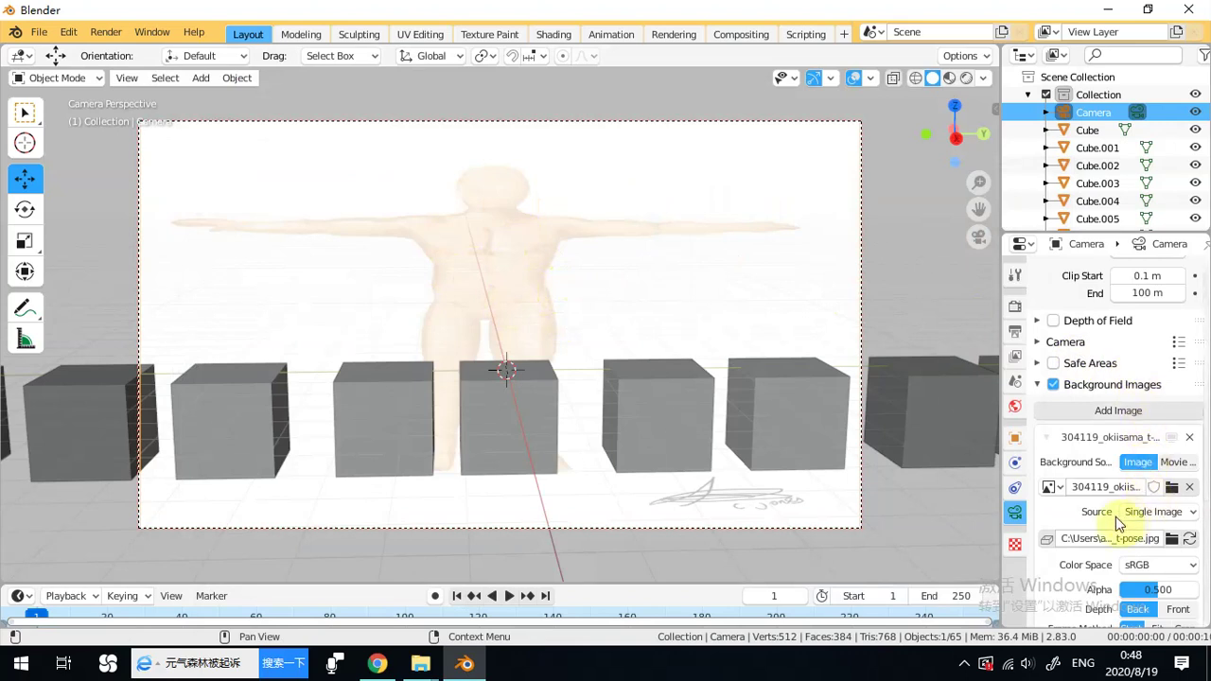
{"action": "scroll", "coordinate": [1097, 484], "scroll_direction": "down", "scroll_amount": 1}
{"action": "scroll", "coordinate": [1100, 482], "scroll_direction": "down", "scroll_amount": 1}
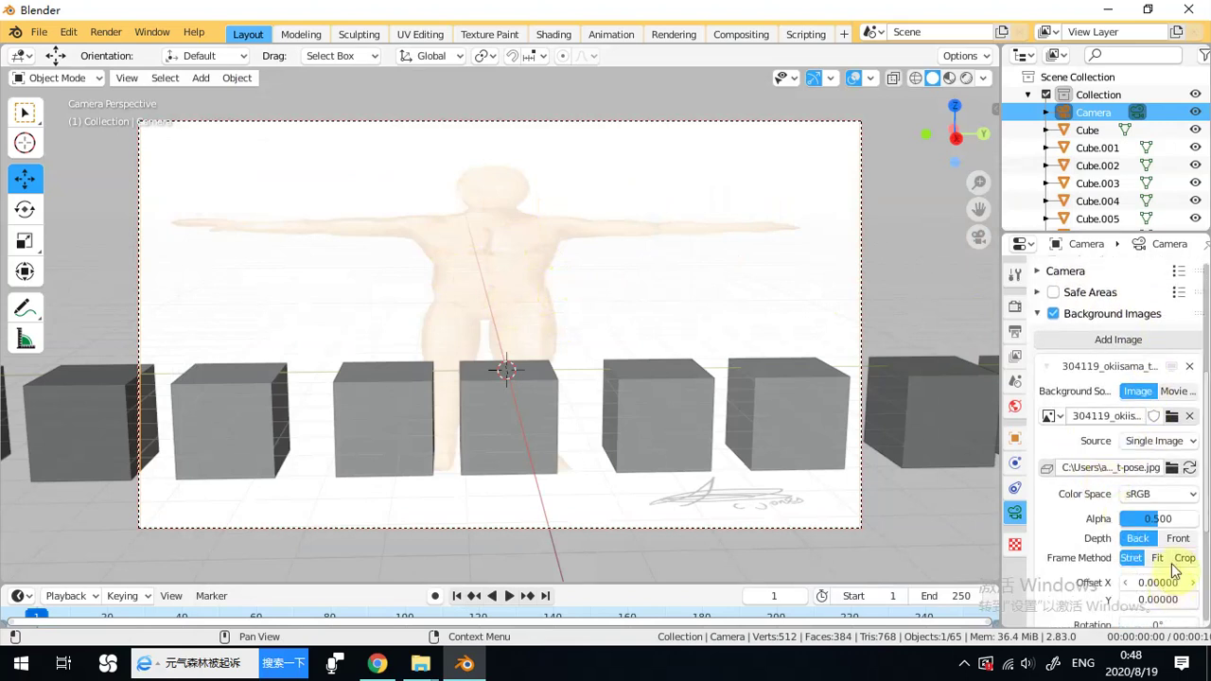
Set the background image alpha to 1.0 and Frame Method to Fit.
{"action": "left_click_drag", "start_coordinate": [1154, 519], "coordinate": [1194, 518]}
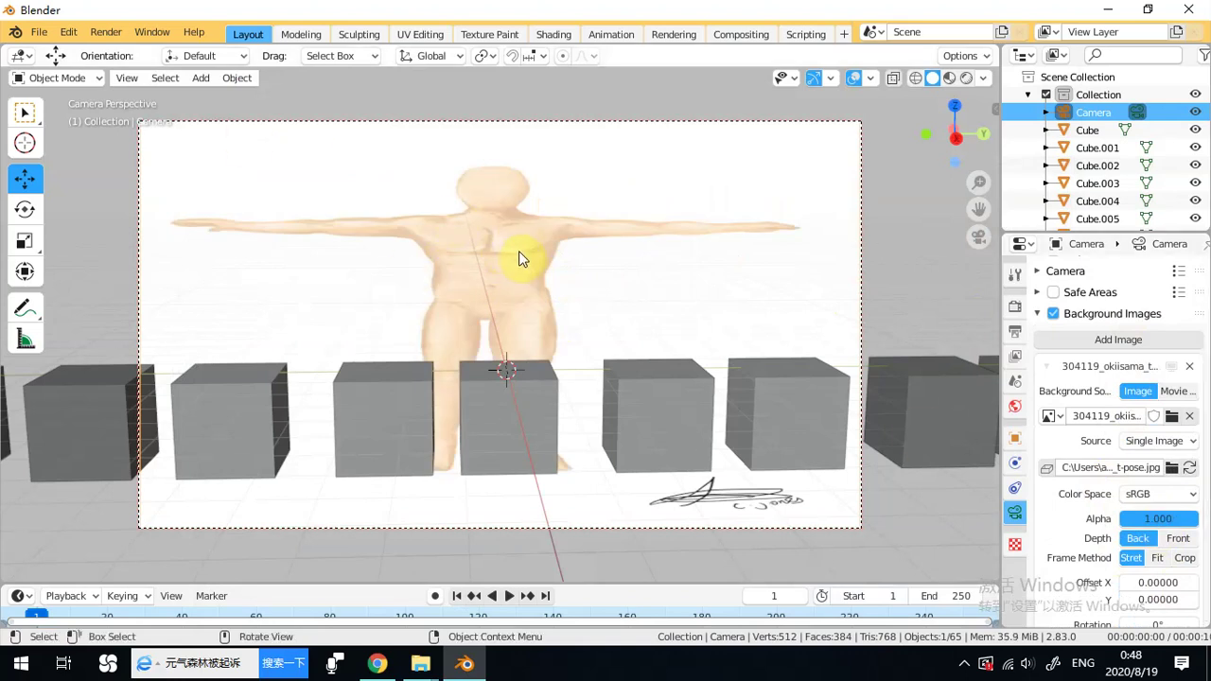
{"action": "left_click", "coordinate": [1156, 558]}
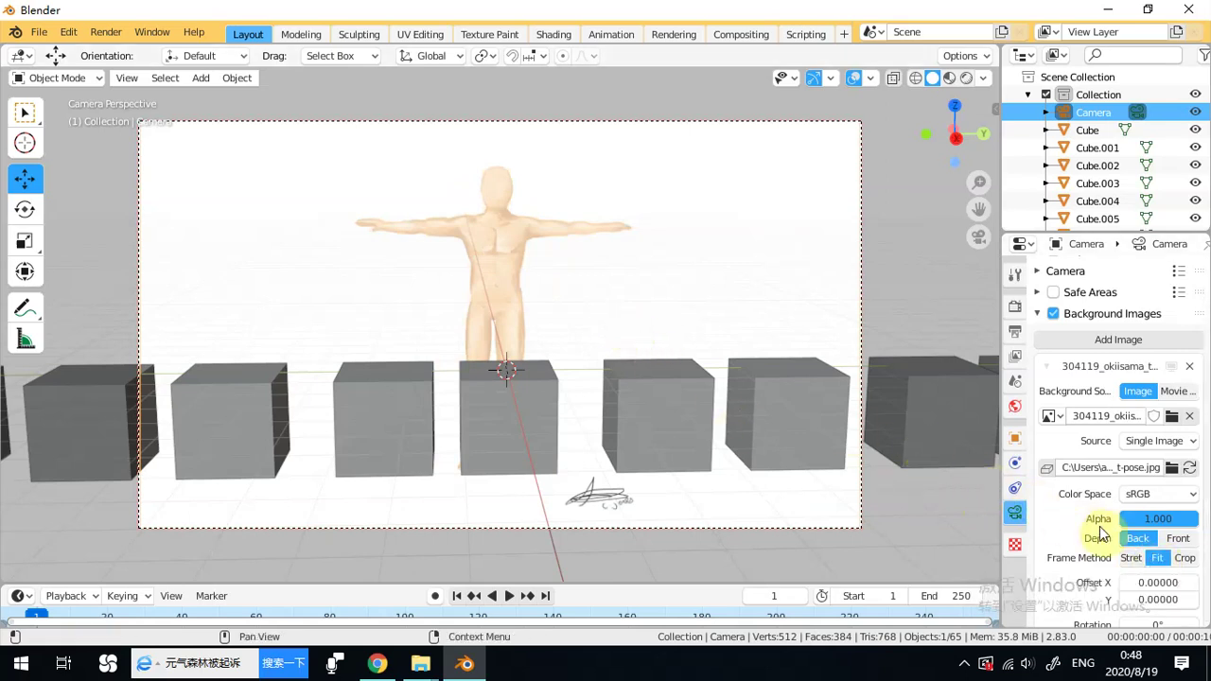
{"action": "left_click", "coordinate": [1185, 559]}
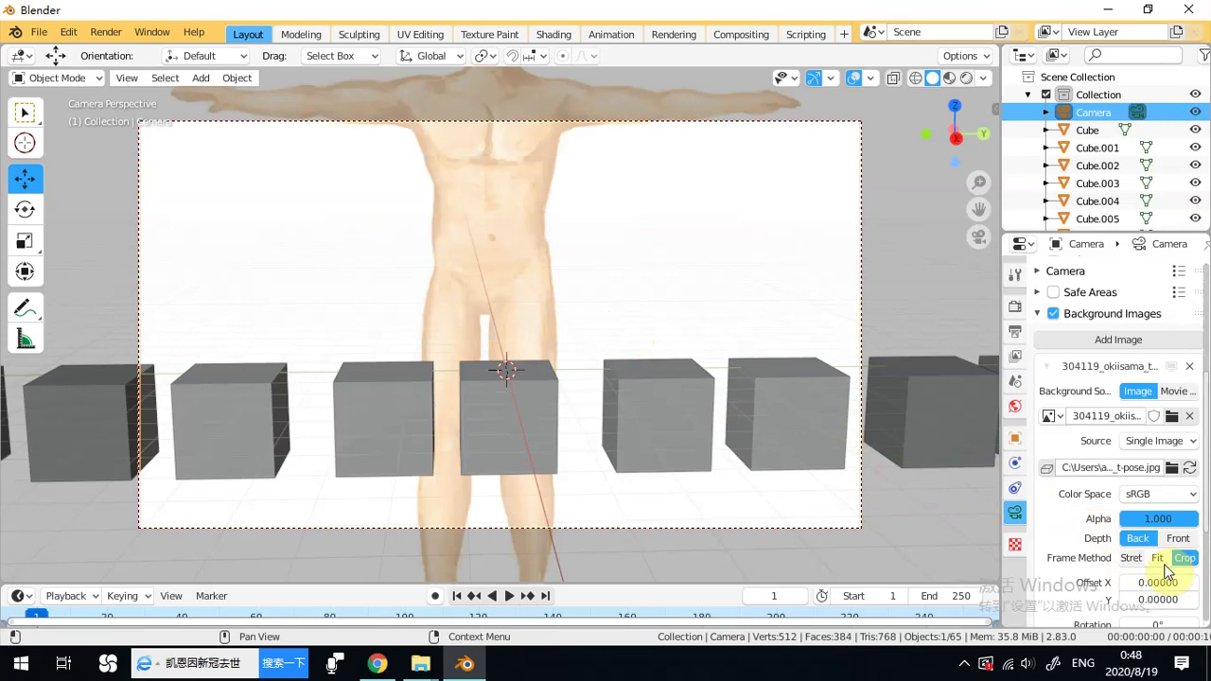
{"action": "left_click", "coordinate": [1162, 560]}
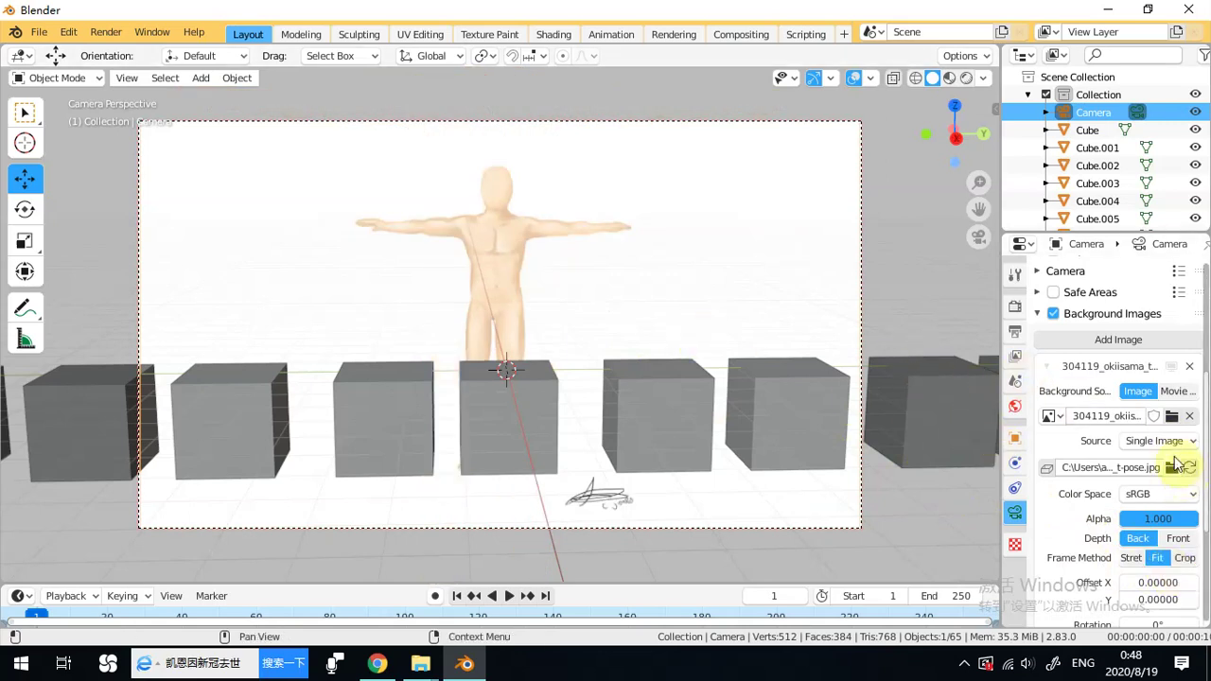
Adjust the background scale to 1.187 with offsets X -0.001 and Y -0.01.
{"action": "scroll", "coordinate": [1071, 490], "scroll_direction": "down", "scroll_amount": 3}
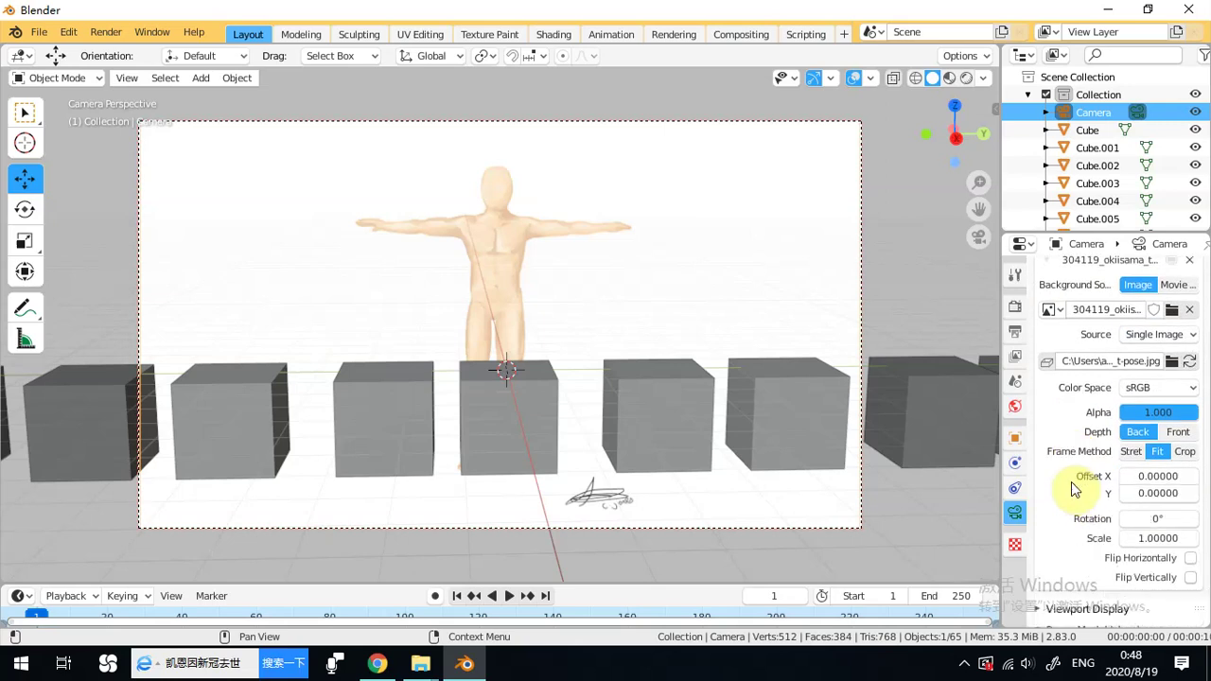
{"action": "left_click_drag", "start_coordinate": [1156, 535], "coordinate": [1194, 536]}
{"action": "mouse_move", "coordinate": [1158, 492]}
{"action": "left_mouse_down"}
{"action": "mouse_move", "coordinate": [1142, 493]}
{"action": "mouse_move", "coordinate": [1155, 492]}
{"action": "left_mouse_up"}
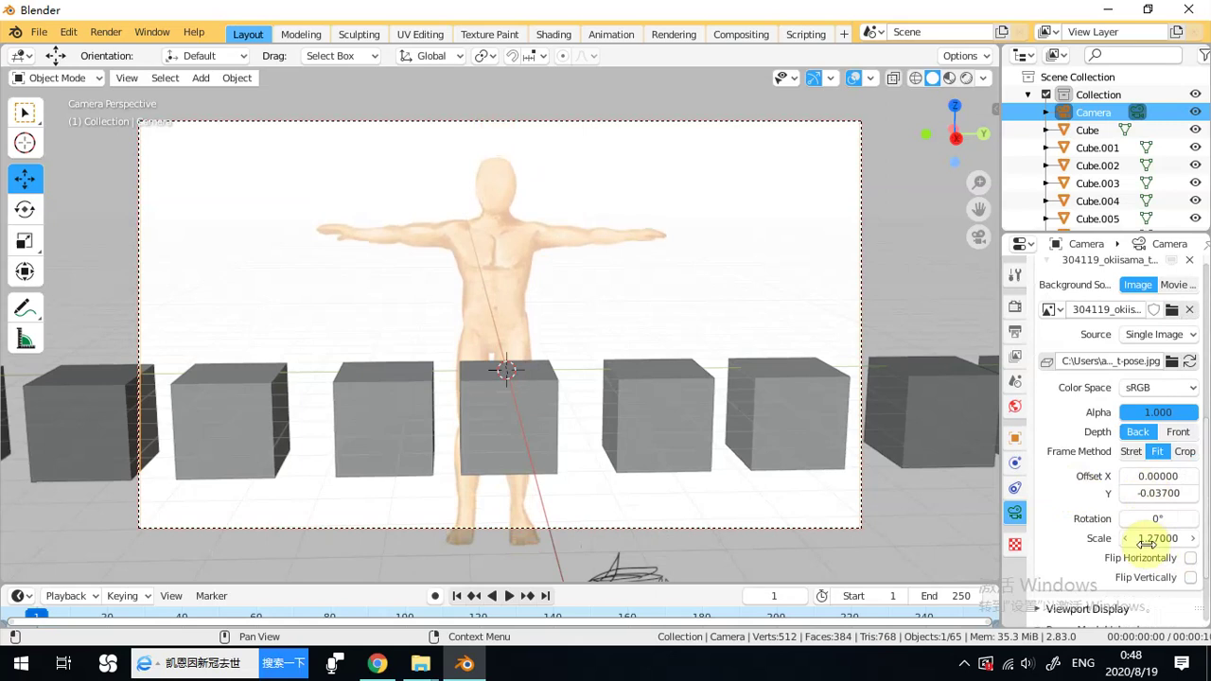
{"action": "mouse_move", "coordinate": [1157, 538]}
{"action": "left_mouse_down"}
{"action": "mouse_move", "coordinate": [1177, 538]}
{"action": "mouse_move", "coordinate": [1156, 538]}
{"action": "left_mouse_up"}
{"action": "left_click_drag", "start_coordinate": [1158, 476], "coordinate": [1176, 492]}
{"action": "left_click_drag", "start_coordinate": [1157, 539], "coordinate": [1145, 538]}
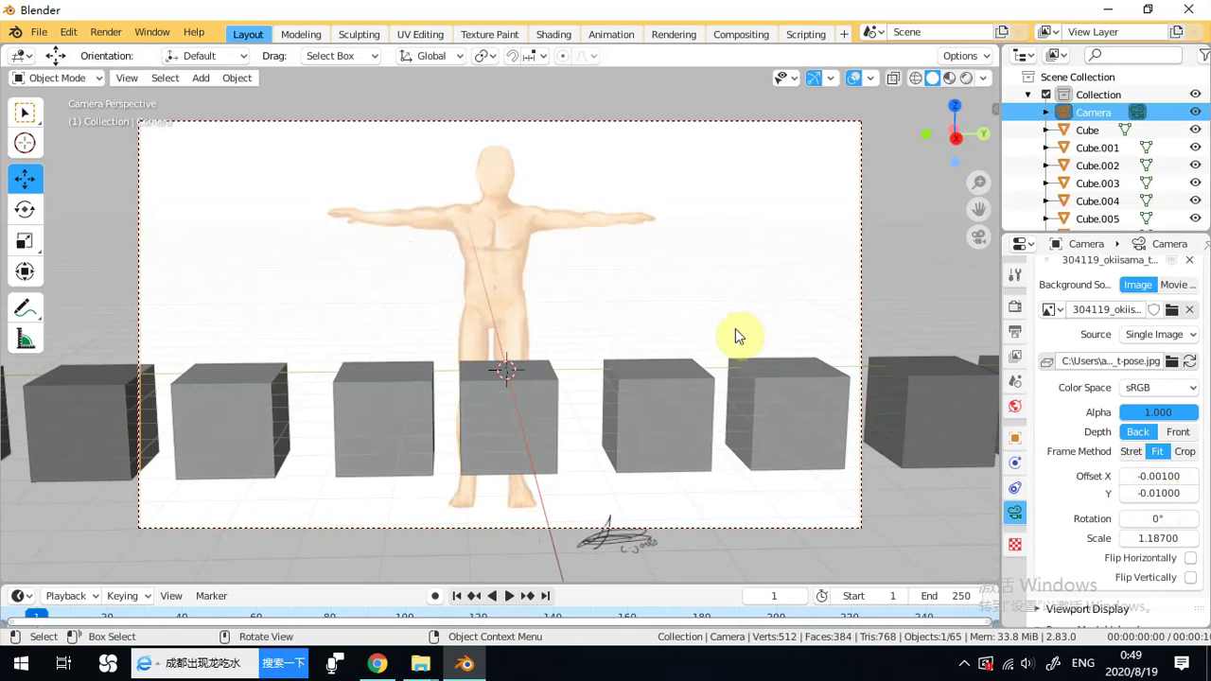
{"action": "mouse_move", "coordinate": [678, 317]}
{"action": "middle_mouse_down"}
{"action": "mouse_move", "coordinate": [725, 313]}
{"action": "mouse_move", "coordinate": [627, 318]}
{"action": "mouse_move", "coordinate": [686, 320]}
{"action": "mouse_move", "coordinate": [709, 300]}
{"action": "mouse_move", "coordinate": [681, 301]}
{"action": "middle_mouse_up"}
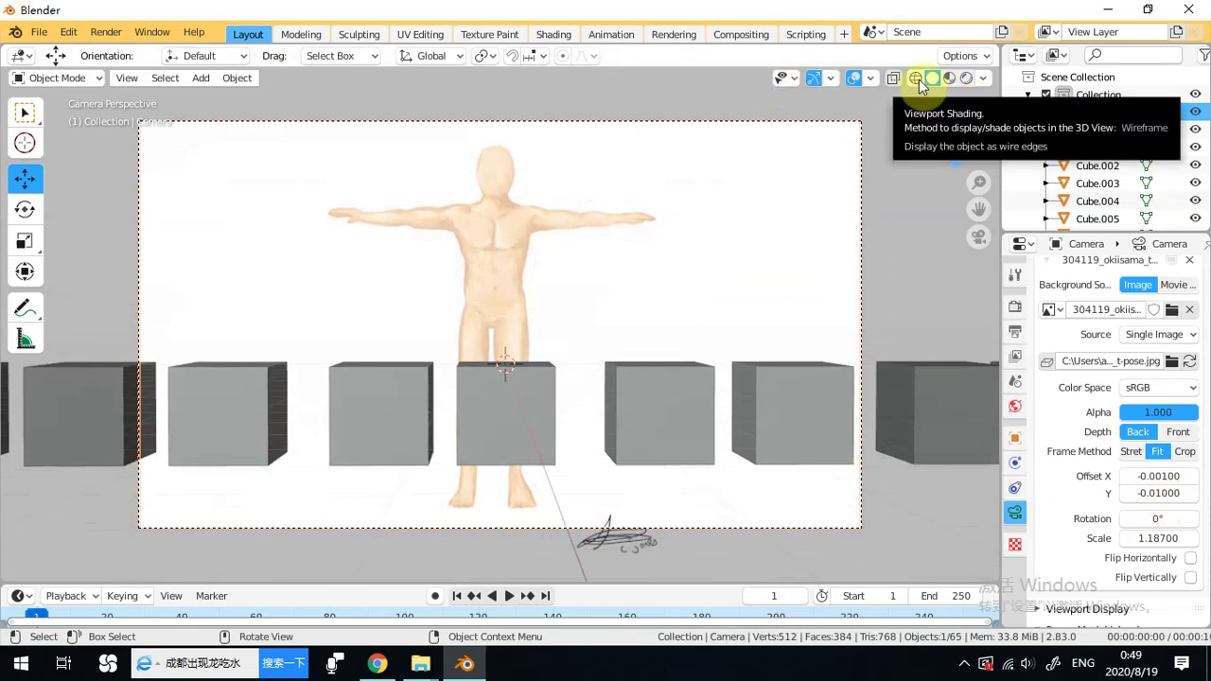
Compare Wireframe and Solid shading on the cube row, toggling X-Ray in each.
{"action": "left_click", "coordinate": [918, 78]}
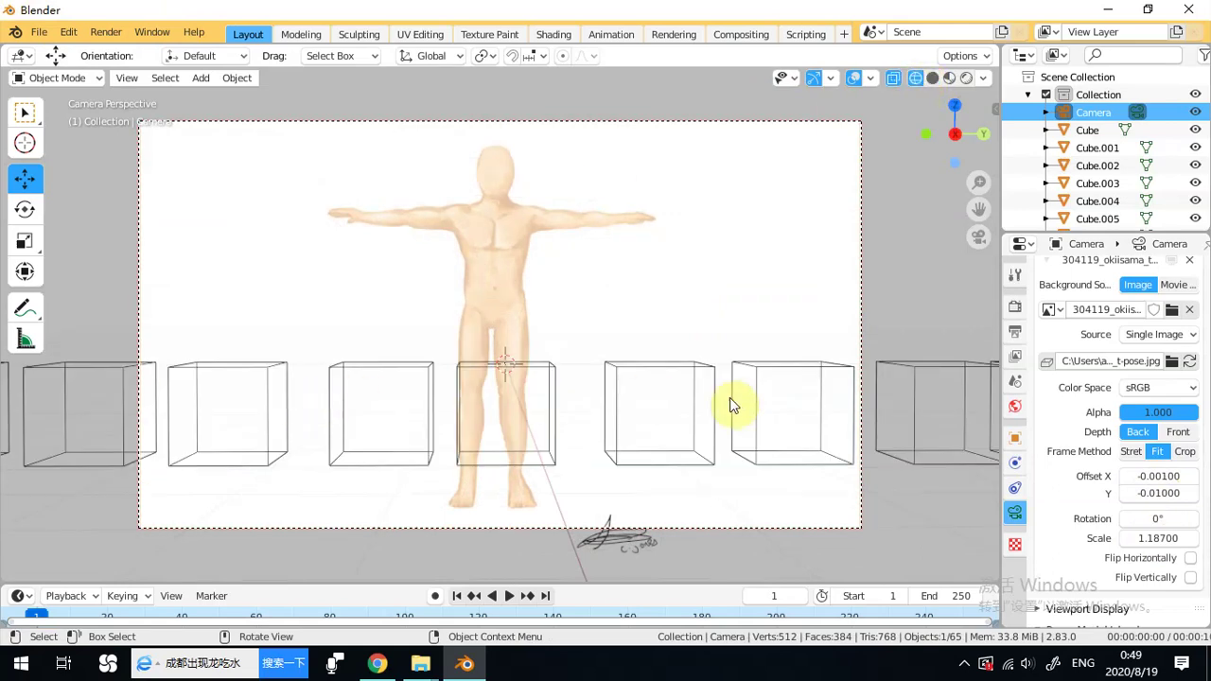
{"action": "left_click", "coordinate": [893, 79]}
{"action": "middle_click_drag", "start_coordinate": [602, 315], "coordinate": [624, 352]}
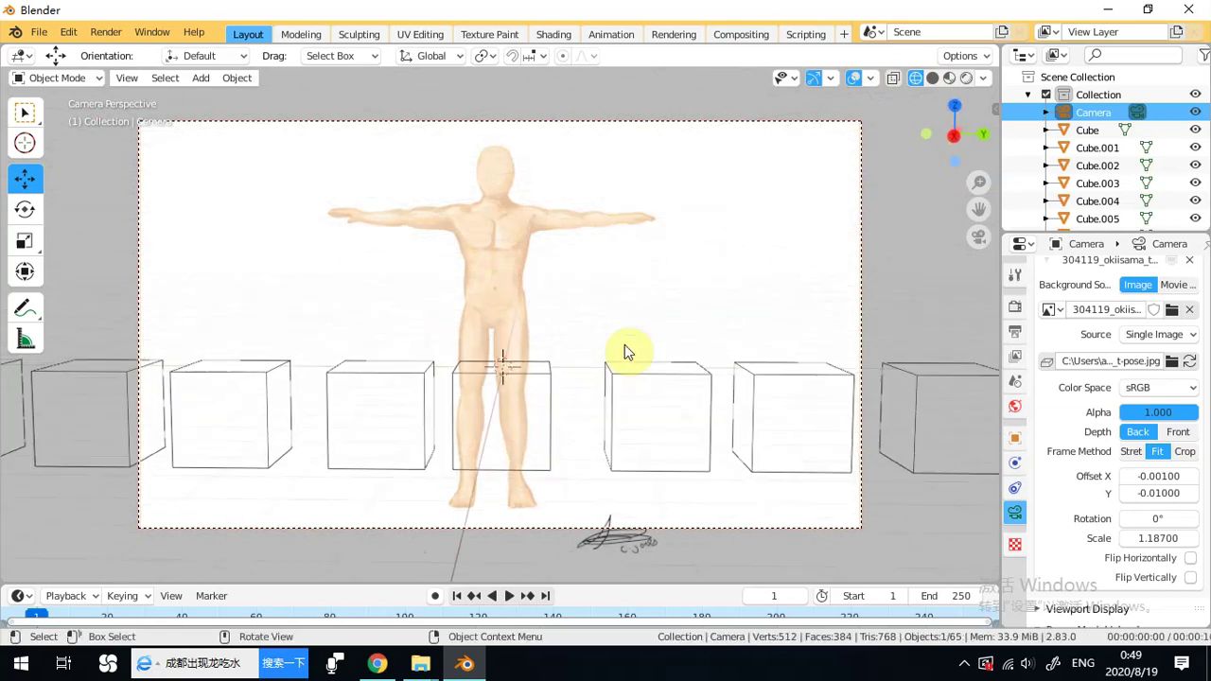
{"action": "left_click", "coordinate": [931, 78]}
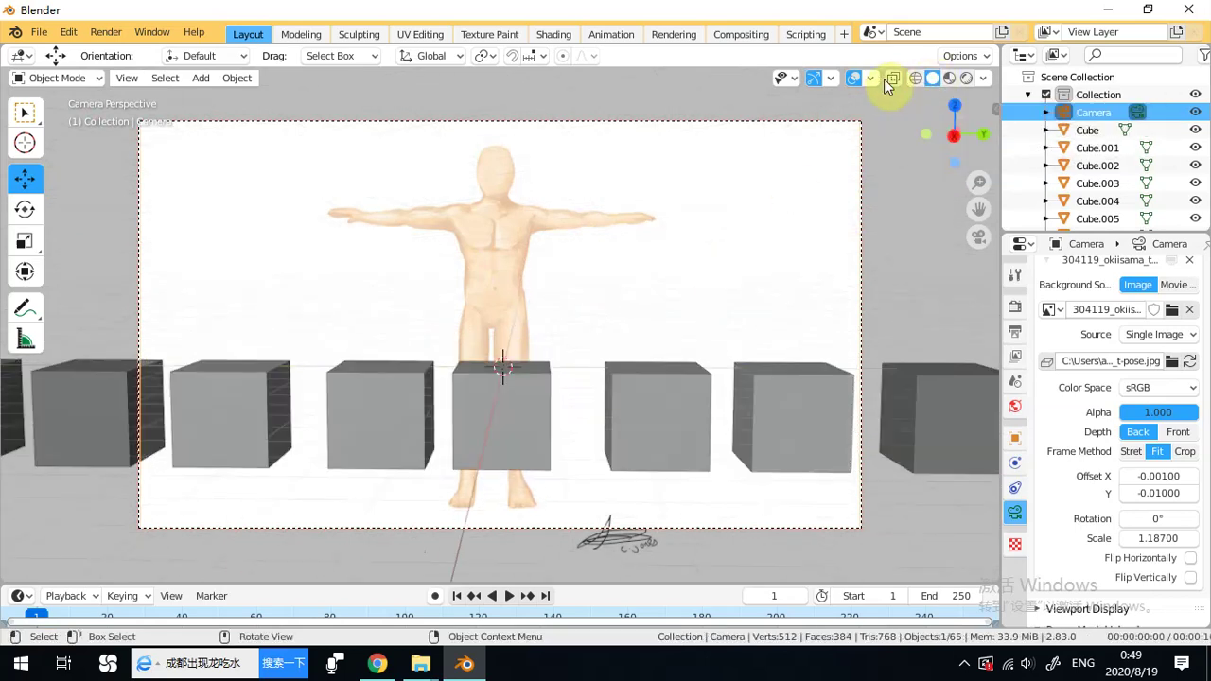
{"action": "left_click", "coordinate": [892, 80]}
{"action": "mouse_move", "coordinate": [596, 467]}
{"action": "middle_mouse_down"}
{"action": "mouse_move", "coordinate": [691, 435]}
{"action": "mouse_move", "coordinate": [641, 428]}
{"action": "mouse_move", "coordinate": [661, 461]}
{"action": "mouse_move", "coordinate": [635, 437]}
{"action": "mouse_move", "coordinate": [656, 405]}
{"action": "middle_mouse_up"}
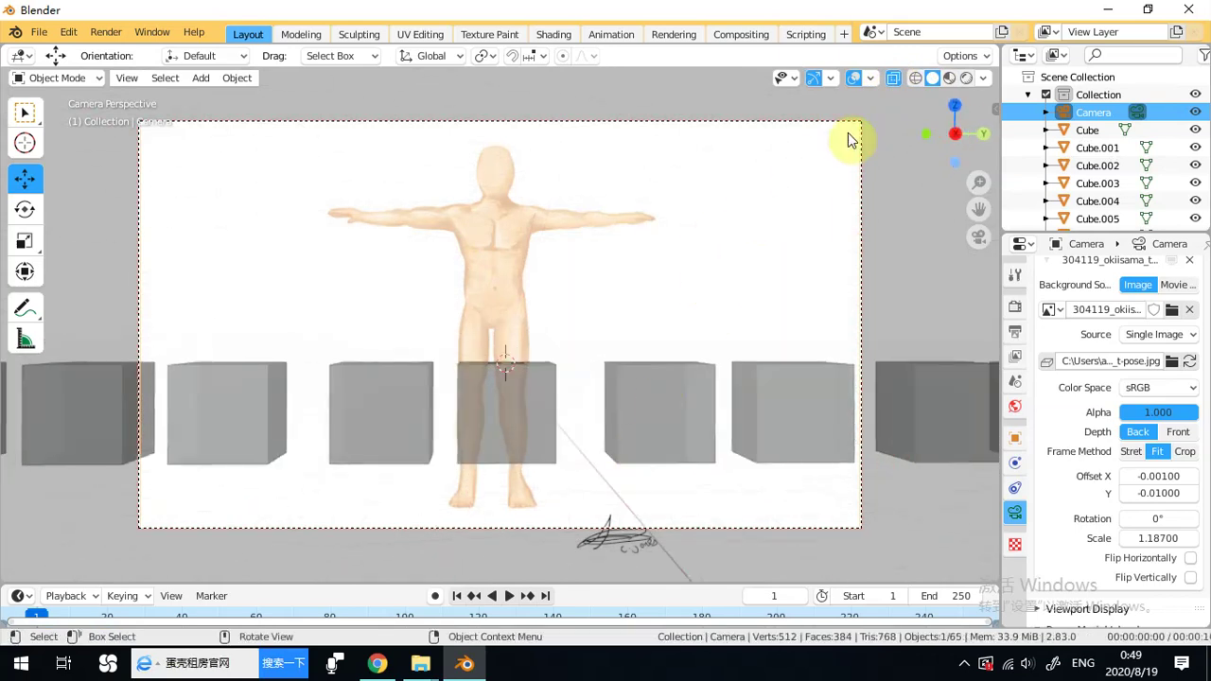
Preview the cubes in Material Preview and Rendered shading from several angles.
{"action": "left_click", "coordinate": [948, 78]}
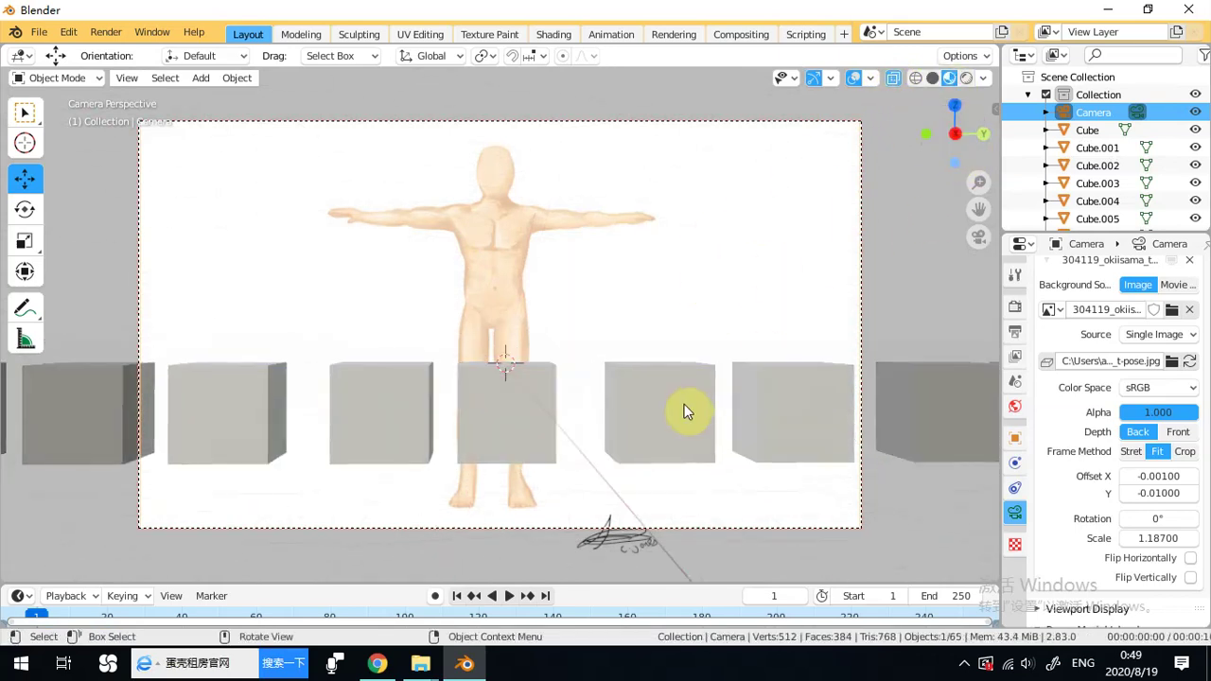
{"action": "left_click", "coordinate": [966, 78]}
{"action": "middle_click_drag", "start_coordinate": [792, 343], "coordinate": [728, 369]}
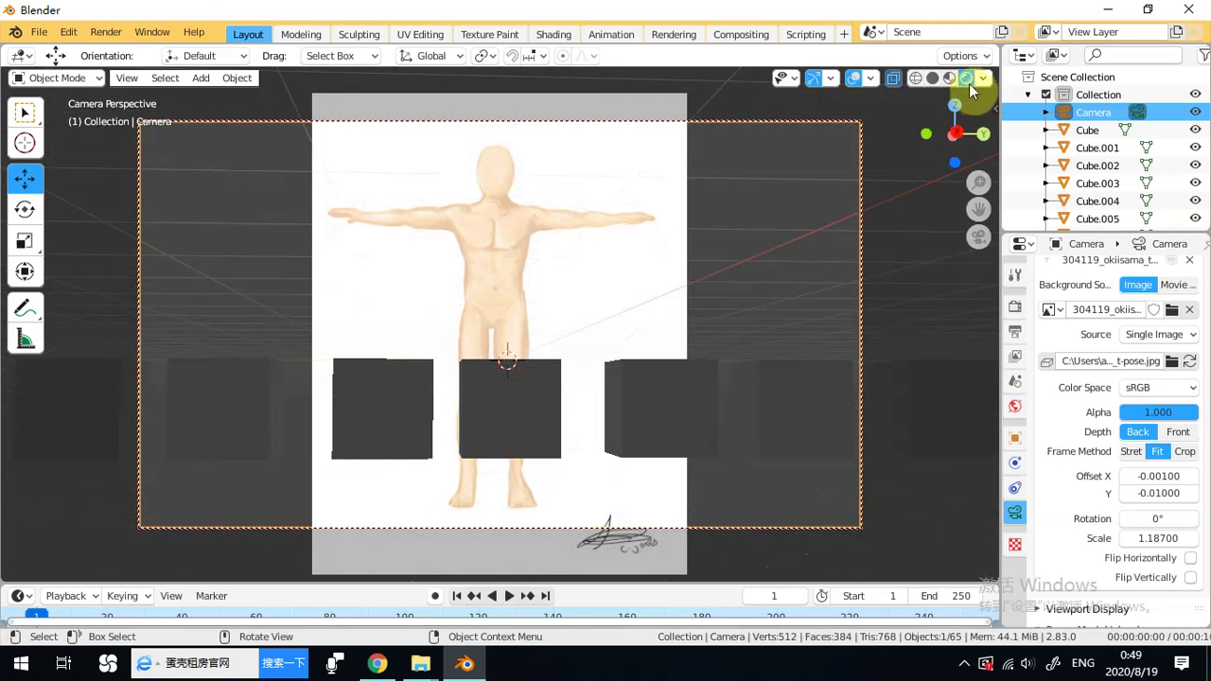
{"action": "left_click", "coordinate": [951, 78]}
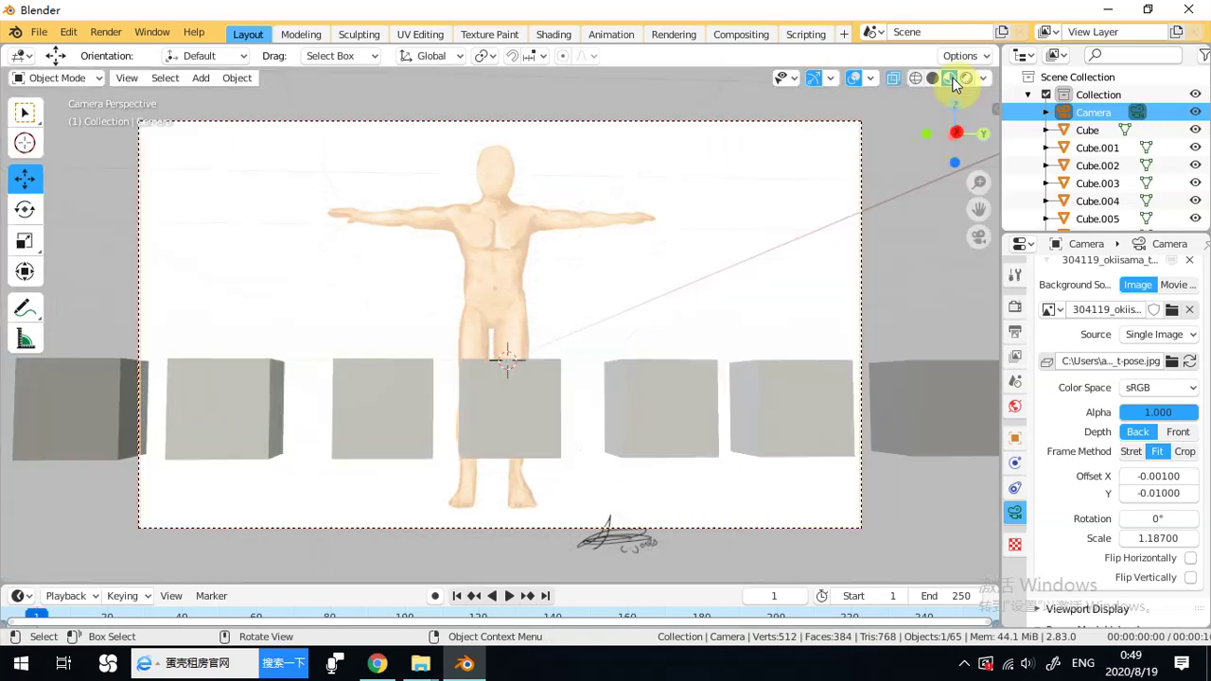
{"action": "middle_click_drag", "start_coordinate": [589, 397], "coordinate": [644, 364]}
{"action": "middle_click_drag", "start_coordinate": [683, 271], "coordinate": [588, 345]}
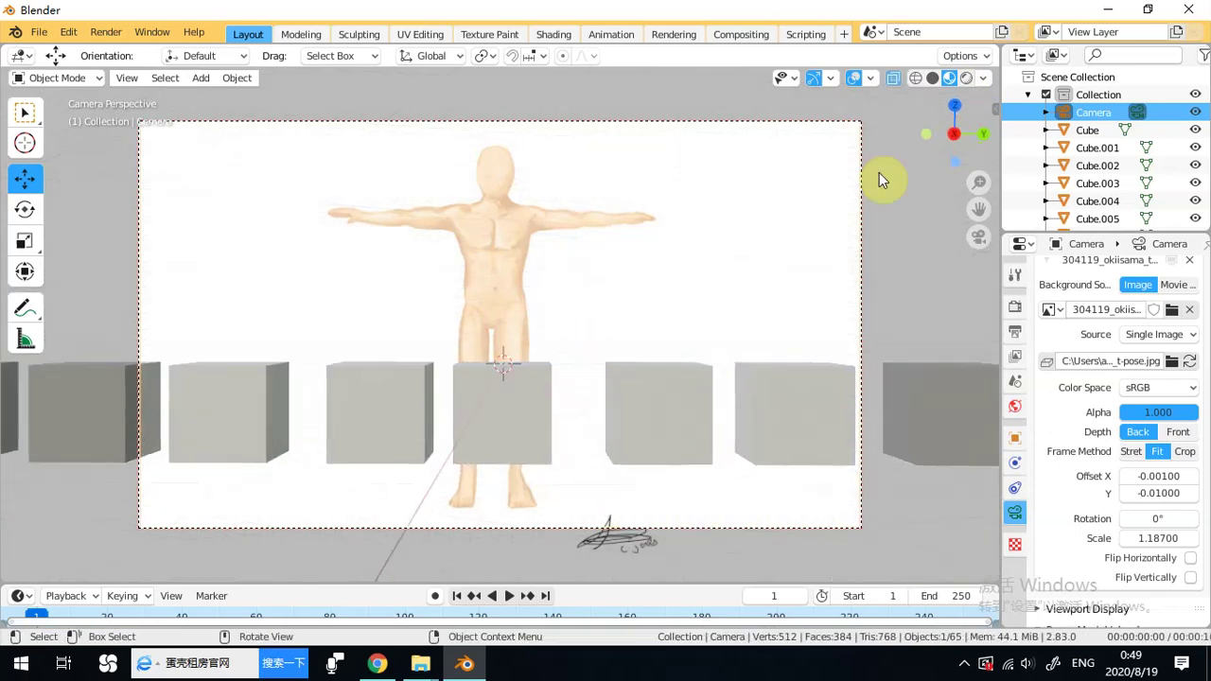
{"action": "left_click", "coordinate": [965, 78]}
{"action": "mouse_move", "coordinate": [622, 382]}
{"action": "middle_mouse_down"}
{"action": "mouse_move", "coordinate": [724, 408]}
{"action": "mouse_move", "coordinate": [527, 302]}
{"action": "mouse_move", "coordinate": [585, 367]}
{"action": "middle_mouse_up"}
{"action": "left_click", "coordinate": [950, 80]}
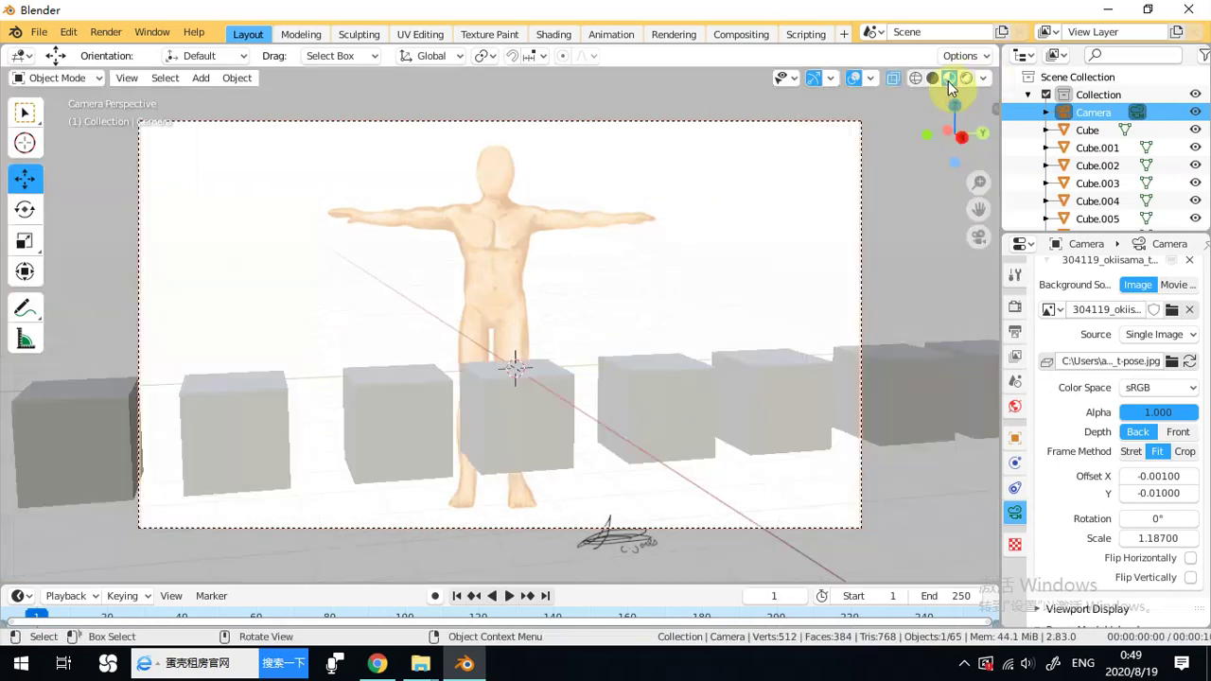
{"action": "middle_click_drag", "start_coordinate": [654, 387], "coordinate": [600, 374]}
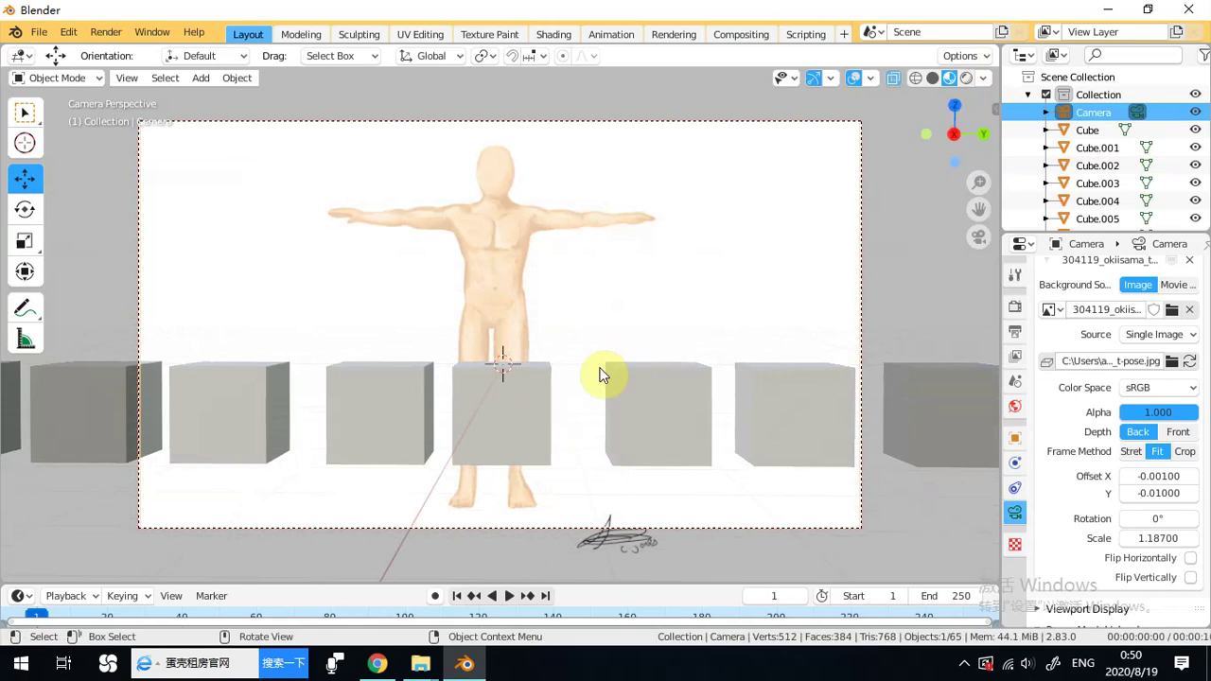
Settle on Solid shading with X-Ray on so the reference shows through the cubes.
{"action": "left_click", "coordinate": [933, 79]}
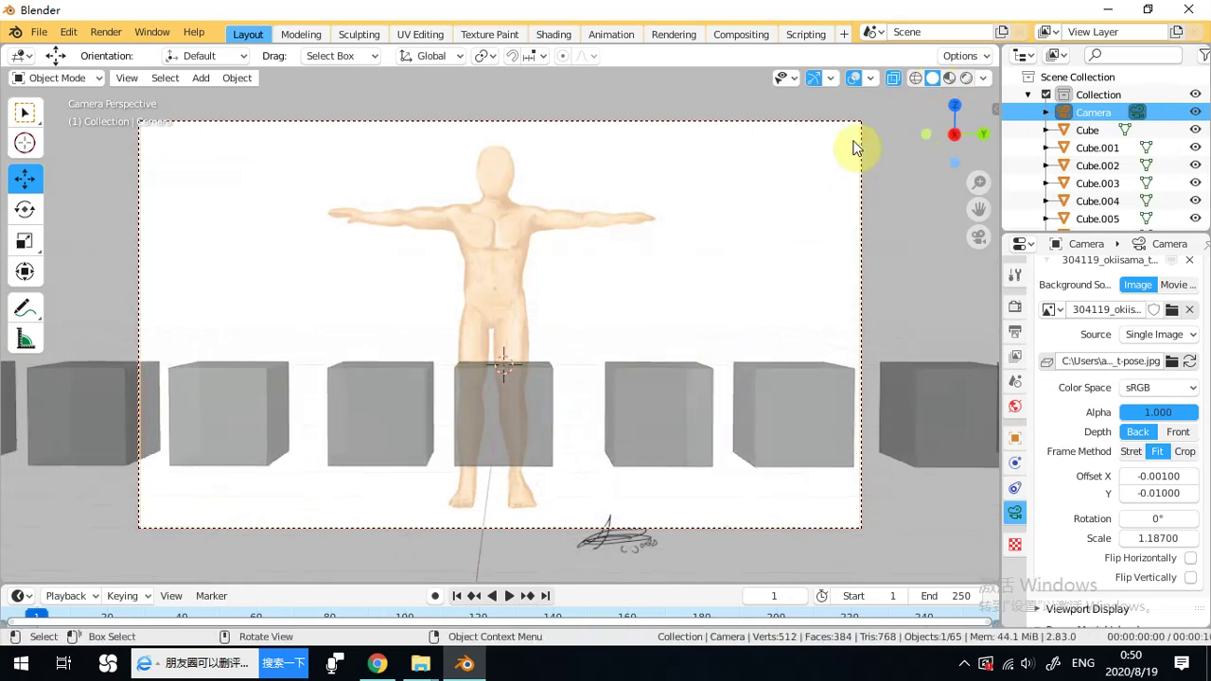
{"action": "left_click", "coordinate": [893, 80]}
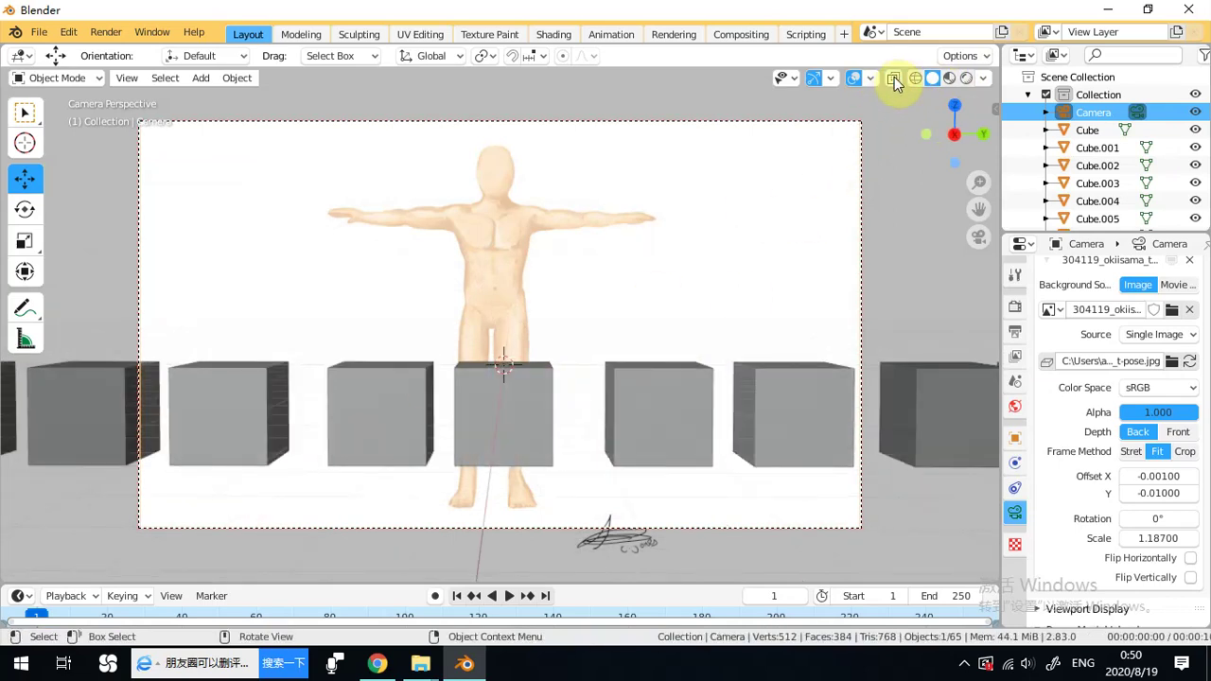
{"action": "left_click", "coordinate": [894, 81]}
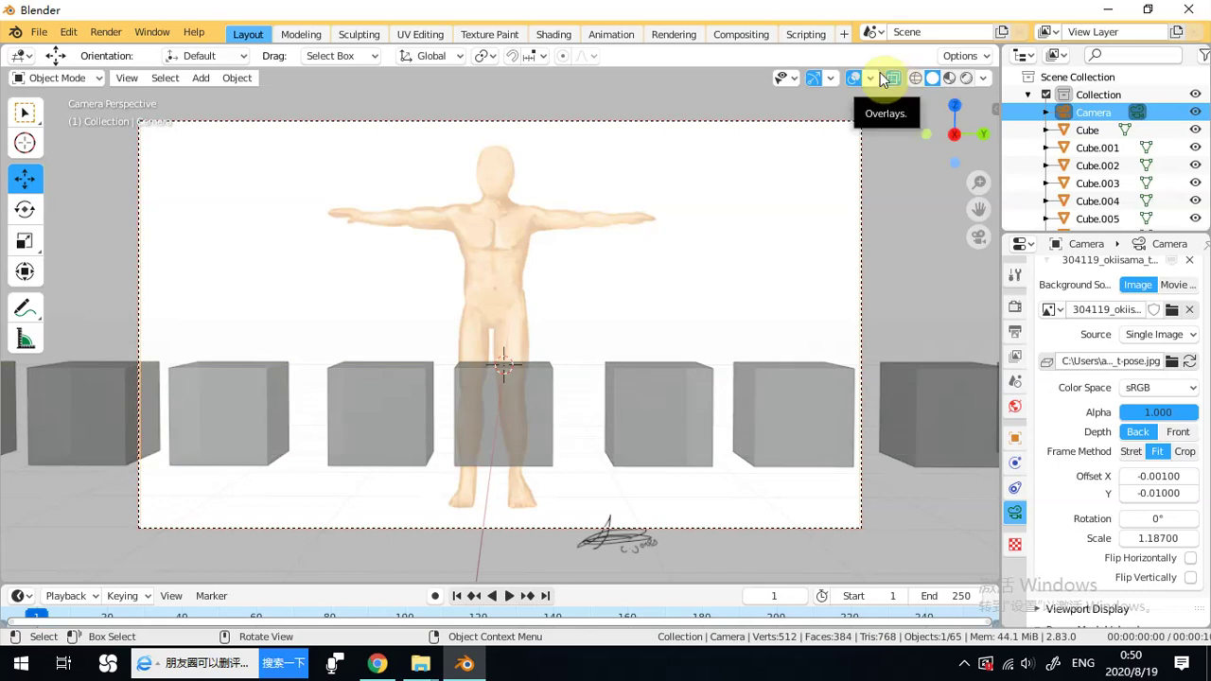
{"action": "left_click", "coordinate": [914, 77]}
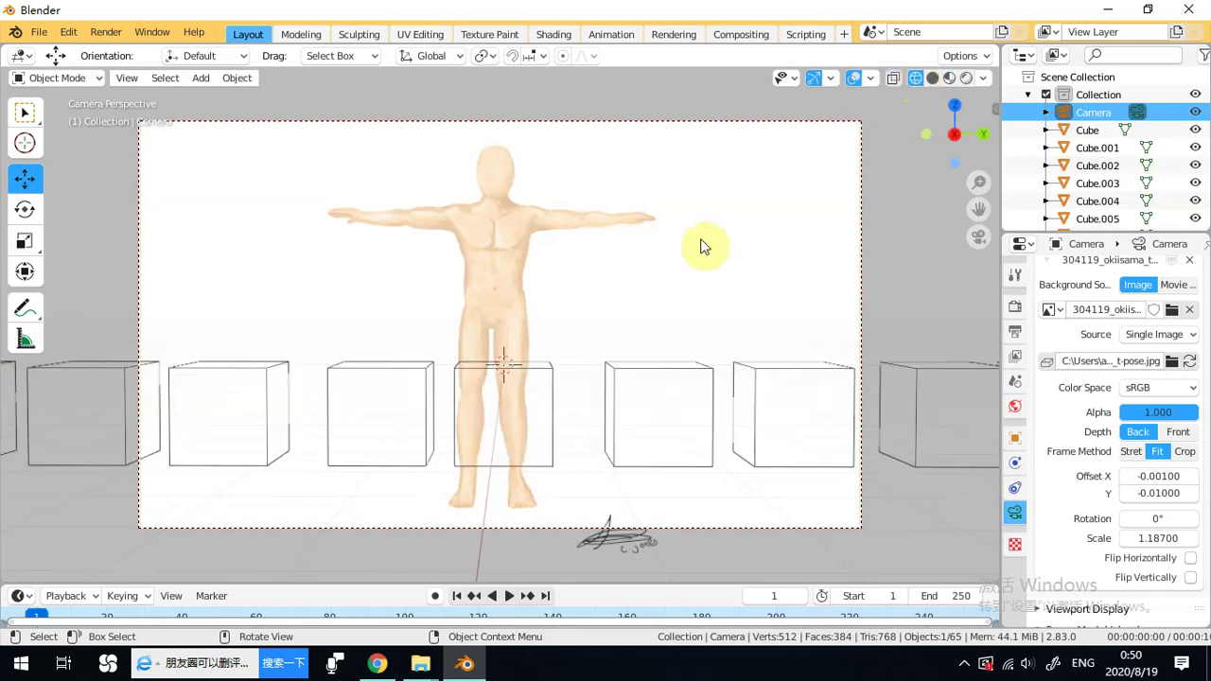
{"action": "left_click", "coordinate": [895, 80]}
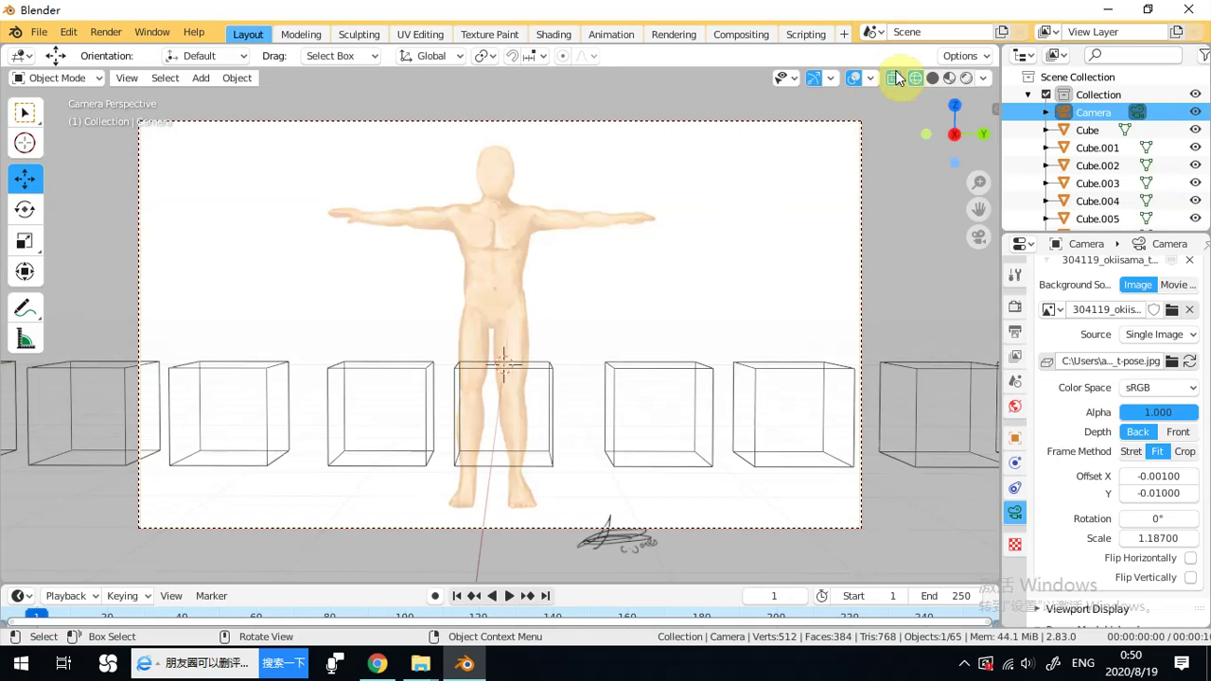
{"action": "middle_click_drag", "start_coordinate": [608, 336], "coordinate": [509, 327]}
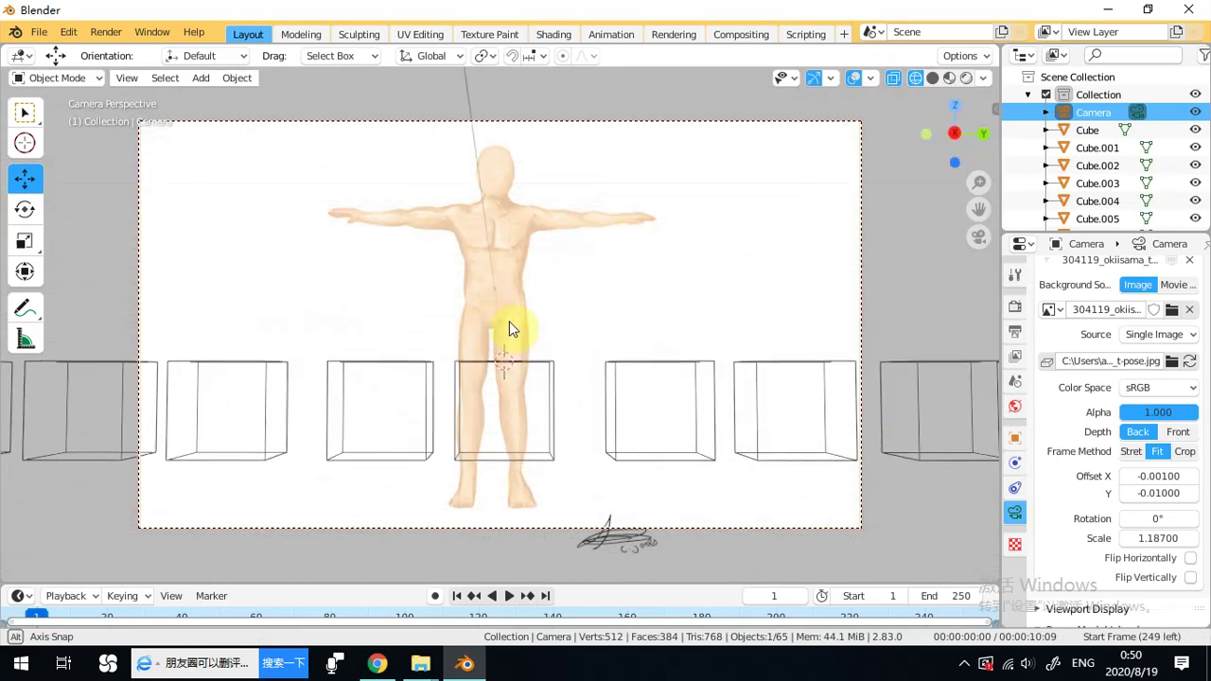
{"action": "left_click", "coordinate": [949, 78]}
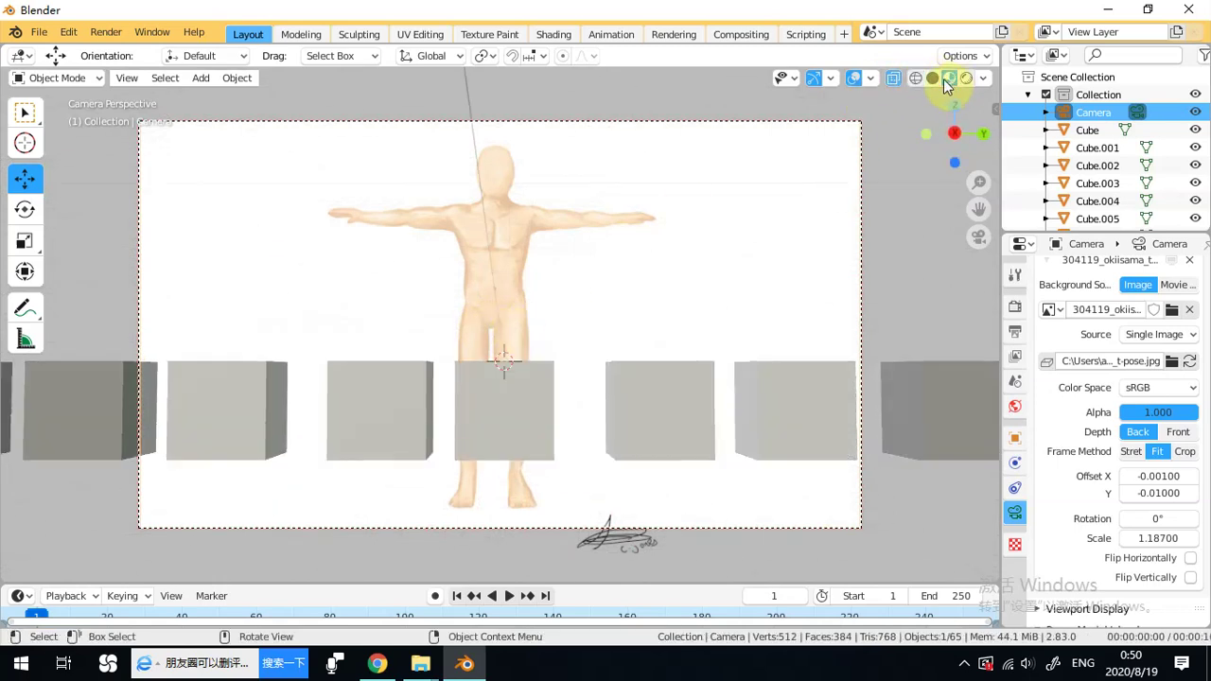
{"action": "left_click", "coordinate": [892, 79]}
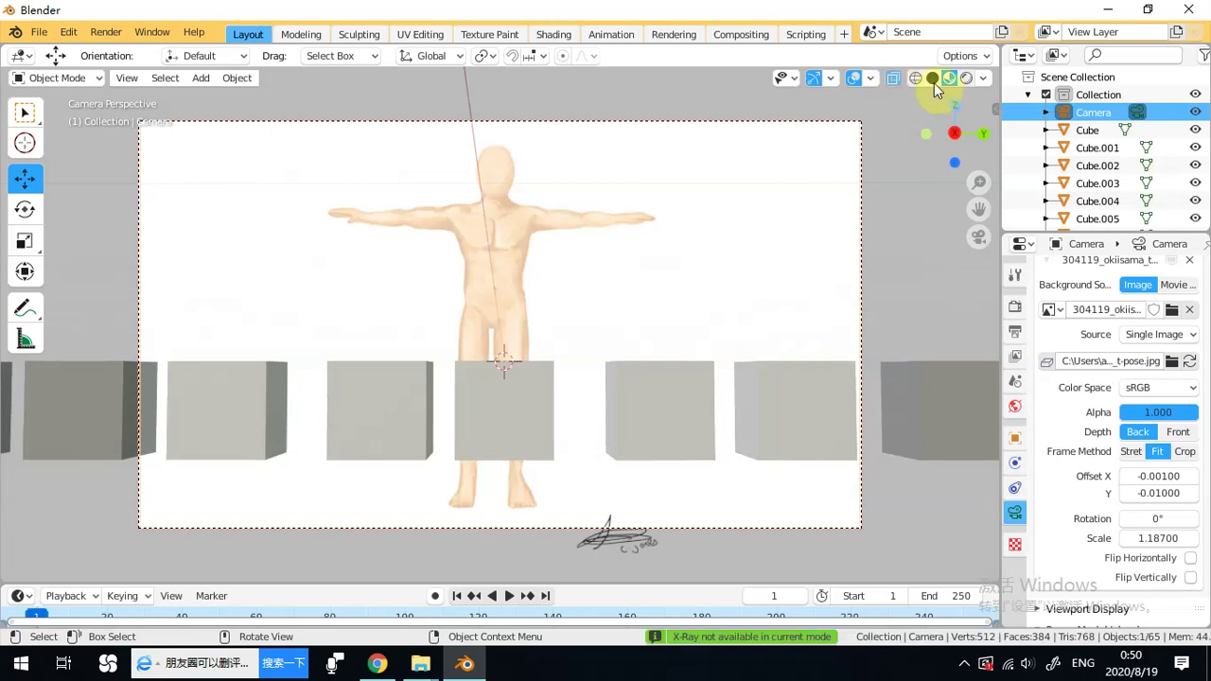
{"action": "left_click", "coordinate": [931, 78]}
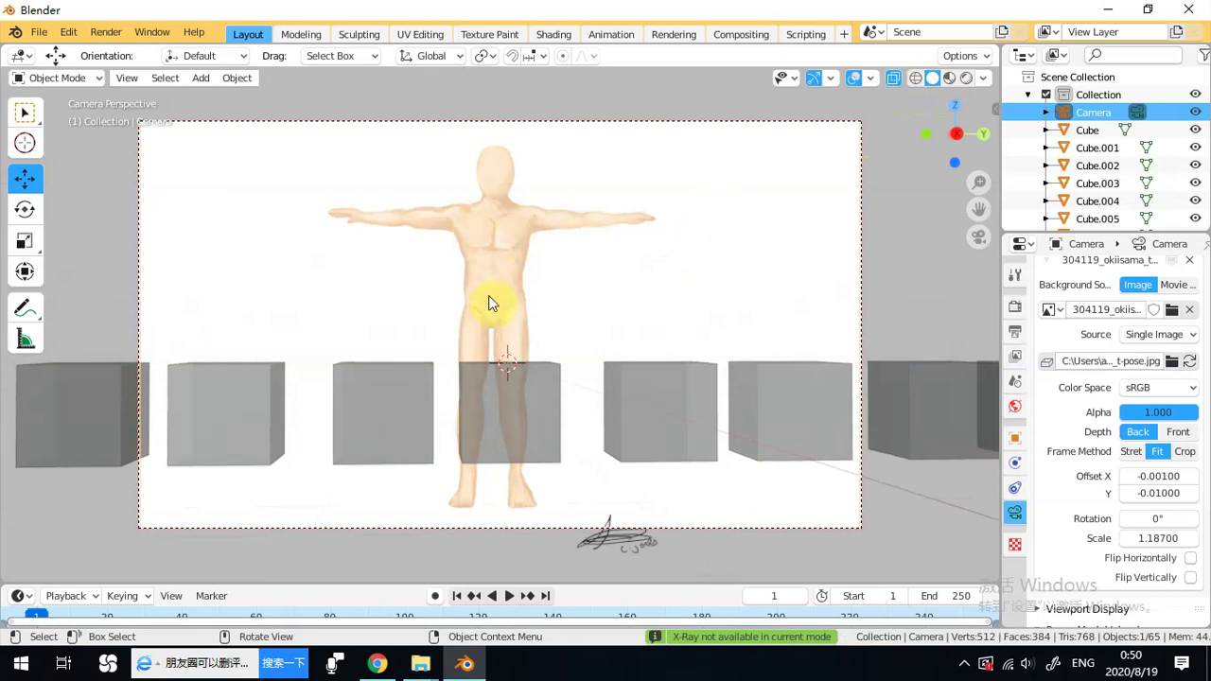
{"action": "middle_click_drag", "start_coordinate": [531, 386], "coordinate": [508, 395]}
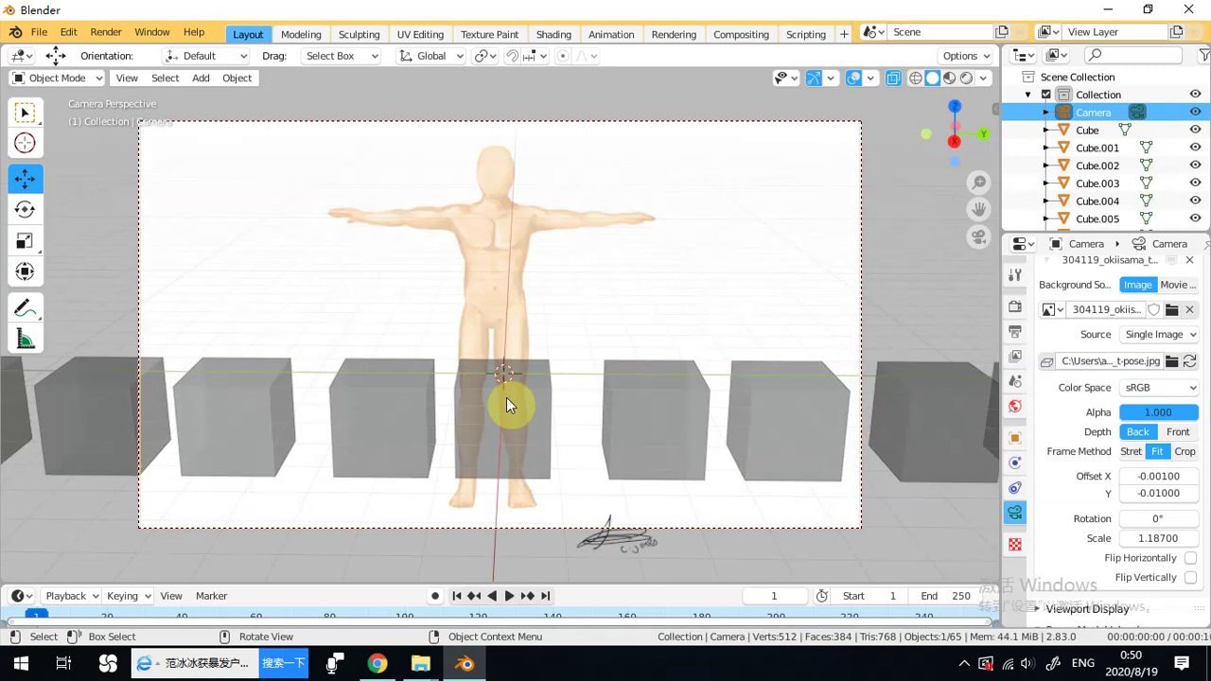
Cycle the gizmo's orthographic views, then look through the scene camera at the T-pose reference.
{"action": "left_click", "coordinate": [928, 136]}
{"action": "left_click", "coordinate": [928, 136]}
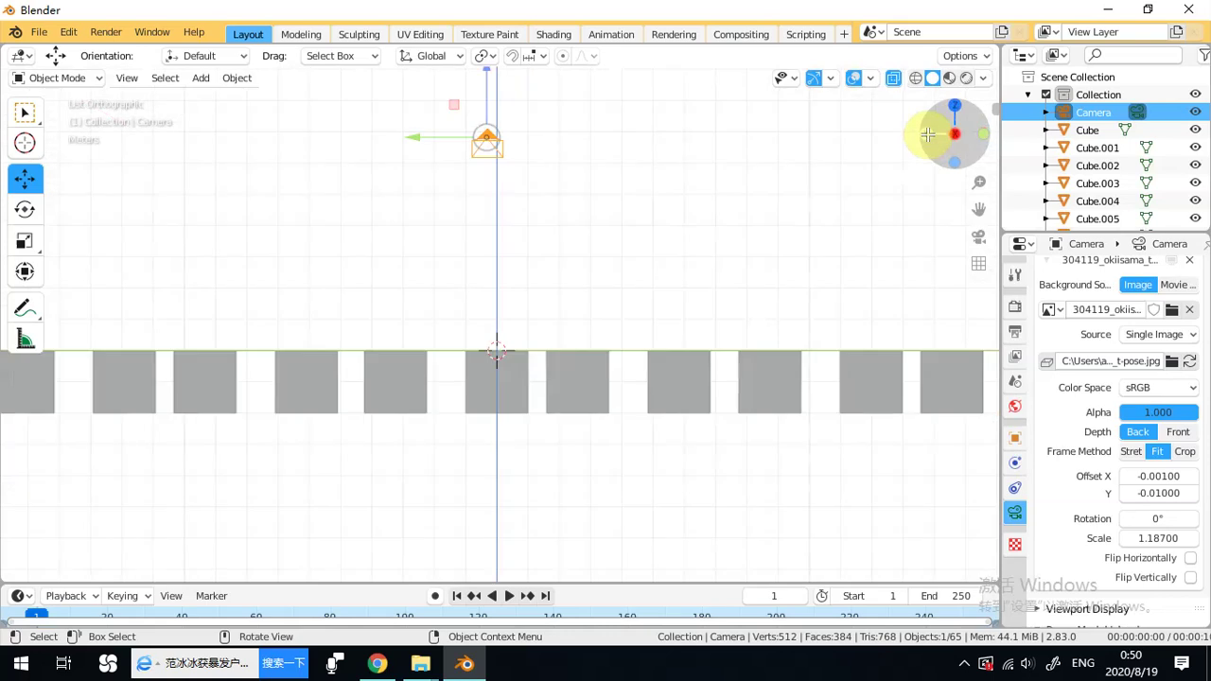
{"action": "left_click", "coordinate": [928, 136]}
{"action": "left_click", "coordinate": [928, 135]}
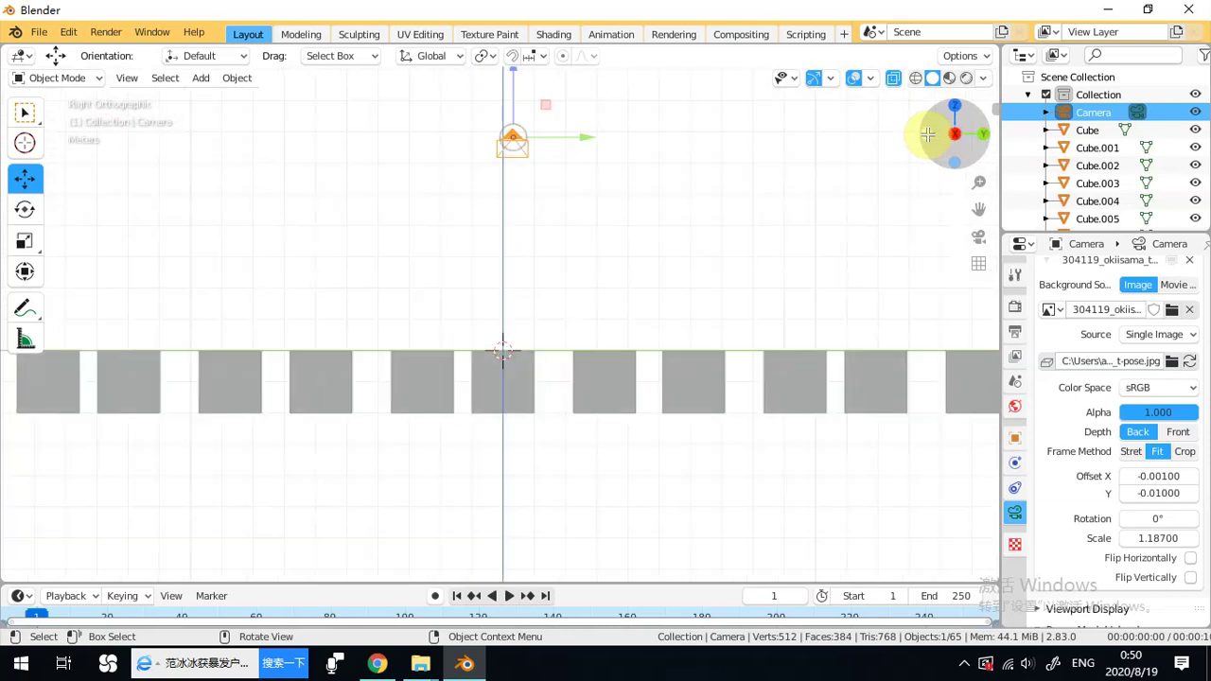
{"action": "left_click", "coordinate": [979, 236]}
{"action": "middle_click_drag", "start_coordinate": [651, 352], "coordinate": [651, 314]}
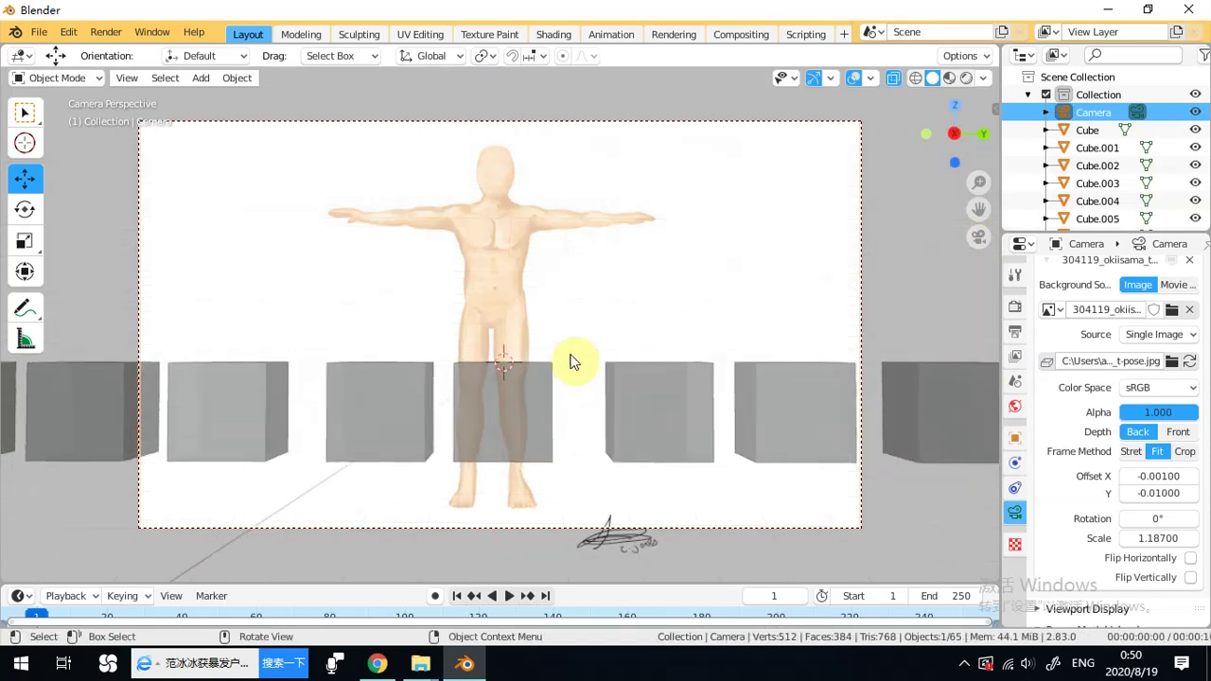
Select the middle cube and raise it toward the figure's torso.
{"action": "left_click", "coordinate": [527, 398]}
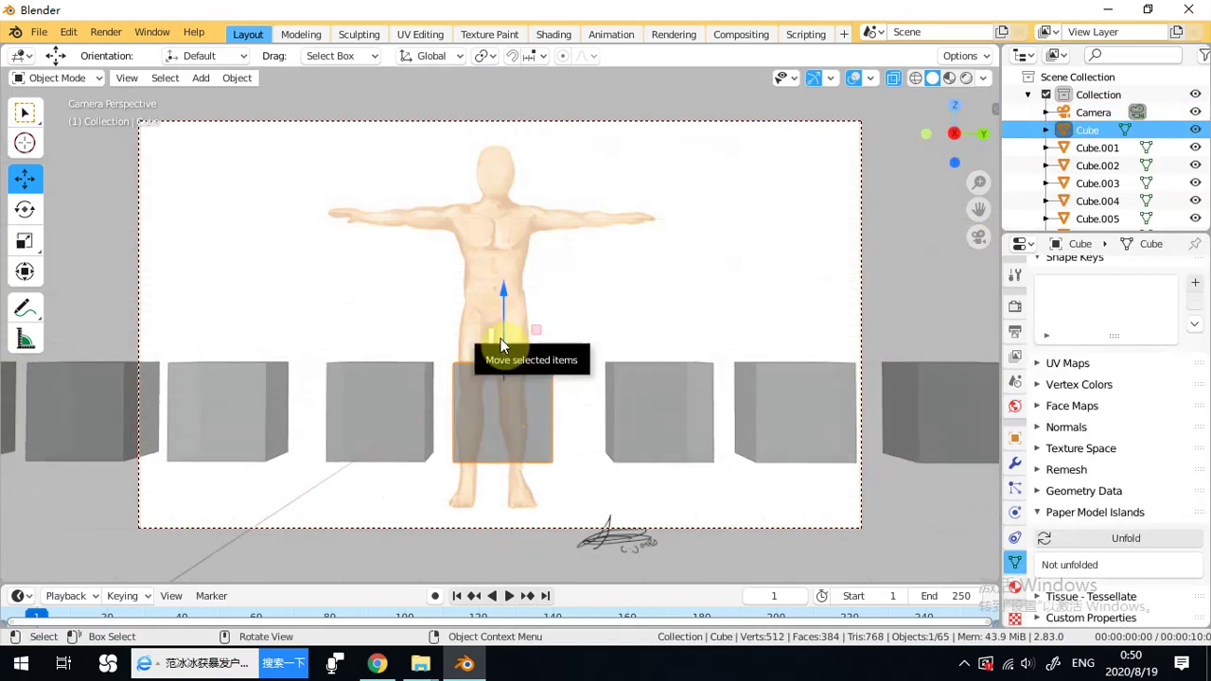
{"action": "middle_click_drag", "start_coordinate": [564, 285], "coordinate": [516, 304]}
{"action": "left_click_drag", "start_coordinate": [502, 304], "coordinate": [530, 208]}
{"action": "middle_click_drag", "start_coordinate": [530, 208], "coordinate": [463, 283]}
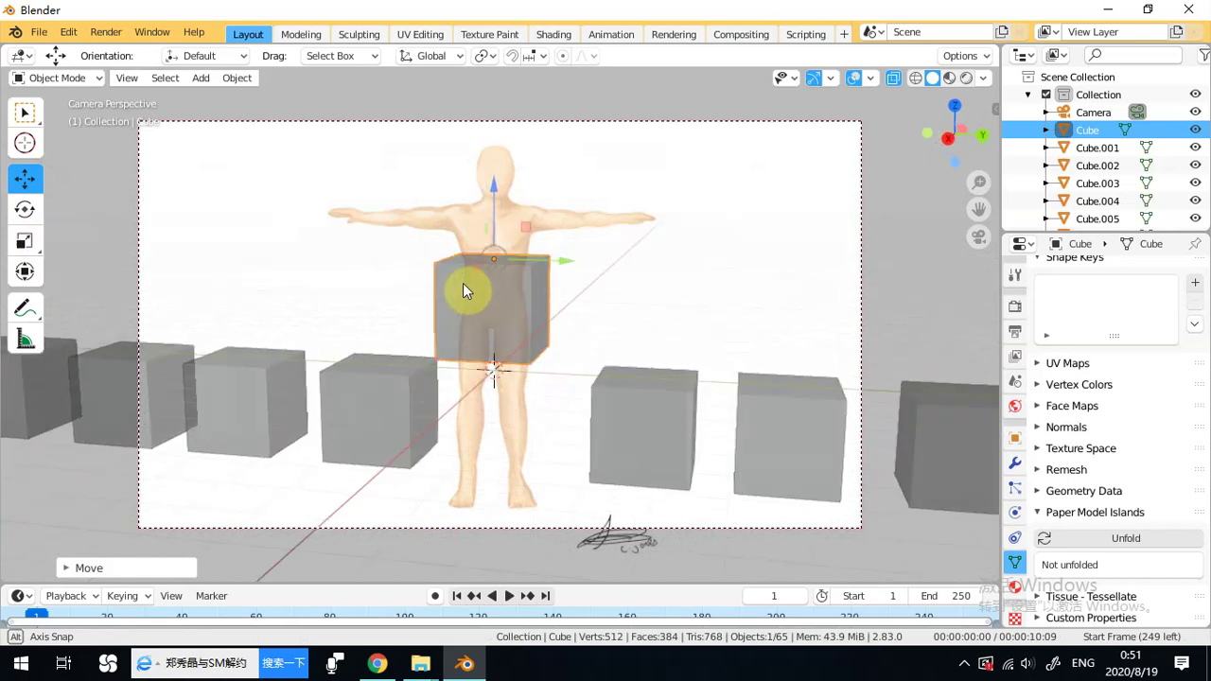
Shrink the cube evenly and narrow it side to side.
{"action": "left_click", "coordinate": [25, 240]}
{"action": "left_click_drag", "start_coordinate": [458, 270], "coordinate": [493, 273]}
{"action": "middle_click_drag", "start_coordinate": [493, 274], "coordinate": [558, 235]}
{"action": "key", "text": "s"}
{"action": "left_click", "coordinate": [543, 297]}
{"action": "left_click_drag", "start_coordinate": [572, 253], "coordinate": [553, 249]}
Move the cube up onto the chest, centre it, and scale it shorter to fit.
{"action": "left_click", "coordinate": [25, 176]}
{"action": "left_click_drag", "start_coordinate": [489, 189], "coordinate": [507, 137]}
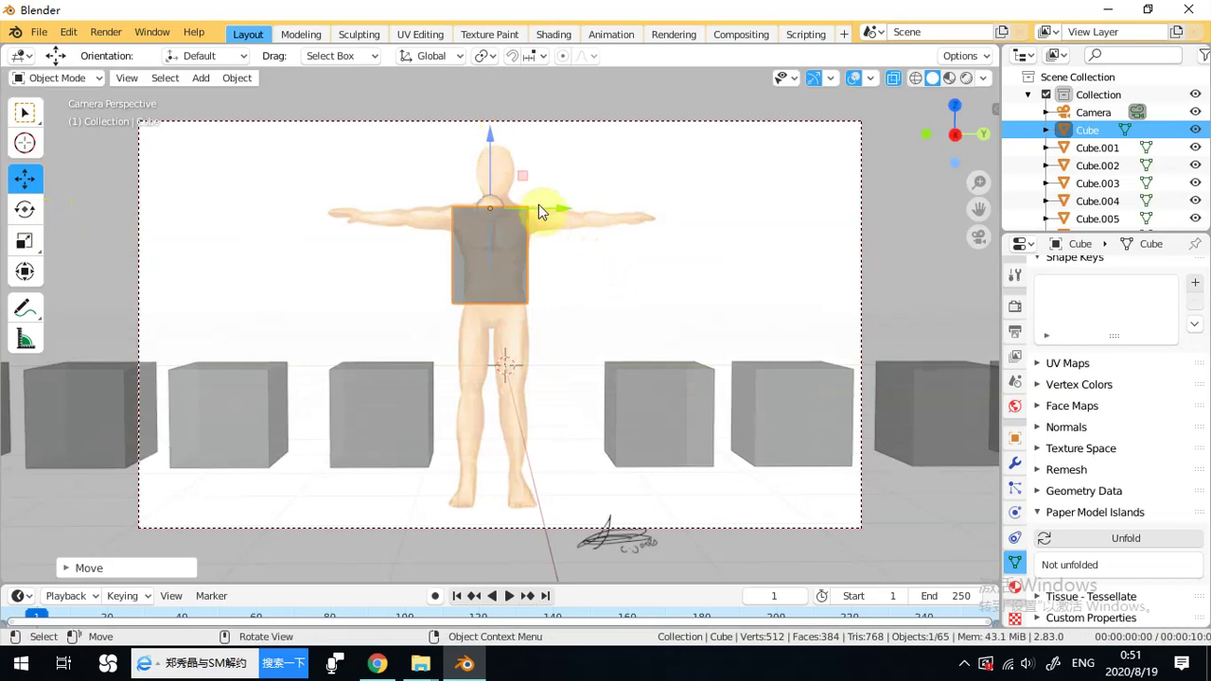
{"action": "left_click_drag", "start_coordinate": [554, 209], "coordinate": [558, 209]}
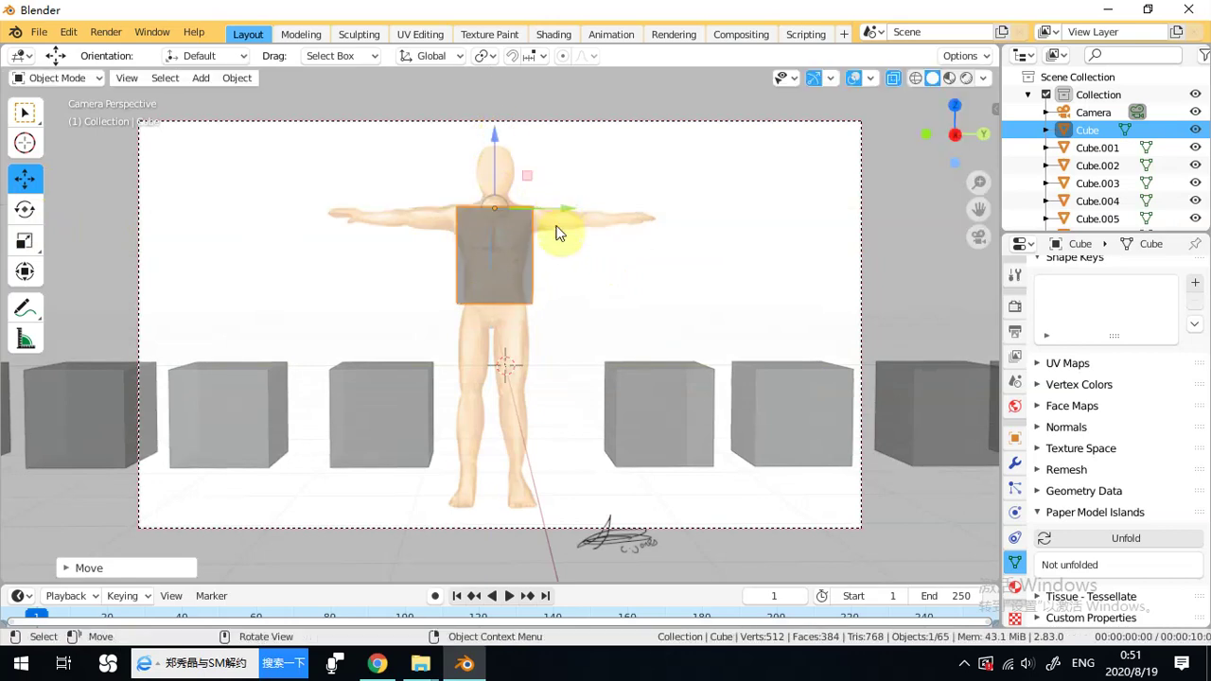
{"action": "left_click", "coordinate": [32, 245]}
{"action": "left_click_drag", "start_coordinate": [564, 201], "coordinate": [541, 212]}
{"action": "left_click_drag", "start_coordinate": [493, 147], "coordinate": [502, 169]}
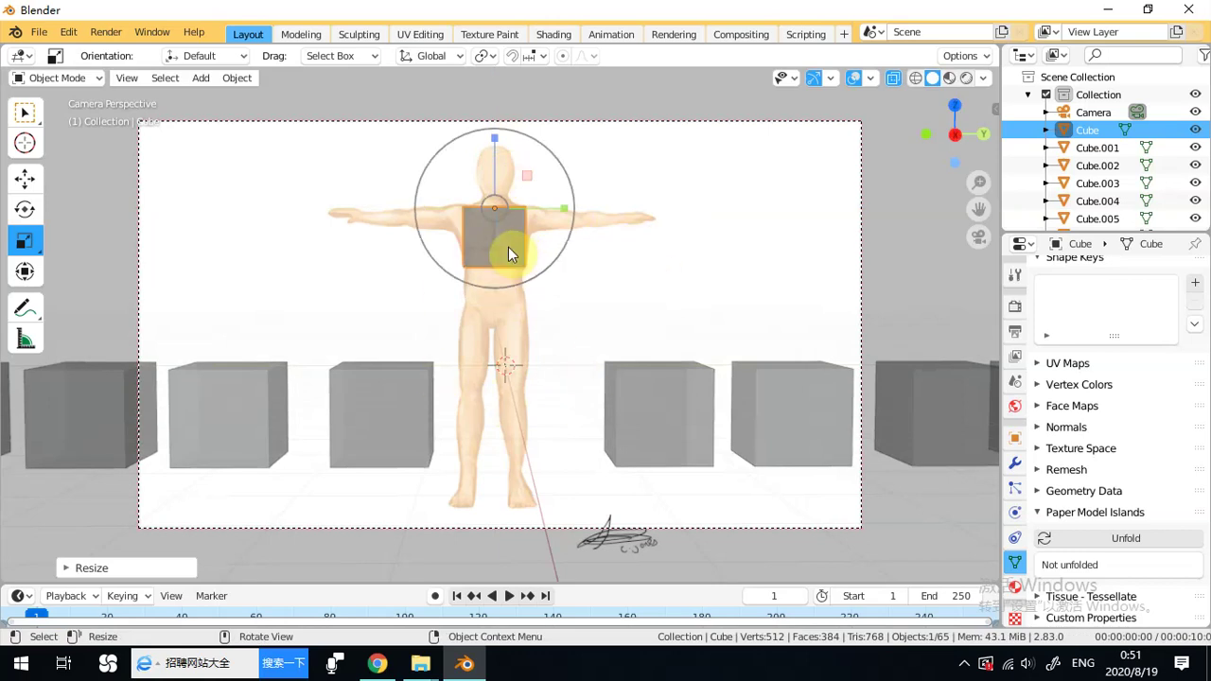
Duplicate the chest cube straight down along Z and shorten the copy vertically.
{"action": "key", "text": "shift"}
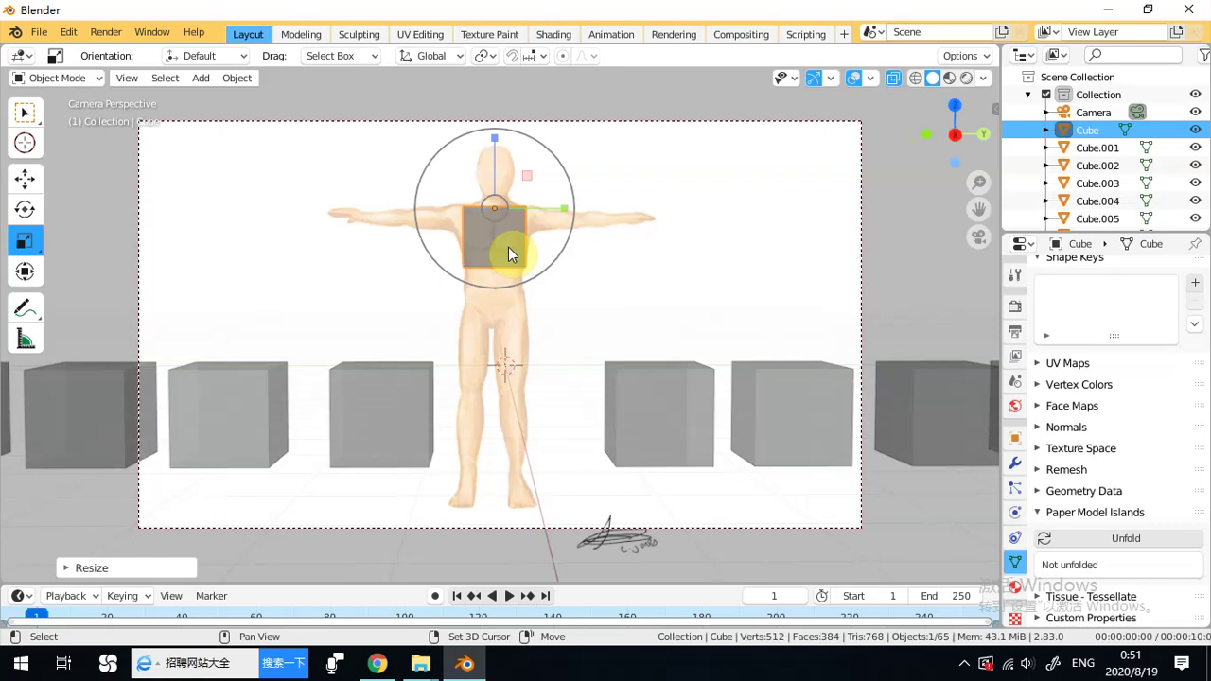
{"action": "key", "text": "shift+d"}
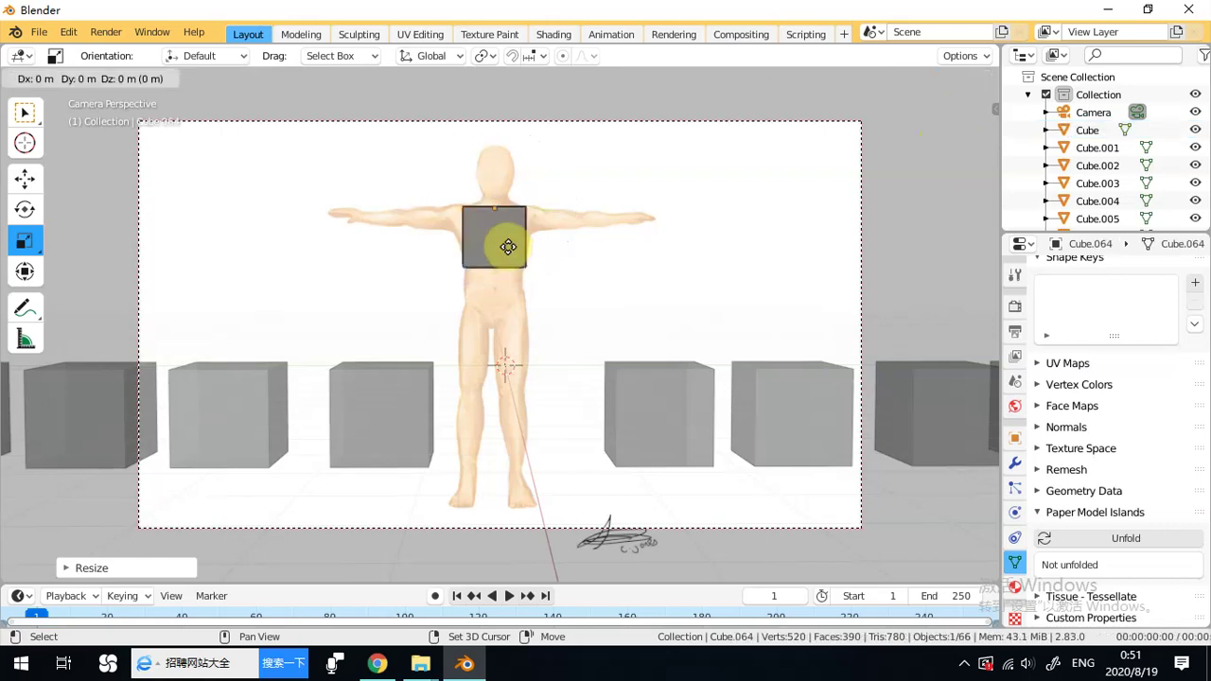
{"action": "key", "text": "z"}
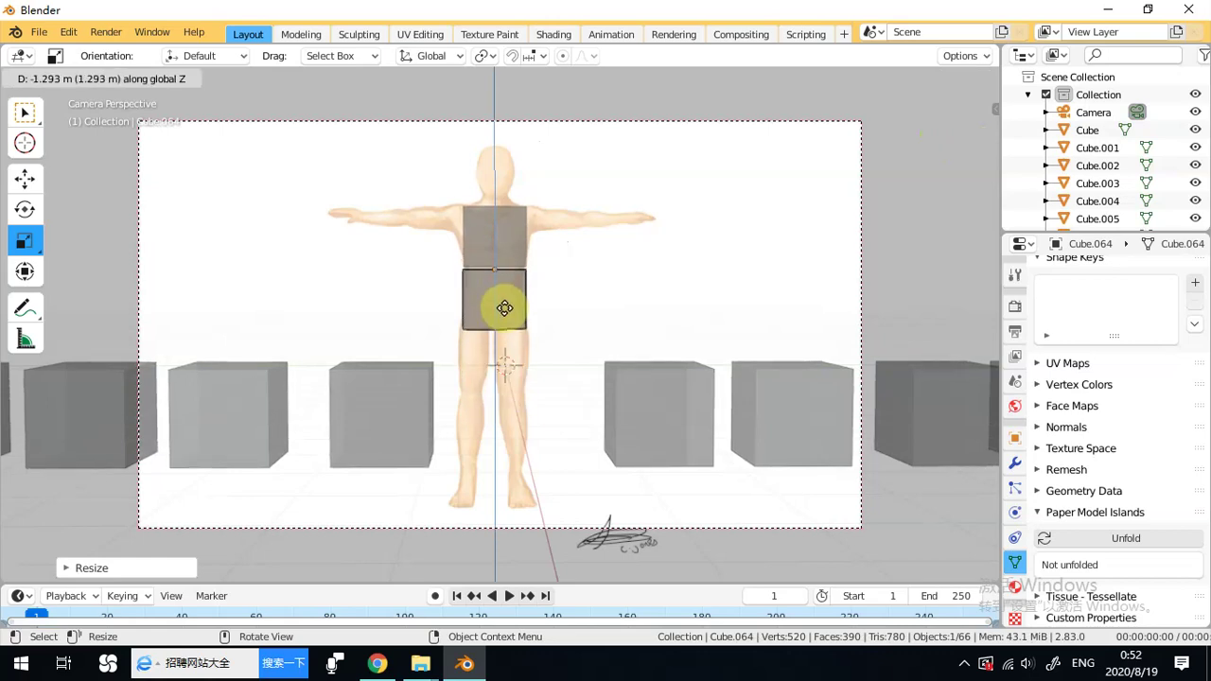
{"action": "left_click", "coordinate": [506, 307]}
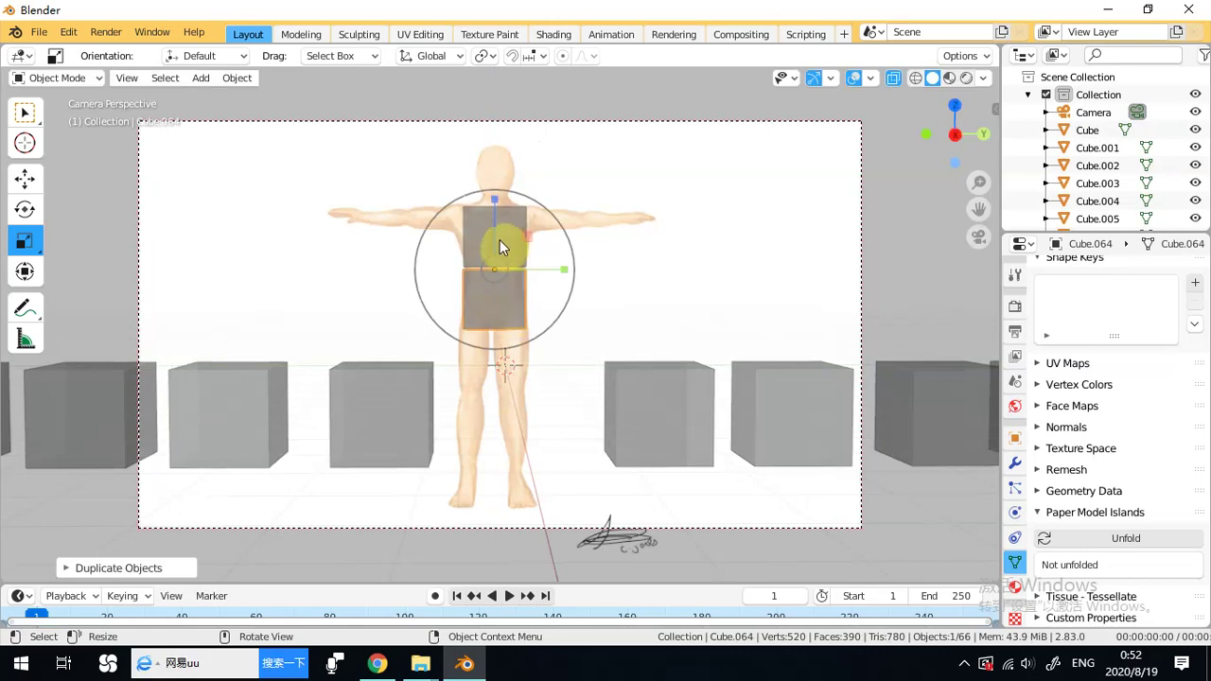
{"action": "left_click_drag", "start_coordinate": [491, 200], "coordinate": [497, 210]}
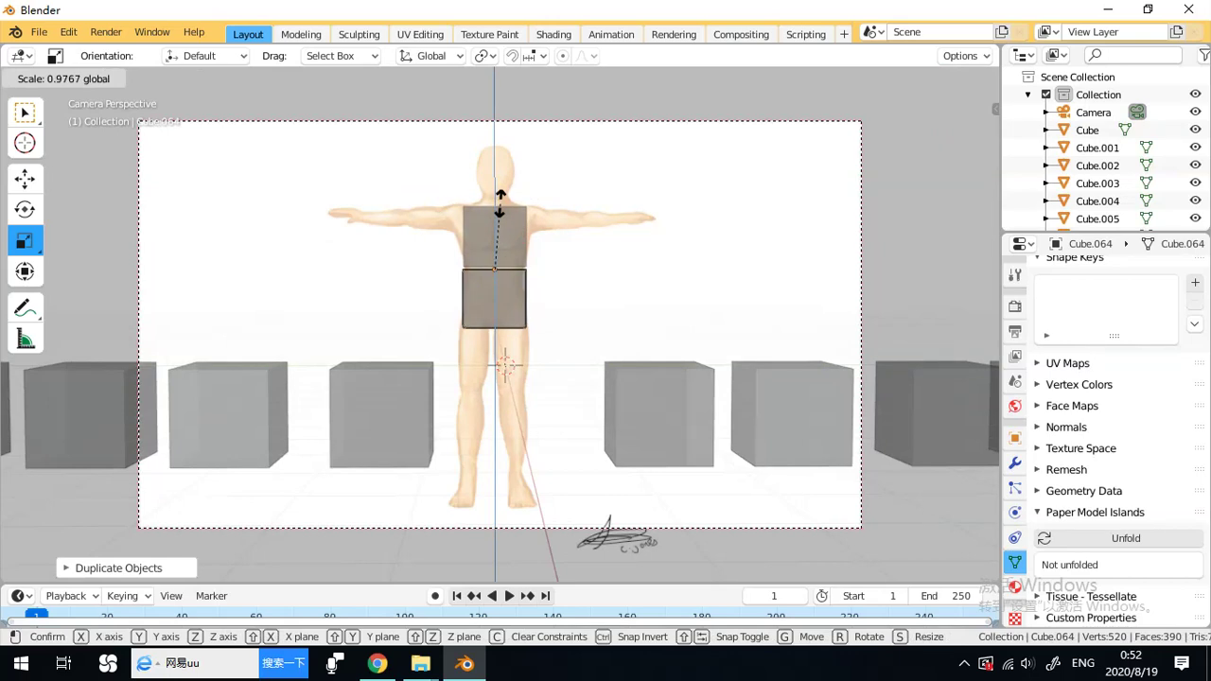
{"action": "left_click_drag", "start_coordinate": [499, 201], "coordinate": [500, 220]}
Raise the chest cube slightly and flatten the lower copy, Cube.064, further.
{"action": "left_click", "coordinate": [501, 232]}
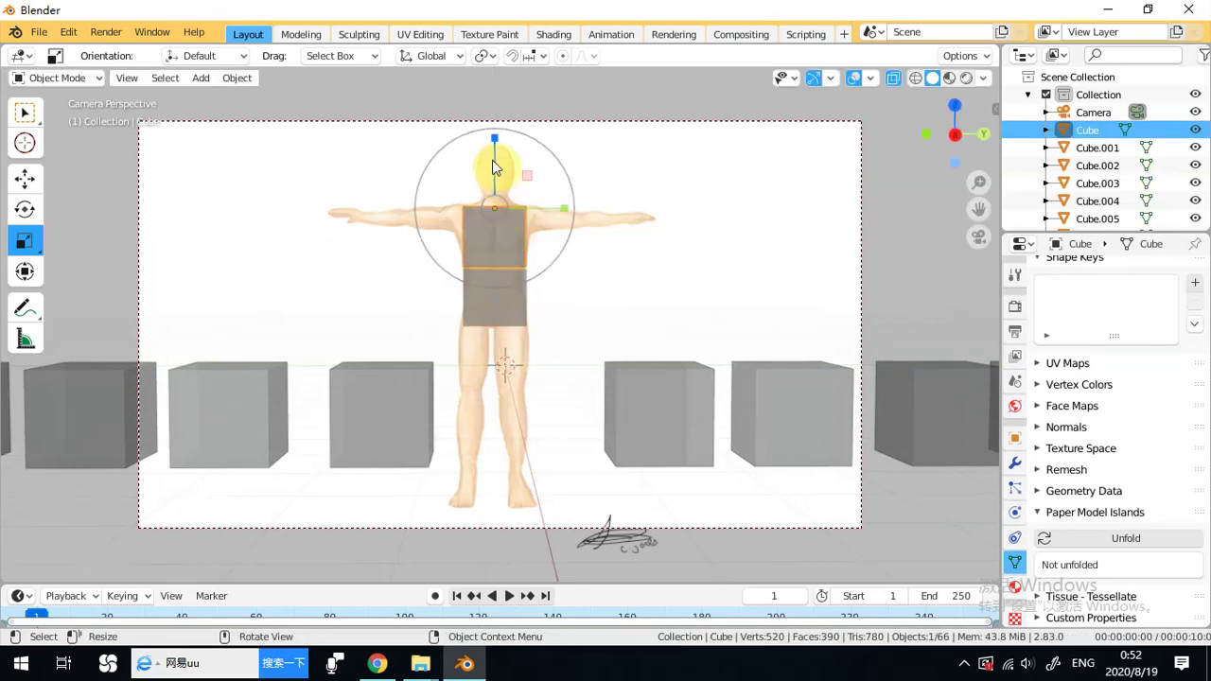
{"action": "left_click", "coordinate": [25, 178]}
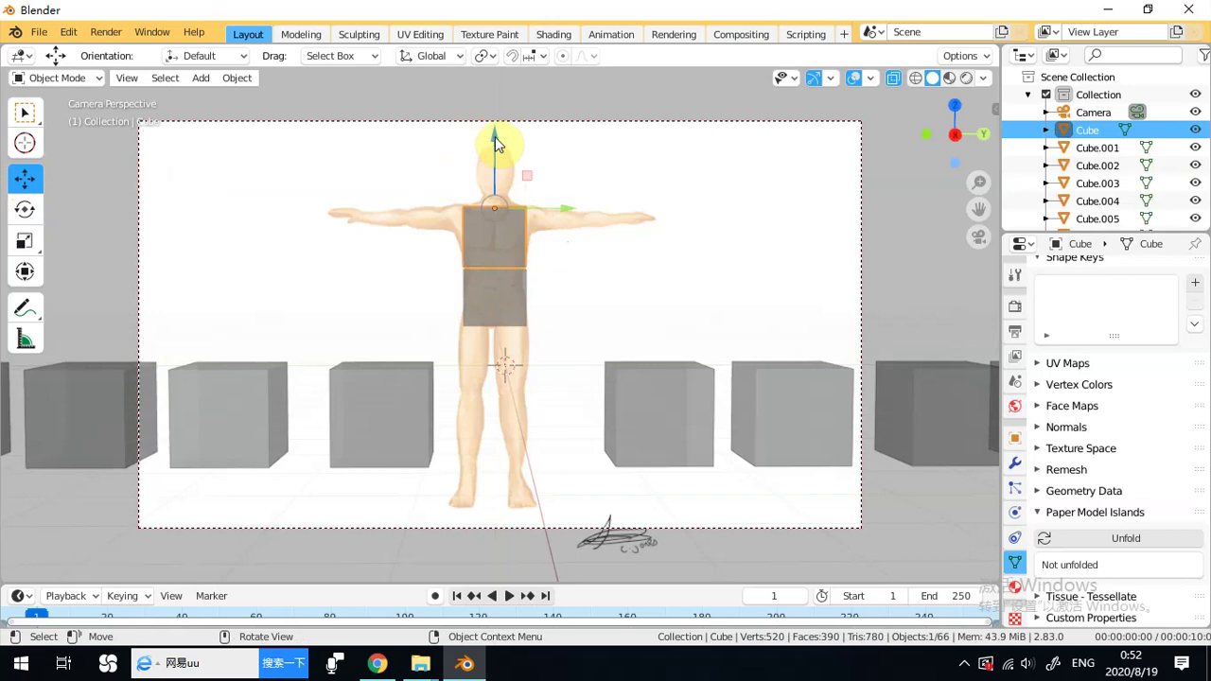
{"action": "left_click_drag", "start_coordinate": [495, 137], "coordinate": [494, 133]}
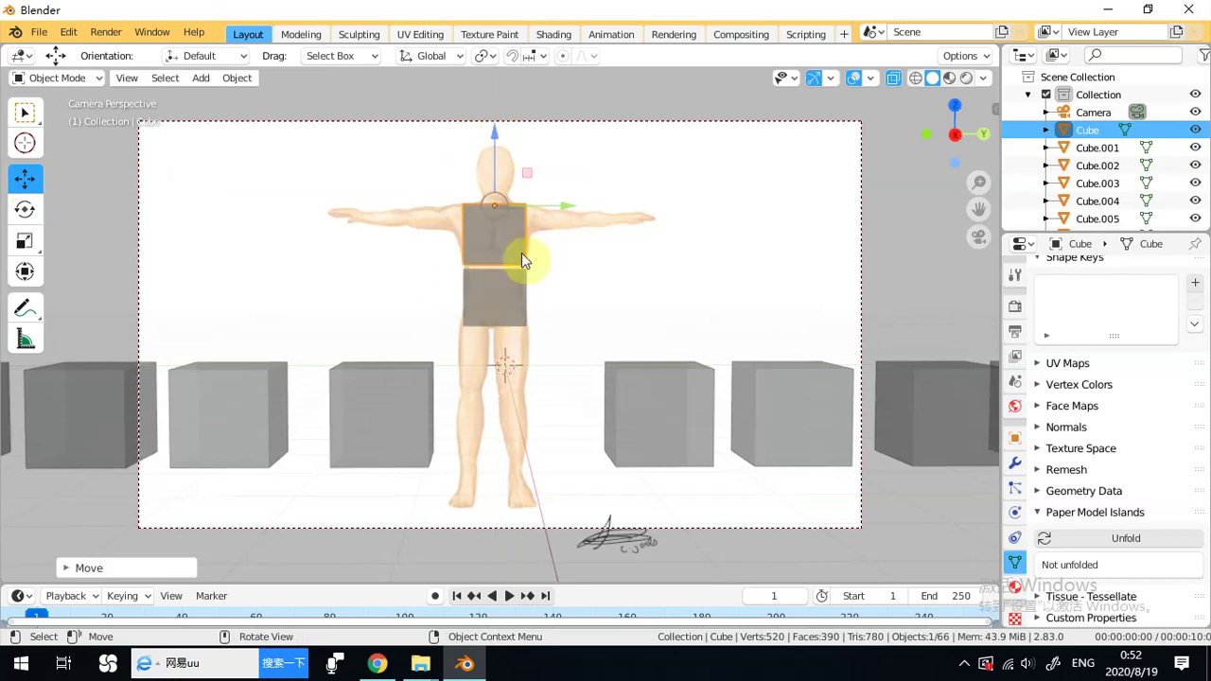
{"action": "left_click", "coordinate": [491, 311]}
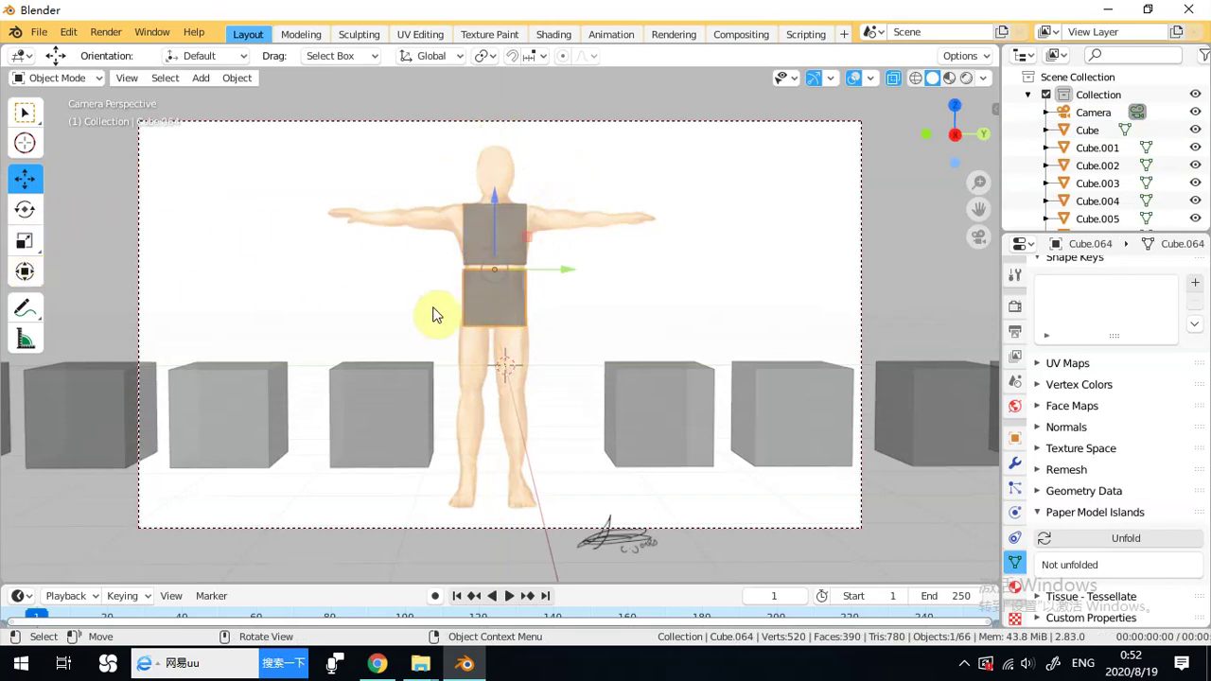
{"action": "left_click", "coordinate": [24, 240]}
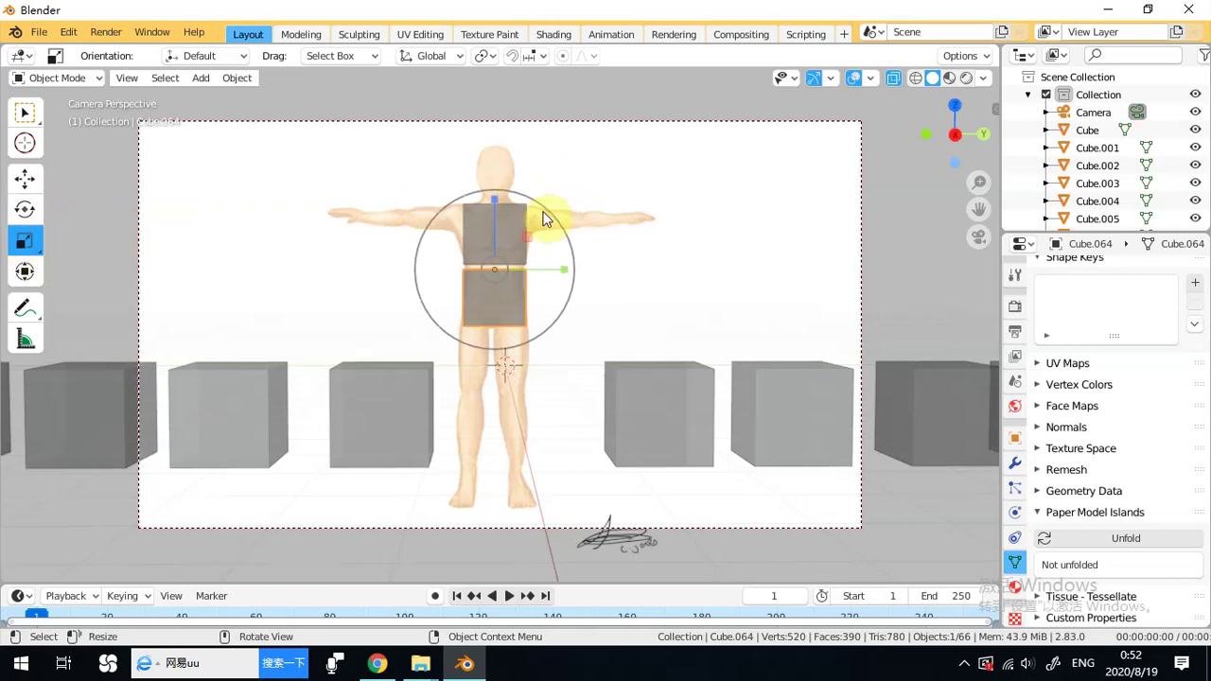
{"action": "left_click_drag", "start_coordinate": [489, 193], "coordinate": [499, 220]}
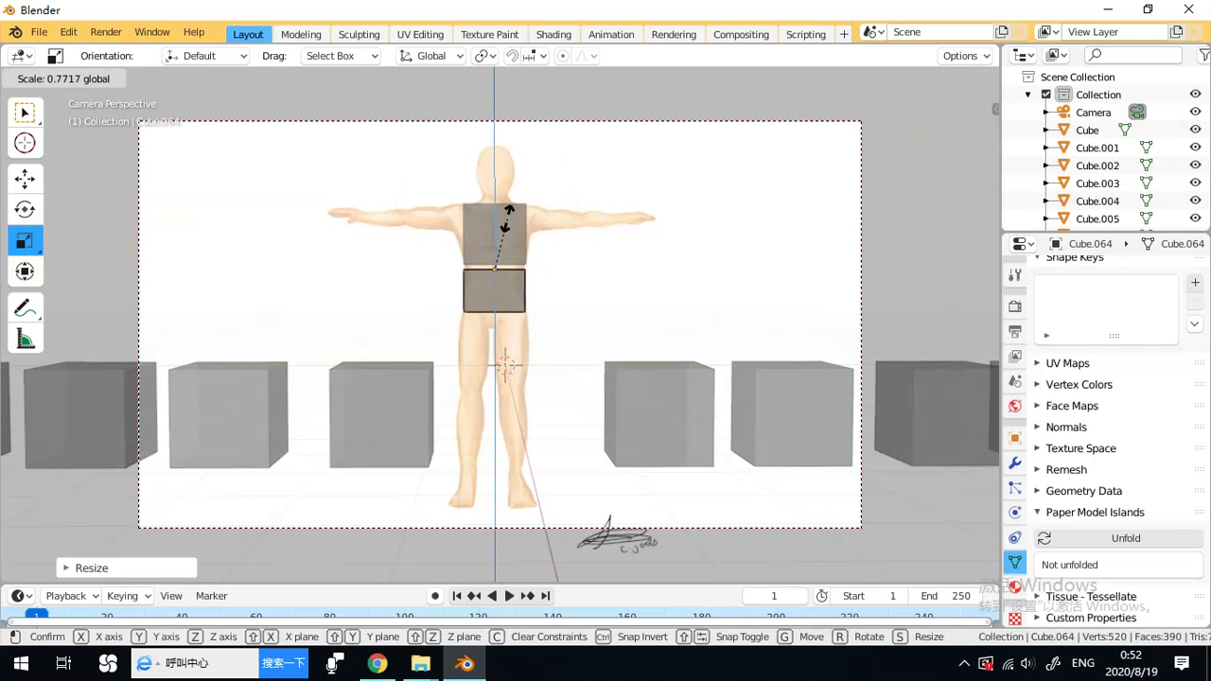
{"action": "left_click_drag", "start_coordinate": [505, 220], "coordinate": [508, 218]}
{"action": "middle_click_drag", "start_coordinate": [535, 223], "coordinate": [679, 258]}
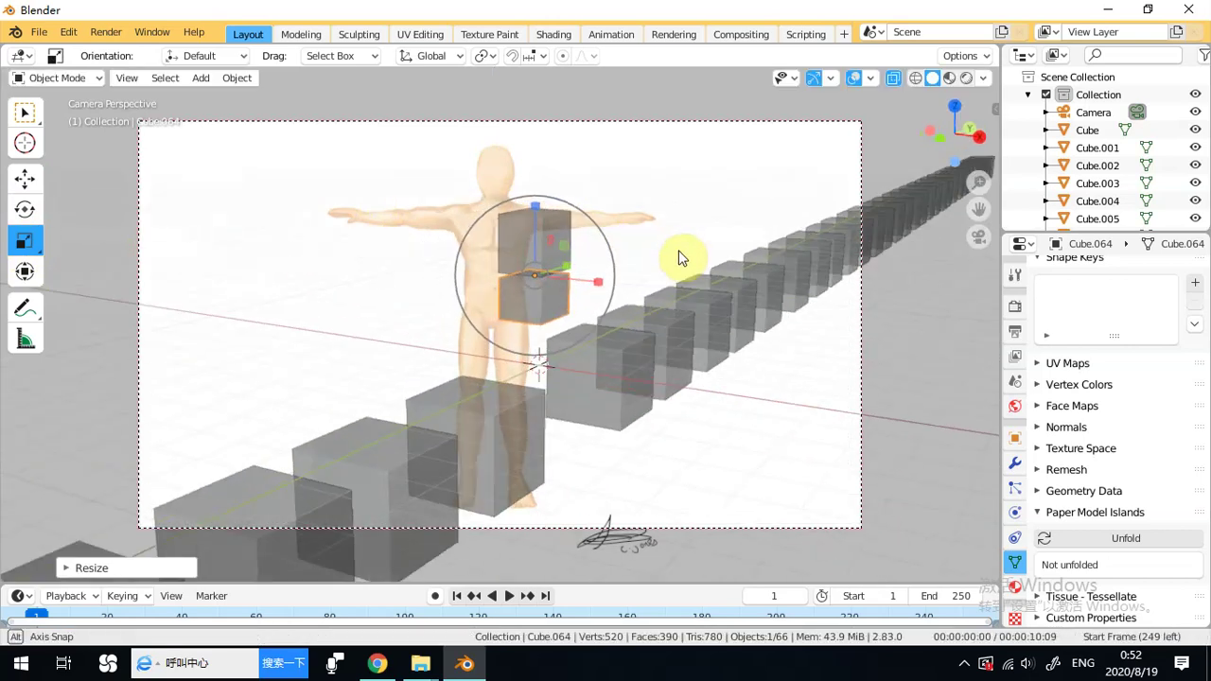
Select both the chest Cube and the lower Cube.064, viewed nearly front-on.
{"action": "left_click", "coordinate": [558, 244]}
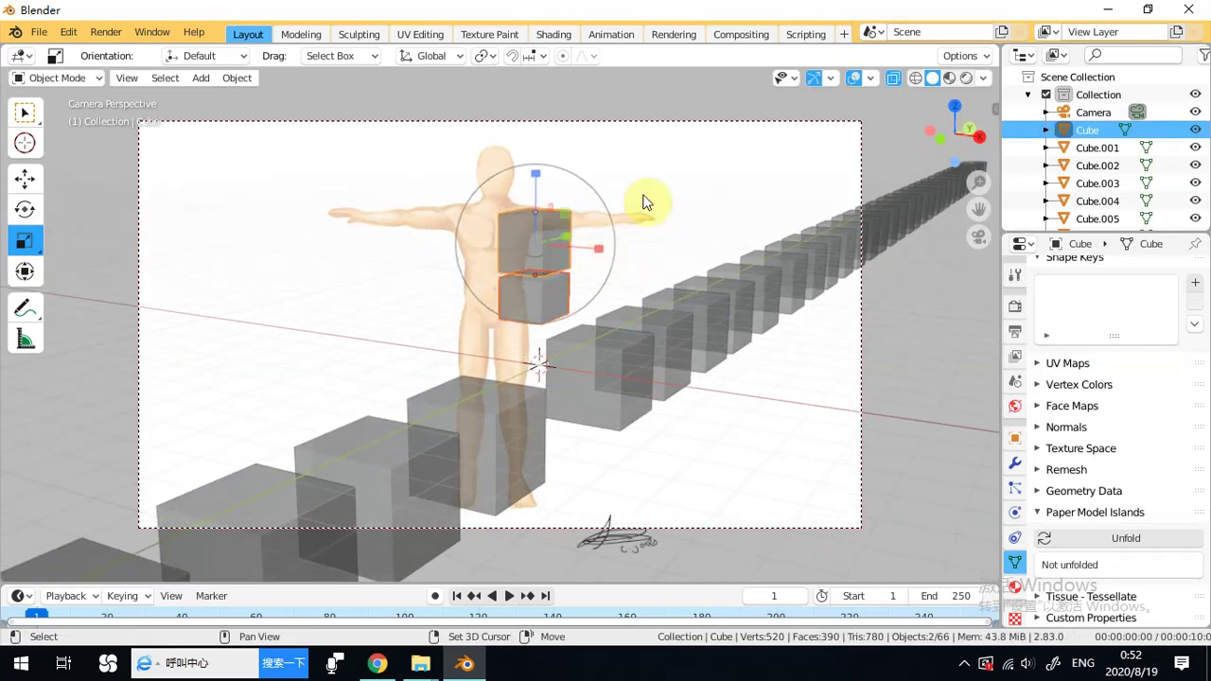
{"action": "left_click", "coordinate": [548, 282], "text": "shift"}
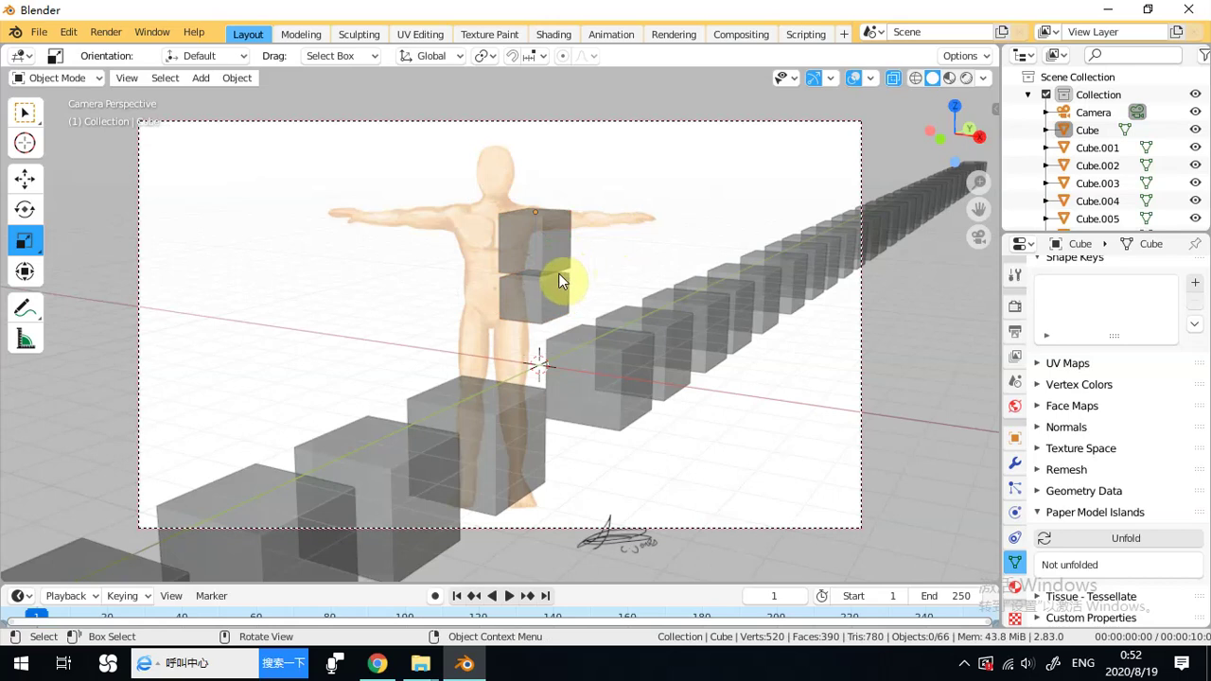
{"action": "left_click", "coordinate": [541, 242]}
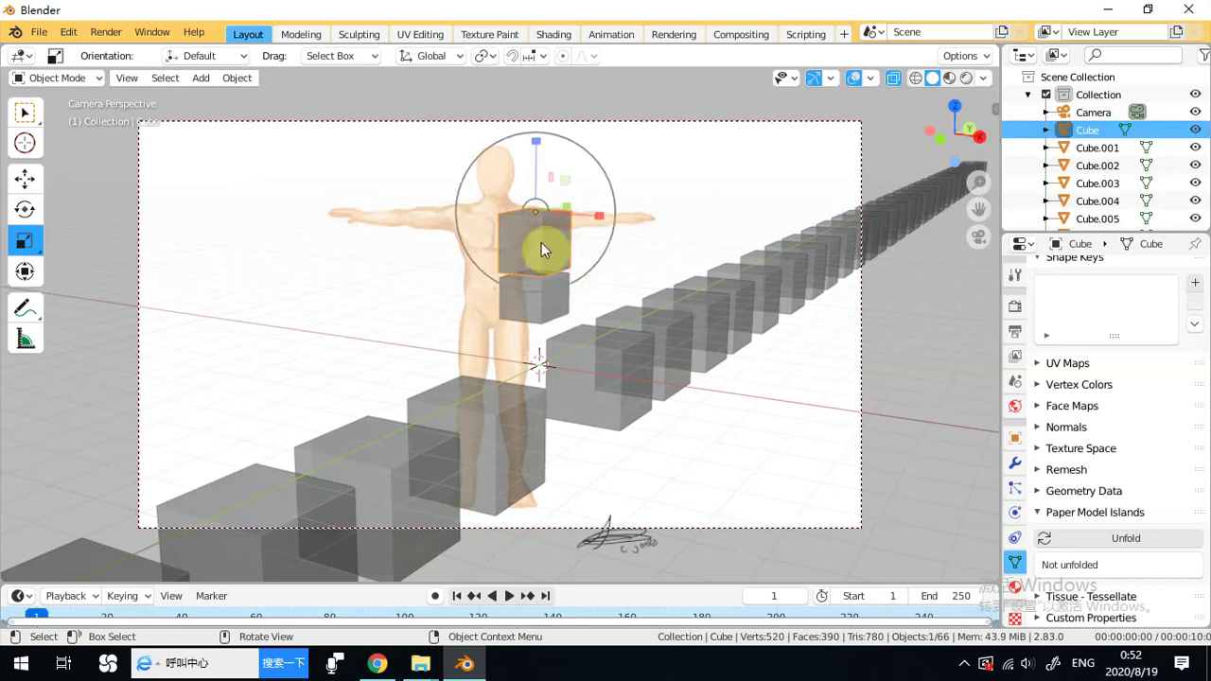
{"action": "left_click", "coordinate": [553, 305], "text": "shift"}
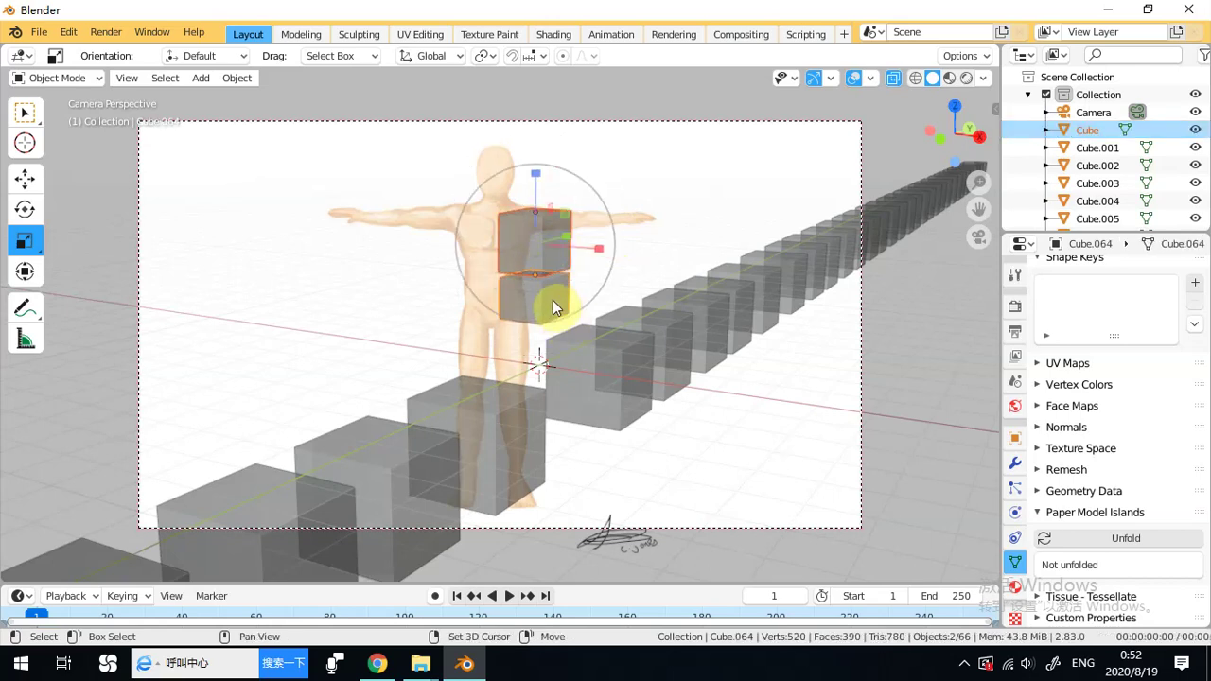
{"action": "middle_click_drag", "start_coordinate": [620, 295], "coordinate": [441, 280]}
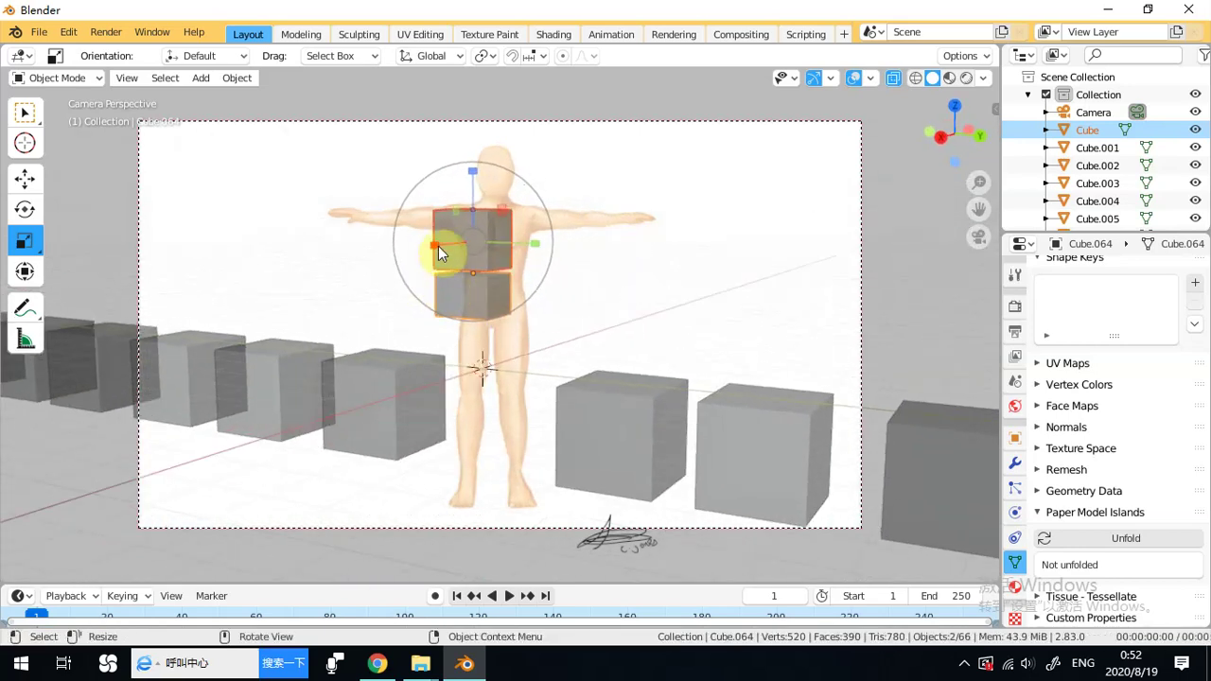
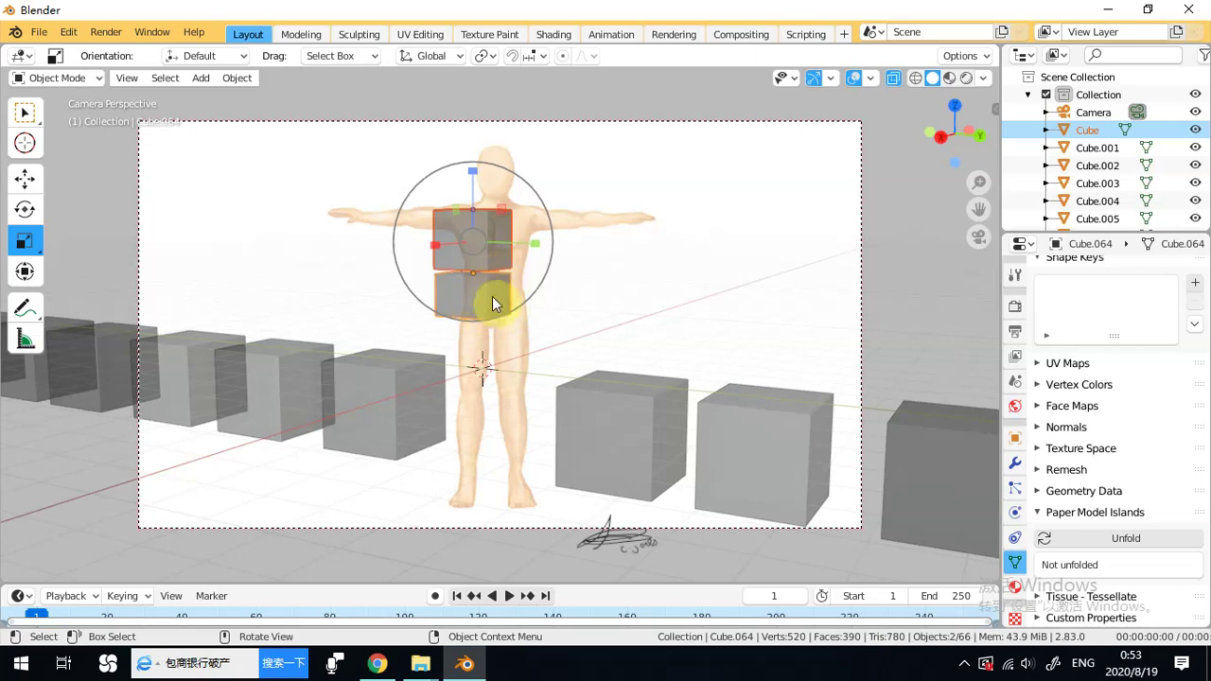
Parent the chest cube to the active hips cube using Parent > Object.
{"action": "scroll", "coordinate": [488, 289], "scroll_direction": "up", "scroll_amount": 3}
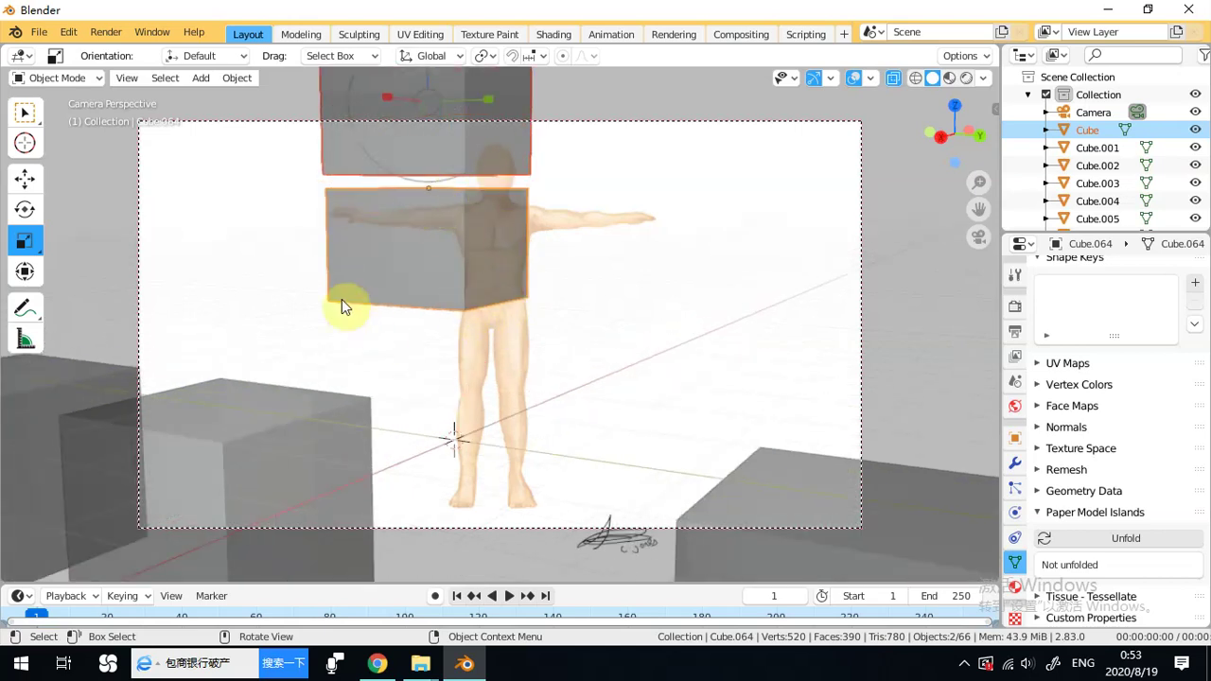
{"action": "scroll", "coordinate": [397, 232], "scroll_direction": "down", "scroll_amount": 4}
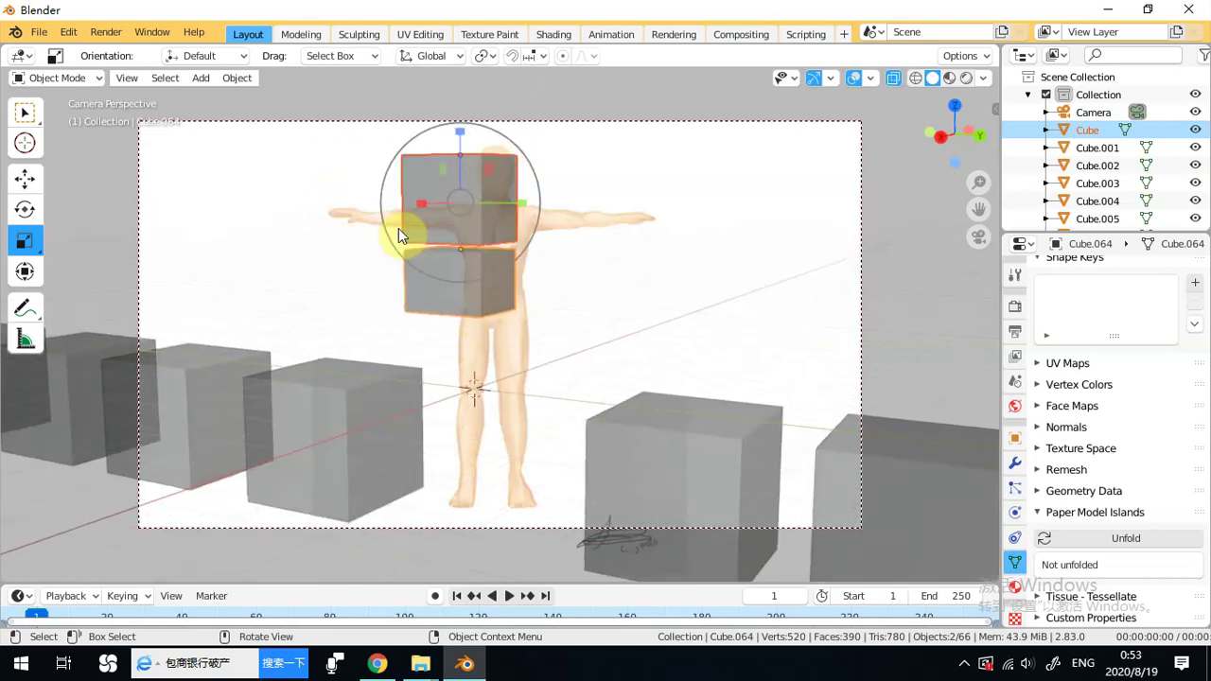
{"action": "right_click", "coordinate": [470, 270]}
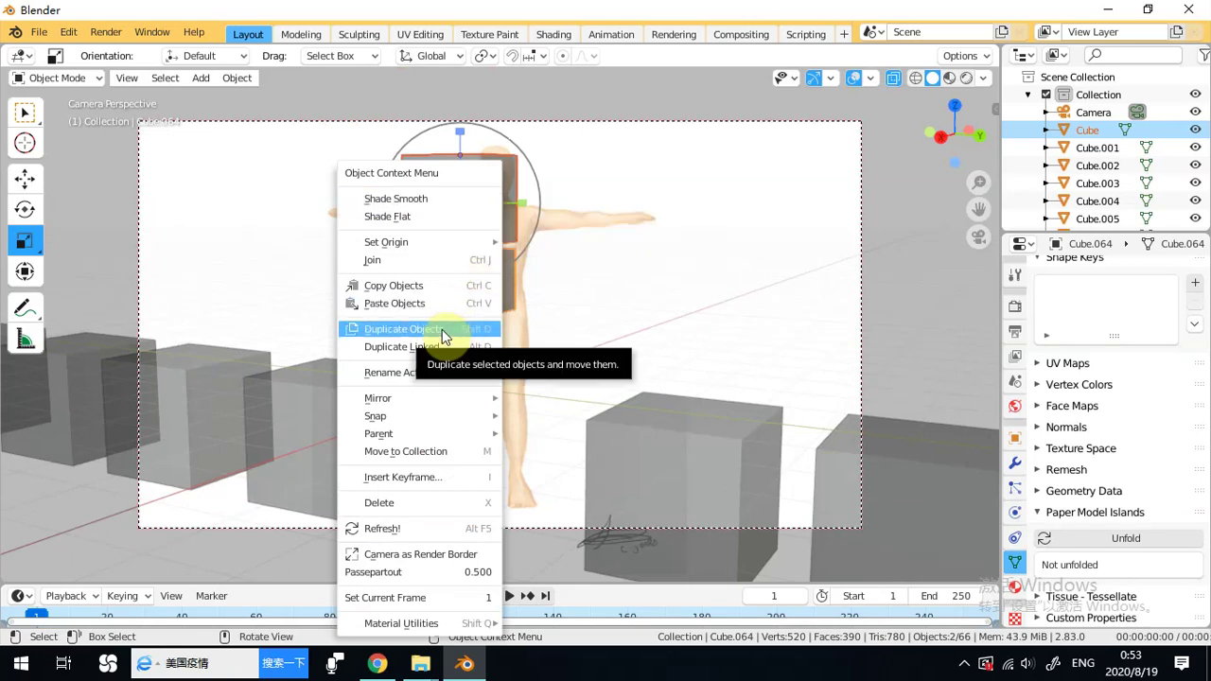
{"action": "mouse_move", "coordinate": [450, 435]}
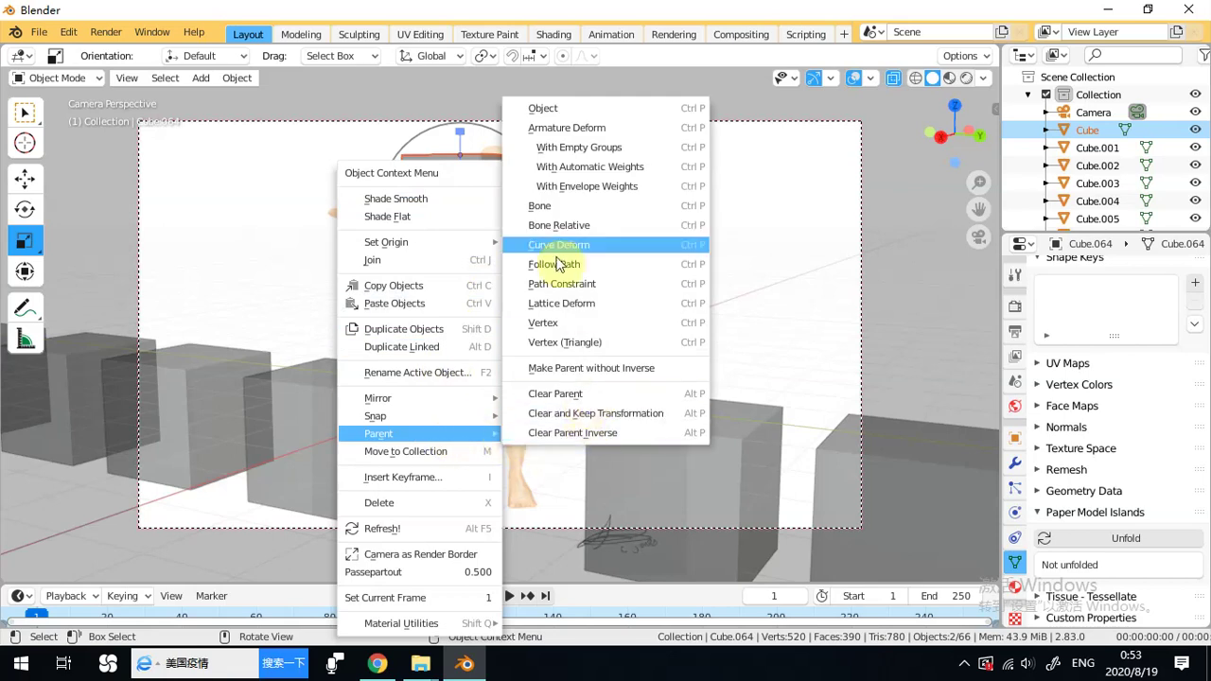
{"action": "left_click", "coordinate": [556, 109]}
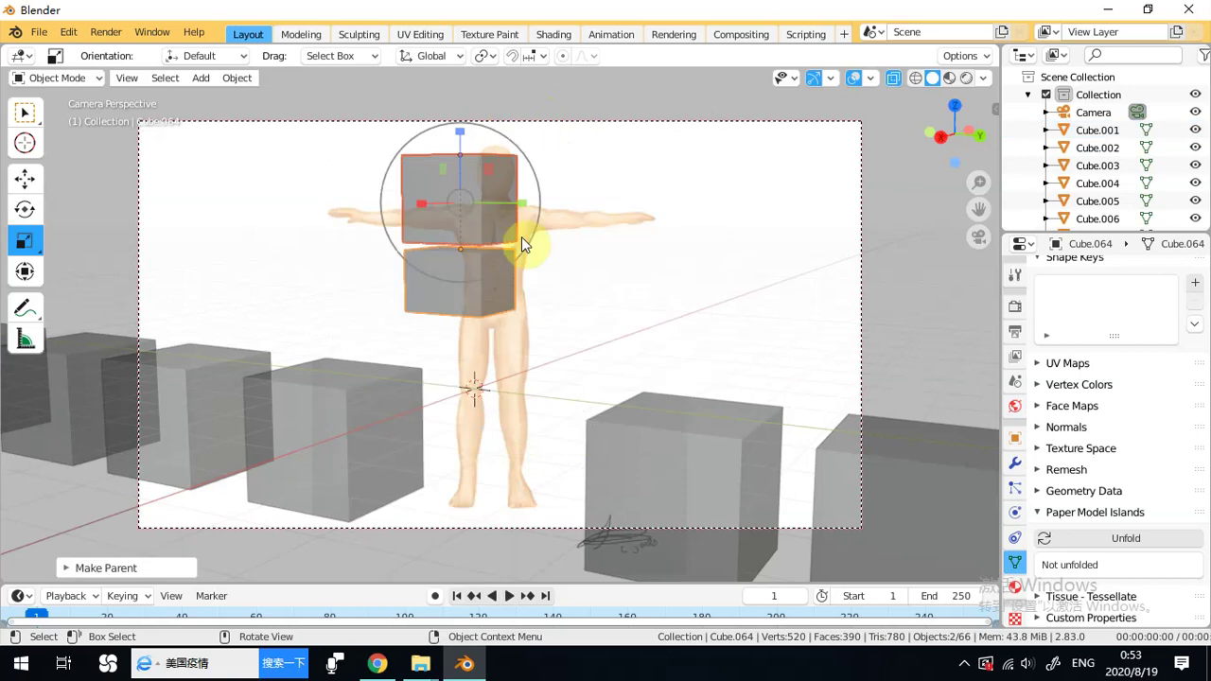
Scale the chest and hips cubes down slightly together, staying in Object Mode, and view from the front.
{"action": "middle_click_drag", "start_coordinate": [578, 251], "coordinate": [446, 335]}
{"action": "left_click_drag", "start_coordinate": [356, 305], "coordinate": [330, 286]}
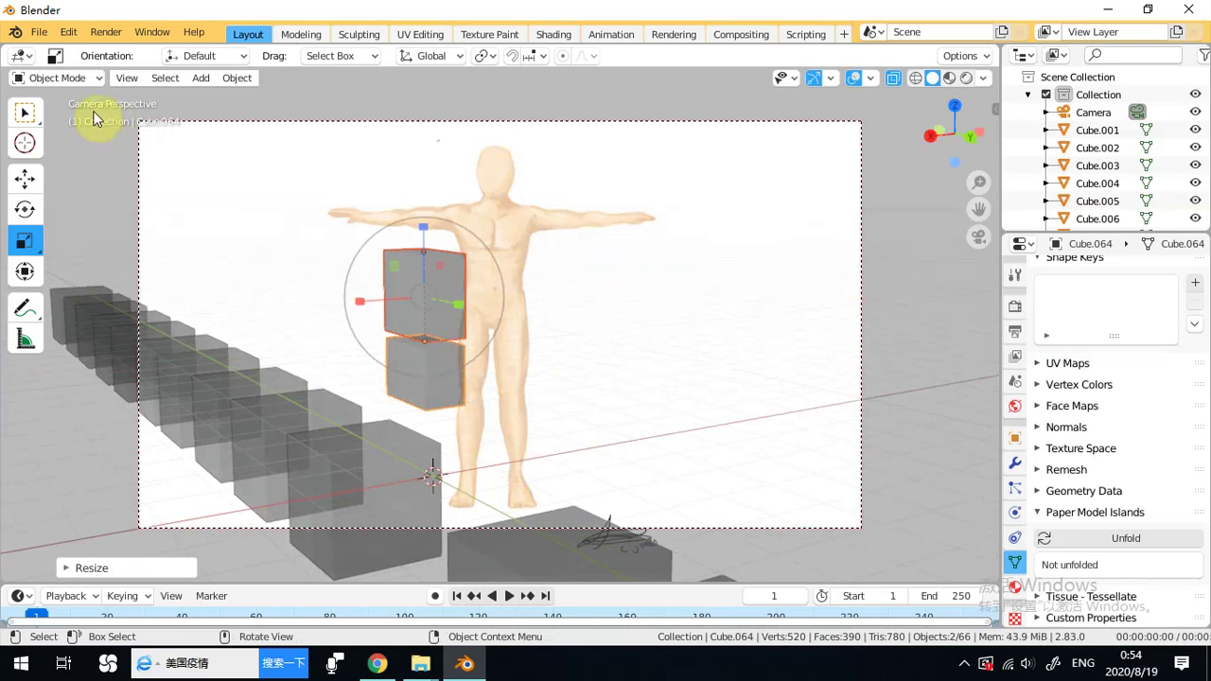
{"action": "left_click", "coordinate": [43, 79]}
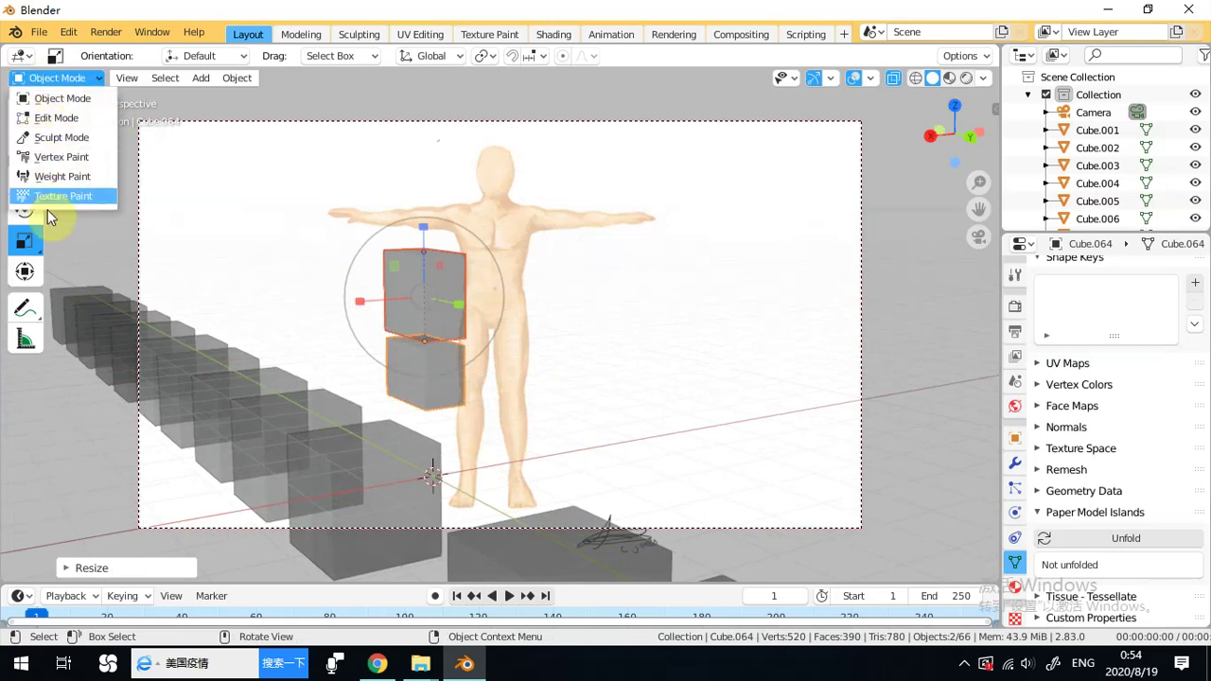
{"action": "left_click", "coordinate": [52, 76]}
{"action": "mouse_move", "coordinate": [571, 271]}
{"action": "middle_mouse_down"}
{"action": "mouse_move", "coordinate": [700, 281]}
{"action": "mouse_move", "coordinate": [800, 262]}
{"action": "mouse_move", "coordinate": [691, 262]}
{"action": "mouse_move", "coordinate": [708, 262]}
{"action": "mouse_move", "coordinate": [703, 273]}
{"action": "mouse_move", "coordinate": [716, 249]}
{"action": "mouse_move", "coordinate": [616, 284]}
{"action": "mouse_move", "coordinate": [498, 277]}
{"action": "mouse_move", "coordinate": [616, 286]}
{"action": "mouse_move", "coordinate": [697, 268]}
{"action": "mouse_move", "coordinate": [711, 246]}
{"action": "mouse_move", "coordinate": [694, 284]}
{"action": "mouse_move", "coordinate": [729, 270]}
{"action": "mouse_move", "coordinate": [711, 252]}
{"action": "mouse_move", "coordinate": [697, 273]}
{"action": "mouse_move", "coordinate": [693, 246]}
{"action": "mouse_move", "coordinate": [665, 297]}
{"action": "mouse_move", "coordinate": [581, 270]}
{"action": "mouse_move", "coordinate": [630, 271]}
{"action": "mouse_move", "coordinate": [621, 265]}
{"action": "mouse_move", "coordinate": [584, 280]}
{"action": "middle_mouse_up"}
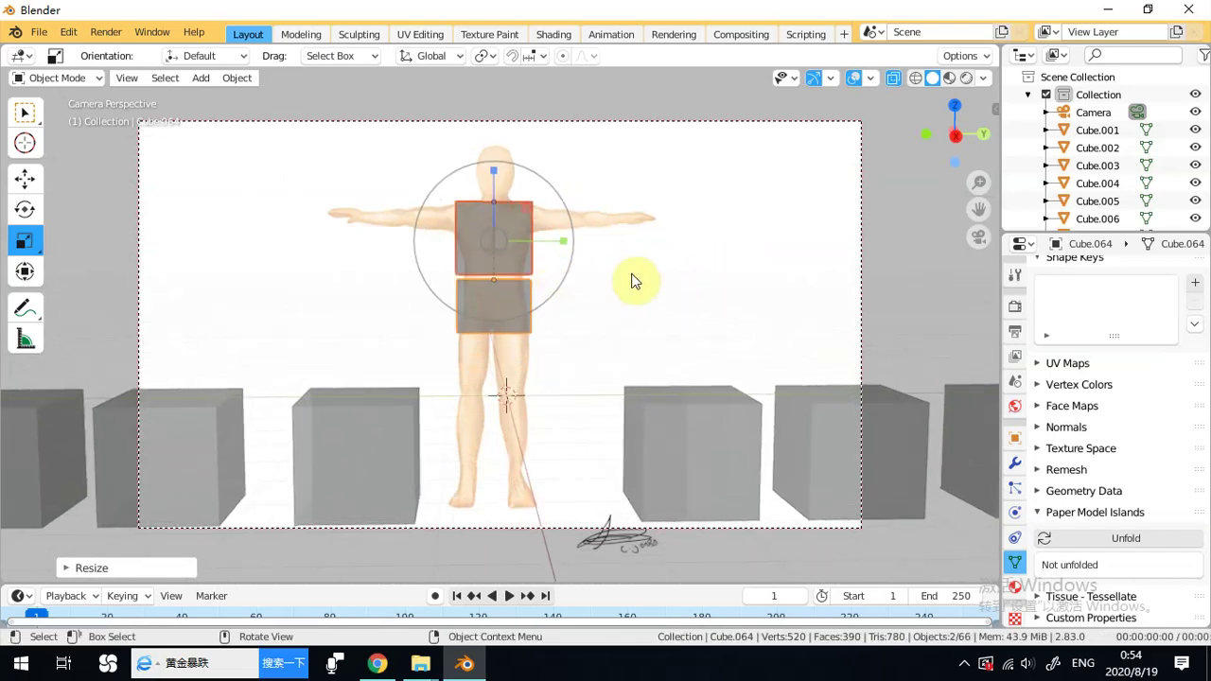
Try rotating the hips cube around the vertical axis, then cancel so it stays upright.
{"action": "left_click", "coordinate": [634, 278]}
{"action": "left_click", "coordinate": [504, 311]}
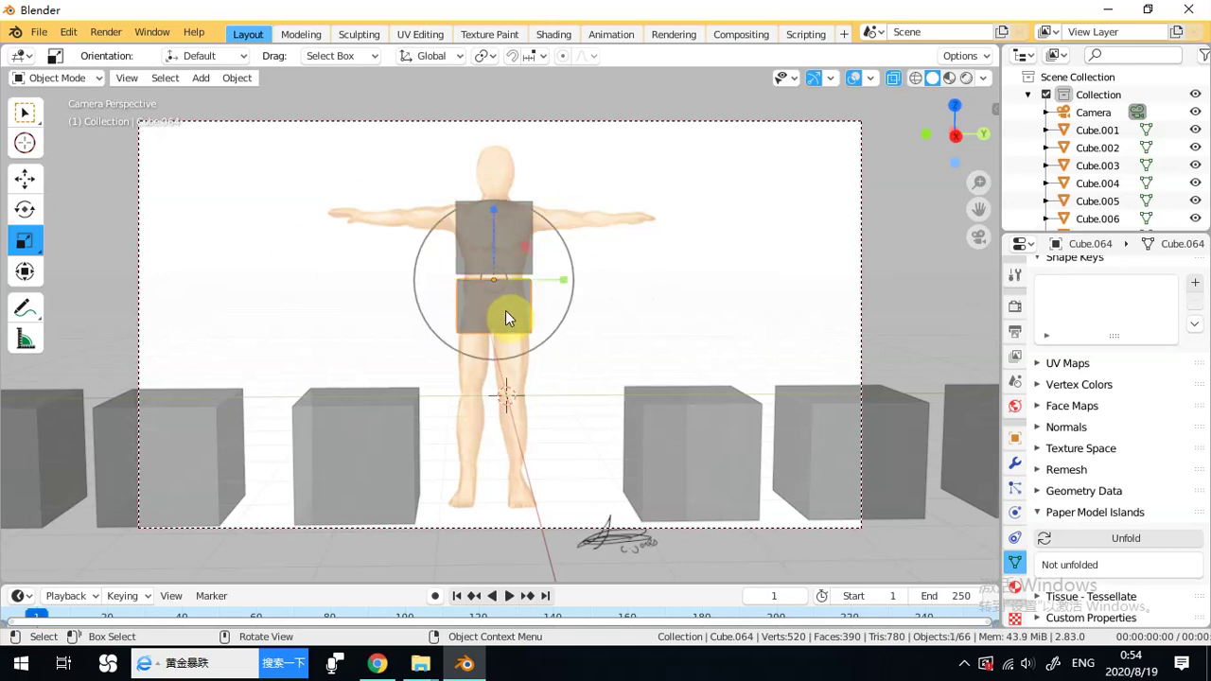
{"action": "left_click", "coordinate": [24, 209]}
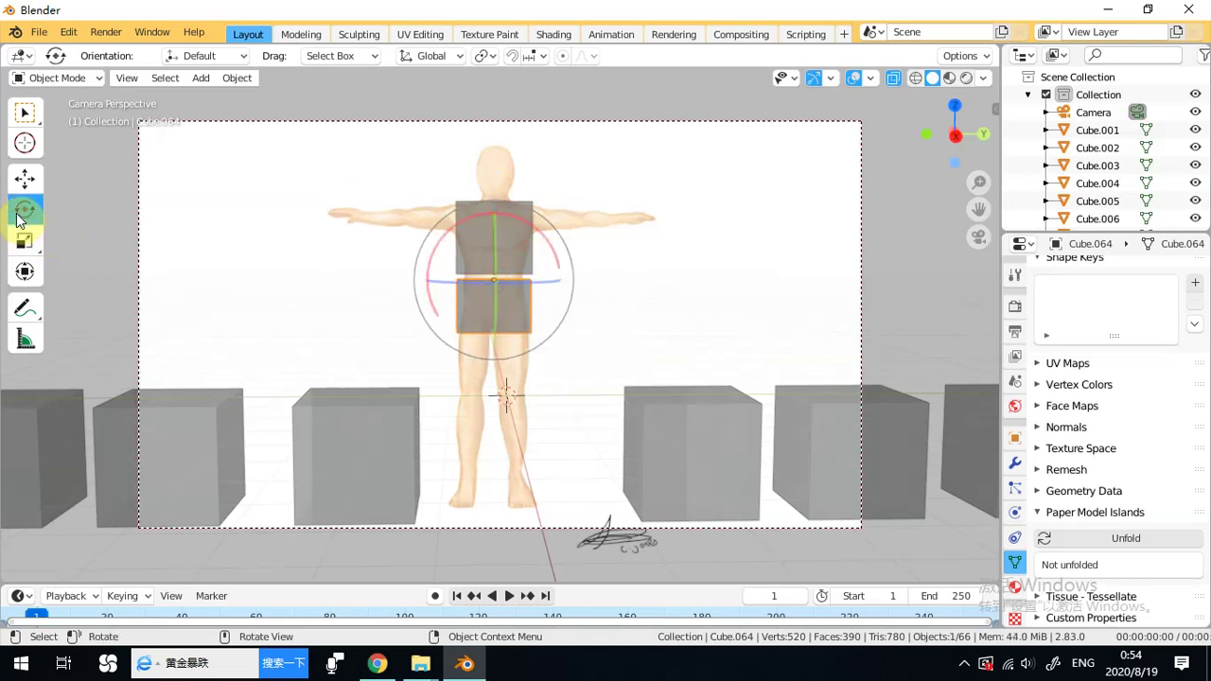
{"action": "mouse_move", "coordinate": [545, 287]}
{"action": "left_mouse_down"}
{"action": "mouse_move", "coordinate": [538, 275]}
{"action": "mouse_move", "coordinate": [480, 290]}
{"action": "mouse_move", "coordinate": [511, 299]}
{"action": "mouse_move", "coordinate": [500, 292]}
{"action": "mouse_move", "coordinate": [554, 281]}
{"action": "mouse_move", "coordinate": [494, 262]}
{"action": "mouse_move", "coordinate": [519, 279]}
{"action": "mouse_move", "coordinate": [567, 279]}
{"action": "mouse_move", "coordinate": [536, 237]}
{"action": "mouse_move", "coordinate": [537, 264]}
{"action": "left_mouse_up"}
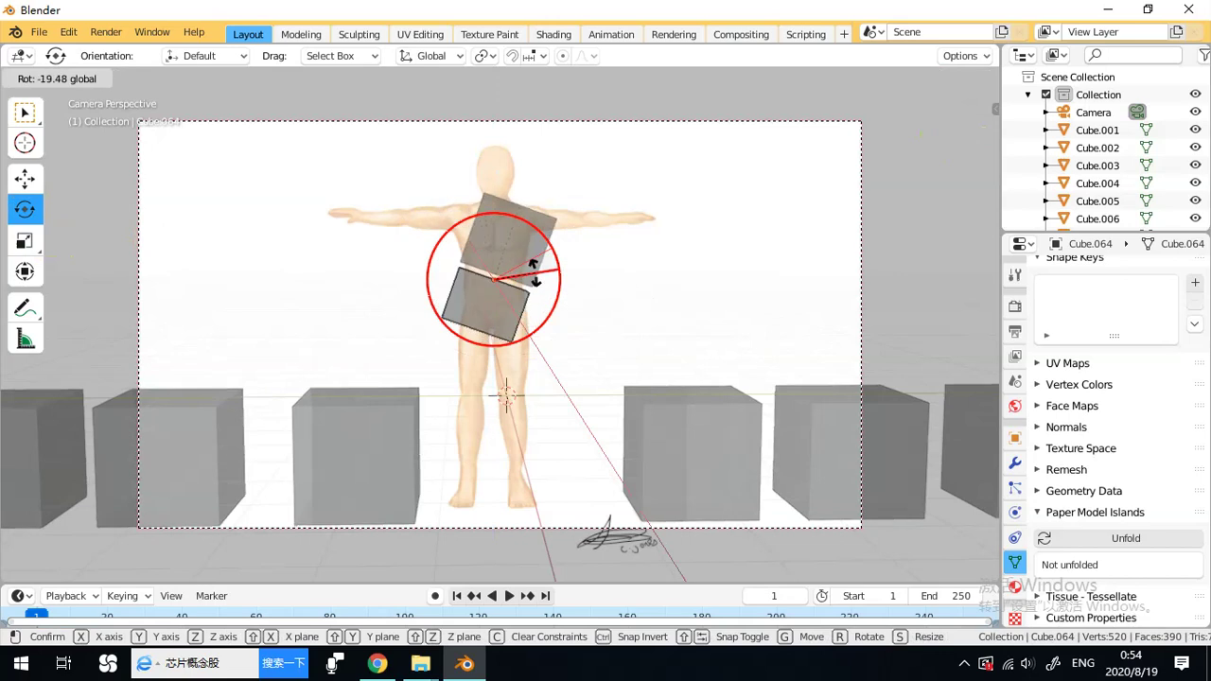
{"action": "right_click", "coordinate": [535, 273]}
Give the chest cube a small twist around Z with R Z, undoing an accidental X tilt.
{"action": "left_click", "coordinate": [624, 243]}
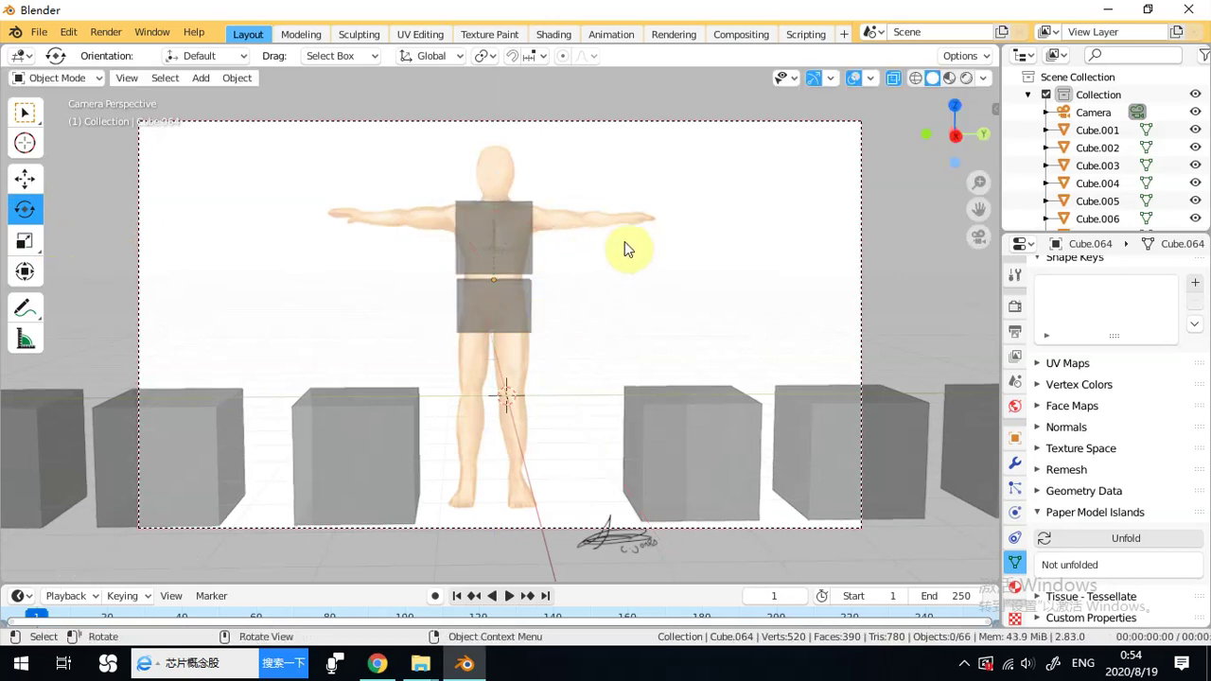
{"action": "left_click", "coordinate": [518, 225]}
{"action": "mouse_move", "coordinate": [546, 167]}
{"action": "left_mouse_down"}
{"action": "mouse_move", "coordinate": [569, 178]}
{"action": "mouse_move", "coordinate": [547, 182]}
{"action": "left_mouse_up"}
{"action": "key", "text": "ctrl+z"}
{"action": "key", "text": "r"}
{"action": "key", "text": "z"}
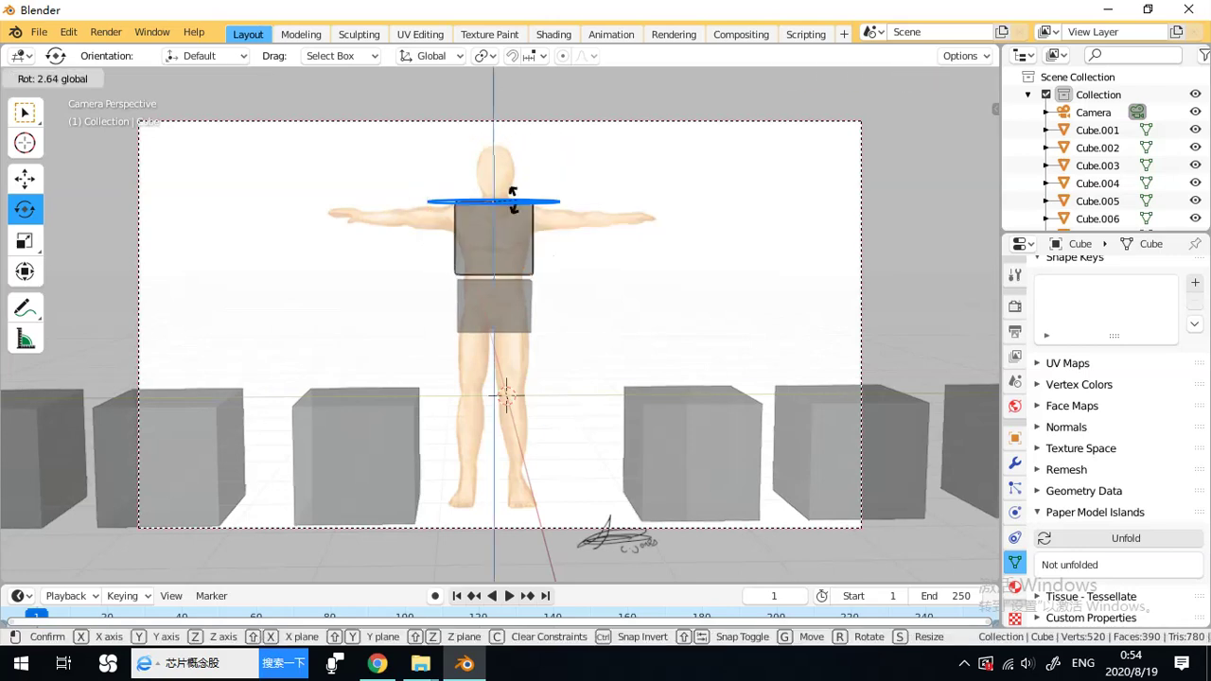
{"action": "left_click", "coordinate": [525, 208]}
Select both the chest and hips cubes from a more frontal view.
{"action": "middle_click_drag", "start_coordinate": [578, 243], "coordinate": [518, 269]}
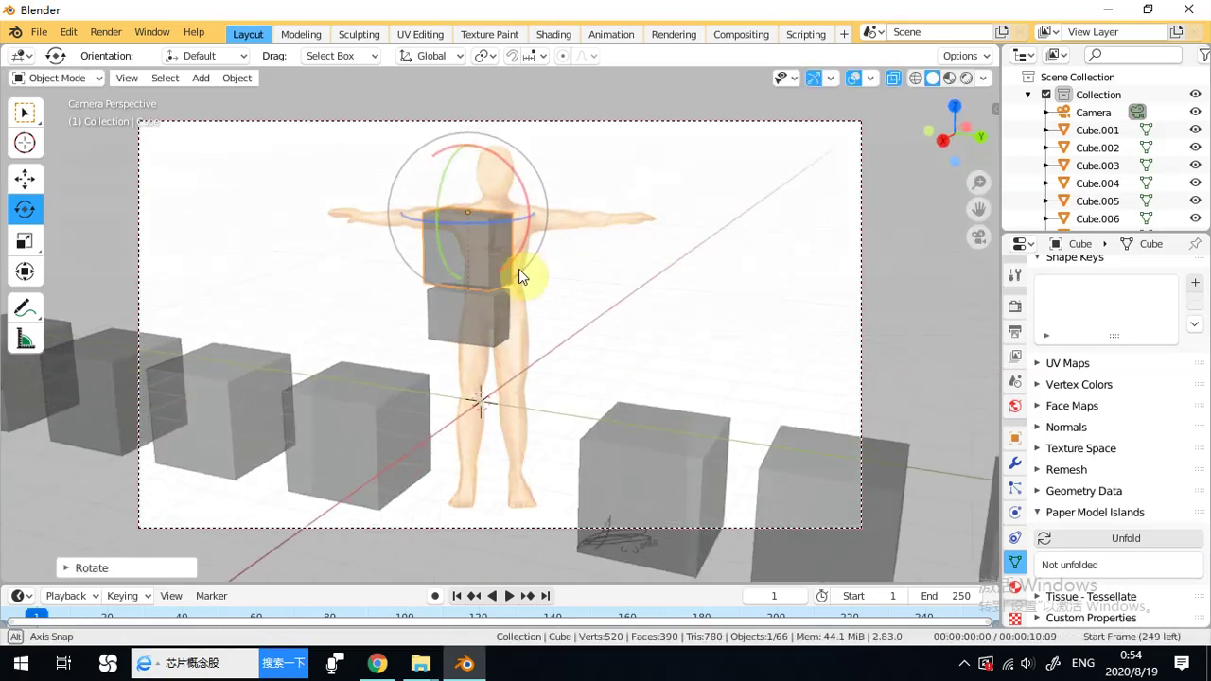
{"action": "left_click", "coordinate": [498, 316]}
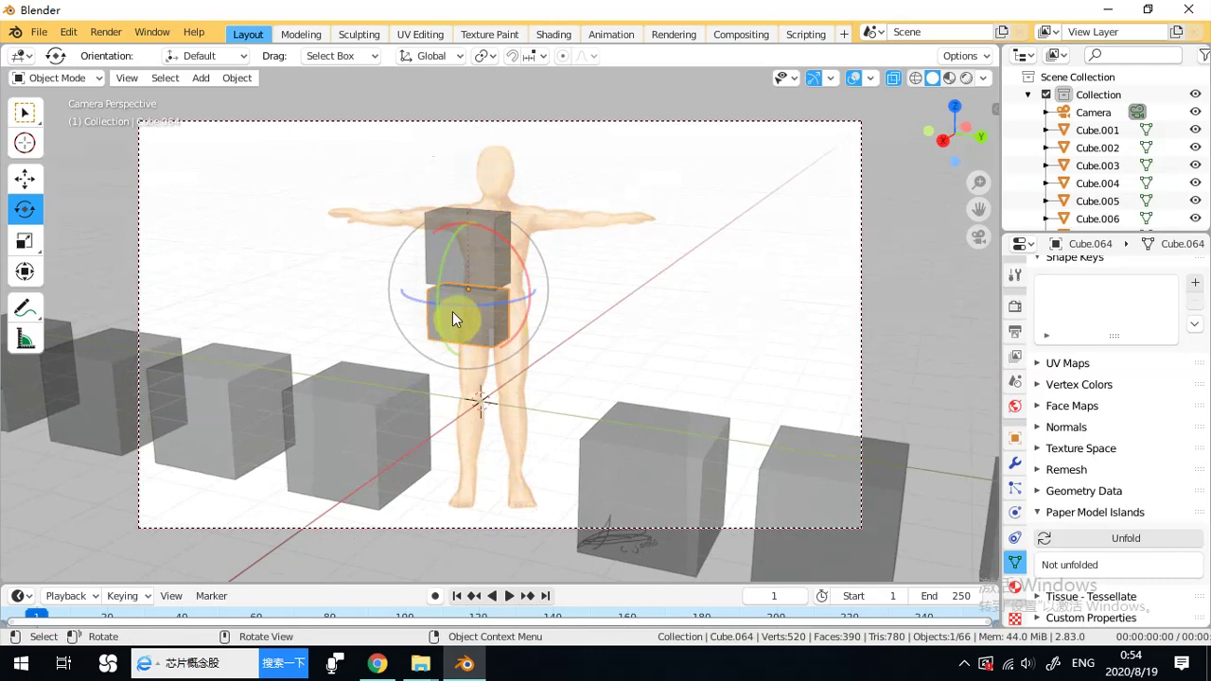
{"action": "middle_click_drag", "start_coordinate": [559, 274], "coordinate": [502, 341]}
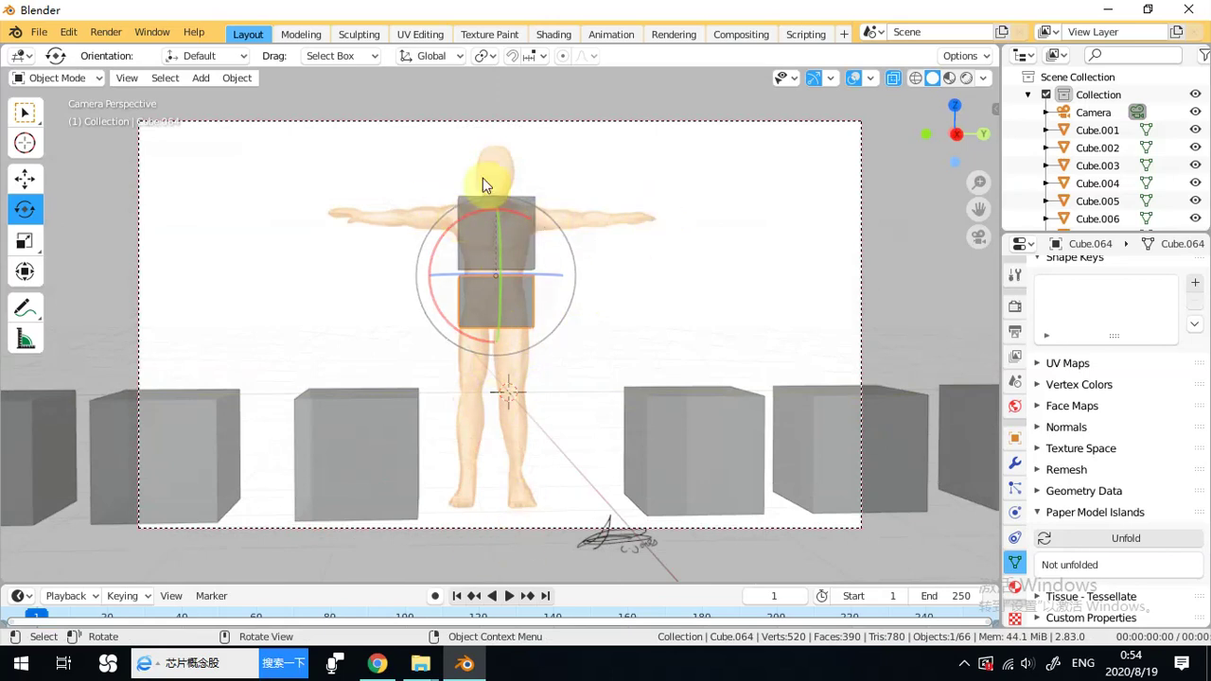
{"action": "middle_click_drag", "start_coordinate": [581, 219], "coordinate": [516, 256]}
{"action": "left_click", "coordinate": [516, 249]}
{"action": "left_click", "coordinate": [523, 303], "text": "shift"}
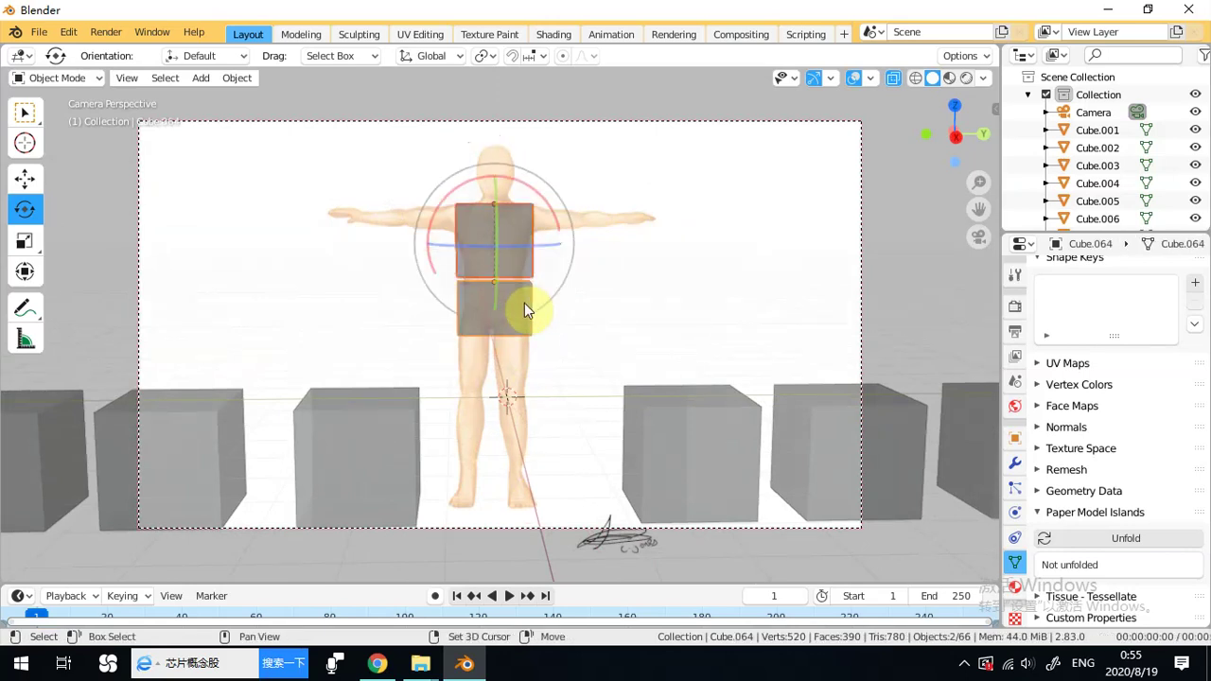
{"action": "middle_click_drag", "start_coordinate": [533, 299], "coordinate": [600, 330]}
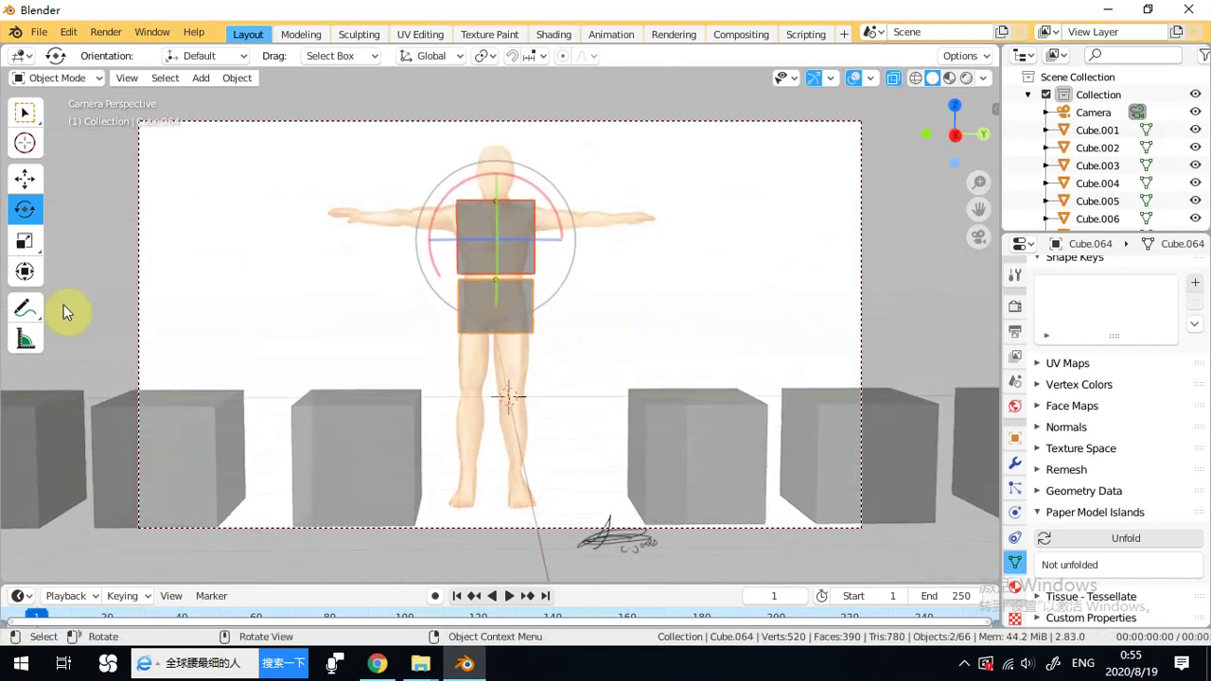
Shrink both torso cubes, raise them slightly, then shrink them a little more.
{"action": "left_click", "coordinate": [24, 240]}
{"action": "left_click_drag", "start_coordinate": [554, 187], "coordinate": [531, 196]}
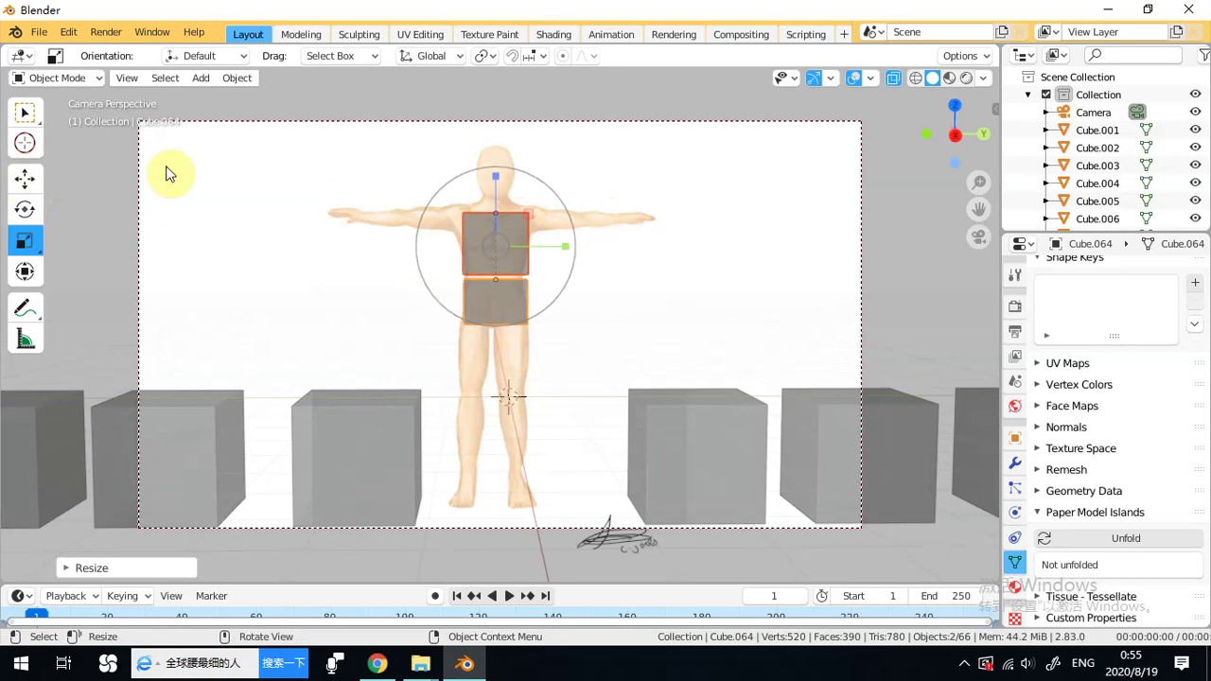
{"action": "left_click", "coordinate": [25, 181]}
{"action": "left_click_drag", "start_coordinate": [491, 172], "coordinate": [496, 160]}
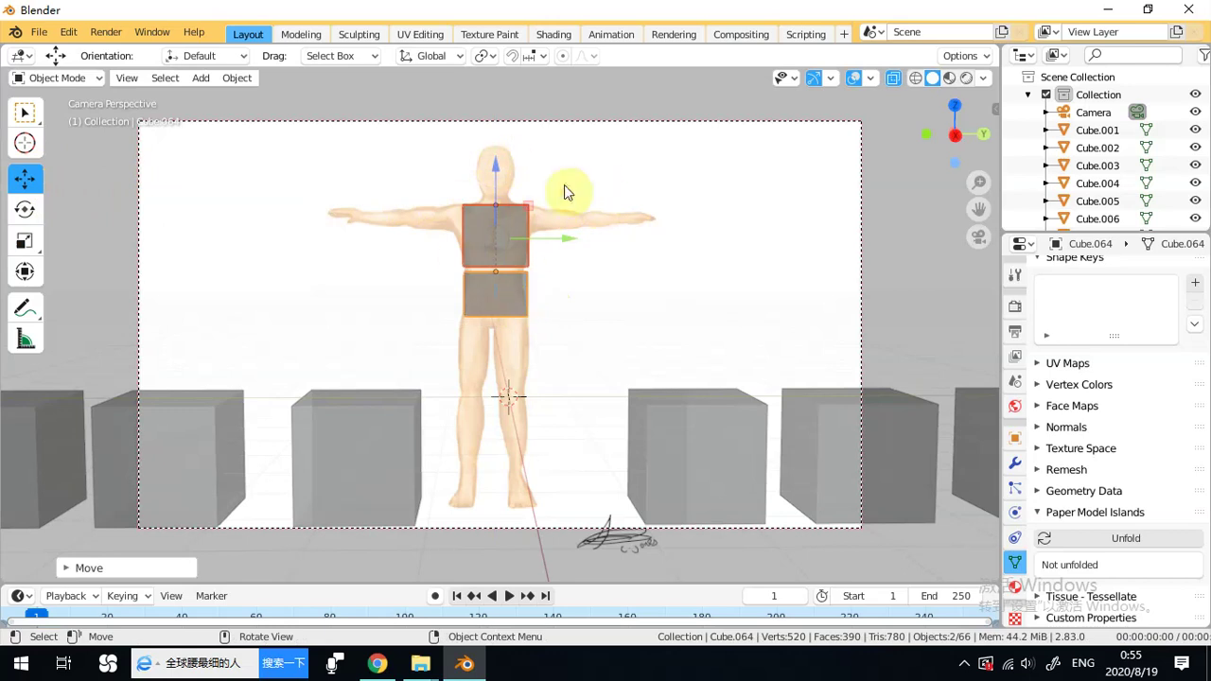
{"action": "left_click", "coordinate": [25, 240]}
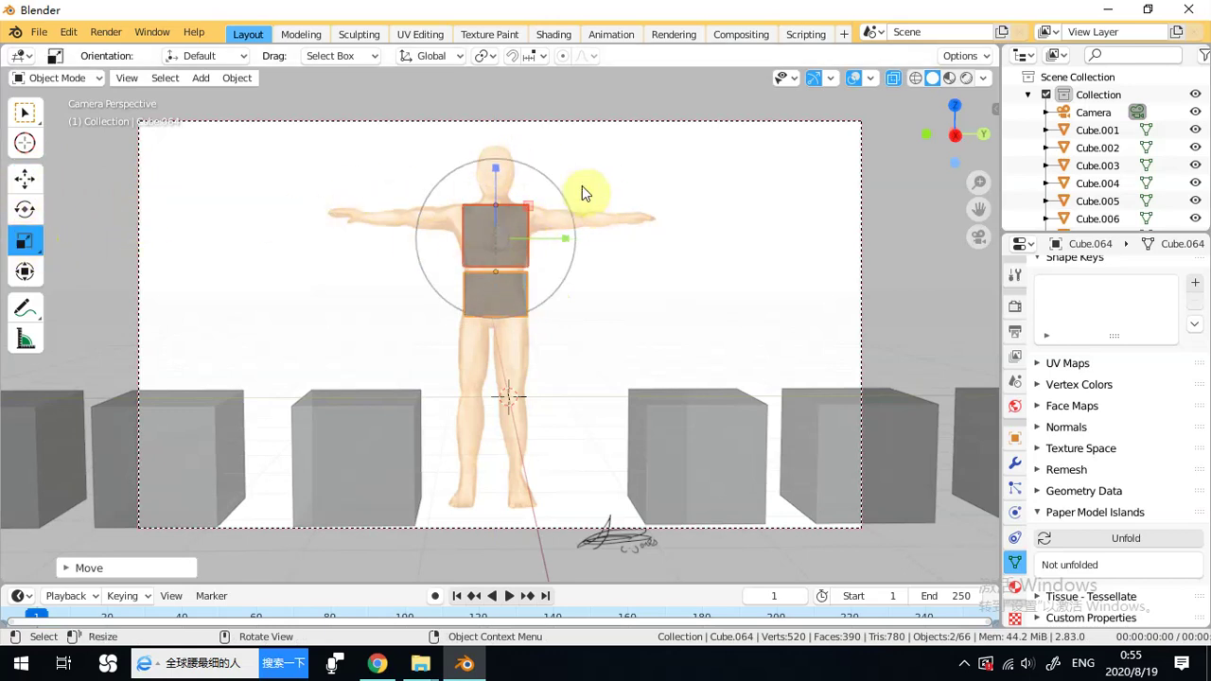
{"action": "left_click_drag", "start_coordinate": [556, 197], "coordinate": [527, 203]}
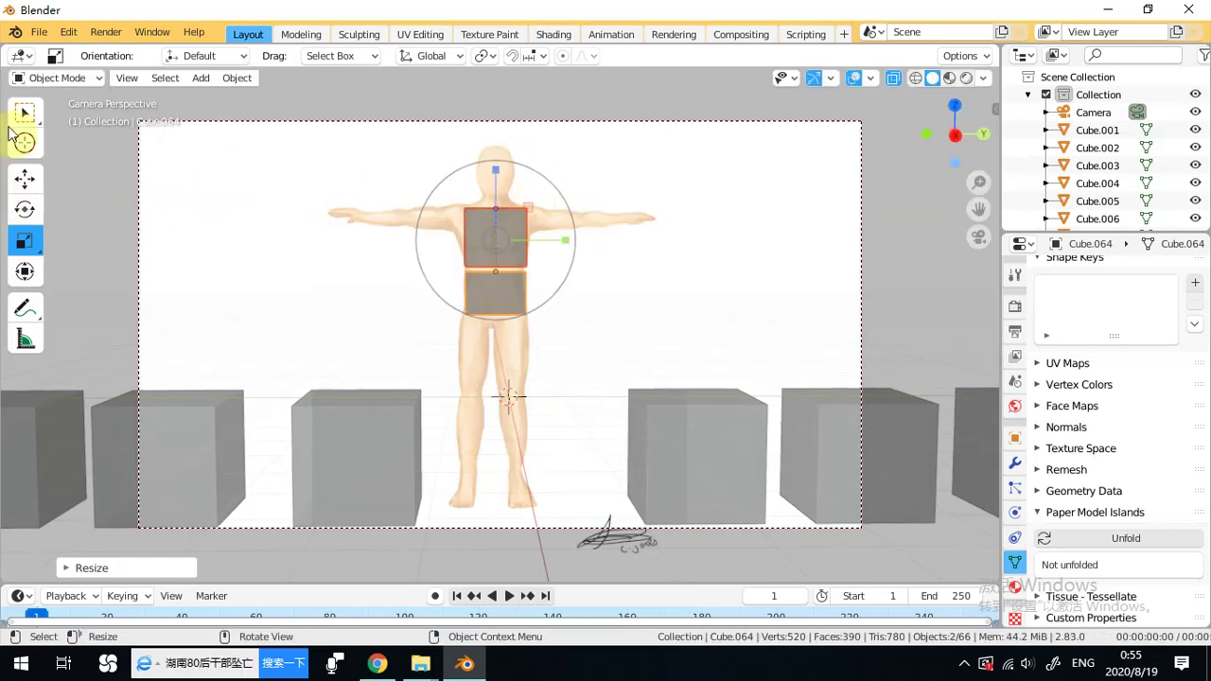
Select only the hips cube, raise it slightly and stretch it along Z.
{"action": "left_click", "coordinate": [25, 112]}
{"action": "left_click_drag", "start_coordinate": [379, 376], "coordinate": [379, 376]}
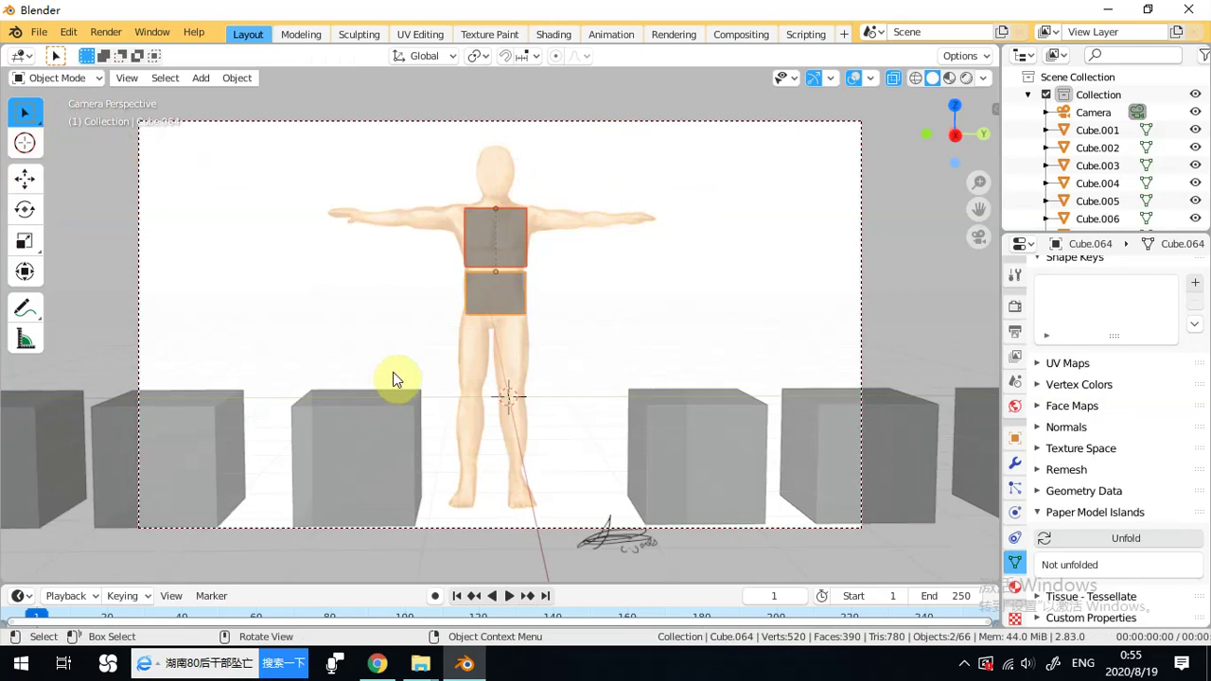
{"action": "left_click", "coordinate": [504, 245]}
{"action": "left_click", "coordinate": [500, 295], "text": "shift"}
{"action": "key", "text": "alt+a"}
{"action": "left_click", "coordinate": [504, 238]}
{"action": "left_click", "coordinate": [505, 288]}
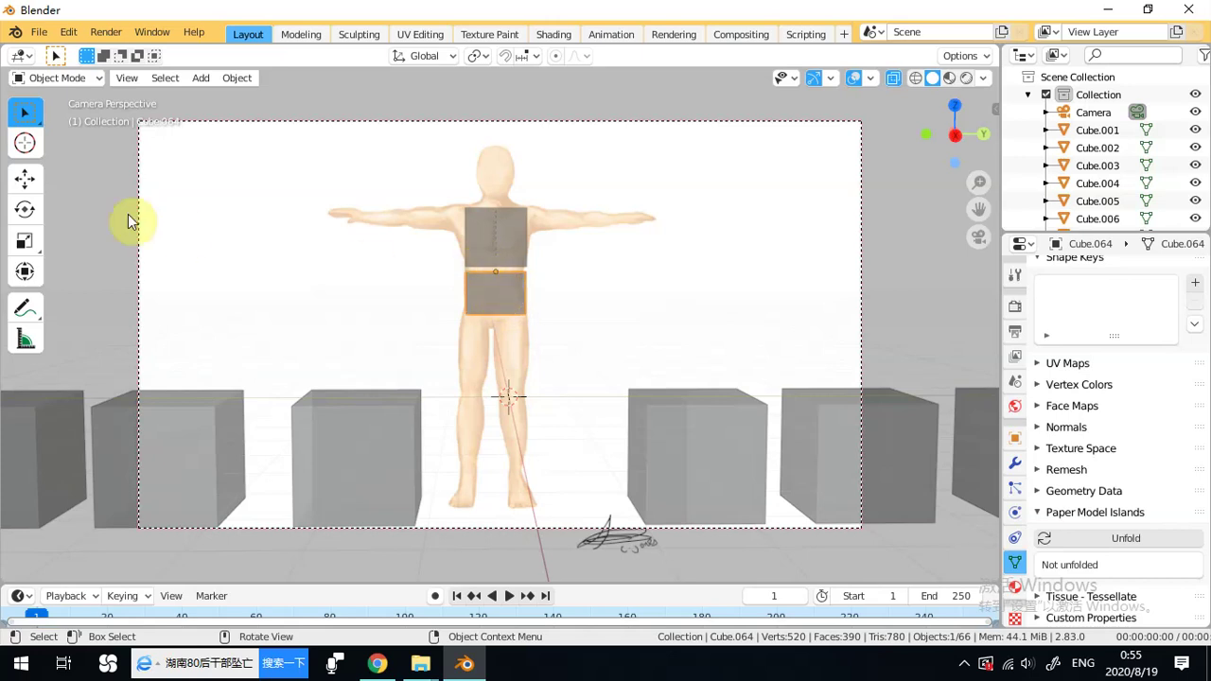
{"action": "left_click", "coordinate": [24, 178]}
{"action": "mouse_move", "coordinate": [492, 198]}
{"action": "left_mouse_down"}
{"action": "mouse_move", "coordinate": [493, 186]}
{"action": "mouse_move", "coordinate": [492, 208]}
{"action": "mouse_move", "coordinate": [496, 189]}
{"action": "left_mouse_up"}
{"action": "left_click", "coordinate": [25, 240]}
{"action": "key", "text": "shift+space"}
{"action": "key", "text": "g"}
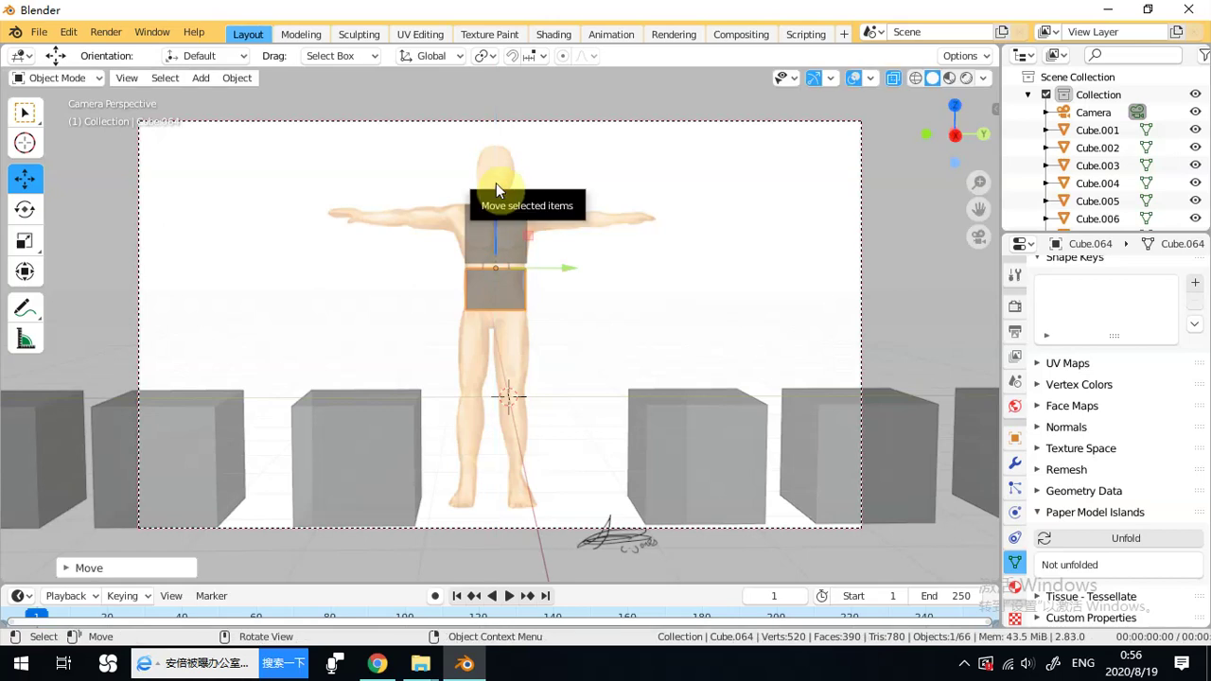
Select the chest cube and floor cube Cube.003, then undo the recent torso edits.
{"action": "left_click", "coordinate": [508, 236]}
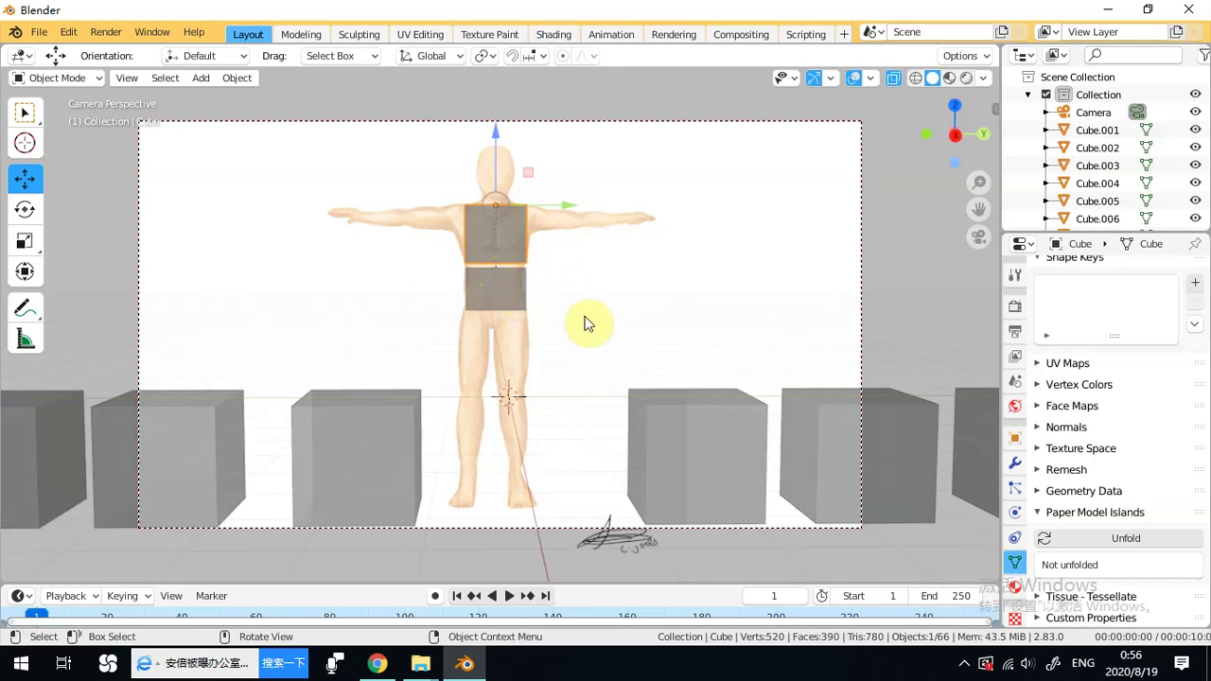
{"action": "left_click", "coordinate": [368, 445]}
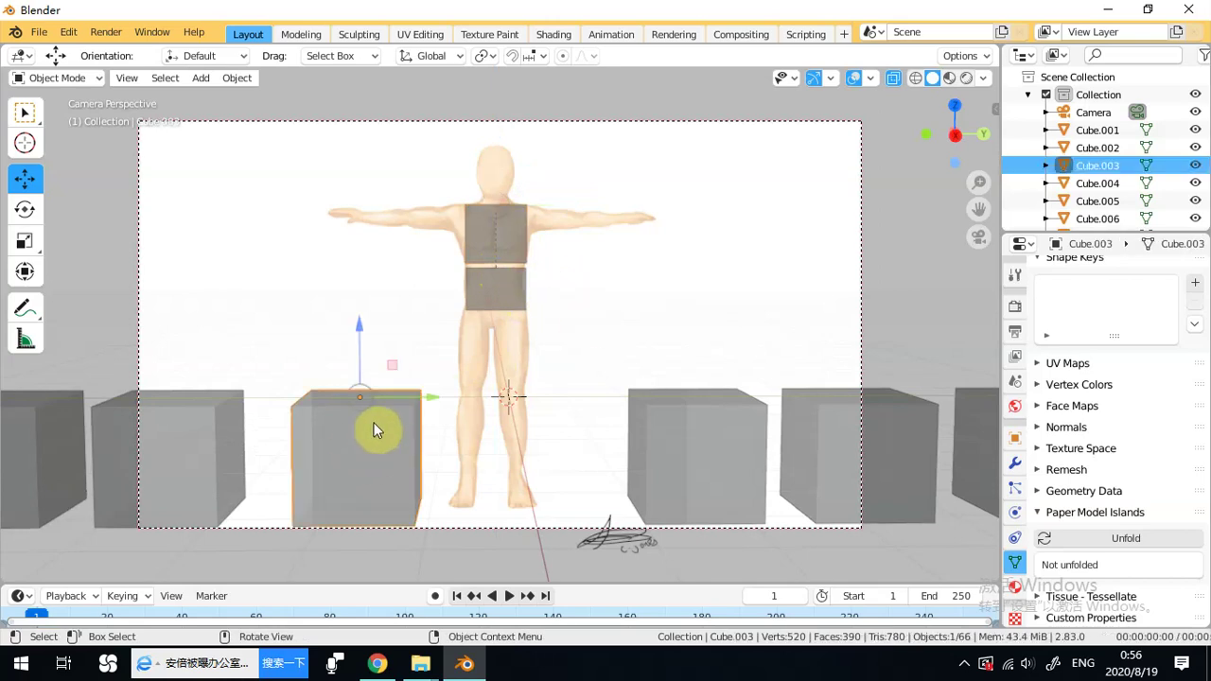
{"action": "middle_click_drag", "start_coordinate": [470, 406], "coordinate": [432, 419]}
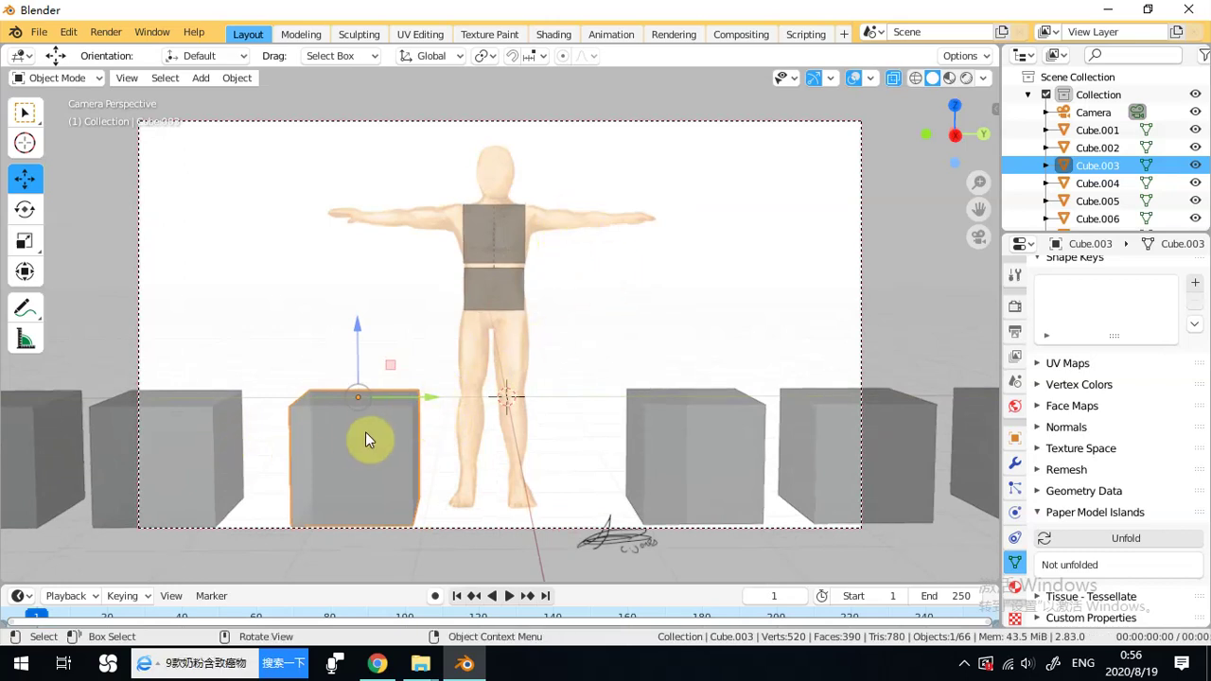
{"action": "left_click_drag", "start_coordinate": [560, 237], "coordinate": [442, 330]}
{"action": "key", "text": "ctrl+z"}
{"action": "key", "text": "ctrl+z"}
{"action": "key", "text": "ctrl+z"}
{"action": "key", "text": "ctrl+z"}
{"action": "key", "text": "ctrl+z"}
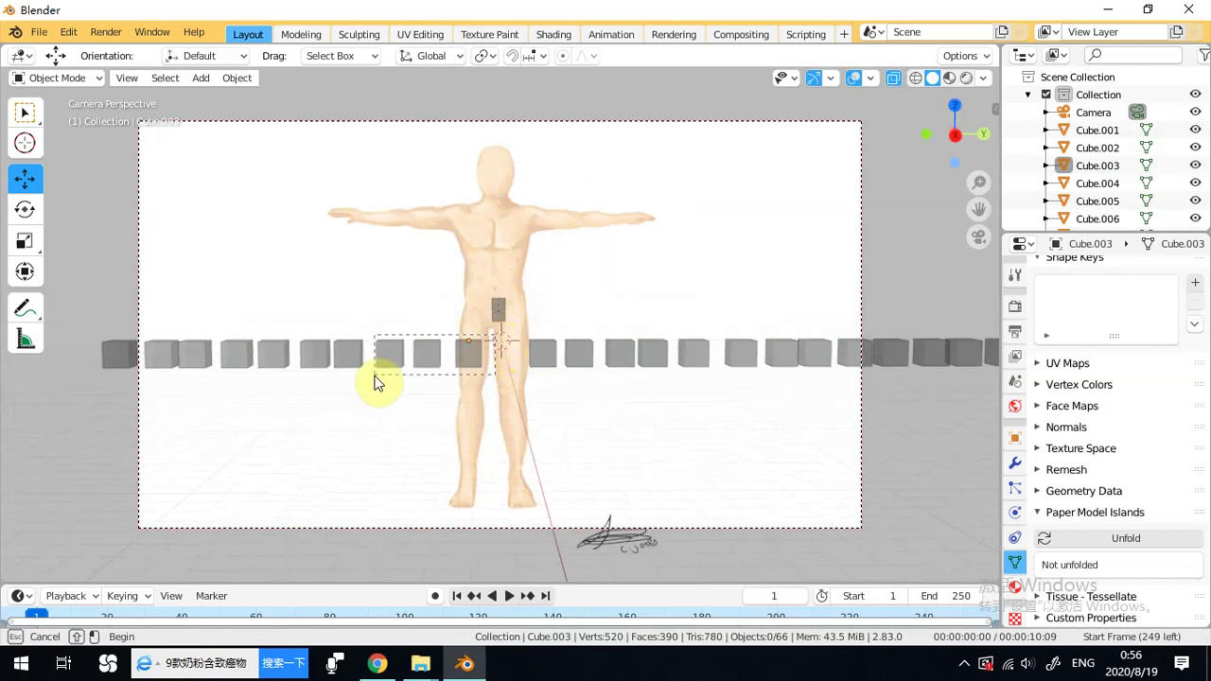
Delete box-selected groups of floor cubes, then undo back and view through the camera.
{"action": "key", "text": "ctrl+z"}
{"action": "key", "text": "ctrl+z"}
{"action": "left_click_drag", "start_coordinate": [158, 329], "coordinate": [1177, 428]}
{"action": "key", "text": "Delete"}
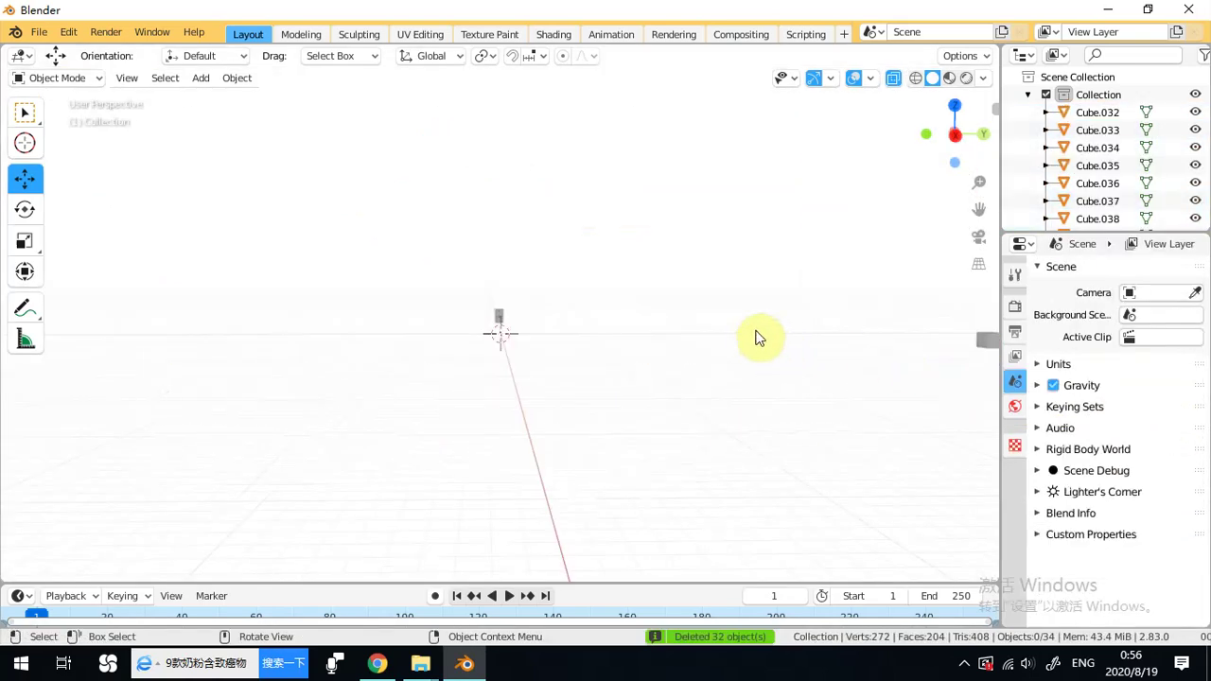
{"action": "key", "text": "ctrl+z"}
{"action": "key", "text": "ctrl+z"}
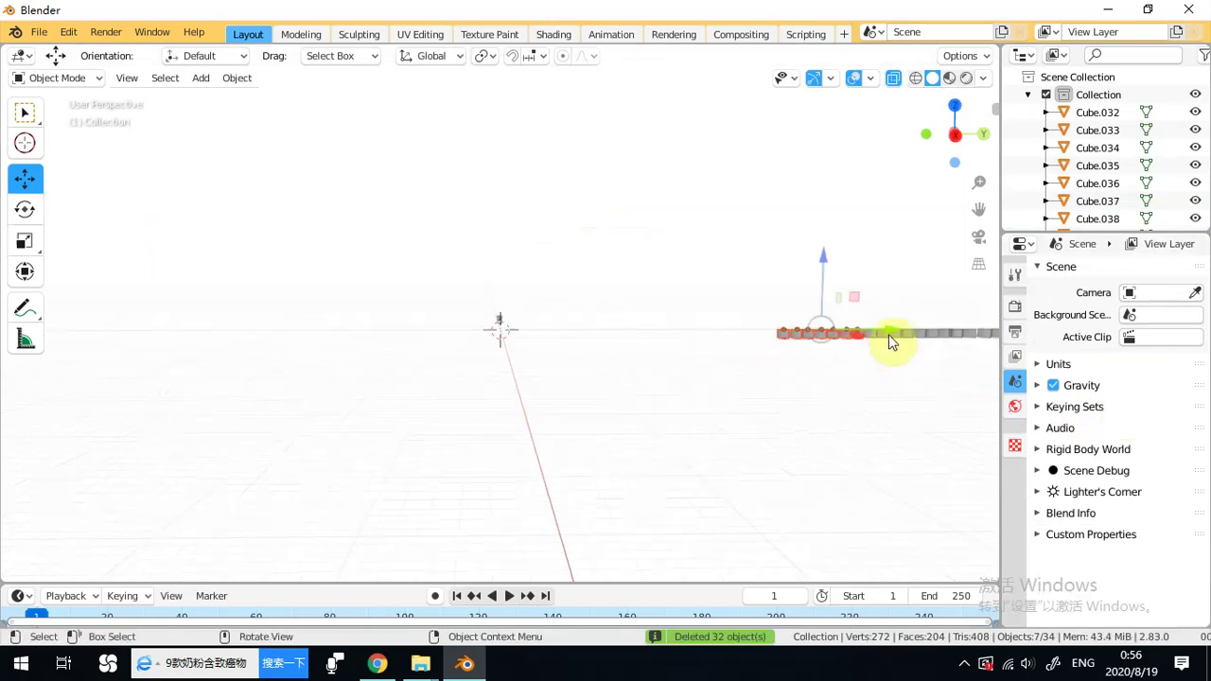
{"action": "left_click_drag", "start_coordinate": [957, 297], "coordinate": [652, 364]}
{"action": "key", "text": "Delete"}
{"action": "middle_click_drag", "start_coordinate": [523, 373], "coordinate": [550, 312]}
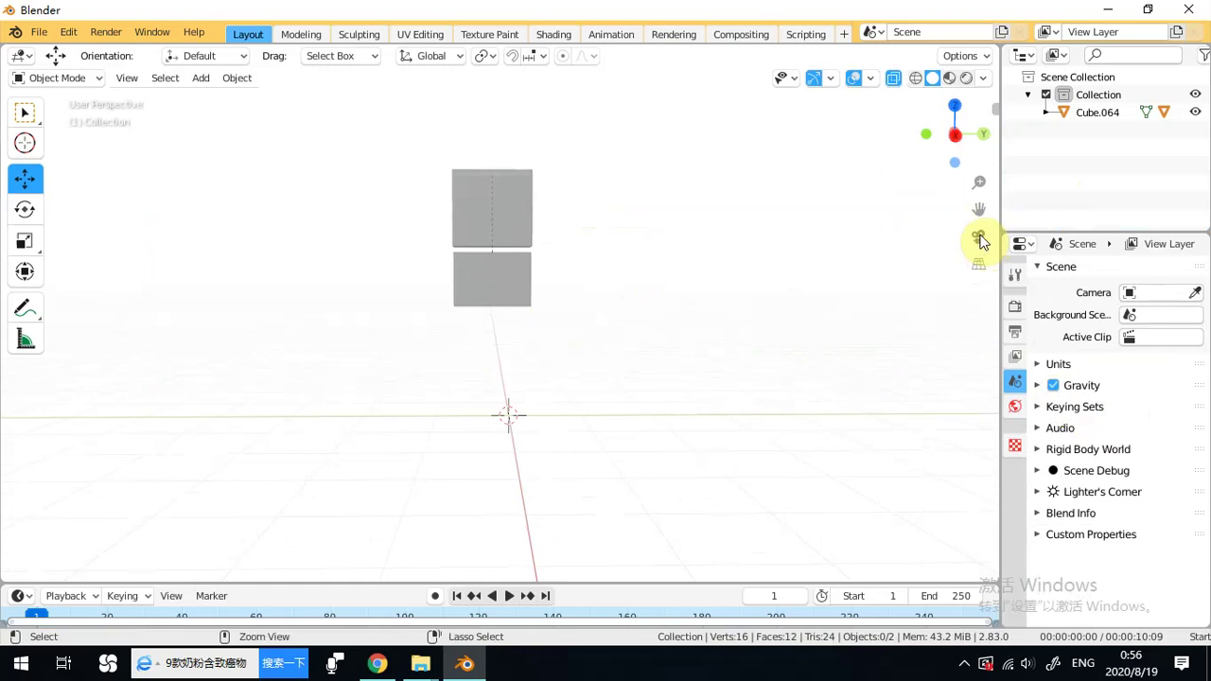
{"action": "key", "text": "ctrl+z"}
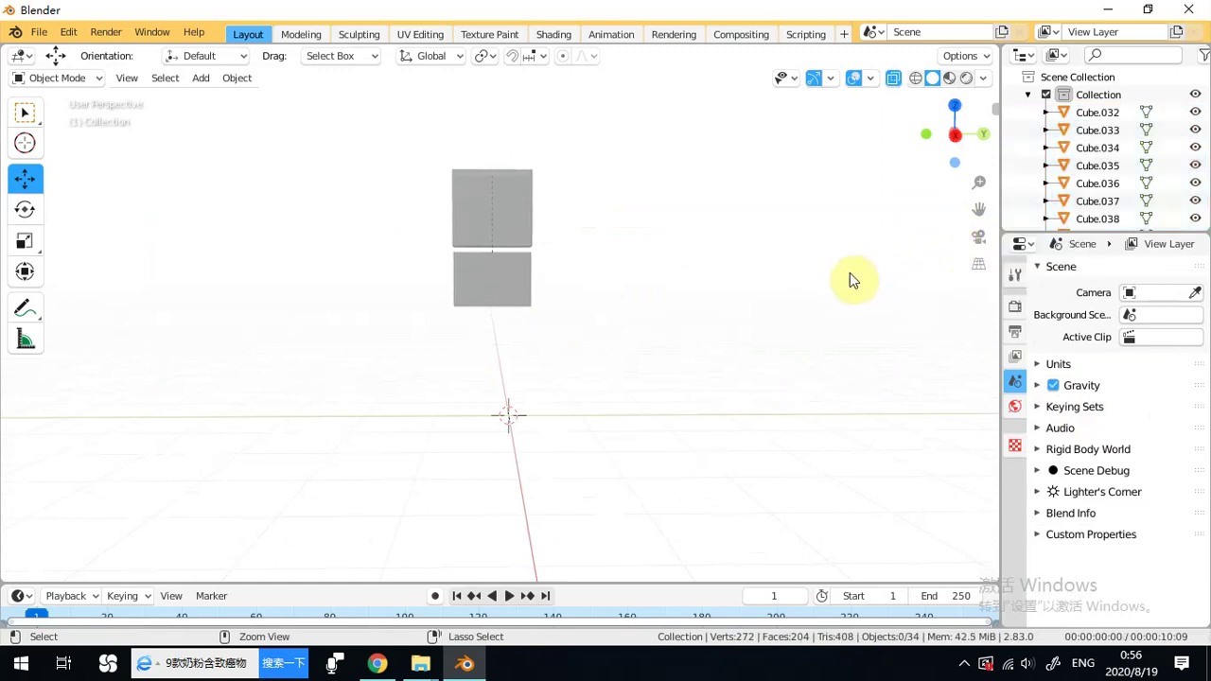
{"action": "key", "text": "ctrl+z"}
{"action": "key", "text": "ctrl+z"}
{"action": "key", "text": "ctrl+z"}
{"action": "key", "text": "ctrl+z"}
{"action": "key", "text": "ctrl+z"}
{"action": "key", "text": "ctrl+z"}
{"action": "key", "text": "ctrl+z"}
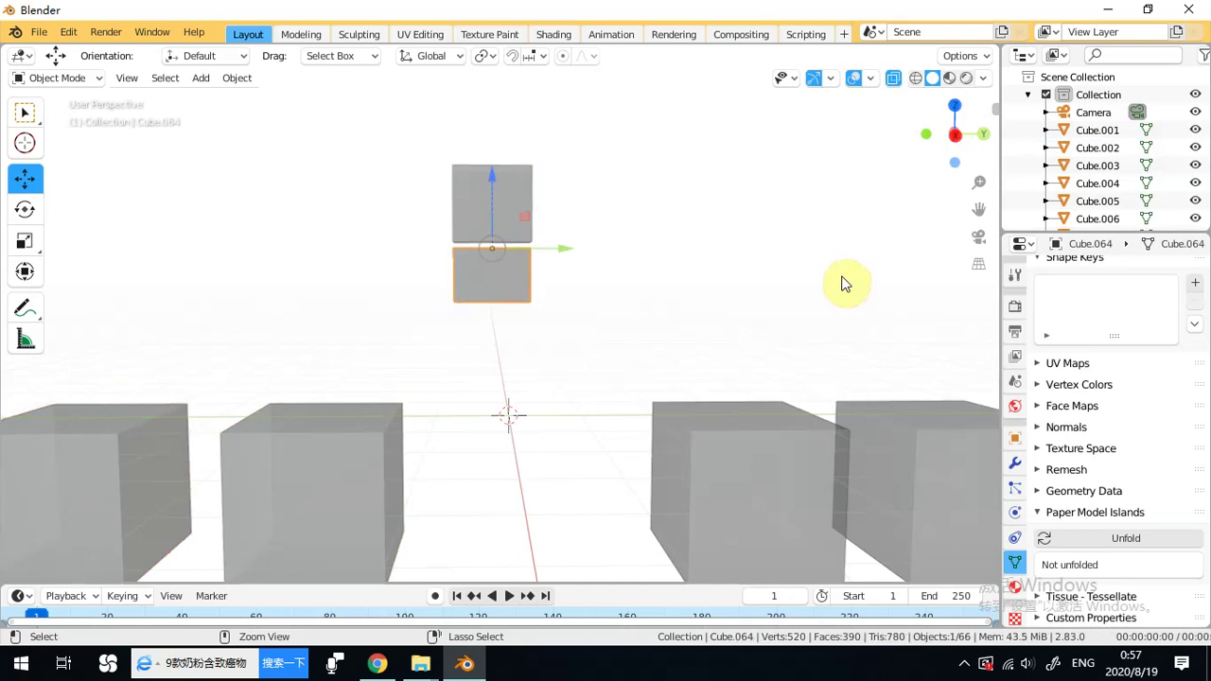
{"action": "left_click", "coordinate": [979, 237]}
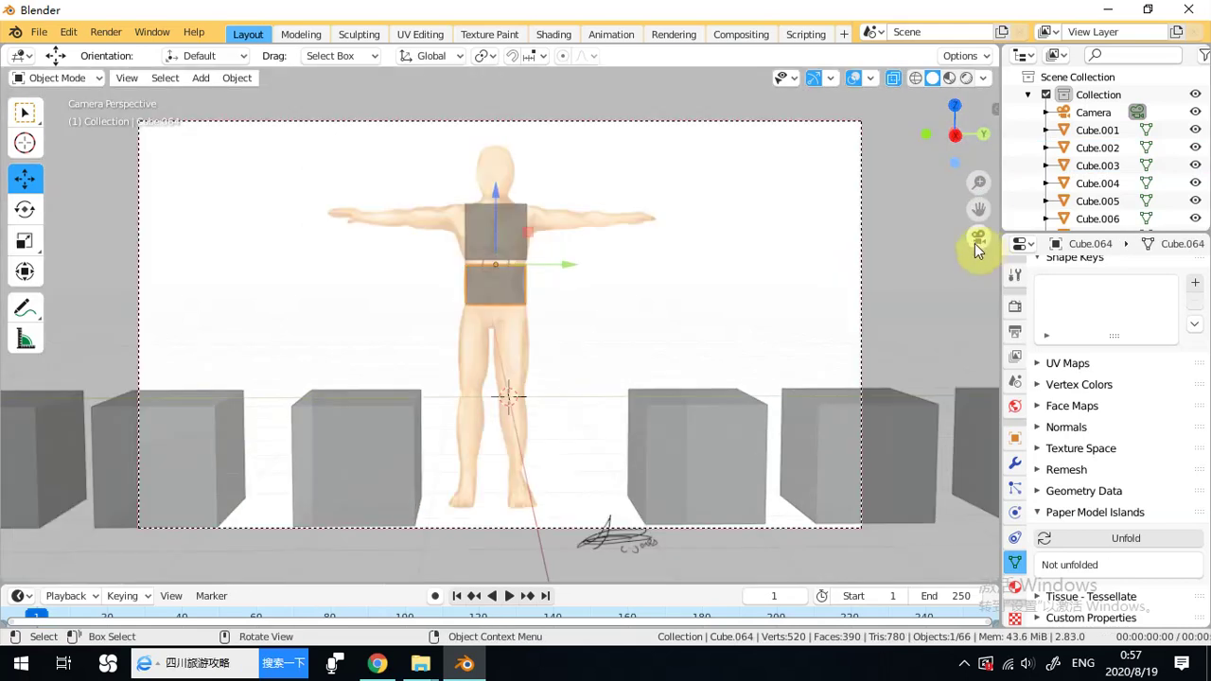
{"action": "key", "text": "ctrl+z"}
{"action": "key", "text": "ctrl+z"}
Delete three batches of row cubes, then undo to recover the camera and its view.
{"action": "left_click", "coordinate": [541, 351]}
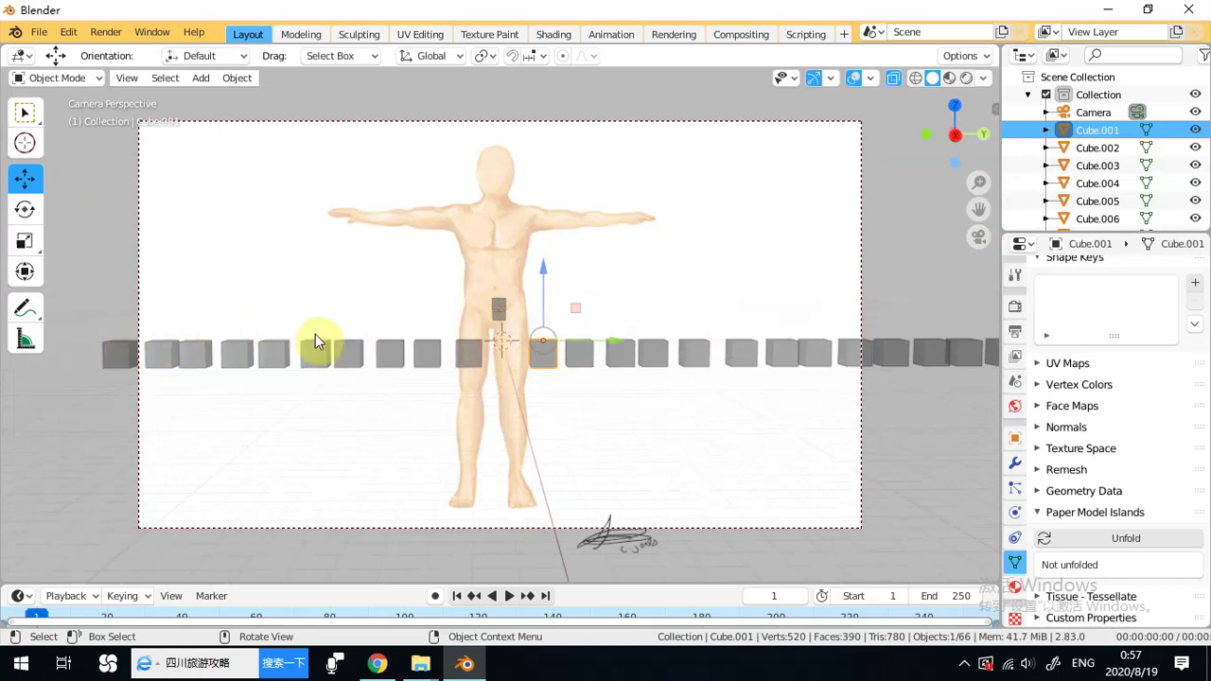
{"action": "left_click_drag", "start_coordinate": [167, 325], "coordinate": [486, 382]}
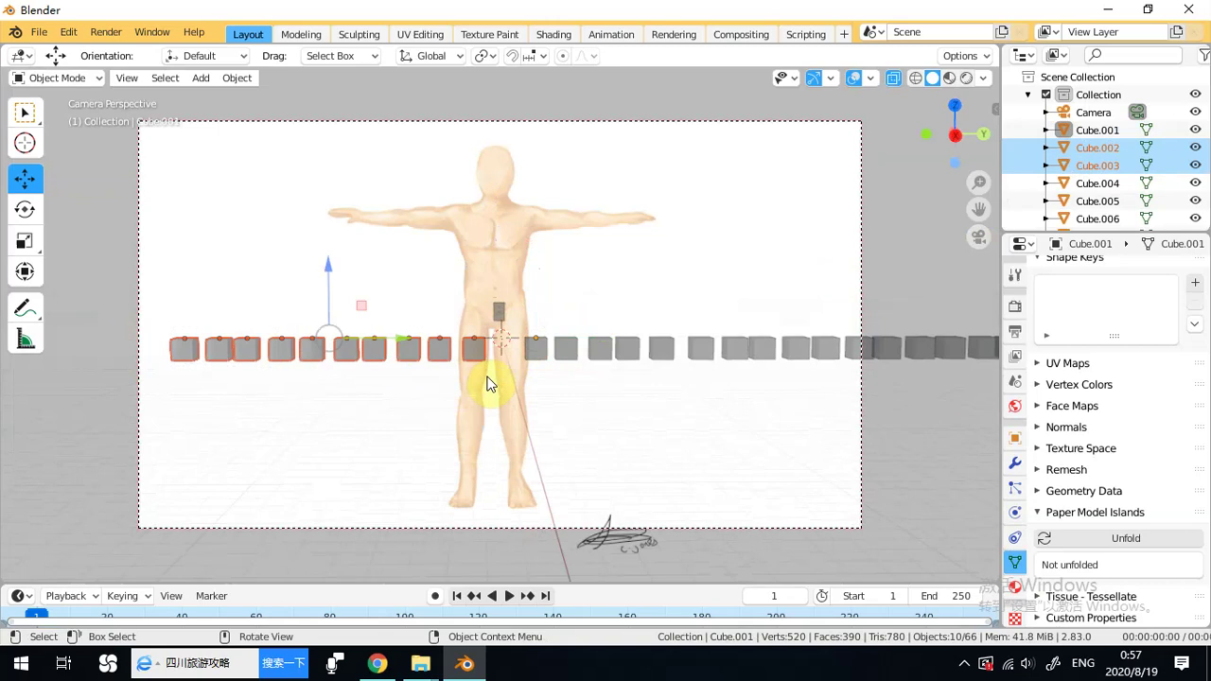
{"action": "key", "text": "Delete"}
{"action": "left_click_drag", "start_coordinate": [535, 346], "coordinate": [768, 382]}
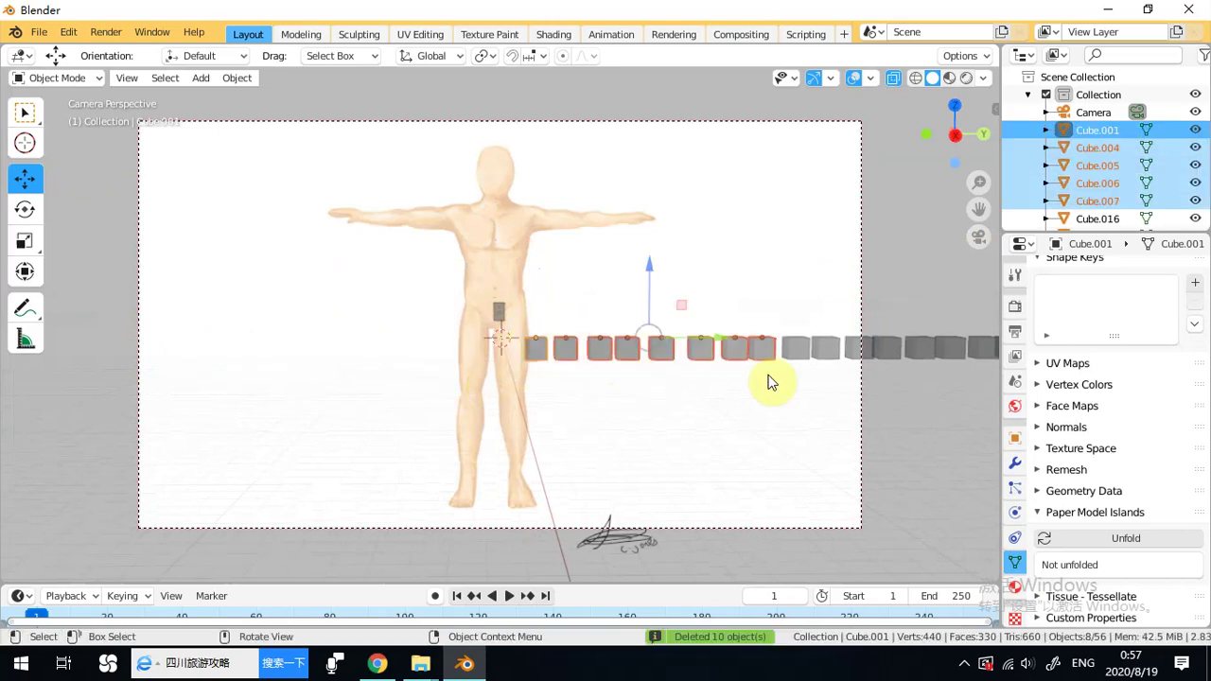
{"action": "key", "text": "Delete"}
{"action": "left_click_drag", "start_coordinate": [759, 313], "coordinate": [899, 373]}
{"action": "key", "text": "Delete"}
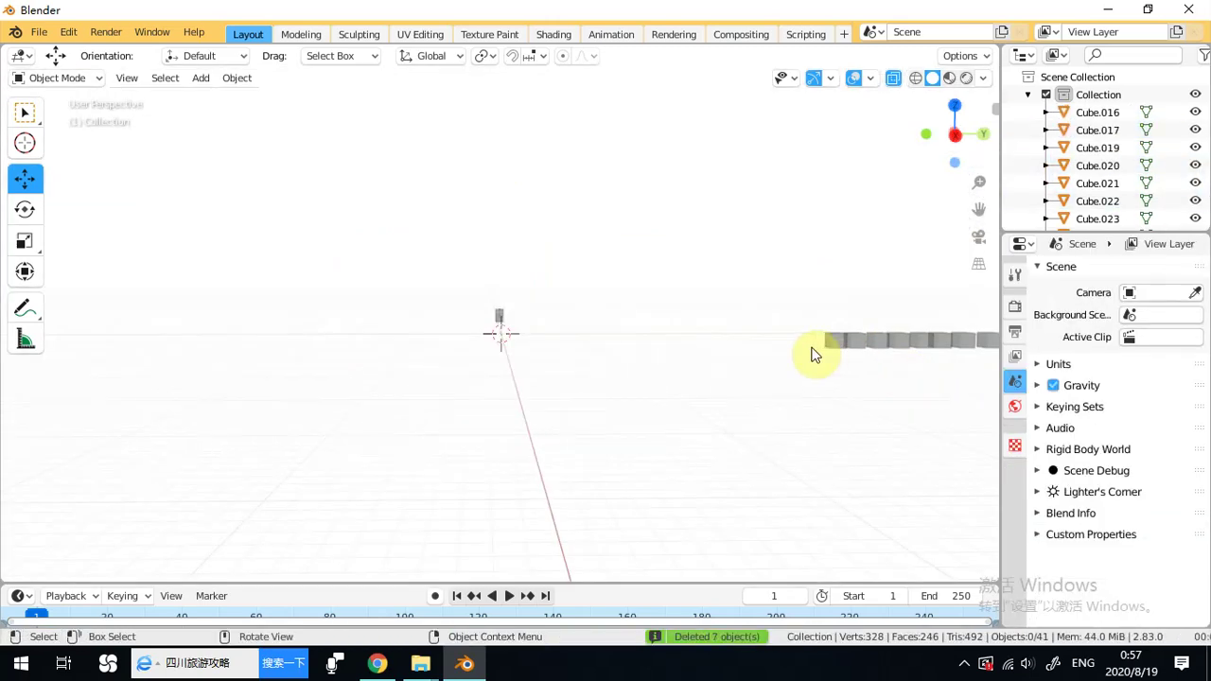
{"action": "key", "text": "ctrl+z"}
{"action": "left_click", "coordinate": [777, 328]}
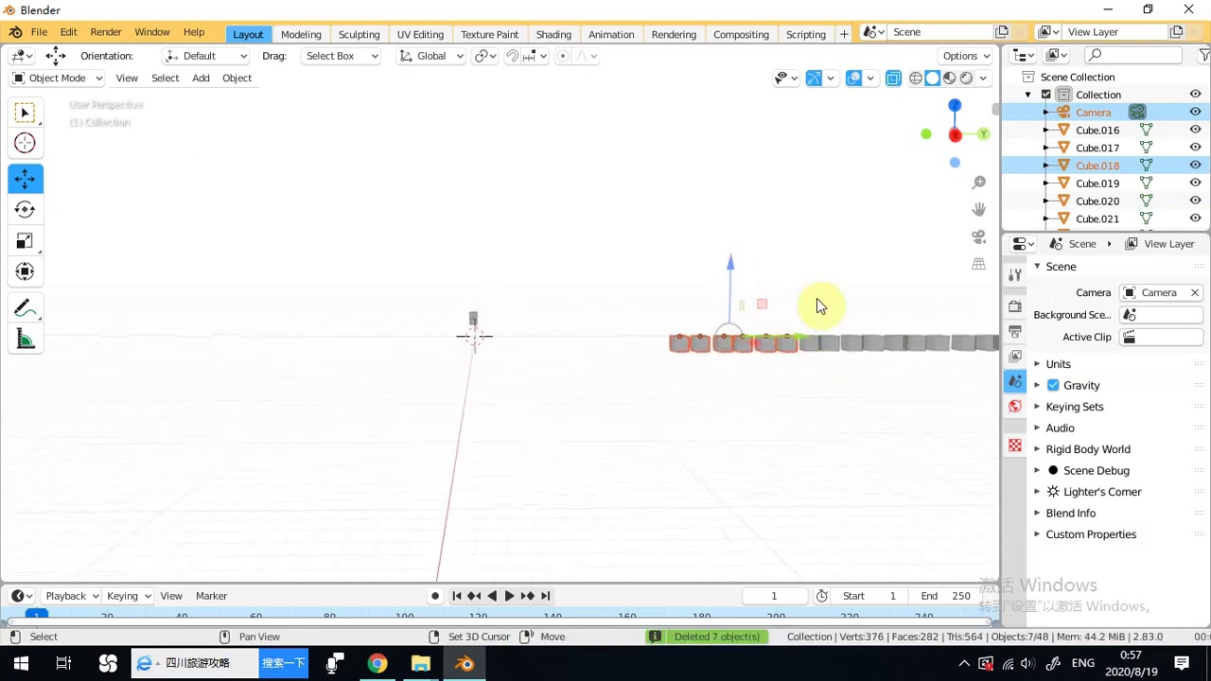
{"action": "left_click", "coordinate": [979, 238]}
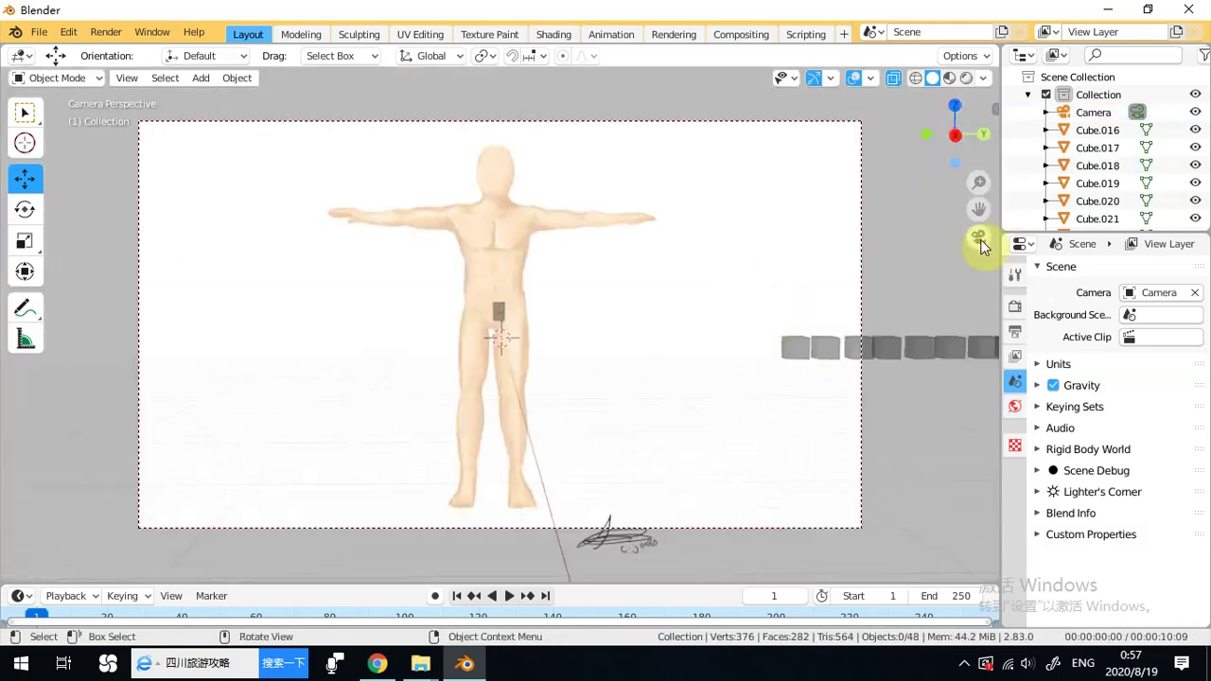
Box-select and delete two more batches of cubes from the row.
{"action": "left_click_drag", "start_coordinate": [731, 365], "coordinate": [419, 373]}
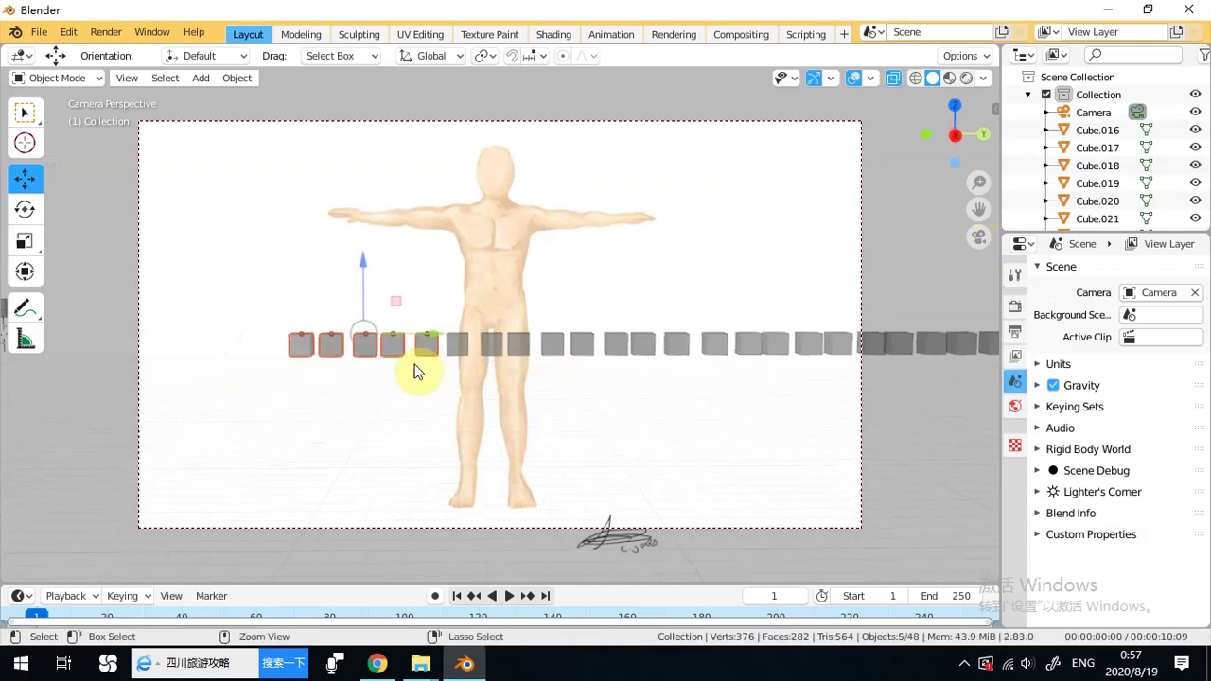
{"action": "left_click", "coordinate": [524, 323]}
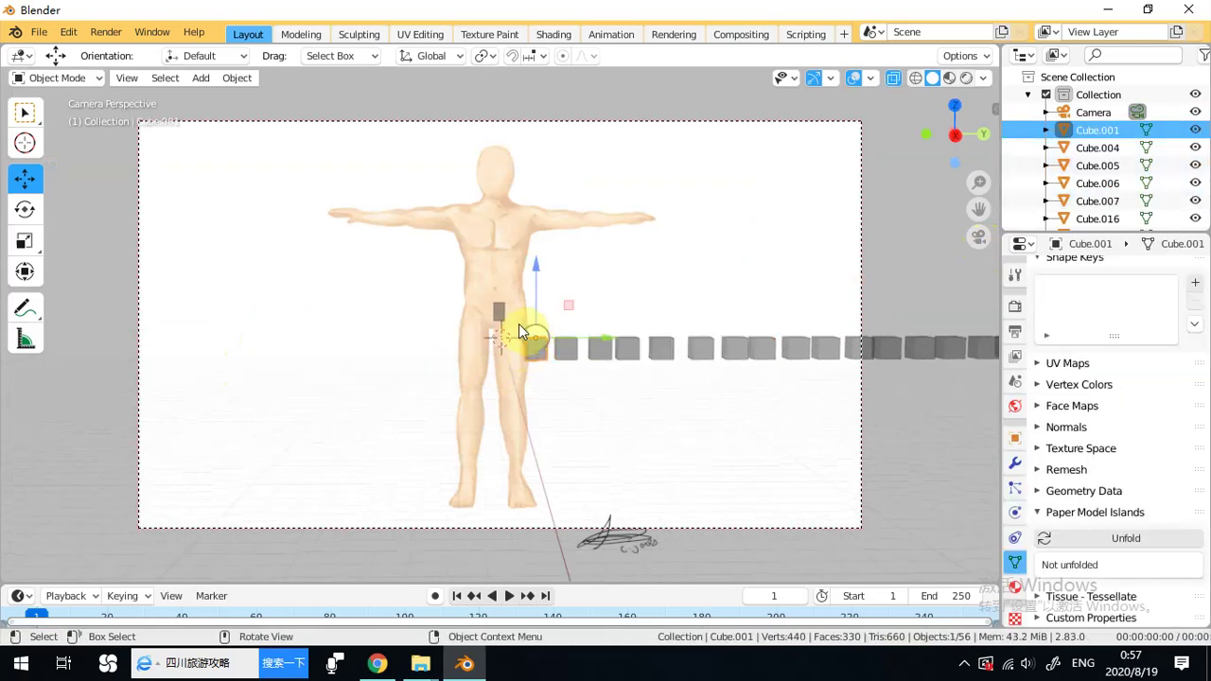
{"action": "left_click_drag", "start_coordinate": [531, 322], "coordinate": [831, 383]}
{"action": "key", "text": "Delete"}
{"action": "middle_click_drag", "start_coordinate": [797, 397], "coordinate": [317, 369]}
{"action": "left_click_drag", "start_coordinate": [296, 336], "coordinate": [824, 425]}
{"action": "key", "text": "Delete"}
Delete the final 20 cubes and the last seven stray cubes, centring the torso block.
{"action": "middle_click_drag", "start_coordinate": [797, 388], "coordinate": [157, 400]}
{"action": "left_click_drag", "start_coordinate": [227, 339], "coordinate": [835, 439]}
{"action": "key", "text": "Delete"}
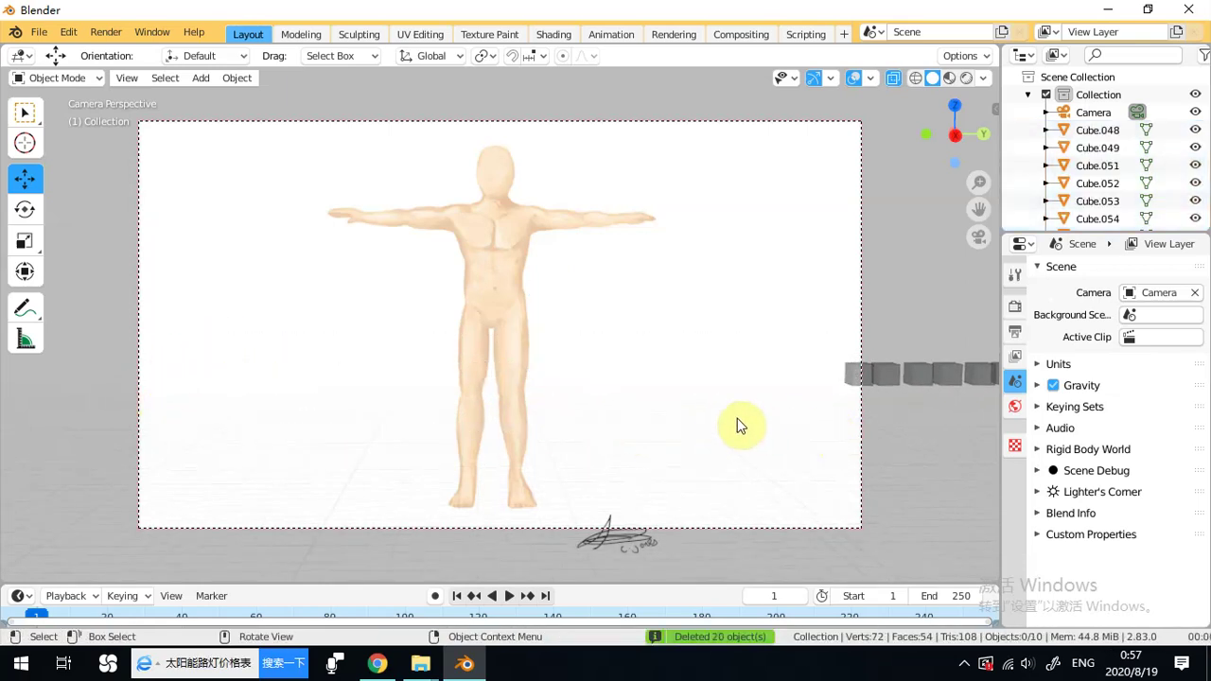
{"action": "middle_click_drag", "start_coordinate": [716, 419], "coordinate": [163, 403]}
{"action": "left_click_drag", "start_coordinate": [289, 331], "coordinate": [540, 414]}
{"action": "key", "text": "Delete"}
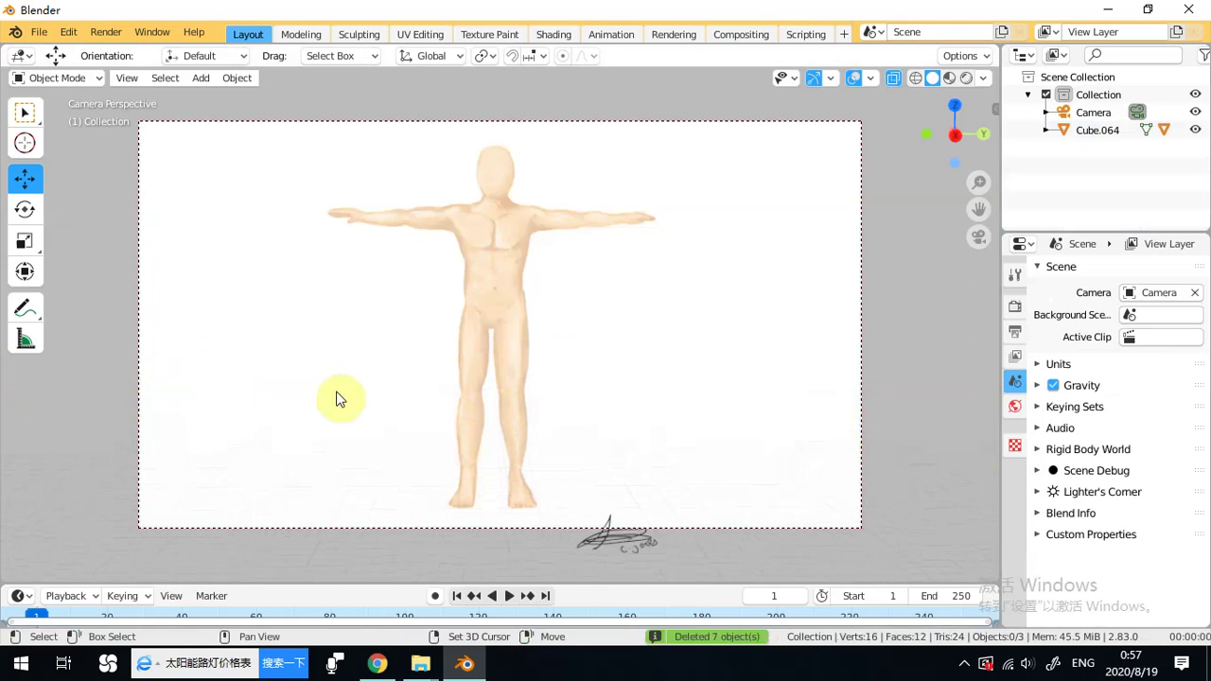
{"action": "middle_click_drag", "start_coordinate": [424, 403], "coordinate": [667, 405], "text": "shift"}
{"action": "scroll", "coordinate": [673, 406], "scroll_direction": "up", "scroll_amount": 3}
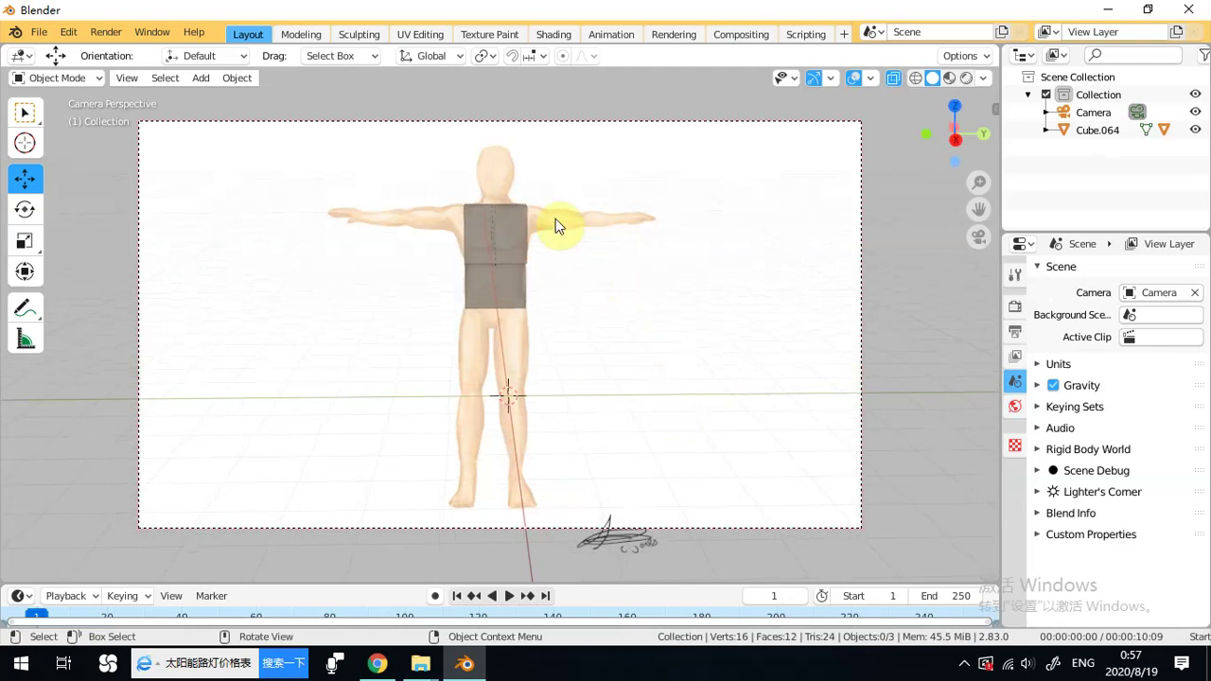
{"action": "left_click", "coordinate": [502, 275]}
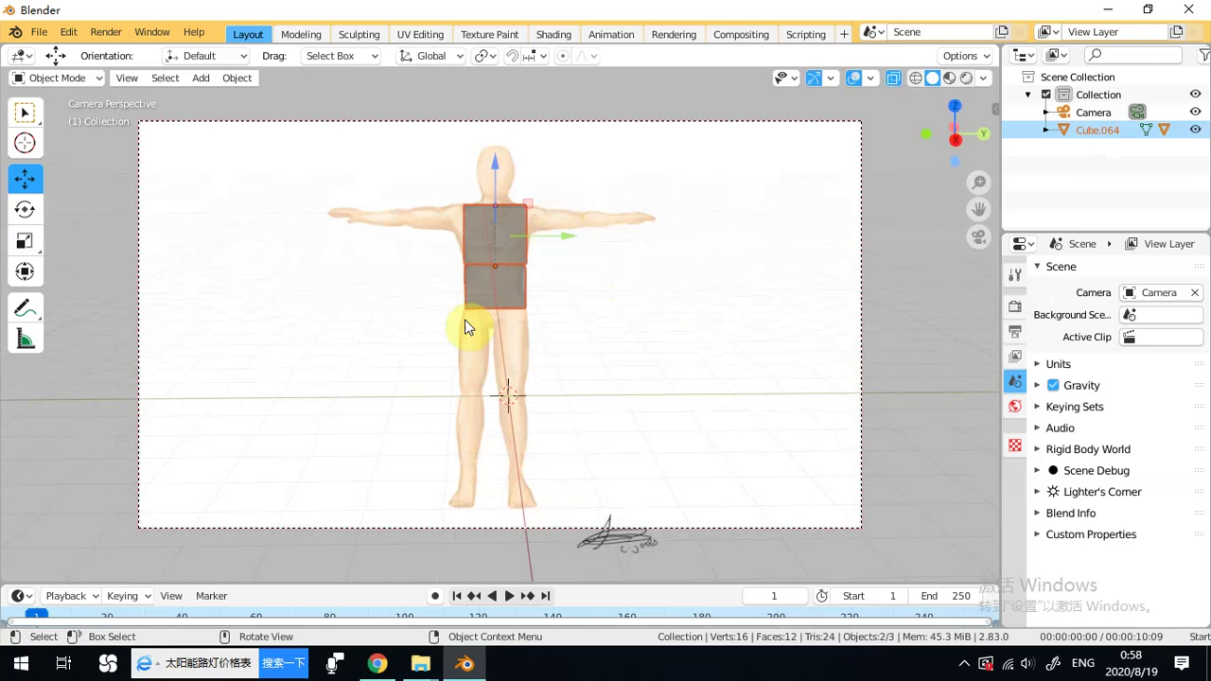
{"action": "key", "text": "shift+d"}
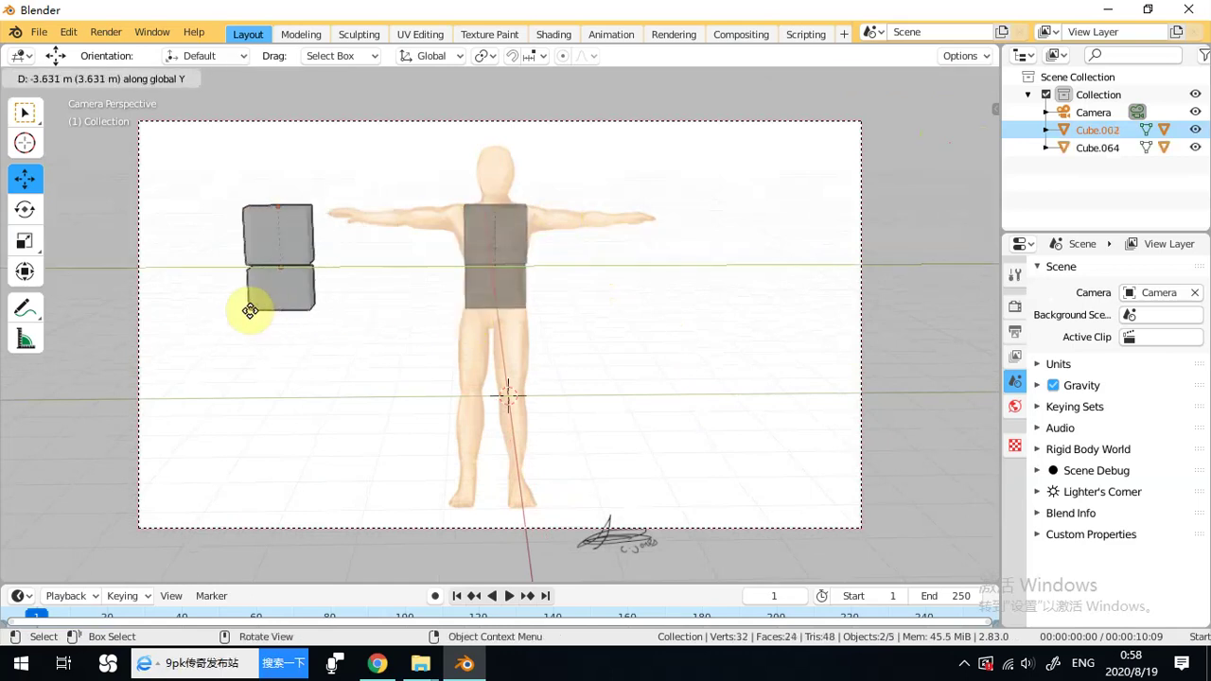
{"action": "left_click", "coordinate": [250, 319]}
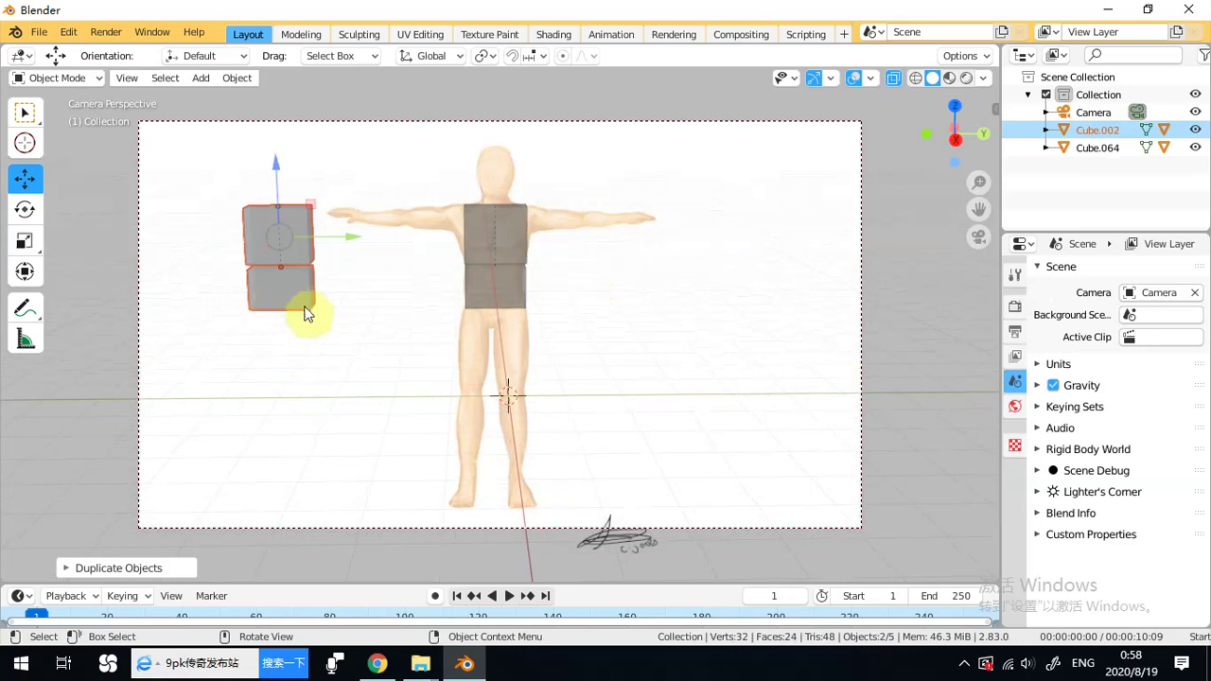
{"action": "left_click", "coordinate": [24, 240]}
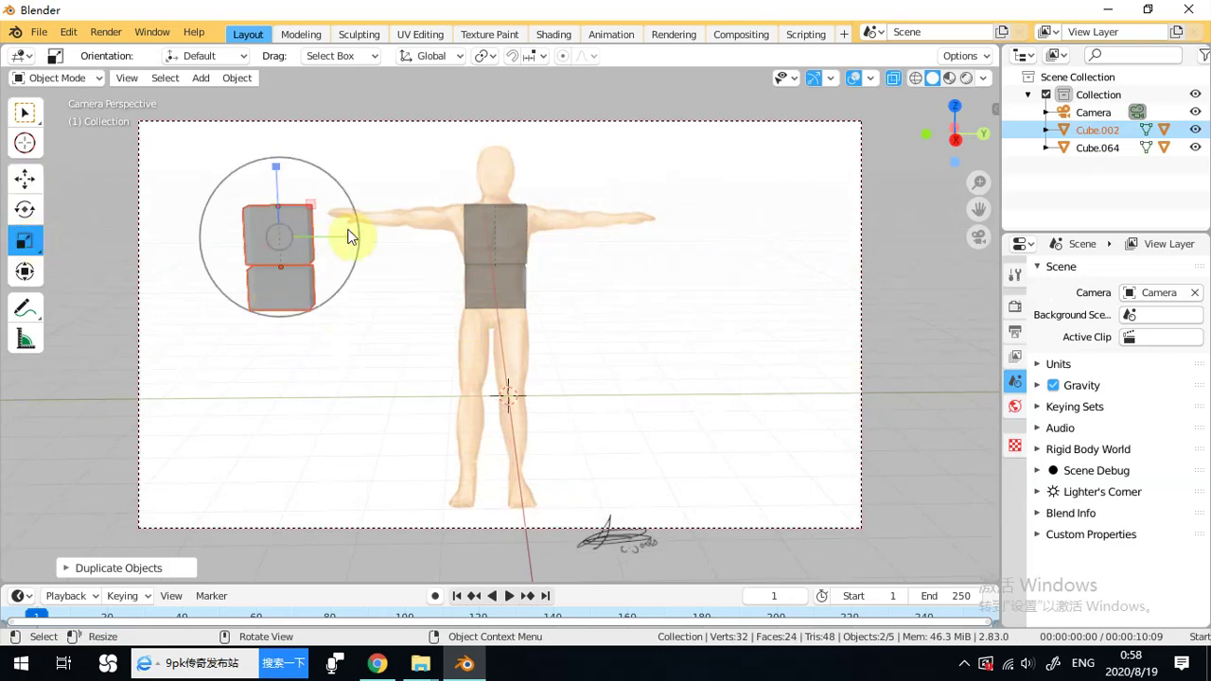
{"action": "left_click_drag", "start_coordinate": [352, 243], "coordinate": [285, 237]}
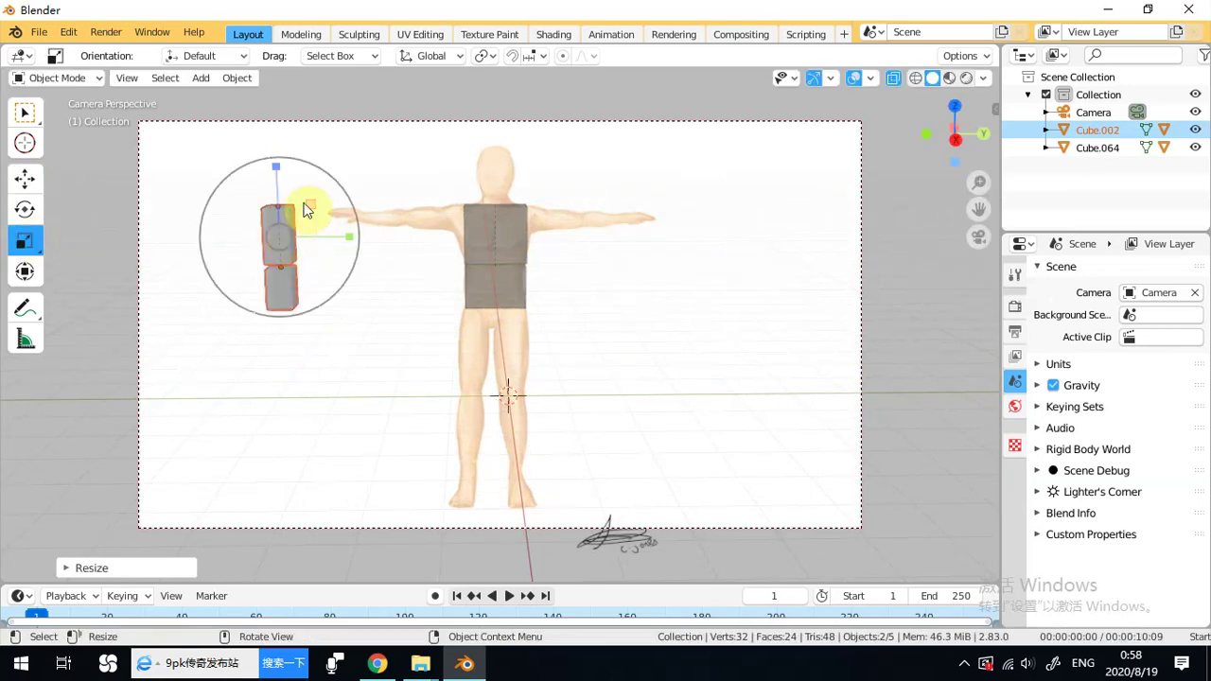
{"action": "left_click", "coordinate": [279, 227]}
{"action": "left_click", "coordinate": [26, 209]}
{"action": "left_click", "coordinate": [283, 278]}
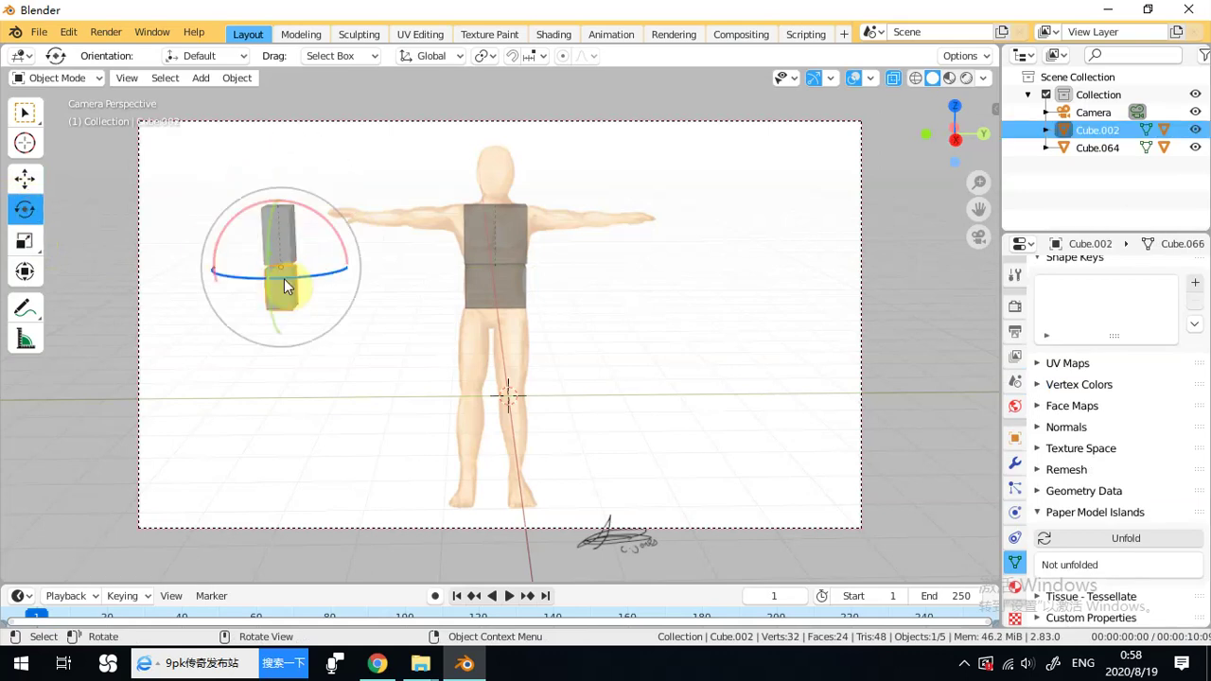
{"action": "left_click_drag", "start_coordinate": [319, 248], "coordinate": [344, 192]}
{"action": "left_click", "coordinate": [291, 241]}
{"action": "middle_click_drag", "start_coordinate": [351, 237], "coordinate": [451, 252]}
{"action": "left_click_drag", "start_coordinate": [419, 189], "coordinate": [438, 215]}
{"action": "middle_click_drag", "start_coordinate": [437, 214], "coordinate": [445, 262]}
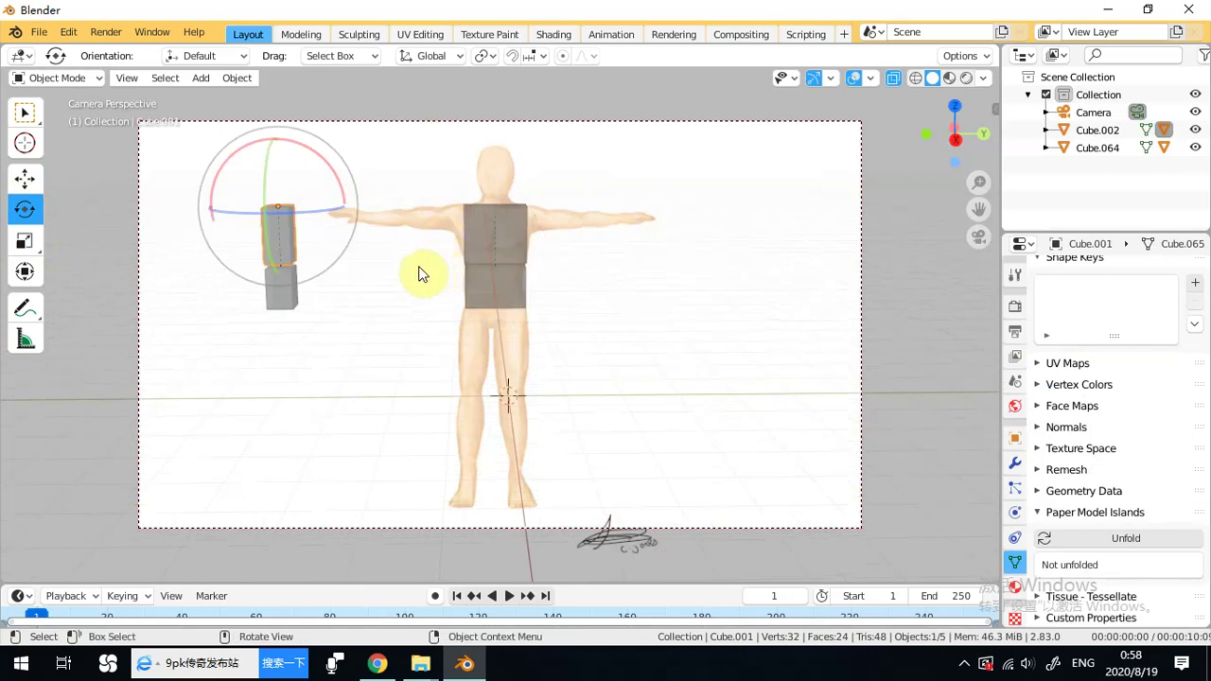
{"action": "key", "text": "ctrl+z"}
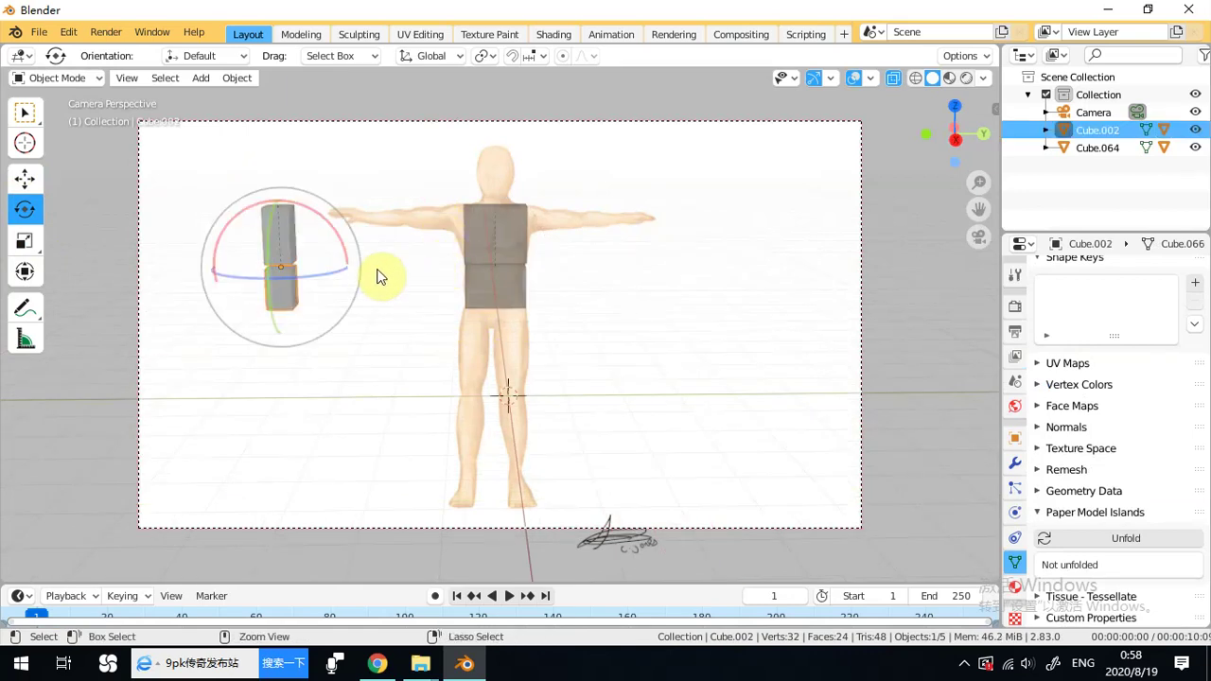
{"action": "key", "text": "ctrl+z"}
{"action": "key", "text": "ctrl+z"}
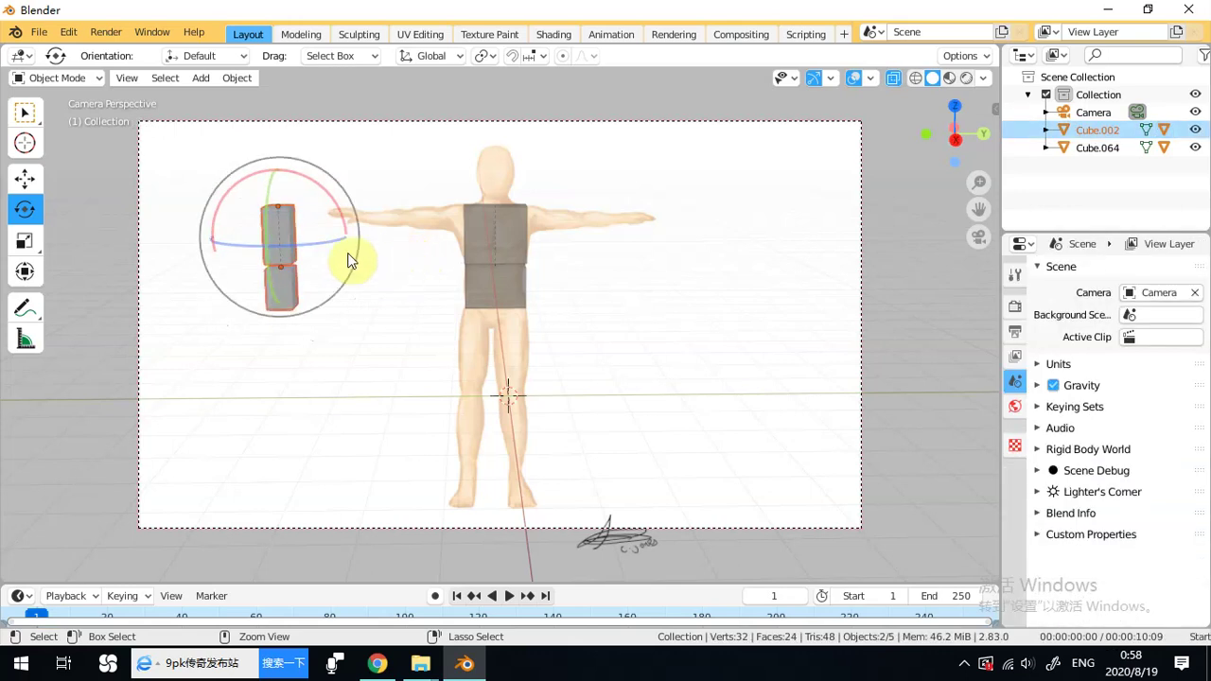
Delete the copied cubes, then undo repeatedly back to the original cube row.
{"action": "key", "text": "Delete"}
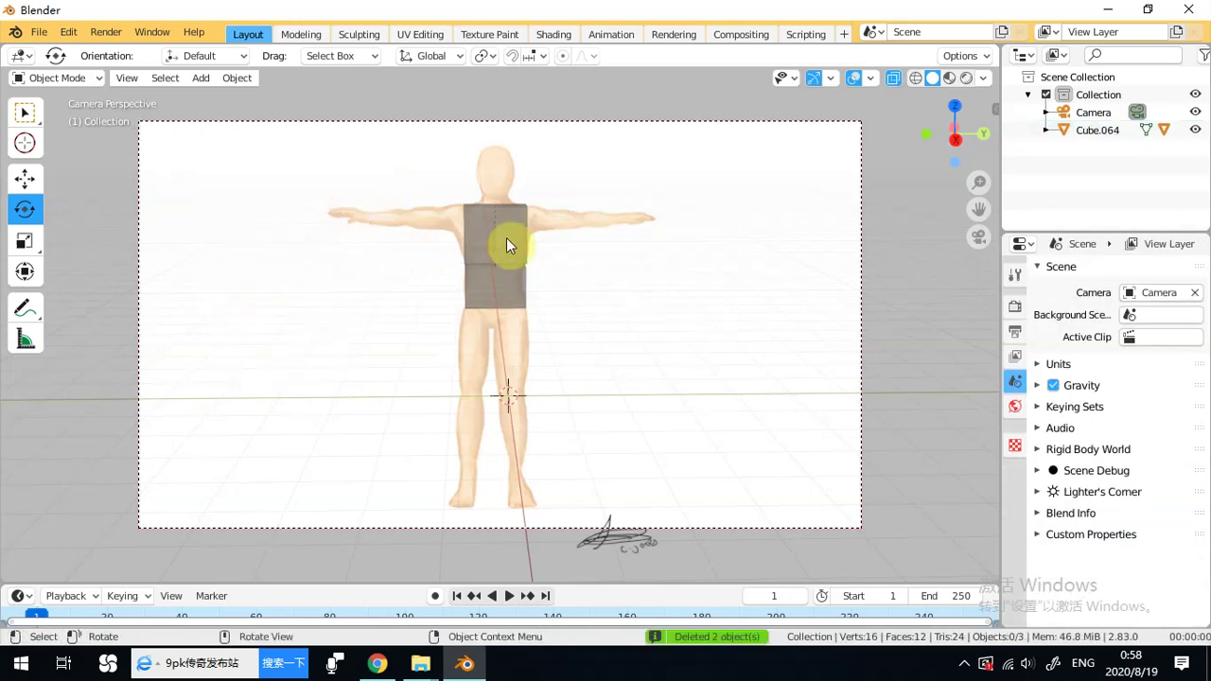
{"action": "left_click", "coordinate": [506, 245]}
{"action": "left_click_drag", "start_coordinate": [565, 175], "coordinate": [558, 188]}
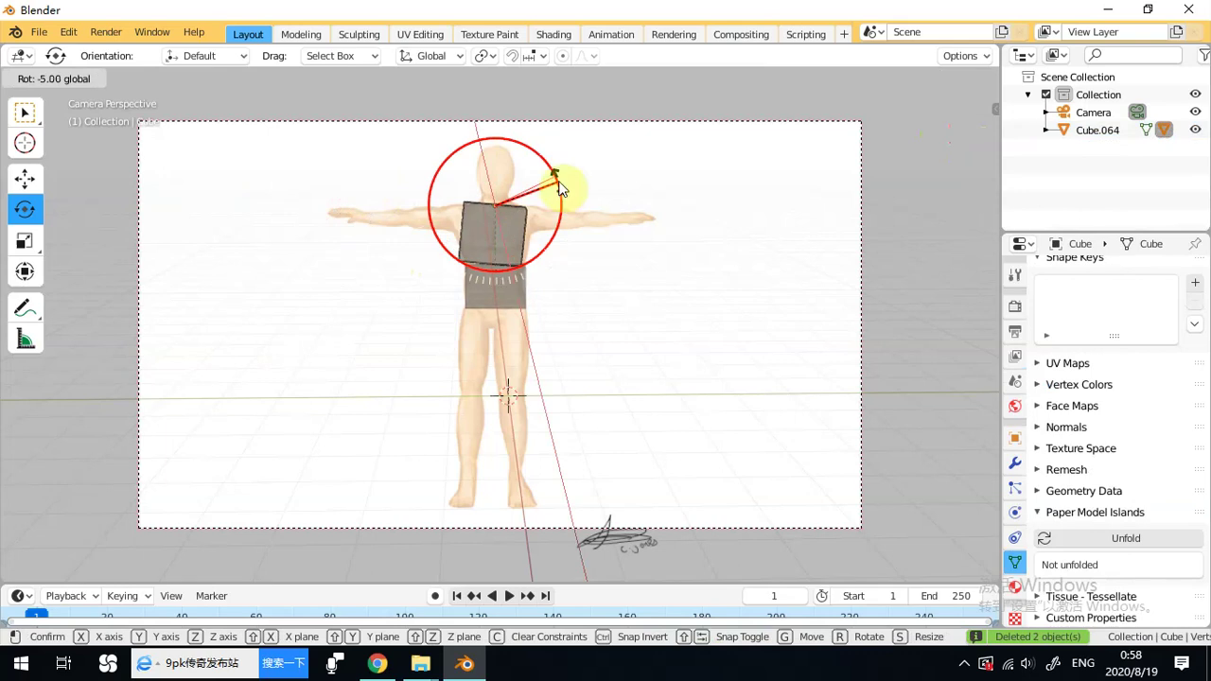
{"action": "key", "text": "Escape"}
{"action": "key", "text": "ctrl+z"}
{"action": "key", "text": "ctrl+z"}
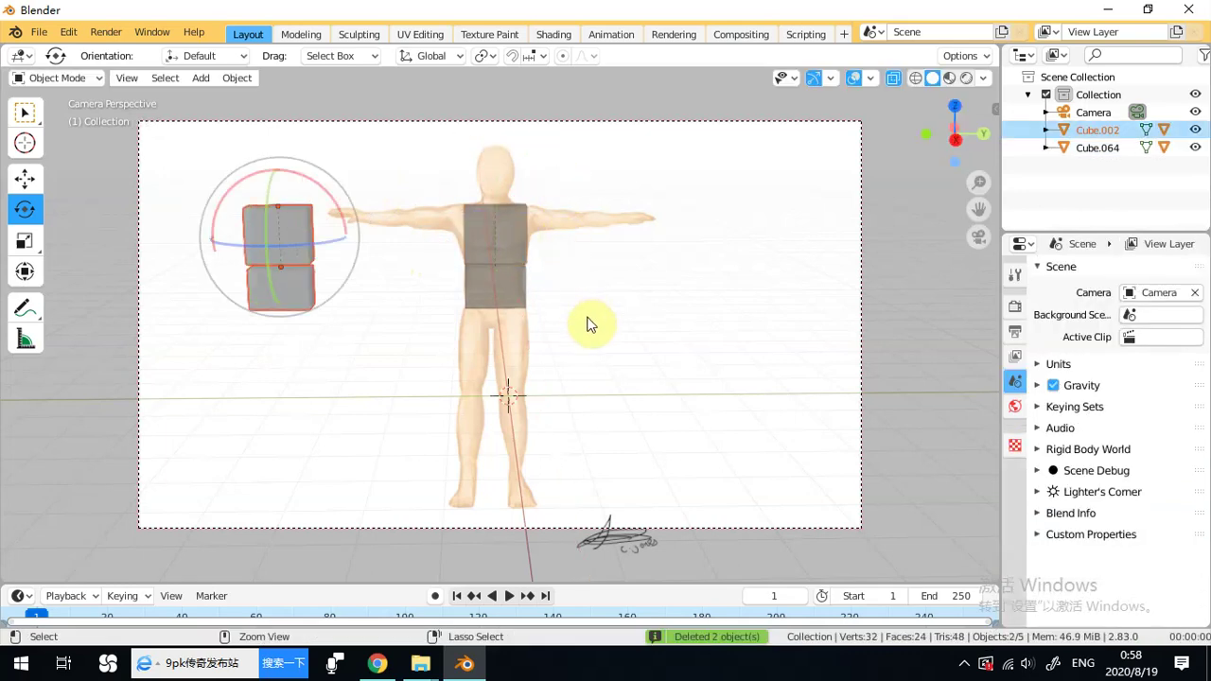
{"action": "key", "text": "ctrl+z"}
{"action": "key", "text": "ctrl+z"}
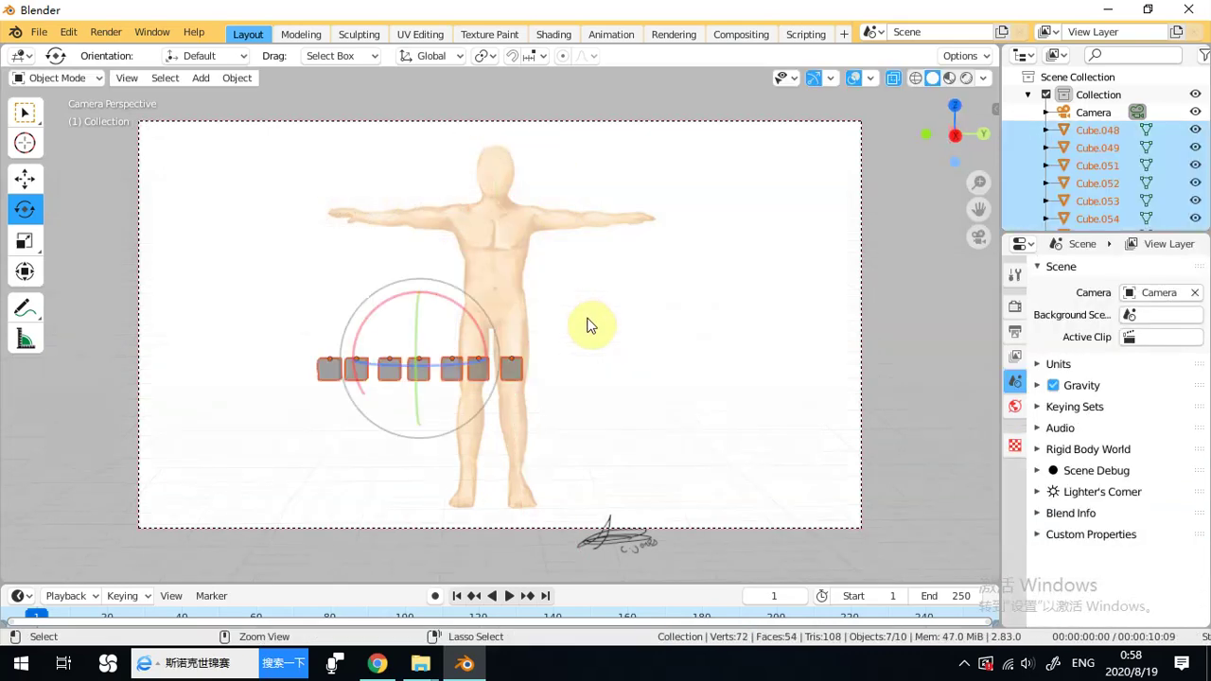
{"action": "key", "text": "g"}
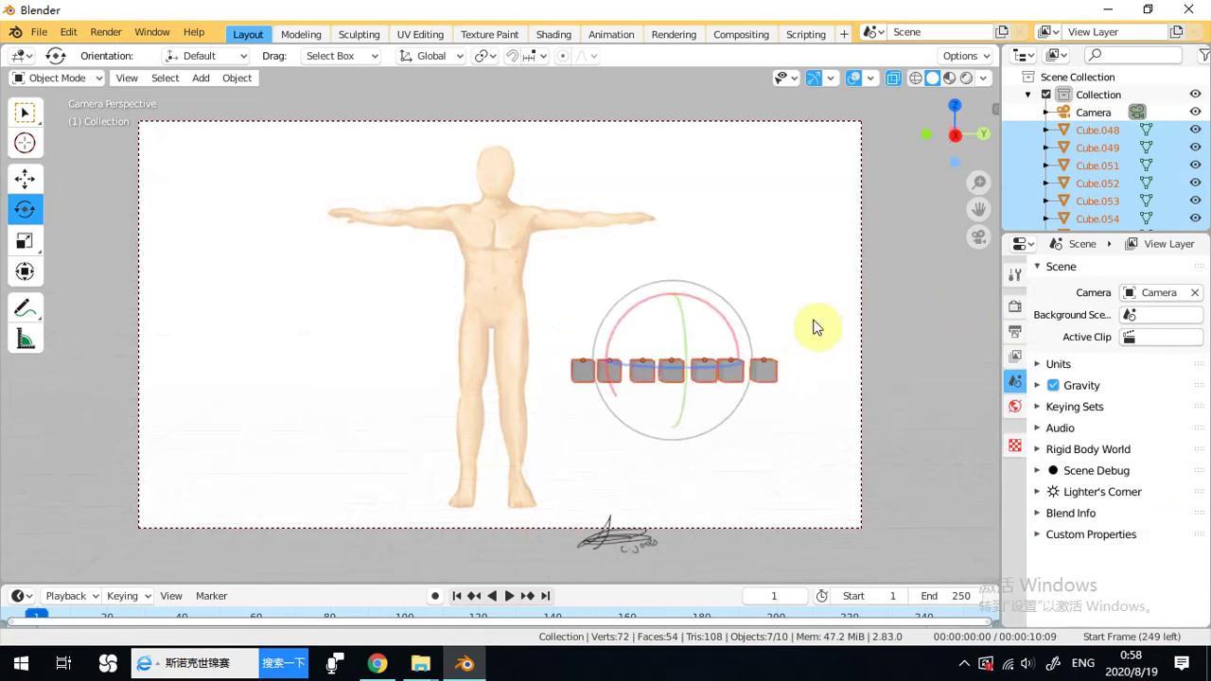
{"action": "left_click", "coordinate": [817, 326]}
{"action": "key", "text": "ctrl+z"}
{"action": "key", "text": "ctrl+z"}
{"action": "key", "text": "ctrl+z"}
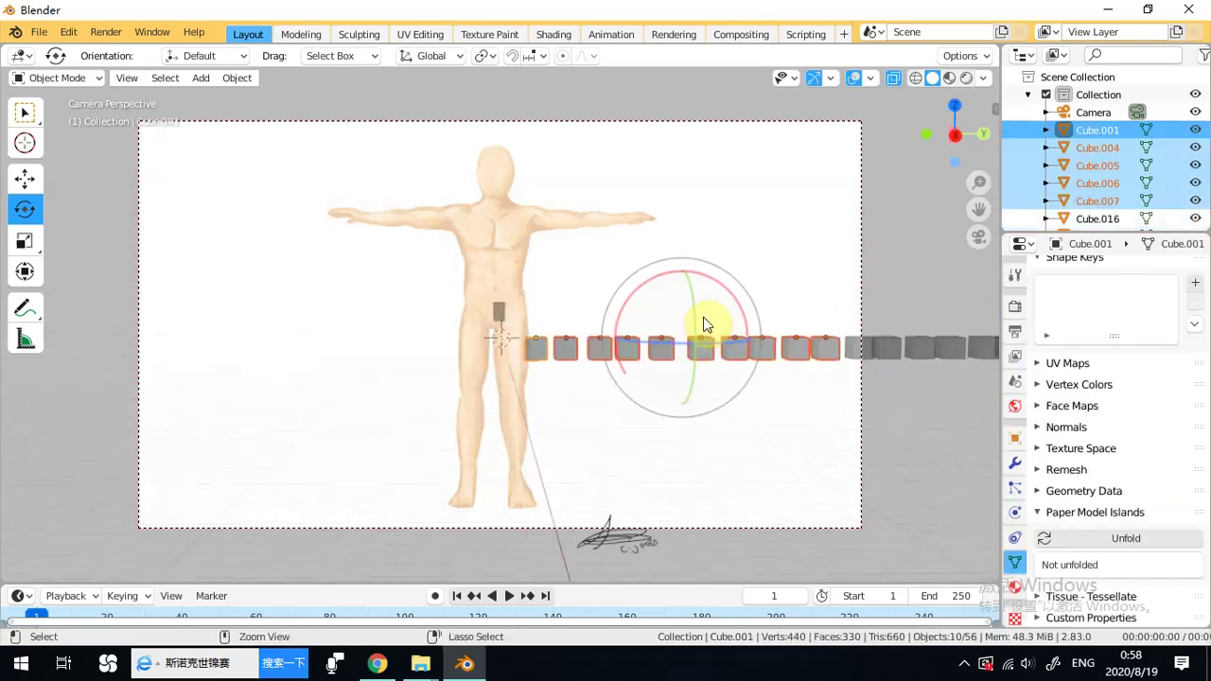
{"action": "key", "text": "ctrl+z"}
{"action": "key", "text": "ctrl+z"}
{"action": "key", "text": "ctrl+z"}
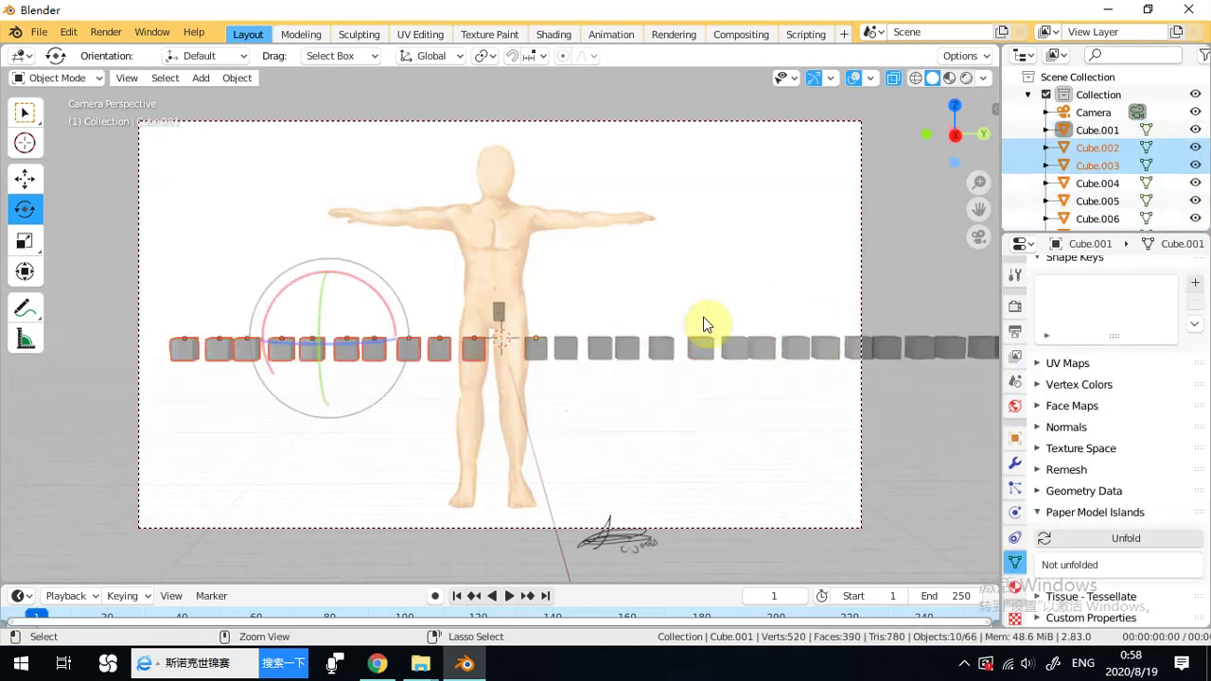
{"action": "key", "text": "ctrl+z"}
{"action": "key", "text": "ctrl+z"}
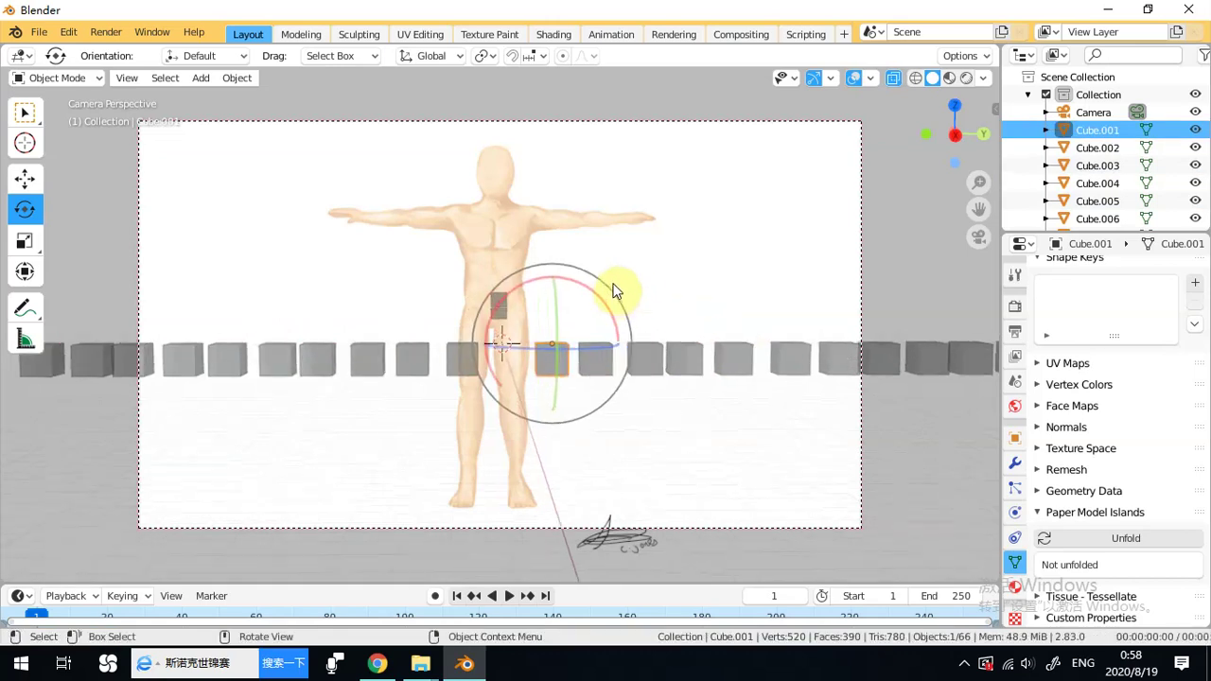
Box-select the two torso boxes and raise them along Z toward the shoulders.
{"action": "left_click", "coordinate": [576, 257]}
{"action": "left_click_drag", "start_coordinate": [556, 237], "coordinate": [455, 337]}
{"action": "left_click", "coordinate": [24, 178]}
{"action": "mouse_move", "coordinate": [495, 203]}
{"action": "left_mouse_down"}
{"action": "mouse_move", "coordinate": [500, 162]}
{"action": "mouse_move", "coordinate": [511, 217]}
{"action": "left_mouse_up"}
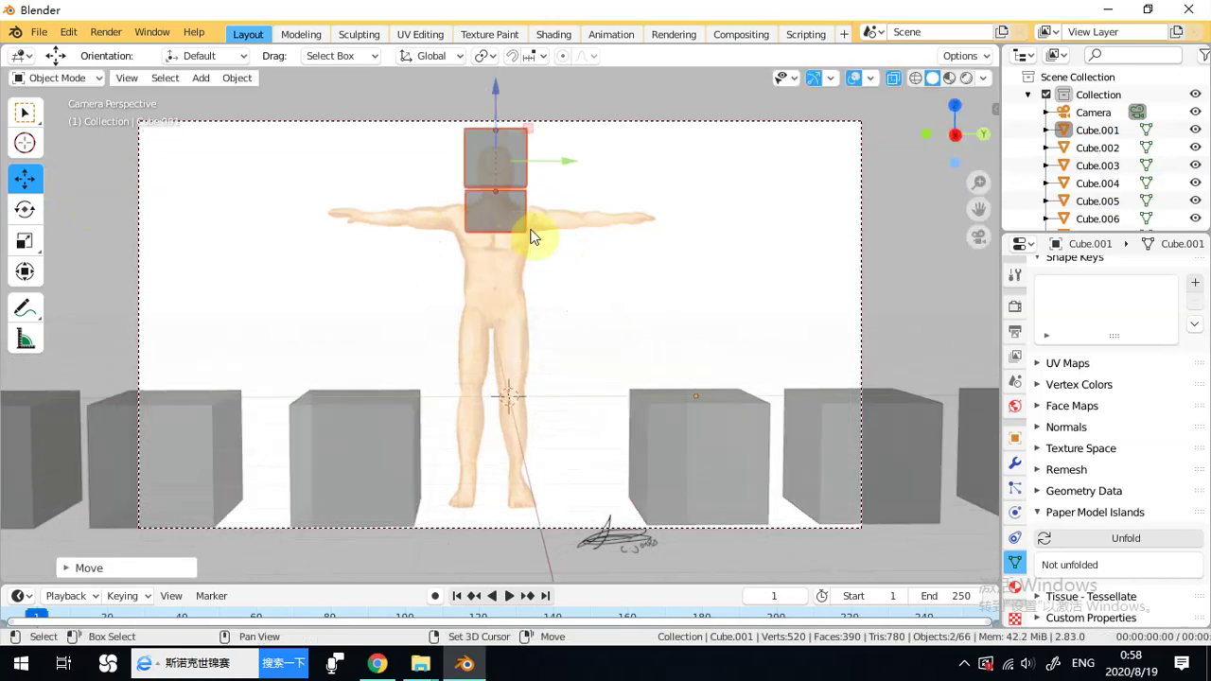
{"action": "middle_click_drag", "start_coordinate": [532, 237], "coordinate": [530, 310], "text": "shift"}
Scale Cube.002, left of the figure, thin along its width into a pillar.
{"action": "key", "text": "ctrl+z"}
{"action": "key", "text": "ctrl+shift+z"}
{"action": "left_click", "coordinate": [346, 501]}
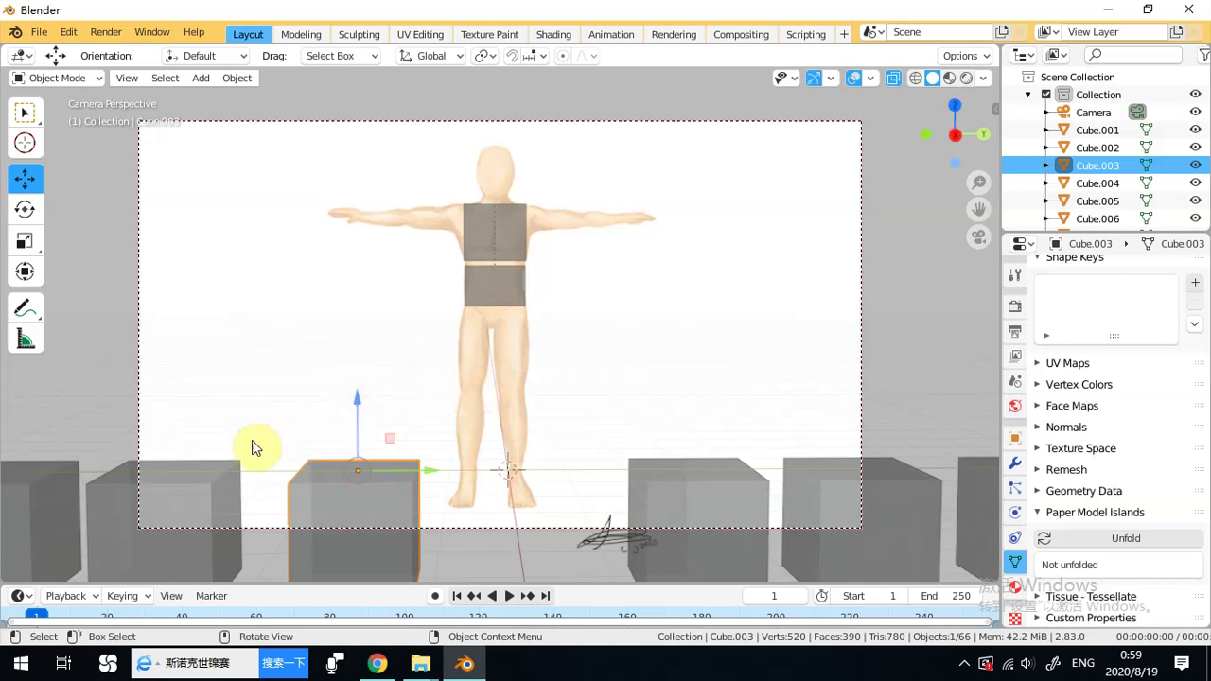
{"action": "left_click", "coordinate": [212, 495]}
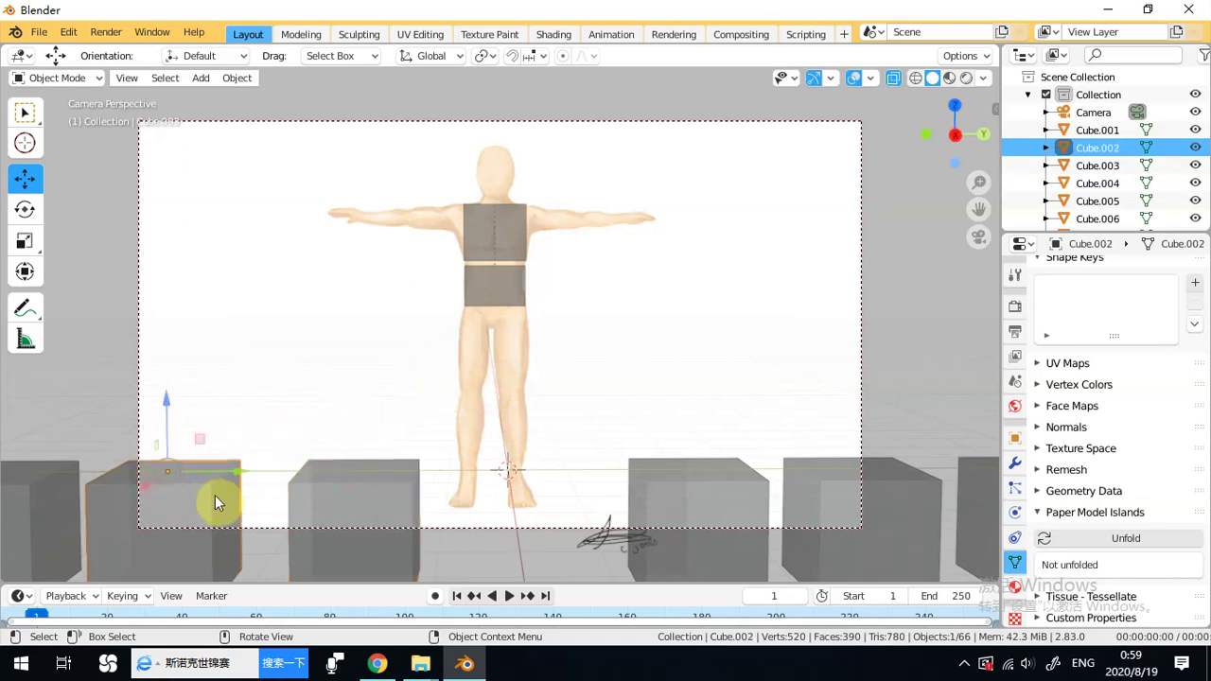
{"action": "left_click", "coordinate": [24, 240]}
{"action": "mouse_move", "coordinate": [237, 470]}
{"action": "left_mouse_down"}
{"action": "mouse_move", "coordinate": [144, 490]}
{"action": "mouse_move", "coordinate": [230, 470]}
{"action": "mouse_move", "coordinate": [219, 470]}
{"action": "left_mouse_up"}
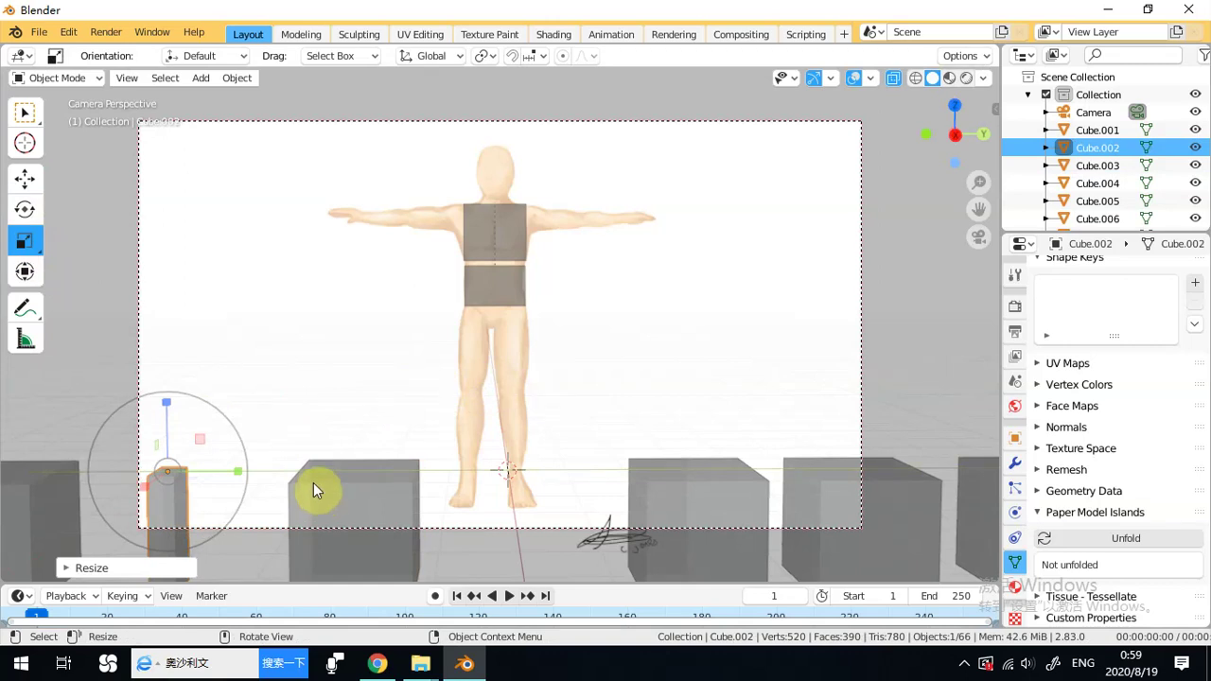
{"action": "middle_click_drag", "start_coordinate": [325, 486], "coordinate": [473, 433]}
Slide Cube.003 to the right, then refine the pillar's thickness along X and Y.
{"action": "left_click", "coordinate": [481, 434]}
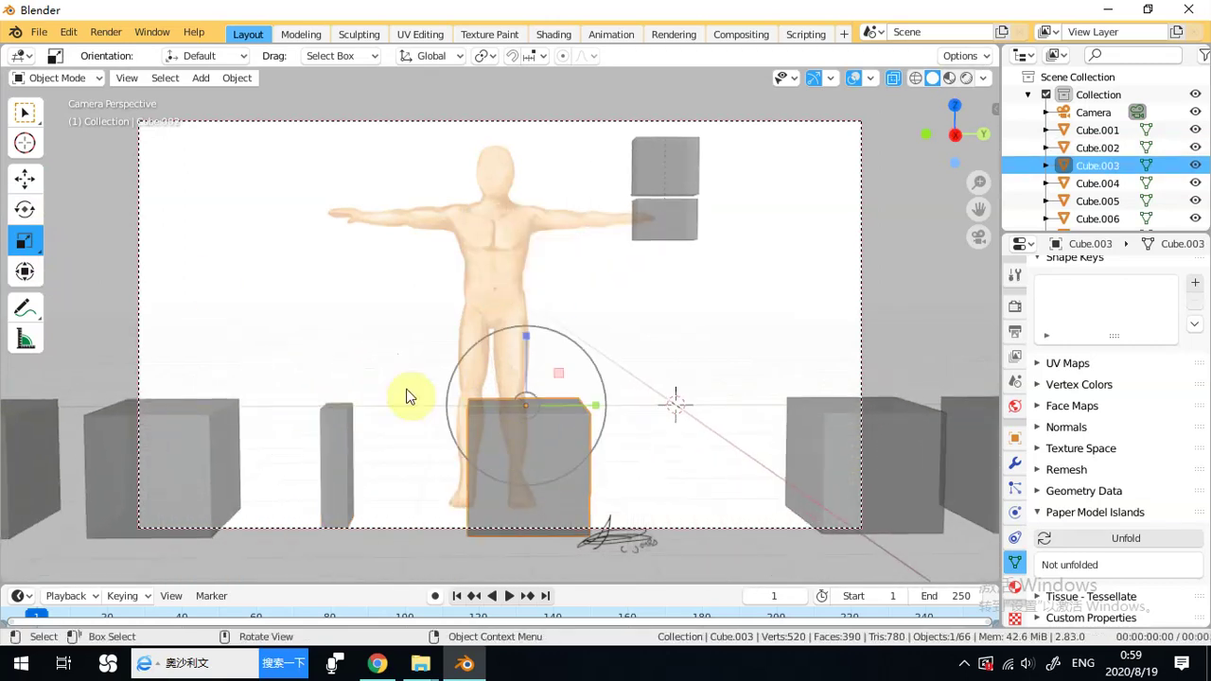
{"action": "left_click", "coordinate": [25, 178]}
{"action": "left_click_drag", "start_coordinate": [588, 407], "coordinate": [786, 418]}
{"action": "left_click", "coordinate": [337, 445]}
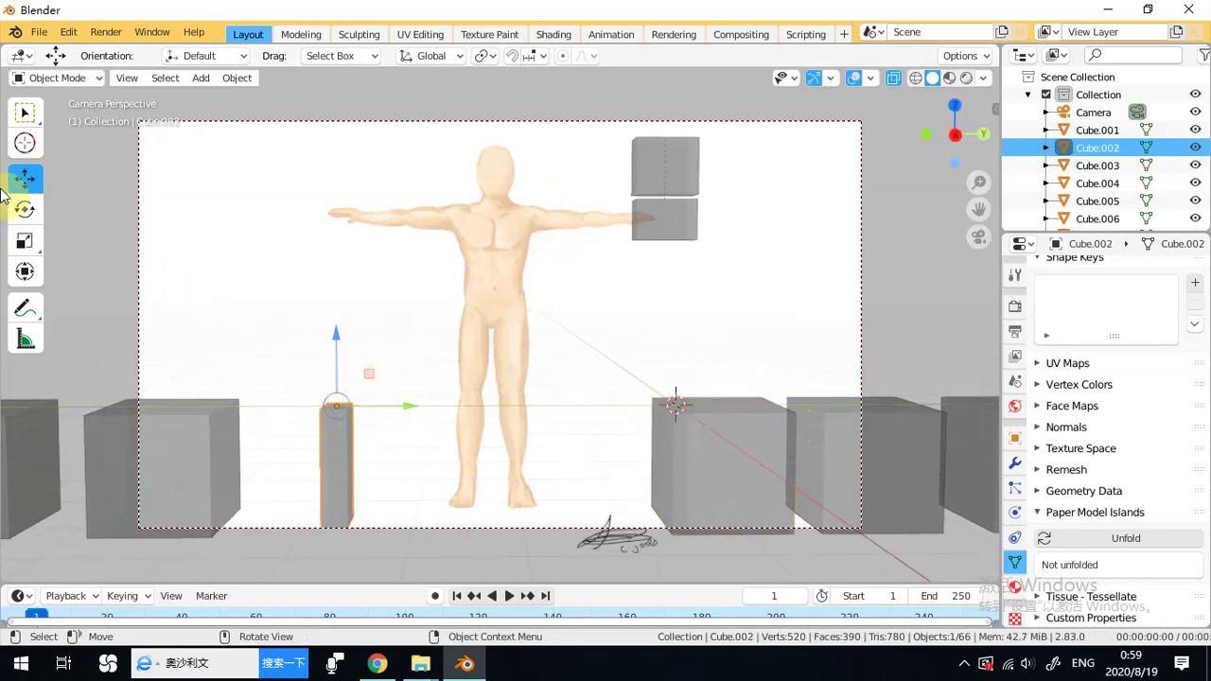
{"action": "left_click", "coordinate": [25, 240]}
{"action": "left_click_drag", "start_coordinate": [405, 406], "coordinate": [388, 407]}
{"action": "middle_click_drag", "start_coordinate": [365, 465], "coordinate": [296, 413]}
{"action": "left_click_drag", "start_coordinate": [296, 413], "coordinate": [306, 411]}
{"action": "left_click_drag", "start_coordinate": [393, 411], "coordinate": [373, 406]}
{"action": "middle_click_drag", "start_coordinate": [373, 406], "coordinate": [474, 401]}
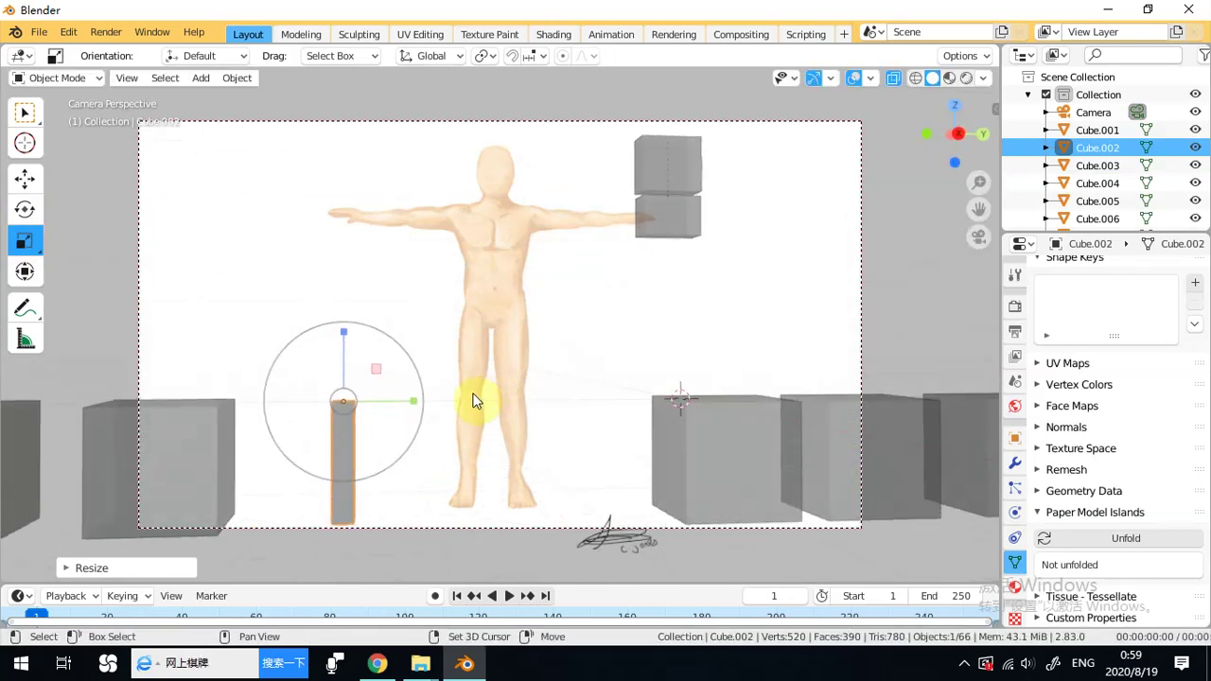
Duplicate the thin pillar three times, placing each axis-locked copy further right.
{"action": "key", "text": "shift+d"}
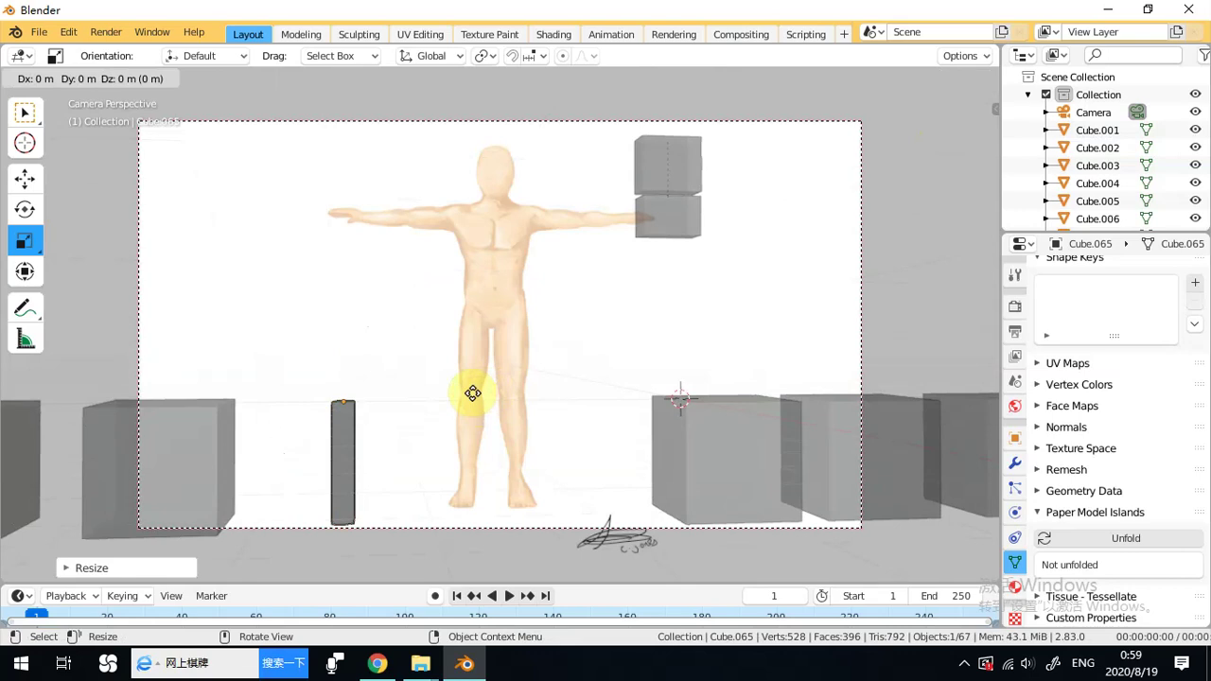
{"action": "key", "text": "x"}
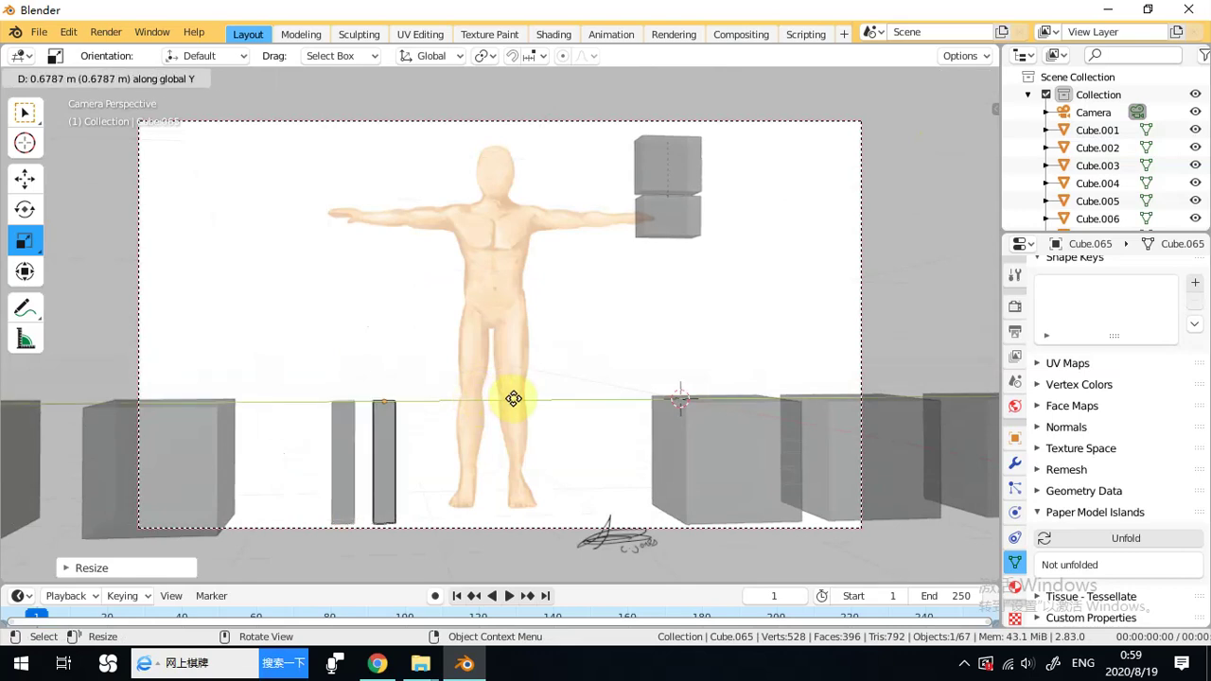
{"action": "left_click", "coordinate": [514, 398]}
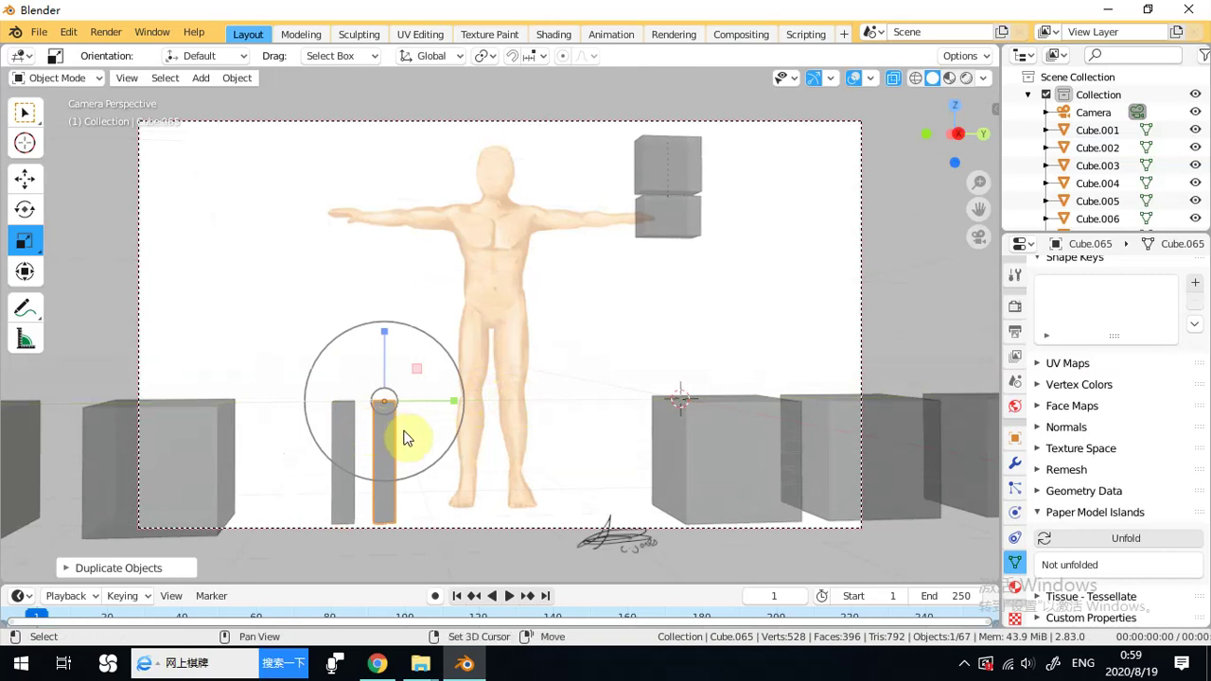
{"action": "key", "text": "shift+d"}
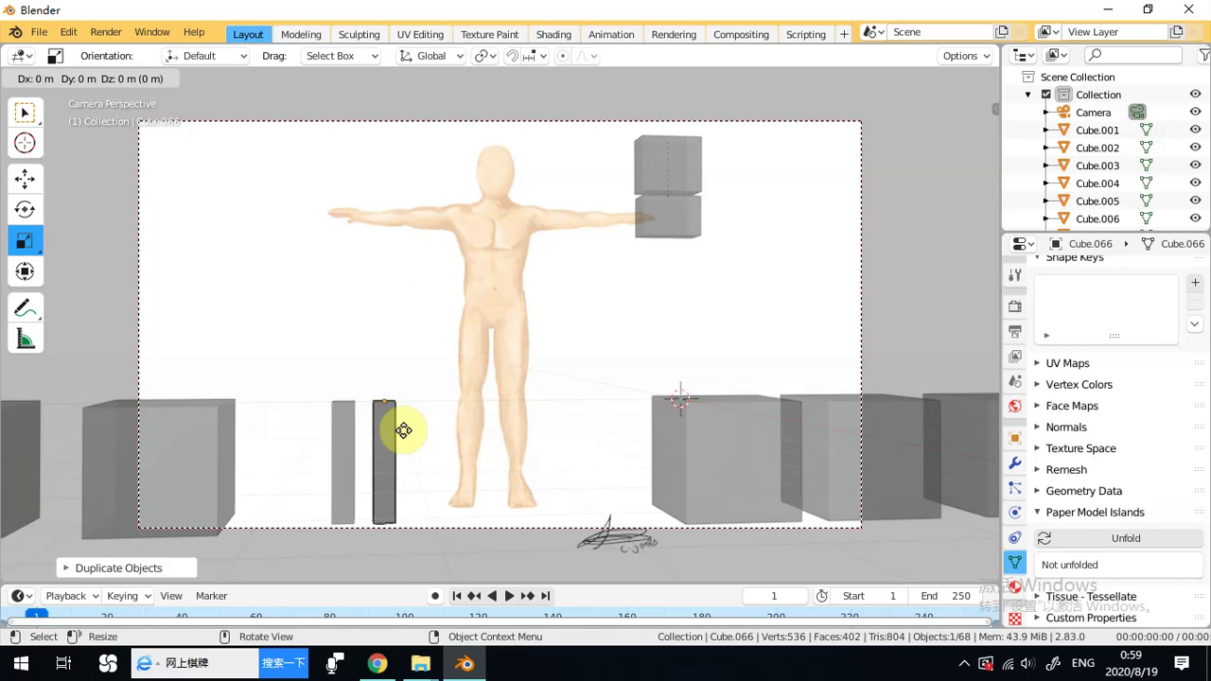
{"action": "key", "text": "y"}
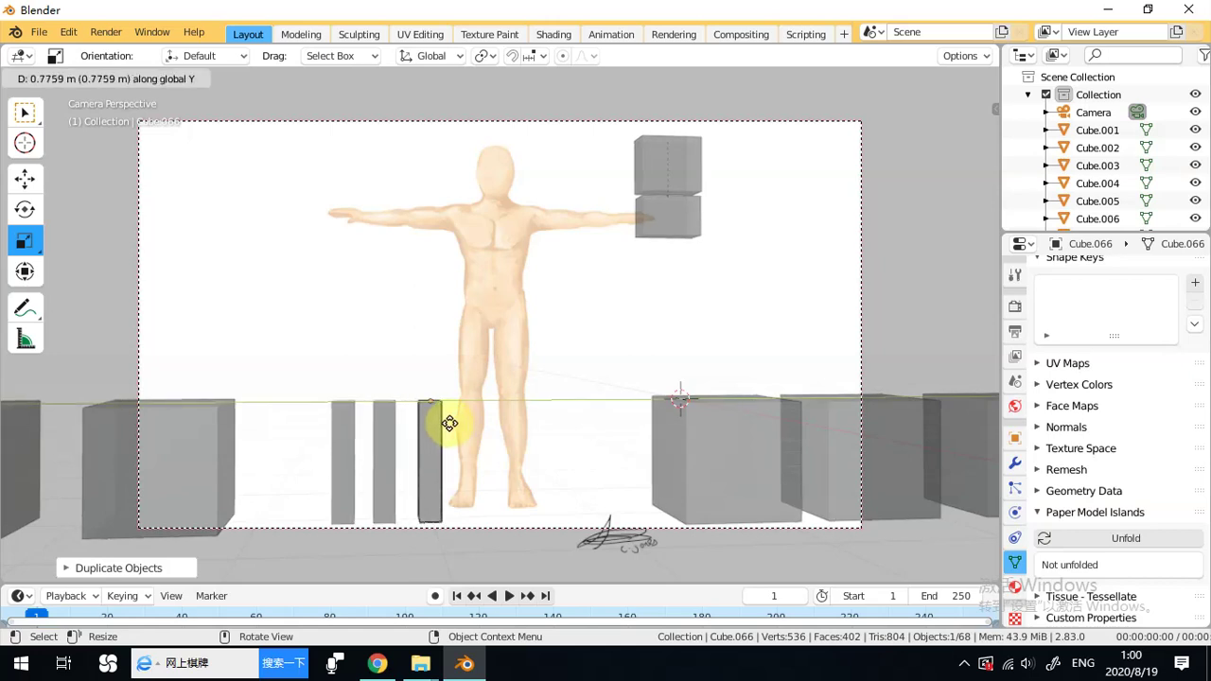
{"action": "left_click", "coordinate": [449, 424]}
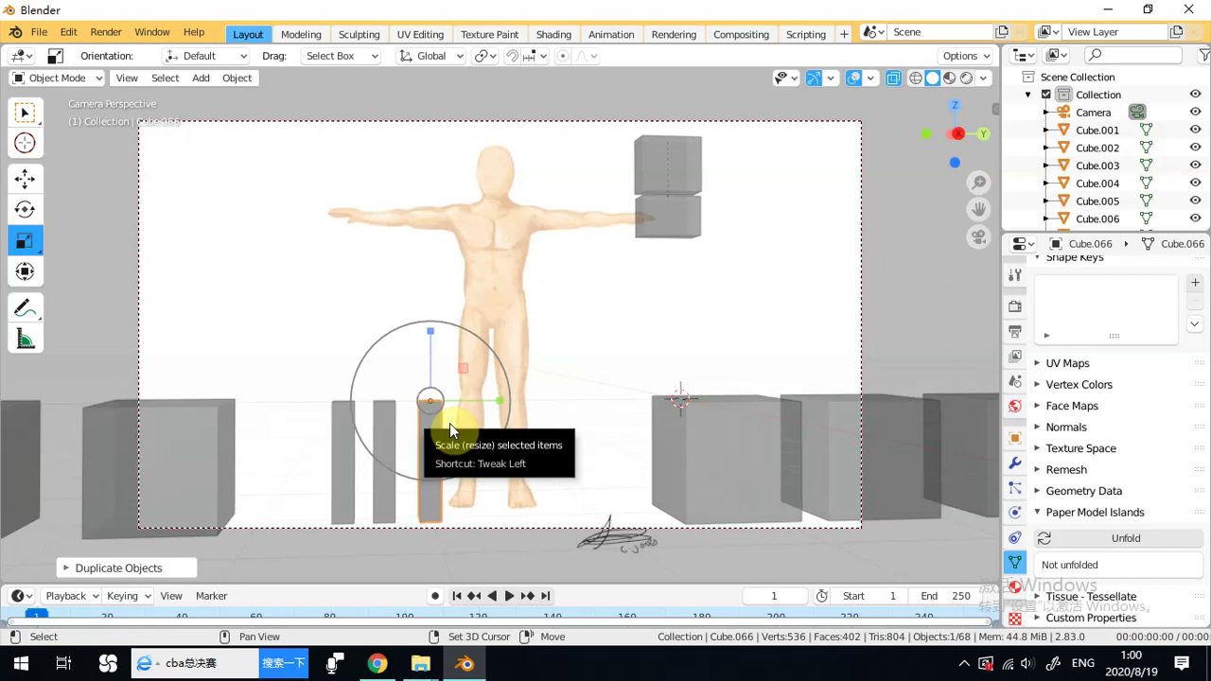
{"action": "key", "text": "shift+d"}
{"action": "key", "text": "y"}
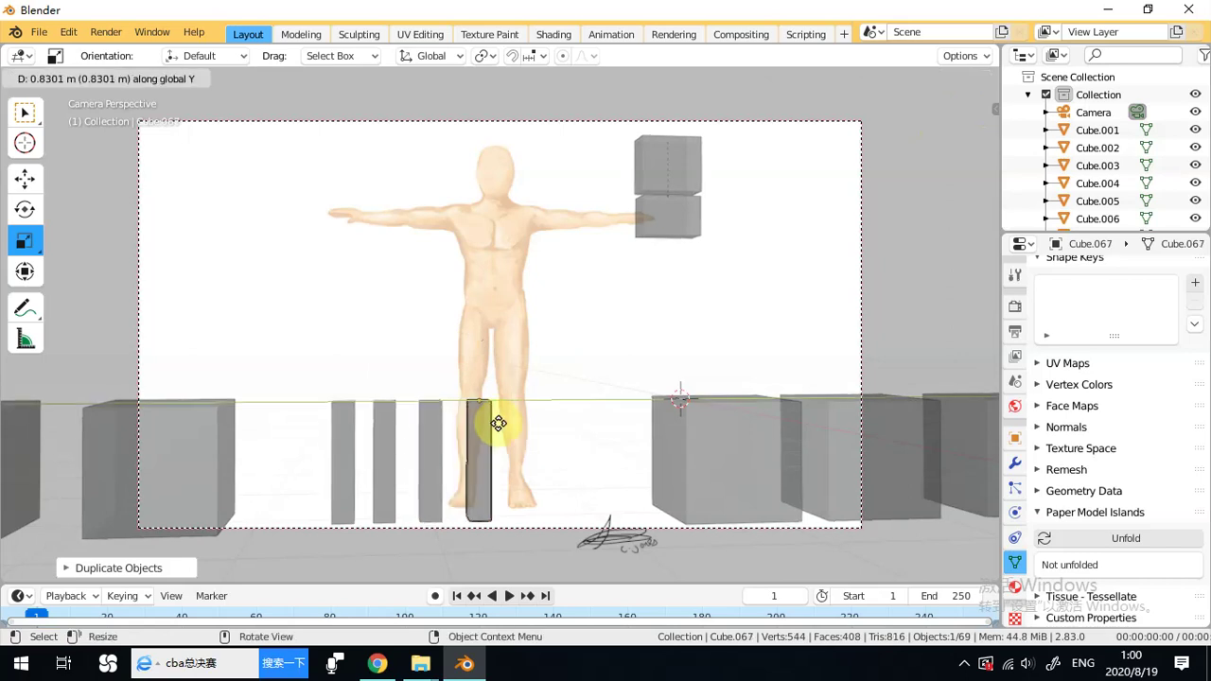
{"action": "left_click", "coordinate": [499, 426]}
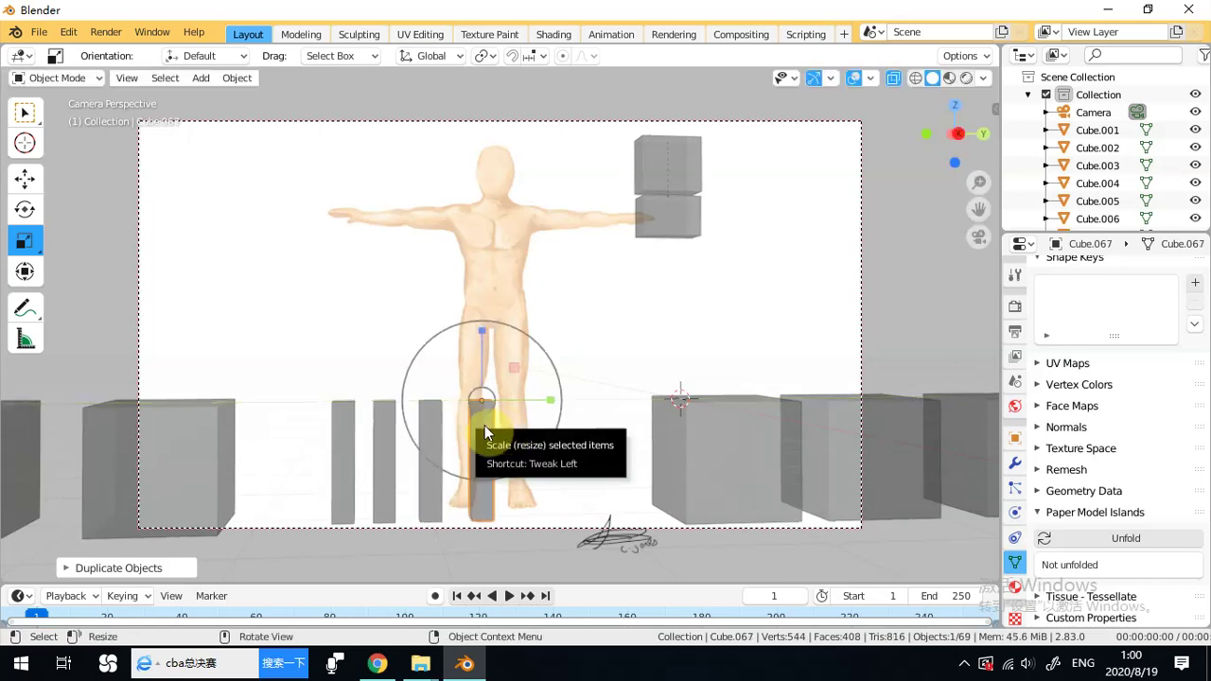
Select the fourth pillar and add two Y-constrained copies to its right.
{"action": "left_click", "coordinate": [356, 326]}
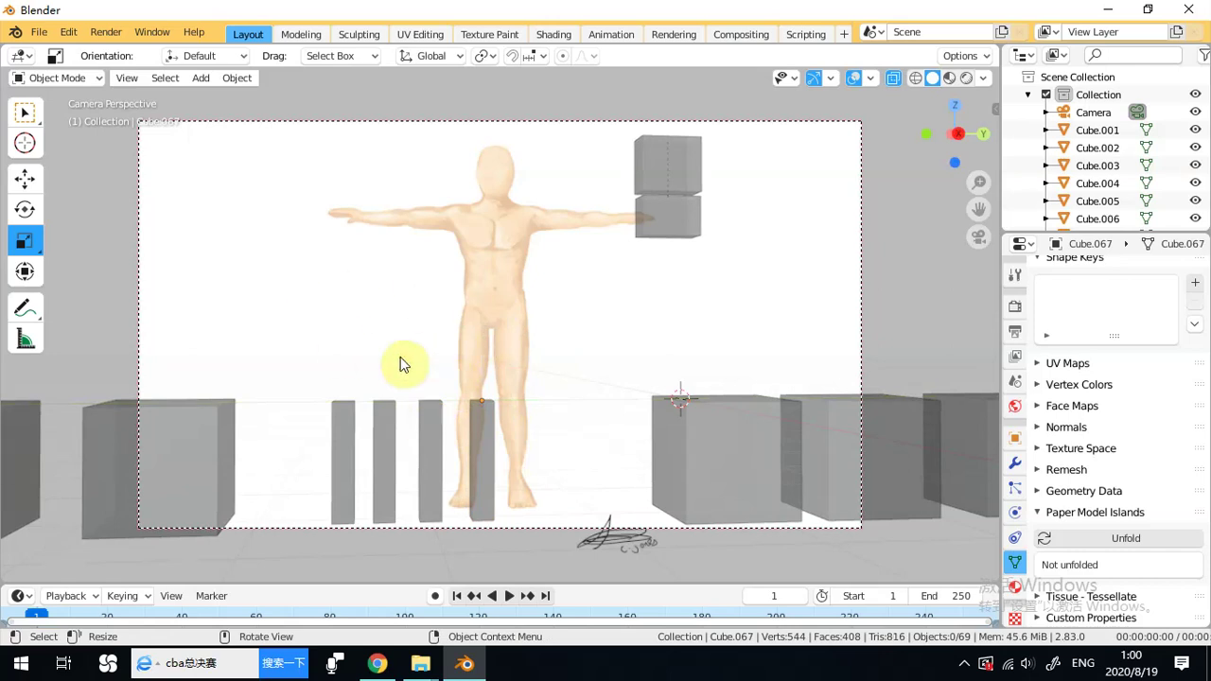
{"action": "left_click", "coordinate": [386, 424]}
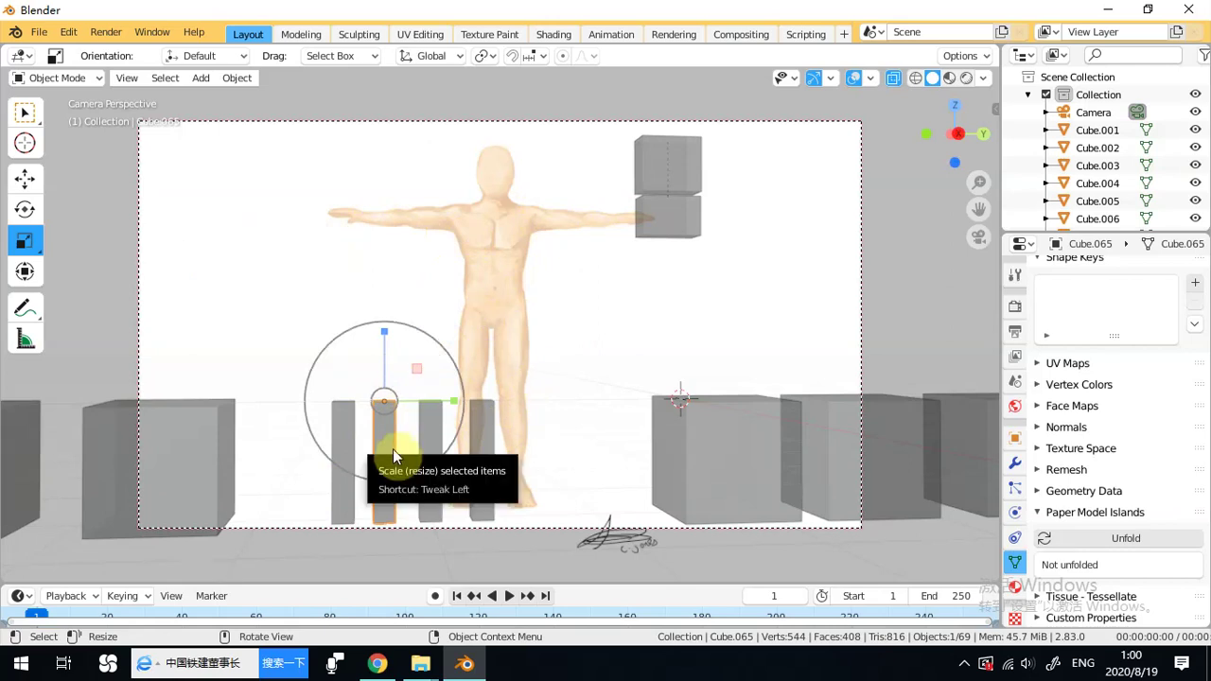
{"action": "left_click", "coordinate": [483, 433]}
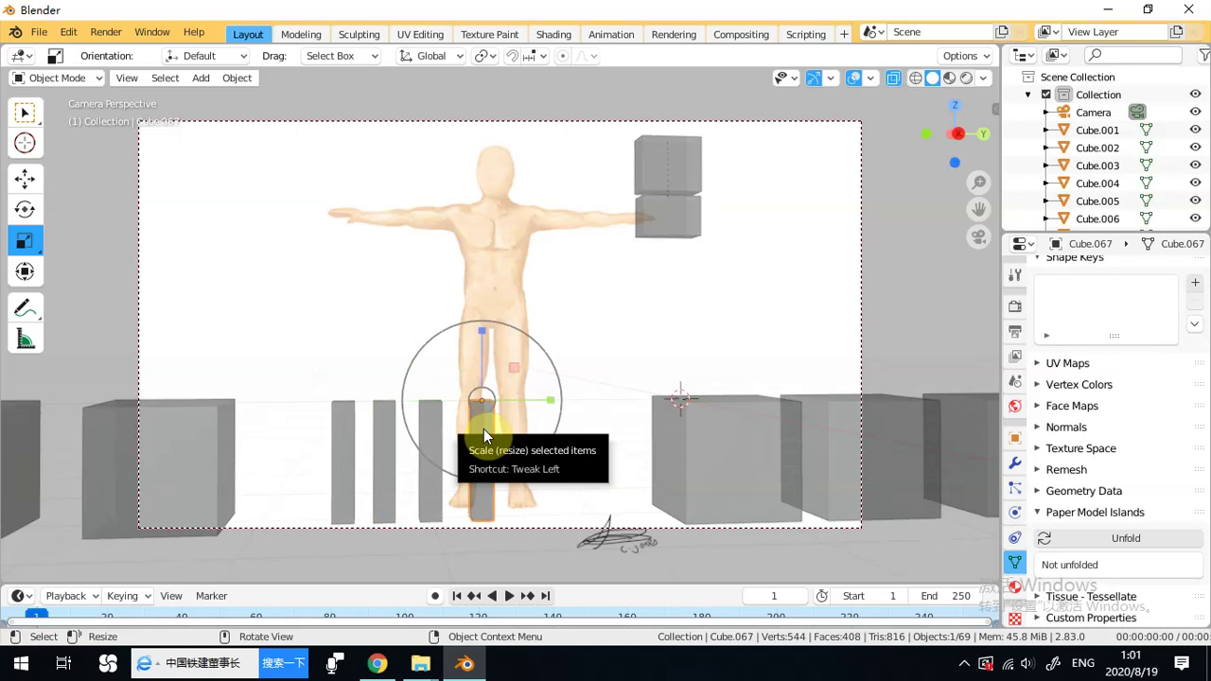
{"action": "key", "text": "shift+d"}
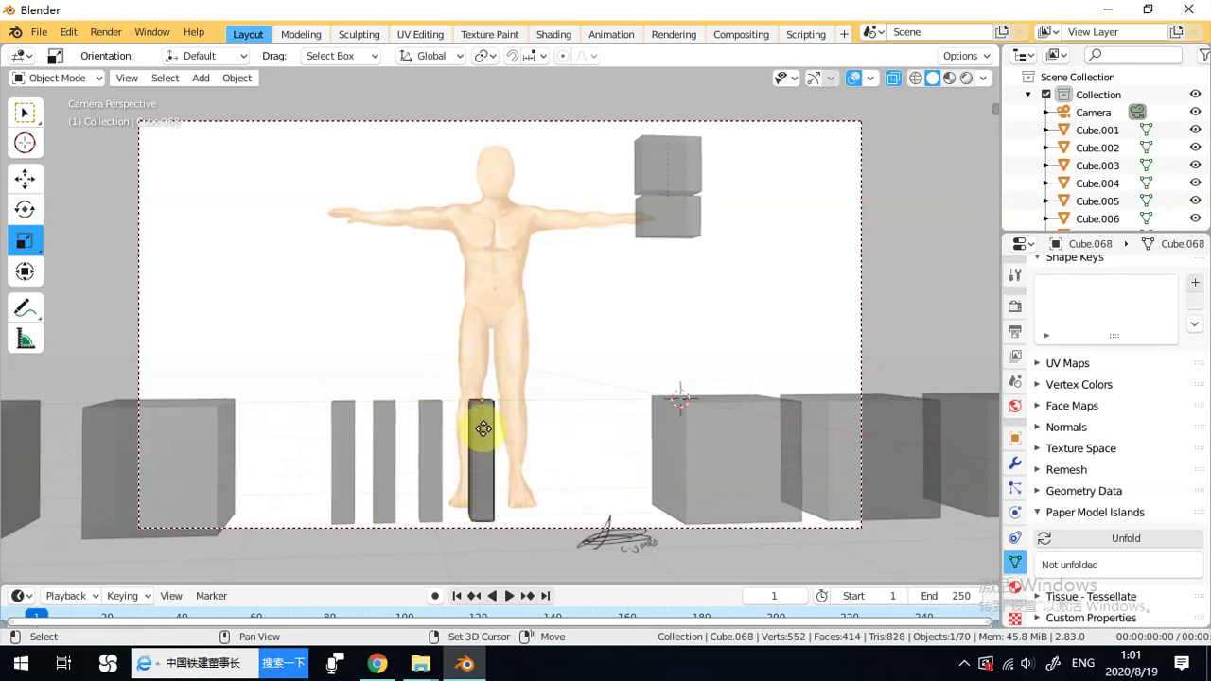
{"action": "key", "text": "y"}
{"action": "left_click", "coordinate": [520, 422]}
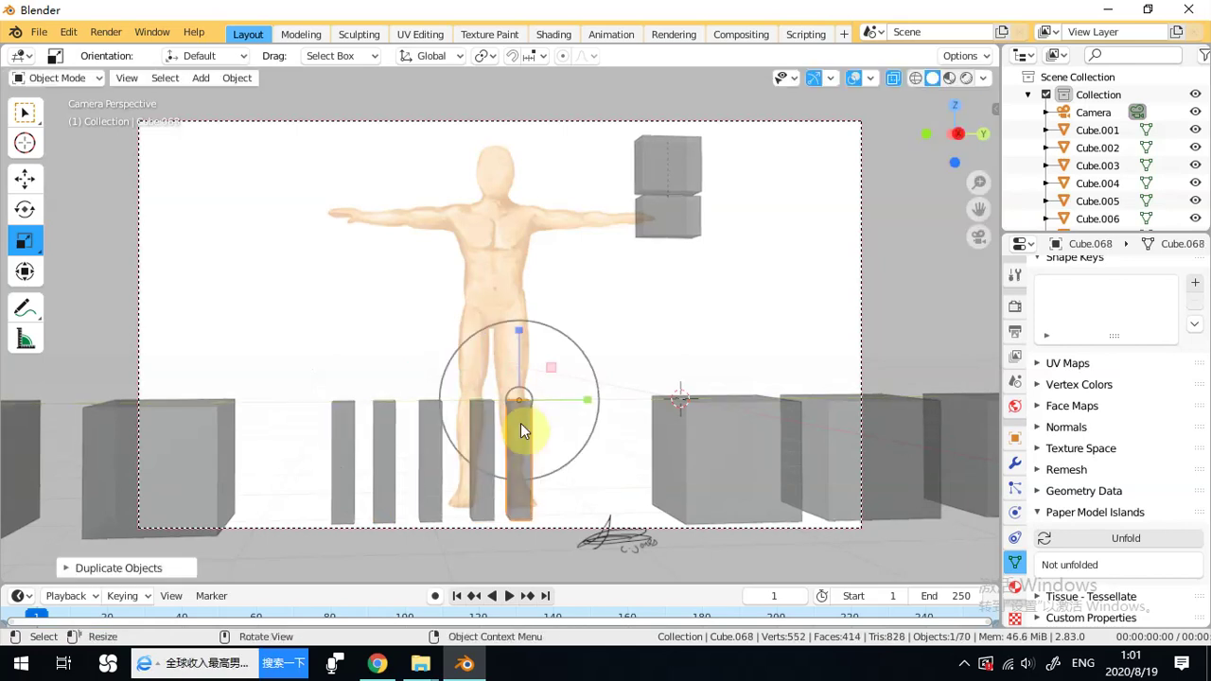
{"action": "key", "text": "shift+d"}
{"action": "key", "text": "y"}
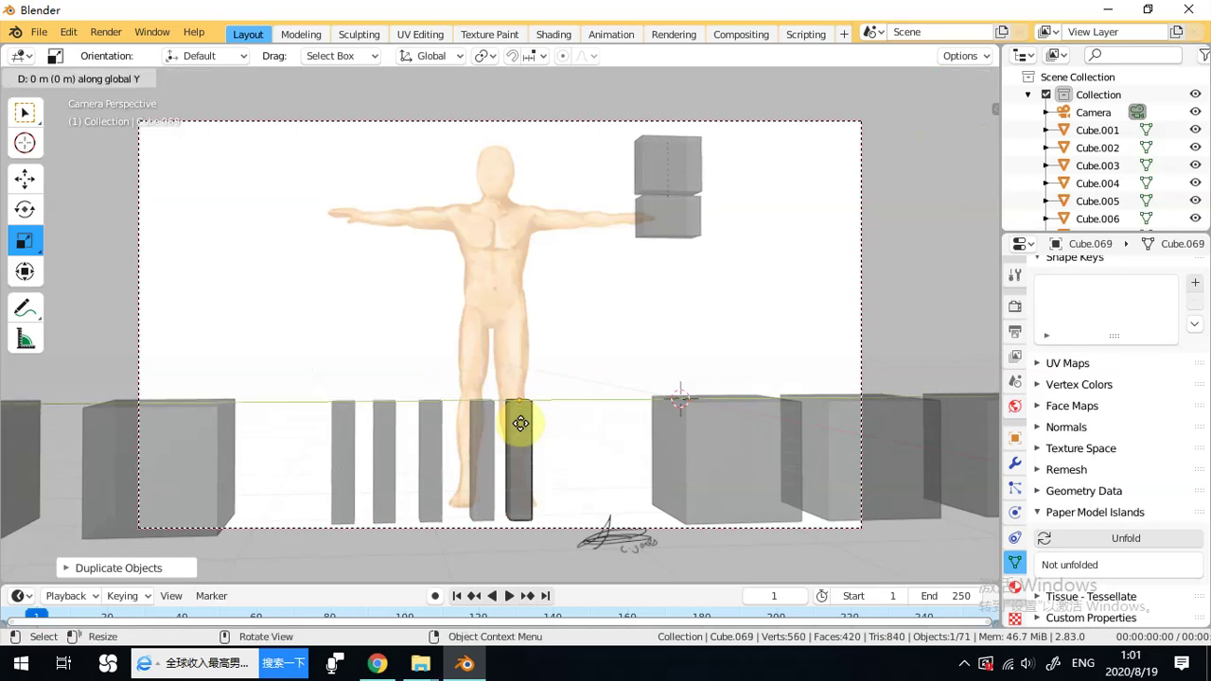
{"action": "left_click", "coordinate": [564, 418]}
Add the final copies to finish the row of eight, ending with Cube.071 by the large cube.
{"action": "key", "text": "shift+d"}
{"action": "key", "text": "y"}
{"action": "left_click", "coordinate": [591, 409]}
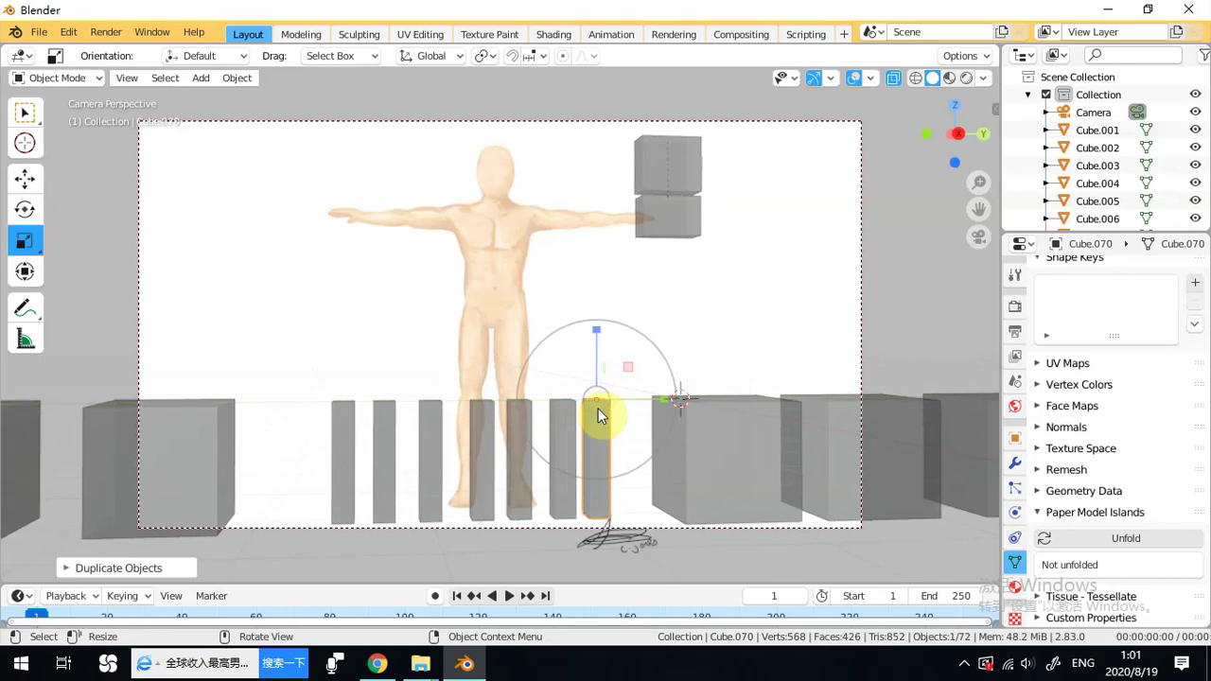
{"action": "key", "text": "shift+d"}
{"action": "left_click", "coordinate": [597, 407]}
{"action": "key", "text": "g"}
{"action": "key", "text": "y"}
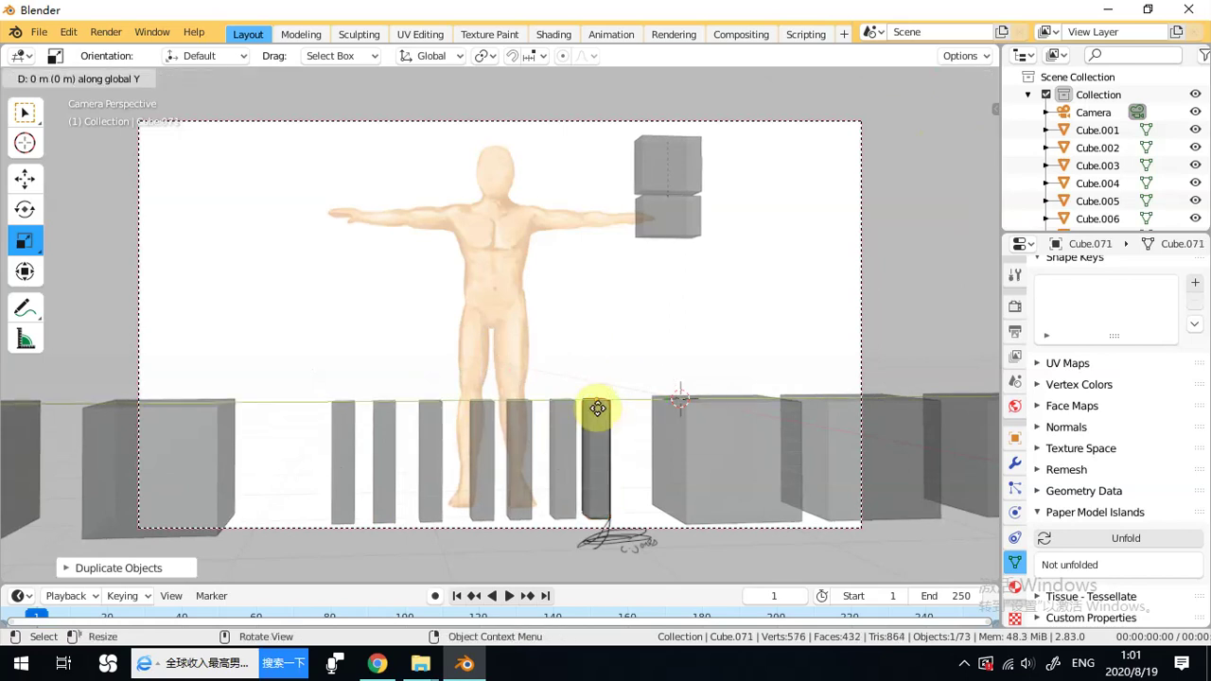
{"action": "left_click", "coordinate": [633, 399]}
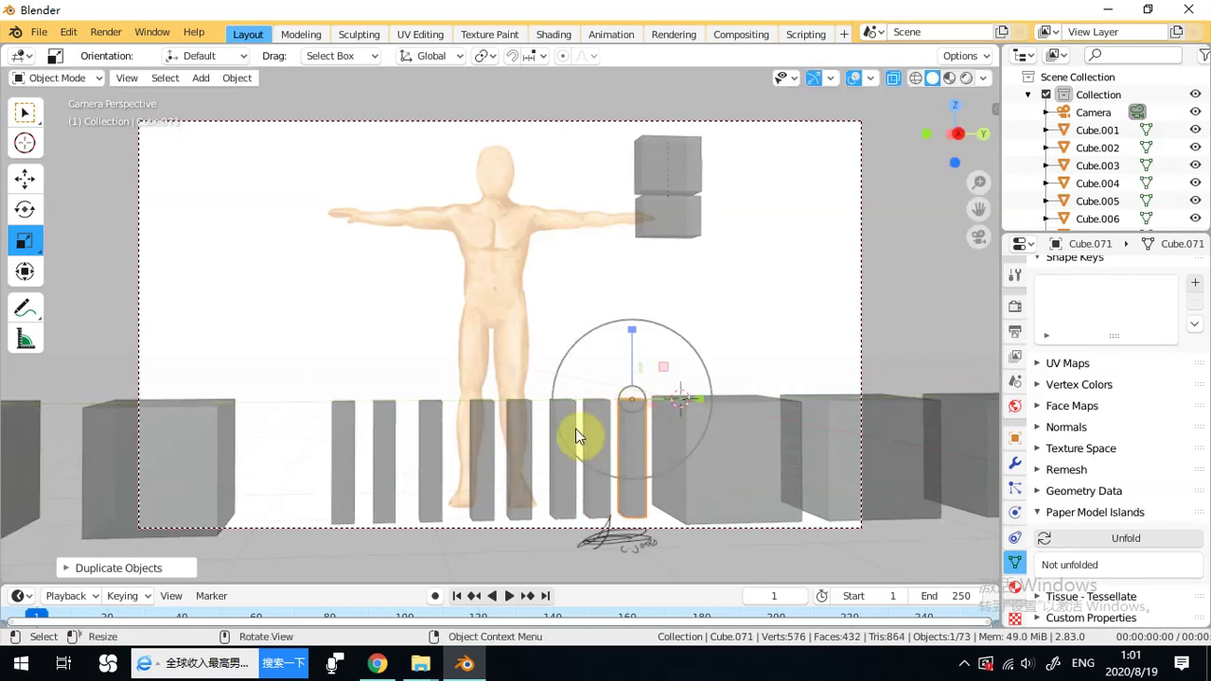
{"action": "left_click", "coordinate": [25, 178]}
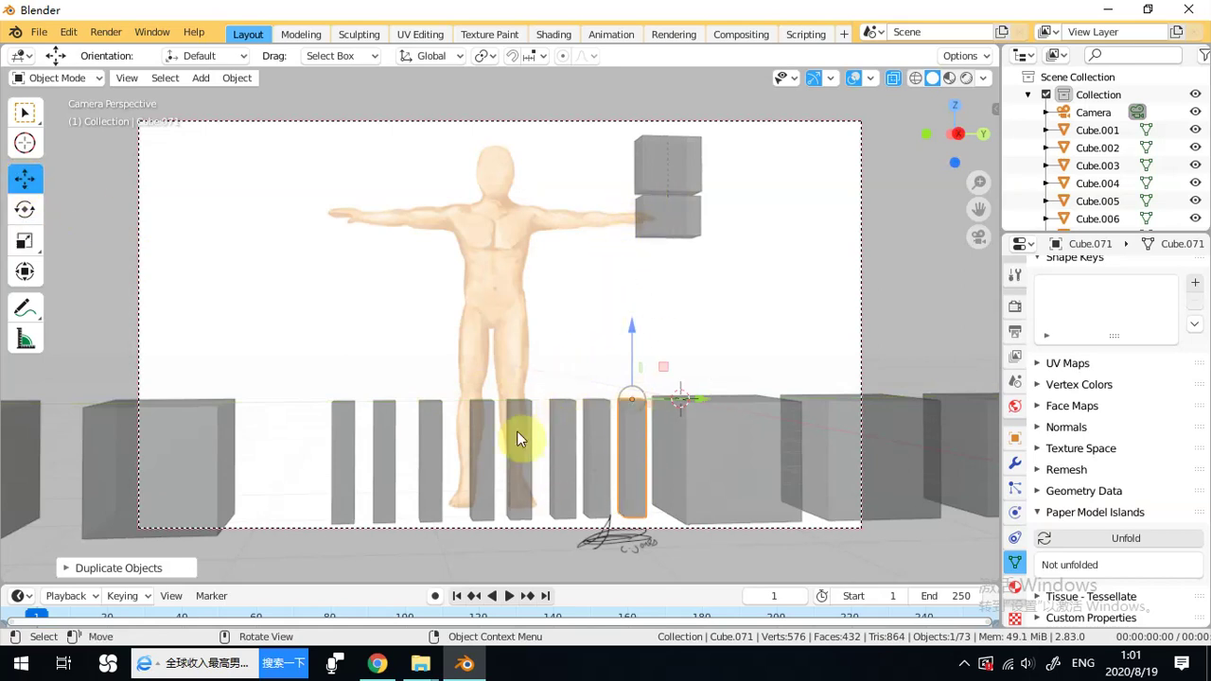
Shorten the two lower-leg pillars on Z with the Scale gizmo.
{"action": "left_click", "coordinate": [386, 439]}
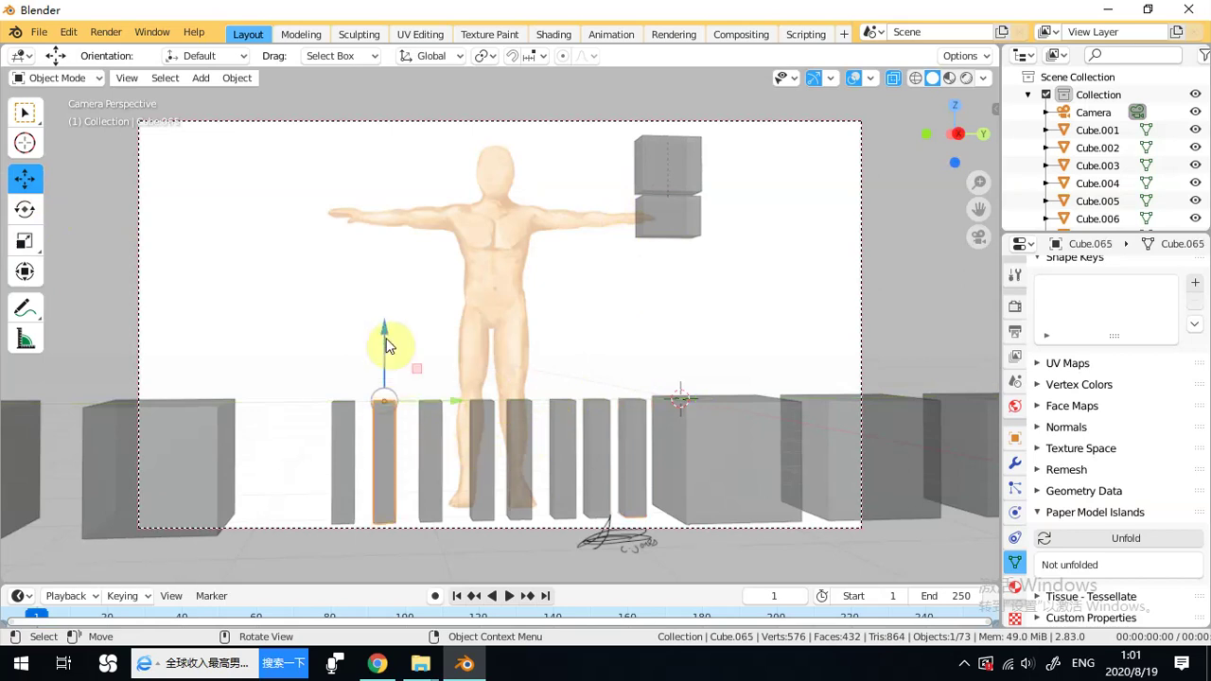
{"action": "left_click", "coordinate": [492, 433]}
{"action": "middle_click_drag", "start_coordinate": [494, 433], "coordinate": [520, 443]}
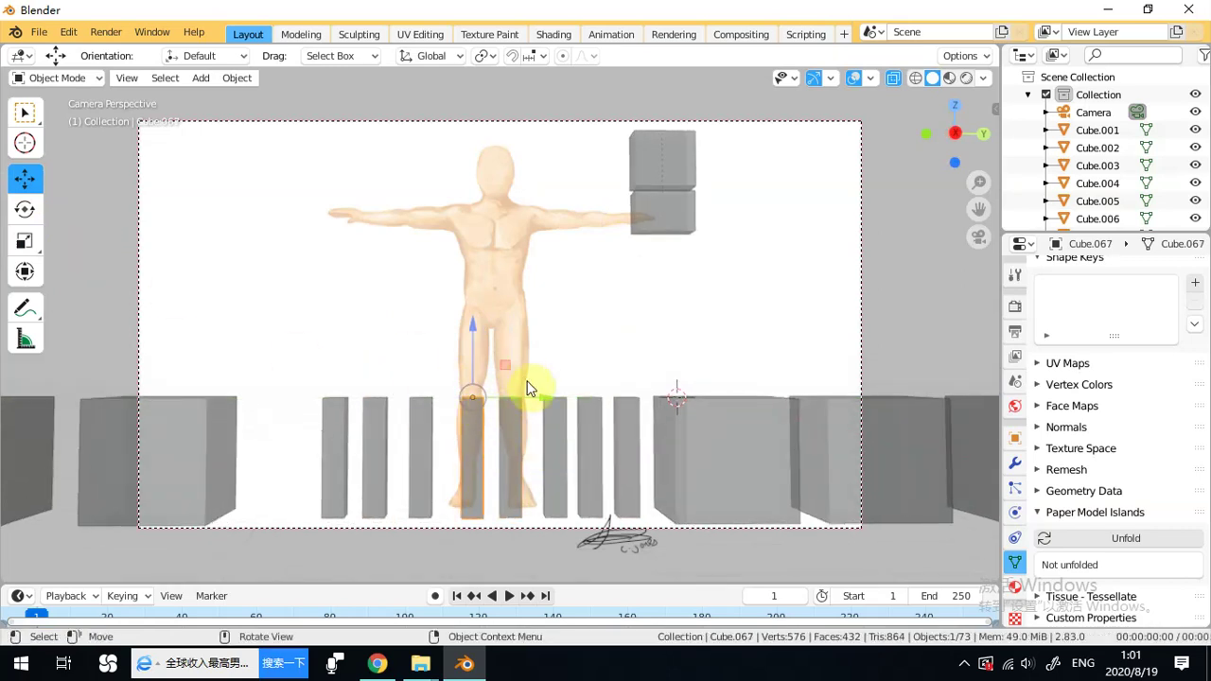
{"action": "left_click", "coordinate": [513, 434], "text": "shift"}
{"action": "left_click", "coordinate": [25, 240]}
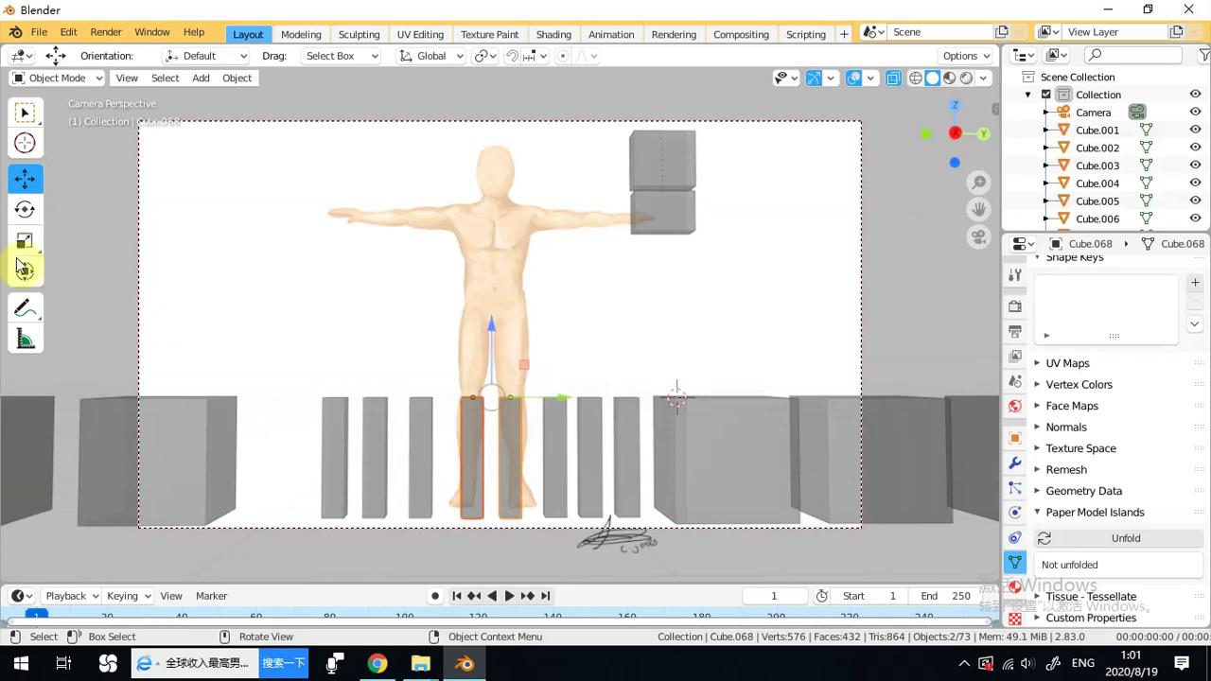
{"action": "mouse_move", "coordinate": [491, 327]}
{"action": "left_mouse_down"}
{"action": "mouse_move", "coordinate": [497, 350]}
{"action": "mouse_move", "coordinate": [492, 319]}
{"action": "mouse_move", "coordinate": [494, 338]}
{"action": "left_mouse_up"}
Raise two more bars over the thighs and slide them with both grey cubes left.
{"action": "left_click", "coordinate": [27, 180]}
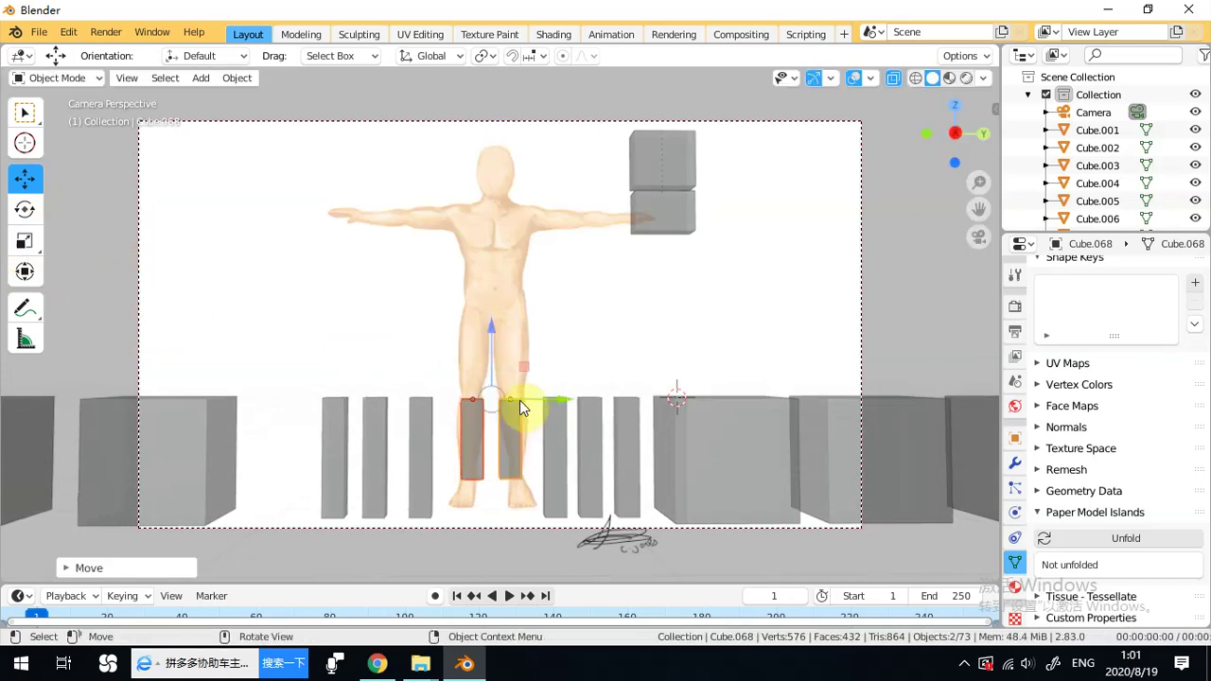
{"action": "left_click", "coordinate": [558, 416]}
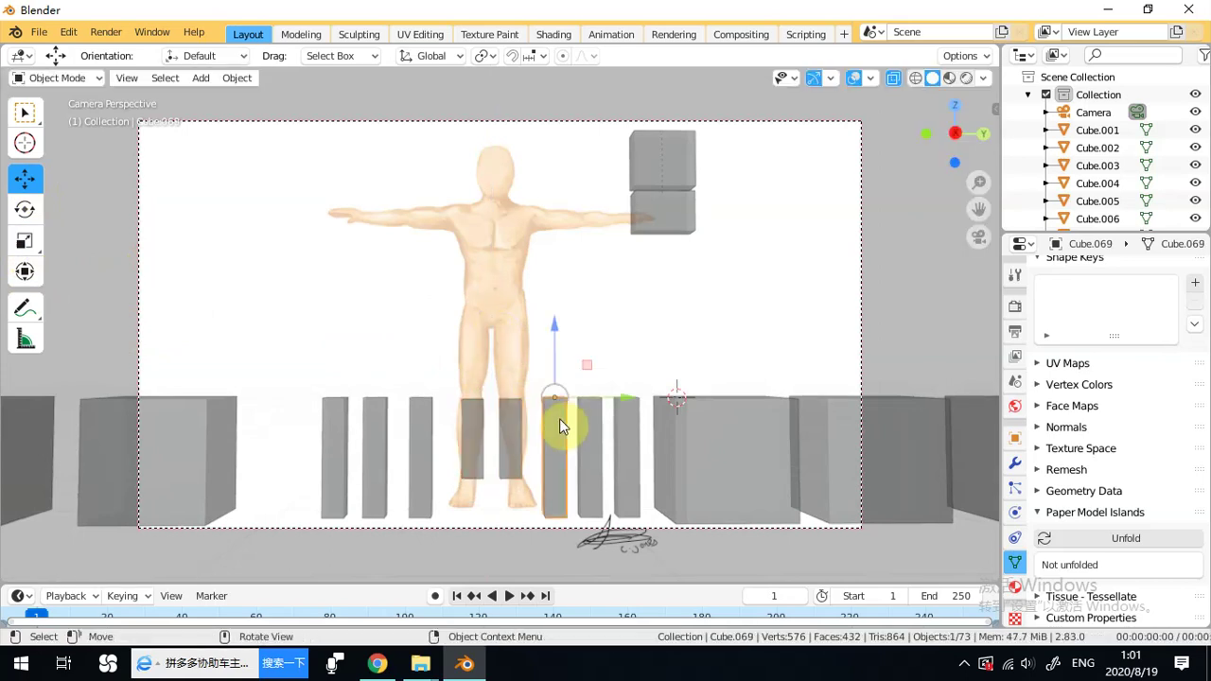
{"action": "left_click", "coordinate": [594, 428], "text": "shift"}
{"action": "left_click_drag", "start_coordinate": [571, 319], "coordinate": [571, 203]}
{"action": "left_click_drag", "start_coordinate": [610, 272], "coordinate": [545, 271]}
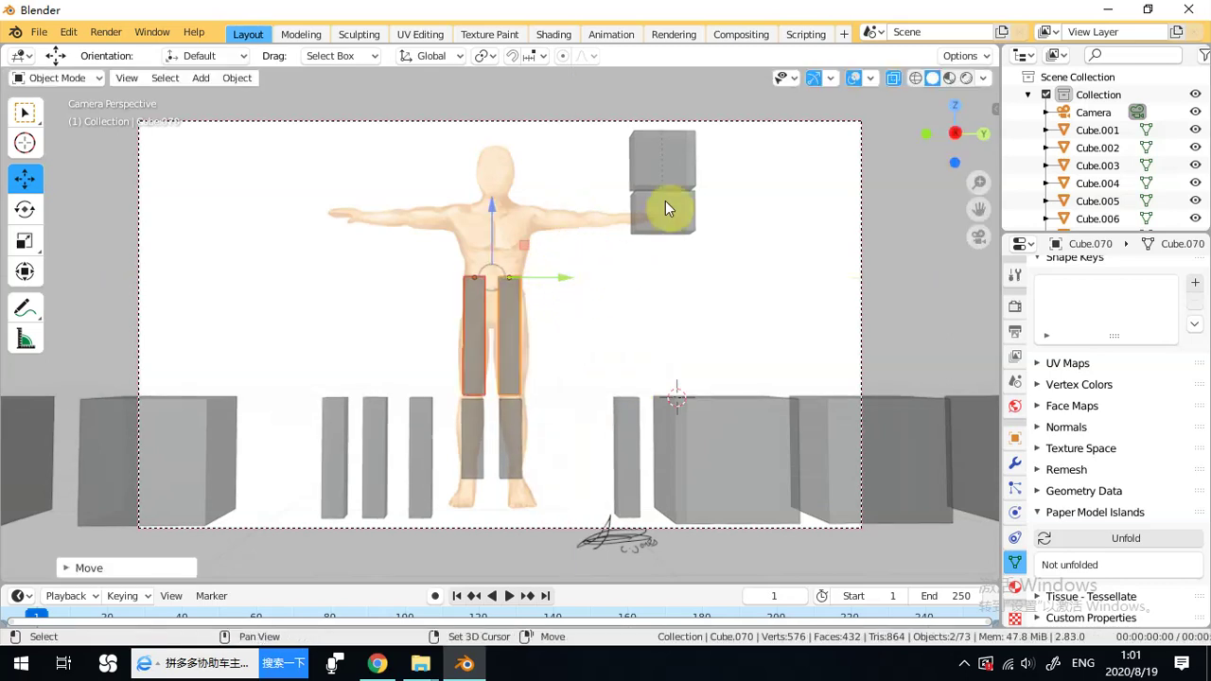
{"action": "left_click", "coordinate": [689, 154], "text": "shift"}
{"action": "left_click", "coordinate": [672, 208], "text": "shift"}
{"action": "left_click_drag", "start_coordinate": [623, 229], "coordinate": [454, 220]}
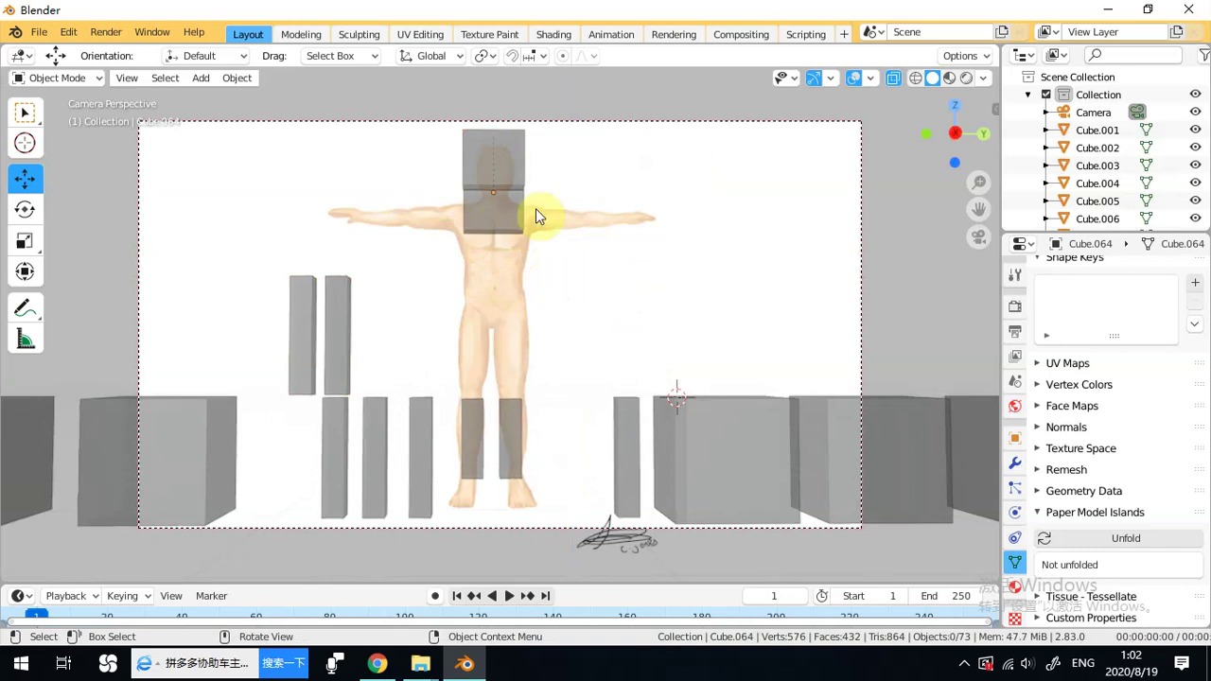
Lower both grey cubes on Z by about 1.26 m onto the chest and waist.
{"action": "left_click", "coordinate": [494, 223]}
{"action": "middle_click_drag", "start_coordinate": [532, 262], "coordinate": [530, 141]}
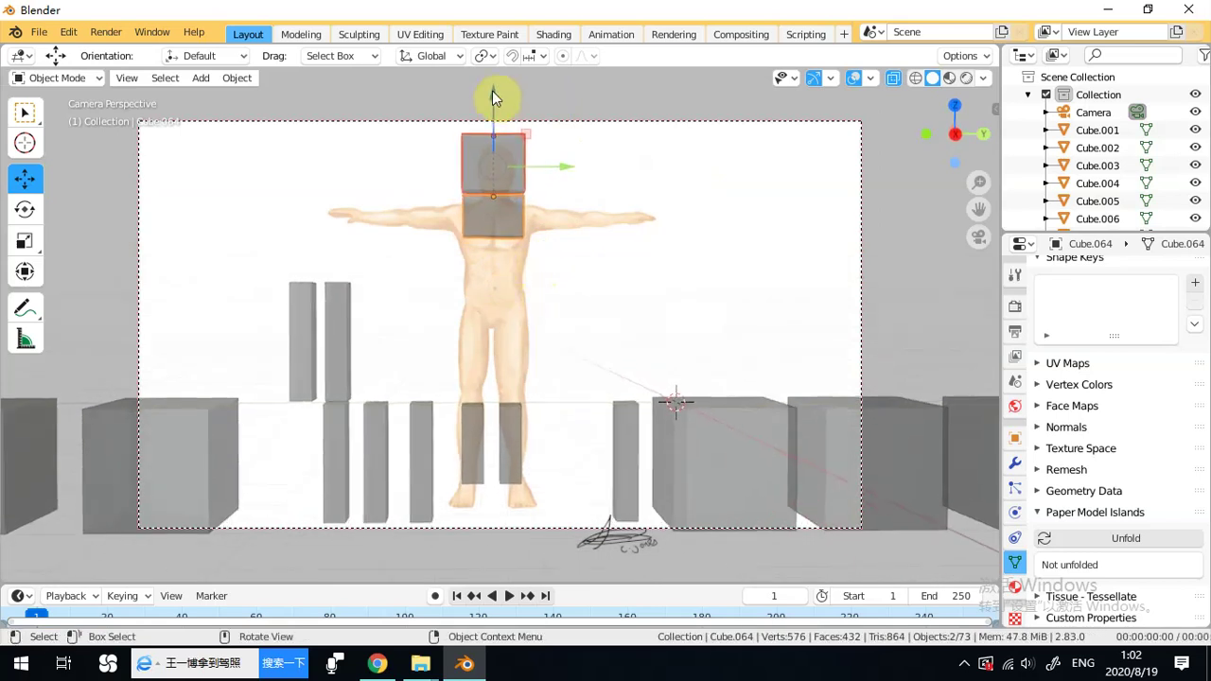
{"action": "key", "text": "g"}
{"action": "key", "text": "z"}
{"action": "left_click", "coordinate": [500, 167]}
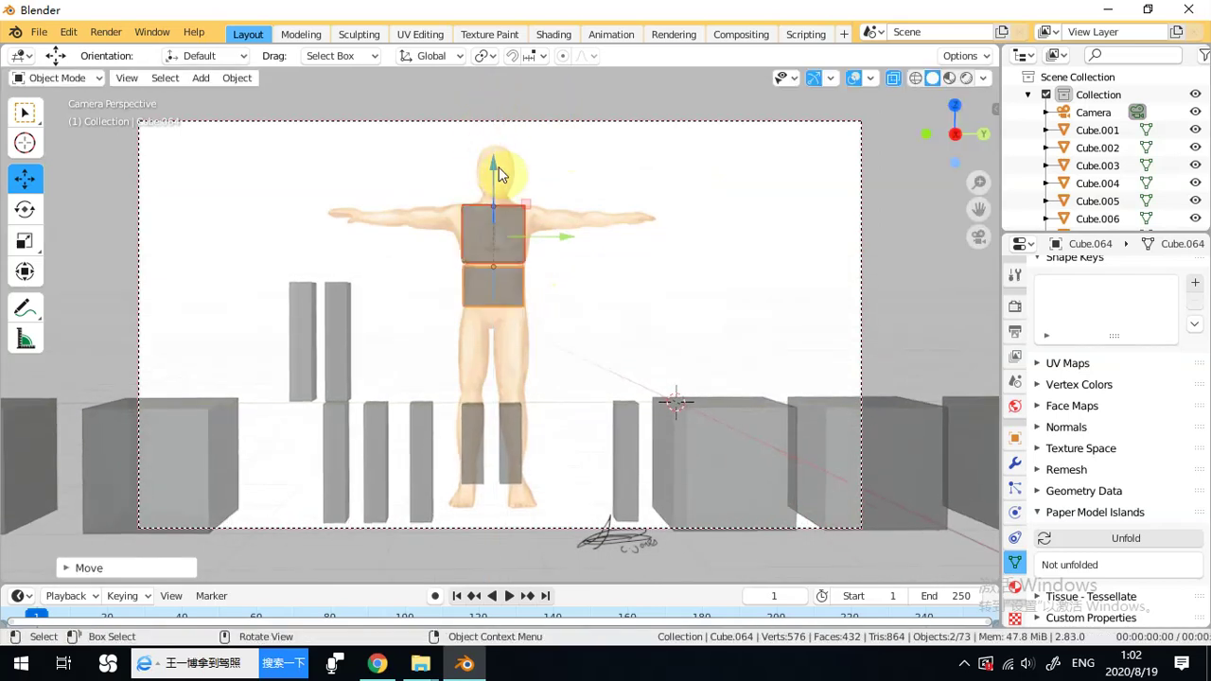
{"action": "key", "text": "g"}
{"action": "key", "text": "z"}
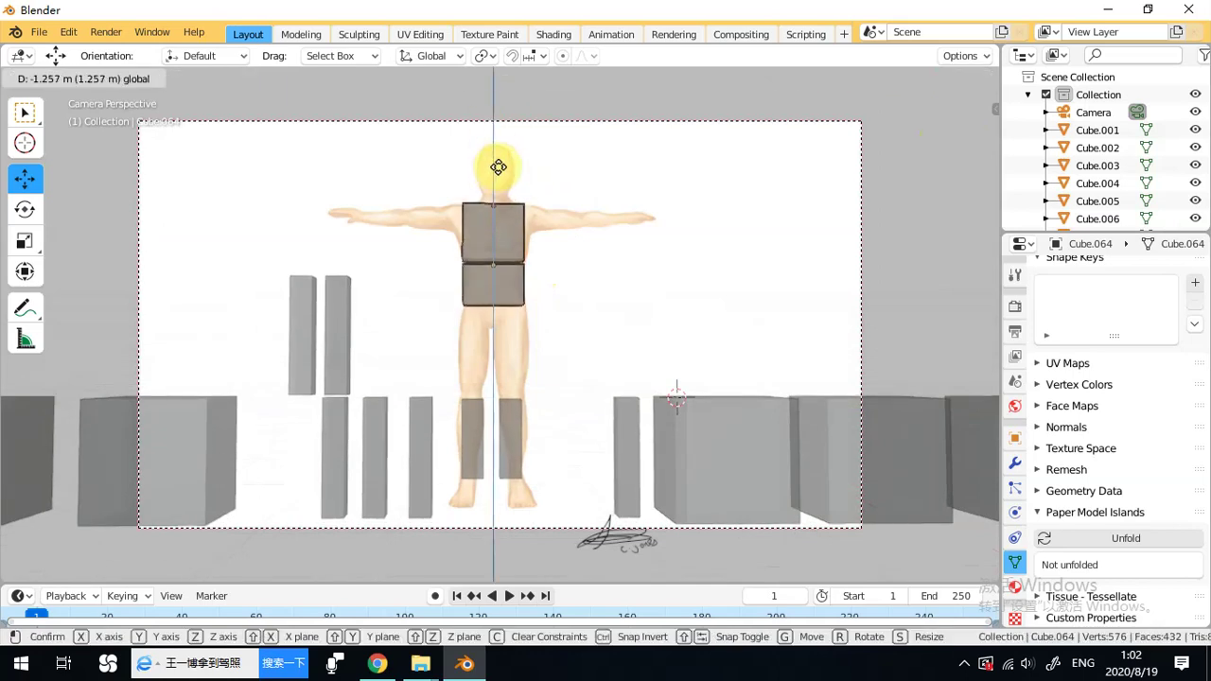
{"action": "left_click", "coordinate": [496, 168]}
Select the two raised thigh pillars for scaling.
{"action": "left_click", "coordinate": [347, 332]}
{"action": "left_click", "coordinate": [304, 323], "text": "shift"}
{"action": "left_click", "coordinate": [332, 324], "text": "shift"}
{"action": "left_click", "coordinate": [25, 240]}
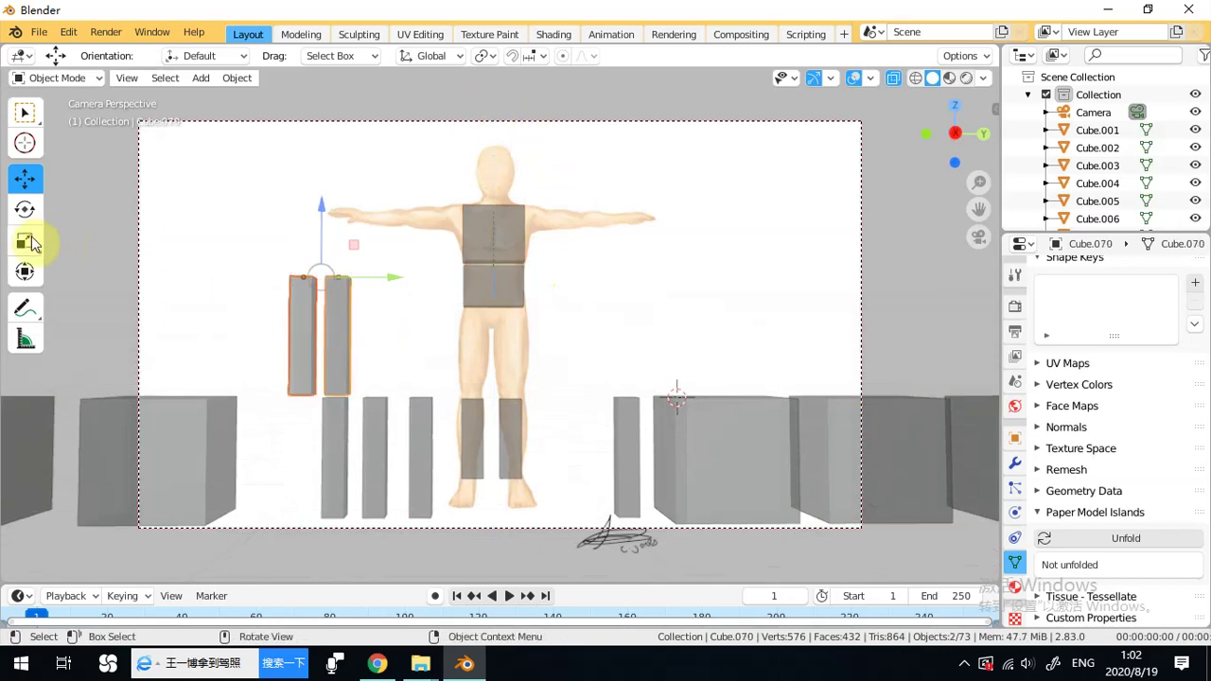
Shorten the two thigh pillars on Z and move them onto the hips to meet the lower legs.
{"action": "left_click_drag", "start_coordinate": [325, 206], "coordinate": [325, 229]}
{"action": "left_click", "coordinate": [24, 178]}
{"action": "left_click_drag", "start_coordinate": [319, 271], "coordinate": [567, 293]}
{"action": "left_click_drag", "start_coordinate": [497, 210], "coordinate": [500, 242]}
{"action": "left_click", "coordinate": [25, 240]}
{"action": "left_click", "coordinate": [25, 177]}
{"action": "left_click_drag", "start_coordinate": [565, 314], "coordinate": [559, 307]}
{"action": "left_click_drag", "start_coordinate": [491, 235], "coordinate": [493, 242]}
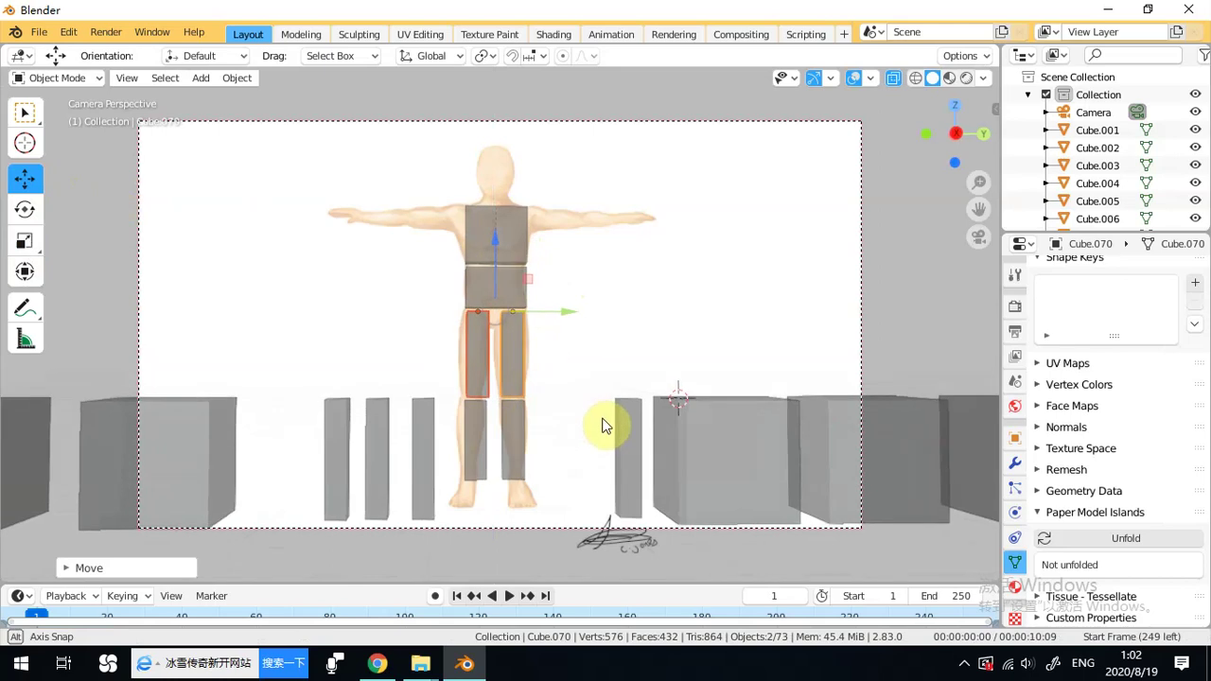
Shorten both lower-leg pillars slightly on Z.
{"action": "left_click", "coordinate": [481, 460]}
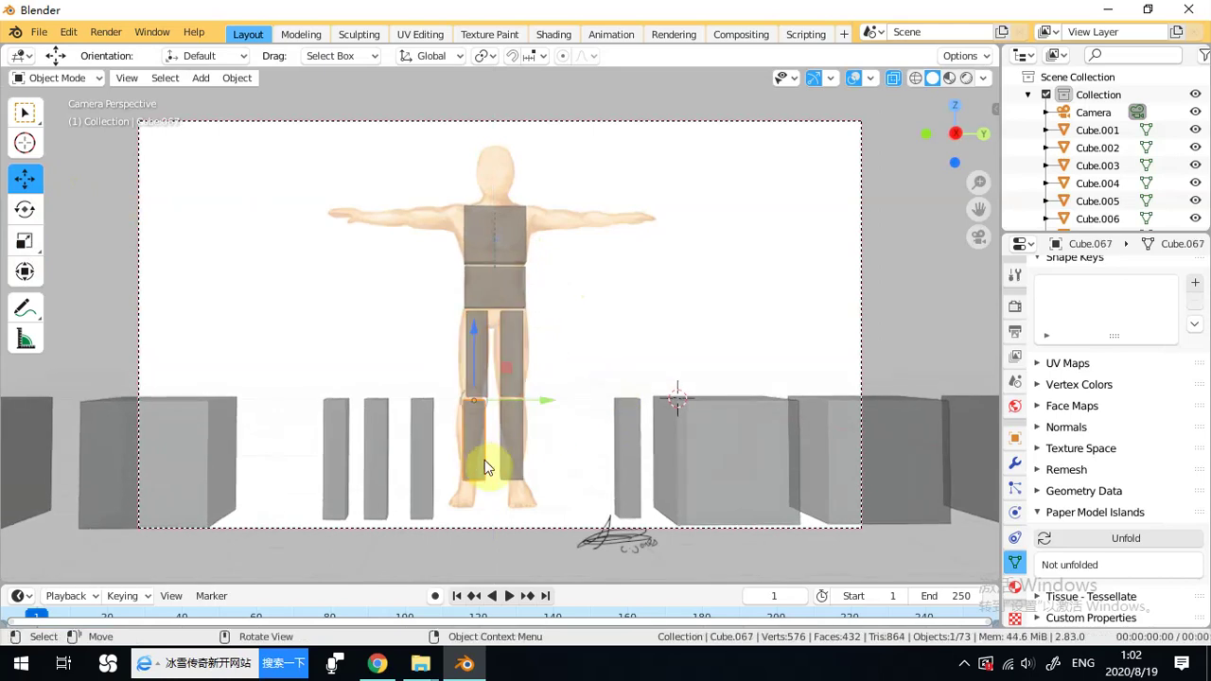
{"action": "left_click", "coordinate": [481, 378]}
{"action": "left_click", "coordinate": [516, 376]}
{"action": "left_click", "coordinate": [476, 437]}
{"action": "left_click", "coordinate": [508, 431], "text": "shift"}
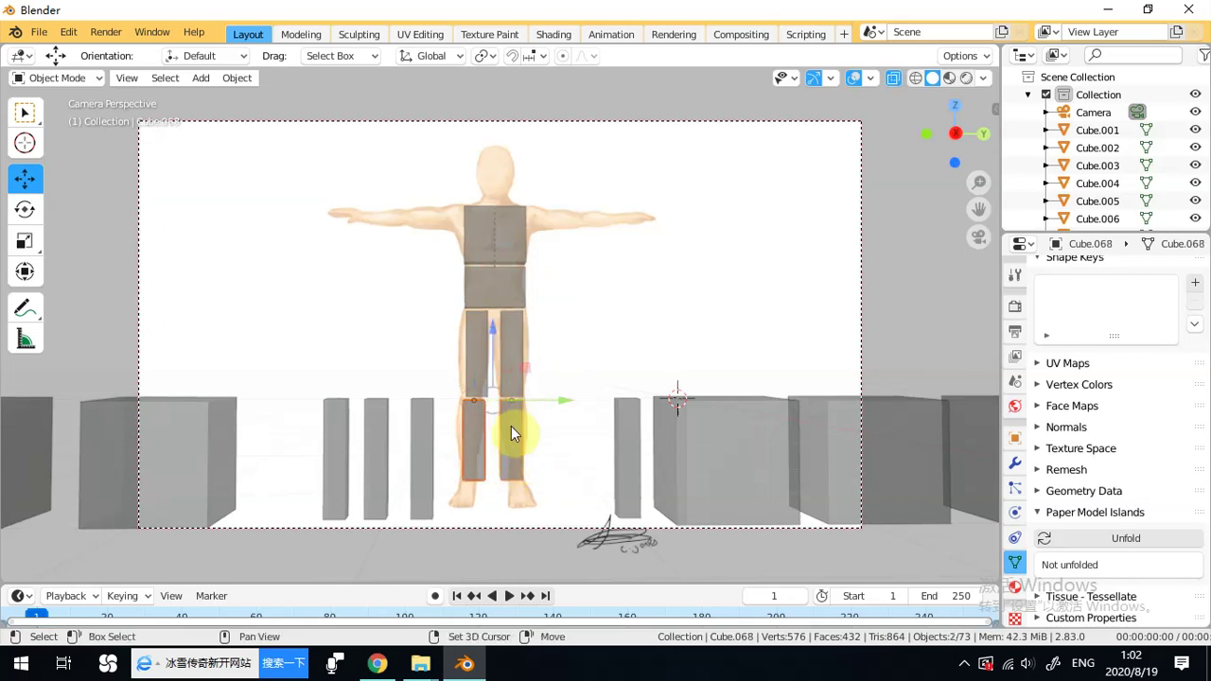
{"action": "left_click", "coordinate": [24, 242]}
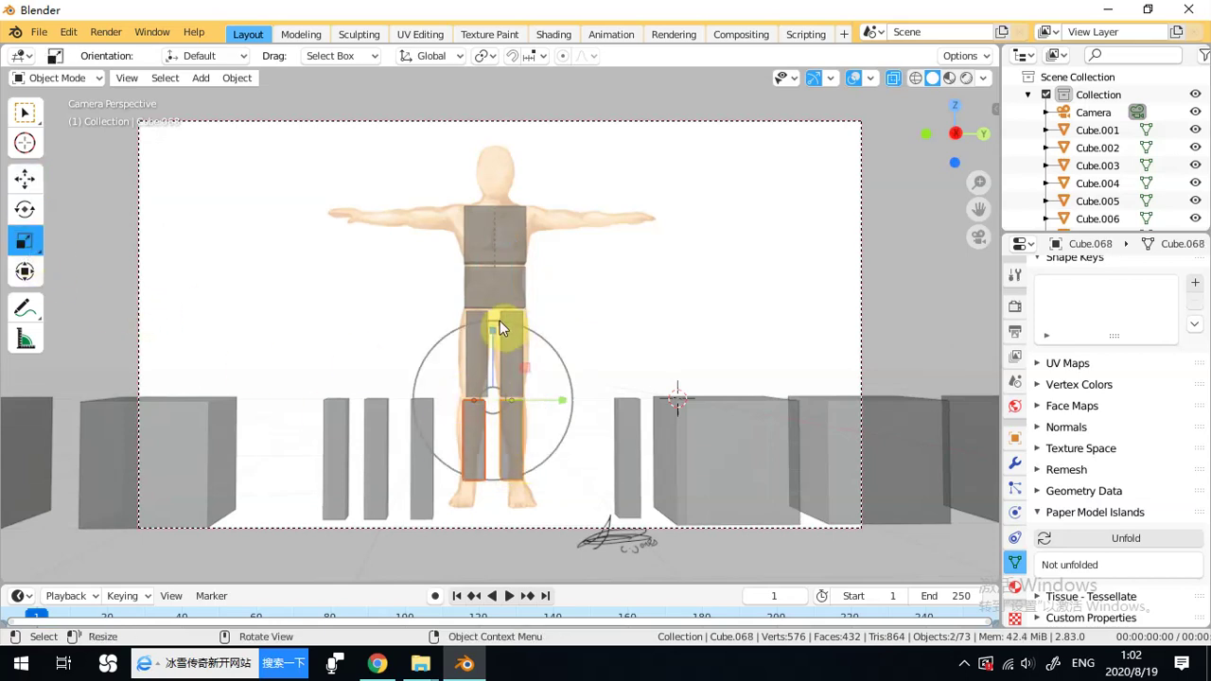
{"action": "left_click_drag", "start_coordinate": [492, 331], "coordinate": [499, 348]}
Shorten the four remaining floor pillars together on Z.
{"action": "left_click", "coordinate": [602, 328]}
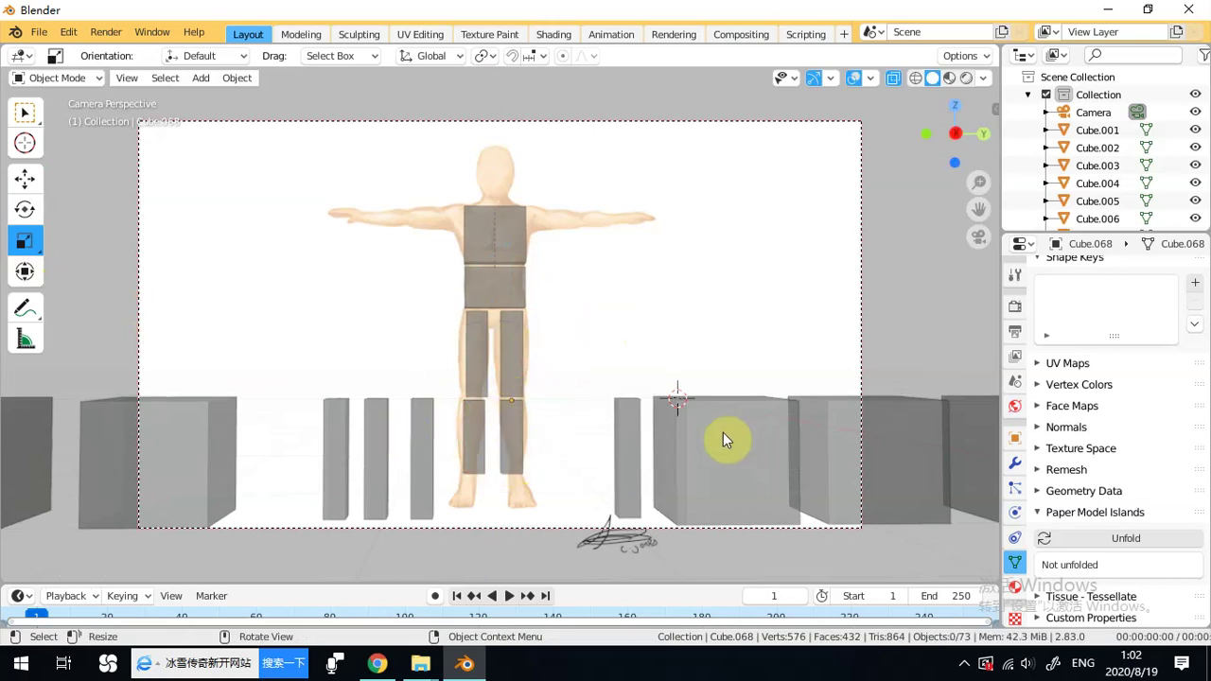
{"action": "left_click", "coordinate": [638, 438]}
{"action": "left_click", "coordinate": [424, 452], "text": "shift"}
{"action": "left_click", "coordinate": [371, 450], "text": "shift"}
{"action": "left_click", "coordinate": [336, 430], "text": "shift"}
{"action": "left_click_drag", "start_coordinate": [438, 335], "coordinate": [445, 365]}
{"action": "left_click", "coordinate": [399, 379]}
{"action": "left_click", "coordinate": [415, 415]}
Raise two pillars to arm height and position one beside each shoulder.
{"action": "left_click", "coordinate": [628, 431], "text": "shift"}
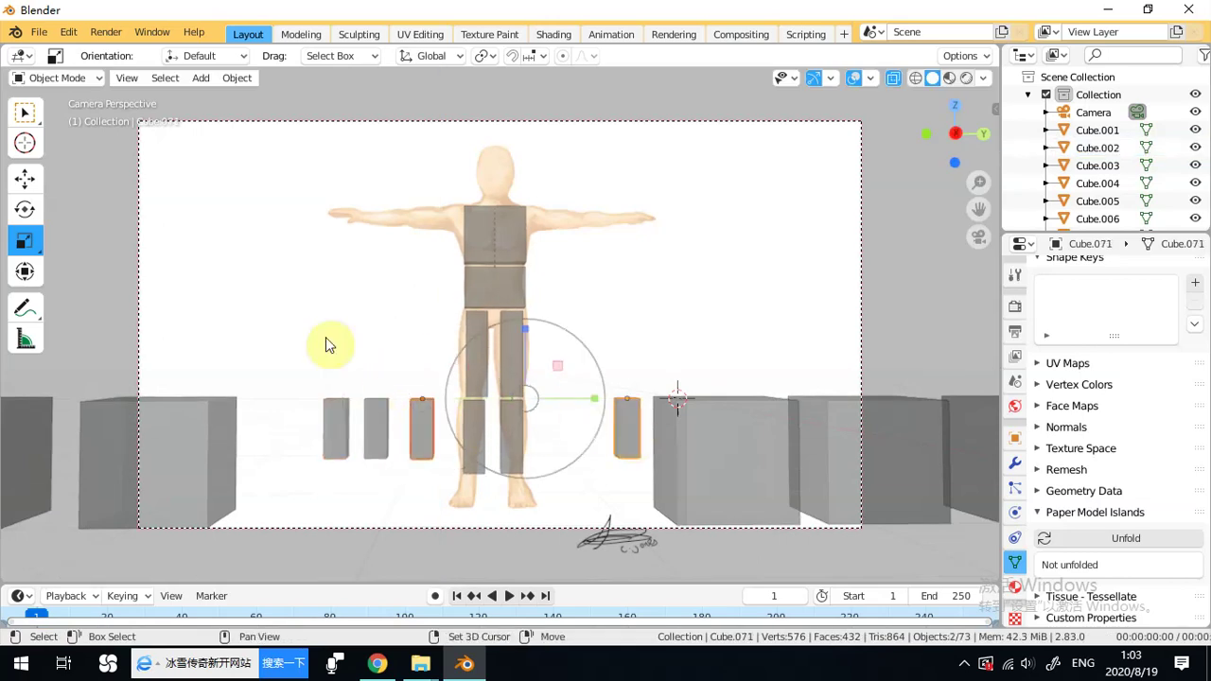
{"action": "left_click", "coordinate": [33, 181]}
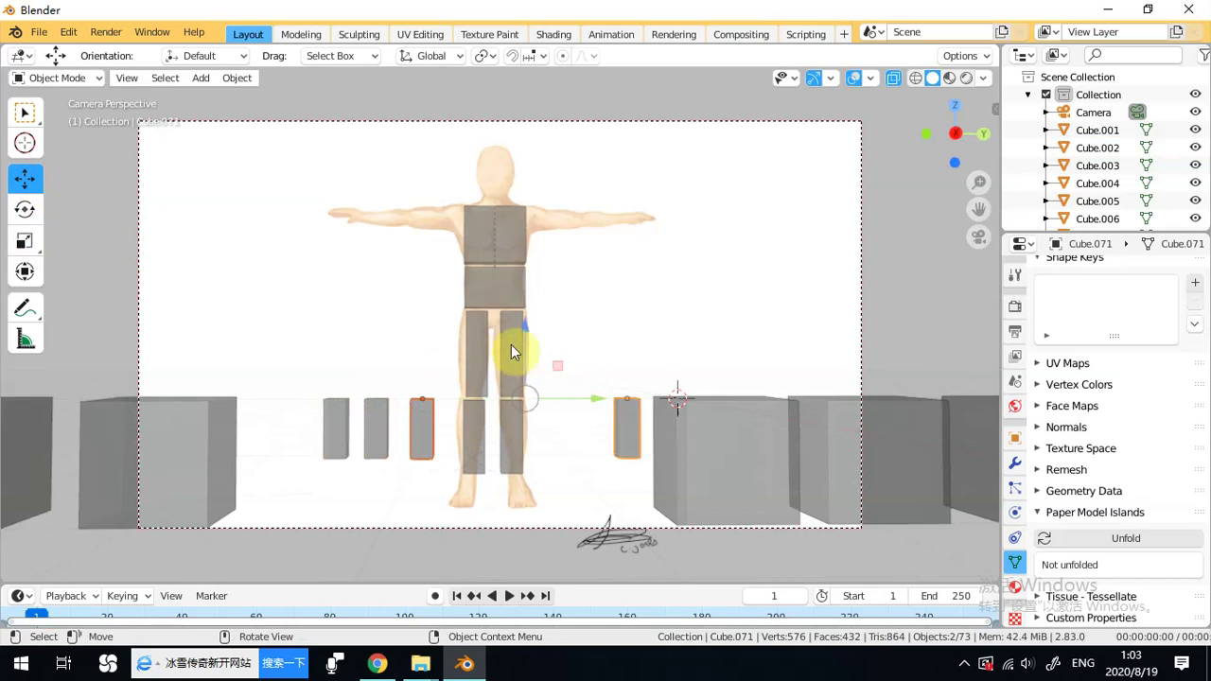
{"action": "left_click_drag", "start_coordinate": [525, 328], "coordinate": [542, 131]}
{"action": "left_click", "coordinate": [618, 242]}
{"action": "left_click_drag", "start_coordinate": [674, 209], "coordinate": [600, 206]}
{"action": "left_click_drag", "start_coordinate": [540, 149], "coordinate": [543, 140]}
{"action": "left_click", "coordinate": [424, 229]}
{"action": "left_click_drag", "start_coordinate": [500, 215], "coordinate": [525, 216]}
{"action": "mouse_move", "coordinate": [452, 151]}
{"action": "left_mouse_down"}
{"action": "mouse_move", "coordinate": [451, 139]}
{"action": "mouse_move", "coordinate": [452, 149]}
{"action": "left_mouse_up"}
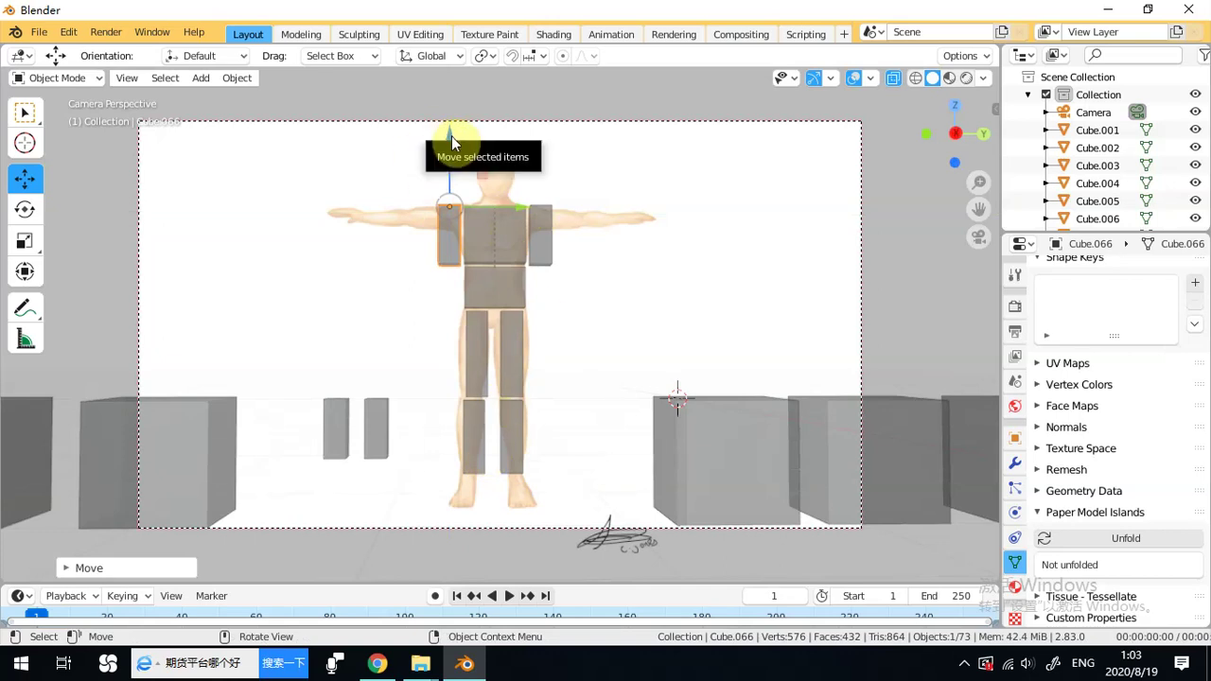
{"action": "left_click_drag", "start_coordinate": [451, 136], "coordinate": [456, 142]}
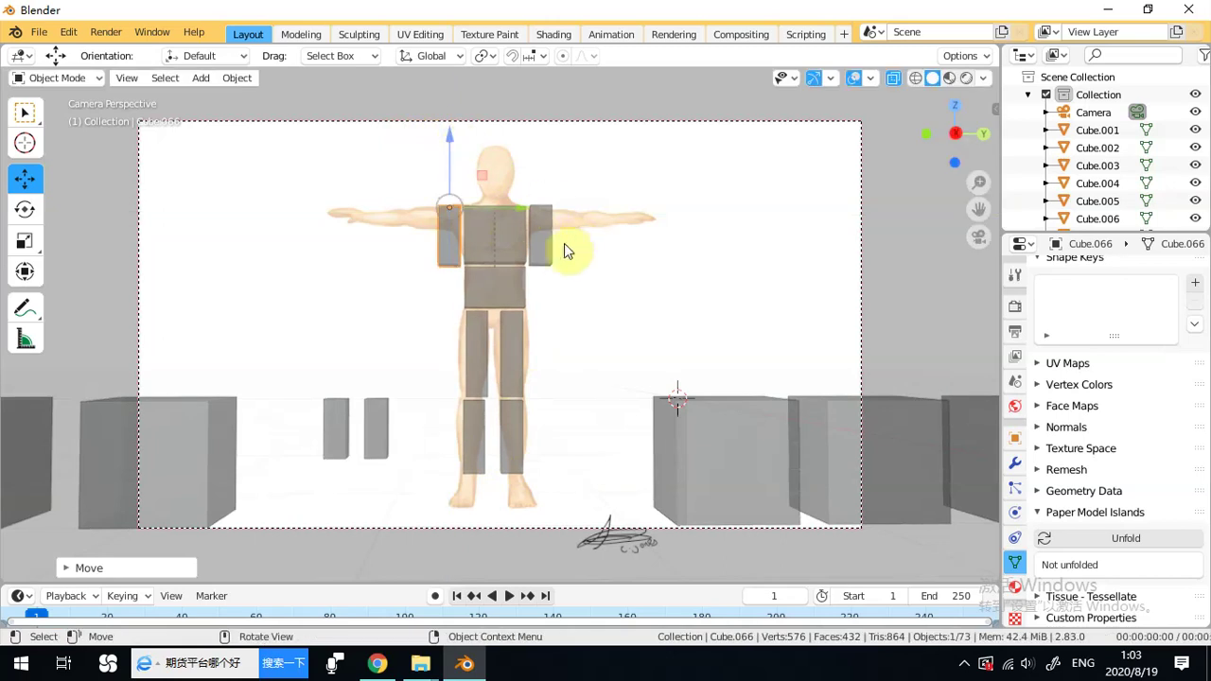
Rotate both arm pillars 90° on X so they lie horizontal.
{"action": "left_click", "coordinate": [381, 419]}
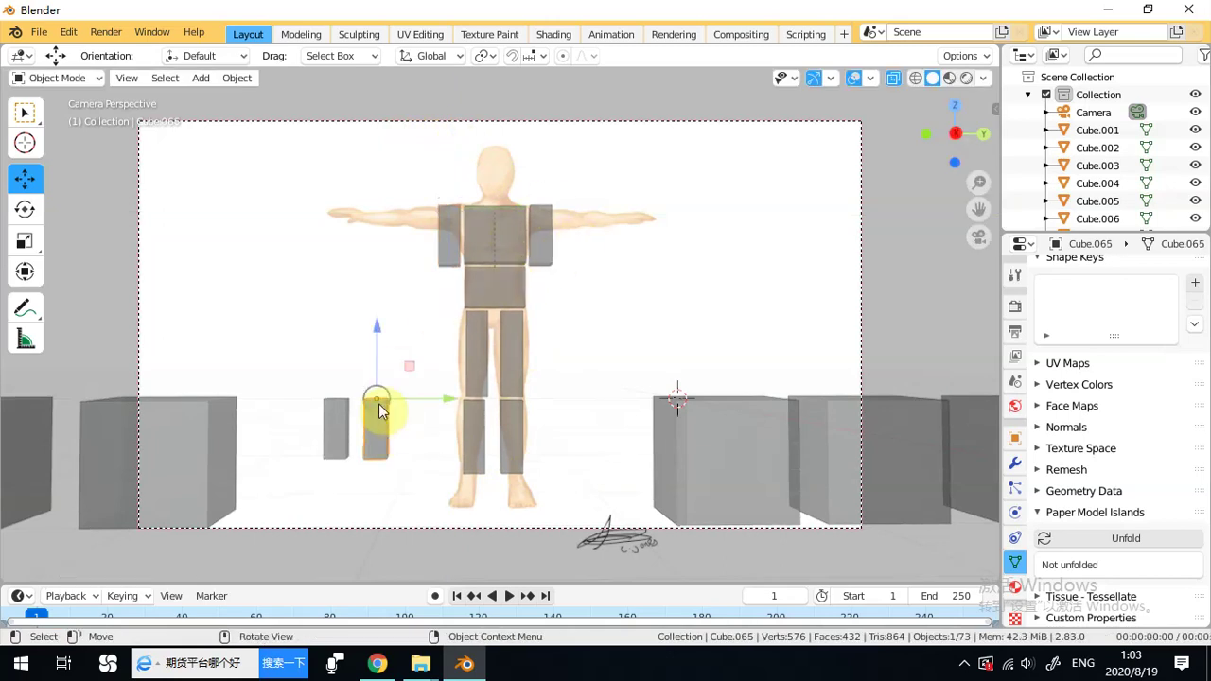
{"action": "left_click", "coordinate": [453, 247]}
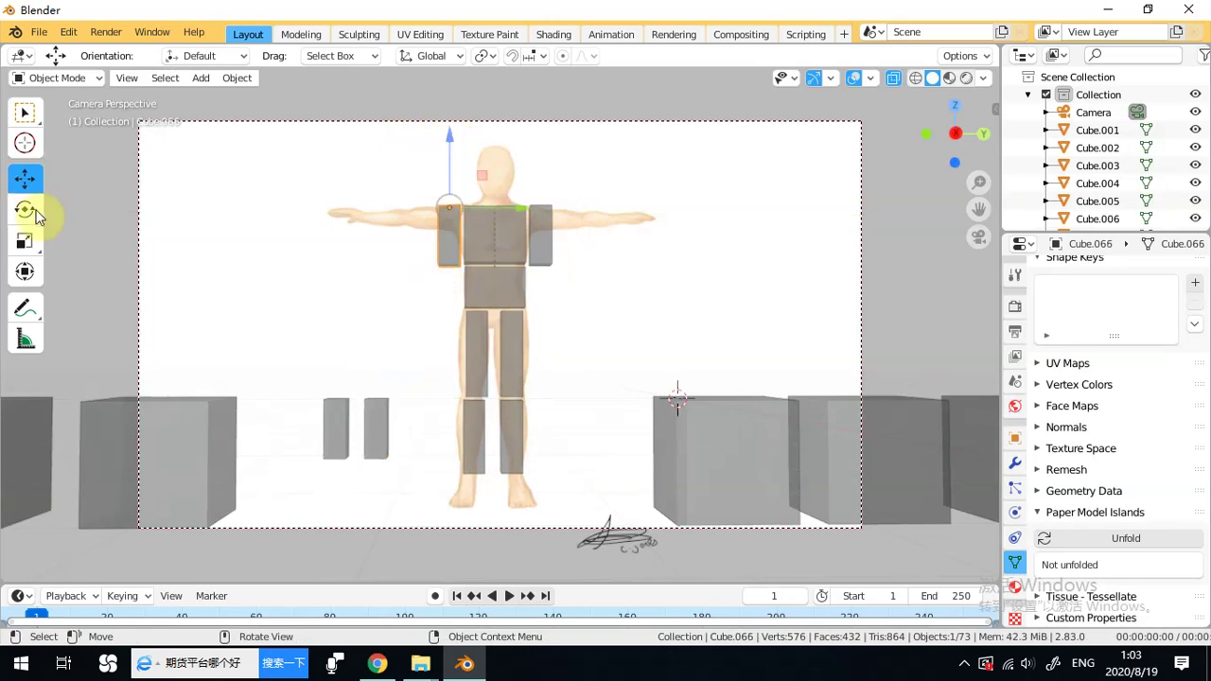
{"action": "left_click", "coordinate": [25, 209]}
{"action": "left_click_drag", "start_coordinate": [393, 168], "coordinate": [509, 128]}
{"action": "left_click", "coordinate": [546, 243]}
{"action": "left_click_drag", "start_coordinate": [474, 227], "coordinate": [568, 275]}
Lower and slide both upper-arm blocks into place along the outstretched arms.
{"action": "left_click", "coordinate": [25, 178]}
{"action": "left_click_drag", "start_coordinate": [542, 143], "coordinate": [591, 218]}
{"action": "key", "text": "x"}
{"action": "left_click", "coordinate": [433, 206]}
{"action": "left_click_drag", "start_coordinate": [451, 142], "coordinate": [458, 153]}
{"action": "left_click_drag", "start_coordinate": [511, 223], "coordinate": [530, 223]}
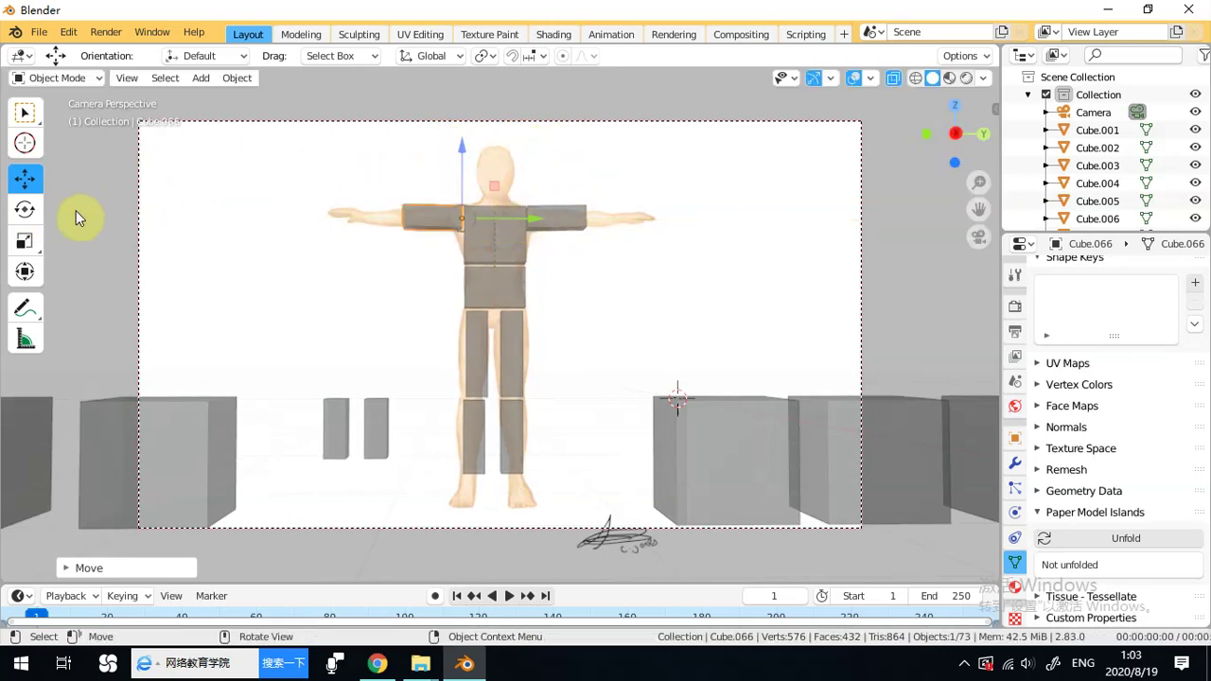
Shorten both upper-arm blocks lengthwise to fit the shoulders.
{"action": "left_click", "coordinate": [24, 240]}
{"action": "left_click_drag", "start_coordinate": [462, 146], "coordinate": [527, 168]}
{"action": "left_click", "coordinate": [559, 219]}
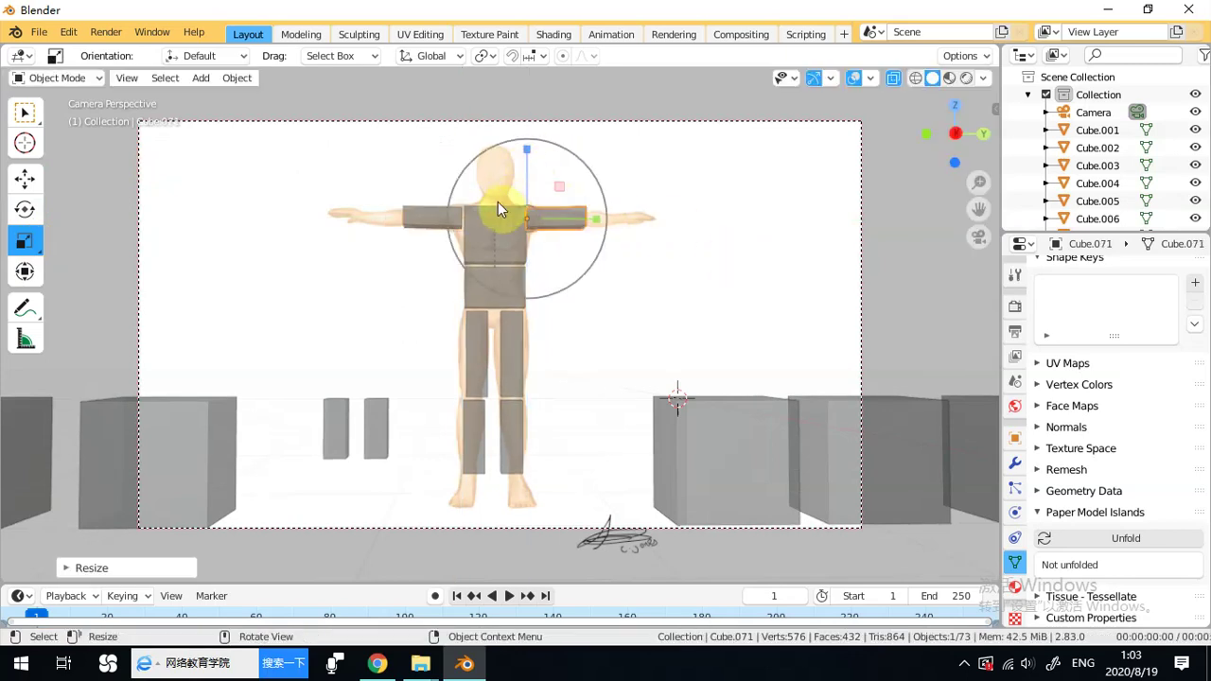
{"action": "left_click_drag", "start_coordinate": [596, 220], "coordinate": [519, 218]}
{"action": "left_click", "coordinate": [410, 214]}
{"action": "left_click", "coordinate": [380, 421]}
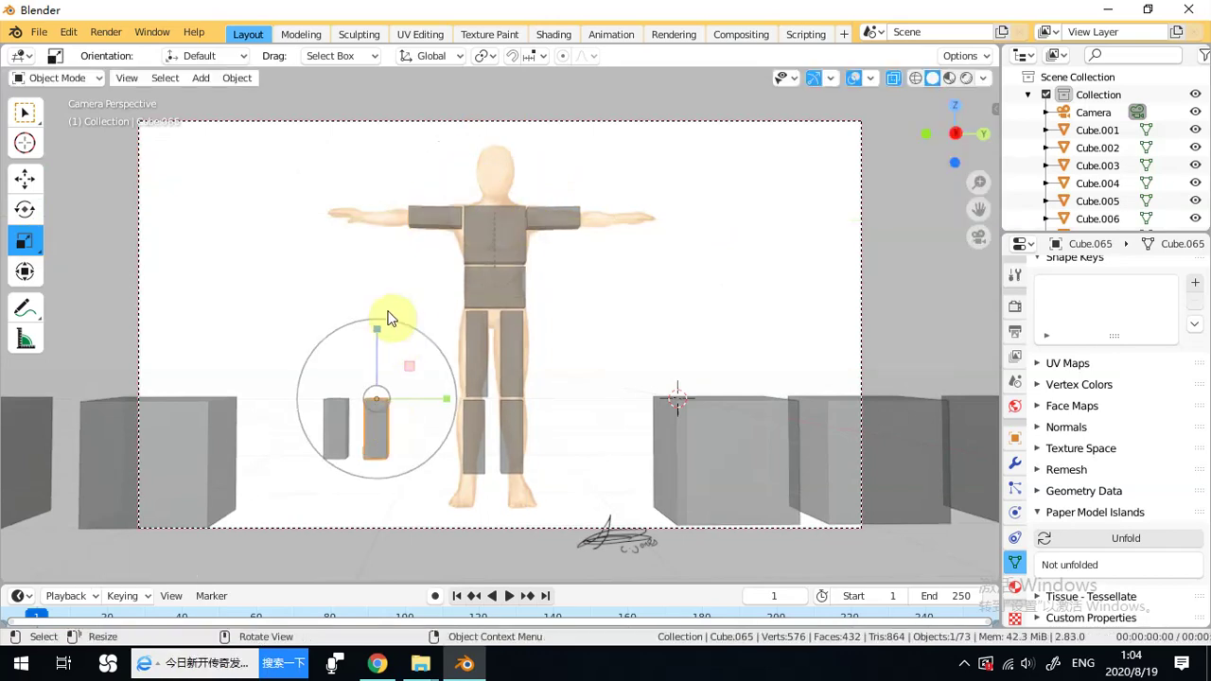
Raise both small blocks on Z to arm height at the figure's left.
{"action": "left_click", "coordinate": [24, 178]}
{"action": "left_click_drag", "start_coordinate": [375, 340], "coordinate": [407, 139]}
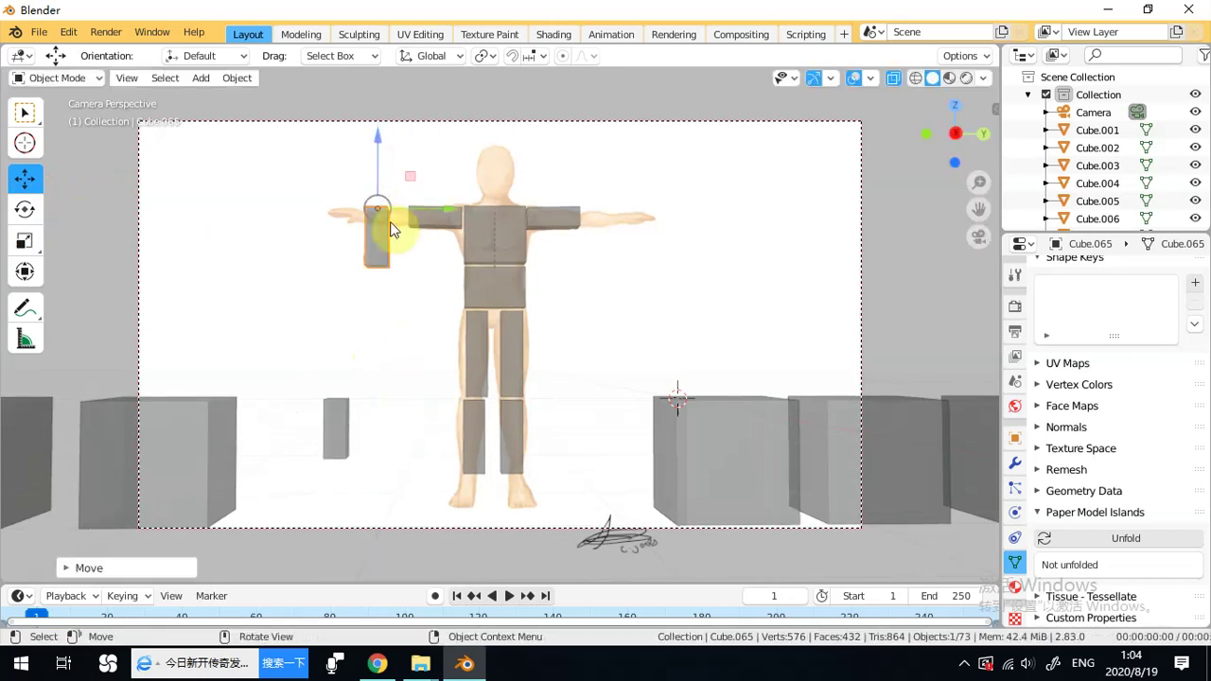
{"action": "left_click", "coordinate": [342, 426]}
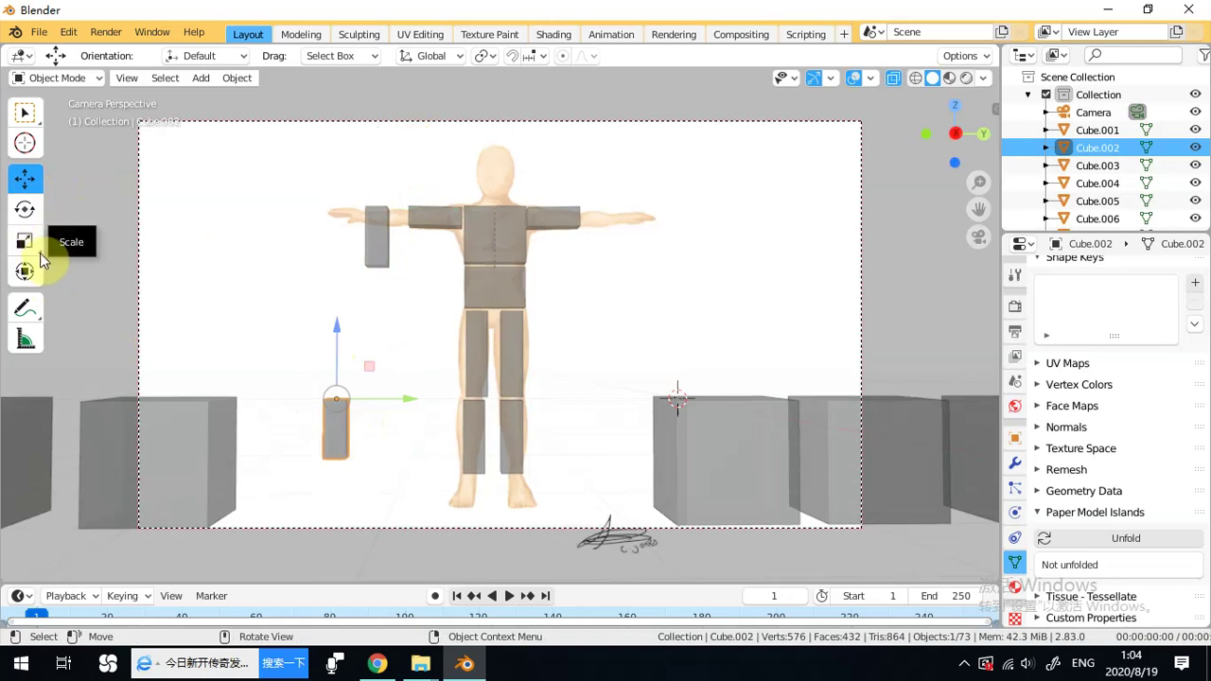
{"action": "left_click_drag", "start_coordinate": [337, 330], "coordinate": [351, 134]}
{"action": "left_click", "coordinate": [387, 154]}
{"action": "left_click", "coordinate": [386, 227]}
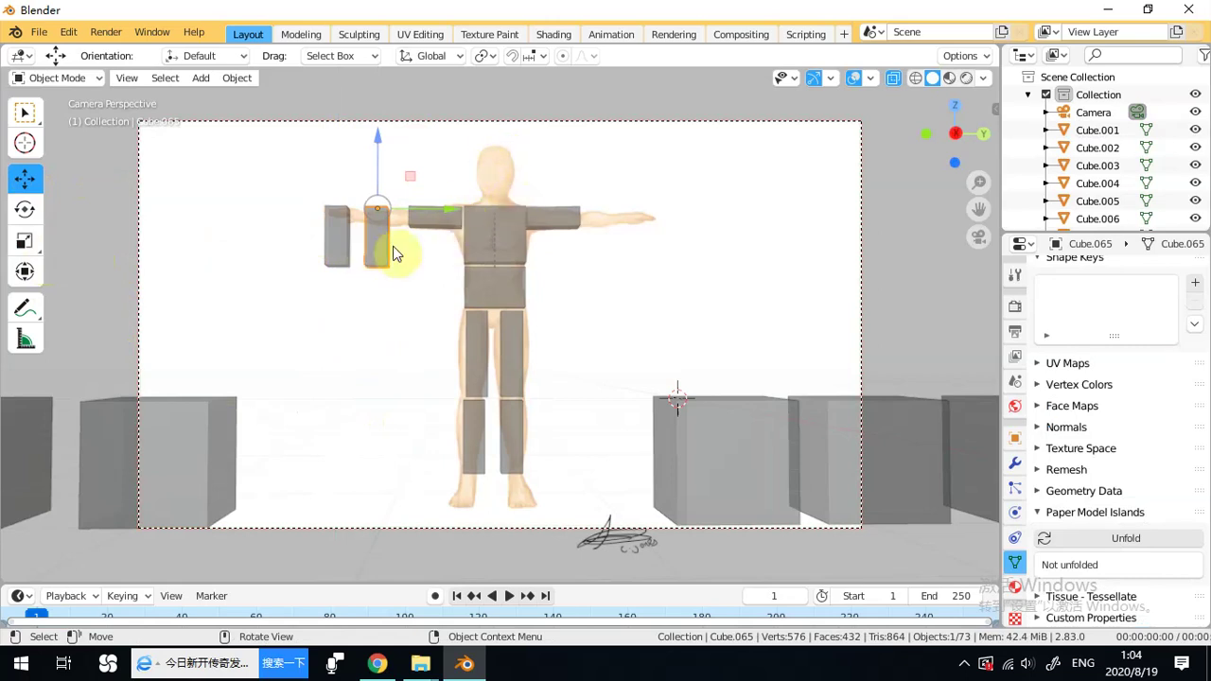
Nudge the leg blocks about 0.03 m sideways to line up over thighs and shins.
{"action": "left_click", "coordinate": [467, 421]}
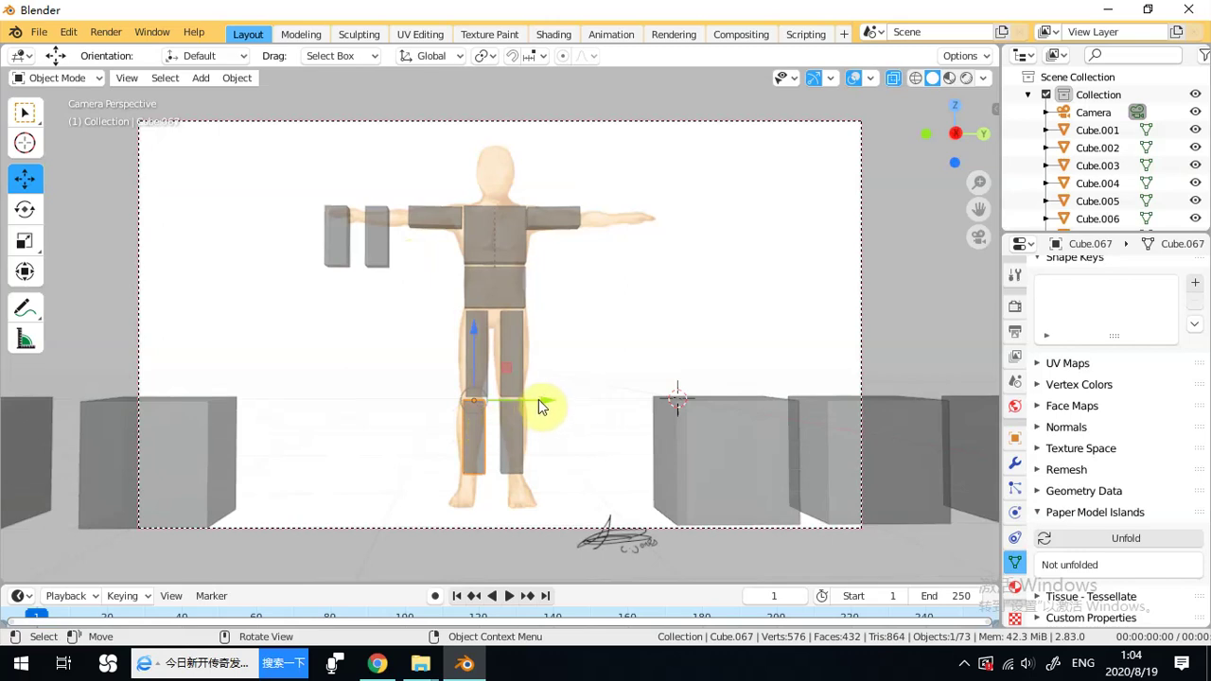
{"action": "left_click_drag", "start_coordinate": [540, 400], "coordinate": [536, 400]}
{"action": "left_click", "coordinate": [507, 360]}
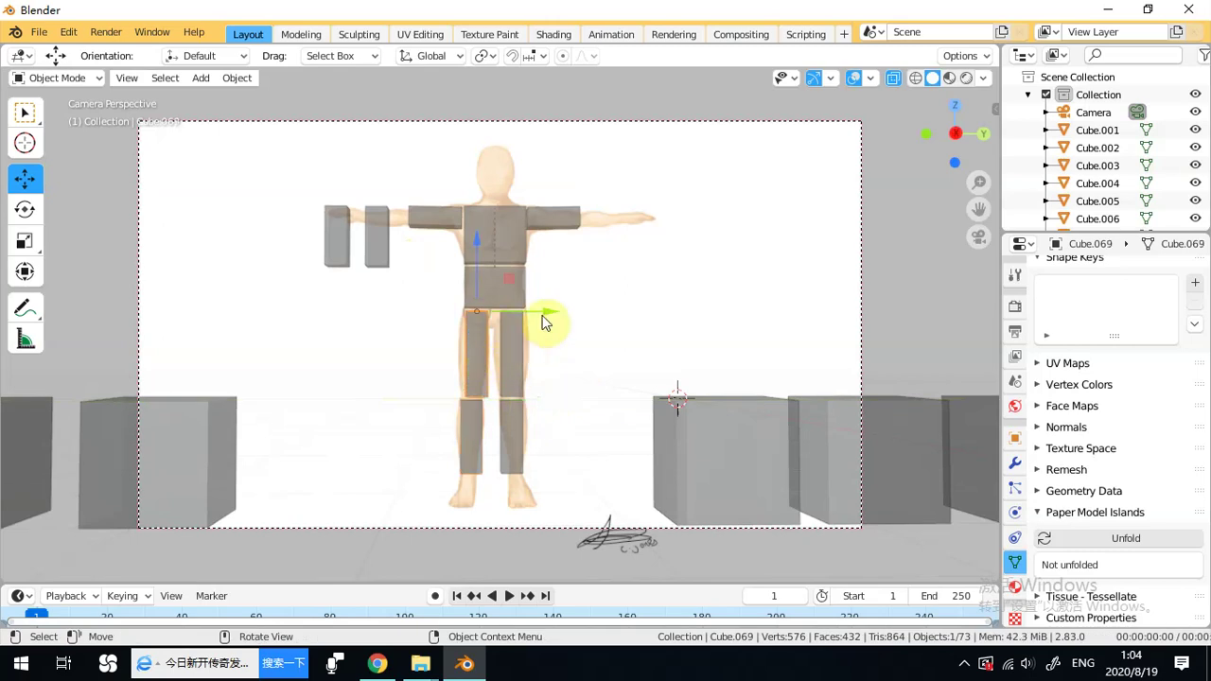
{"action": "left_click_drag", "start_coordinate": [546, 323], "coordinate": [584, 313]}
{"action": "left_click", "coordinate": [512, 360]}
{"action": "left_click", "coordinate": [518, 402]}
{"action": "left_click_drag", "start_coordinate": [587, 405], "coordinate": [589, 400]}
{"action": "left_click", "coordinate": [361, 246]}
{"action": "left_click", "coordinate": [336, 244], "text": "shift"}
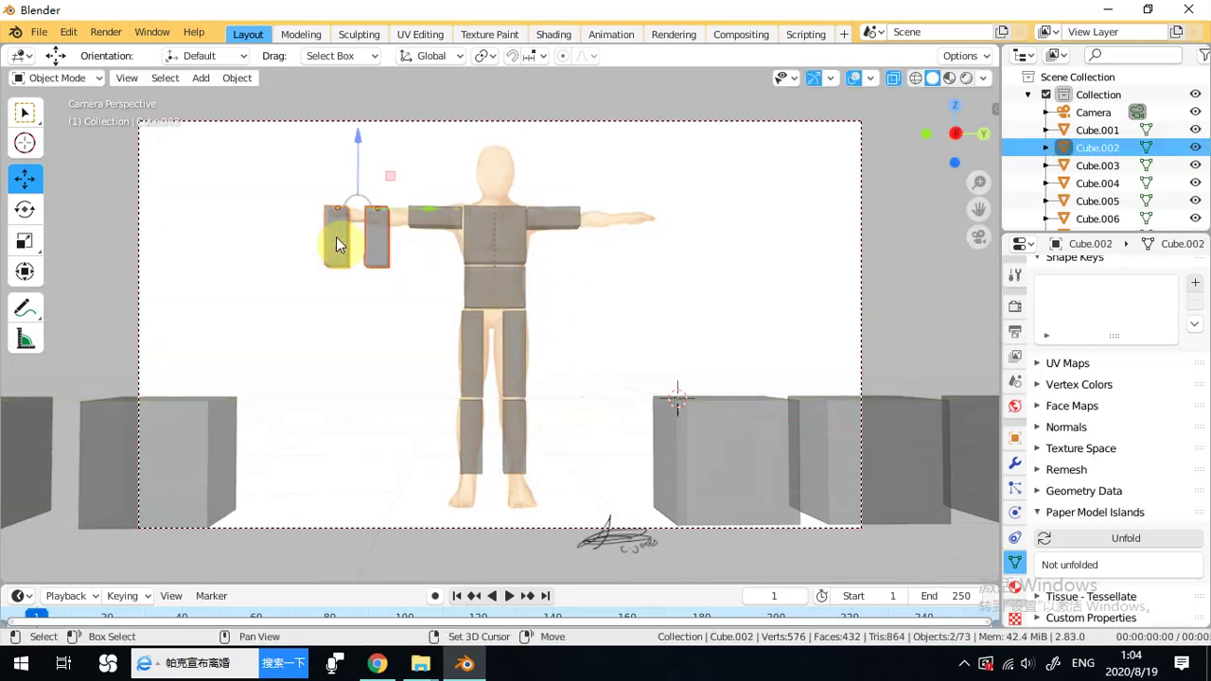
Duplicate the small box pair twice downward on Z, making three stacked pairs.
{"action": "key", "text": "shift+d"}
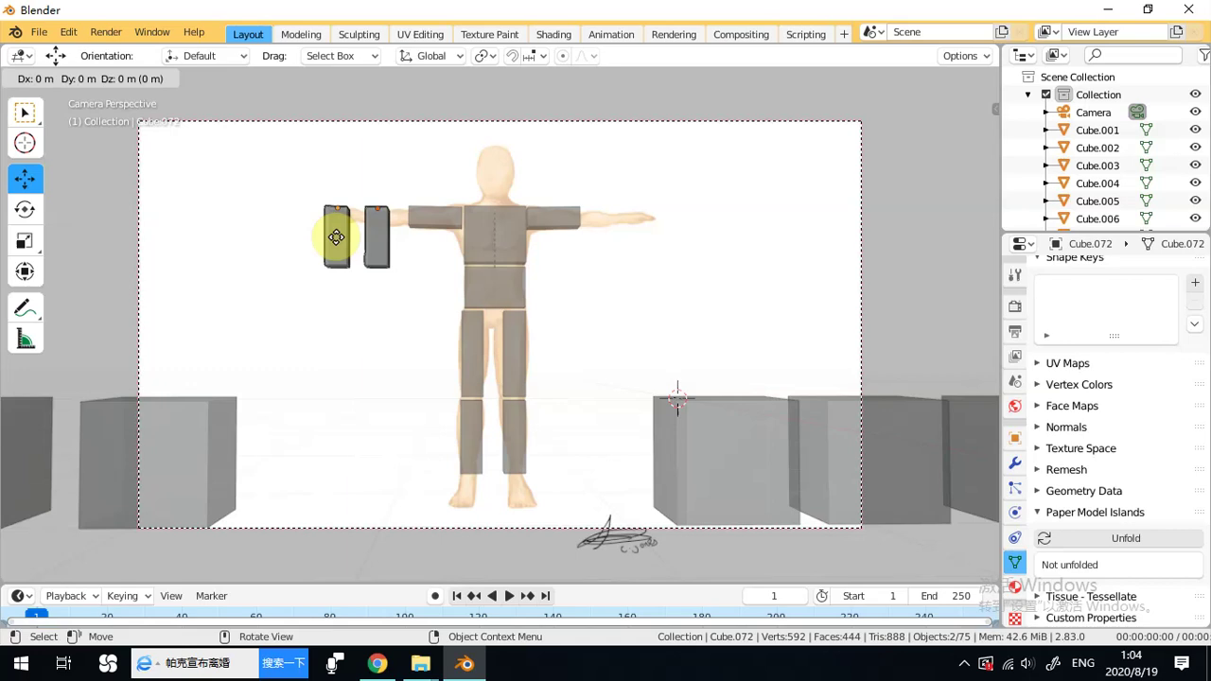
{"action": "key", "text": "z"}
{"action": "left_click", "coordinate": [357, 304]}
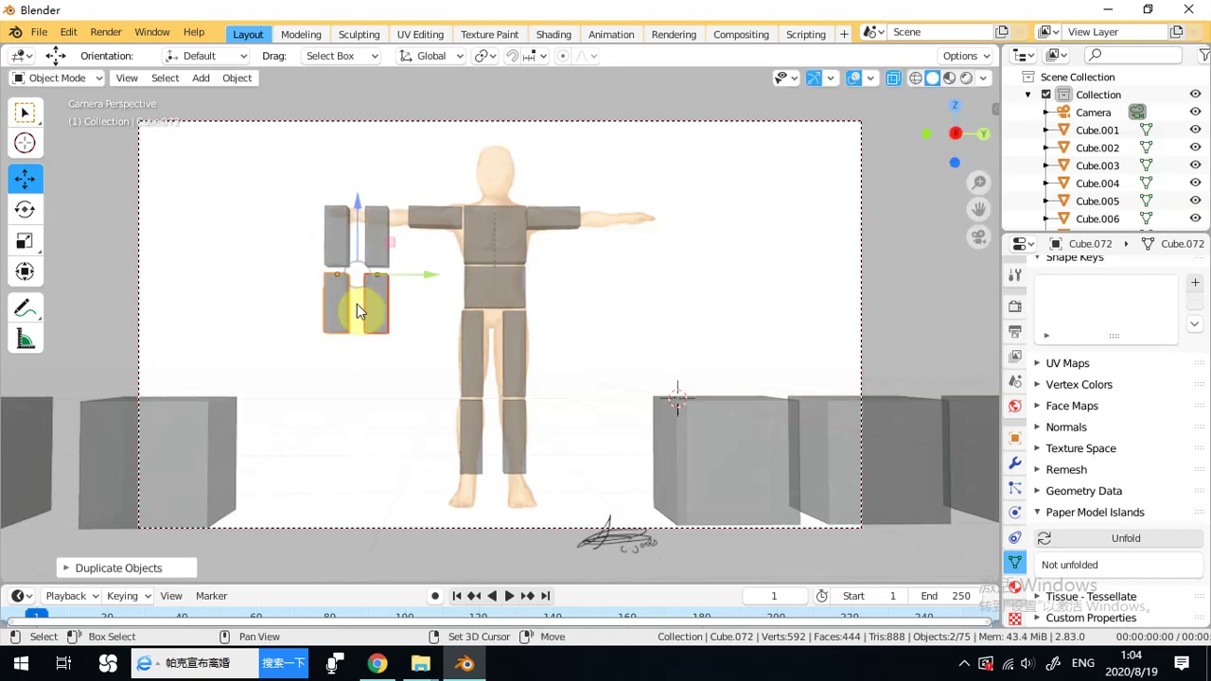
{"action": "key", "text": "shift+d"}
{"action": "key", "text": "z"}
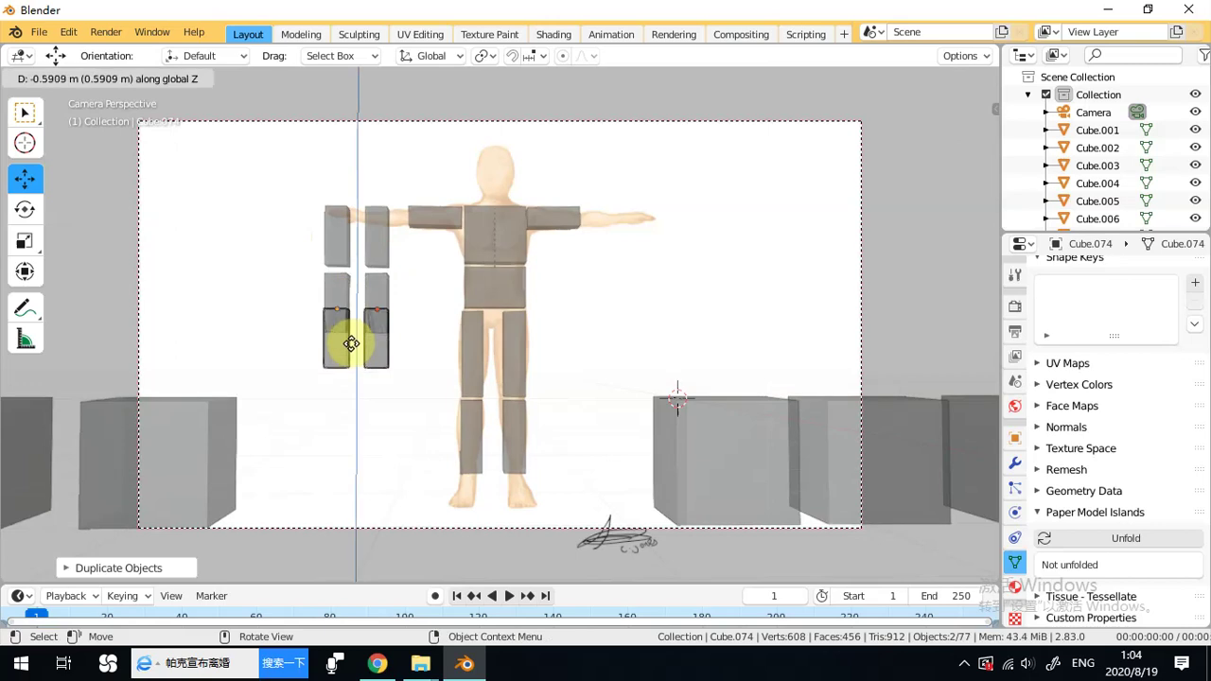
{"action": "left_click", "coordinate": [346, 386]}
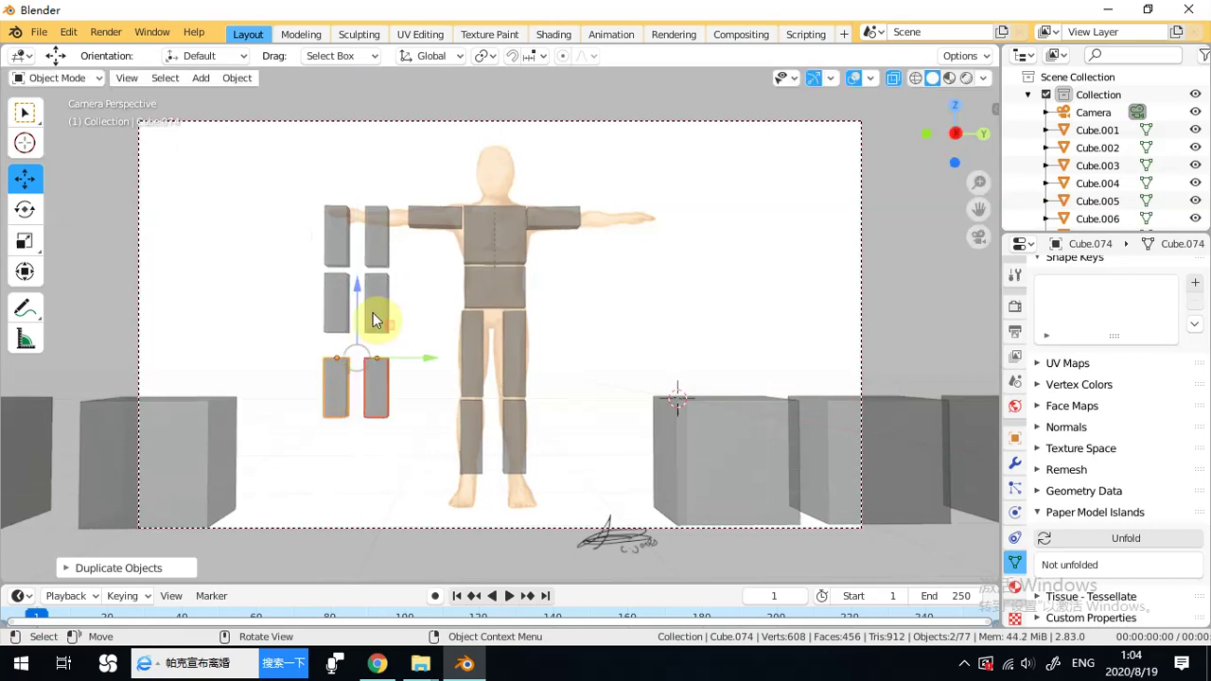
Move the left column of three boxes to the figure's right side.
{"action": "left_click", "coordinate": [377, 243]}
{"action": "left_click_drag", "start_coordinate": [337, 176], "coordinate": [338, 410]}
{"action": "left_click_drag", "start_coordinate": [405, 283], "coordinate": [700, 282]}
{"action": "left_click", "coordinate": [724, 278]}
Lower the bottom box of each column toward the feet.
{"action": "left_click", "coordinate": [384, 387]}
{"action": "left_click_drag", "start_coordinate": [379, 325], "coordinate": [491, 380]}
{"action": "left_click", "coordinate": [615, 386]}
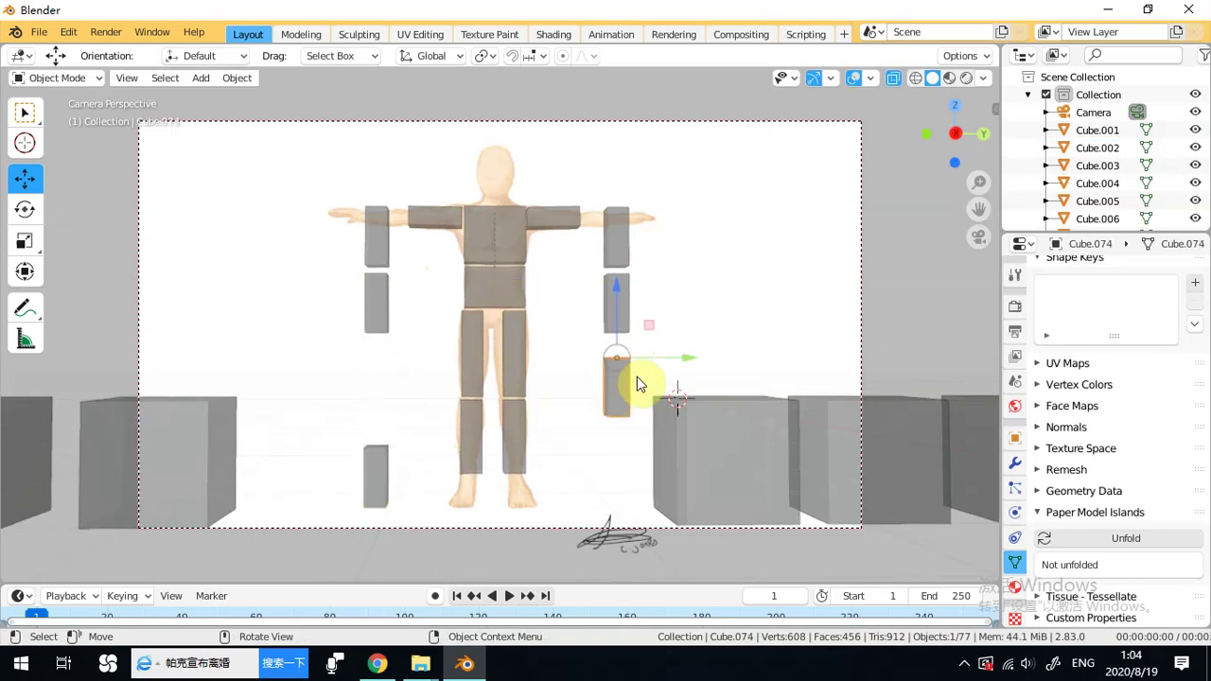
{"action": "left_click_drag", "start_coordinate": [617, 300], "coordinate": [611, 382]}
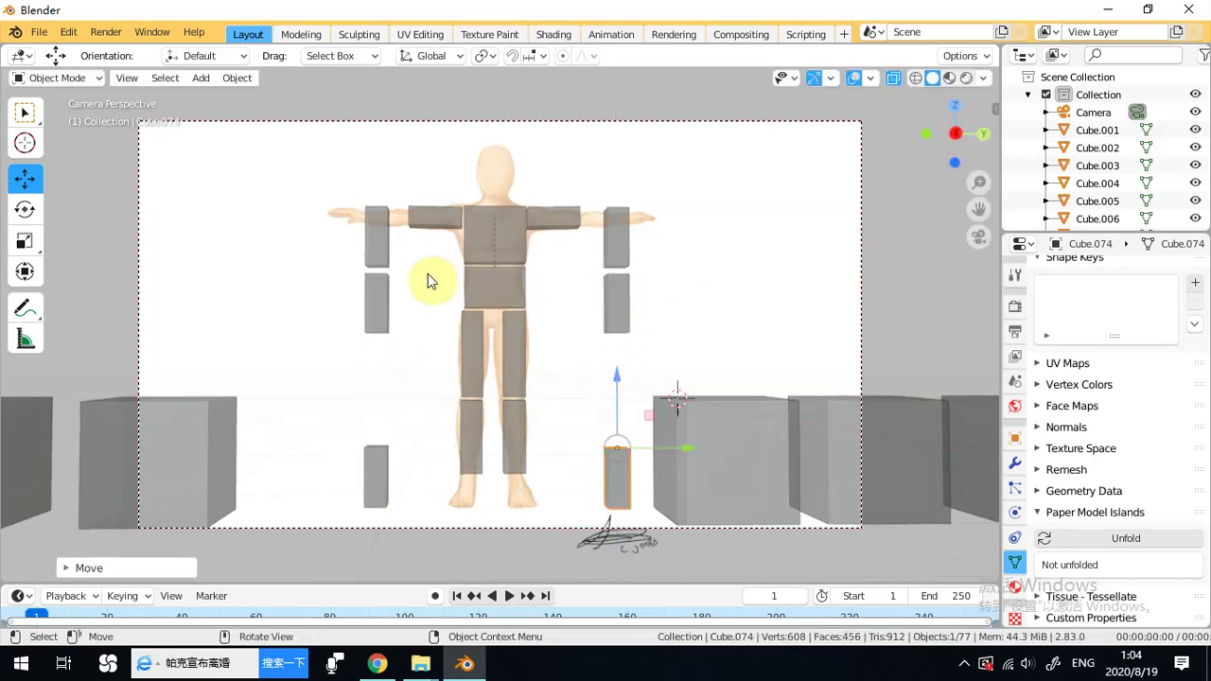
{"action": "left_click", "coordinate": [382, 243]}
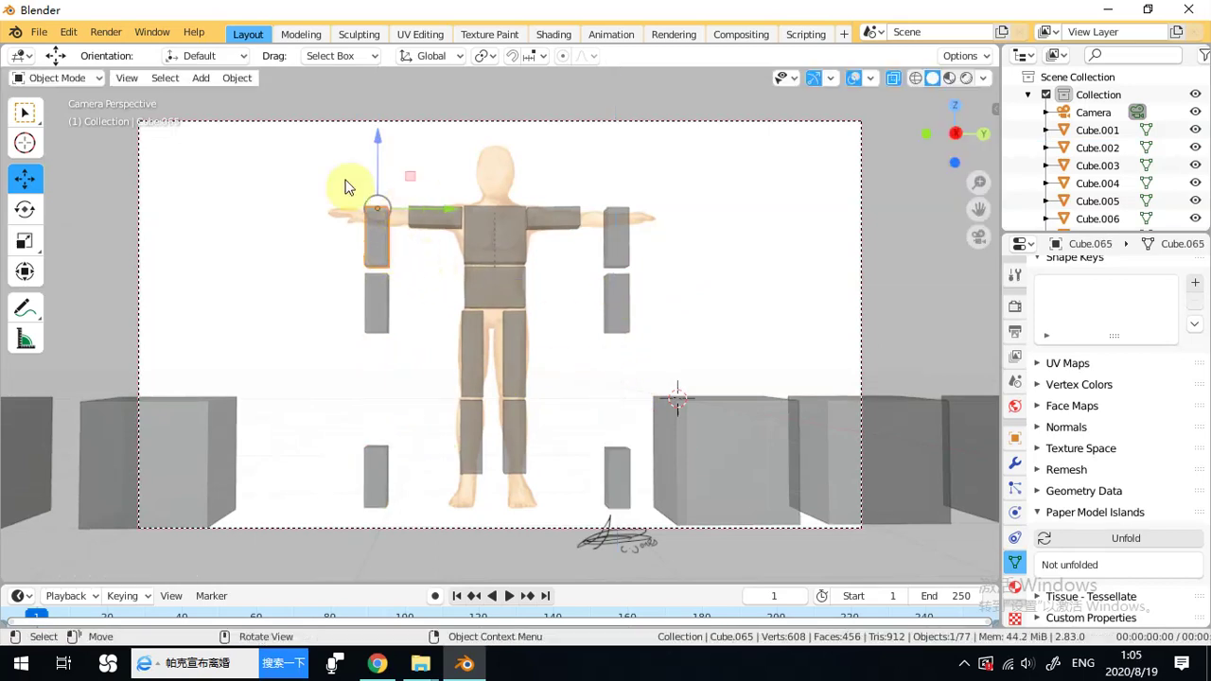
Try rotating the left upper box horizontal and sliding it, then undo back to vertical.
{"action": "left_click", "coordinate": [24, 209]}
{"action": "left_click_drag", "start_coordinate": [424, 257], "coordinate": [341, 234]}
{"action": "left_click", "coordinate": [34, 178]}
{"action": "left_click_drag", "start_coordinate": [371, 147], "coordinate": [378, 151]}
{"action": "left_click_drag", "start_coordinate": [442, 220], "coordinate": [472, 223]}
{"action": "left_click", "coordinate": [617, 238]}
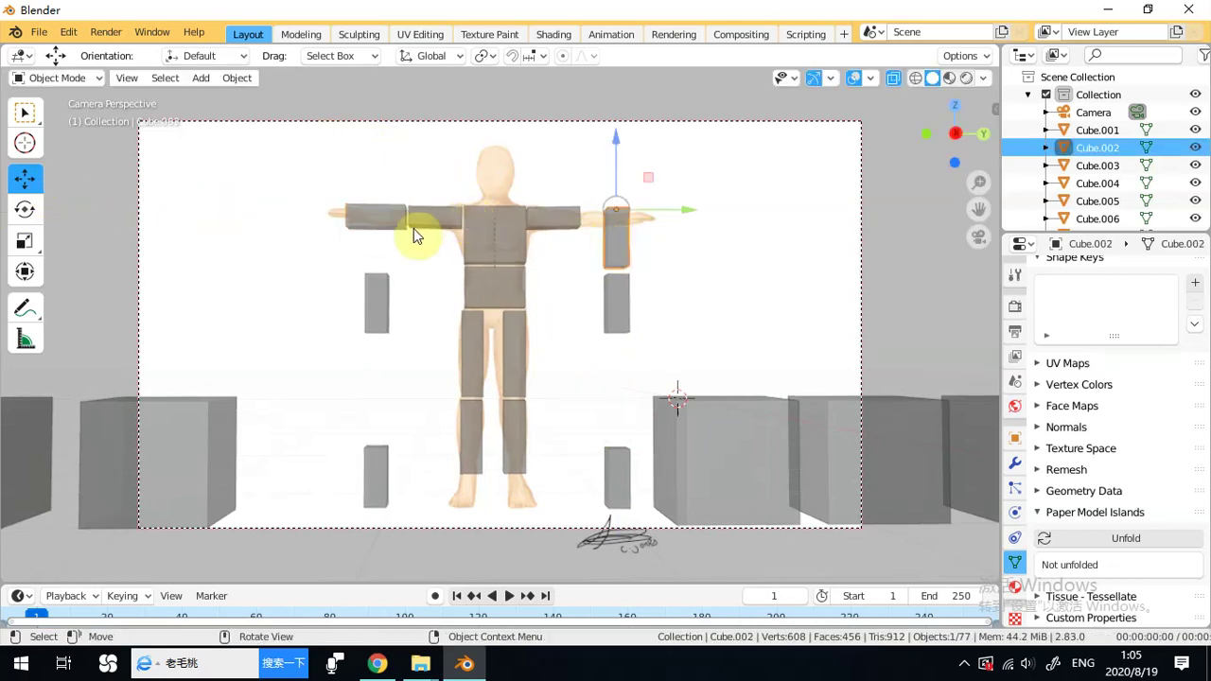
{"action": "left_click", "coordinate": [382, 220]}
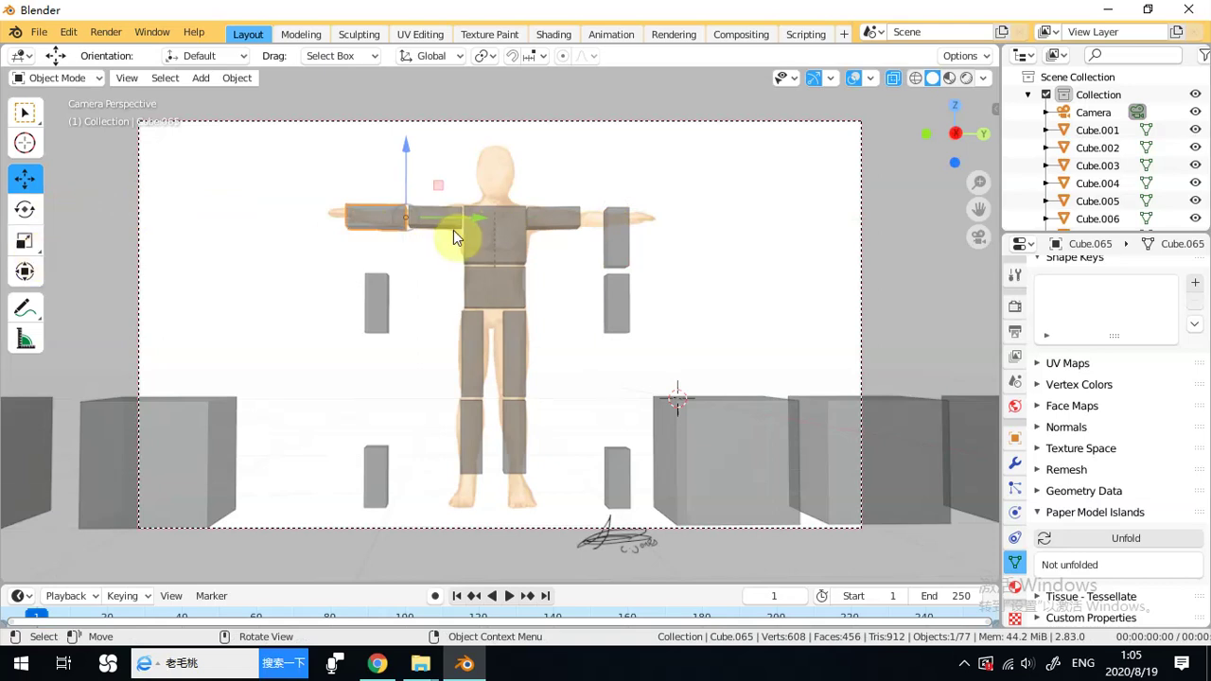
{"action": "key", "text": "ctrl+z"}
{"action": "key", "text": "ctrl+z"}
{"action": "key", "text": "ctrl+z"}
{"action": "key", "text": "ctrl+z"}
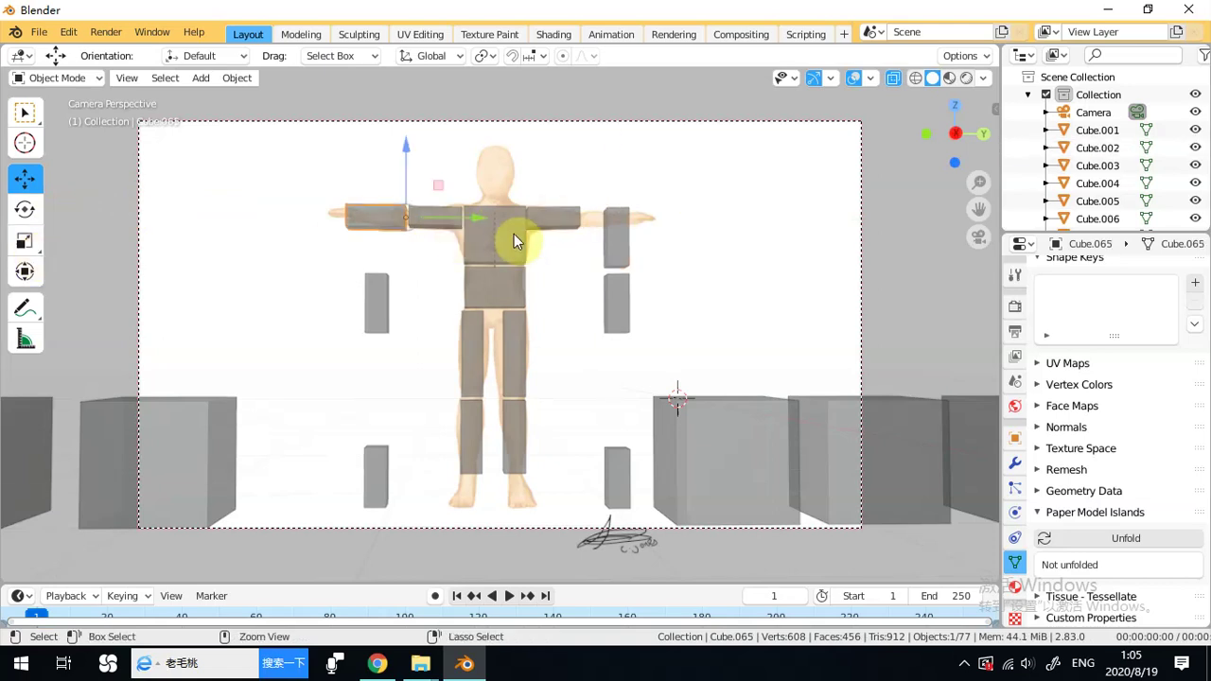
{"action": "key", "text": "ctrl+z"}
{"action": "key", "text": "ctrl+z"}
{"action": "key", "text": "ctrl+z"}
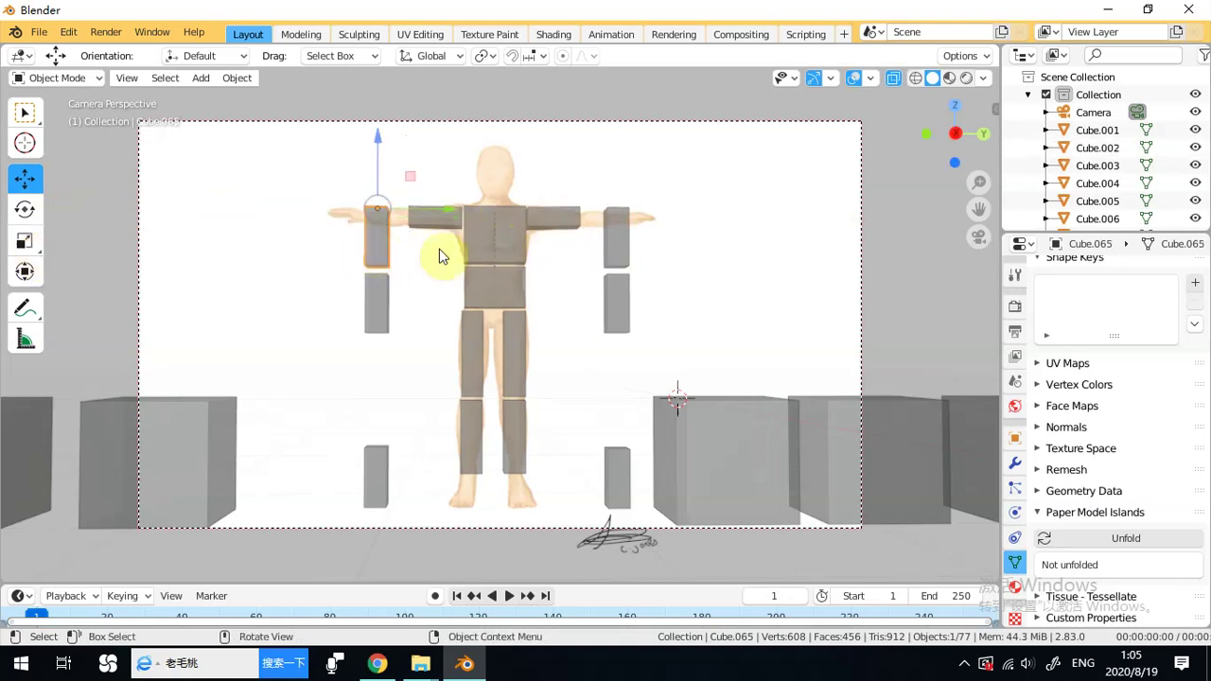
Scale both upper boxes down to 0.79, discarding an unwanted rotation.
{"action": "left_click", "coordinate": [29, 242]}
{"action": "mouse_move", "coordinate": [501, 145]}
{"action": "left_mouse_down"}
{"action": "mouse_move", "coordinate": [489, 141]}
{"action": "mouse_move", "coordinate": [488, 160]}
{"action": "left_mouse_up"}
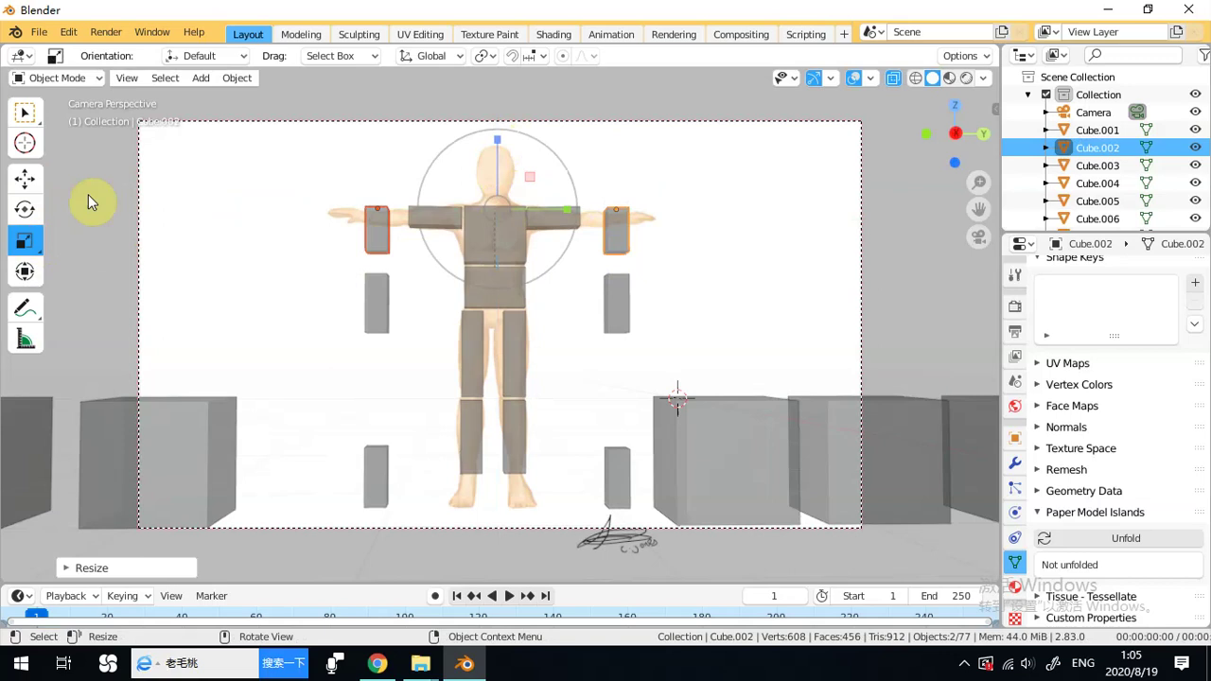
{"action": "left_click", "coordinate": [25, 209]}
{"action": "left_click_drag", "start_coordinate": [460, 262], "coordinate": [377, 212]}
{"action": "key", "text": "ctrl+z"}
Move the left upper box toward the shoulder and down to arm height.
{"action": "left_click", "coordinate": [379, 241]}
{"action": "left_click", "coordinate": [26, 178]}
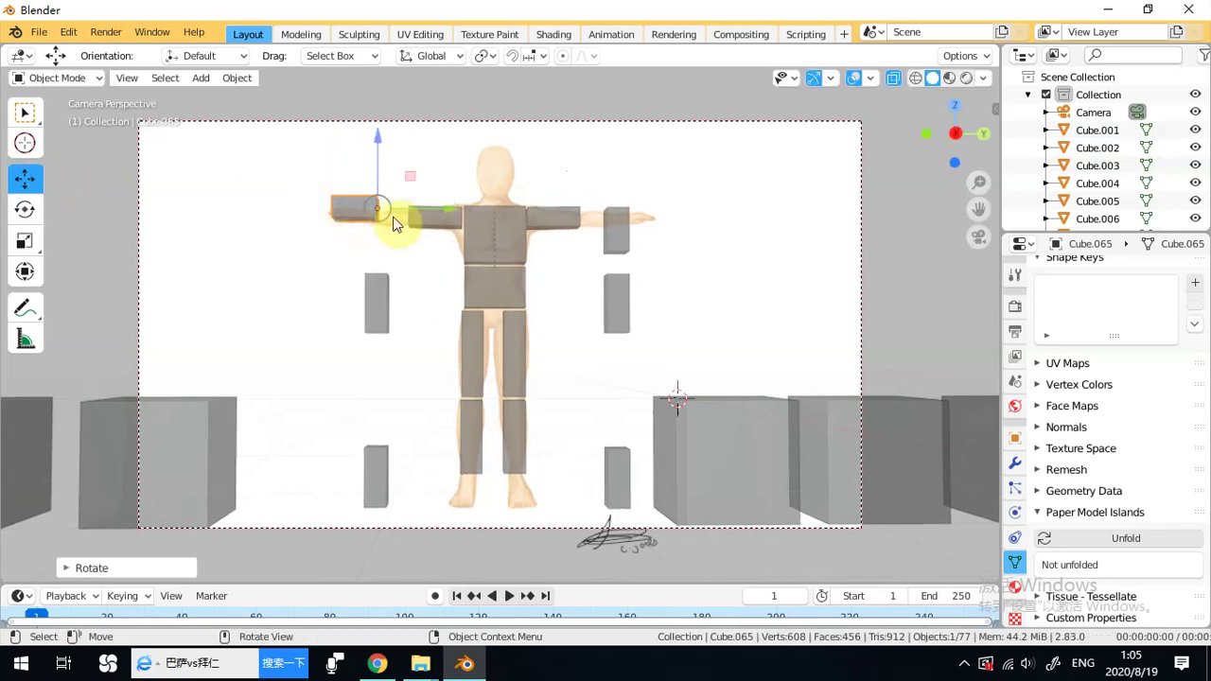
{"action": "left_click_drag", "start_coordinate": [443, 209], "coordinate": [474, 216]}
{"action": "left_click_drag", "start_coordinate": [408, 162], "coordinate": [416, 156]}
{"action": "left_click_drag", "start_coordinate": [477, 217], "coordinate": [478, 217]}
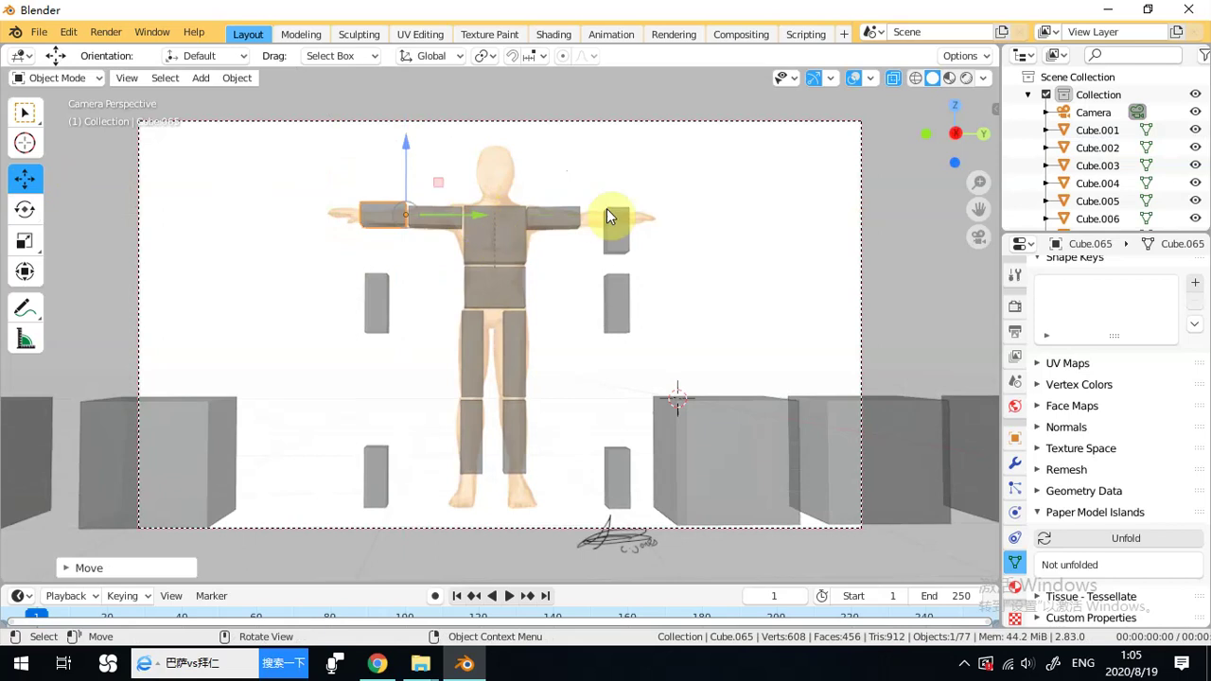
Rotate the right box about 90° to horizontal and move it onto the right upper arm.
{"action": "left_click", "coordinate": [624, 231]}
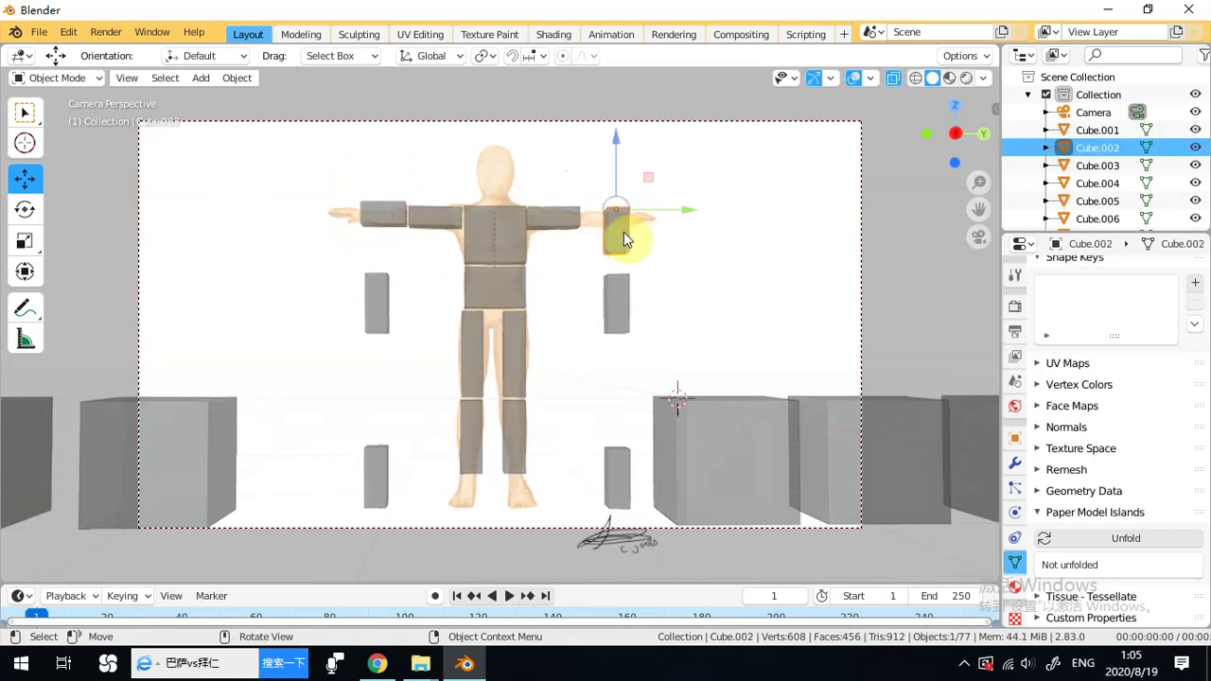
{"action": "left_click", "coordinate": [23, 212]}
{"action": "left_click_drag", "start_coordinate": [563, 176], "coordinate": [582, 271]}
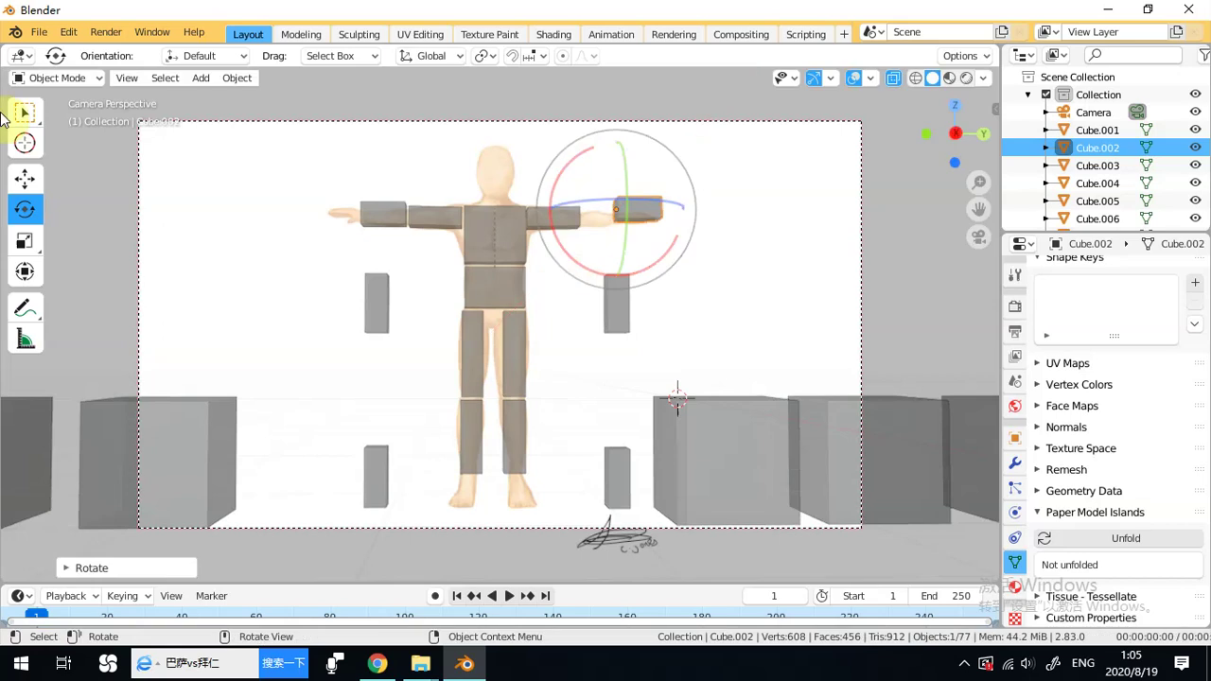
{"action": "left_click", "coordinate": [25, 177]}
{"action": "left_click_drag", "start_coordinate": [701, 219], "coordinate": [651, 212]}
{"action": "left_click_drag", "start_coordinate": [595, 162], "coordinate": [592, 149]}
{"action": "left_click_drag", "start_coordinate": [636, 215], "coordinate": [638, 213]}
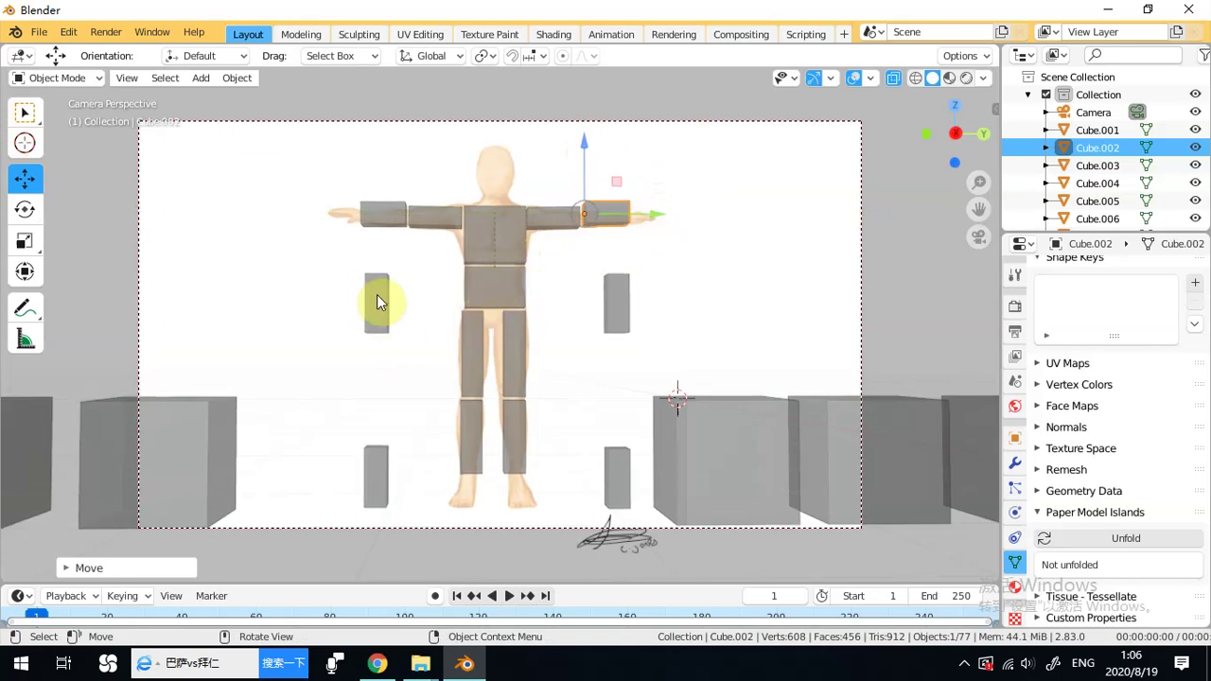
Fine-tune the positions of the left and right upper-arm boxes.
{"action": "left_click", "coordinate": [397, 219]}
{"action": "left_click_drag", "start_coordinate": [484, 216], "coordinate": [525, 242]}
{"action": "left_click", "coordinate": [607, 217]}
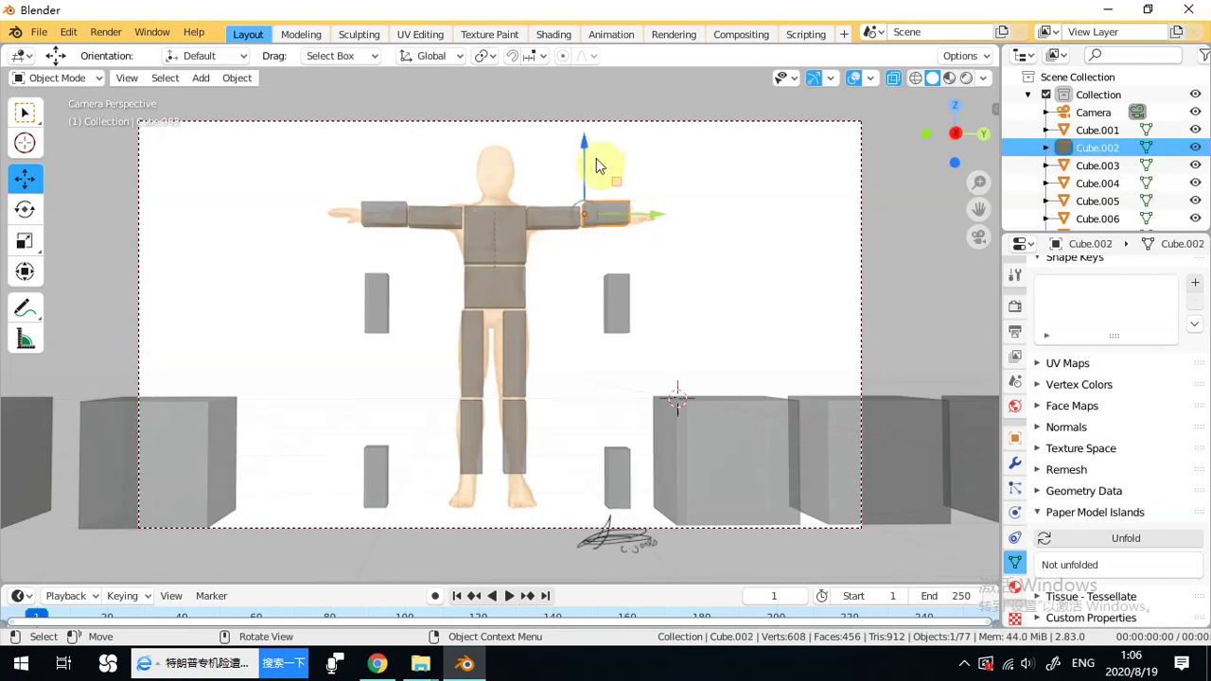
{"action": "left_click_drag", "start_coordinate": [586, 148], "coordinate": [589, 153]}
{"action": "left_click", "coordinate": [24, 244]}
{"action": "left_click", "coordinate": [351, 162]}
{"action": "left_click", "coordinate": [383, 300]}
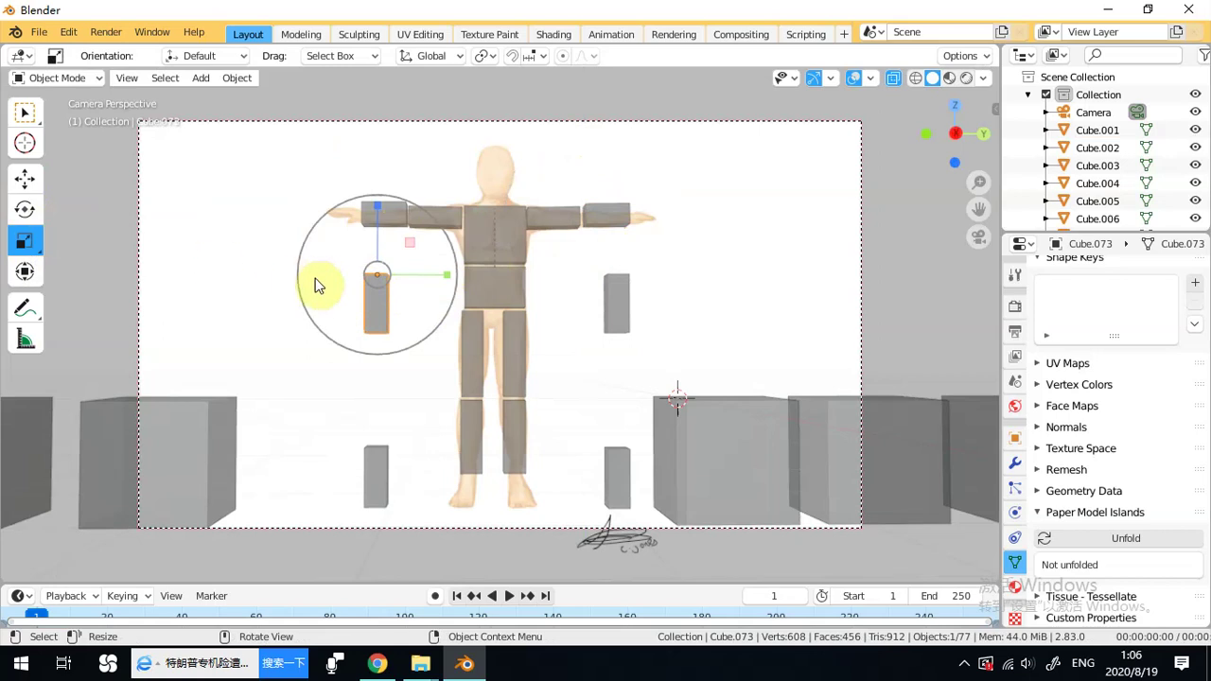
Shorten both middle boxes along Z into forearm blocks.
{"action": "left_click", "coordinate": [615, 302], "text": "shift"}
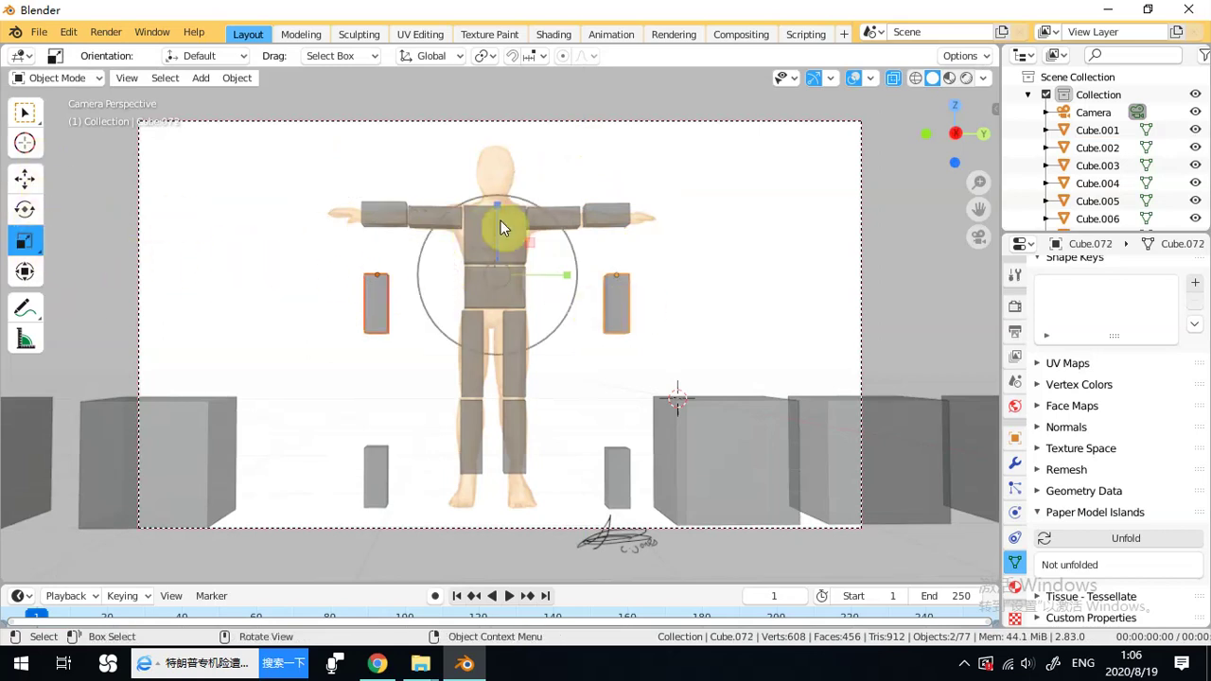
{"action": "left_click_drag", "start_coordinate": [497, 204], "coordinate": [498, 244]}
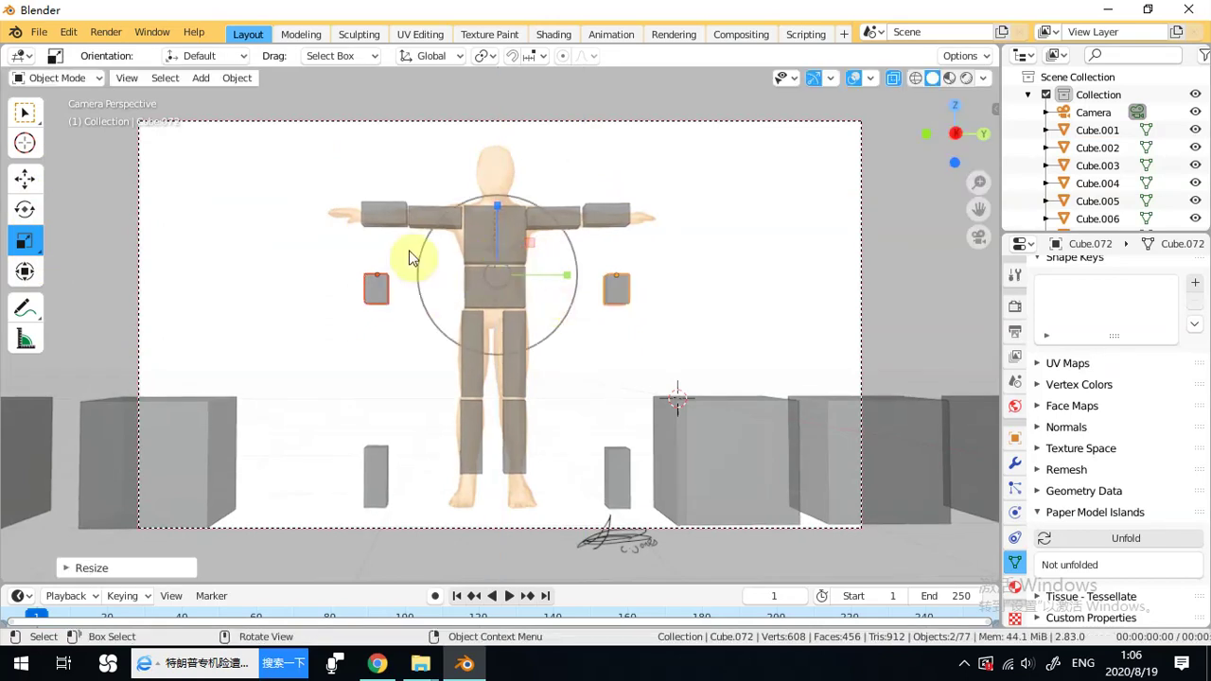
{"action": "left_click", "coordinate": [405, 291]}
{"action": "left_click", "coordinate": [379, 290]}
Rotate the left and right short boxes to lie along the arms.
{"action": "left_click", "coordinate": [24, 207]}
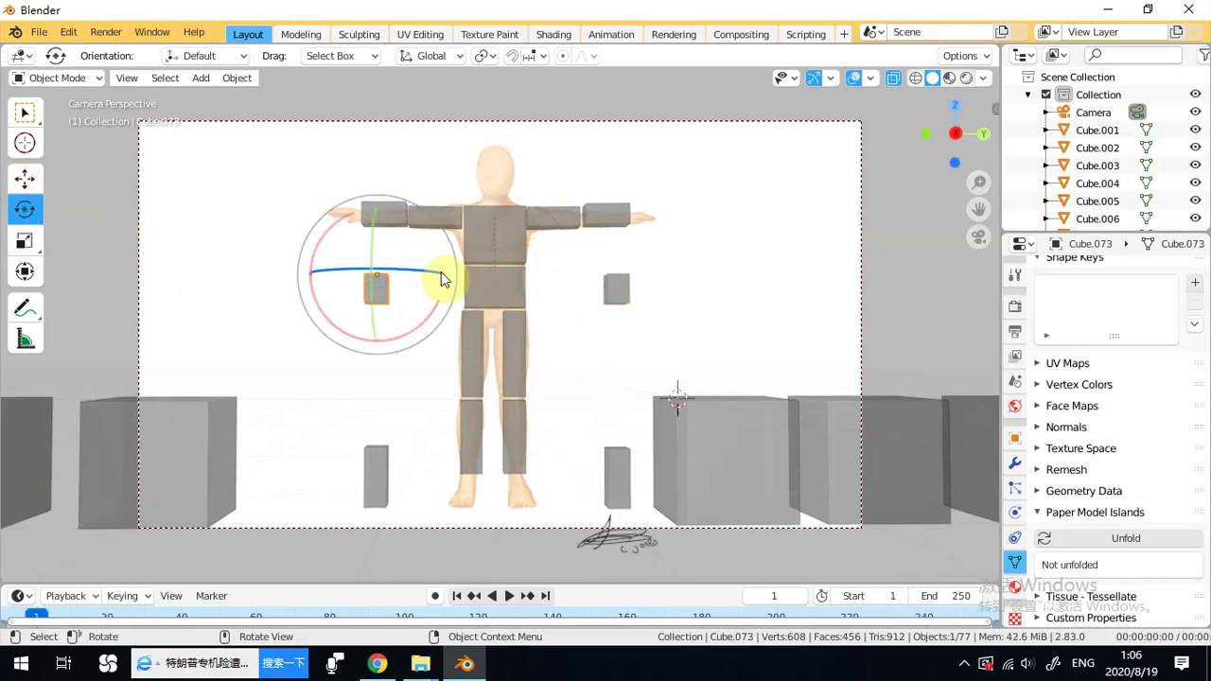
{"action": "left_click_drag", "start_coordinate": [436, 306], "coordinate": [348, 331]}
{"action": "left_click", "coordinate": [619, 290]}
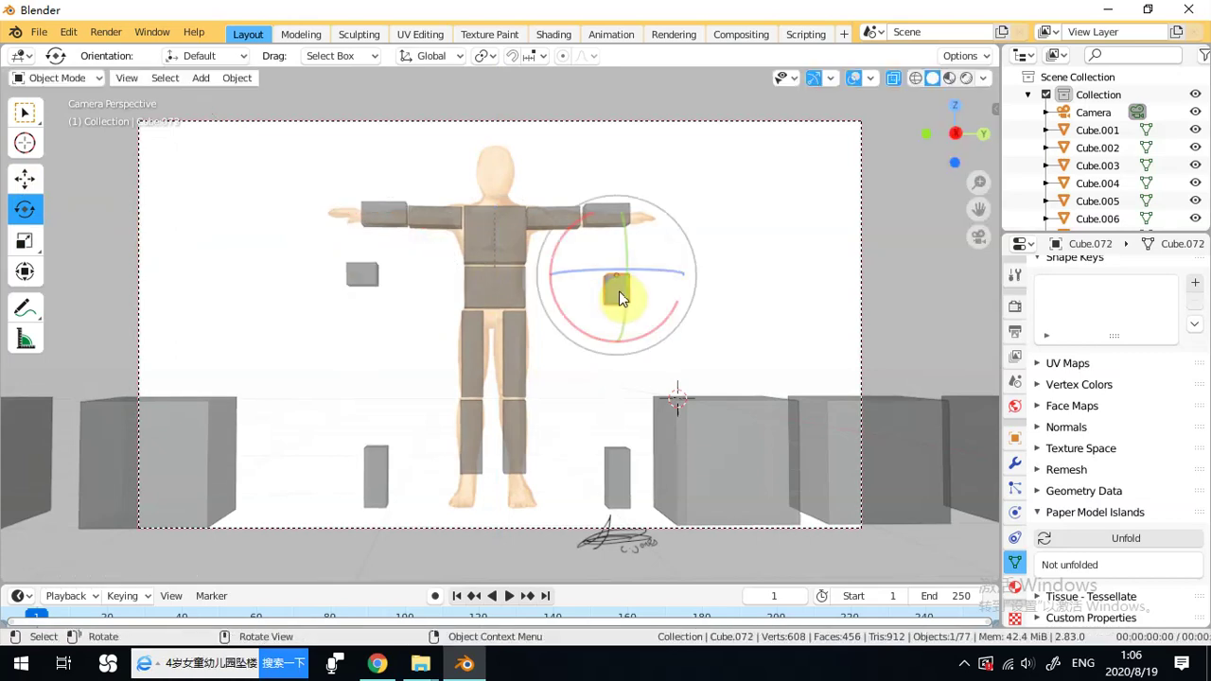
{"action": "left_click_drag", "start_coordinate": [578, 318], "coordinate": [662, 273]}
Raise the right forearm box to the arm's end and adjust the right upper-arm box.
{"action": "left_click", "coordinate": [25, 178]}
{"action": "left_click_drag", "start_coordinate": [646, 203], "coordinate": [638, 135]}
{"action": "left_click", "coordinate": [616, 211]}
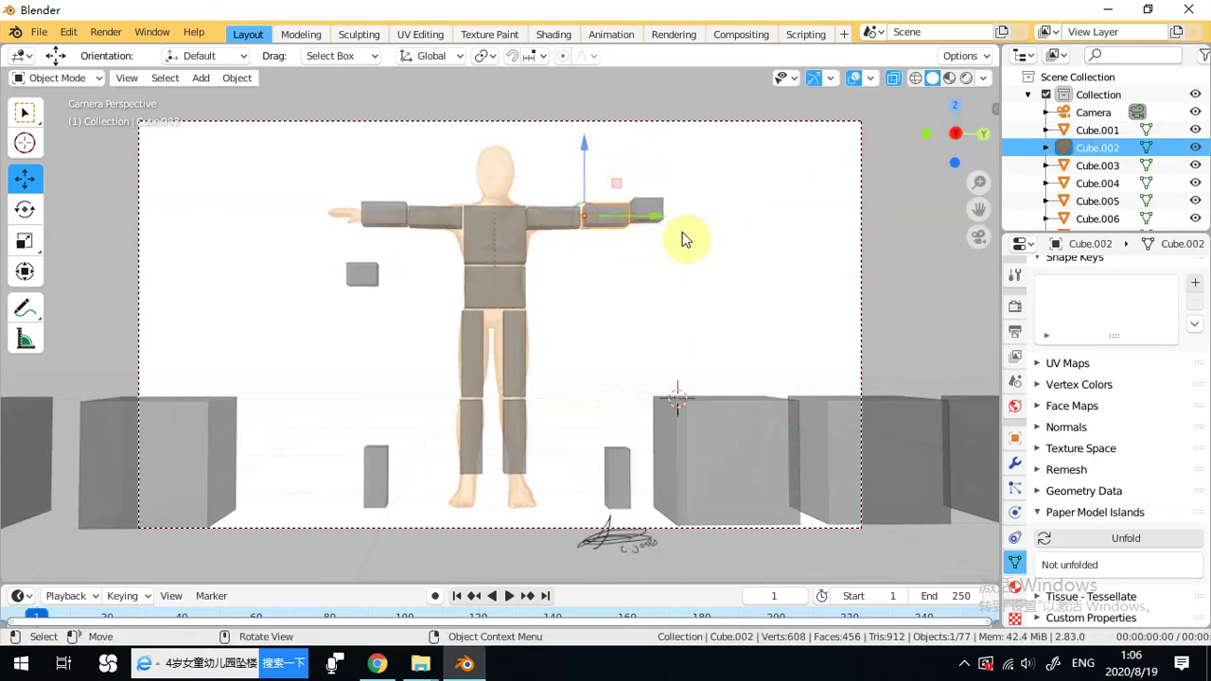
{"action": "left_click_drag", "start_coordinate": [648, 211], "coordinate": [651, 214]}
{"action": "left_click", "coordinate": [657, 215]}
{"action": "left_click_drag", "start_coordinate": [633, 149], "coordinate": [632, 150]}
Raise the left forearm box to arm height, slide it outward, and adjust the left upper-arm box.
{"action": "left_click", "coordinate": [367, 273]}
{"action": "left_click_drag", "start_coordinate": [379, 203], "coordinate": [374, 135]}
{"action": "left_click_drag", "start_coordinate": [452, 213], "coordinate": [430, 208]}
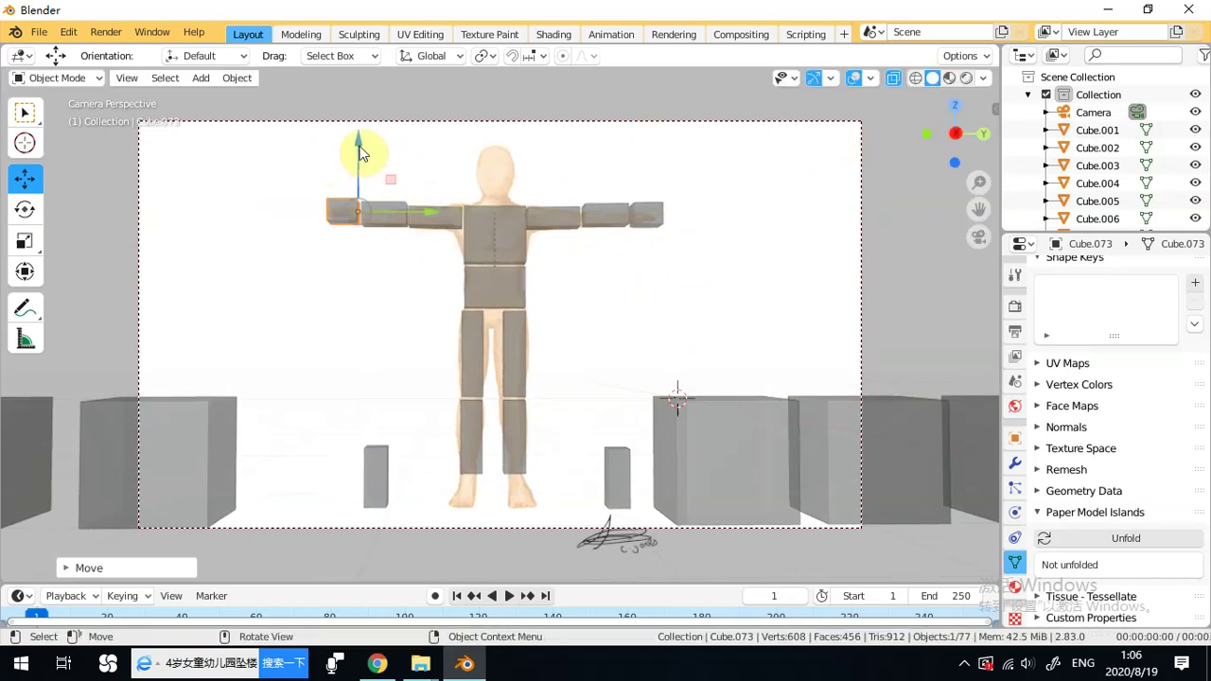
{"action": "left_click_drag", "start_coordinate": [359, 149], "coordinate": [359, 149]}
{"action": "left_click_drag", "start_coordinate": [428, 216], "coordinate": [433, 215]}
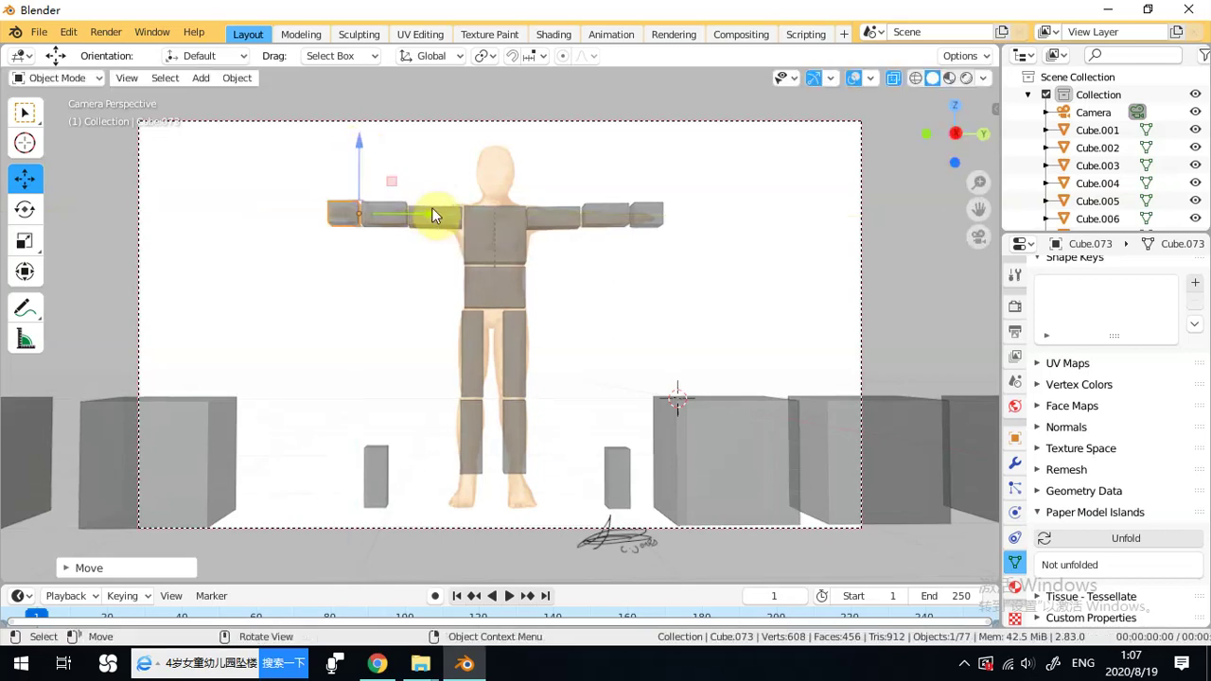
{"action": "left_click", "coordinate": [448, 222]}
{"action": "left_click", "coordinate": [396, 218]}
{"action": "left_click_drag", "start_coordinate": [407, 161], "coordinate": [357, 147]}
{"action": "left_click", "coordinate": [347, 213]}
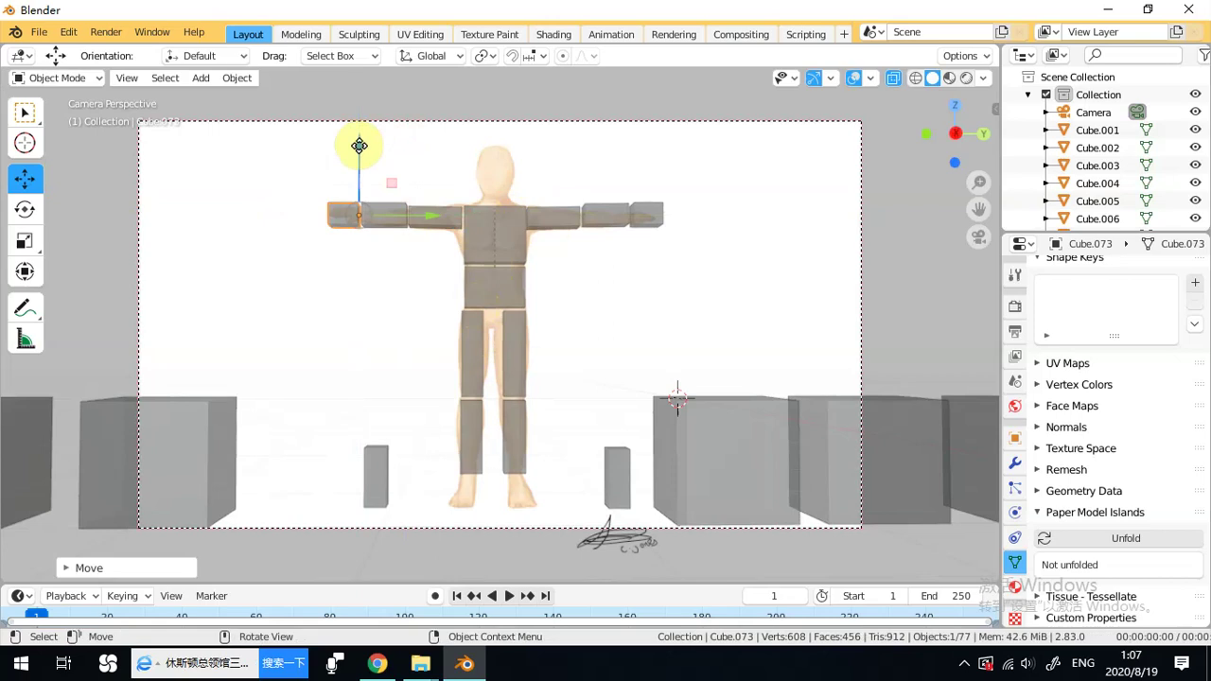
{"action": "left_click", "coordinate": [383, 472]}
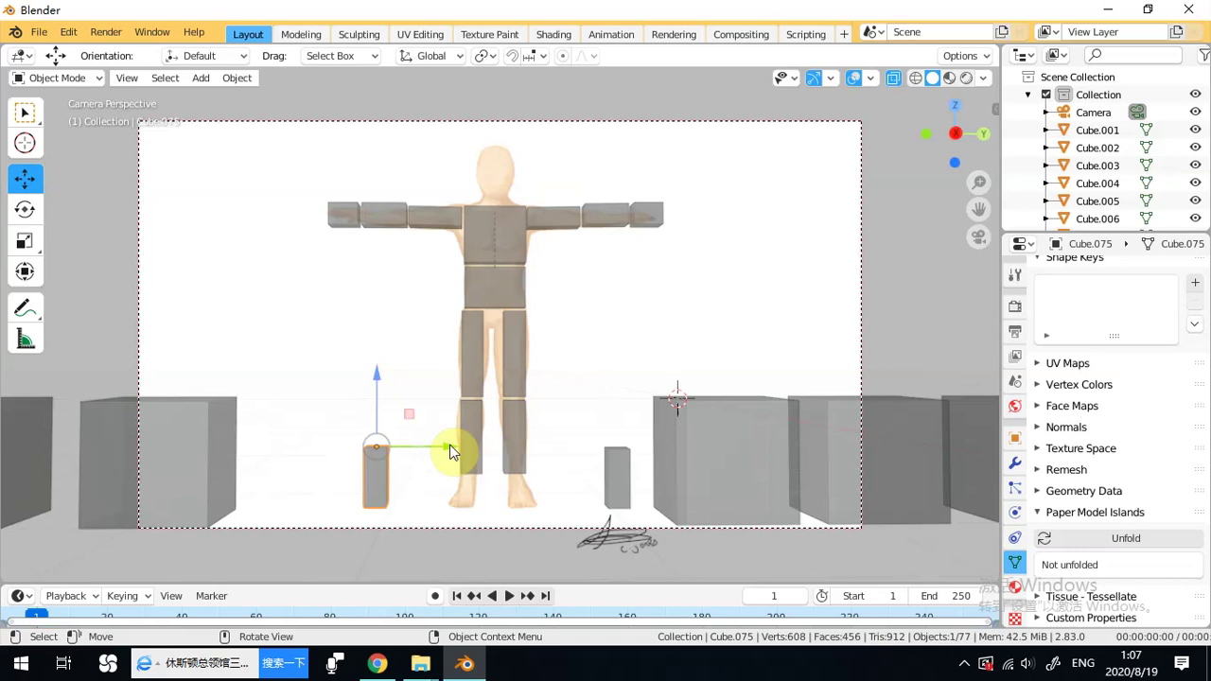
Move the lower-left and lower-right boxes under the figure's legs.
{"action": "left_click_drag", "start_coordinate": [451, 452], "coordinate": [544, 468]}
{"action": "left_click", "coordinate": [626, 482]}
{"action": "left_click_drag", "start_coordinate": [681, 456], "coordinate": [596, 458]}
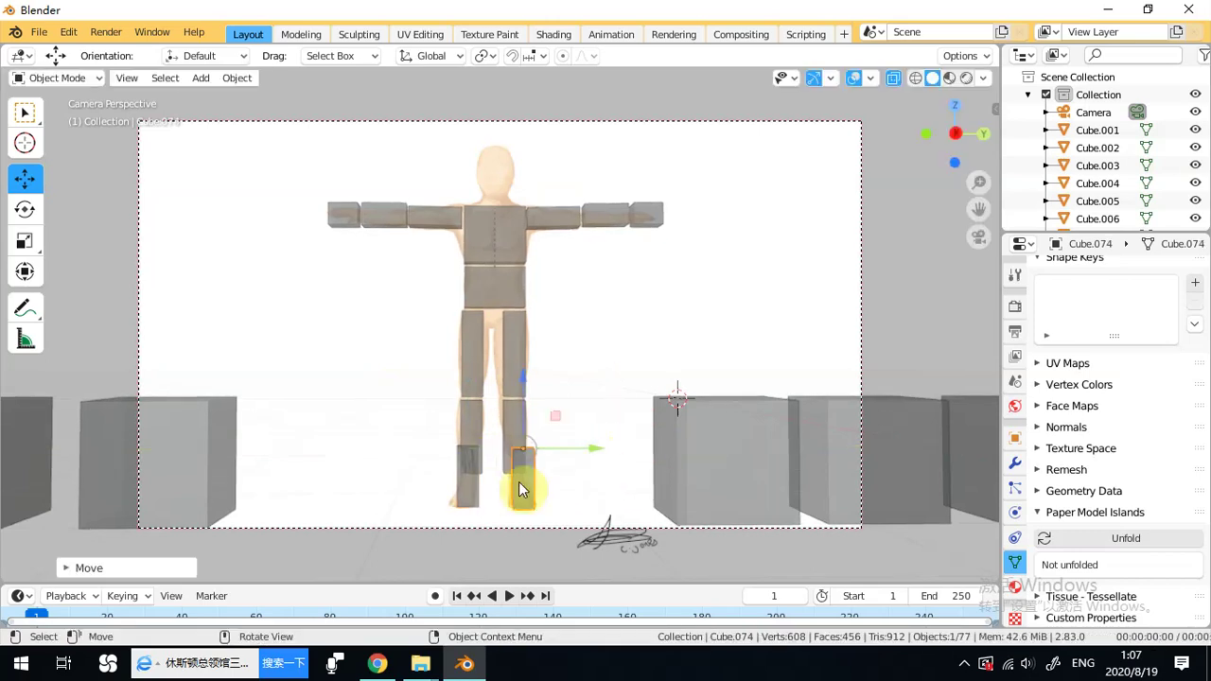
Duplicate the left foot block along Y beside the figure, then stack a second copy above along Z.
{"action": "left_click", "coordinate": [473, 494]}
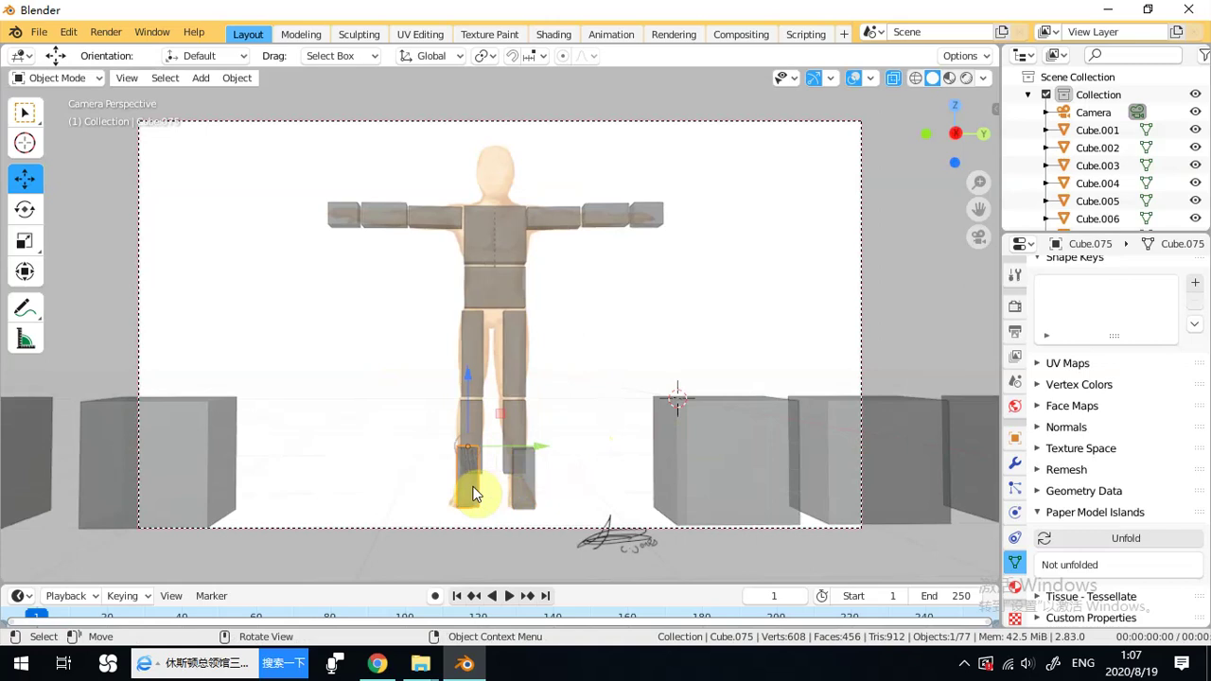
{"action": "key", "text": "shift+d"}
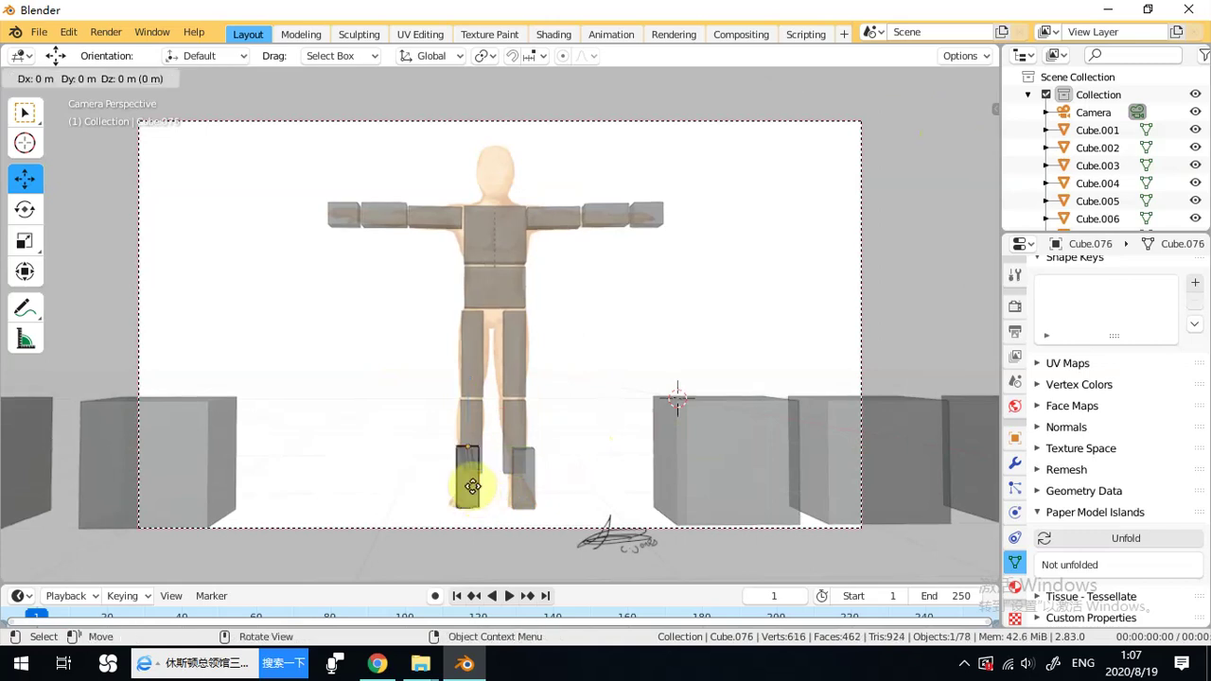
{"action": "key", "text": "y"}
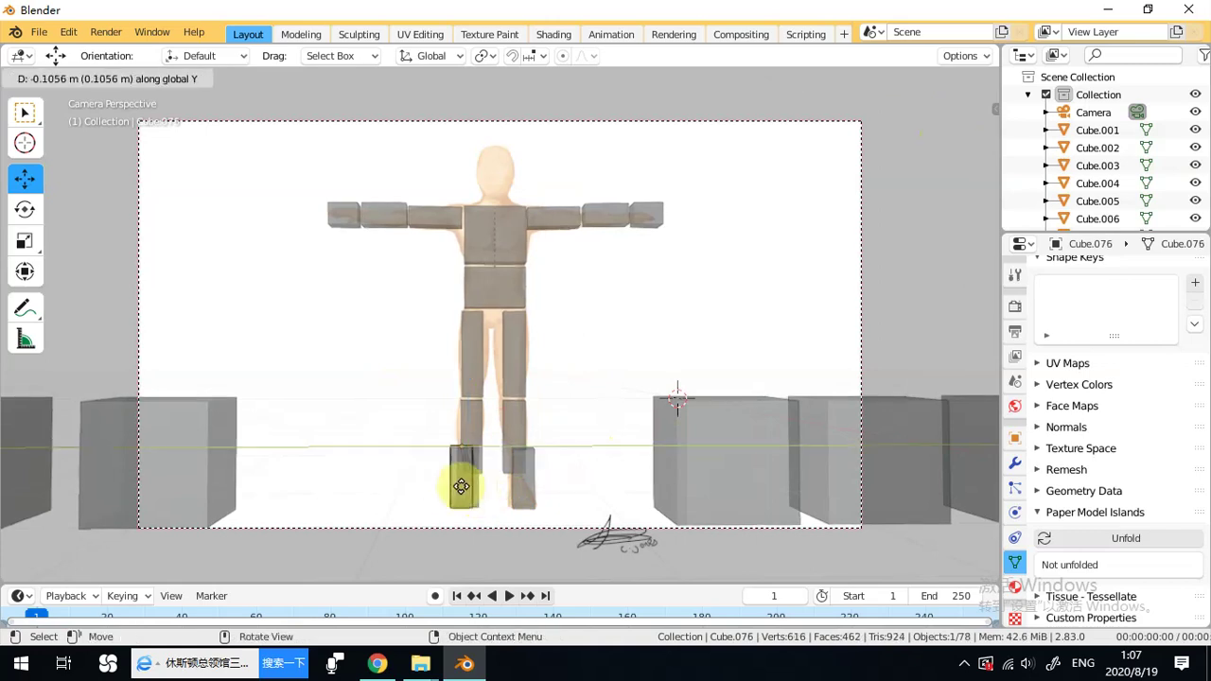
{"action": "left_click", "coordinate": [367, 482]}
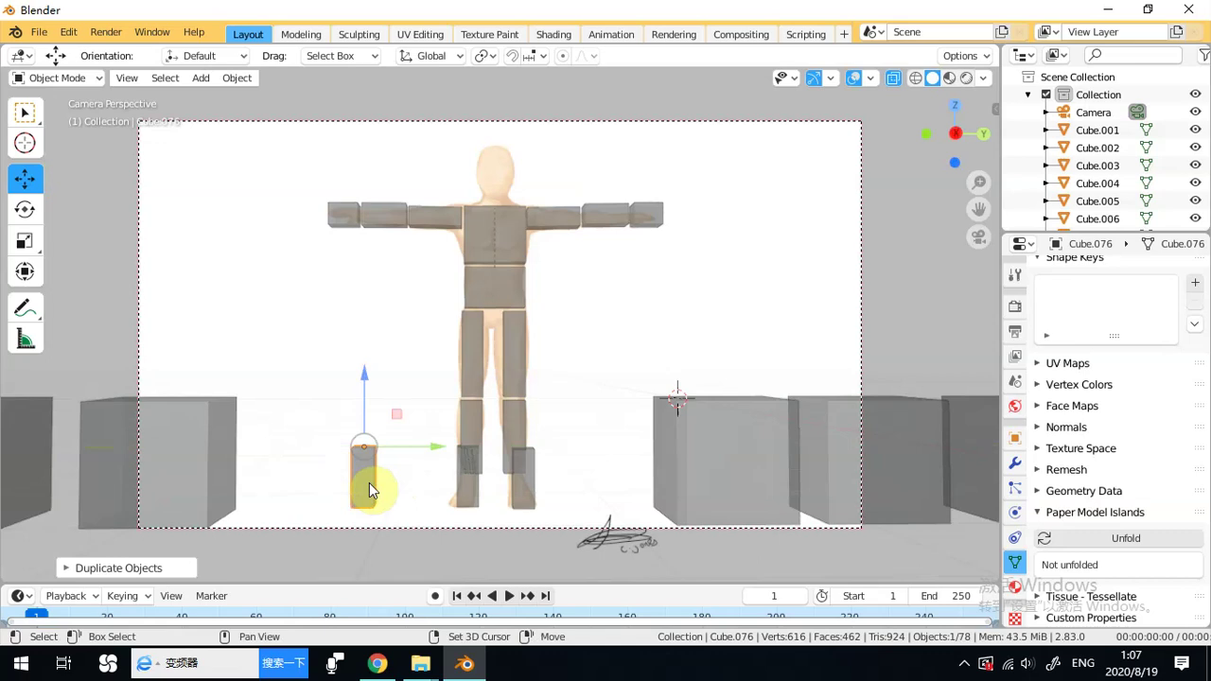
{"action": "key", "text": "shift+d"}
{"action": "key", "text": "z"}
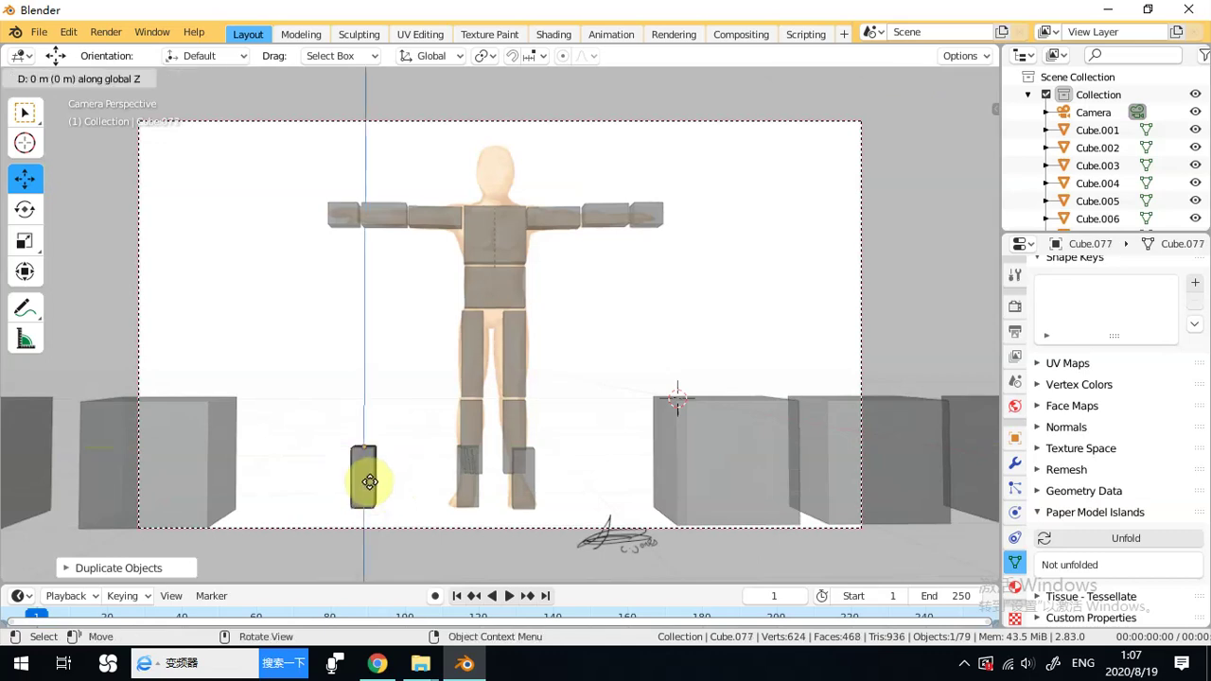
{"action": "left_click", "coordinate": [368, 423]}
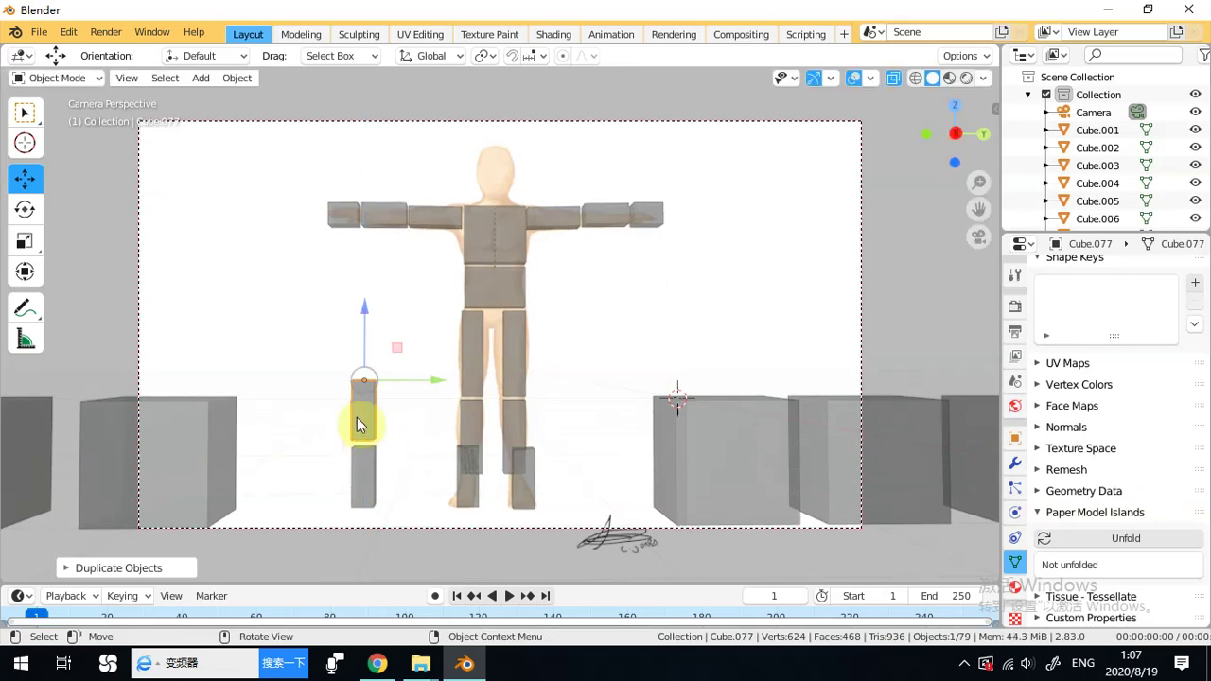
{"action": "mouse_move", "coordinate": [532, 426]}
{"action": "middle_mouse_down"}
{"action": "mouse_move", "coordinate": [427, 431]}
{"action": "mouse_move", "coordinate": [578, 438]}
{"action": "mouse_move", "coordinate": [536, 422]}
{"action": "middle_mouse_up"}
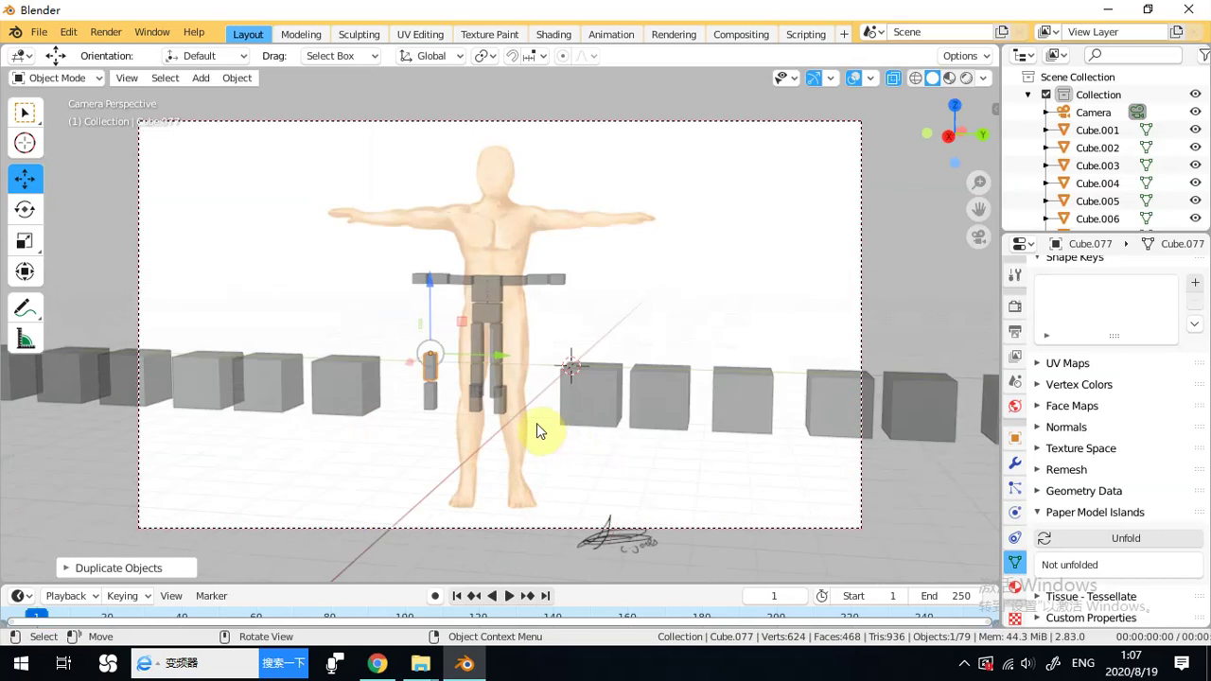
Box-select and delete the first two chunks of spare cubes, starting with eight.
{"action": "middle_click_drag", "start_coordinate": [393, 336], "coordinate": [404, 367]}
{"action": "left_click_drag", "start_coordinate": [440, 330], "coordinate": [192, 401]}
{"action": "key", "text": "Delete"}
{"action": "middle_click_drag", "start_coordinate": [570, 357], "coordinate": [535, 324]}
{"action": "left_click_drag", "start_coordinate": [534, 331], "coordinate": [837, 416]}
{"action": "key", "text": "Delete"}
Delete 17 objects, undo because the camera was removed, and return to camera view.
{"action": "middle_click_drag", "start_coordinate": [837, 420], "coordinate": [239, 401]}
{"action": "left_click_drag", "start_coordinate": [284, 315], "coordinate": [899, 452]}
{"action": "key", "text": "Delete"}
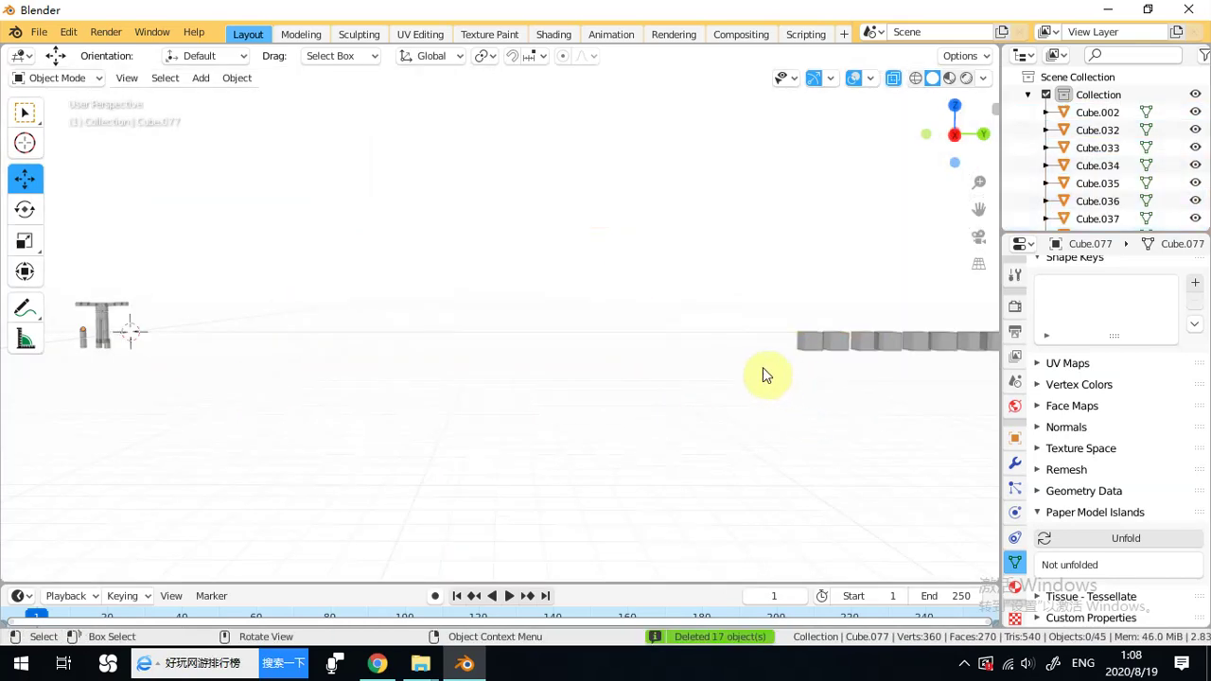
{"action": "key", "text": "ctrl+z"}
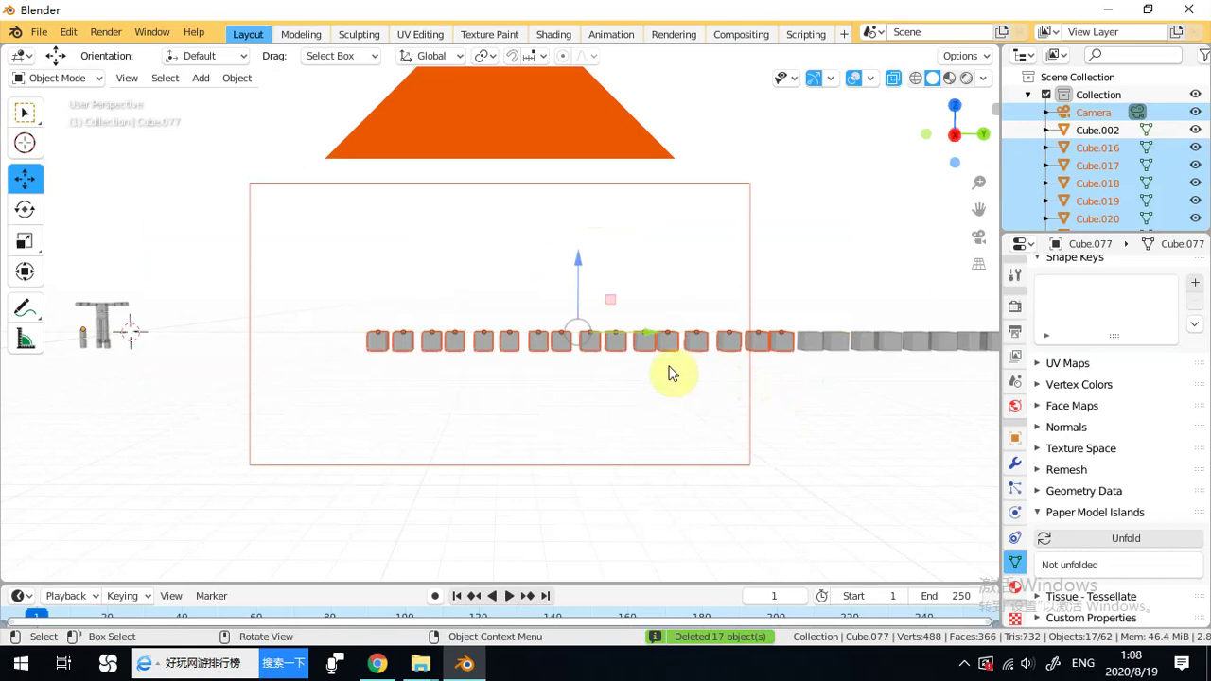
{"action": "scroll", "coordinate": [525, 350], "scroll_direction": "up", "scroll_amount": 3}
{"action": "scroll", "coordinate": [526, 349], "scroll_direction": "down", "scroll_amount": 3}
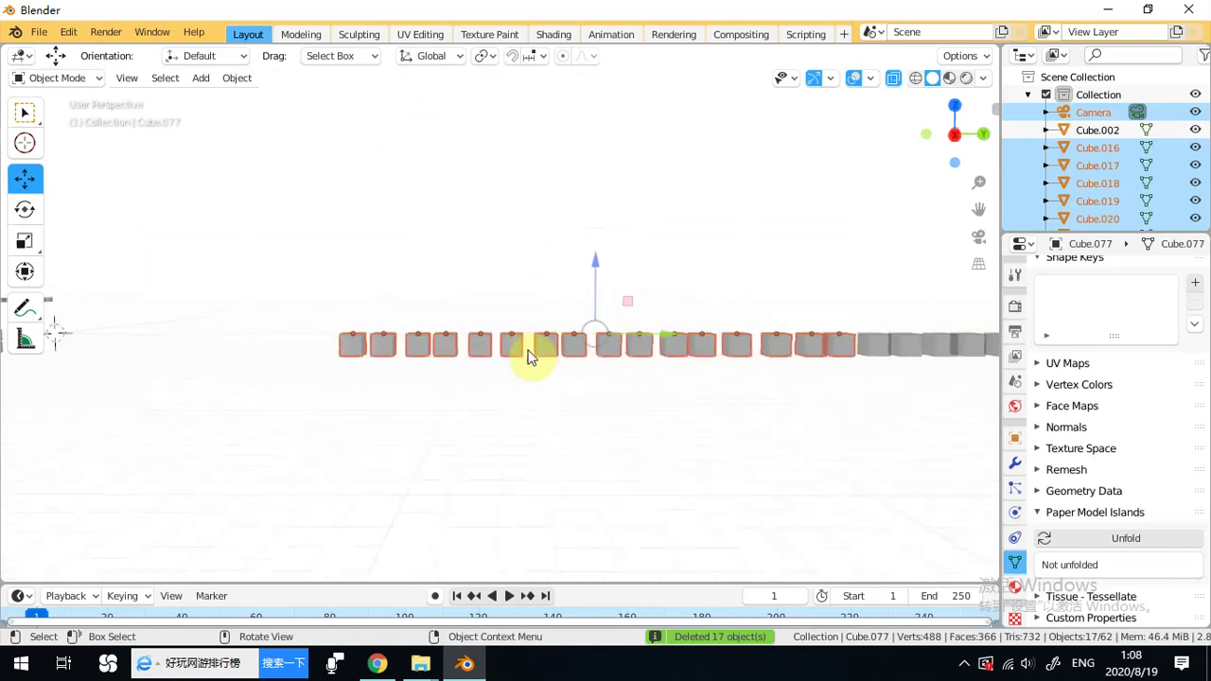
{"action": "left_click", "coordinate": [978, 241]}
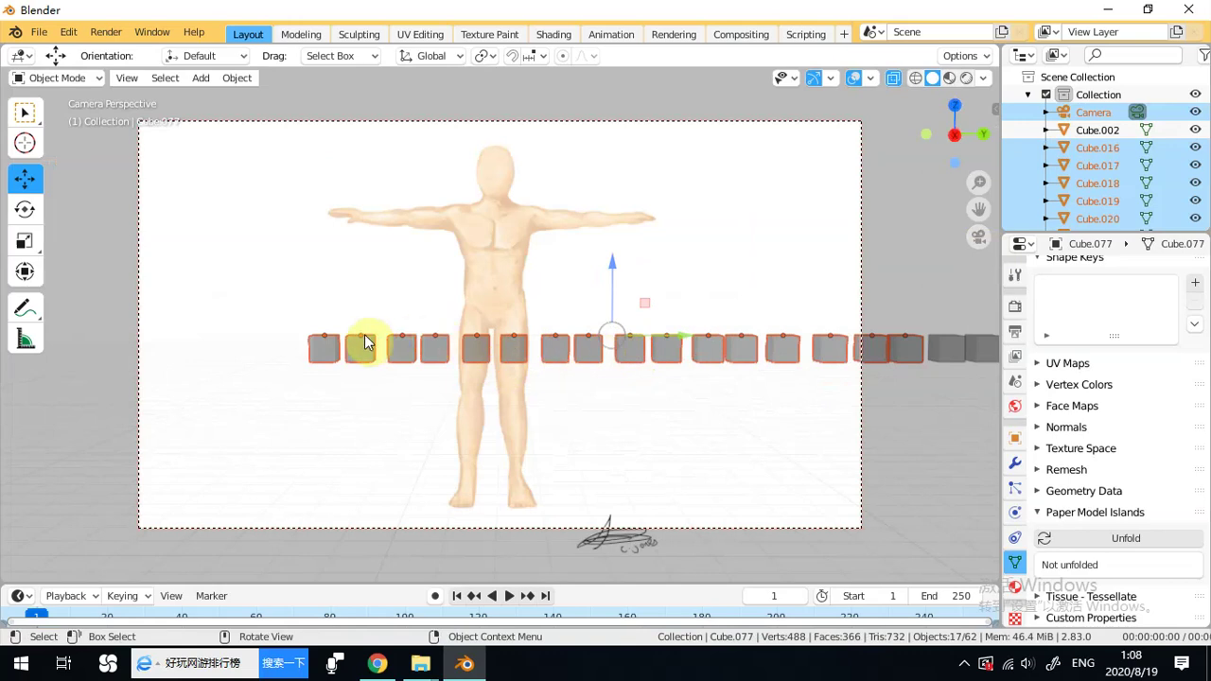
Delete further stretches of the row, including 17 cubes at the left end.
{"action": "left_click", "coordinate": [834, 311]}
{"action": "left_click_drag", "start_coordinate": [833, 311], "coordinate": [477, 423]}
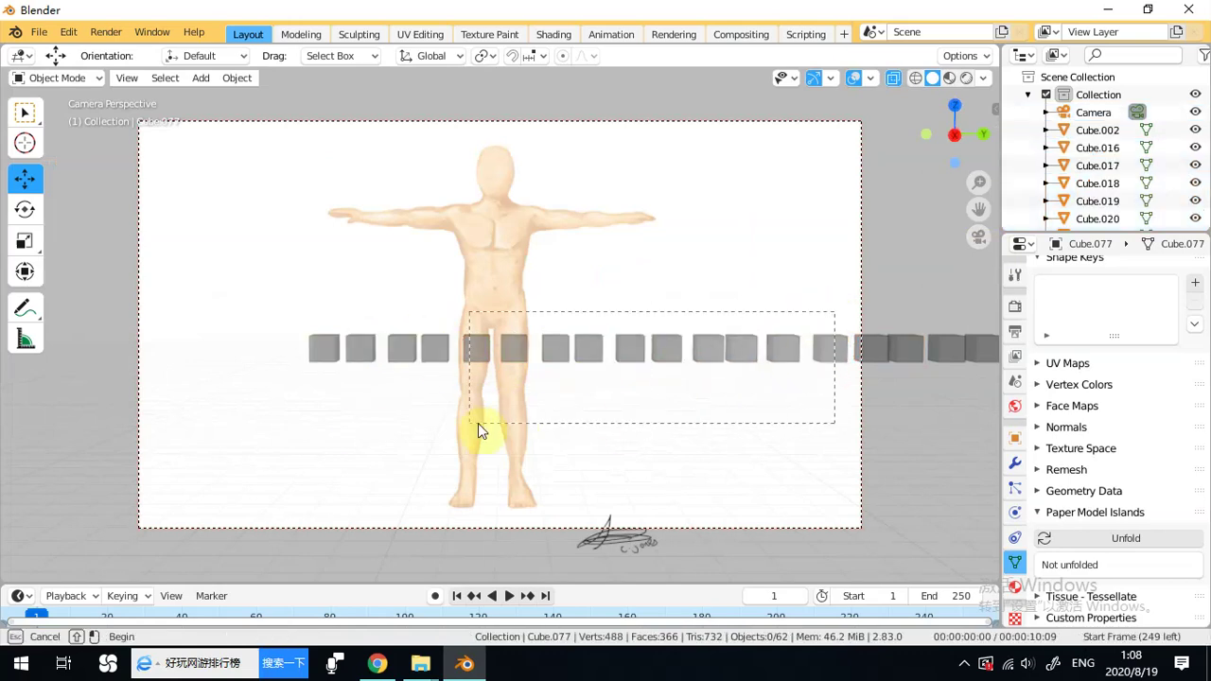
{"action": "left_click_drag", "start_coordinate": [309, 423], "coordinate": [309, 423]}
{"action": "key", "text": "Delete"}
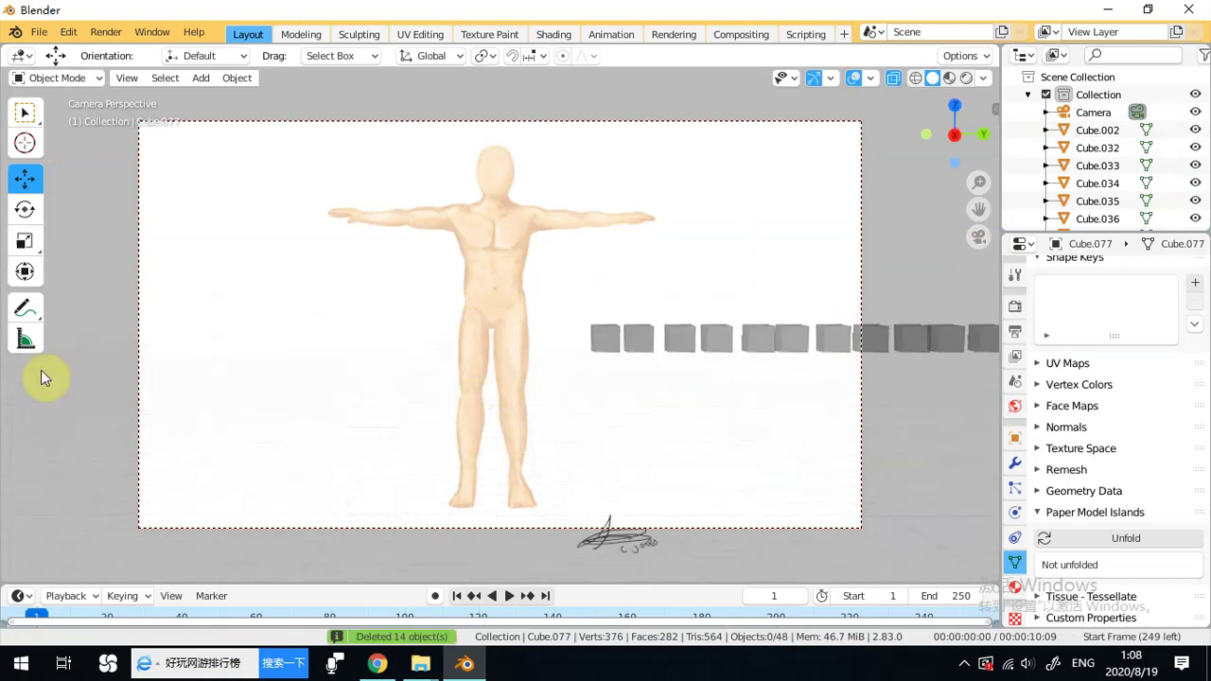
{"action": "left_click_drag", "start_coordinate": [197, 306], "coordinate": [840, 416]}
{"action": "key", "text": "Delete"}
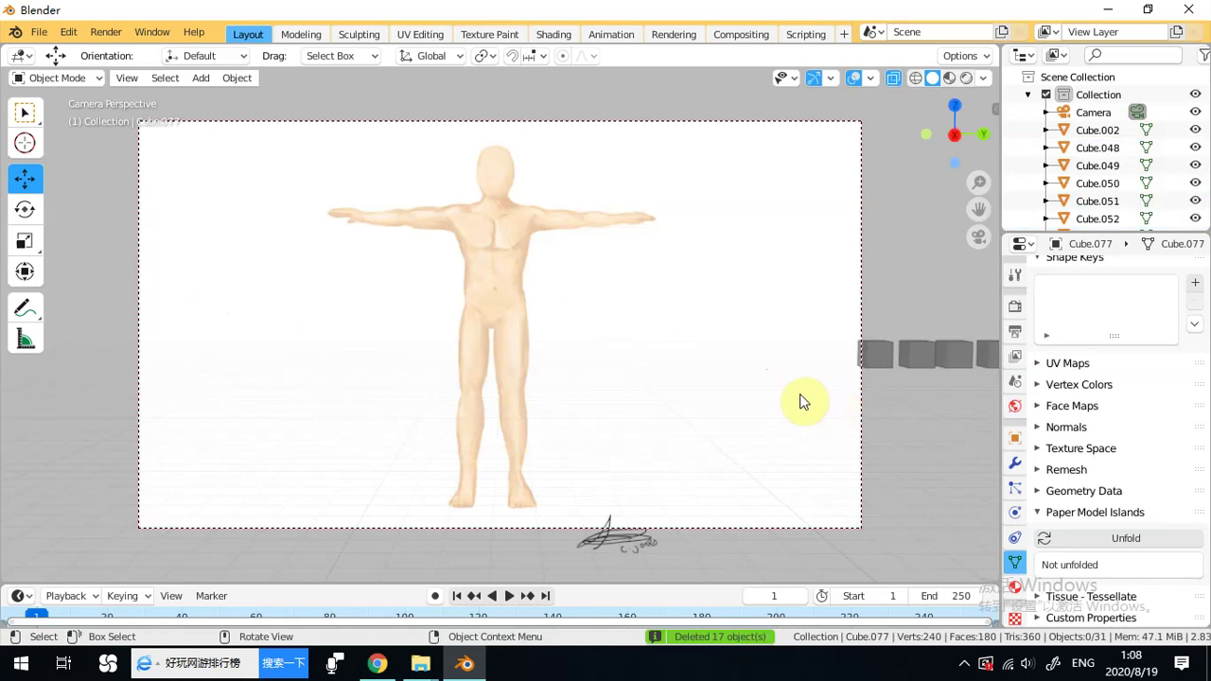
{"action": "left_click_drag", "start_coordinate": [217, 306], "coordinate": [784, 410]}
Delete the last 14 spare cubes, exit camera view, and frame the block figure.
{"action": "key", "text": "Delete"}
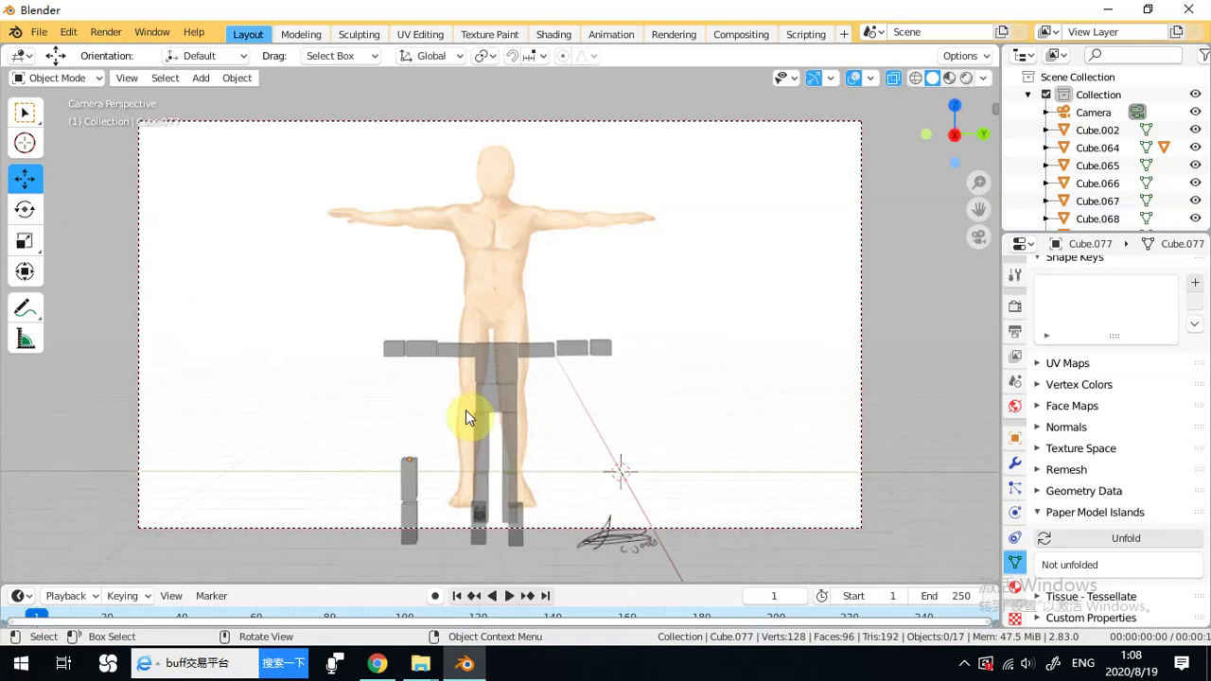
{"action": "middle_click_drag", "start_coordinate": [465, 277], "coordinate": [482, 312], "text": "shift"}
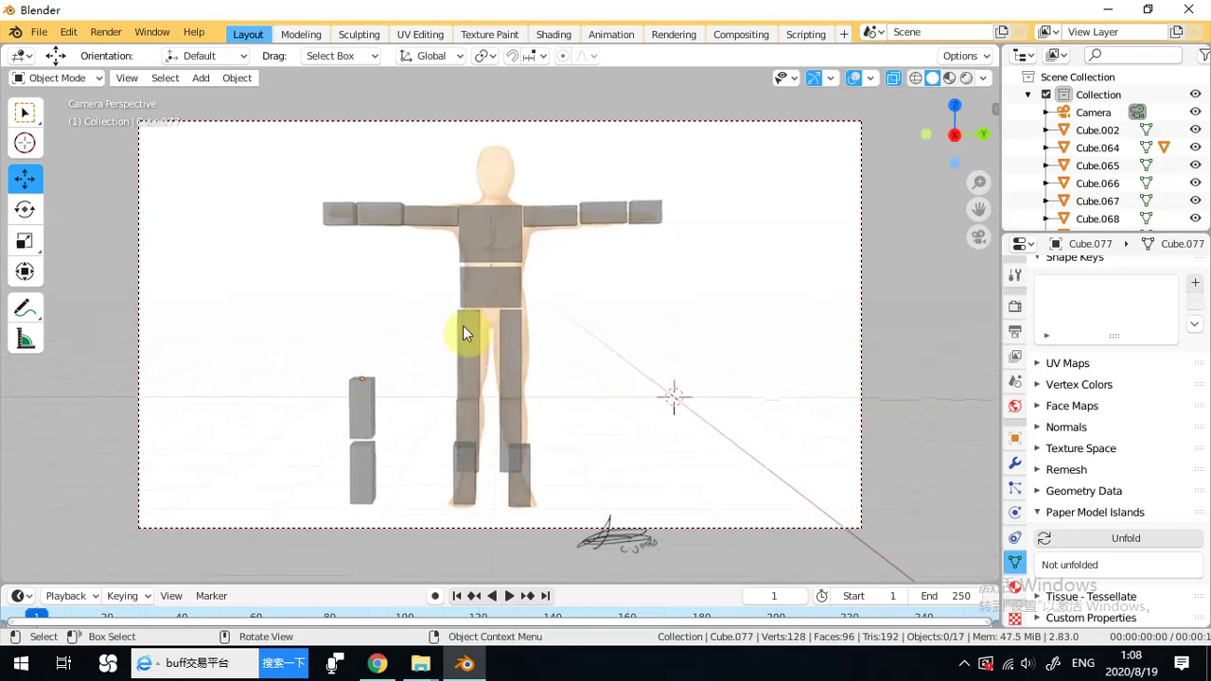
{"action": "middle_click_drag", "start_coordinate": [580, 407], "coordinate": [417, 411]}
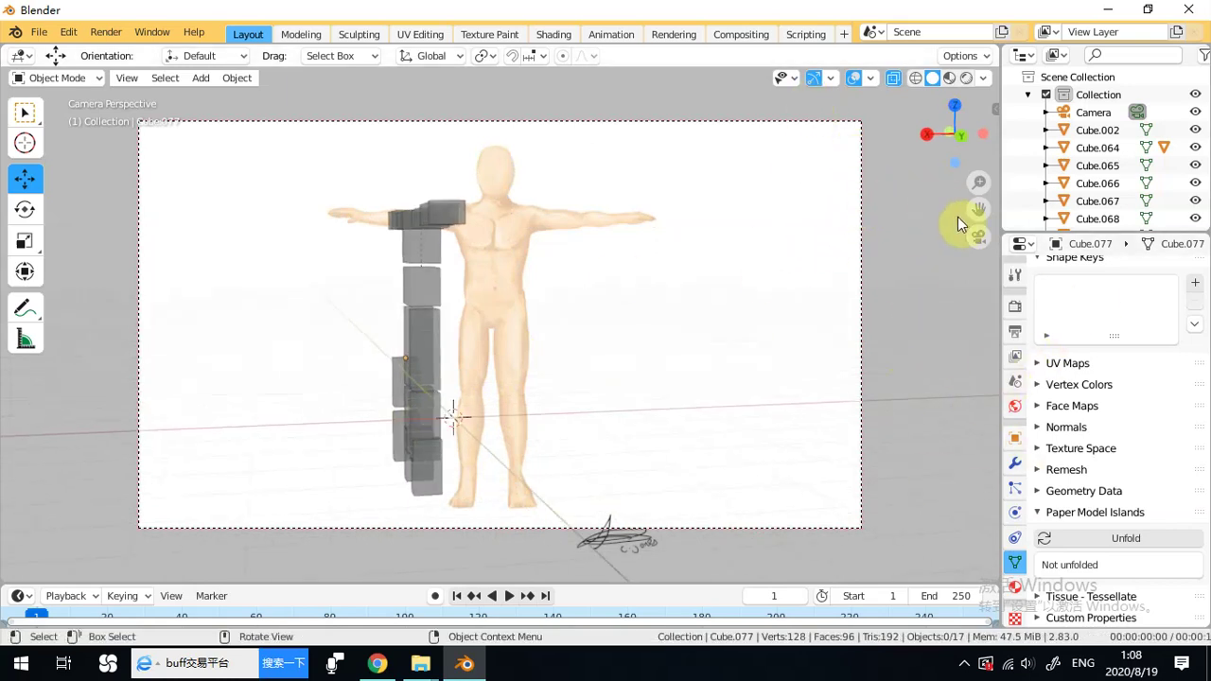
{"action": "left_click", "coordinate": [978, 238]}
{"action": "middle_click_drag", "start_coordinate": [880, 278], "coordinate": [549, 349]}
{"action": "scroll", "coordinate": [455, 364], "scroll_direction": "up", "scroll_amount": 2}
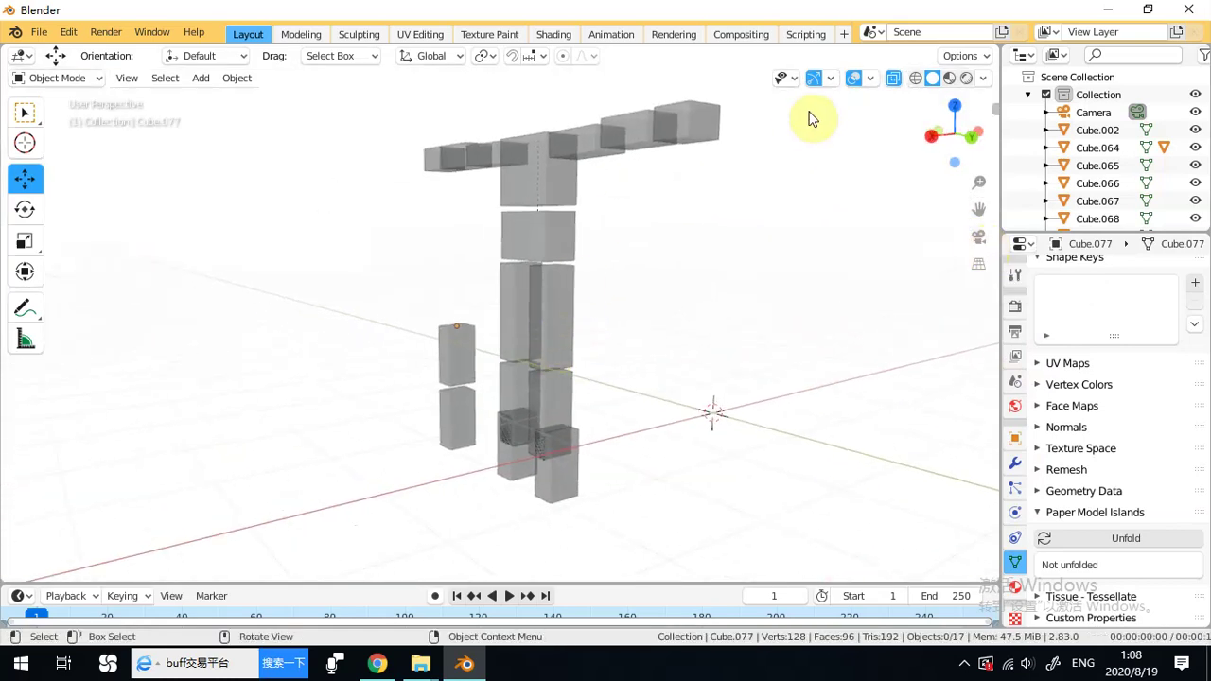
{"action": "middle_click_drag", "start_coordinate": [703, 267], "coordinate": [807, 187], "text": "shift"}
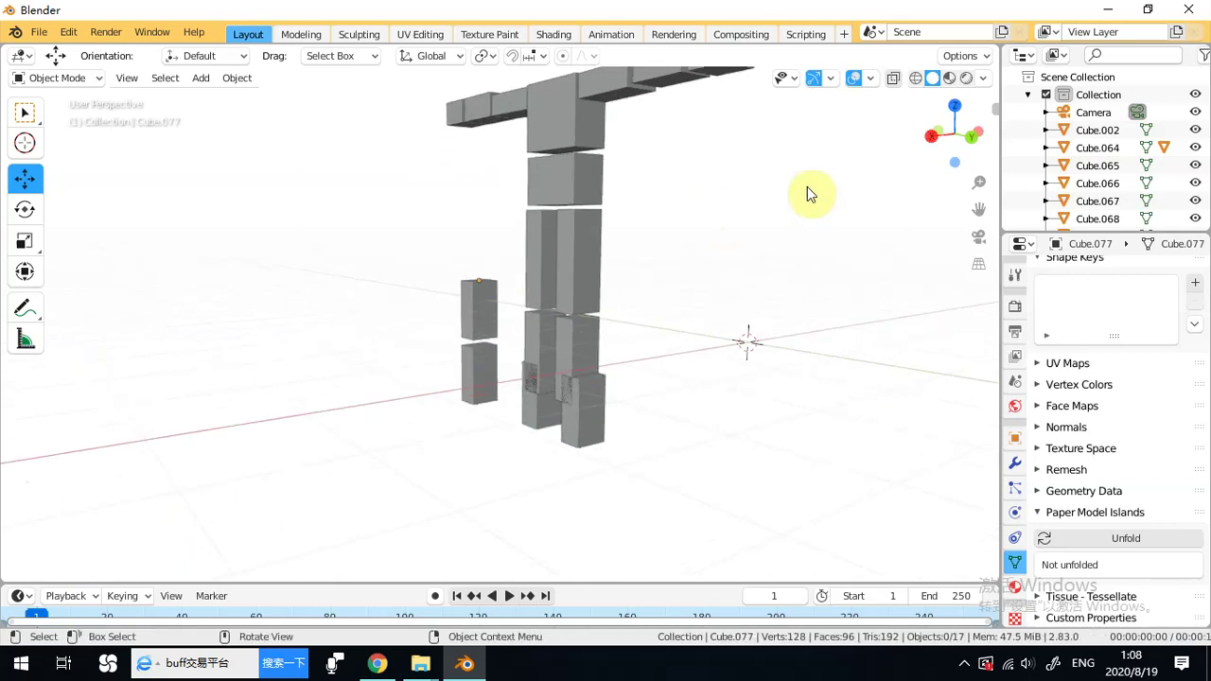
{"action": "left_click_drag", "start_coordinate": [478, 301], "coordinate": [467, 379]}
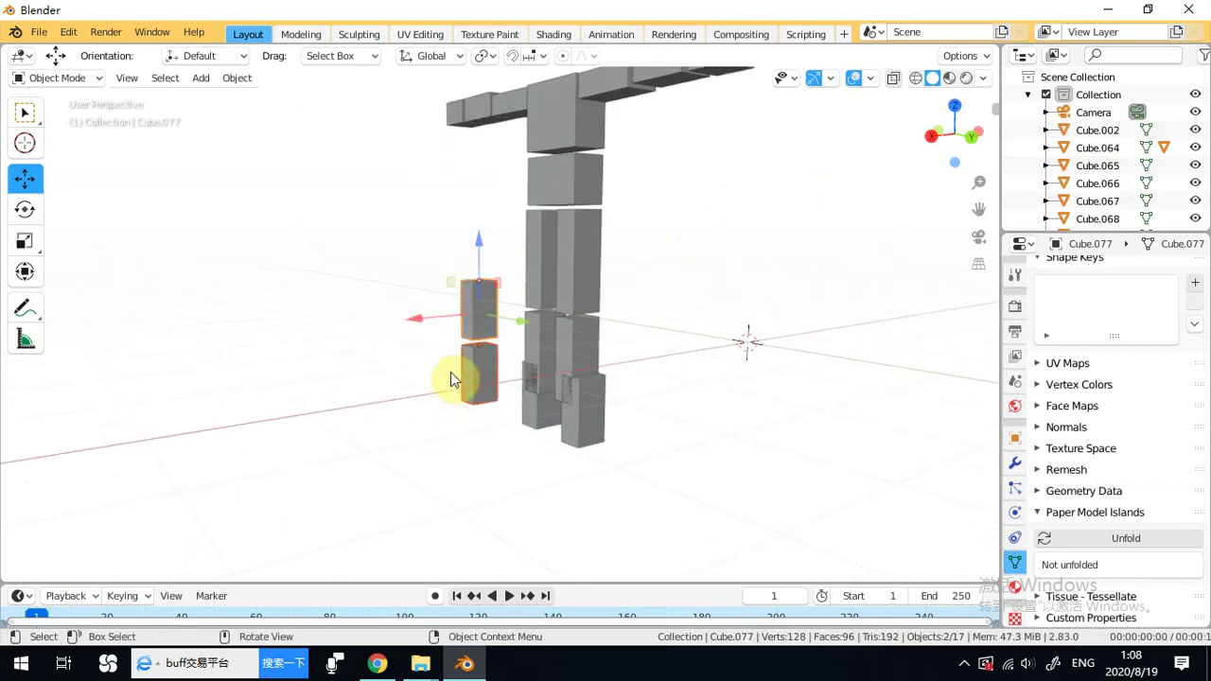
Move the two stacked spare blocks about 1.2 m left along Y.
{"action": "left_click_drag", "start_coordinate": [521, 320], "coordinate": [413, 308]}
{"action": "middle_click_drag", "start_coordinate": [473, 354], "coordinate": [598, 387], "text": "ctrl"}
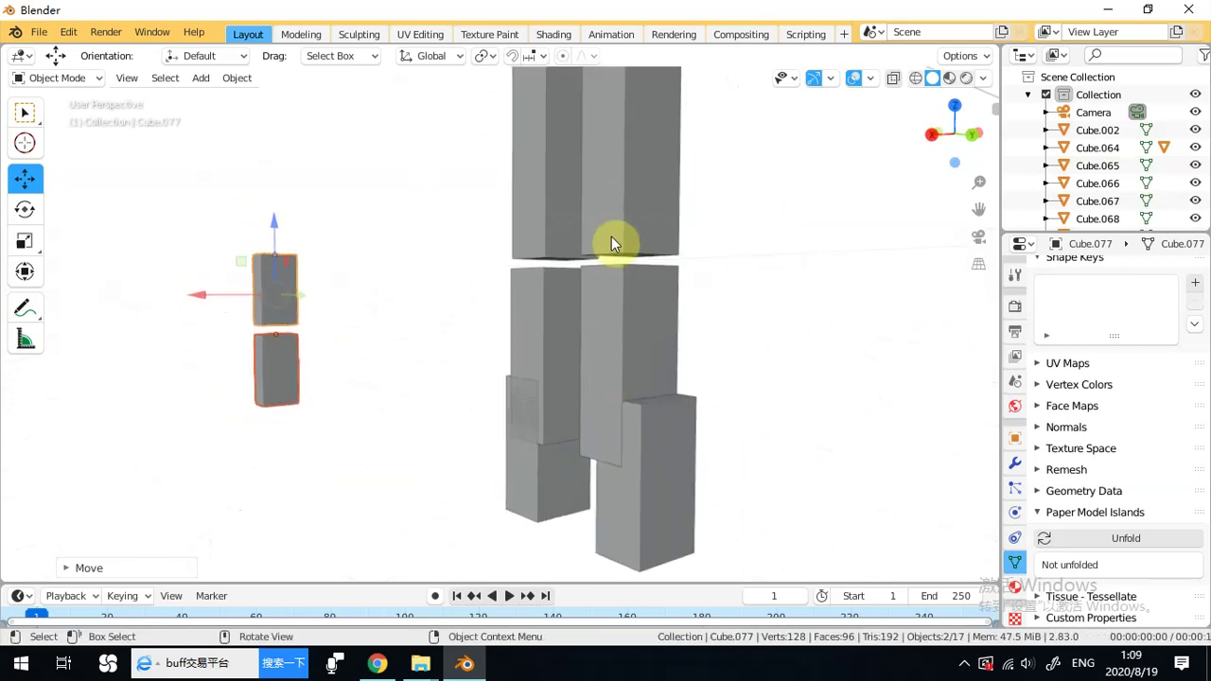
{"action": "scroll", "coordinate": [704, 212], "scroll_direction": "down", "scroll_amount": 5}
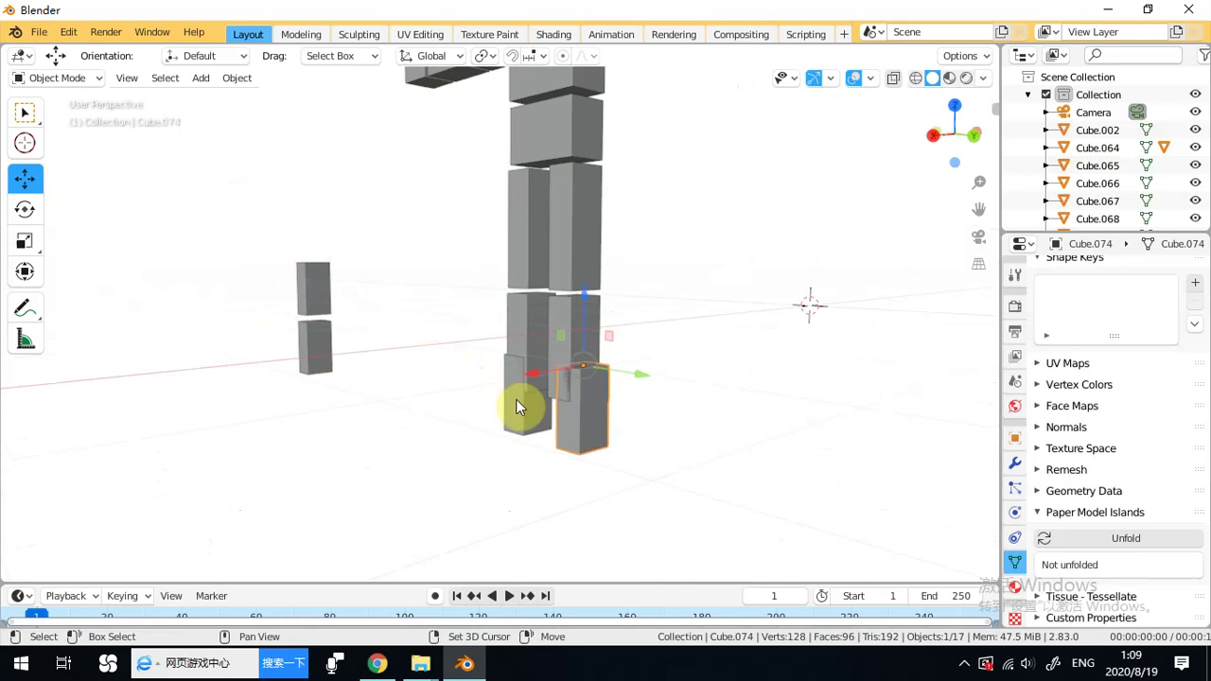
Squash both foot blocks slightly in height and lower them along Z.
{"action": "left_click", "coordinate": [26, 242]}
{"action": "left_click_drag", "start_coordinate": [555, 290], "coordinate": [556, 312]}
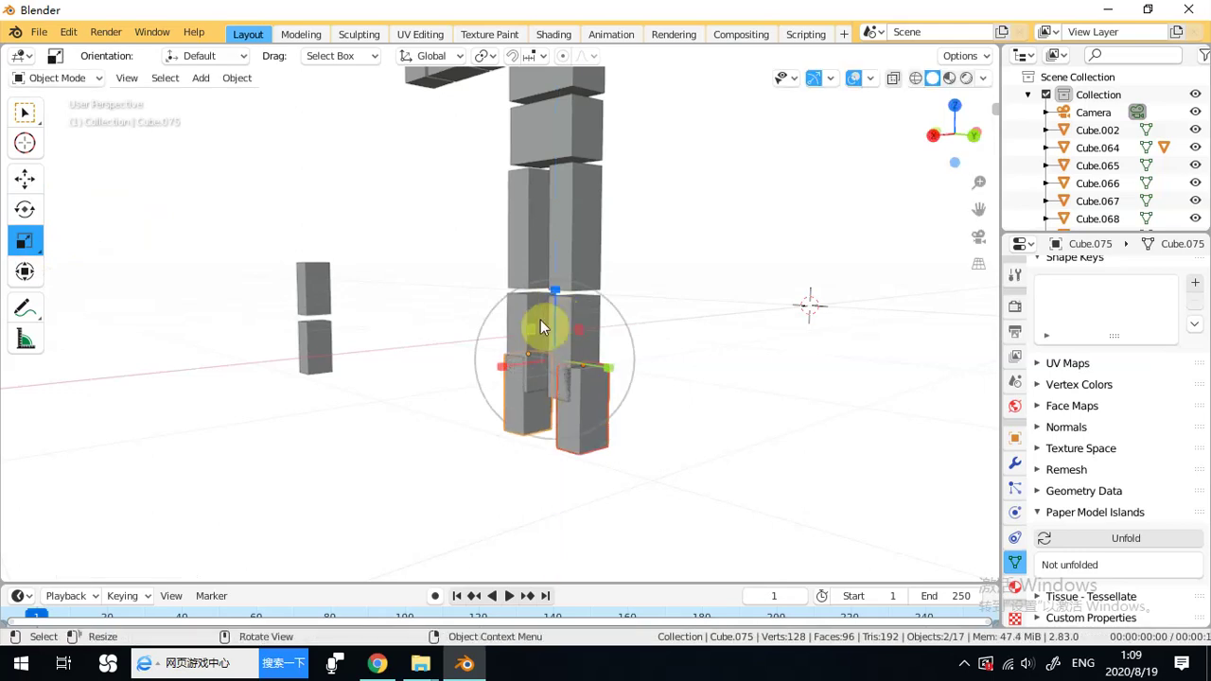
{"action": "left_click", "coordinate": [24, 176]}
{"action": "left_click_drag", "start_coordinate": [544, 284], "coordinate": [556, 352]}
Enlarge the foot blocks to about double size and shift them under the legs.
{"action": "left_click", "coordinate": [25, 241]}
{"action": "left_click_drag", "start_coordinate": [514, 403], "coordinate": [433, 412]}
{"action": "left_click", "coordinate": [24, 177]}
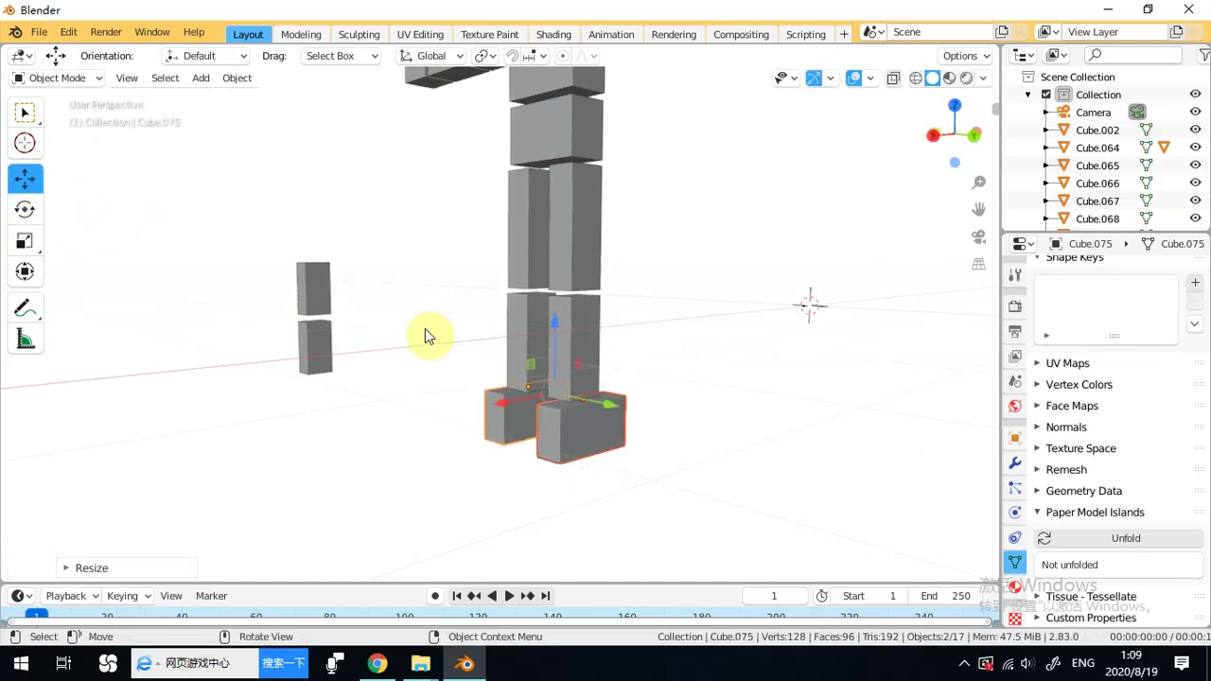
{"action": "mouse_move", "coordinate": [511, 404]}
{"action": "left_mouse_down"}
{"action": "mouse_move", "coordinate": [488, 401]}
{"action": "mouse_move", "coordinate": [503, 401]}
{"action": "left_mouse_up"}
{"action": "middle_click_drag", "start_coordinate": [503, 401], "coordinate": [518, 432]}
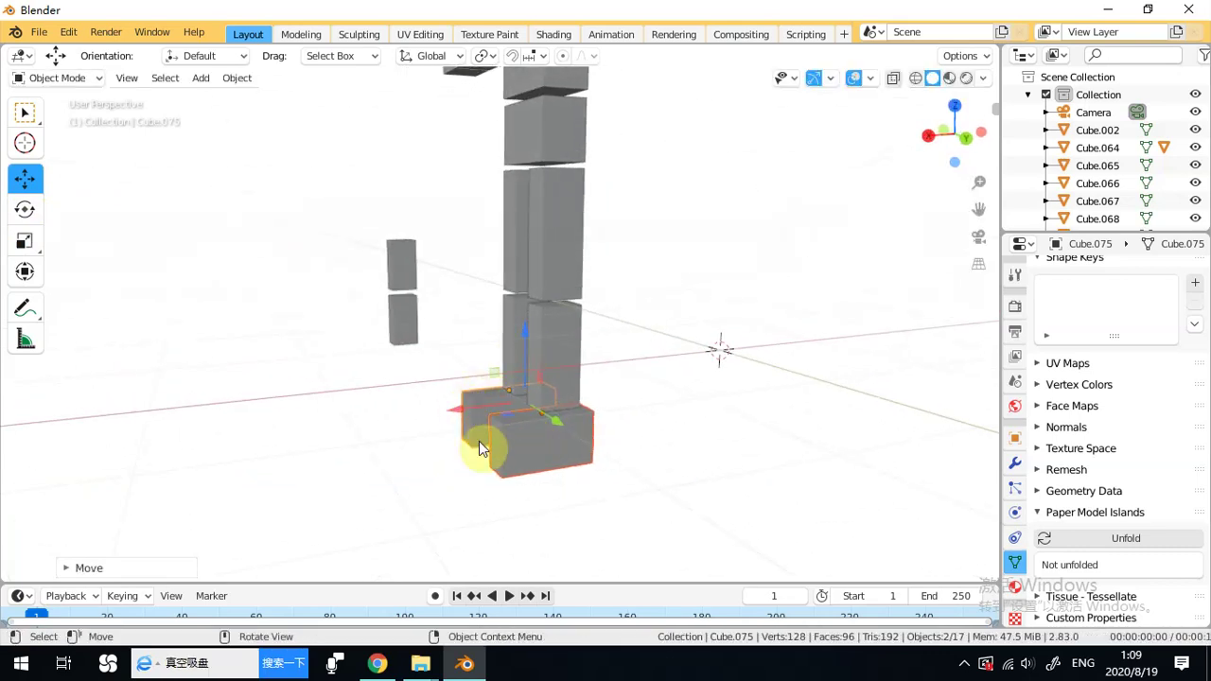
{"action": "left_click", "coordinate": [78, 83]}
Enter Edit Mode on the foot blocks and view them from the front.
{"action": "left_click", "coordinate": [90, 82]}
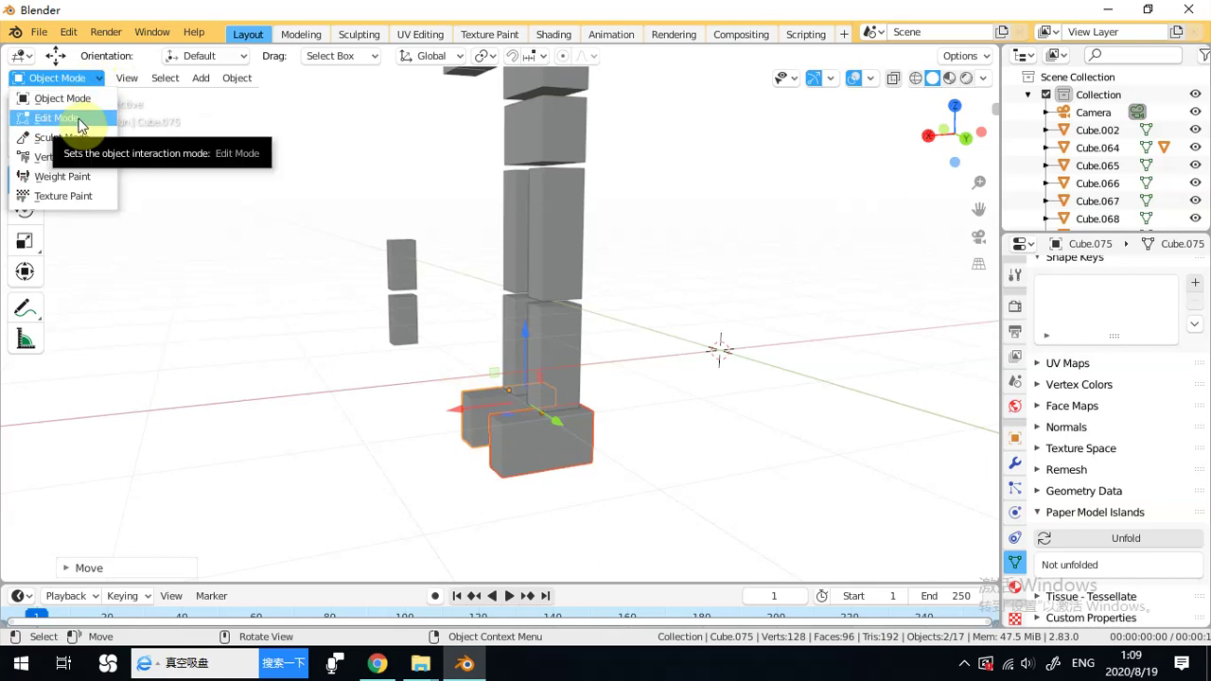
{"action": "left_click", "coordinate": [80, 118]}
{"action": "middle_click_drag", "start_coordinate": [413, 306], "coordinate": [627, 425]}
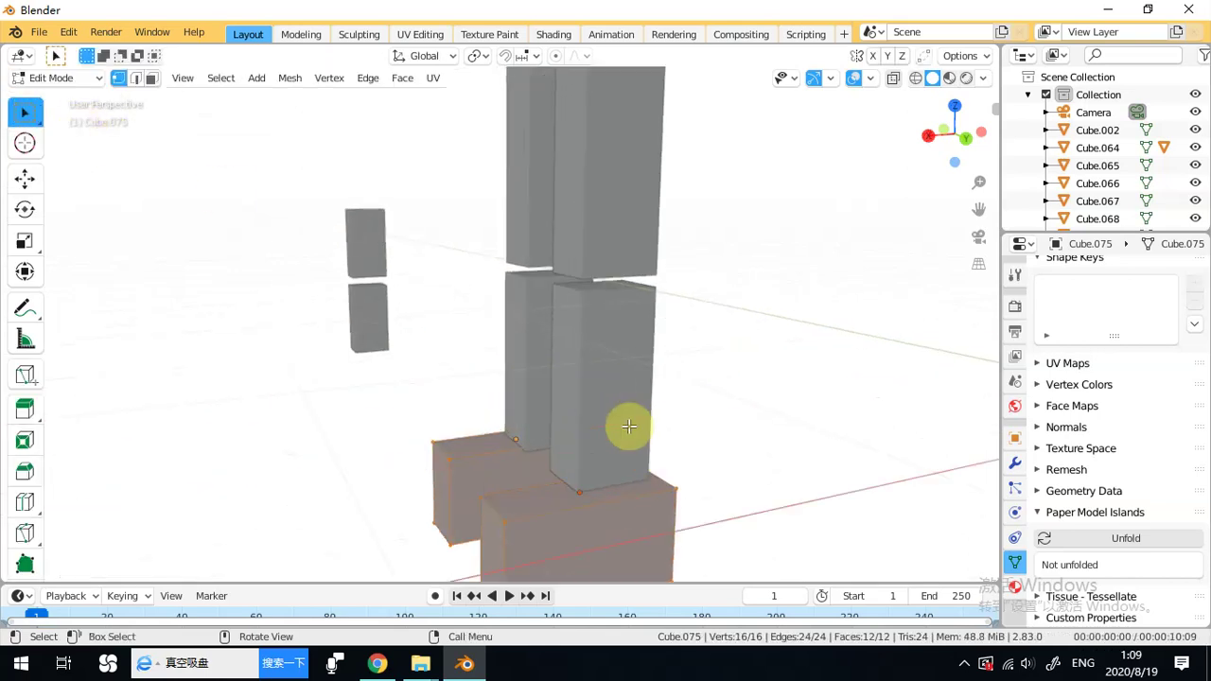
{"action": "scroll", "coordinate": [680, 381], "scroll_direction": "up", "scroll_amount": 2}
{"action": "middle_click_drag", "start_coordinate": [680, 380], "coordinate": [804, 328]}
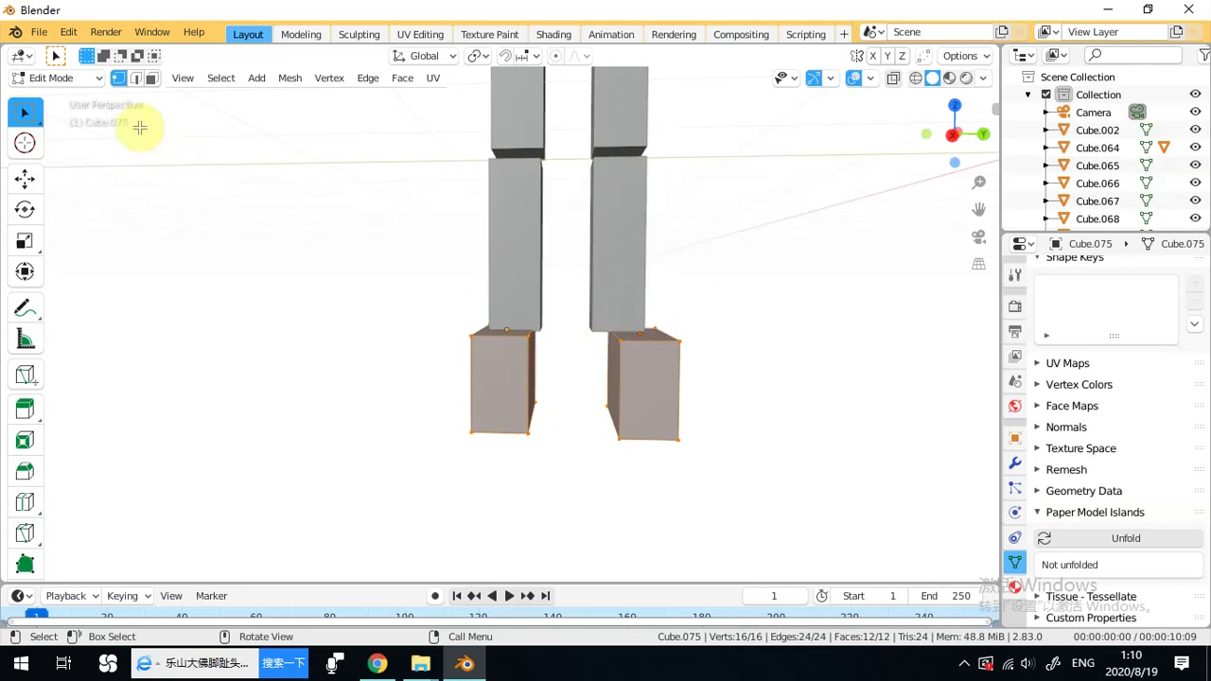
Try face select mode, picking the front faces of the foot blocks.
{"action": "left_click", "coordinate": [137, 78]}
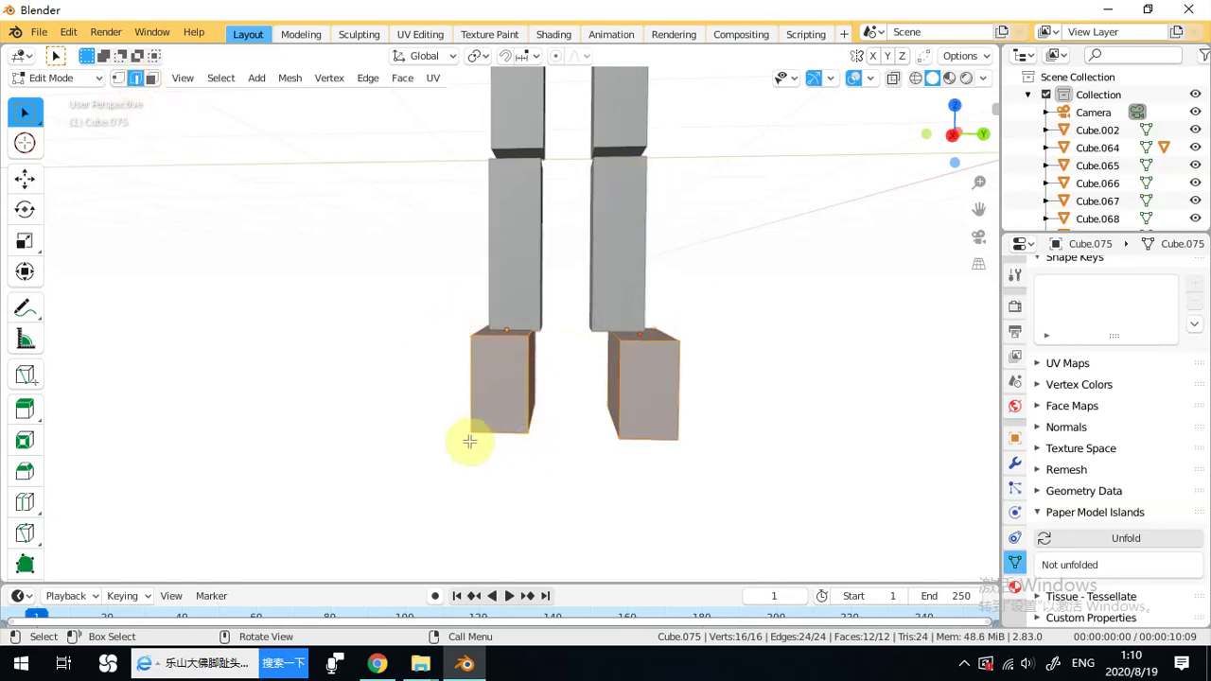
{"action": "left_click", "coordinate": [150, 79]}
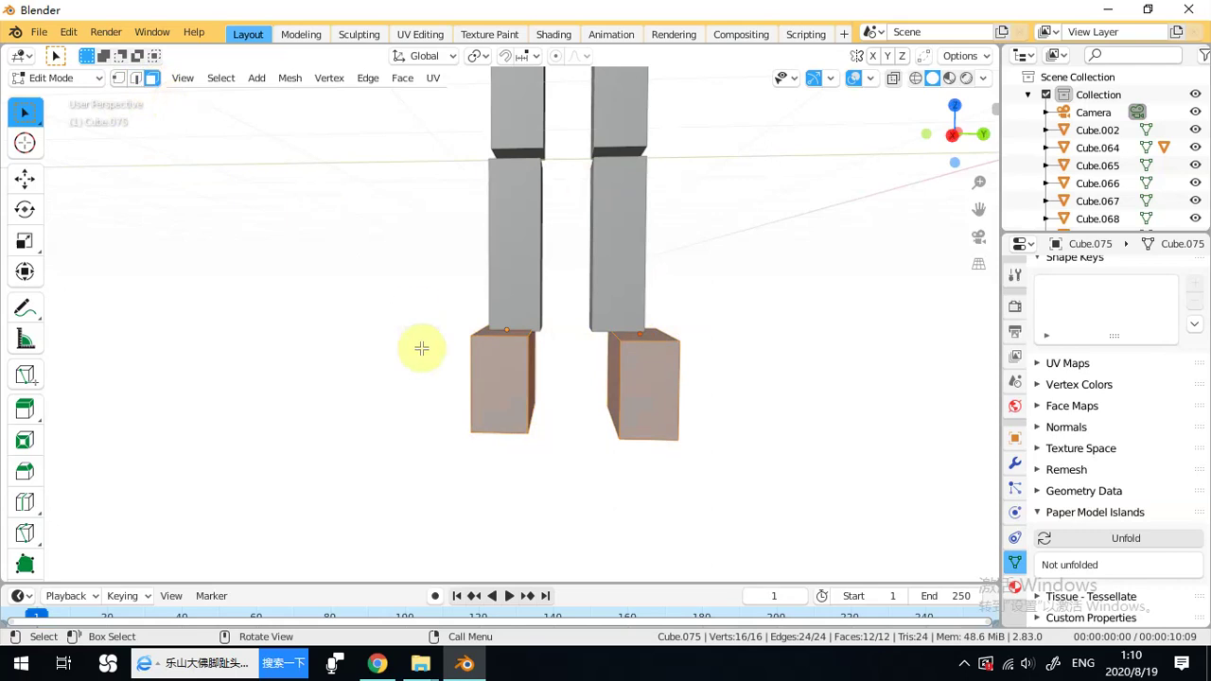
{"action": "left_click", "coordinate": [742, 338]}
{"action": "left_click", "coordinate": [490, 371]}
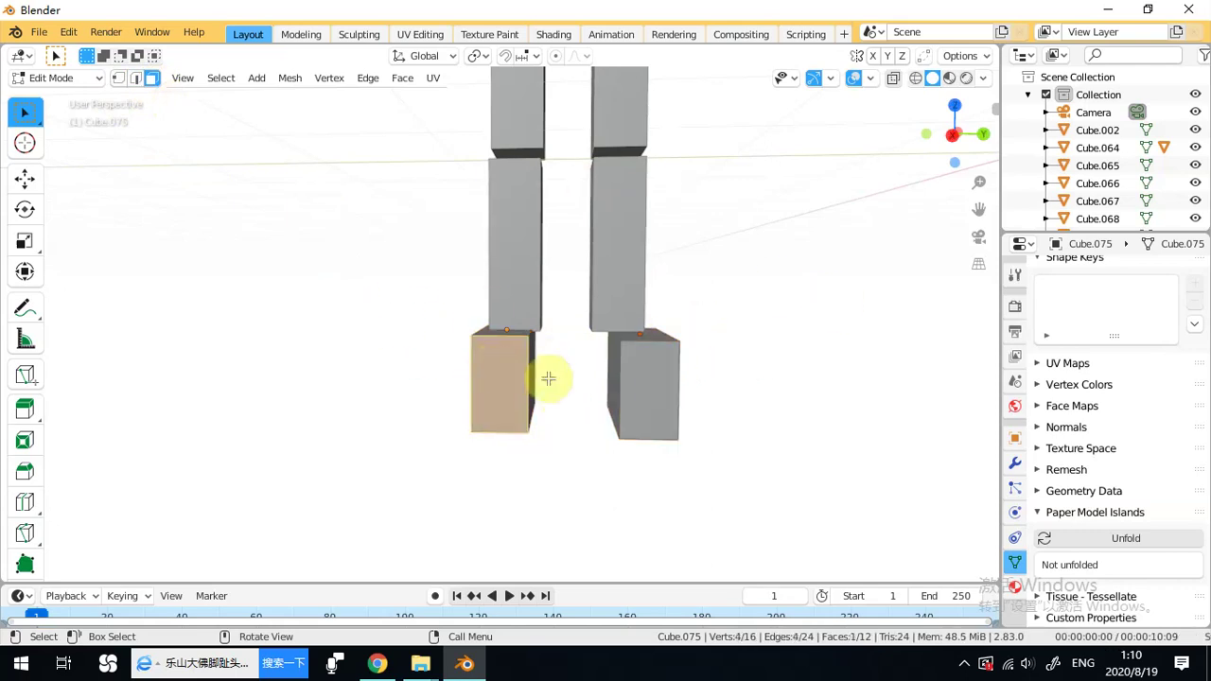
{"action": "left_click", "coordinate": [635, 379]}
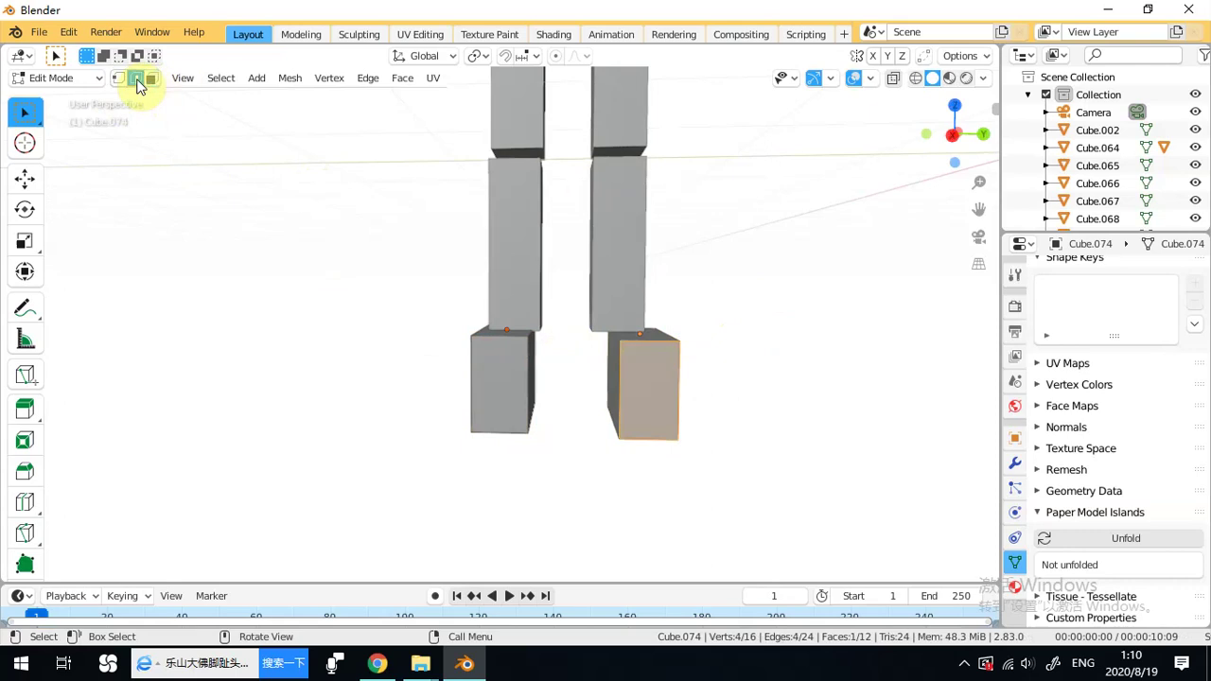
{"action": "middle_click_drag", "start_coordinate": [627, 392], "coordinate": [505, 400]}
Select both feet's top front edges and lower them along Z, then undo.
{"action": "left_click", "coordinate": [505, 400]}
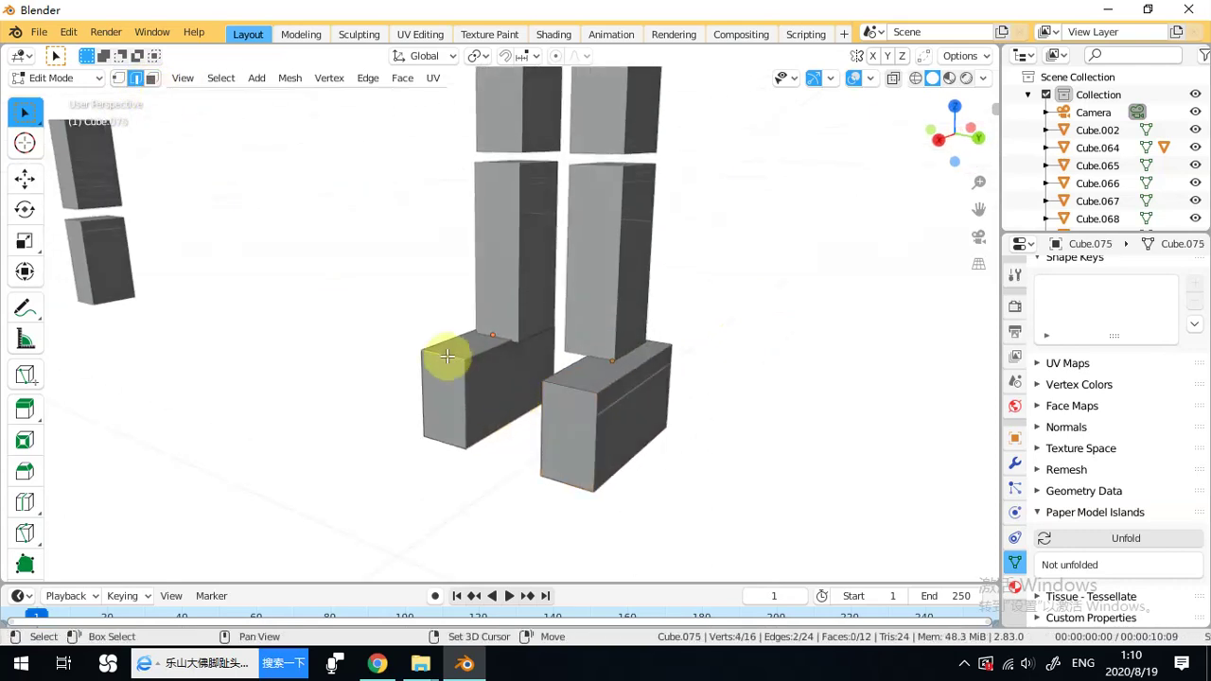
{"action": "left_click", "coordinate": [454, 355]}
{"action": "left_click", "coordinate": [553, 380], "text": "shift"}
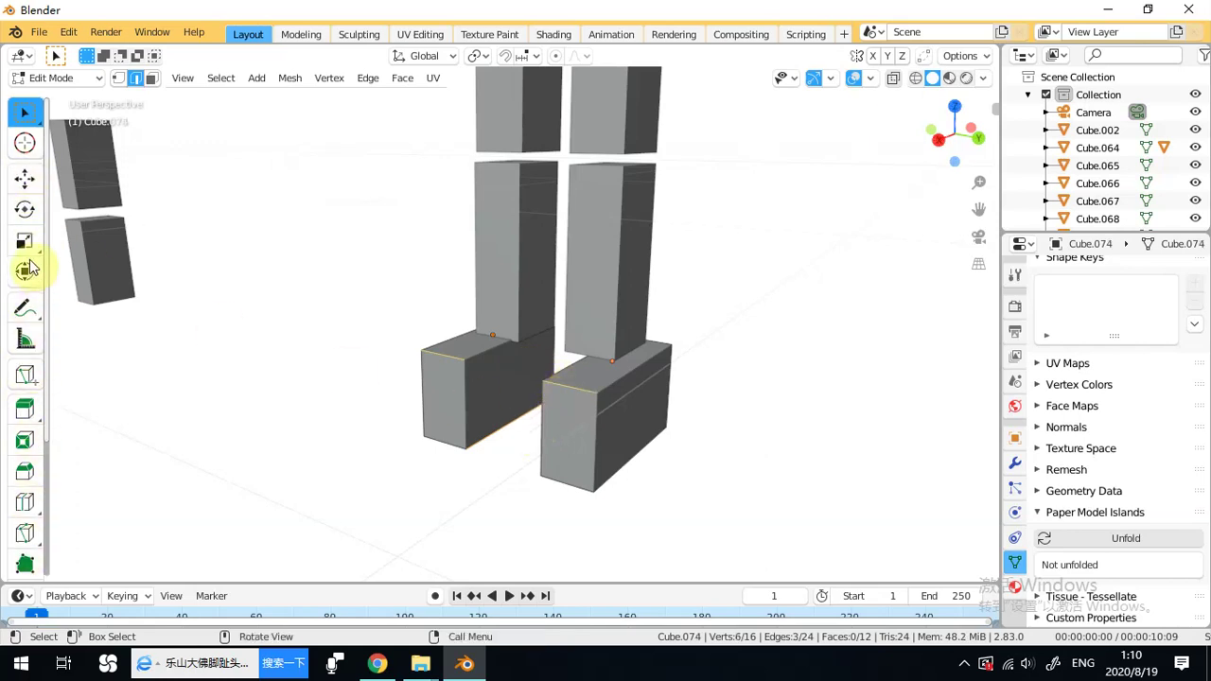
{"action": "left_click", "coordinate": [25, 180]}
{"action": "left_click_drag", "start_coordinate": [502, 325], "coordinate": [502, 360]}
{"action": "key", "text": "ctrl+z"}
{"action": "key", "text": "ctrl+z"}
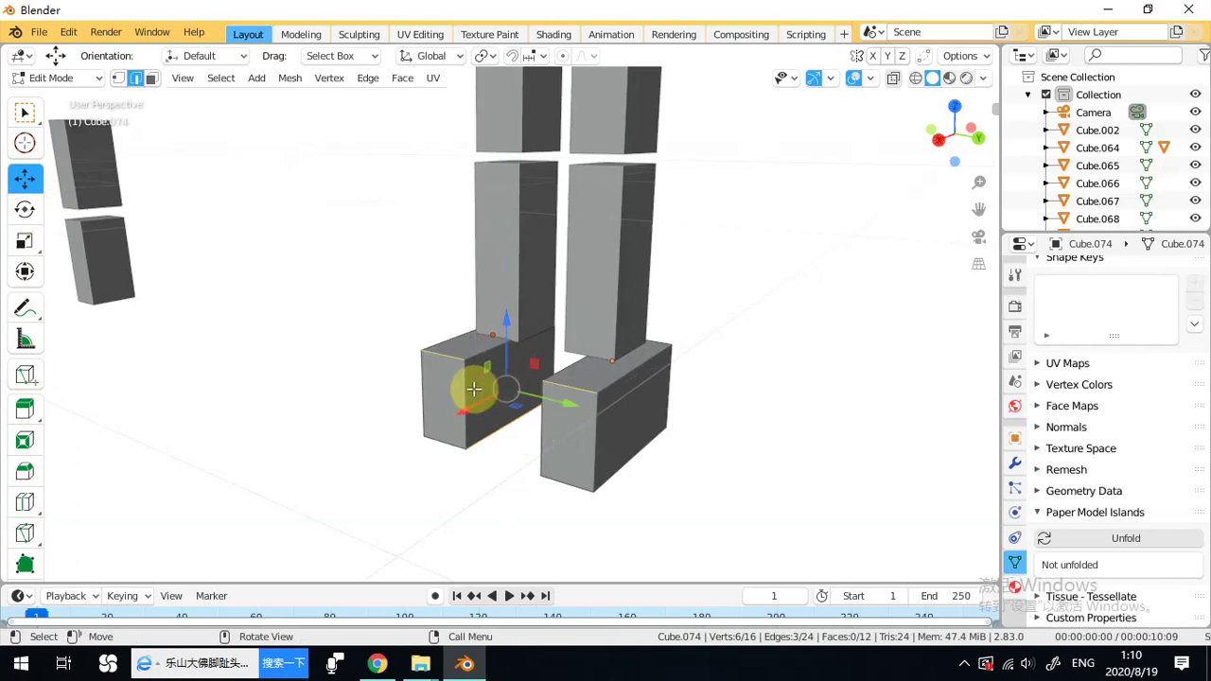
Reselect both top front edges and lower them about 0.5 m to slope the feet.
{"action": "left_click", "coordinate": [574, 389]}
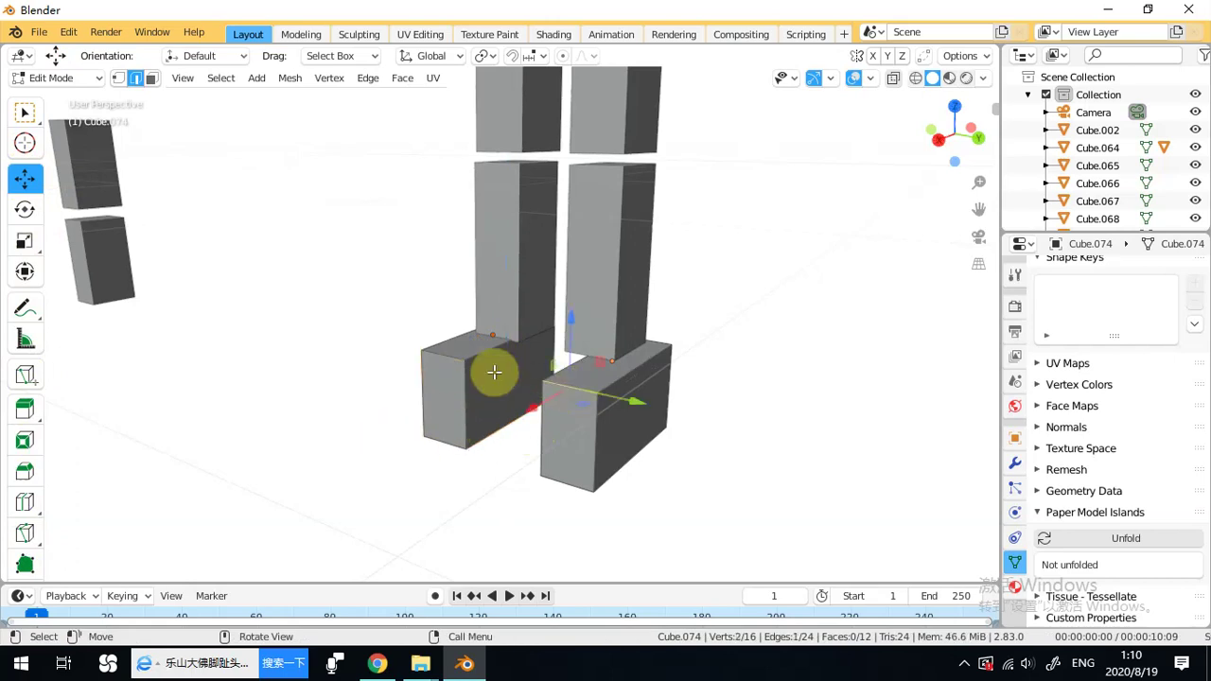
{"action": "left_click", "coordinate": [454, 359], "text": "shift"}
{"action": "left_click_drag", "start_coordinate": [502, 337], "coordinate": [495, 383]}
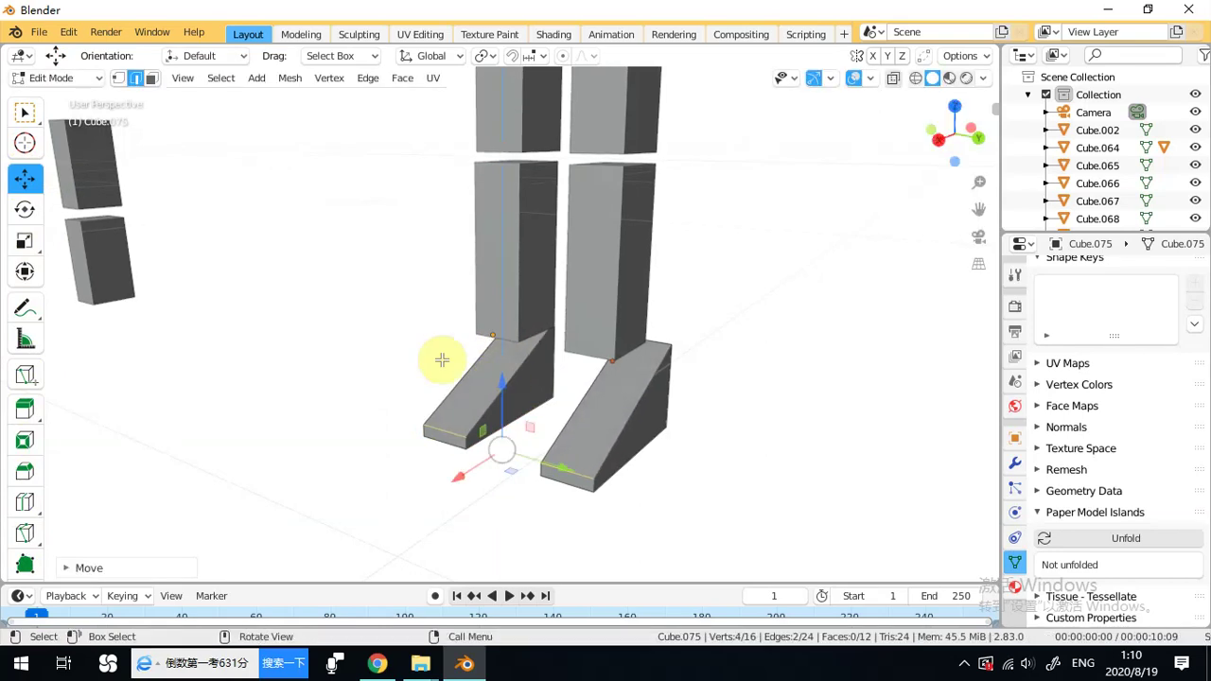
Add loop cuts across both feet and raise the new edge to form an instep.
{"action": "left_click", "coordinate": [24, 505]}
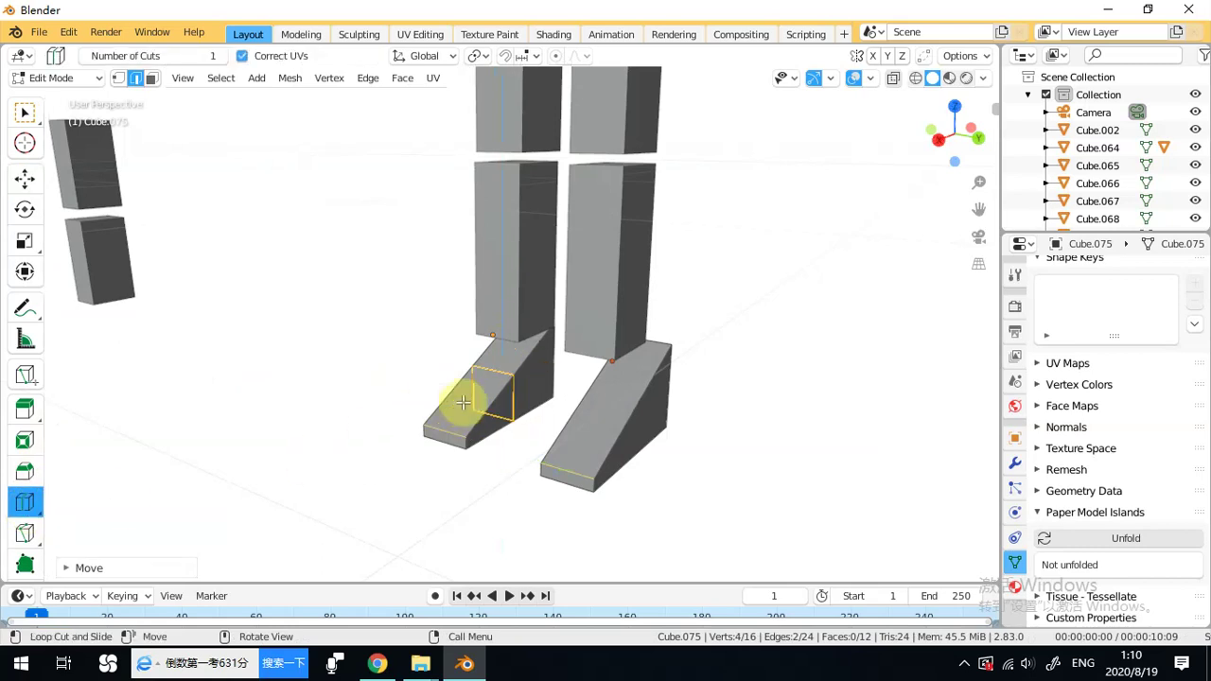
{"action": "left_click", "coordinate": [462, 403]}
{"action": "left_click", "coordinate": [615, 411]}
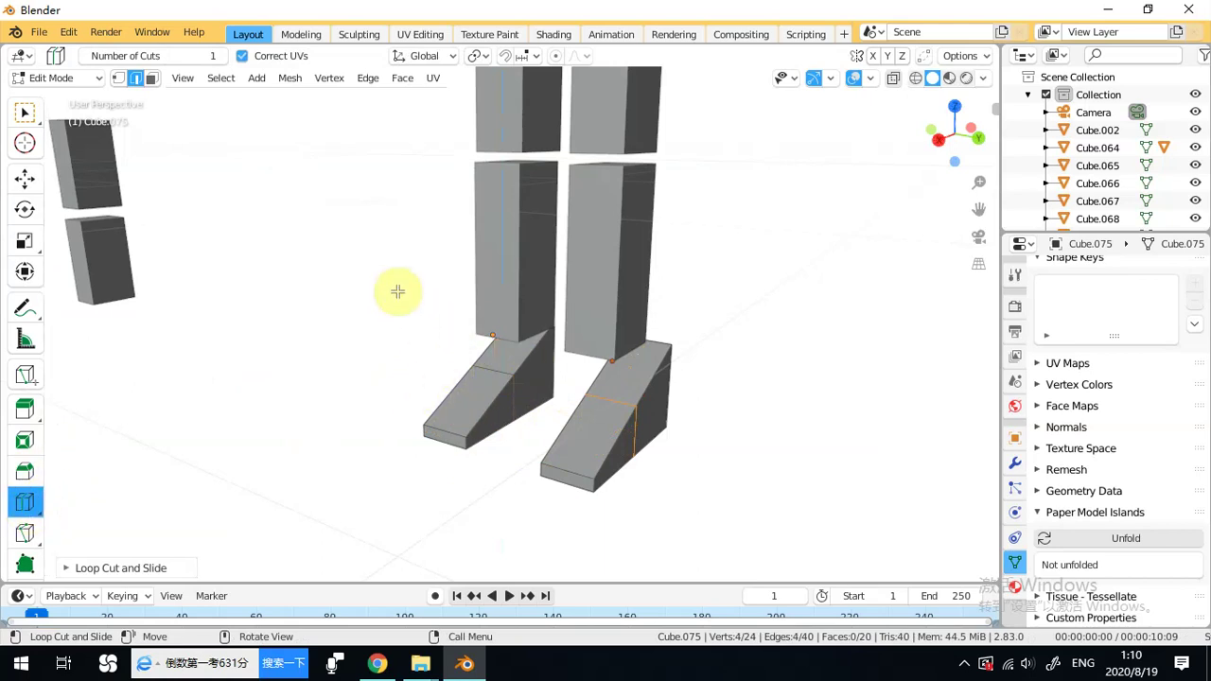
{"action": "left_click", "coordinate": [26, 114]}
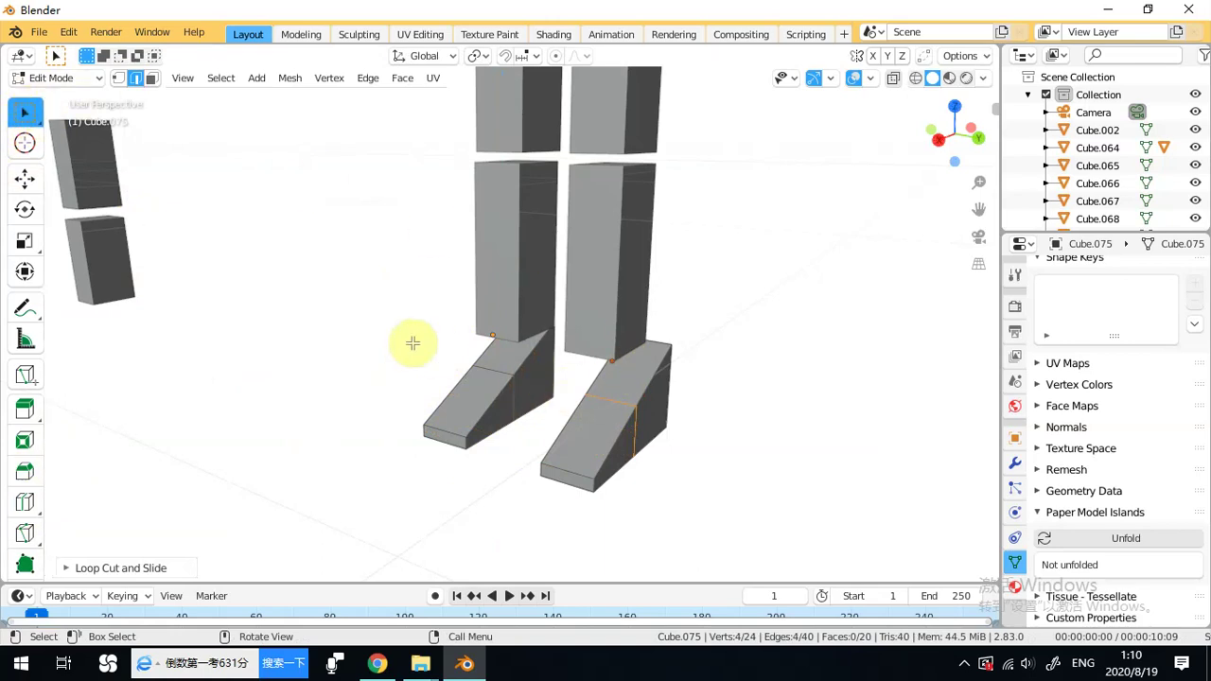
{"action": "left_click", "coordinate": [595, 404]}
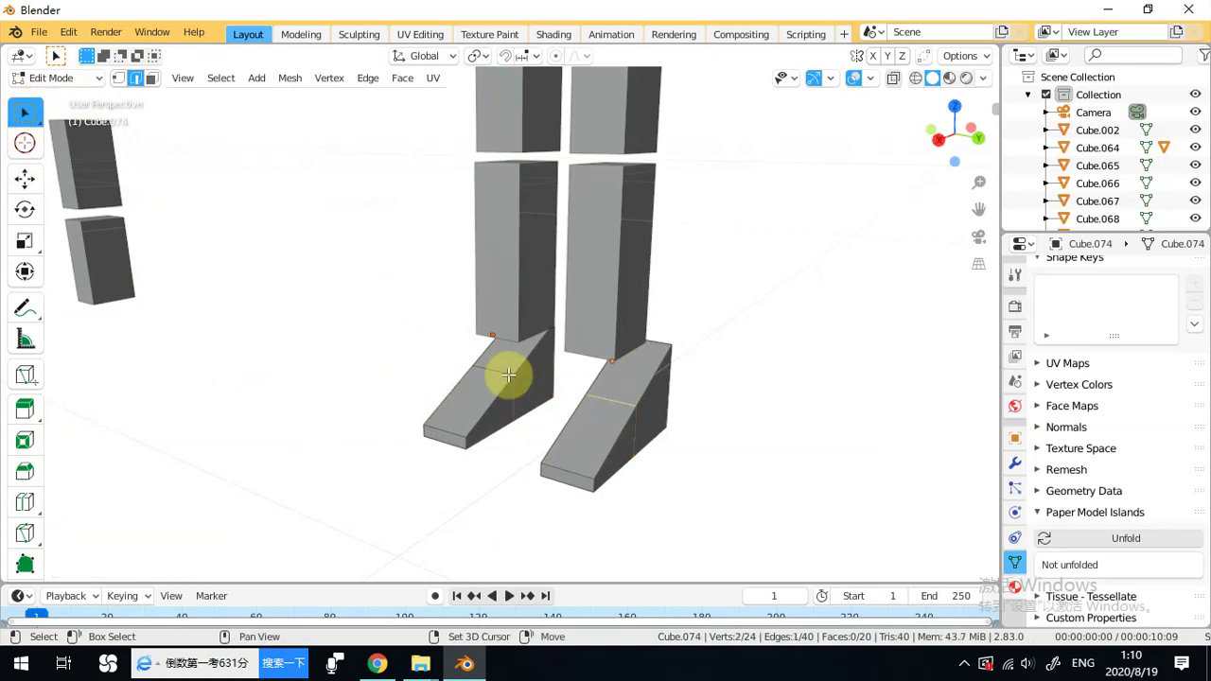
{"action": "left_click", "coordinate": [25, 178]}
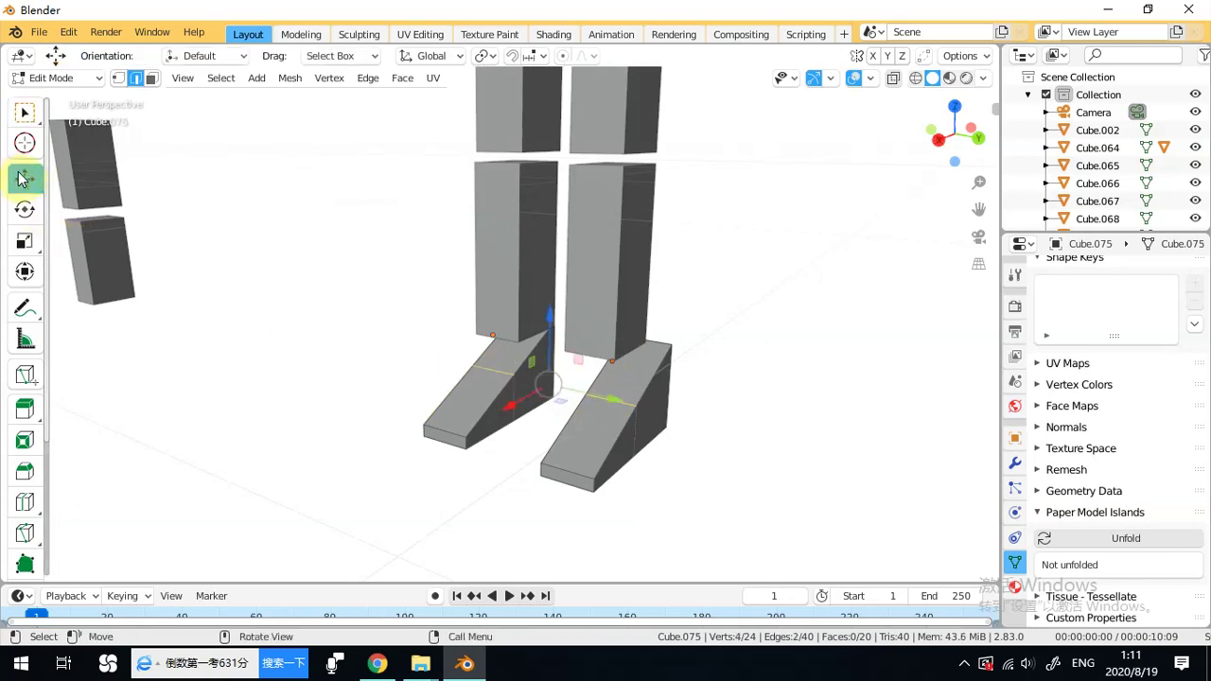
{"action": "mouse_move", "coordinate": [549, 316]}
{"action": "left_mouse_down"}
{"action": "mouse_move", "coordinate": [542, 284]}
{"action": "mouse_move", "coordinate": [549, 293]}
{"action": "left_mouse_up"}
{"action": "middle_click_drag", "start_coordinate": [616, 343], "coordinate": [559, 368]}
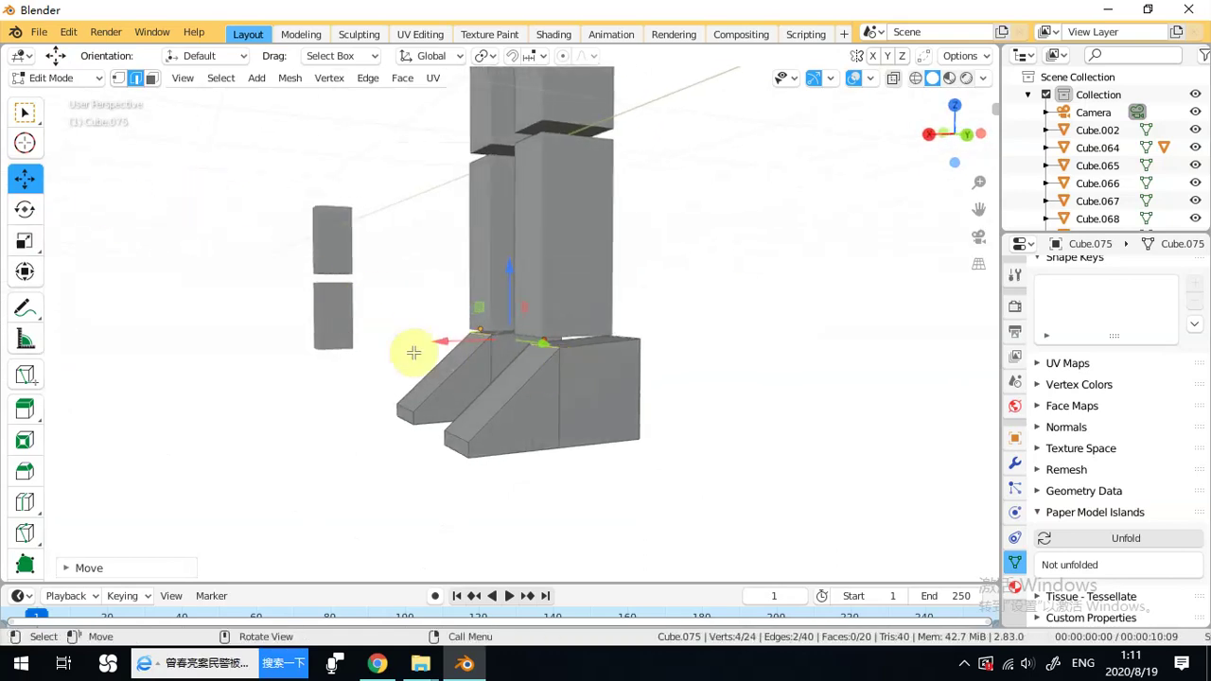
Add another loop cut to the right foot and lower the selected foot edges slightly.
{"action": "left_click", "coordinate": [25, 503]}
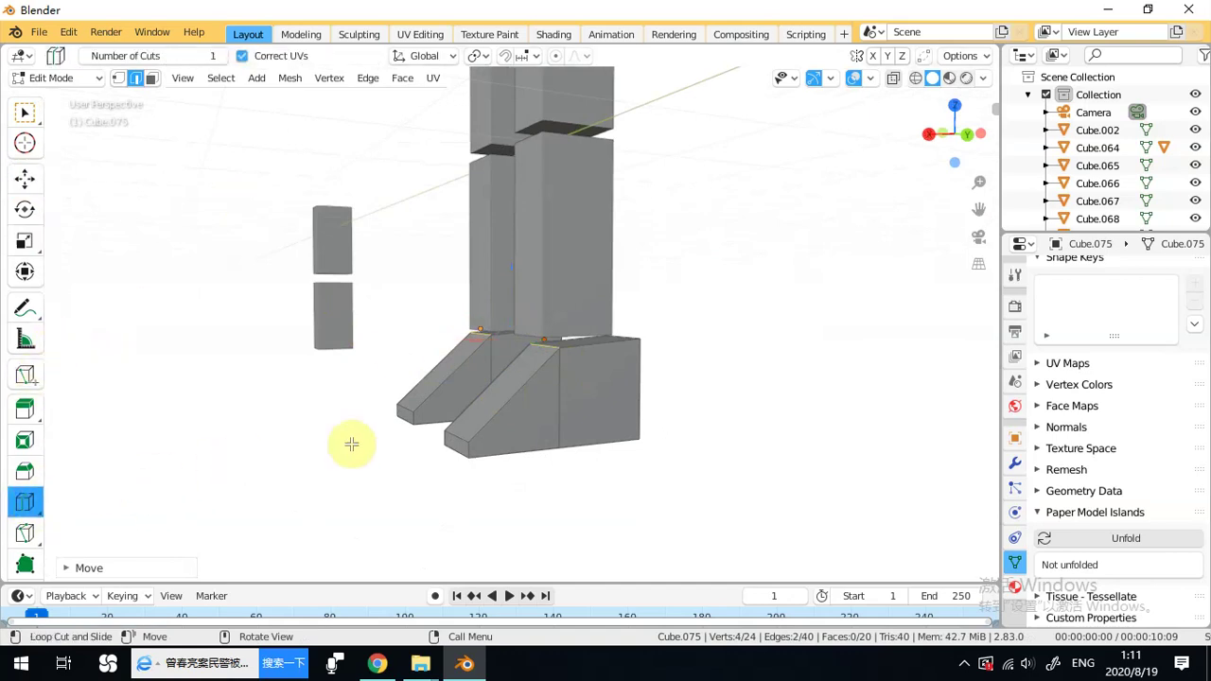
{"action": "left_click", "coordinate": [457, 415]}
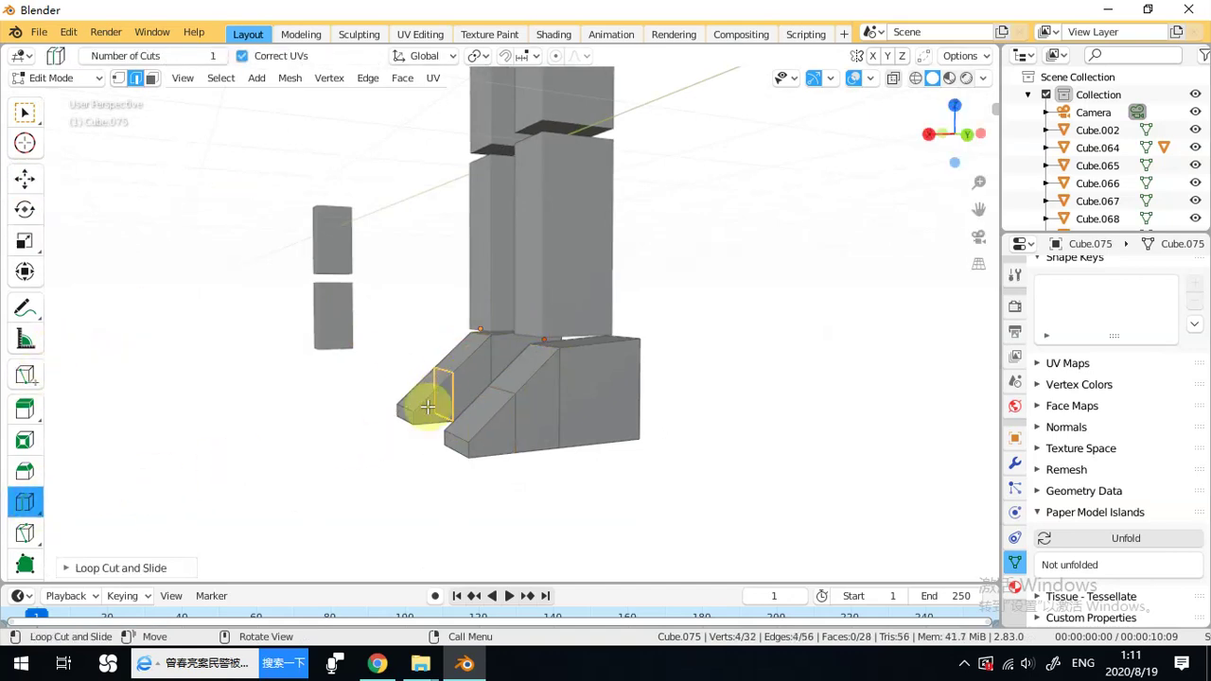
{"action": "left_click", "coordinate": [24, 112]}
{"action": "left_click", "coordinate": [377, 364]}
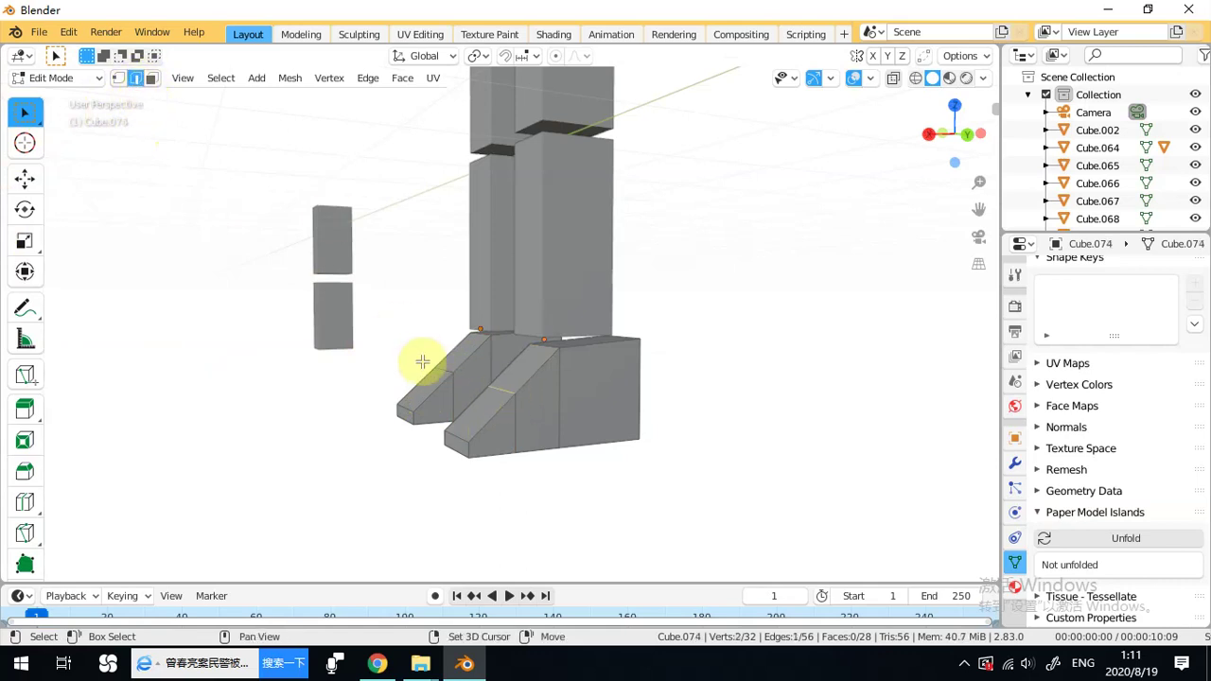
{"action": "left_click", "coordinate": [421, 327], "text": "shift"}
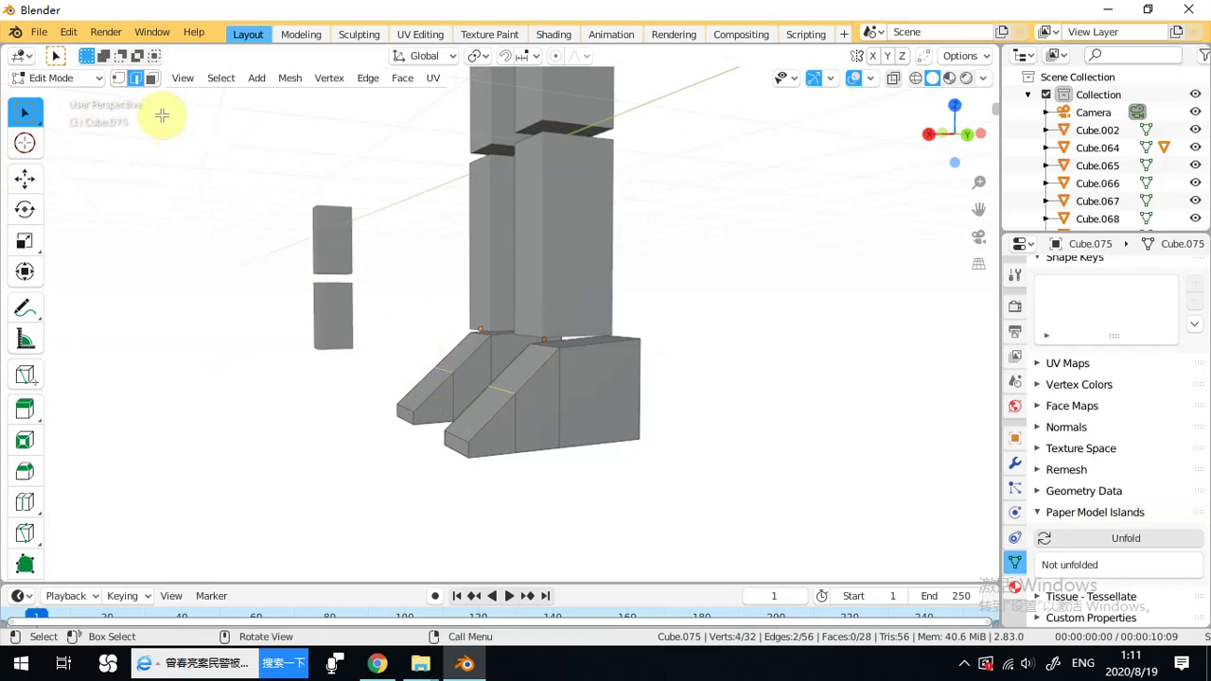
{"action": "left_click", "coordinate": [24, 177]}
{"action": "left_click_drag", "start_coordinate": [472, 314], "coordinate": [460, 351]}
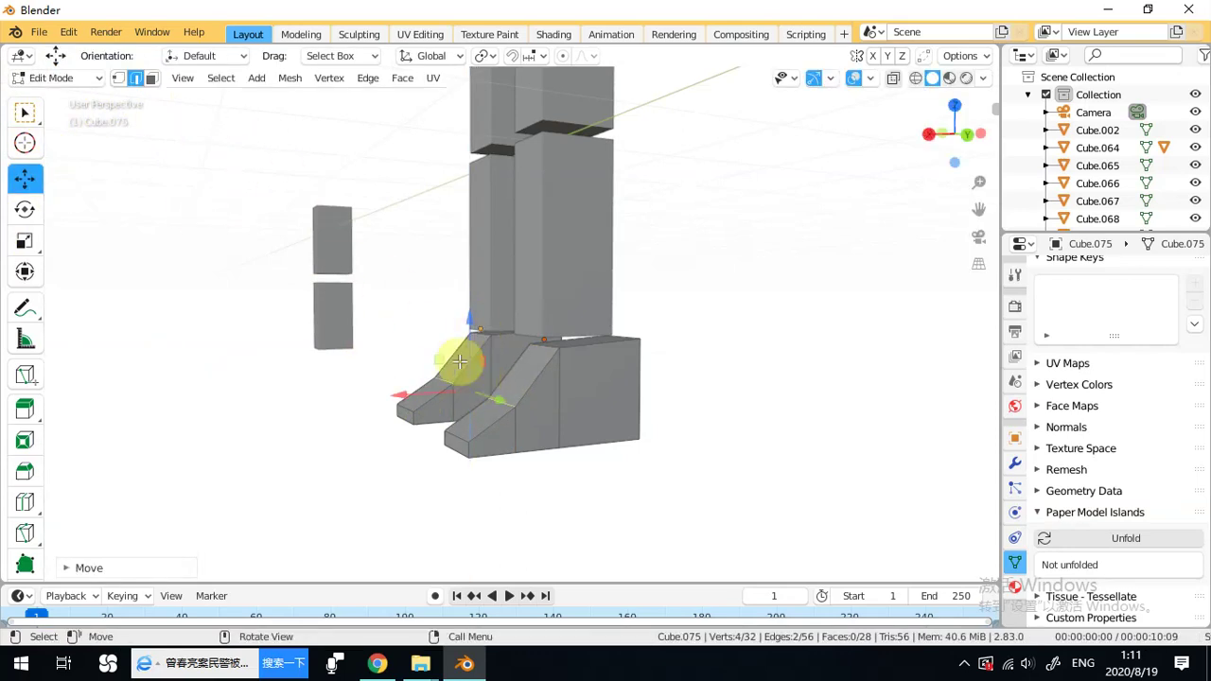
Push the toe faces forward along X to form a flat toe section.
{"action": "left_click", "coordinate": [151, 78]}
{"action": "middle_click_drag", "start_coordinate": [262, 238], "coordinate": [432, 321]}
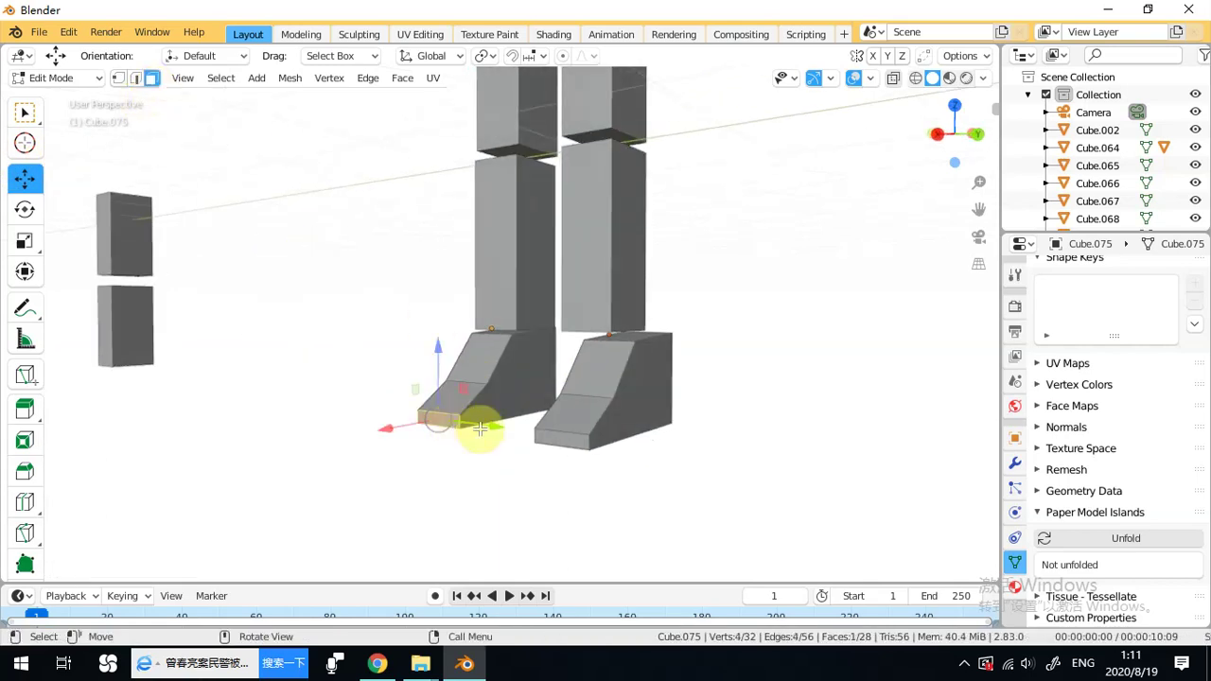
{"action": "left_click_drag", "start_coordinate": [450, 437], "coordinate": [432, 446]}
{"action": "middle_click_drag", "start_coordinate": [432, 397], "coordinate": [348, 448]}
{"action": "left_click_drag", "start_coordinate": [312, 464], "coordinate": [323, 468]}
{"action": "middle_click_drag", "start_coordinate": [338, 419], "coordinate": [227, 243]}
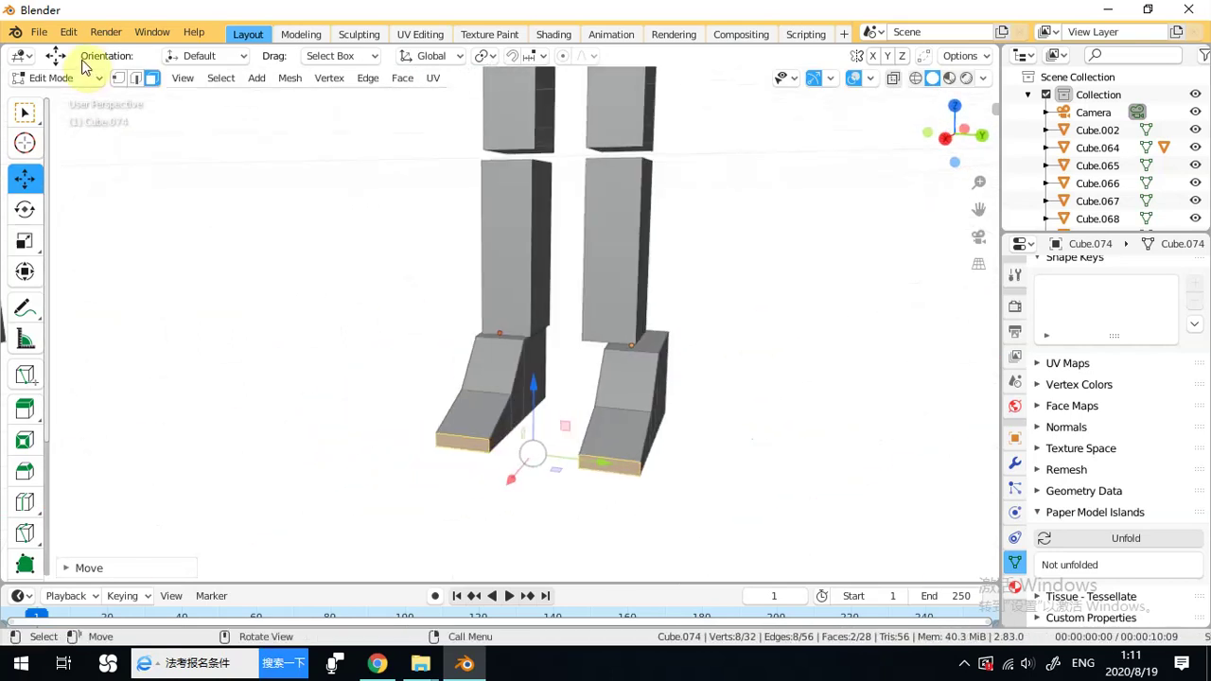
{"action": "left_click", "coordinate": [84, 79]}
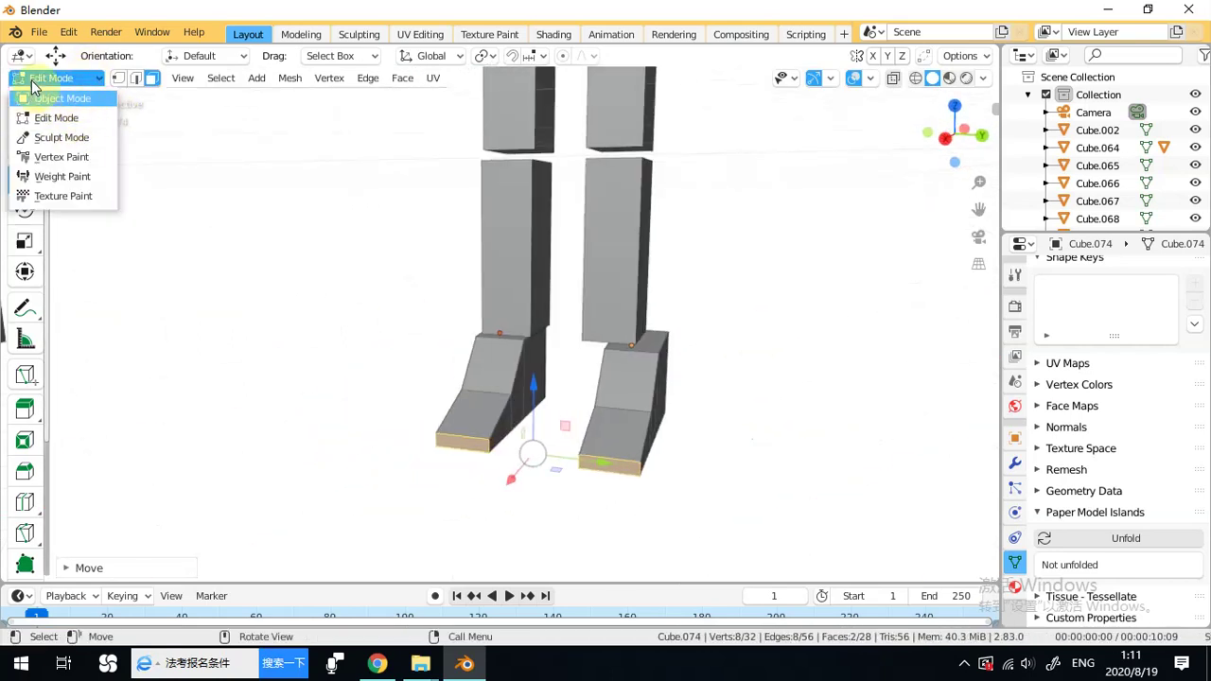
Return to Object Mode and slide foot Cube.074 about 0.027 m along X under its leg.
{"action": "left_click", "coordinate": [62, 99]}
{"action": "middle_click_drag", "start_coordinate": [271, 202], "coordinate": [448, 283]}
{"action": "left_click", "coordinate": [409, 274]}
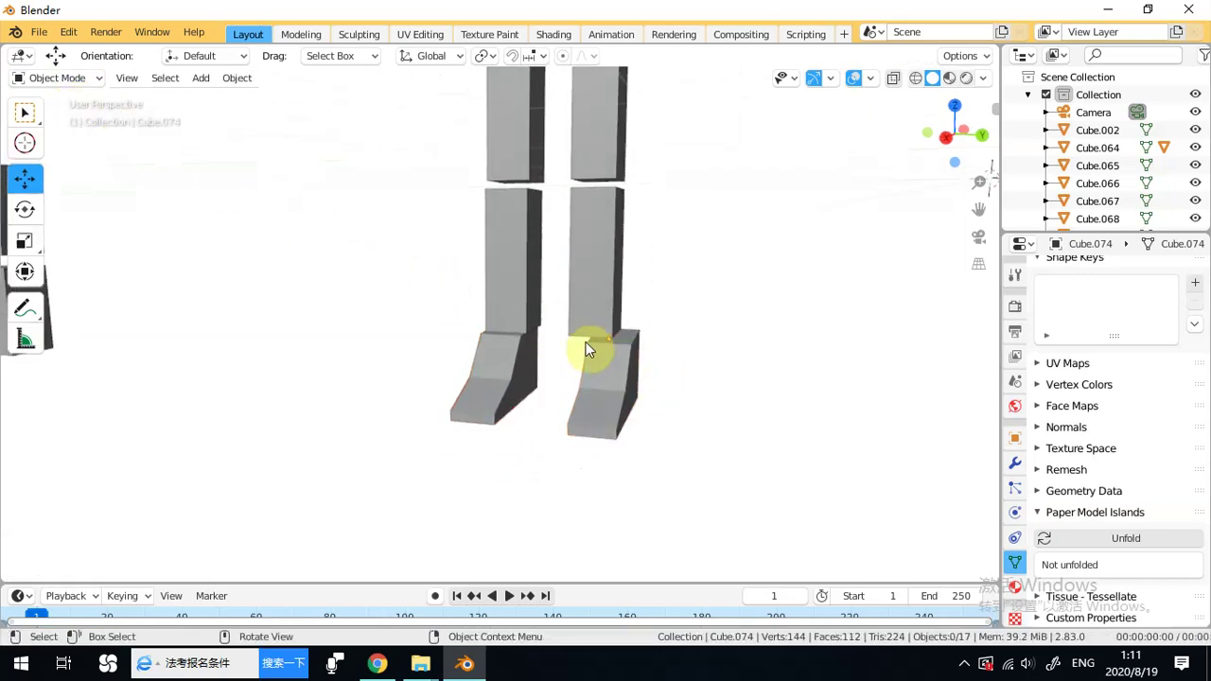
{"action": "left_click_drag", "start_coordinate": [687, 339], "coordinate": [662, 350]}
{"action": "left_click", "coordinate": [722, 325]}
{"action": "middle_click_drag", "start_coordinate": [721, 325], "coordinate": [692, 273]}
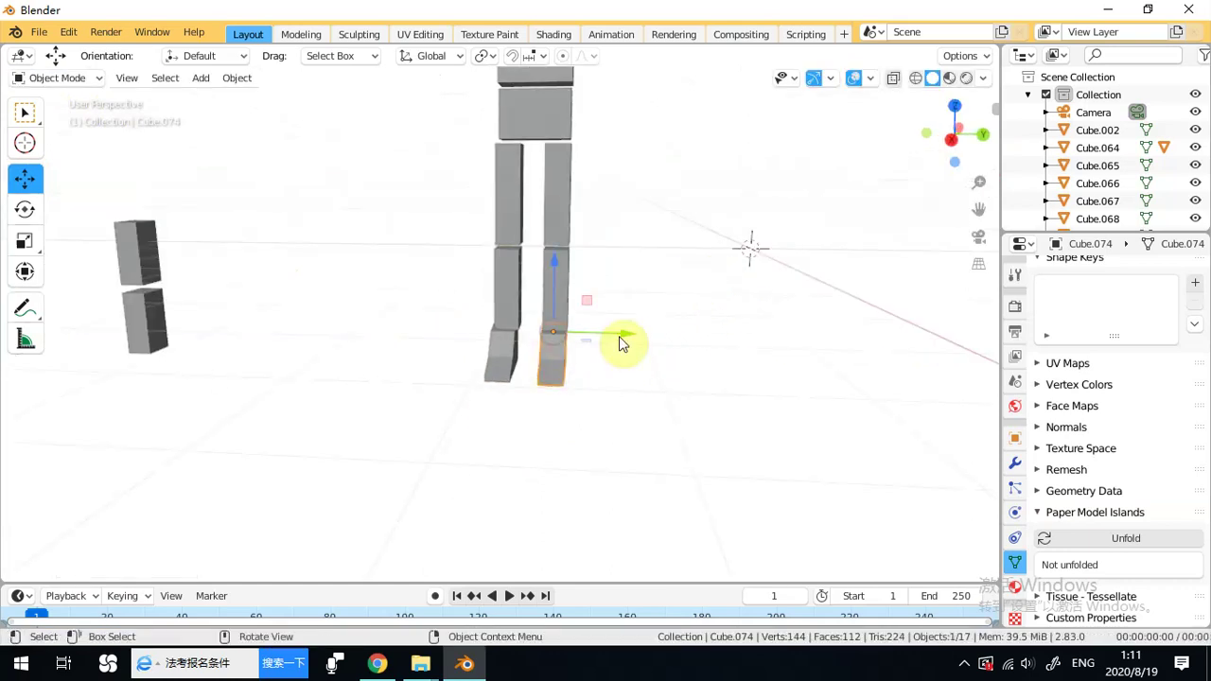
{"action": "left_click_drag", "start_coordinate": [625, 333], "coordinate": [697, 343]}
{"action": "scroll", "coordinate": [630, 343], "scroll_direction": "up", "scroll_amount": 4}
{"action": "middle_click_drag", "start_coordinate": [697, 343], "coordinate": [532, 354]}
Level arm cubes Cube.002, Cube.072, Cube.065 and Cube.073 along Z on both sides.
{"action": "left_click", "coordinate": [605, 331]}
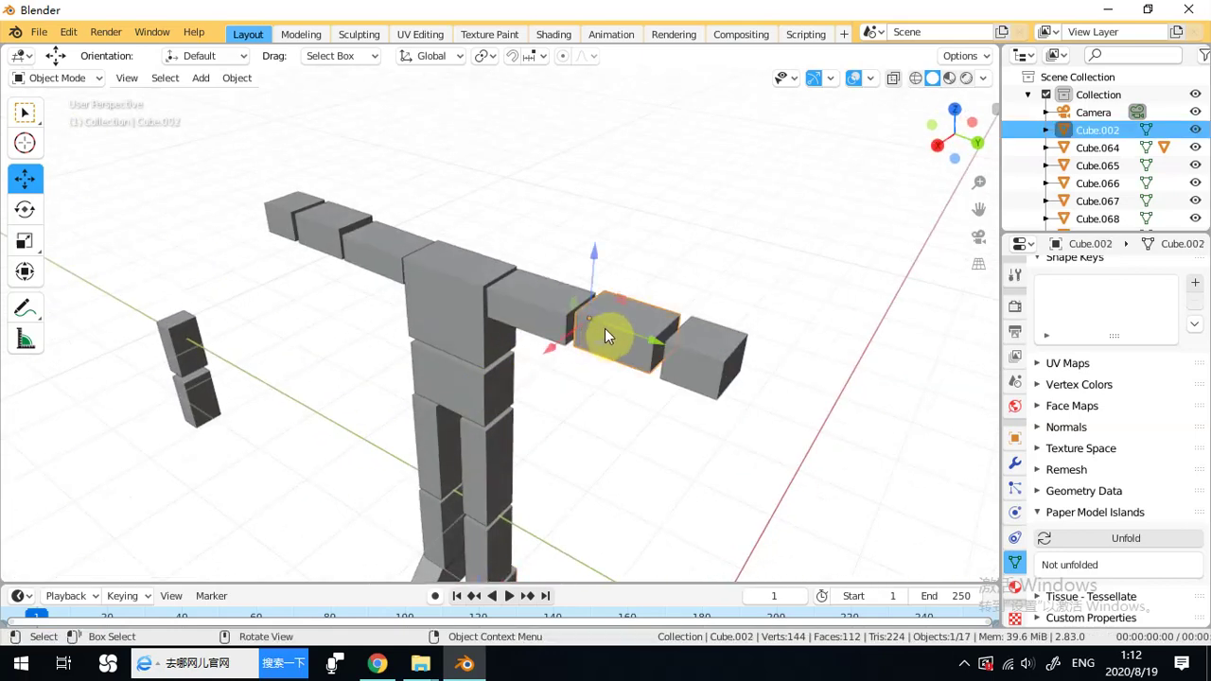
{"action": "left_click_drag", "start_coordinate": [594, 252], "coordinate": [593, 264]}
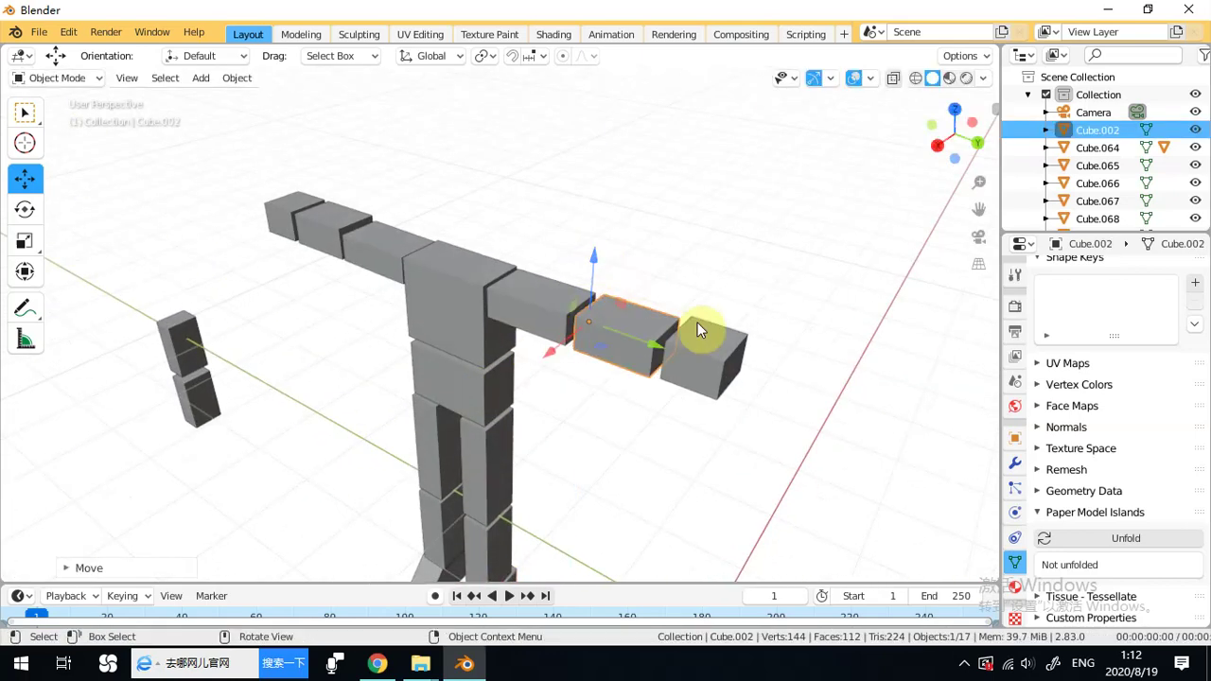
{"action": "left_click", "coordinate": [695, 321]}
{"action": "left_click_drag", "start_coordinate": [684, 294], "coordinate": [683, 290]}
{"action": "middle_click_drag", "start_coordinate": [683, 289], "coordinate": [386, 292]}
{"action": "left_click", "coordinate": [296, 294]}
{"action": "left_click_drag", "start_coordinate": [309, 251], "coordinate": [311, 257]}
{"action": "left_click", "coordinate": [224, 333]}
{"action": "key", "text": "g"}
{"action": "left_click", "coordinate": [213, 264]}
{"action": "middle_click_drag", "start_coordinate": [324, 359], "coordinate": [319, 276]}
Scale Cube.065, Cube.073 and Cube.072 thinner along Z.
{"action": "left_click", "coordinate": [318, 274]}
{"action": "left_click", "coordinate": [25, 242]}
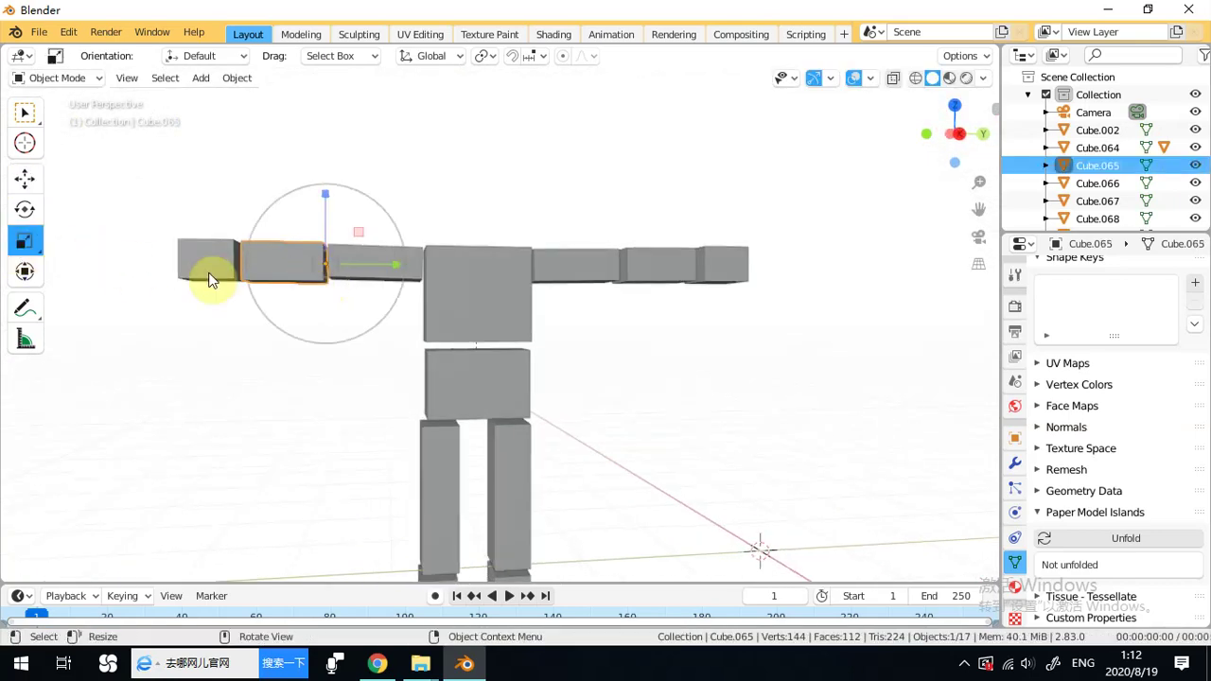
{"action": "left_click_drag", "start_coordinate": [327, 198], "coordinate": [331, 208]}
{"action": "middle_click_drag", "start_coordinate": [334, 246], "coordinate": [333, 313]}
{"action": "left_click", "coordinate": [189, 322]}
{"action": "left_click_drag", "start_coordinate": [211, 262], "coordinate": [227, 274]}
{"action": "left_click", "coordinate": [729, 262]}
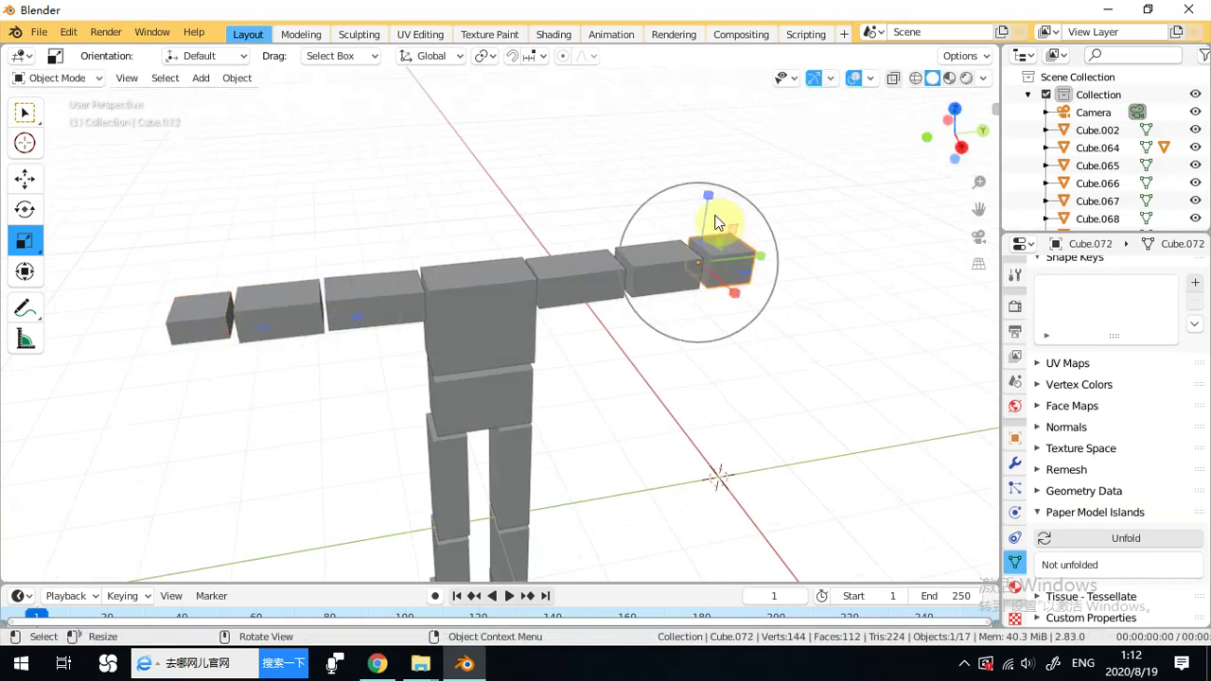
{"action": "left_click_drag", "start_coordinate": [708, 195], "coordinate": [704, 220]}
Lengthen Cube.072 along X, then stretch, shift and slightly shrink forearm Cube.002.
{"action": "middle_click_drag", "start_coordinate": [704, 220], "coordinate": [540, 284]}
{"action": "left_click_drag", "start_coordinate": [771, 288], "coordinate": [776, 284]}
{"action": "middle_click_drag", "start_coordinate": [776, 284], "coordinate": [553, 310]}
{"action": "left_click", "coordinate": [660, 277]}
{"action": "left_click_drag", "start_coordinate": [684, 267], "coordinate": [693, 273]}
{"action": "middle_click_drag", "start_coordinate": [693, 274], "coordinate": [406, 240]}
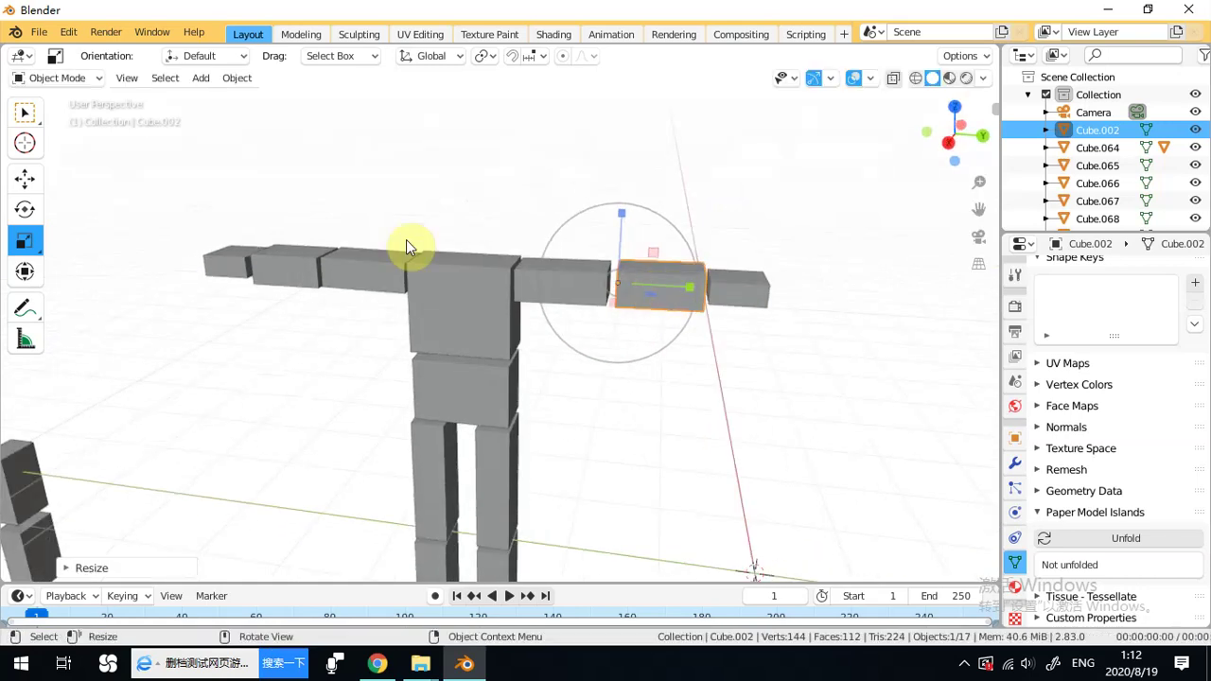
{"action": "left_click", "coordinate": [25, 177]}
{"action": "left_click_drag", "start_coordinate": [670, 290], "coordinate": [671, 285]}
{"action": "left_click", "coordinate": [25, 240]}
{"action": "left_click_drag", "start_coordinate": [615, 214], "coordinate": [617, 227]}
{"action": "middle_click_drag", "start_coordinate": [546, 269], "coordinate": [410, 299]}
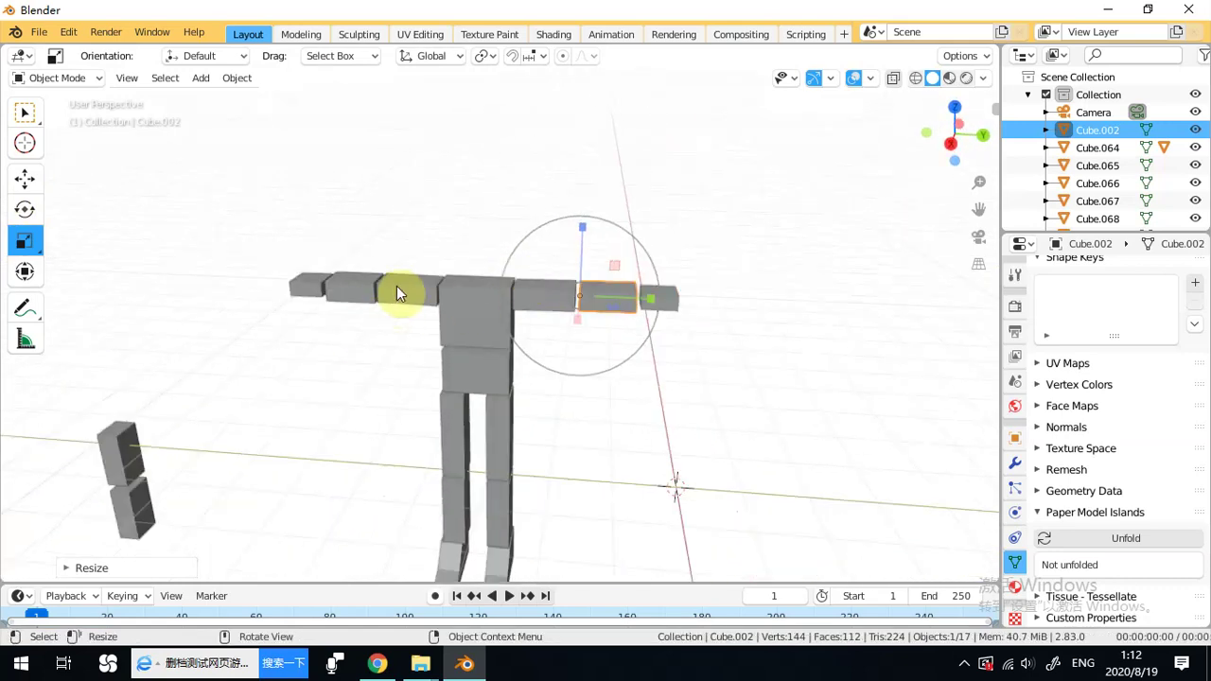
Stretch the block below the torso, Cube.064, taller along Z.
{"action": "middle_click_drag", "start_coordinate": [490, 393], "coordinate": [520, 338]}
{"action": "left_click", "coordinate": [480, 352]}
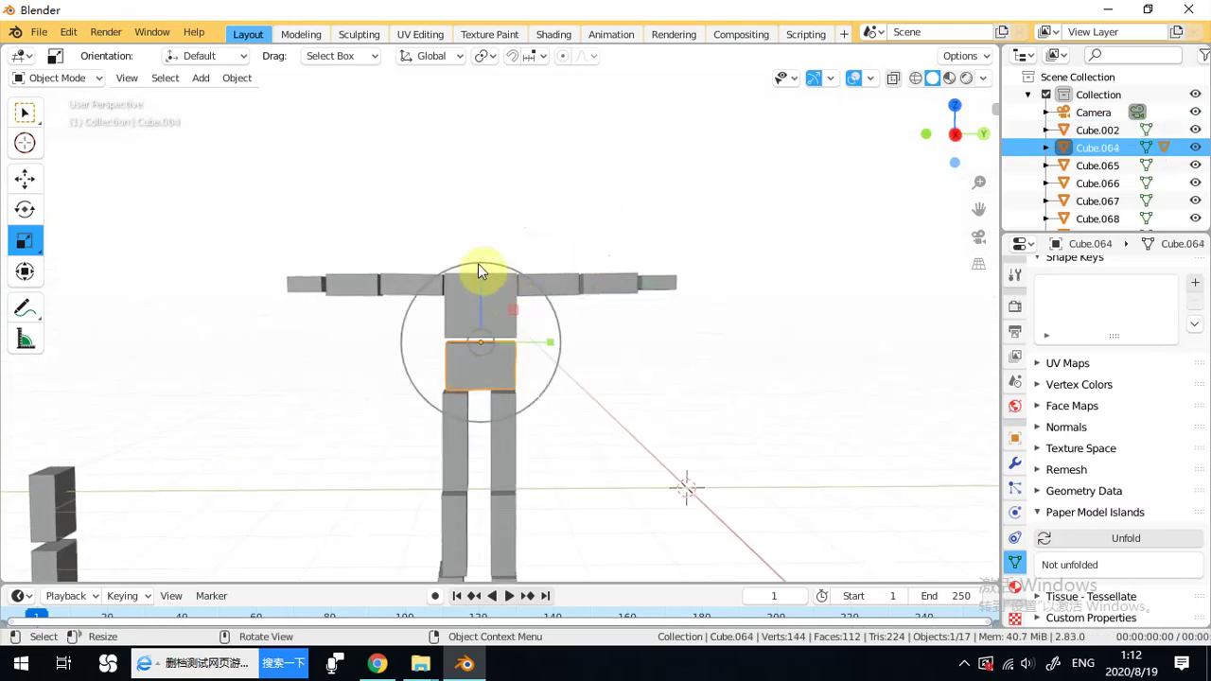
{"action": "mouse_move", "coordinate": [479, 274]}
{"action": "left_mouse_down"}
{"action": "mouse_move", "coordinate": [482, 248]}
{"action": "mouse_move", "coordinate": [477, 284]}
{"action": "left_mouse_up"}
Raise and shorten both thigh blocks, then shorten the hips block vertically.
{"action": "left_click", "coordinate": [450, 431]}
{"action": "left_click", "coordinate": [503, 433], "text": "shift"}
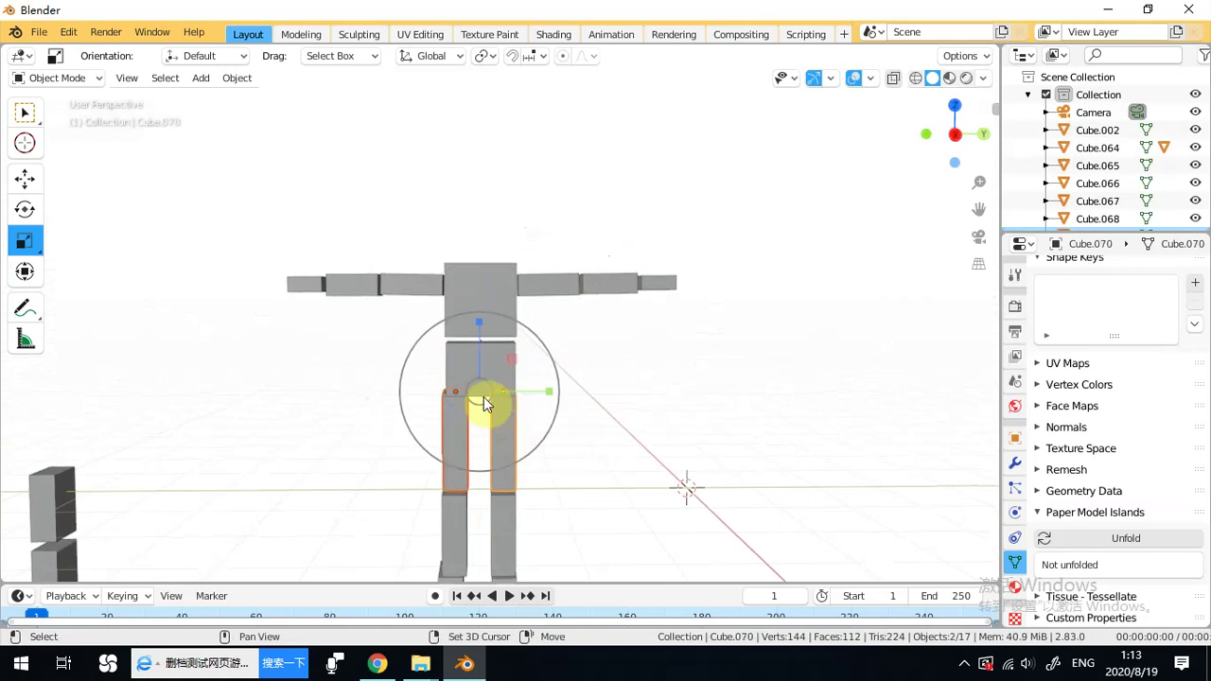
{"action": "left_click", "coordinate": [25, 178]}
{"action": "left_click_drag", "start_coordinate": [480, 324], "coordinate": [478, 332]}
{"action": "left_click", "coordinate": [24, 242]}
{"action": "left_click", "coordinate": [621, 354]}
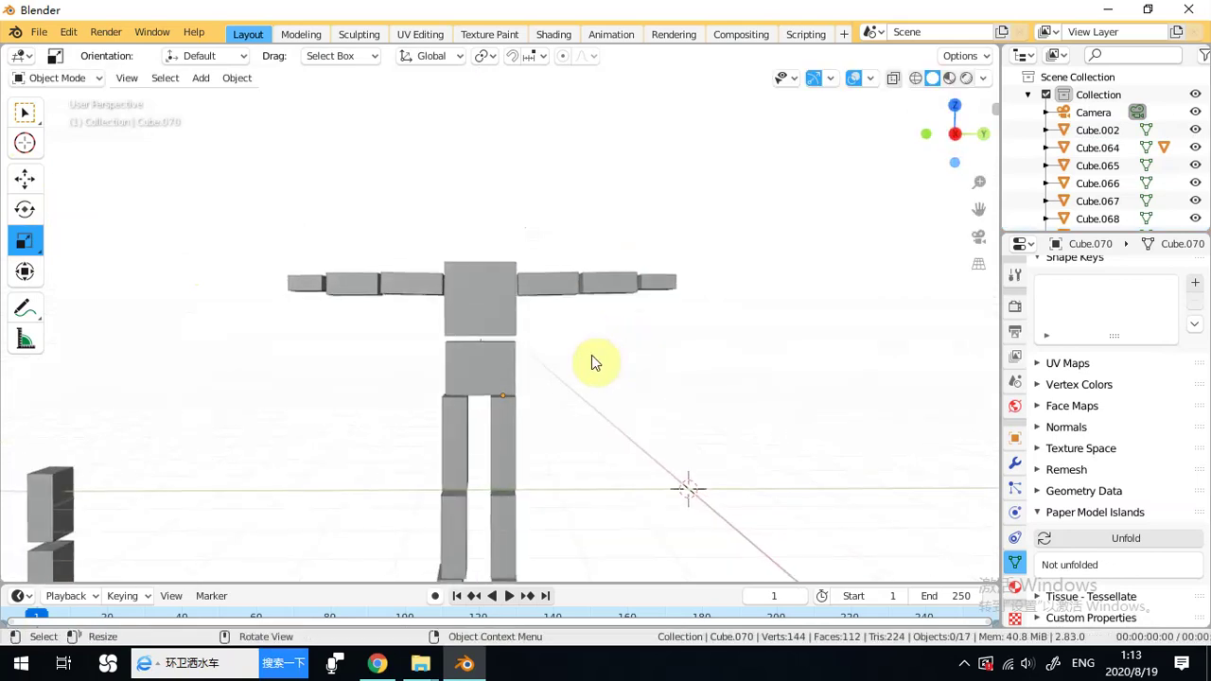
{"action": "left_click", "coordinate": [496, 359]}
{"action": "left_click_drag", "start_coordinate": [483, 271], "coordinate": [483, 270]}
{"action": "left_click", "coordinate": [478, 359]}
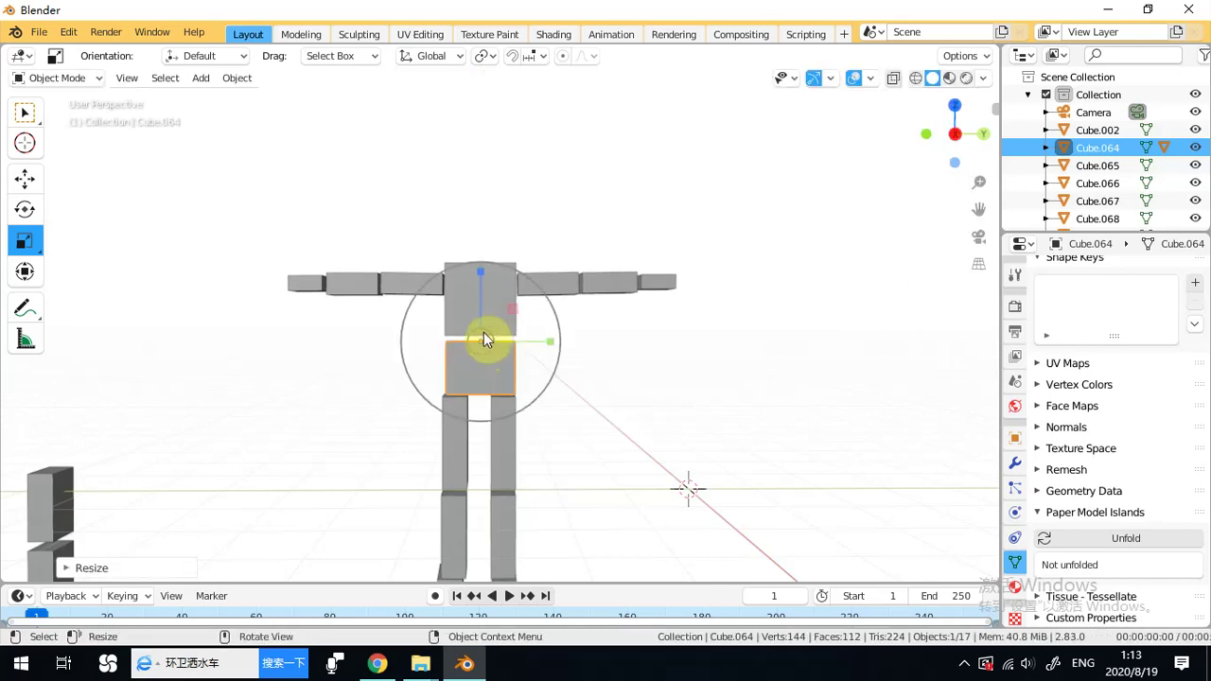
In Edit Mode, raise the top face of the hips block, then return to Object Mode.
{"action": "middle_click_drag", "start_coordinate": [519, 331], "coordinate": [521, 348]}
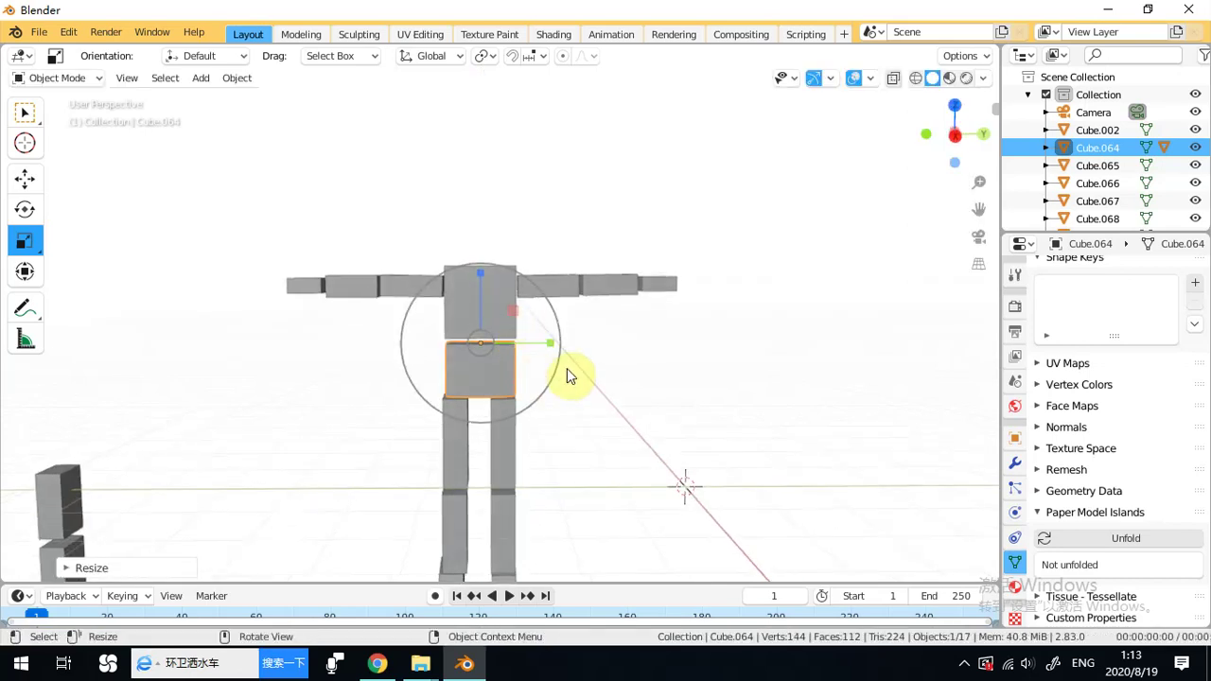
{"action": "scroll", "coordinate": [567, 376], "scroll_direction": "up", "scroll_amount": 2}
{"action": "left_click", "coordinate": [57, 77]}
{"action": "left_click", "coordinate": [76, 114]}
{"action": "left_click", "coordinate": [150, 80]}
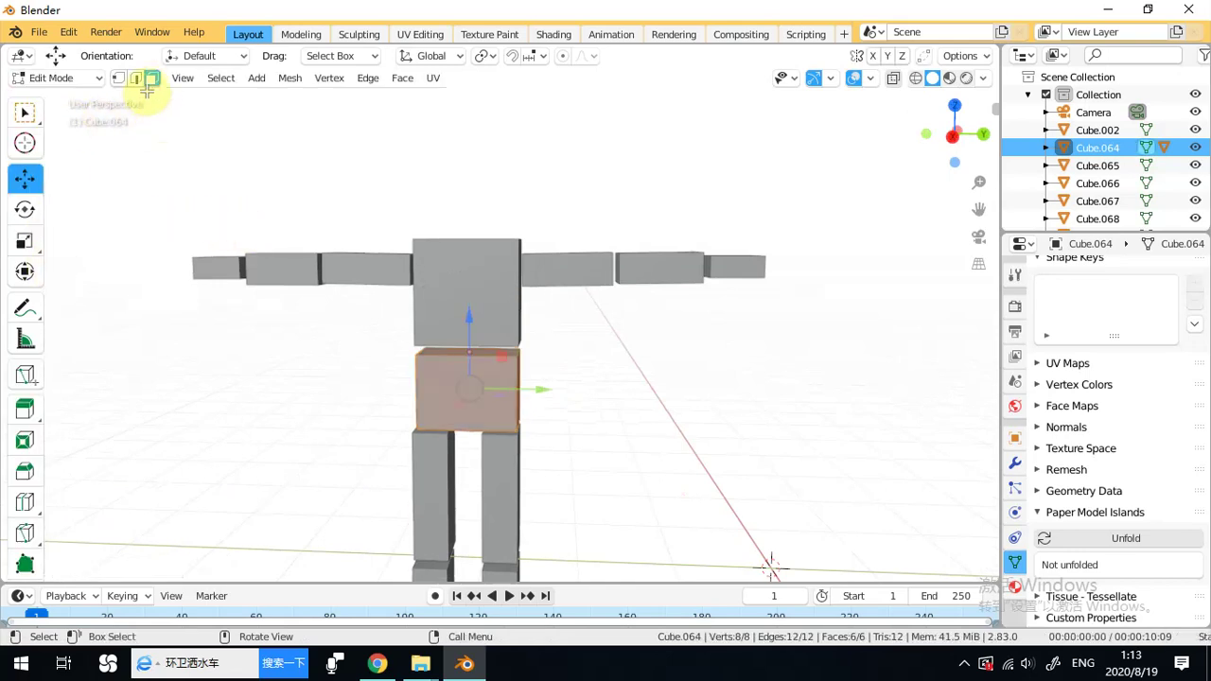
{"action": "left_click", "coordinate": [486, 351]}
{"action": "left_click_drag", "start_coordinate": [470, 282], "coordinate": [470, 277]}
{"action": "left_click", "coordinate": [56, 78]}
{"action": "left_click", "coordinate": [47, 95]}
{"action": "scroll", "coordinate": [356, 326], "scroll_direction": "down", "scroll_amount": 3}
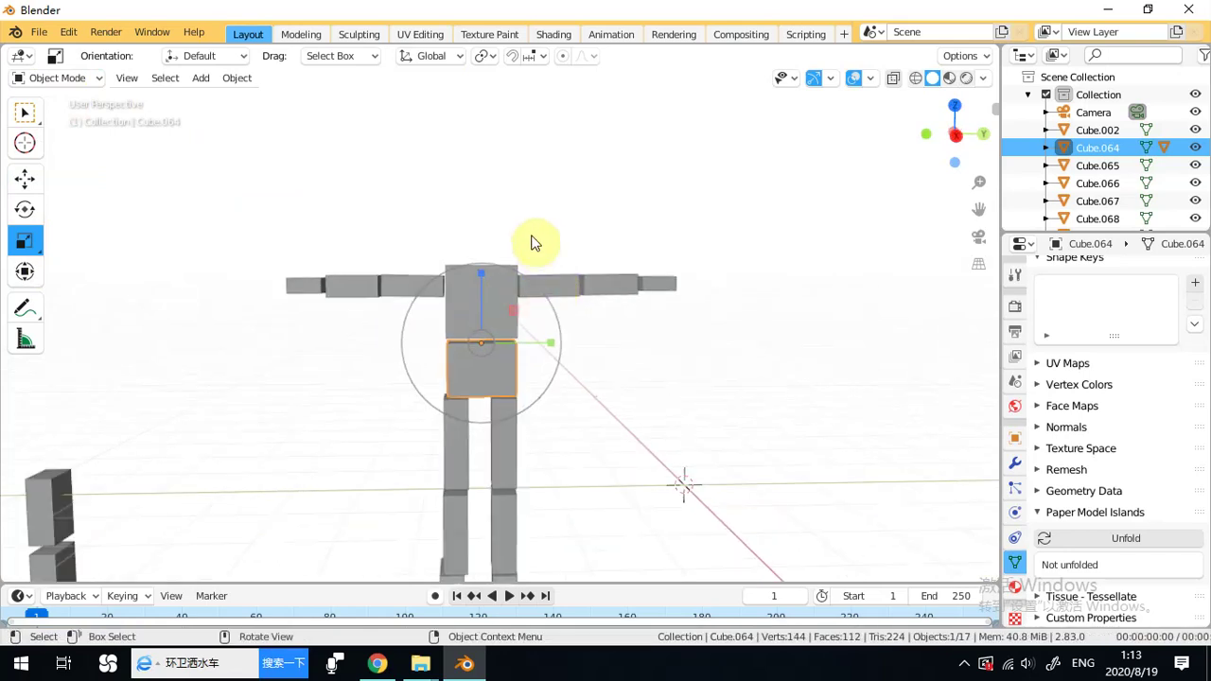
Raise all six arm parts on both sides slightly.
{"action": "left_click", "coordinate": [543, 268]}
{"action": "left_click_drag", "start_coordinate": [688, 323], "coordinate": [539, 275]}
{"action": "left_click_drag", "start_coordinate": [419, 315], "coordinate": [280, 269], "text": "shift"}
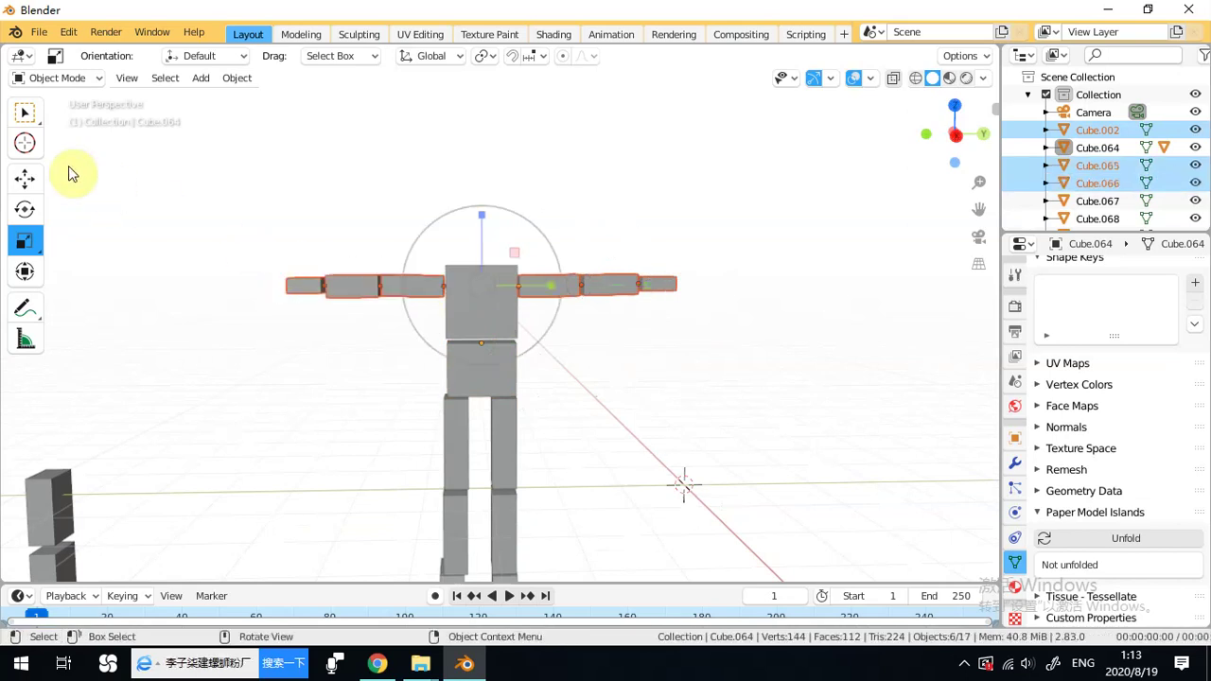
{"action": "left_click", "coordinate": [24, 178]}
{"action": "left_click_drag", "start_coordinate": [474, 218], "coordinate": [481, 206]}
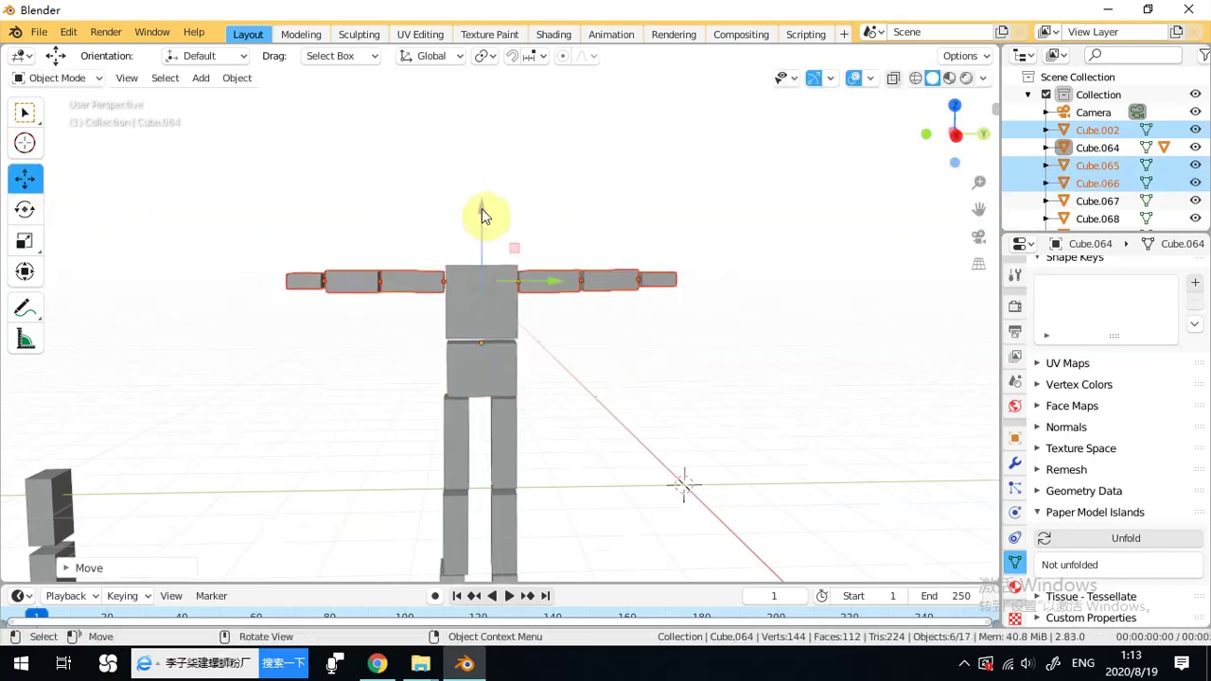
{"action": "left_click", "coordinate": [257, 351]}
Switch to camera view to line the block figure up with the reference figure.
{"action": "scroll", "coordinate": [152, 444], "scroll_direction": "down", "scroll_amount": 2}
{"action": "left_click", "coordinate": [137, 462]}
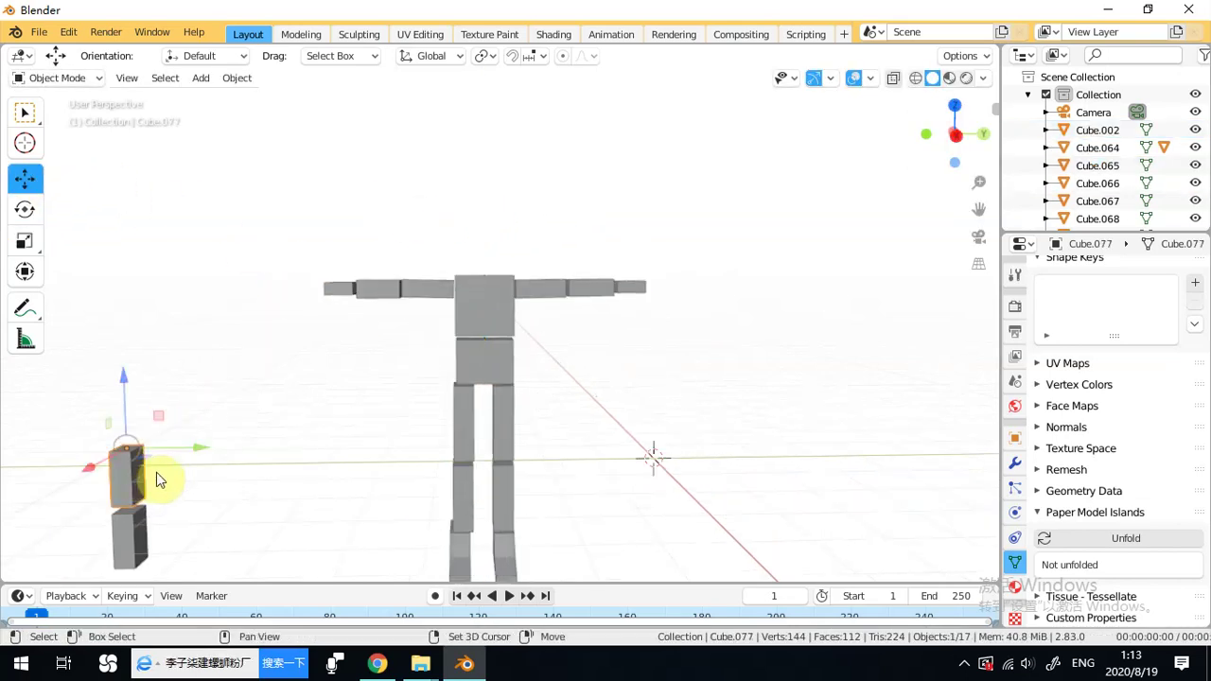
{"action": "middle_click_drag", "start_coordinate": [156, 478], "coordinate": [207, 421]}
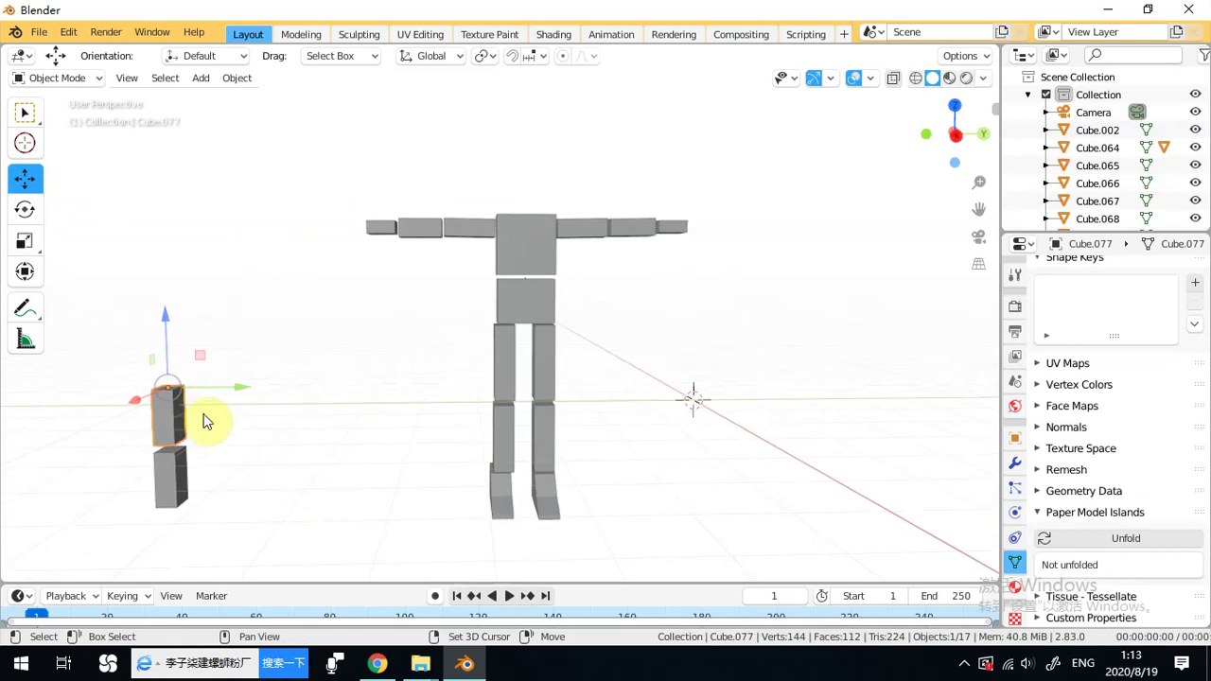
{"action": "left_click", "coordinate": [979, 238]}
{"action": "middle_click_drag", "start_coordinate": [552, 342], "coordinate": [719, 364]}
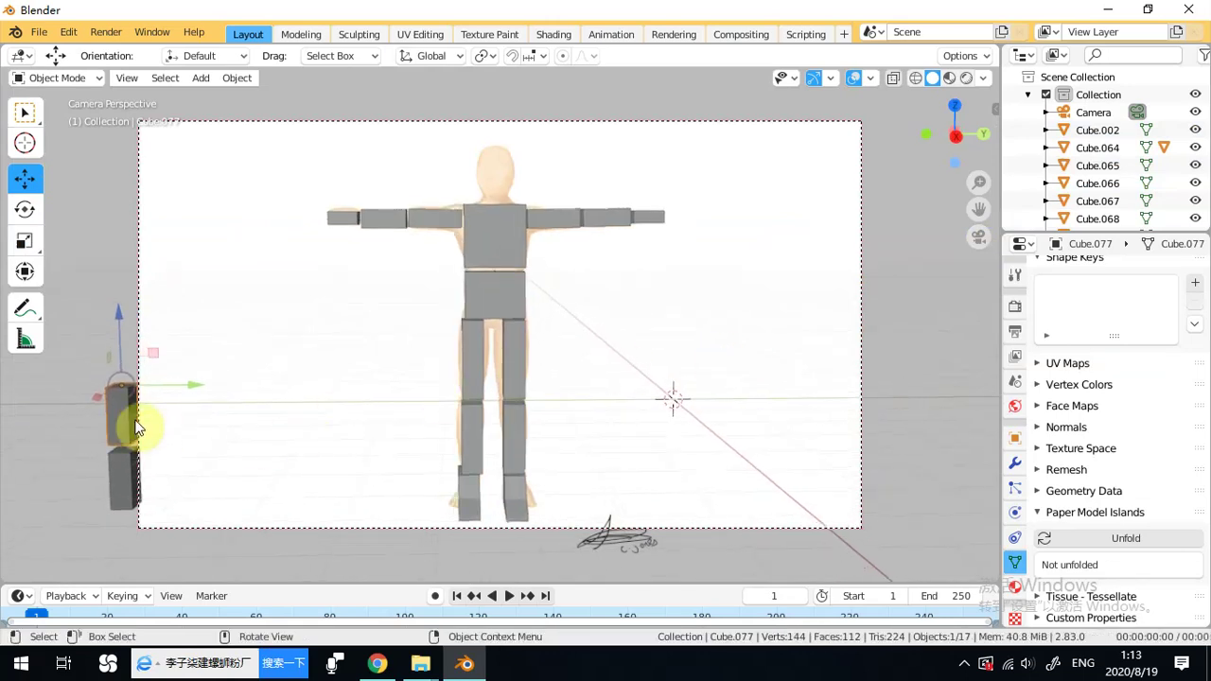
Try moving the two spare blocks together with the camera, then undo and cancel it.
{"action": "key", "text": "b"}
{"action": "left_click_drag", "start_coordinate": [145, 437], "coordinate": [73, 541]}
{"action": "key", "text": "g"}
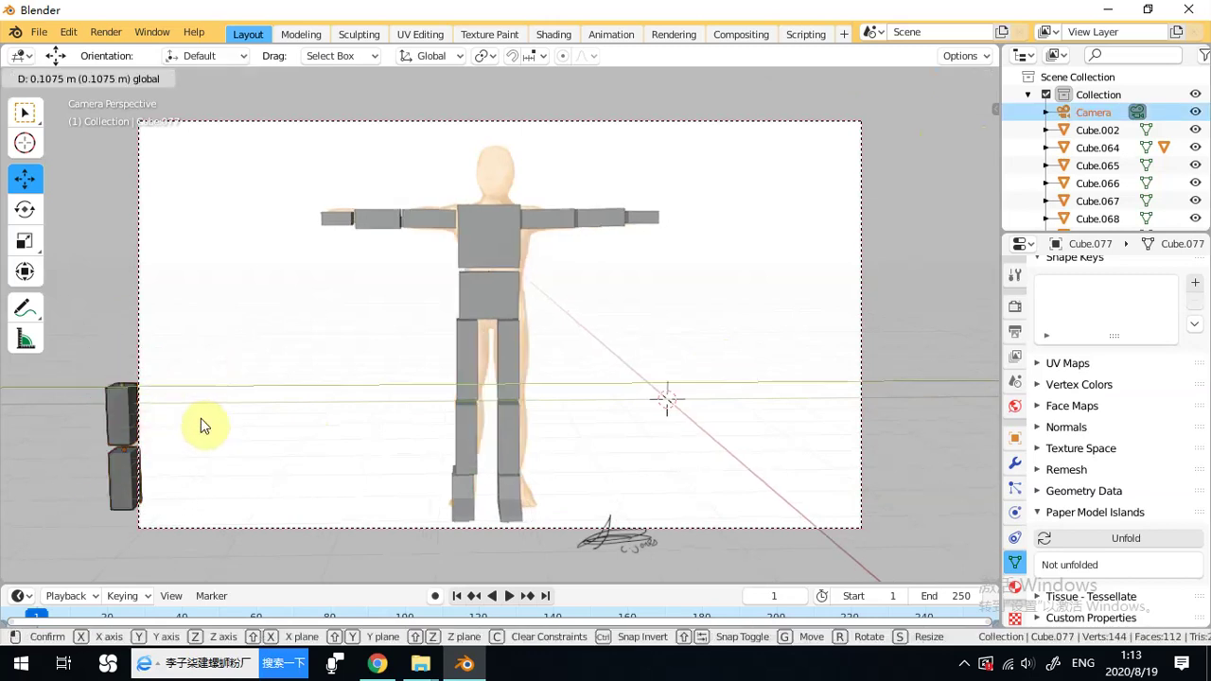
{"action": "left_click", "coordinate": [430, 405]}
{"action": "key", "text": "ctrl+z"}
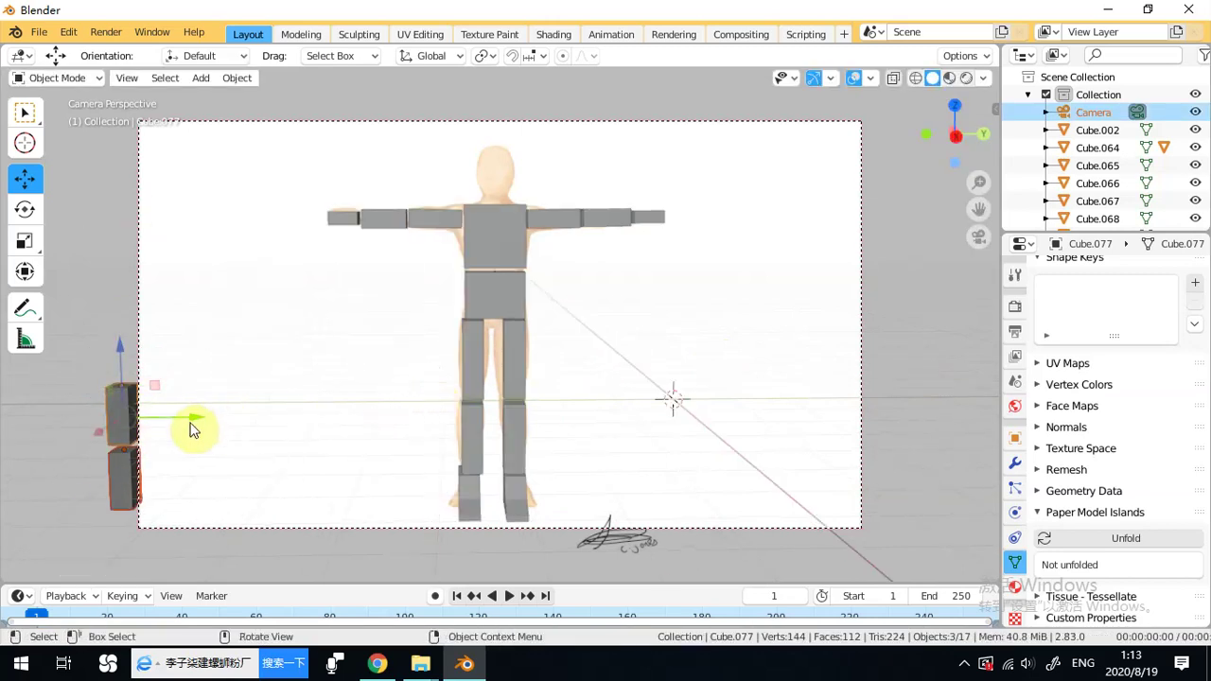
{"action": "left_click", "coordinate": [211, 381]}
{"action": "left_click_drag", "start_coordinate": [237, 338], "coordinate": [141, 472]}
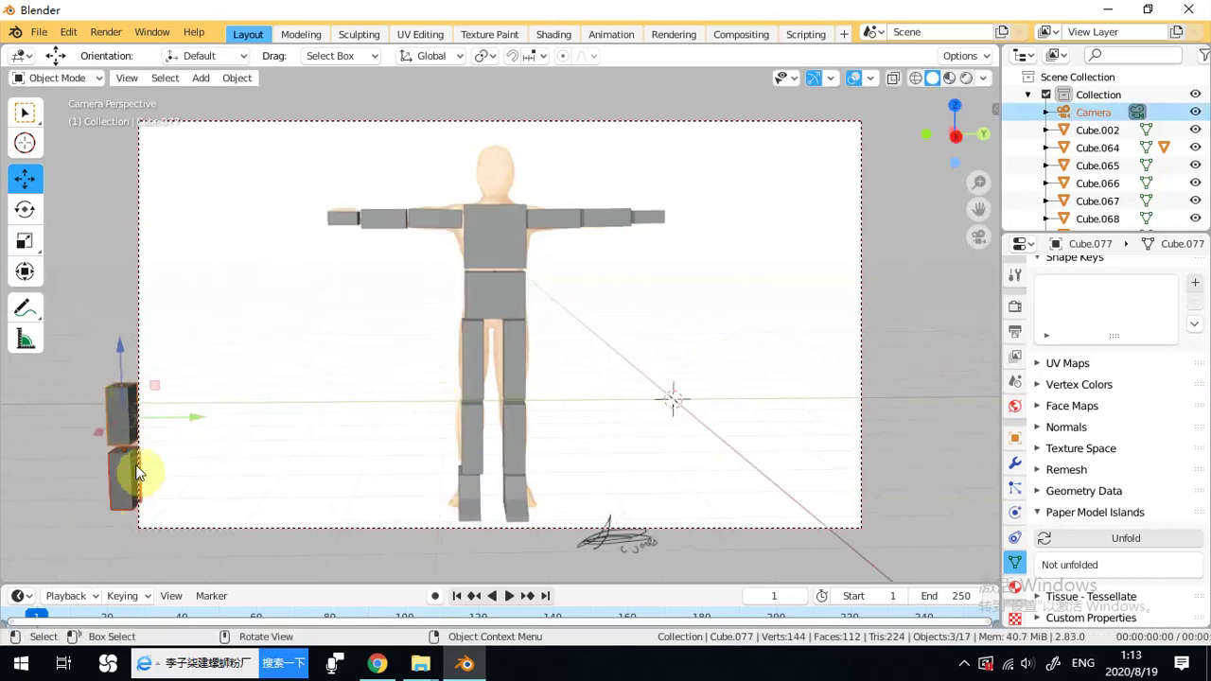
{"action": "key", "text": "g"}
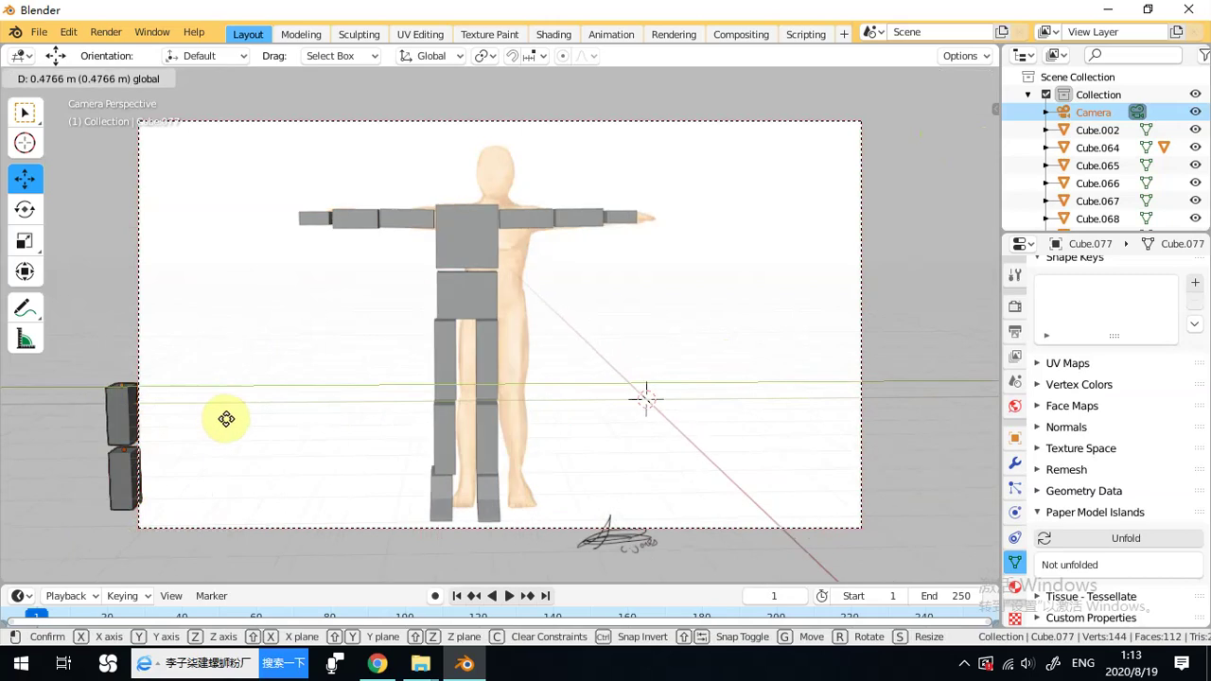
{"action": "right_click", "coordinate": [226, 419]}
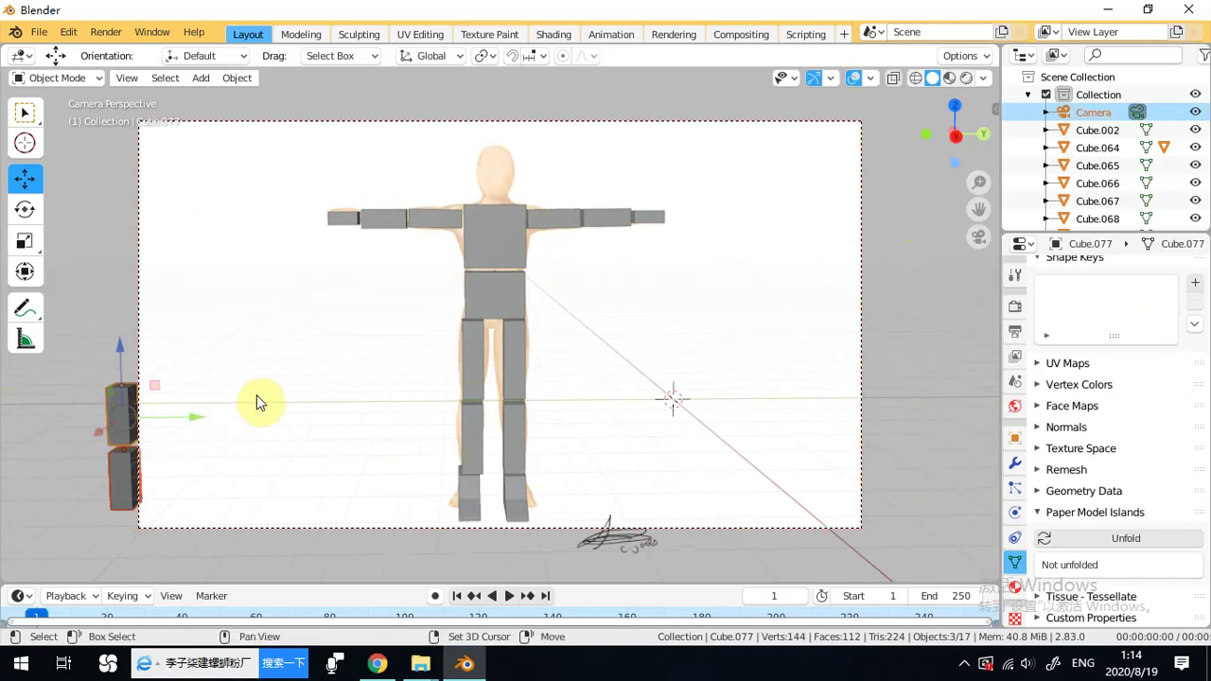
{"action": "middle_click_drag", "start_coordinate": [257, 400], "coordinate": [319, 403], "text": "shift"}
{"action": "left_click", "coordinate": [317, 402]}
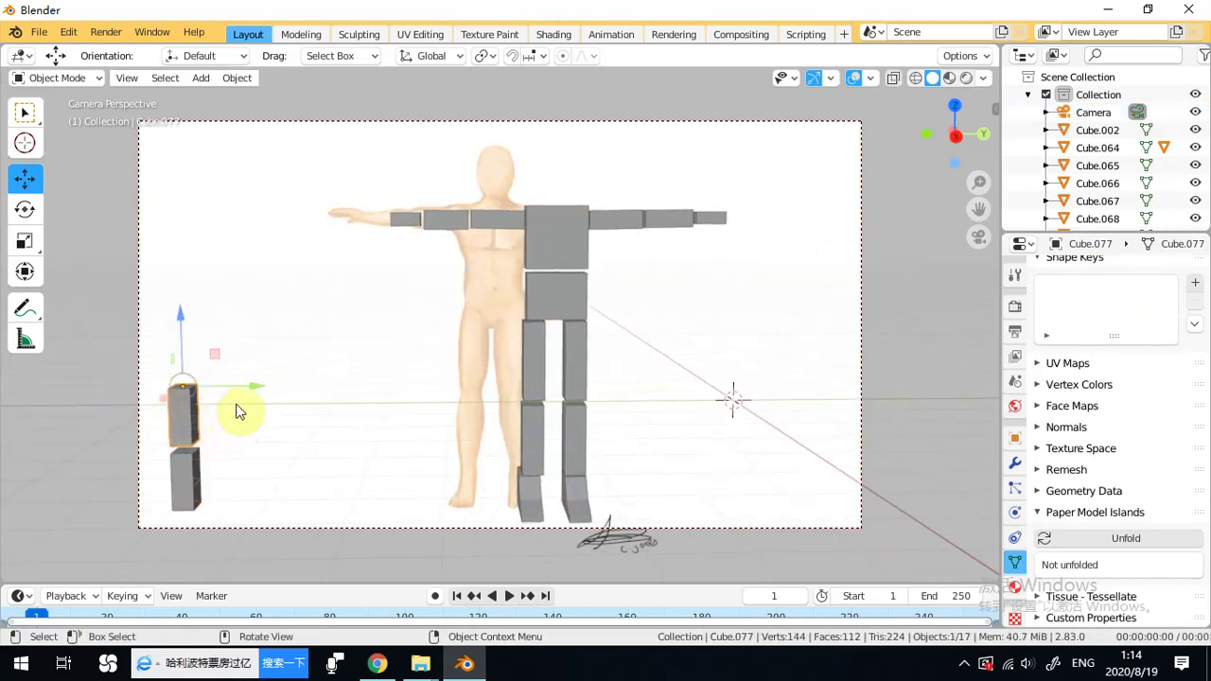
Move Cube.077 along X and slide the lower spare block Cube.076 beneath it.
{"action": "key", "text": "g"}
{"action": "key", "text": "x"}
{"action": "left_click", "coordinate": [341, 397]}
{"action": "left_click", "coordinate": [189, 477]}
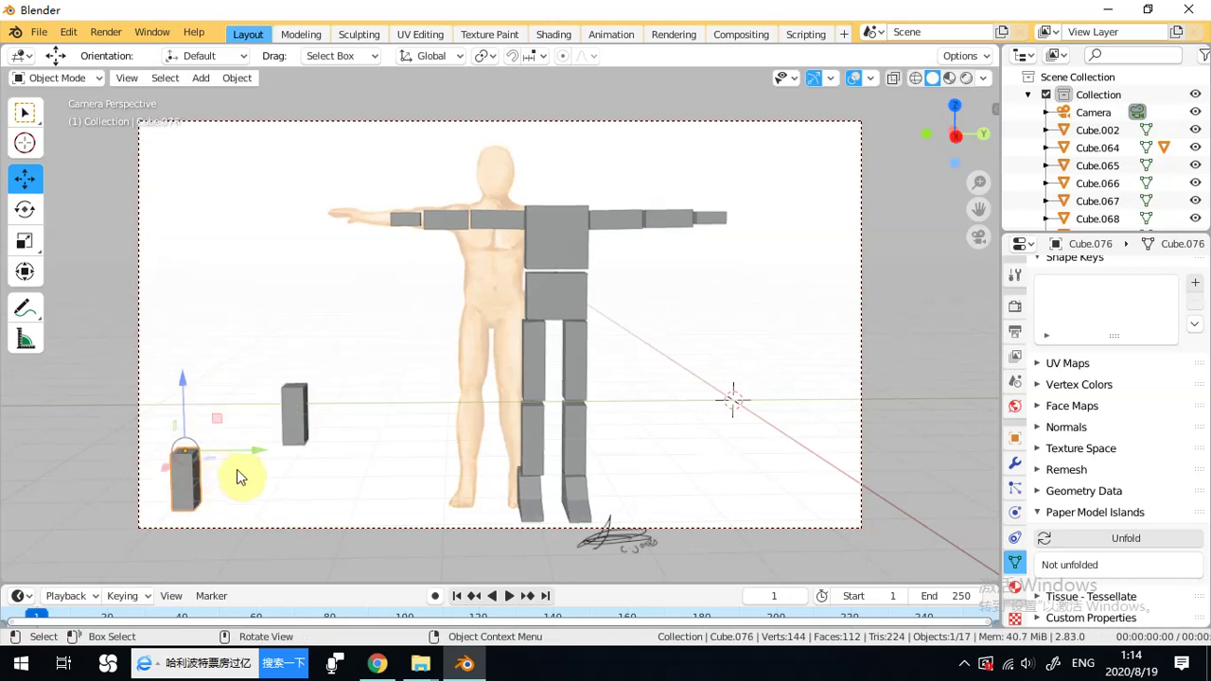
{"action": "left_click_drag", "start_coordinate": [258, 452], "coordinate": [378, 453]}
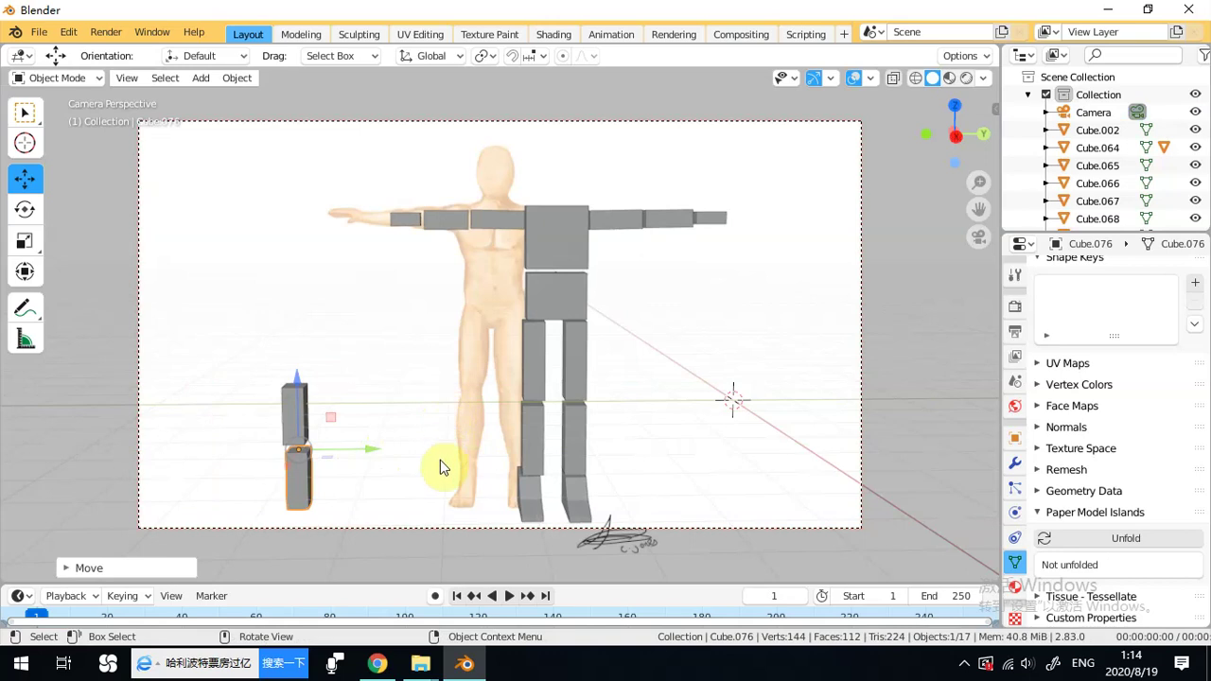
{"action": "mouse_move", "coordinate": [370, 444]}
{"action": "left_mouse_down"}
{"action": "mouse_move", "coordinate": [322, 445]}
{"action": "mouse_move", "coordinate": [359, 445]}
{"action": "left_mouse_up"}
{"action": "middle_click_drag", "start_coordinate": [541, 431], "coordinate": [496, 430], "text": "shift"}
{"action": "left_click_drag", "start_coordinate": [304, 448], "coordinate": [415, 445]}
Lift Cube.076 to shoulder height and centre it on top of the torso.
{"action": "middle_click_drag", "start_coordinate": [562, 373], "coordinate": [601, 381], "text": "shift"}
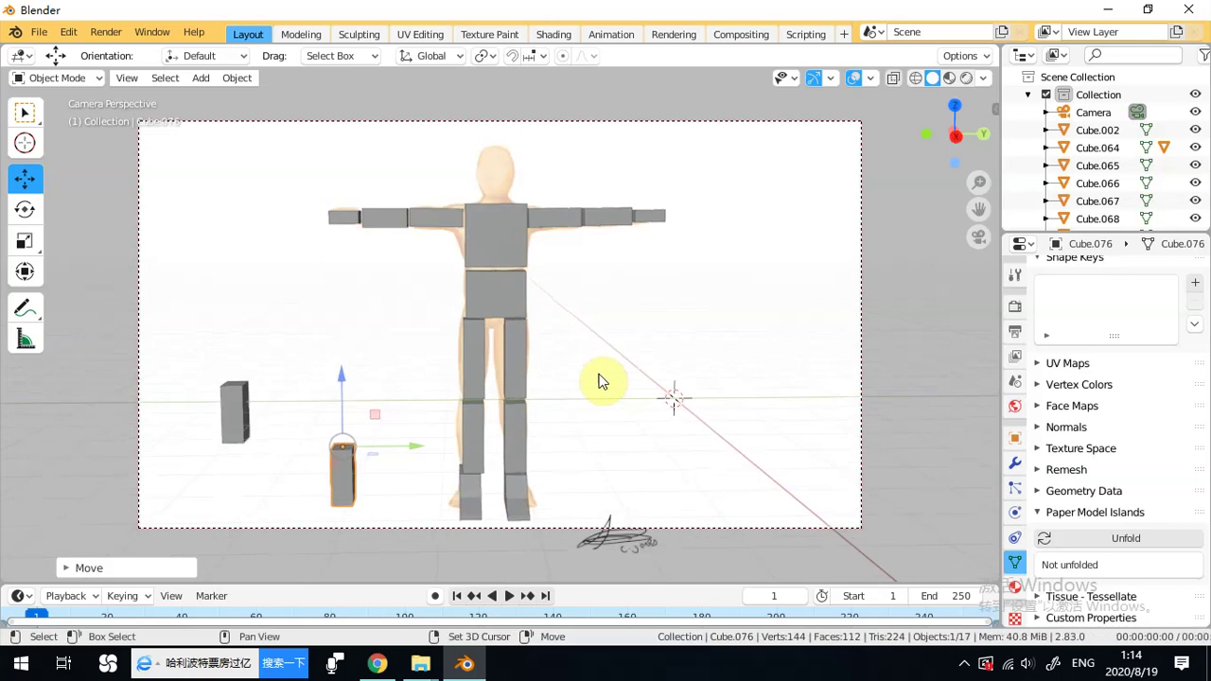
{"action": "left_click_drag", "start_coordinate": [338, 391], "coordinate": [431, 96]}
{"action": "left_click_drag", "start_coordinate": [368, 157], "coordinate": [560, 157]}
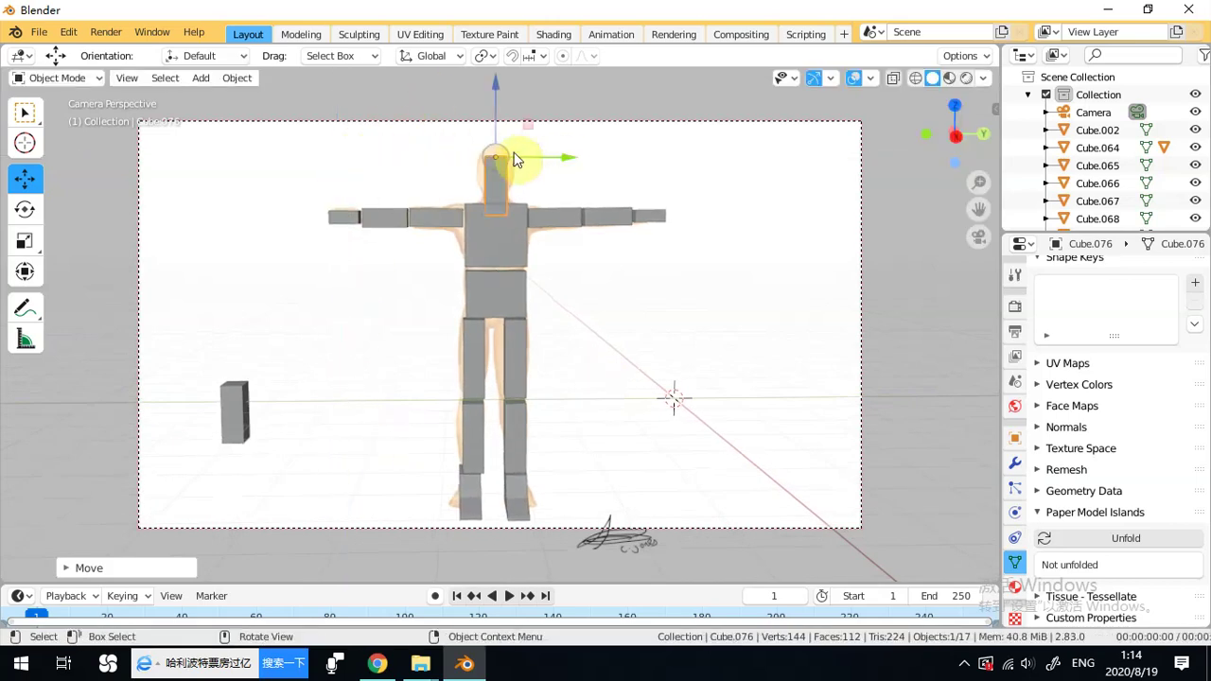
Shorten Cube.076 into a neck on the torso and raise Cube.077 above it as the head.
{"action": "left_click", "coordinate": [25, 242]}
{"action": "left_click_drag", "start_coordinate": [495, 84], "coordinate": [497, 109]}
{"action": "left_click", "coordinate": [25, 177]}
{"action": "left_click", "coordinate": [248, 403]}
{"action": "left_click_drag", "start_coordinate": [236, 317], "coordinate": [284, 580]}
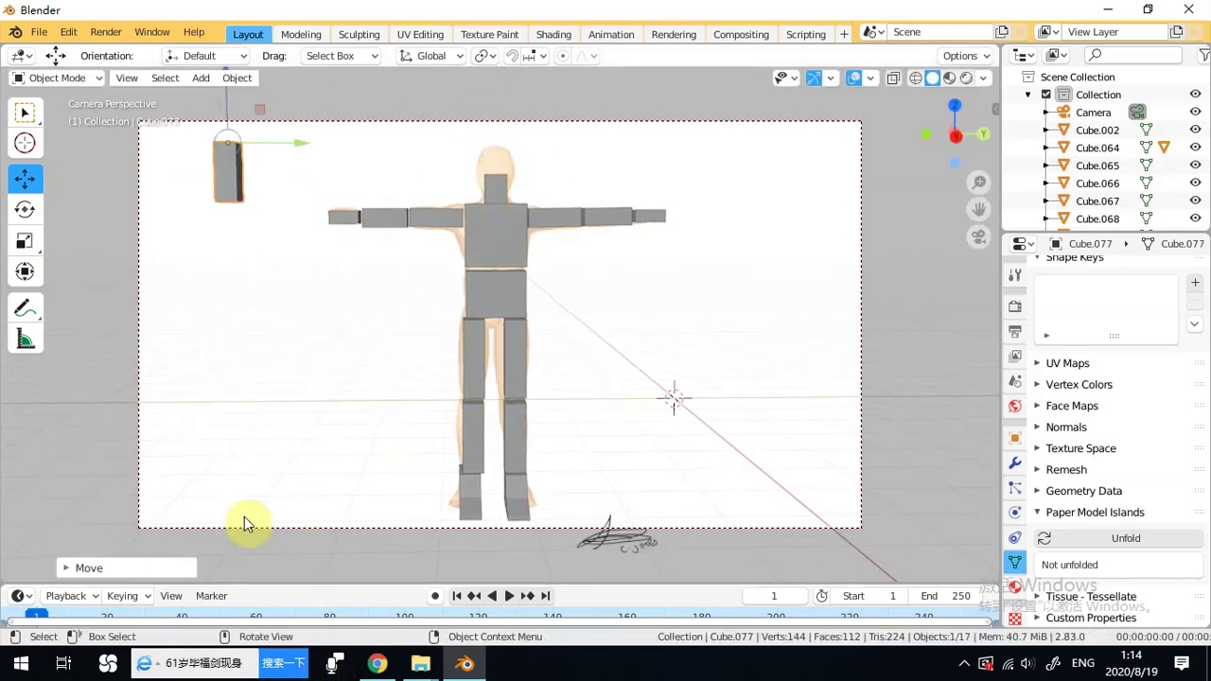
{"action": "left_click_drag", "start_coordinate": [299, 144], "coordinate": [563, 159]}
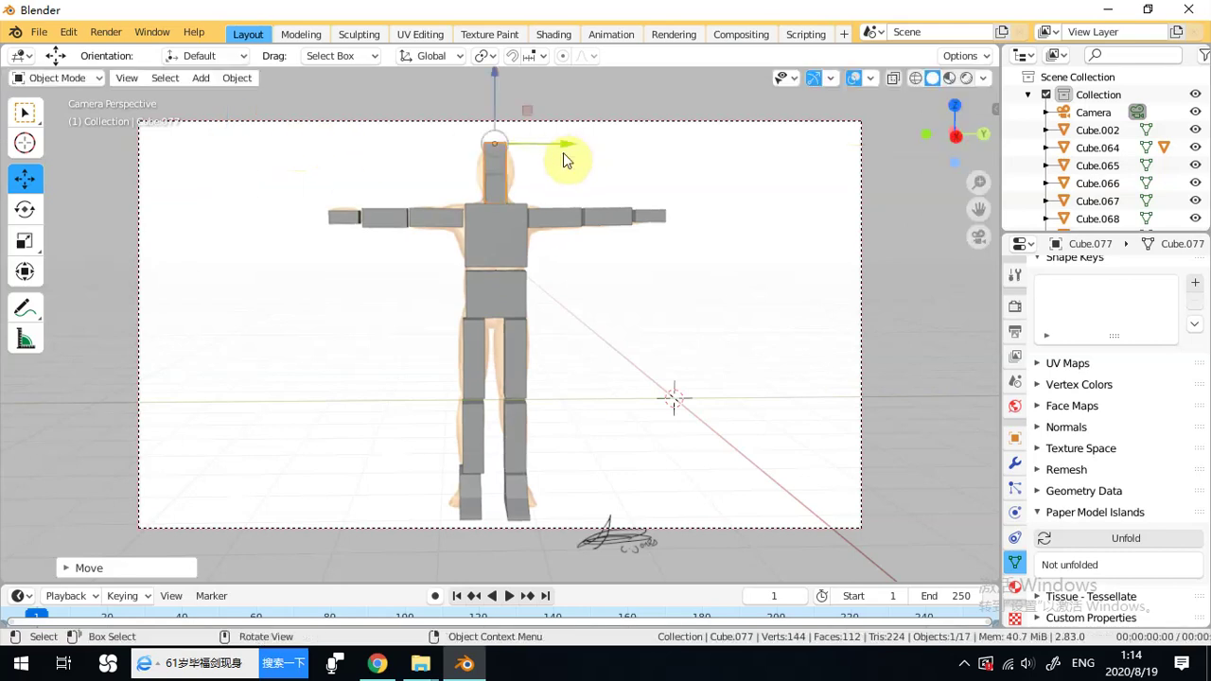
Turn on X-Ray, rescale the head block shorter and wider, and leave camera view.
{"action": "left_click", "coordinate": [24, 244]}
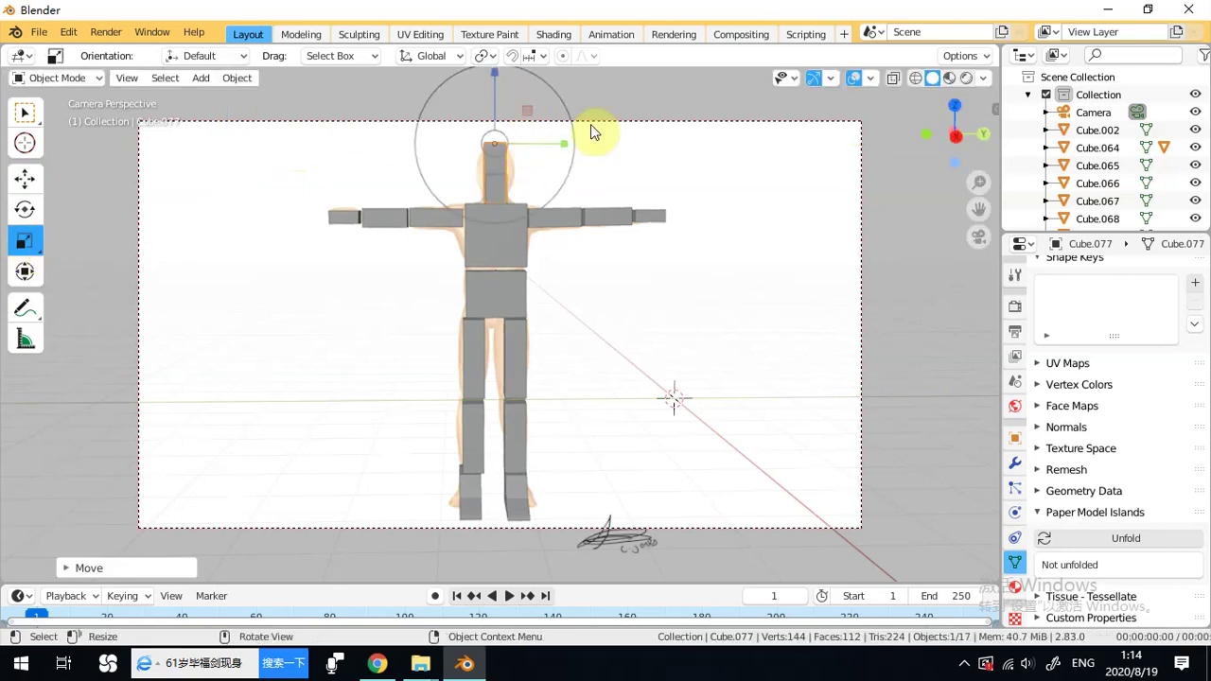
{"action": "left_click", "coordinate": [894, 78]}
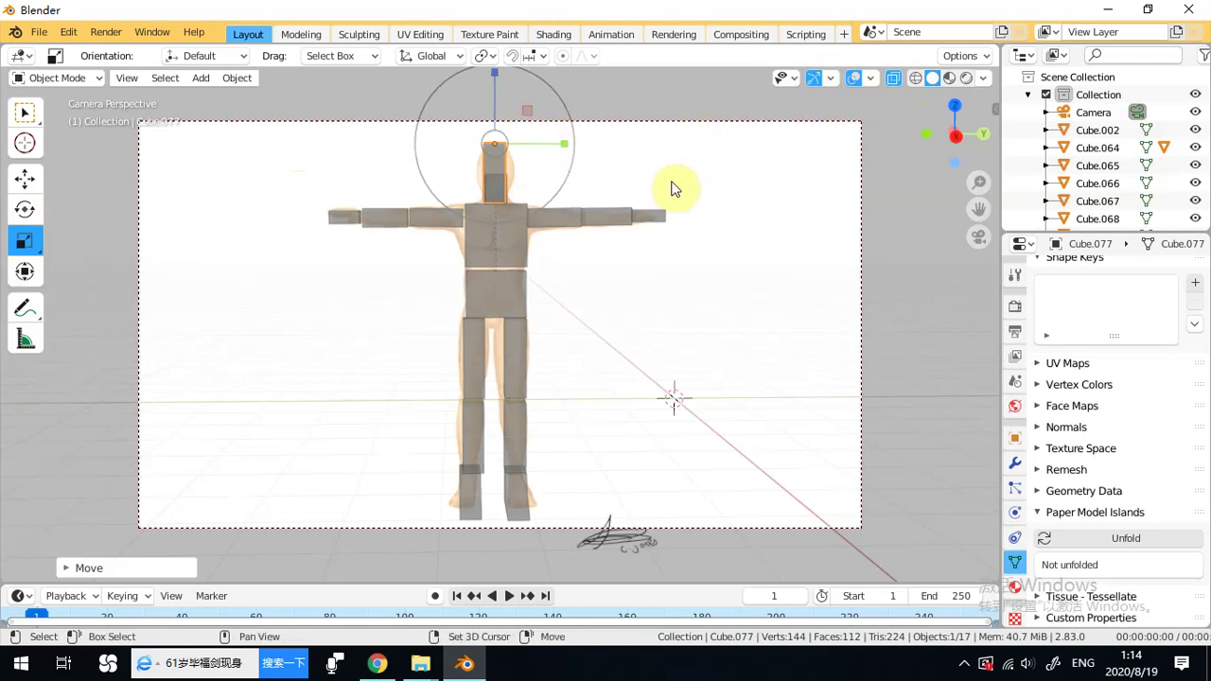
{"action": "left_click_drag", "start_coordinate": [493, 79], "coordinate": [497, 83]}
{"action": "left_click_drag", "start_coordinate": [553, 145], "coordinate": [586, 144]}
{"action": "left_click_drag", "start_coordinate": [494, 80], "coordinate": [499, 87]}
{"action": "middle_click_drag", "start_coordinate": [804, 176], "coordinate": [533, 337]}
{"action": "left_click", "coordinate": [979, 237]}
Turn off X-Ray and widen the head block Cube.077 along X.
{"action": "key", "text": "alt+z"}
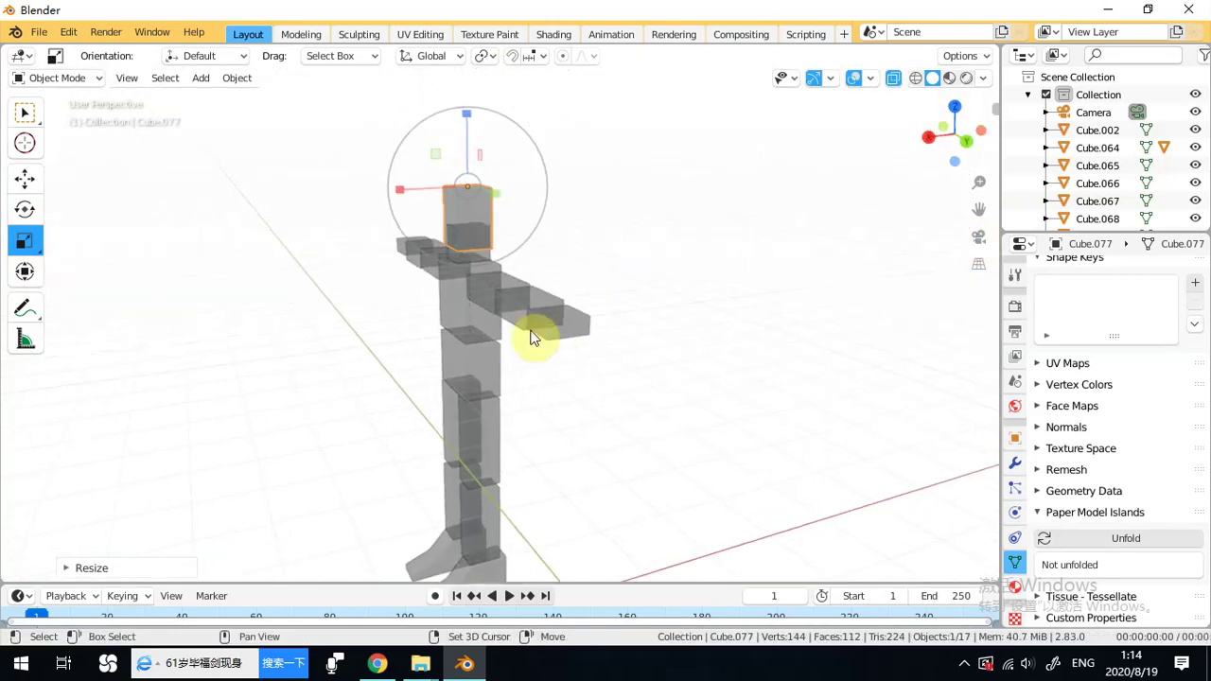
{"action": "left_click", "coordinate": [890, 85]}
{"action": "left_click_drag", "start_coordinate": [402, 190], "coordinate": [378, 195]}
{"action": "middle_click_drag", "start_coordinate": [378, 195], "coordinate": [519, 235]}
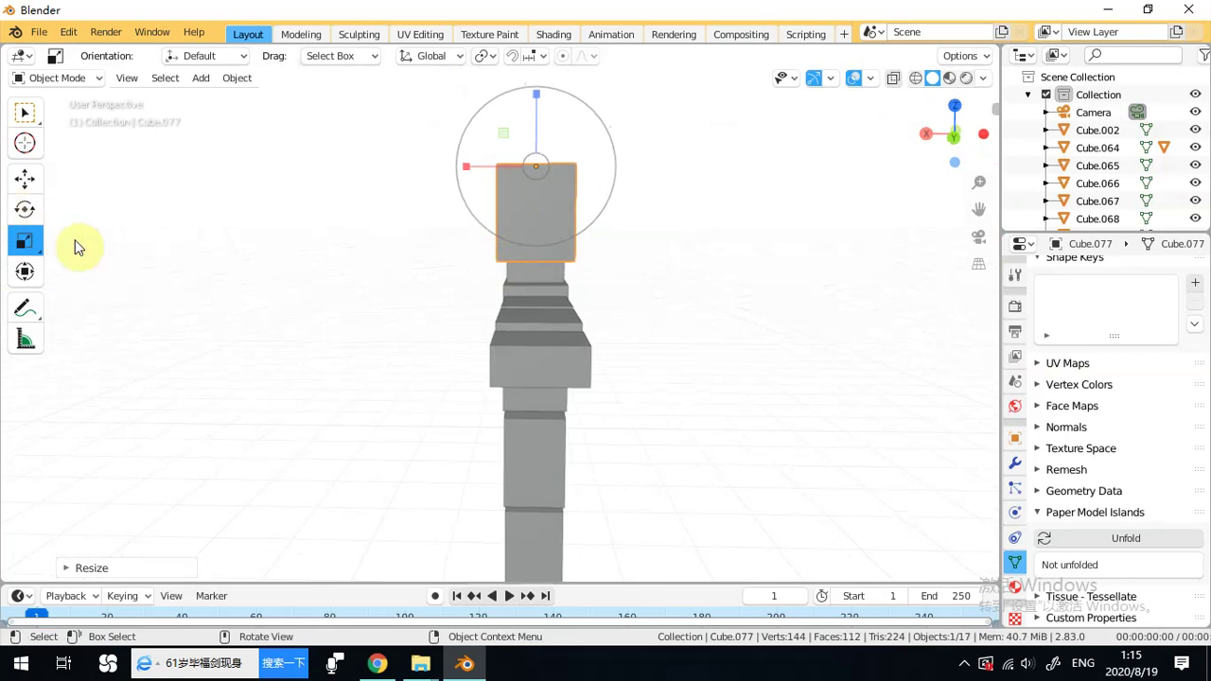
Move the head block Cube.077 slightly sideways.
{"action": "middle_click_drag", "start_coordinate": [79, 248], "coordinate": [173, 256]}
{"action": "left_click", "coordinate": [26, 188]}
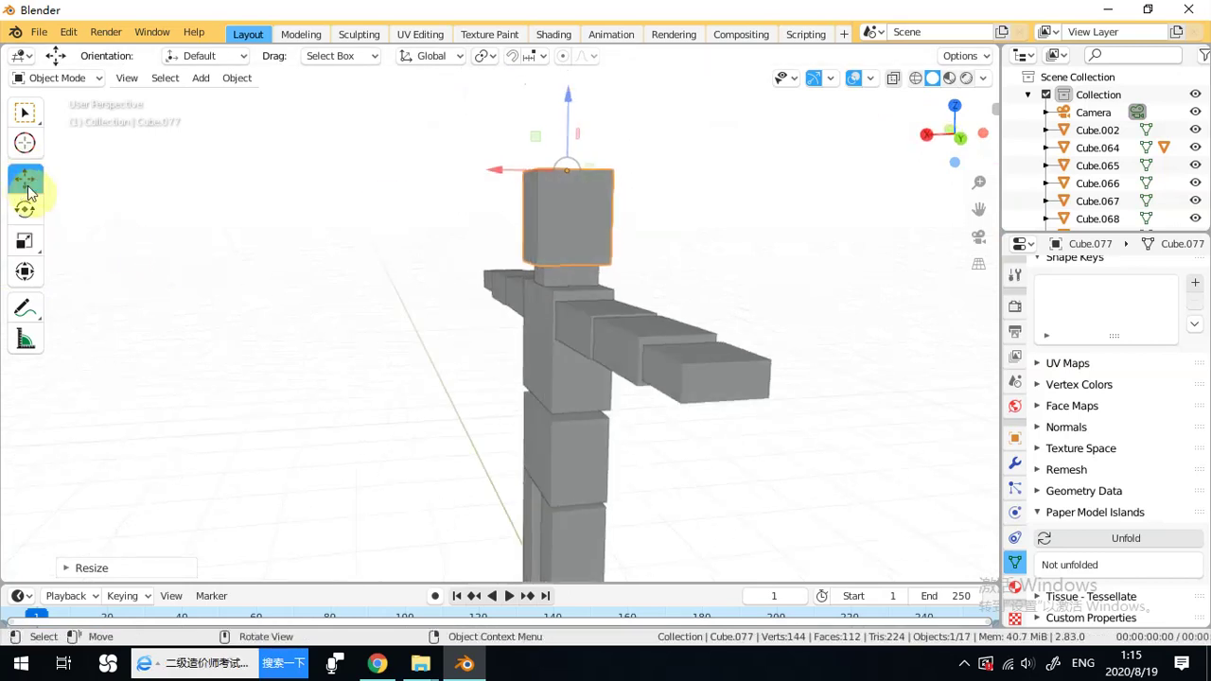
{"action": "left_click_drag", "start_coordinate": [493, 171], "coordinate": [484, 172]}
{"action": "scroll", "coordinate": [527, 284], "scroll_direction": "up", "scroll_amount": 3}
Narrow the neck block Cube.076 along X.
{"action": "middle_click_drag", "start_coordinate": [527, 284], "coordinate": [583, 256]}
{"action": "left_click", "coordinate": [583, 257]}
{"action": "left_click", "coordinate": [24, 240]}
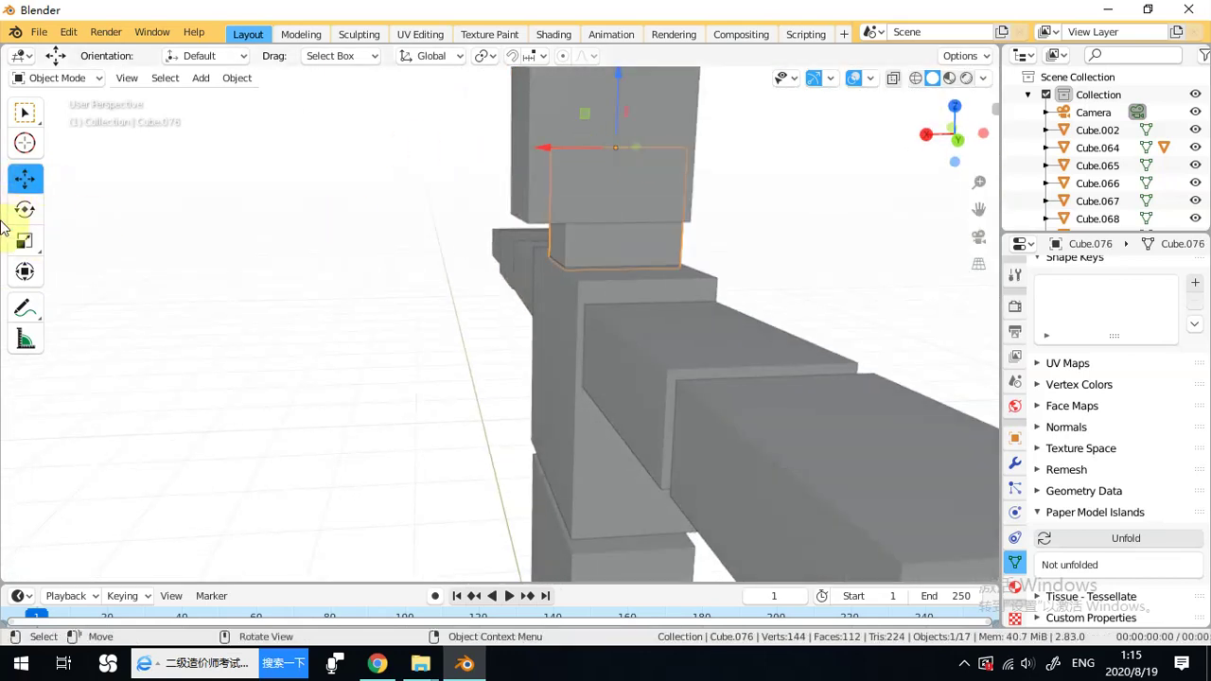
{"action": "left_click_drag", "start_coordinate": [545, 148], "coordinate": [565, 149]}
{"action": "middle_click_drag", "start_coordinate": [565, 149], "coordinate": [609, 206]}
{"action": "middle_click_drag", "start_coordinate": [740, 193], "coordinate": [662, 247]}
Shorten the head block slightly in Z, reselect it, and return to Select Box.
{"action": "left_click", "coordinate": [639, 180]}
{"action": "left_click_drag", "start_coordinate": [613, 71], "coordinate": [613, 85]}
{"action": "middle_click_drag", "start_coordinate": [697, 162], "coordinate": [688, 225]}
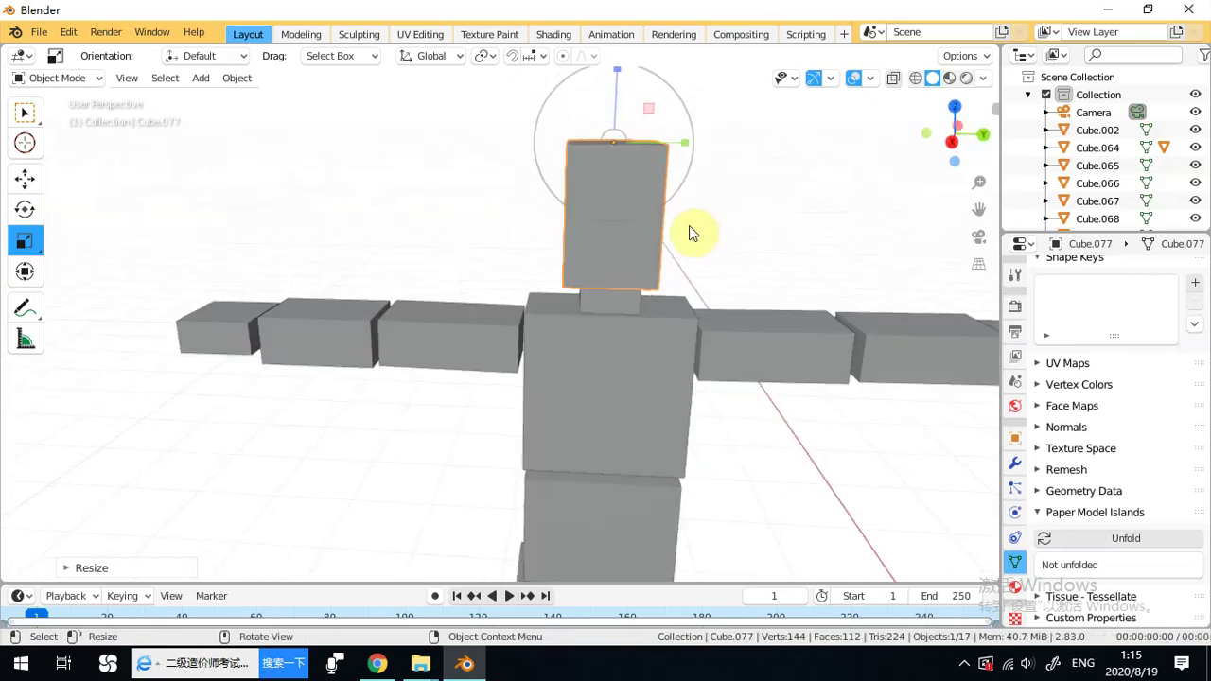
{"action": "middle_click_drag", "start_coordinate": [616, 284], "coordinate": [641, 290]}
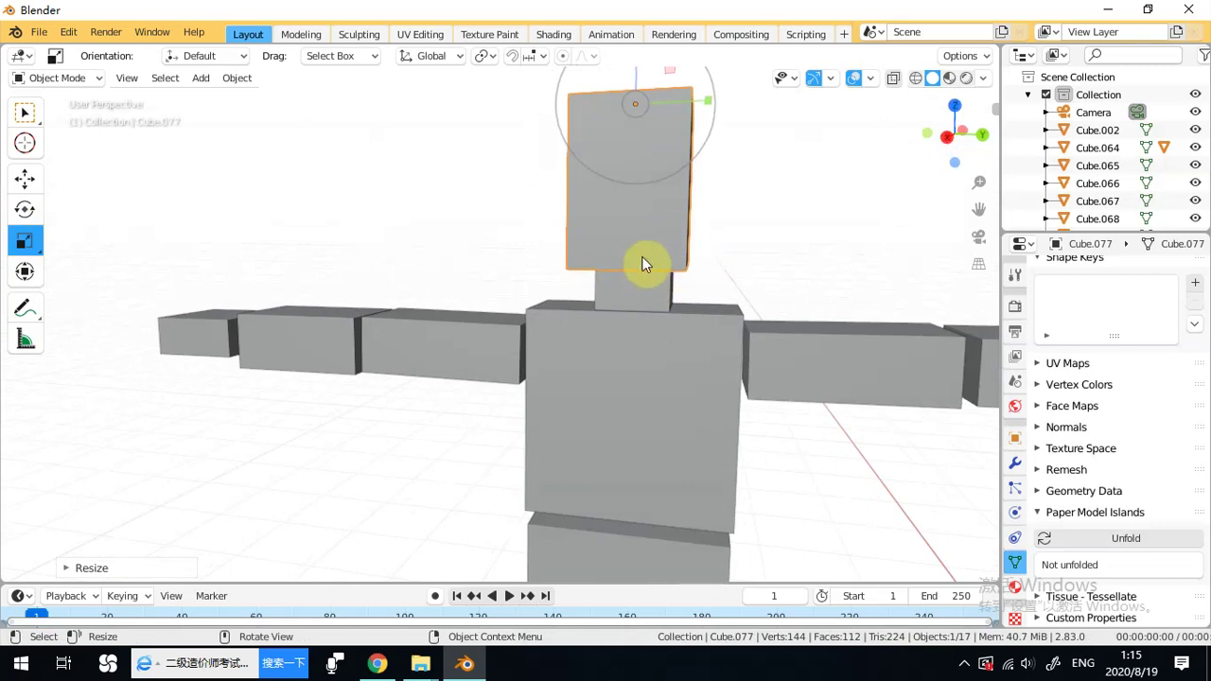
{"action": "left_click", "coordinate": [643, 242]}
{"action": "left_click", "coordinate": [638, 269]}
{"action": "left_click", "coordinate": [25, 113]}
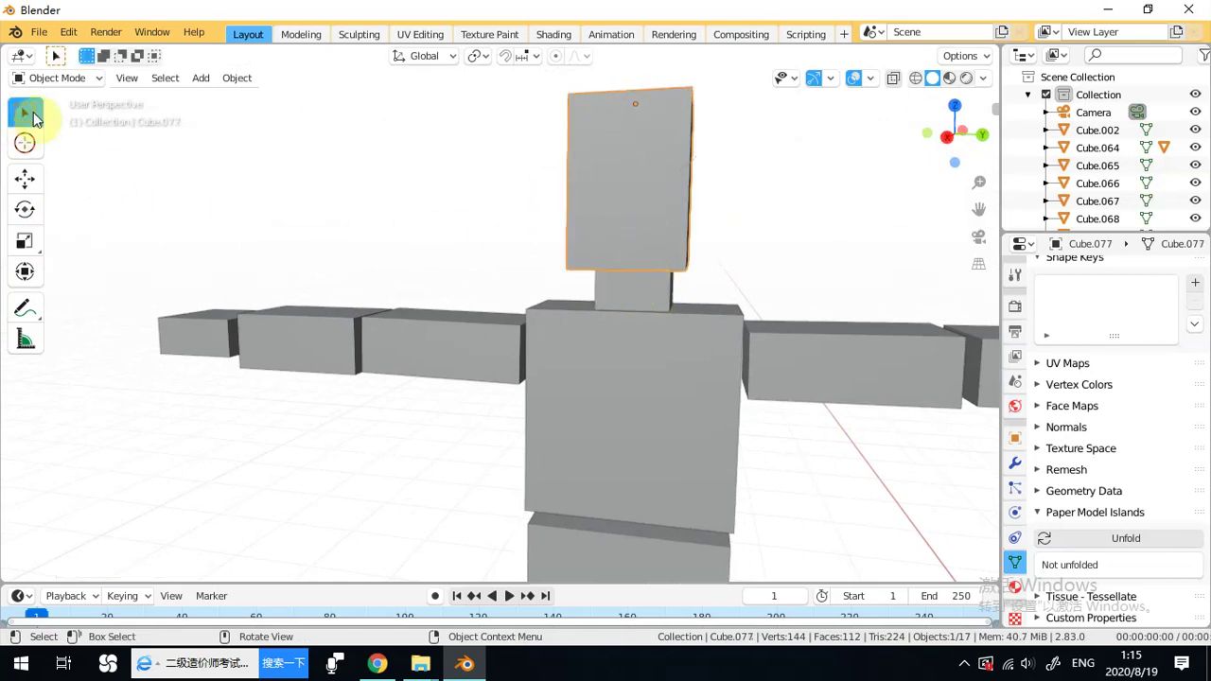
Join the neck block and the head into one object with Ctrl+J.
{"action": "left_click", "coordinate": [632, 281], "text": "shift"}
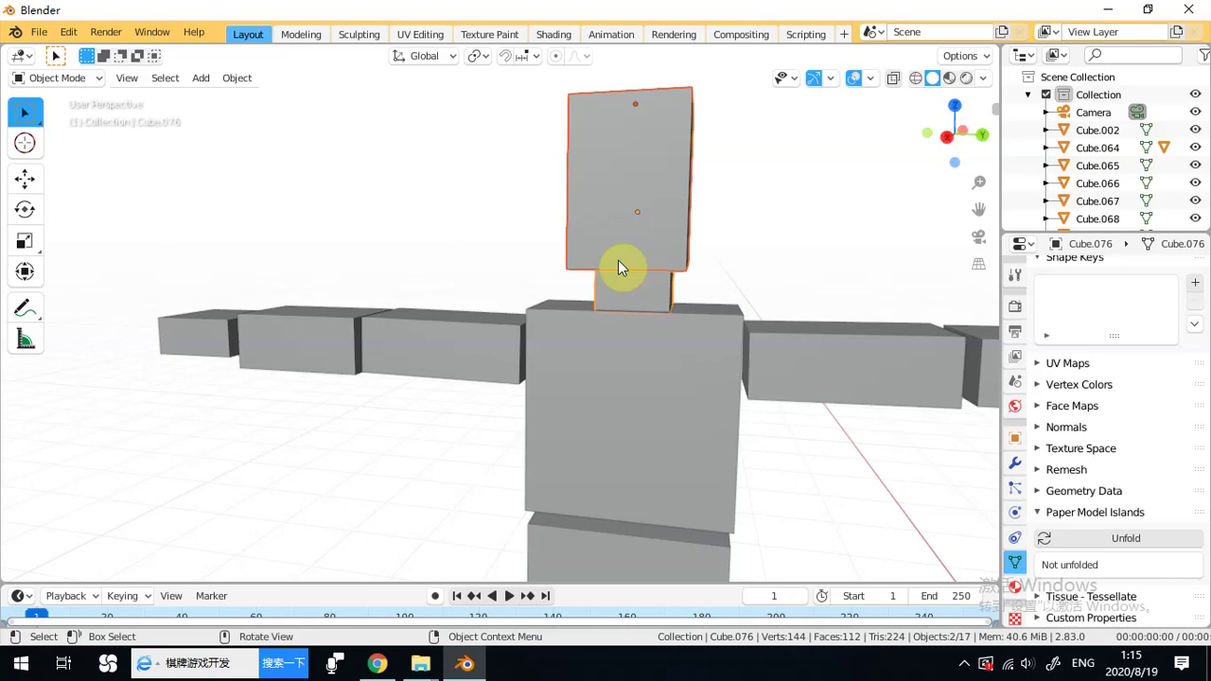
{"action": "key", "text": "ctrl+j"}
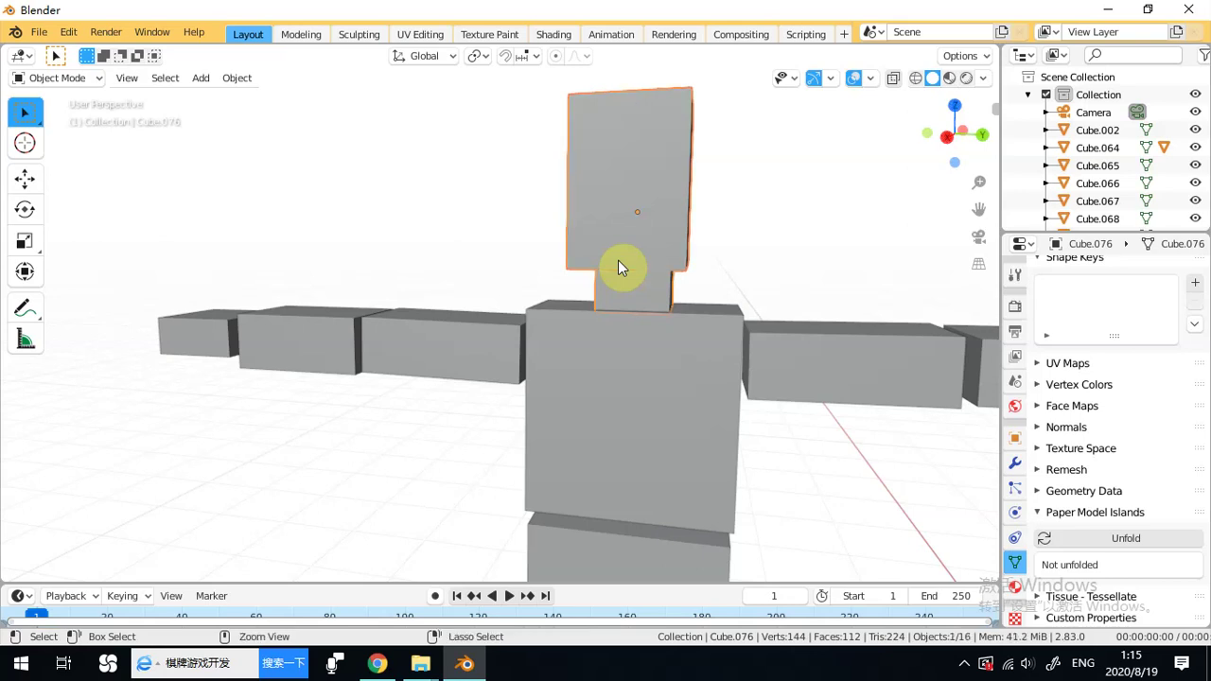
{"action": "middle_click_drag", "start_coordinate": [618, 260], "coordinate": [709, 308]}
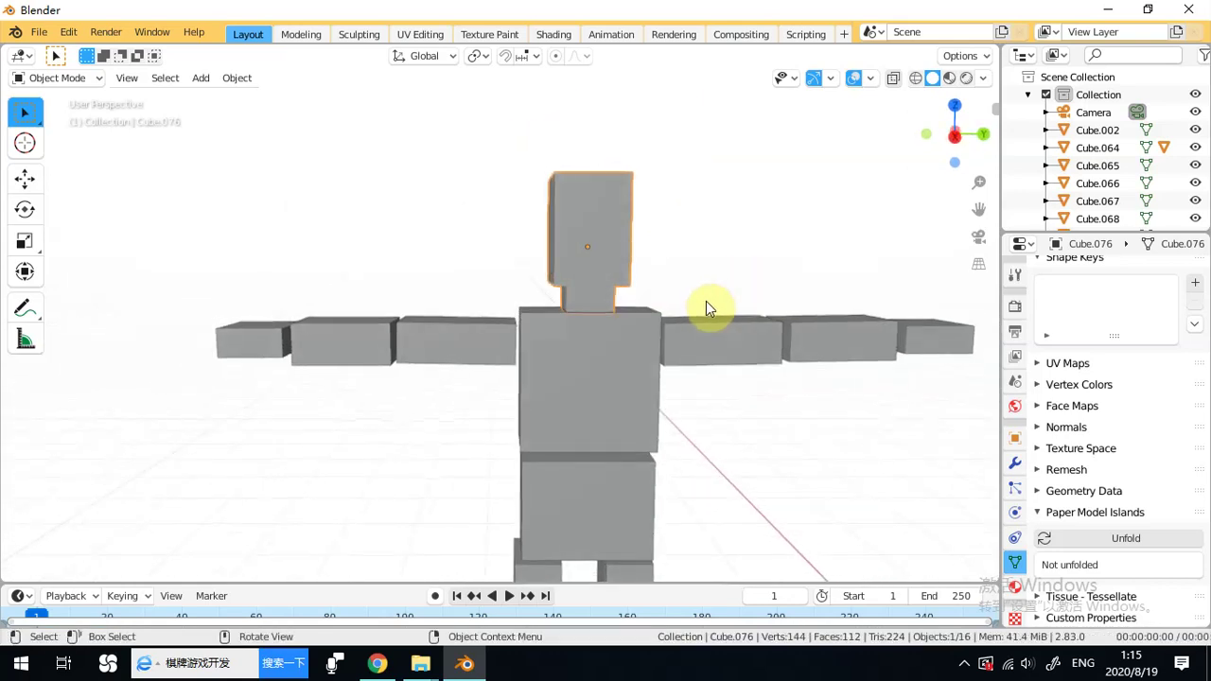
{"action": "middle_click_drag", "start_coordinate": [543, 312], "coordinate": [728, 322]}
Scale the joined head down to about 0.95 of its size.
{"action": "left_click", "coordinate": [24, 246]}
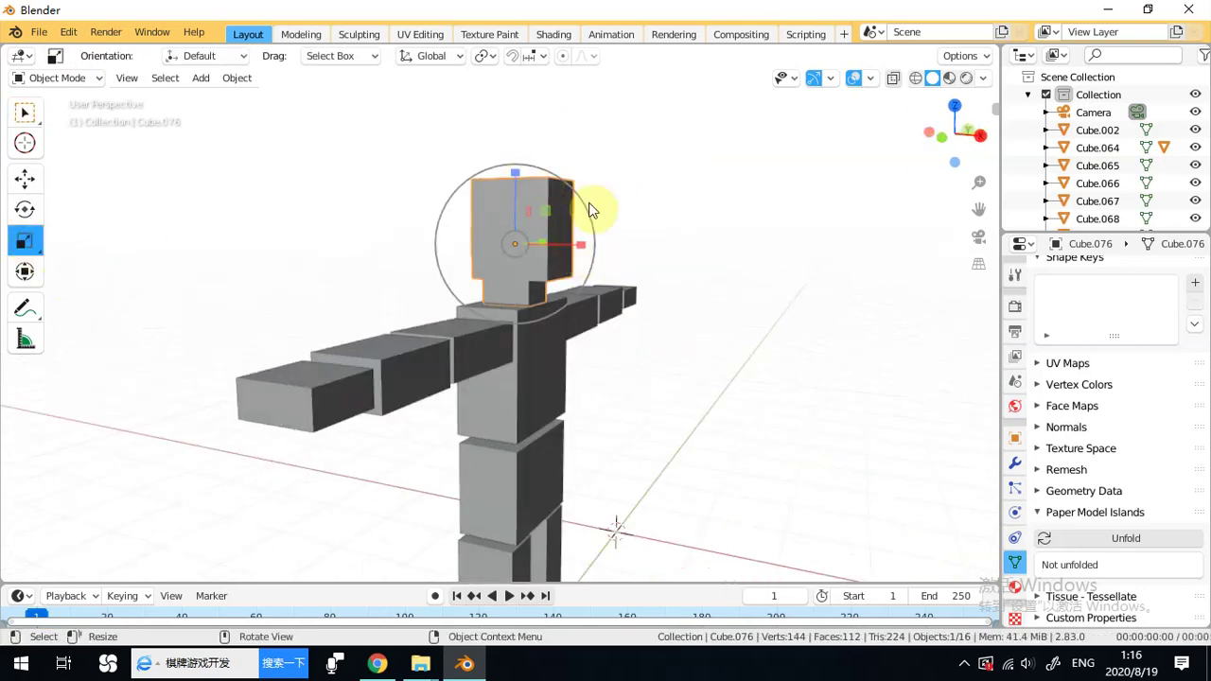
{"action": "key", "text": "s"}
{"action": "left_click", "coordinate": [581, 209]}
{"action": "middle_click_drag", "start_coordinate": [600, 224], "coordinate": [499, 211]}
{"action": "middle_click_drag", "start_coordinate": [647, 280], "coordinate": [710, 249]}
Select the head, then Shift-add the torso as the parent.
{"action": "left_click", "coordinate": [690, 244]}
{"action": "left_click", "coordinate": [600, 227]}
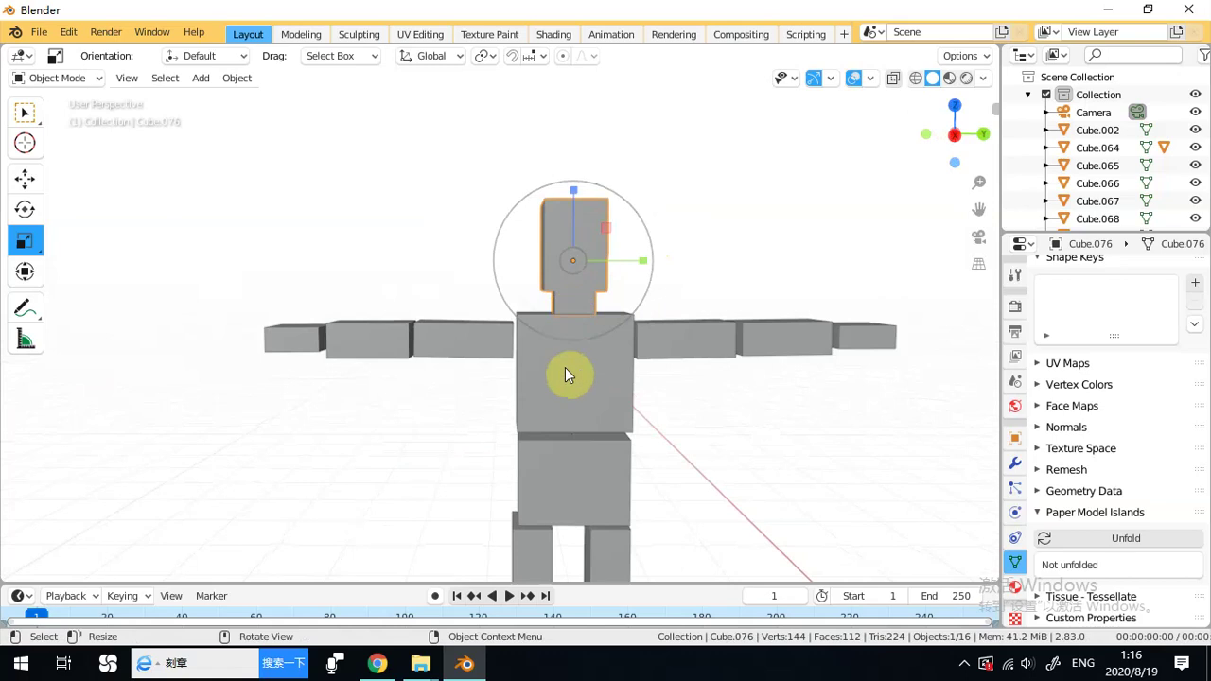
{"action": "left_click", "coordinate": [656, 233]}
{"action": "left_click", "coordinate": [29, 115]}
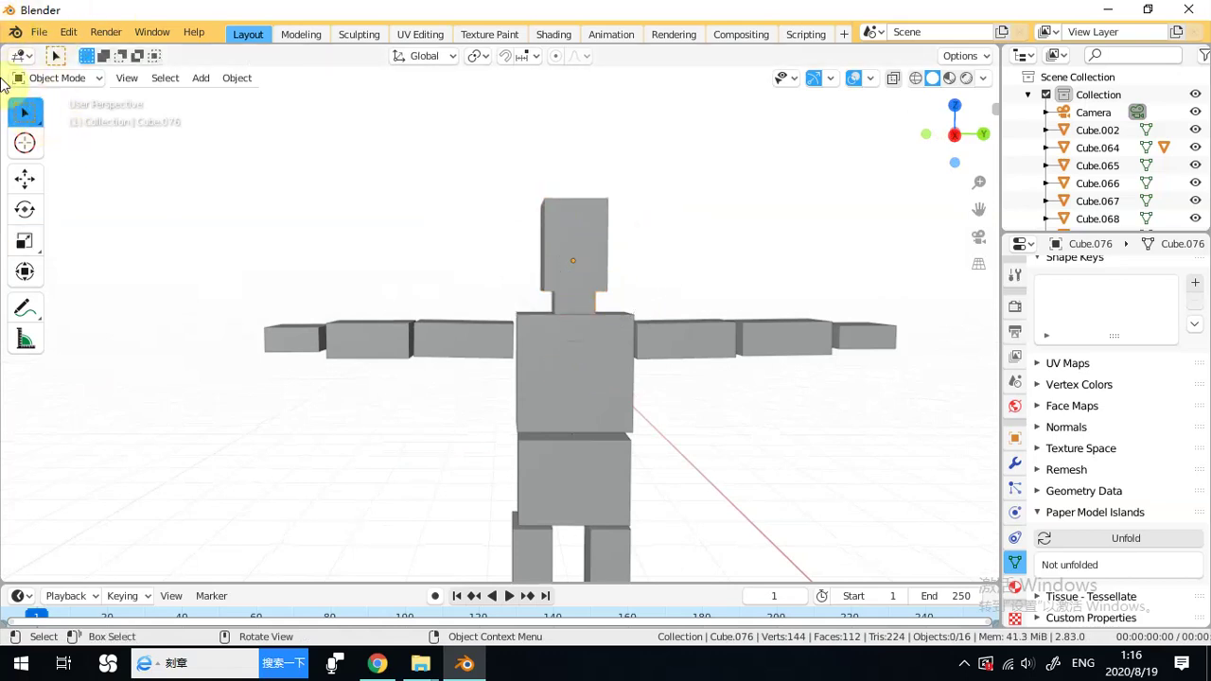
{"action": "left_click", "coordinate": [606, 236]}
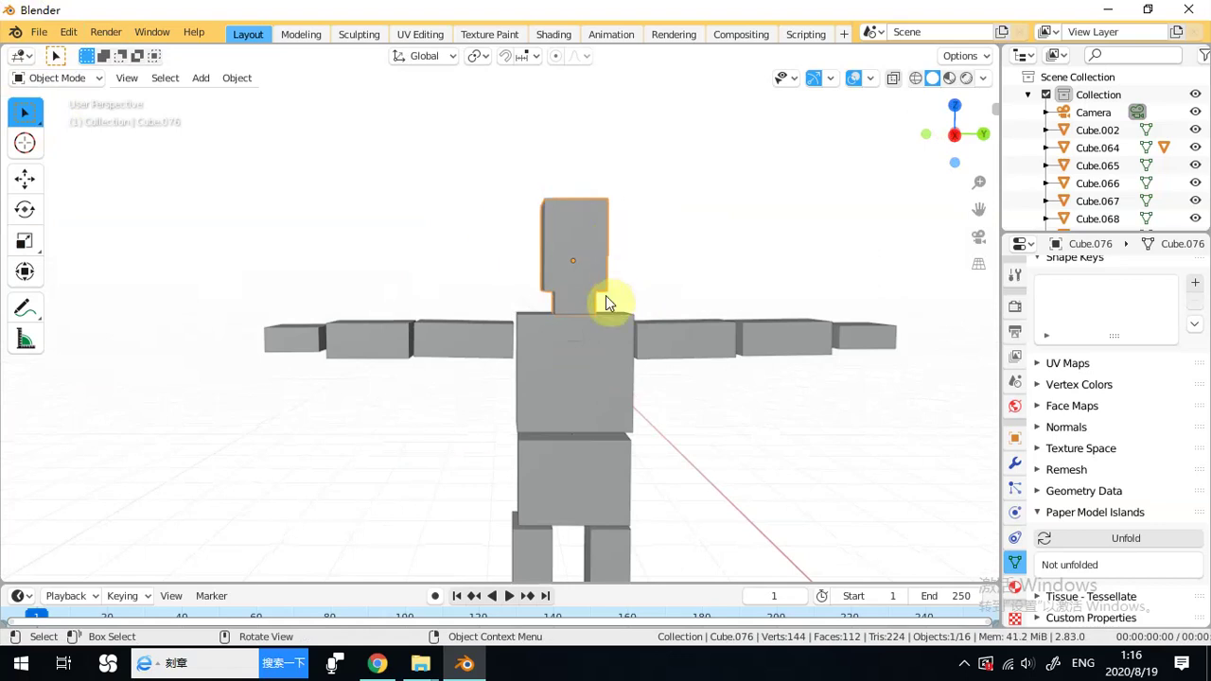
{"action": "key", "text": "shift"}
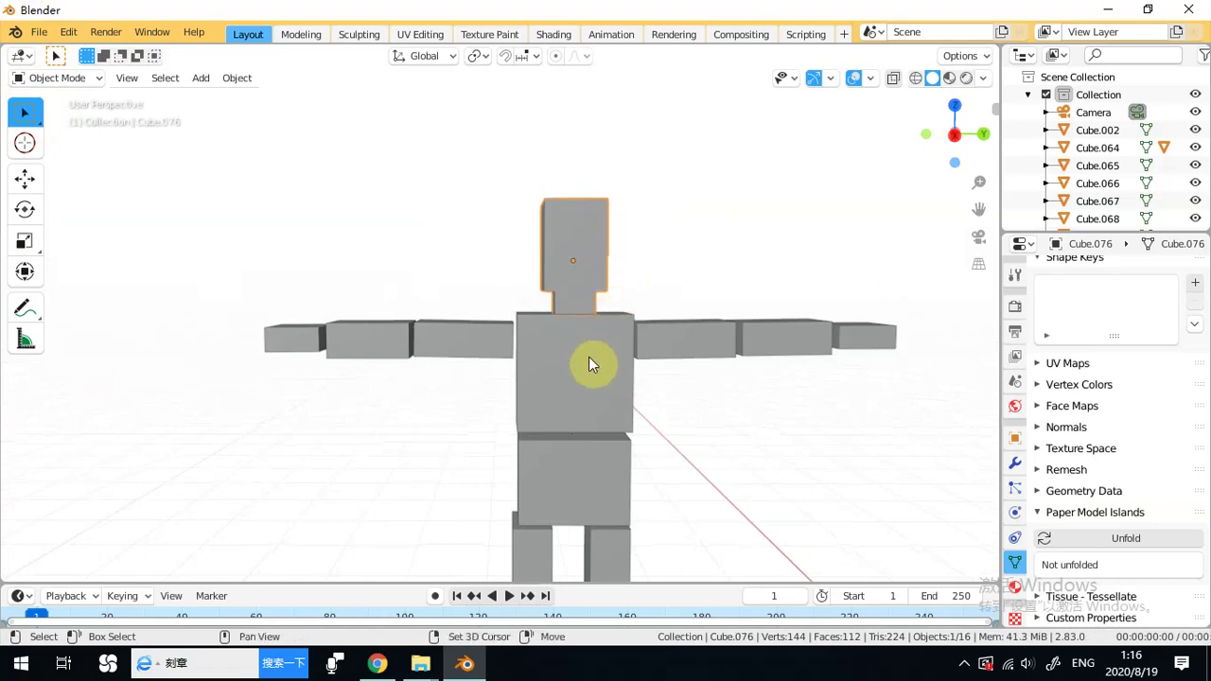
{"action": "left_click", "coordinate": [589, 356], "text": "shift"}
Parent the head to the torso with Object parenting.
{"action": "right_click", "coordinate": [587, 357]}
{"action": "mouse_move", "coordinate": [588, 361]}
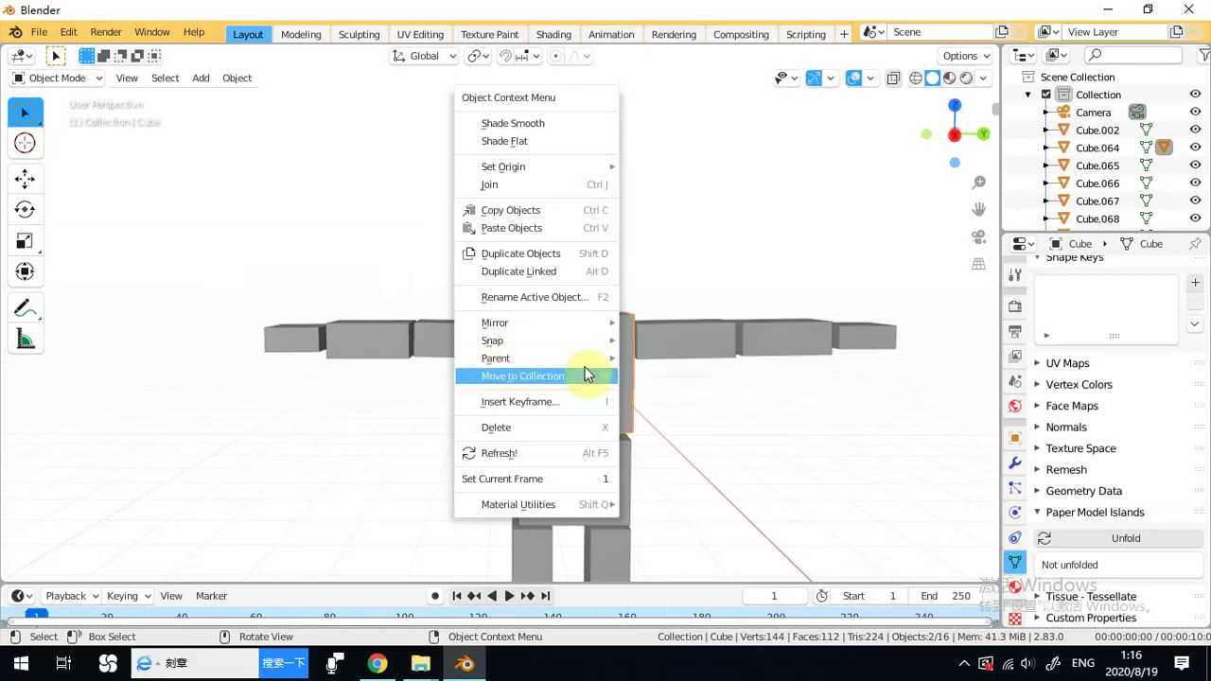
{"action": "mouse_move", "coordinate": [703, 24]}
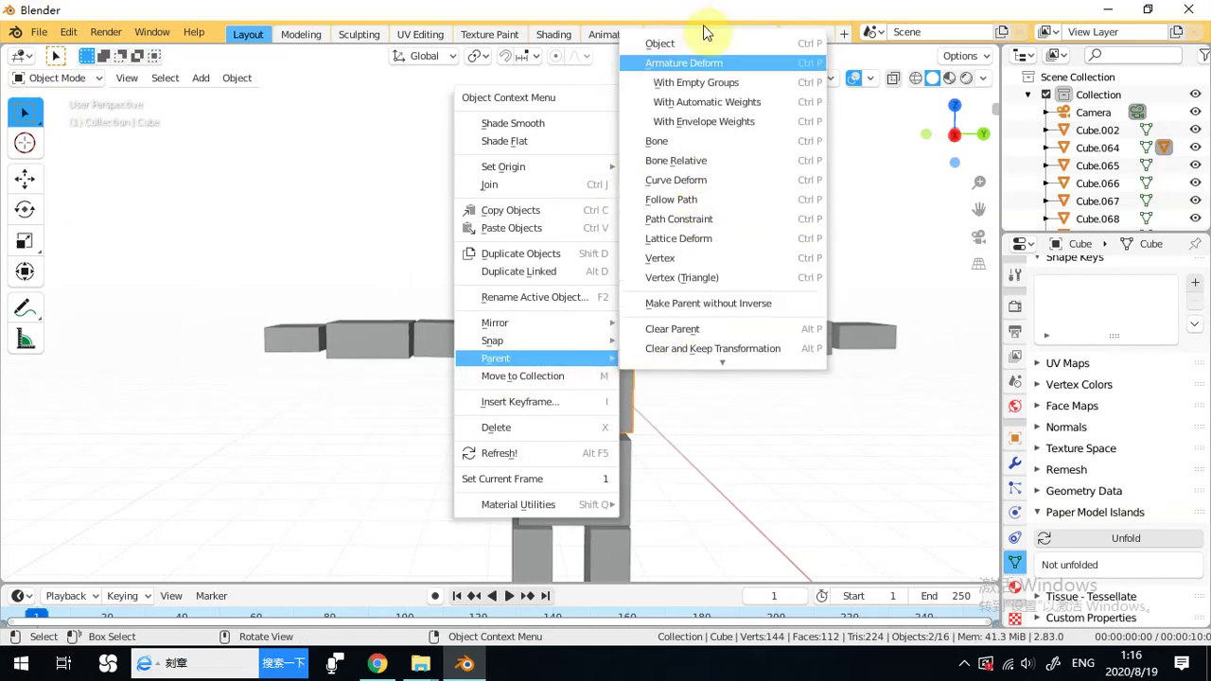
{"action": "left_click", "coordinate": [663, 42]}
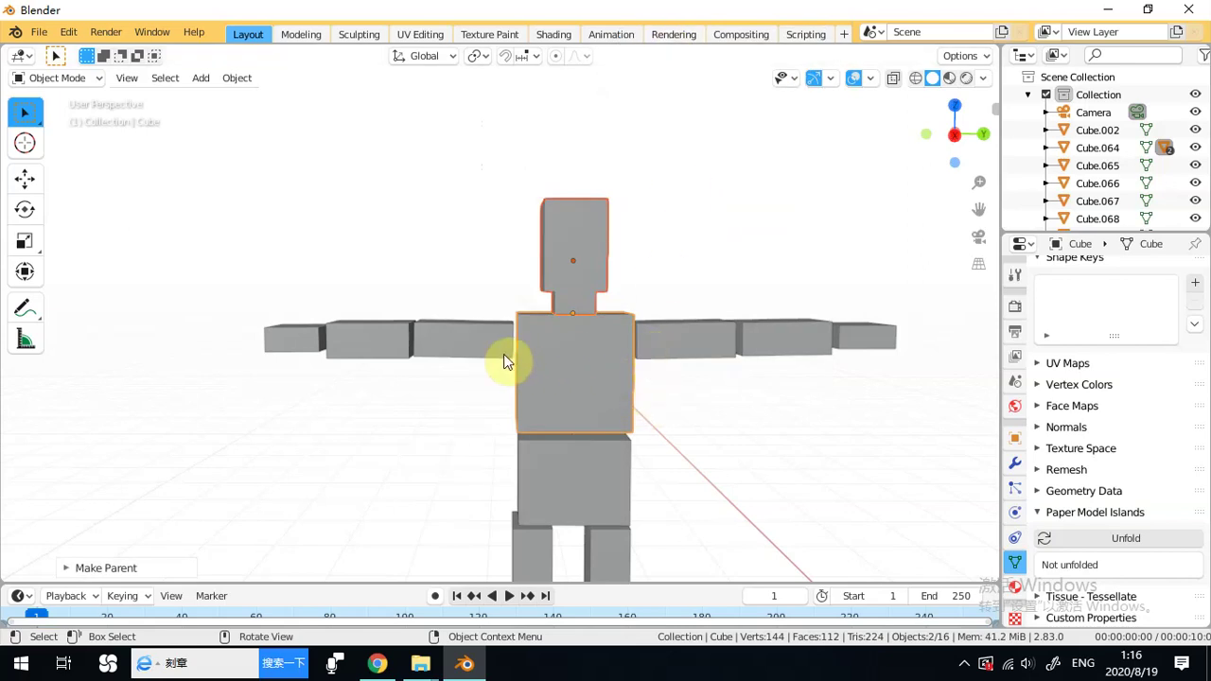
Parent the left upper arm to the torso.
{"action": "left_click", "coordinate": [475, 355]}
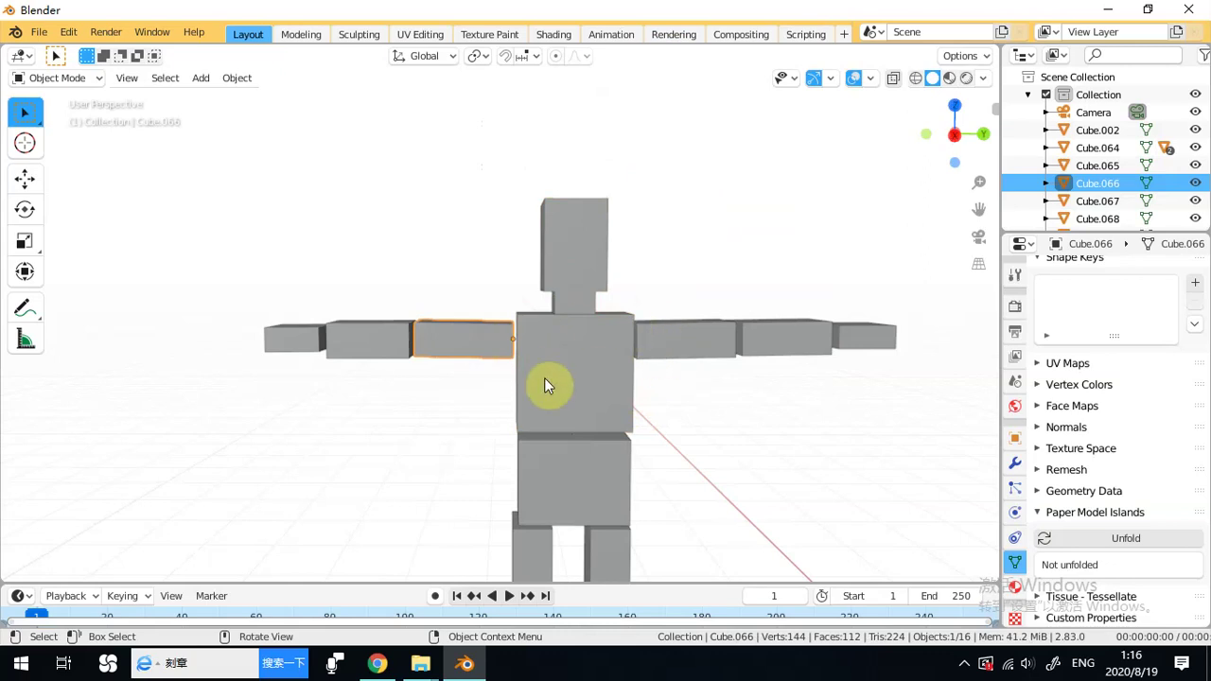
{"action": "key", "text": "shift"}
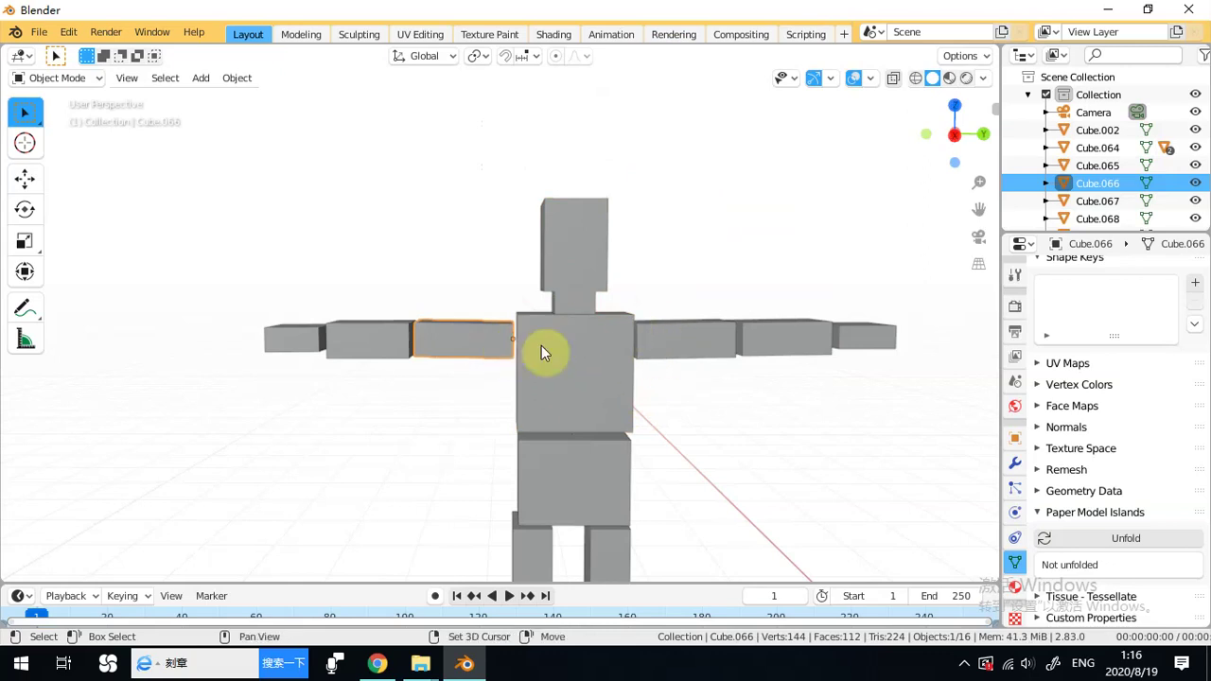
{"action": "left_click", "coordinate": [587, 345], "text": "shift"}
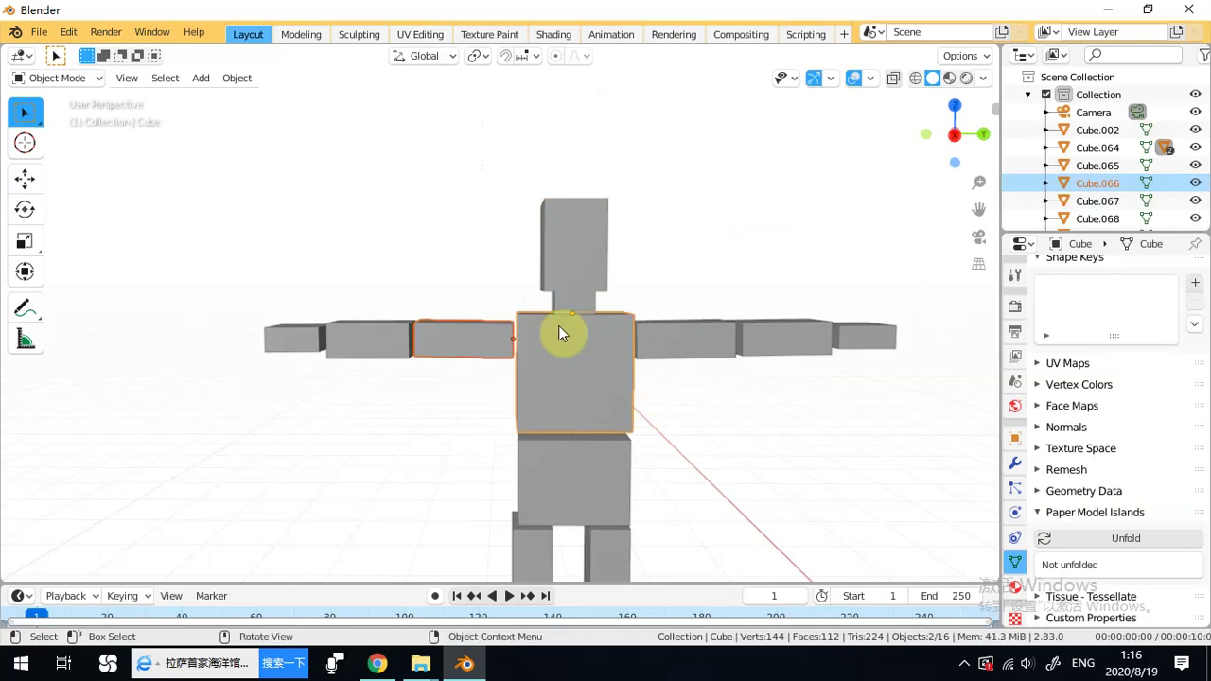
{"action": "right_click", "coordinate": [557, 363]}
{"action": "mouse_move", "coordinate": [559, 365]}
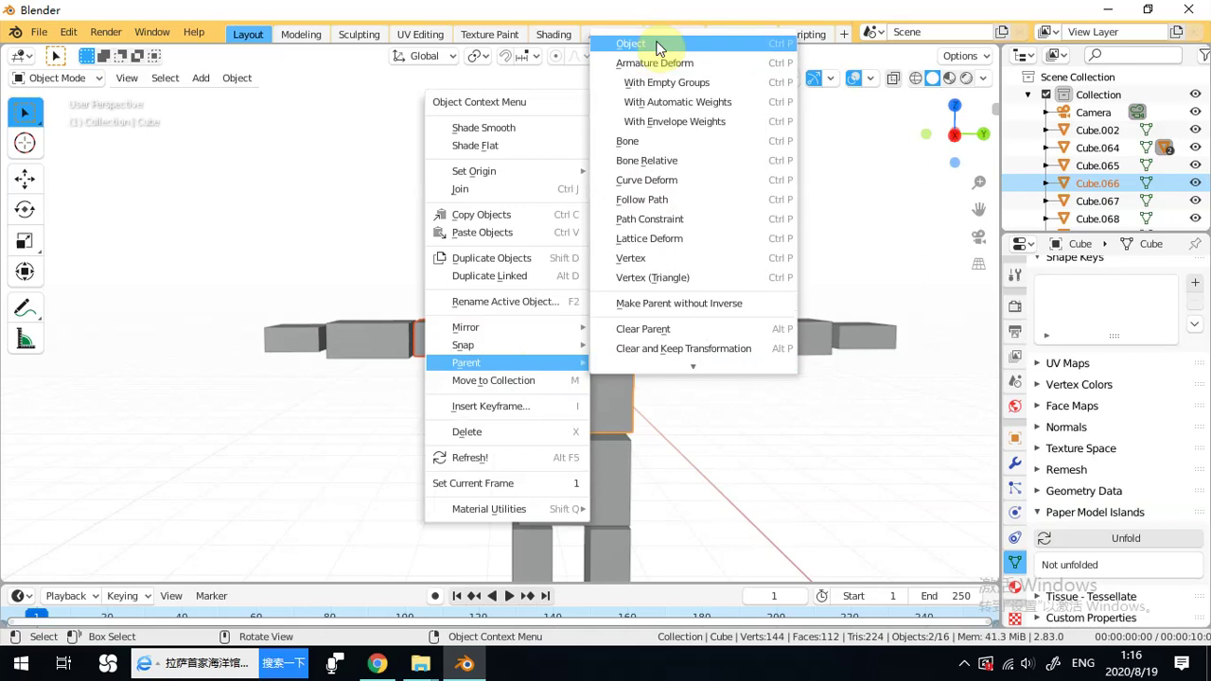
{"action": "left_click", "coordinate": [657, 44]}
Parent the right upper arm to the torso through the Object menu.
{"action": "left_click", "coordinate": [673, 276]}
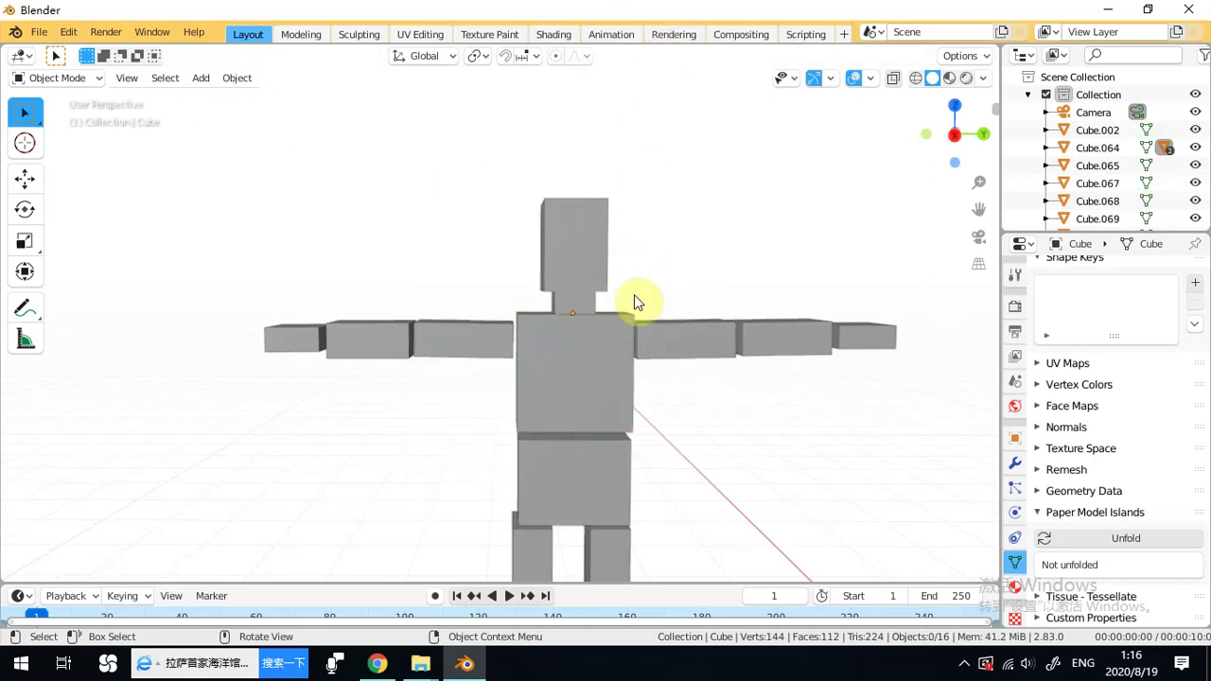
{"action": "left_click", "coordinate": [682, 341]}
{"action": "left_click", "coordinate": [558, 326], "text": "shift"}
{"action": "left_click", "coordinate": [236, 78]}
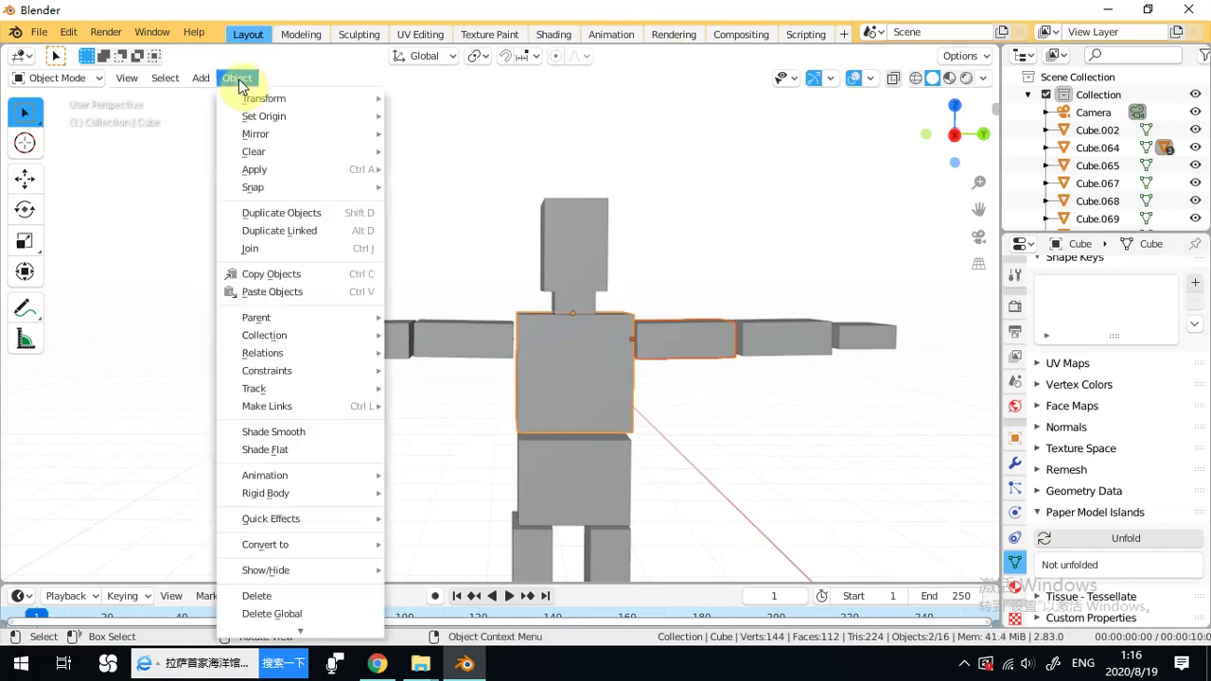
{"action": "mouse_move", "coordinate": [325, 317]}
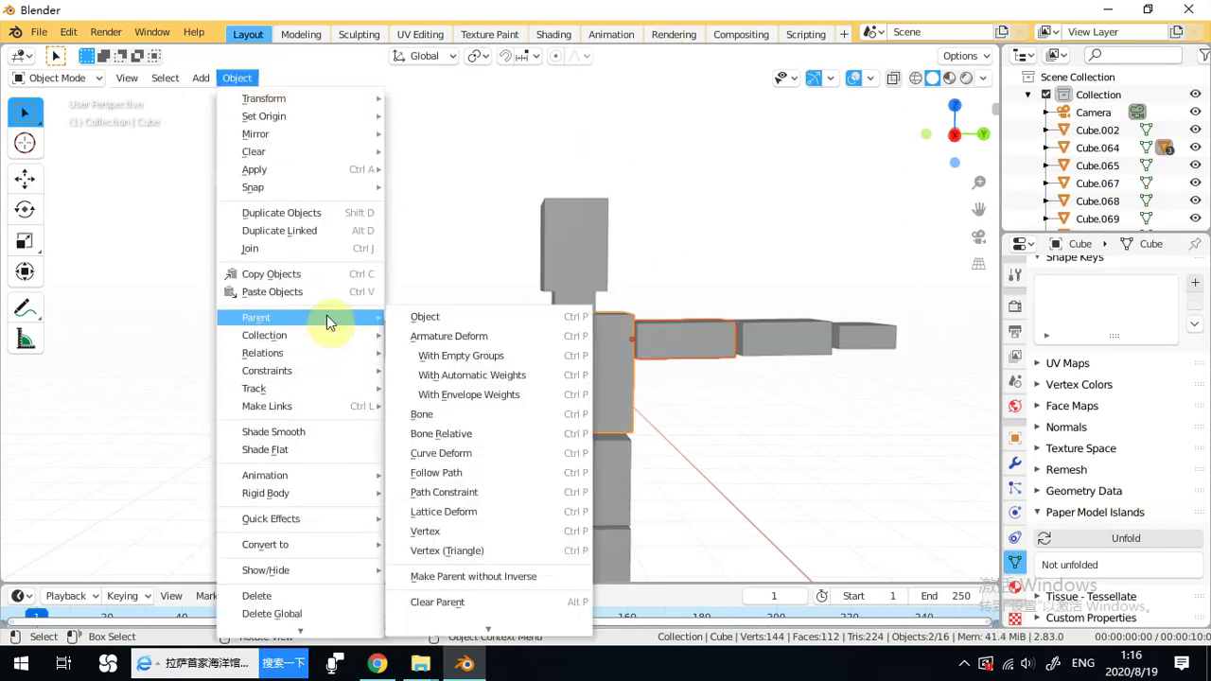
{"action": "left_click", "coordinate": [401, 316]}
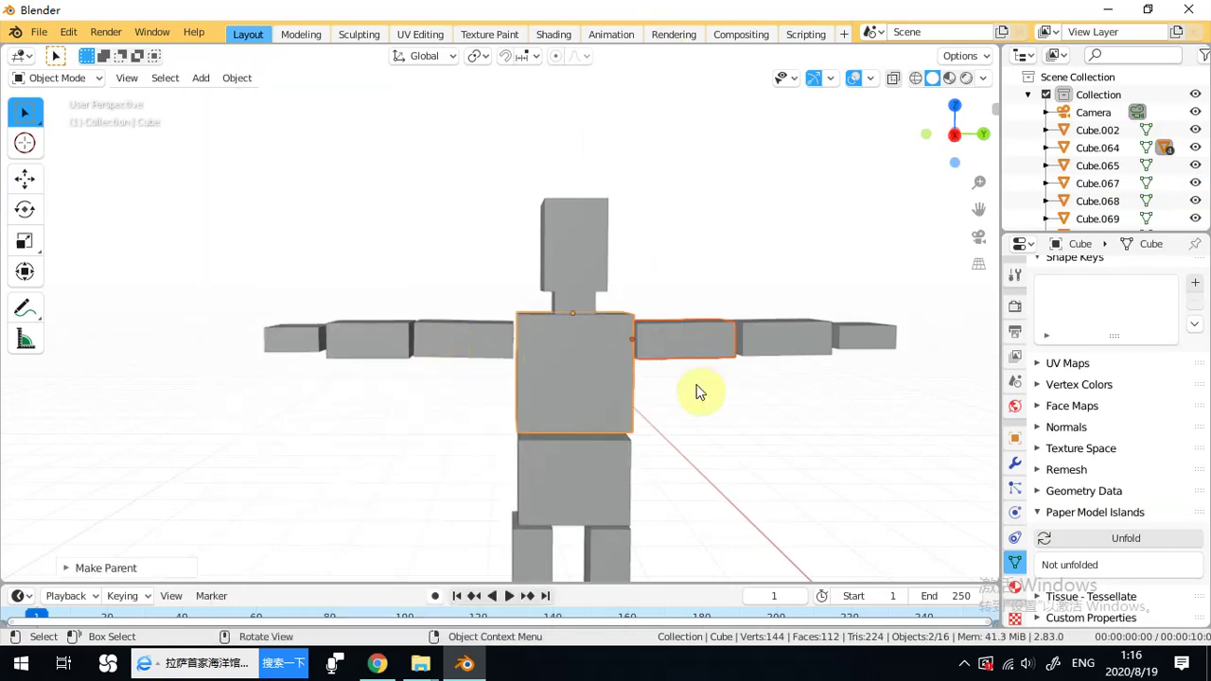
Parent the left arm segment Cube.065 to Cube.066.
{"action": "left_click", "coordinate": [430, 288]}
{"action": "left_click", "coordinate": [380, 333]}
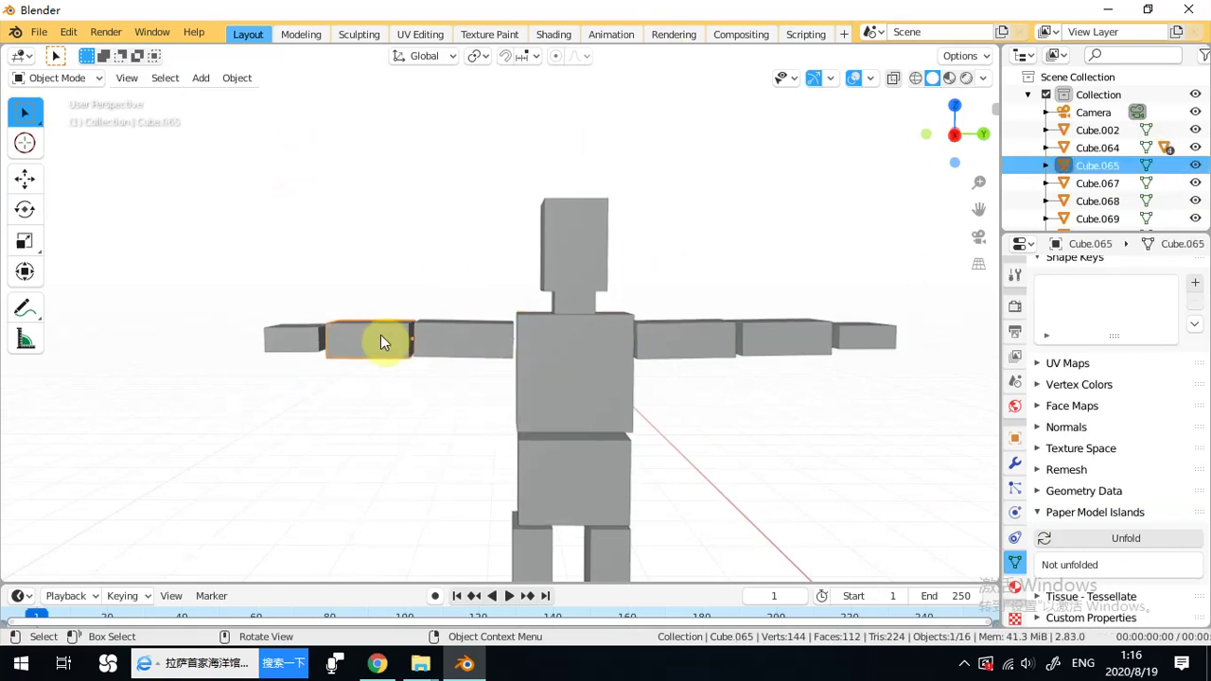
{"action": "left_click", "coordinate": [451, 342], "text": "shift"}
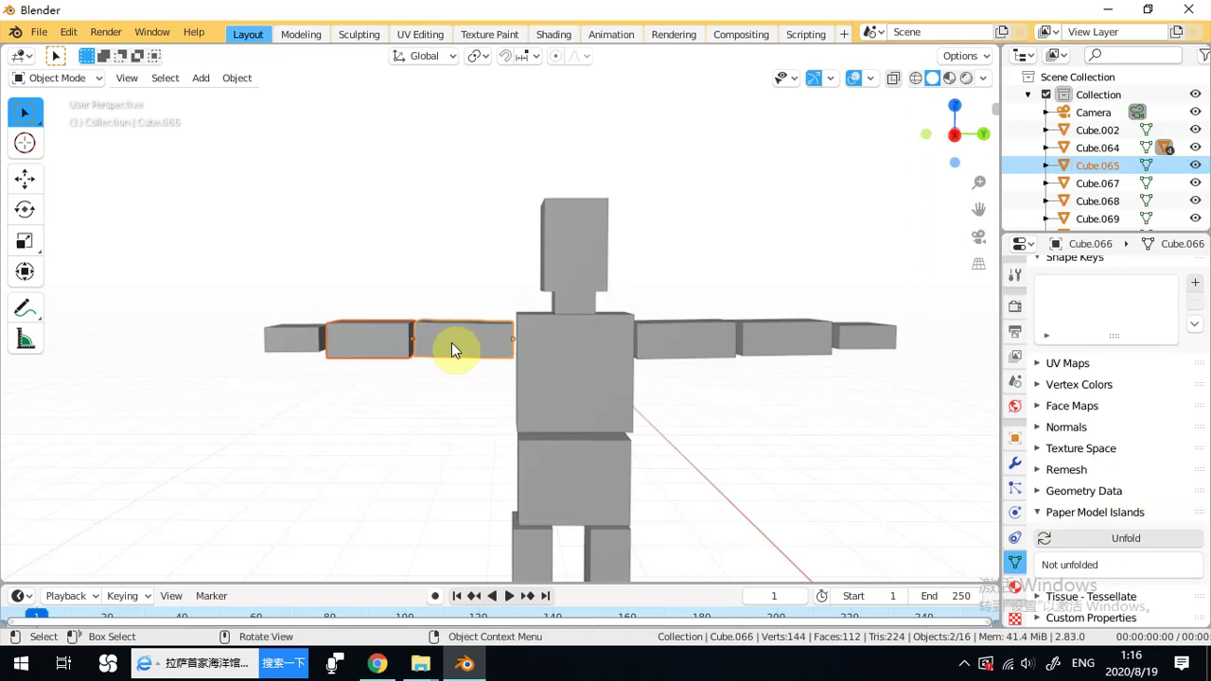
{"action": "right_click", "coordinate": [451, 342]}
{"action": "mouse_move", "coordinate": [460, 342]}
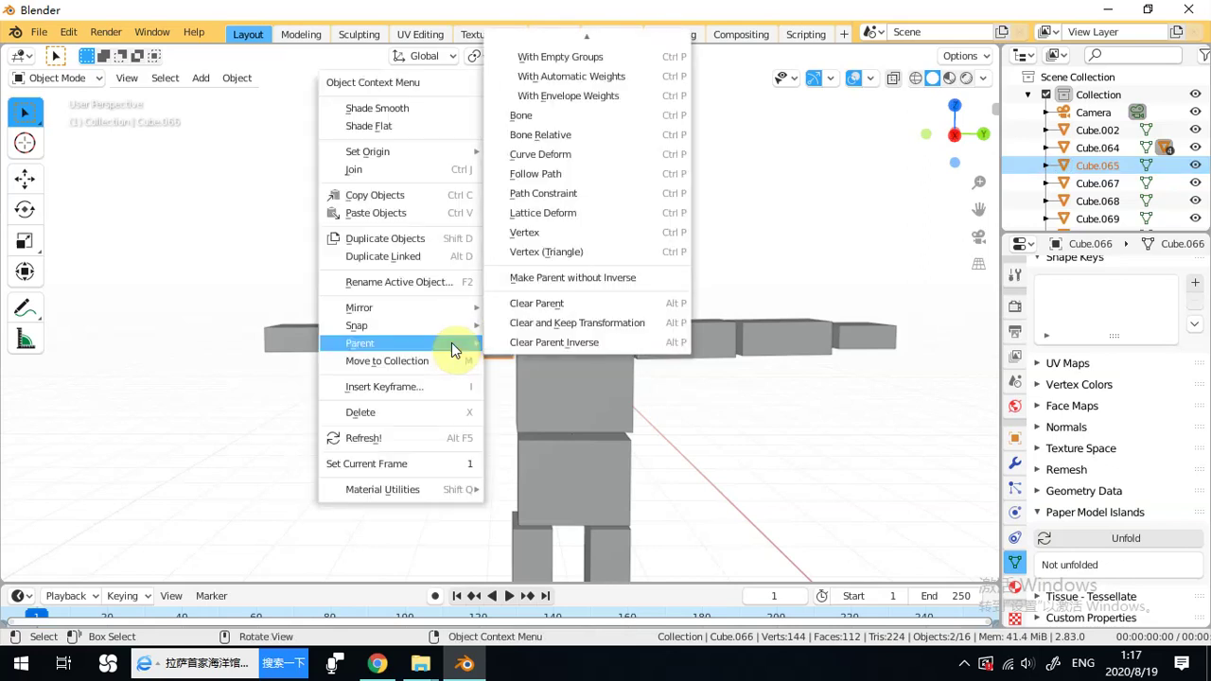
{"action": "left_click", "coordinate": [595, 43]}
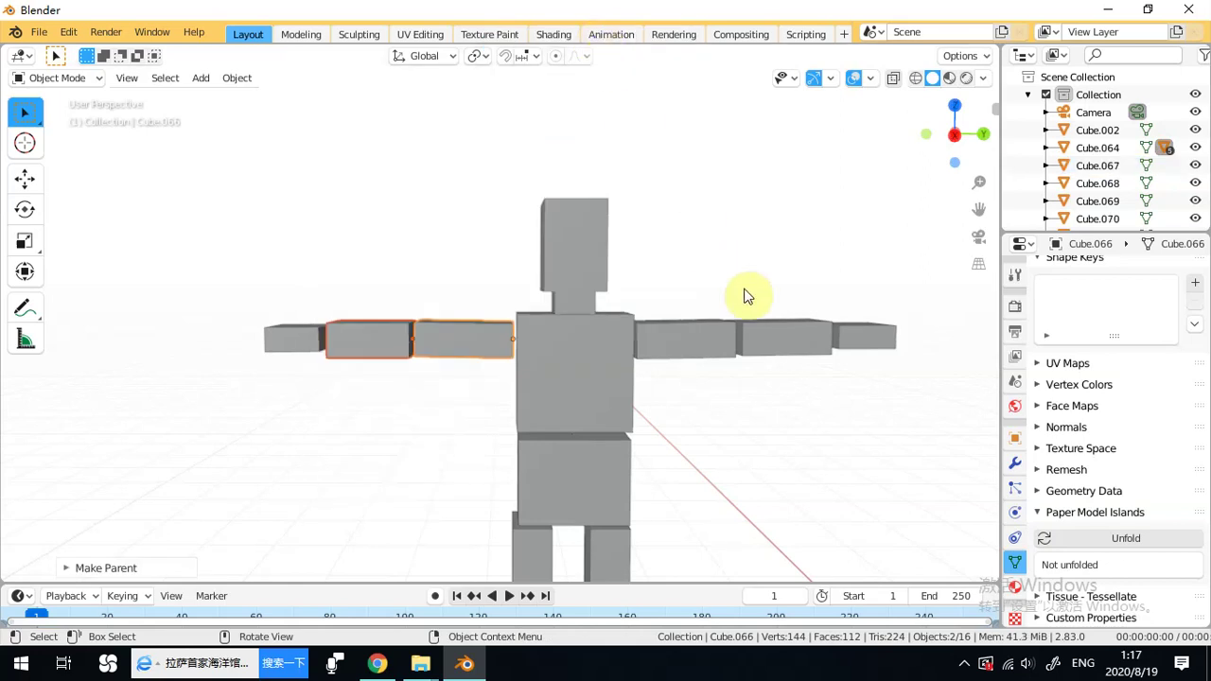
Parent the right arm segment Cube.002 to Cube.071.
{"action": "left_click", "coordinate": [774, 329]}
{"action": "left_click", "coordinate": [704, 342], "text": "shift"}
{"action": "right_click", "coordinate": [703, 340]}
{"action": "mouse_move", "coordinate": [702, 339]}
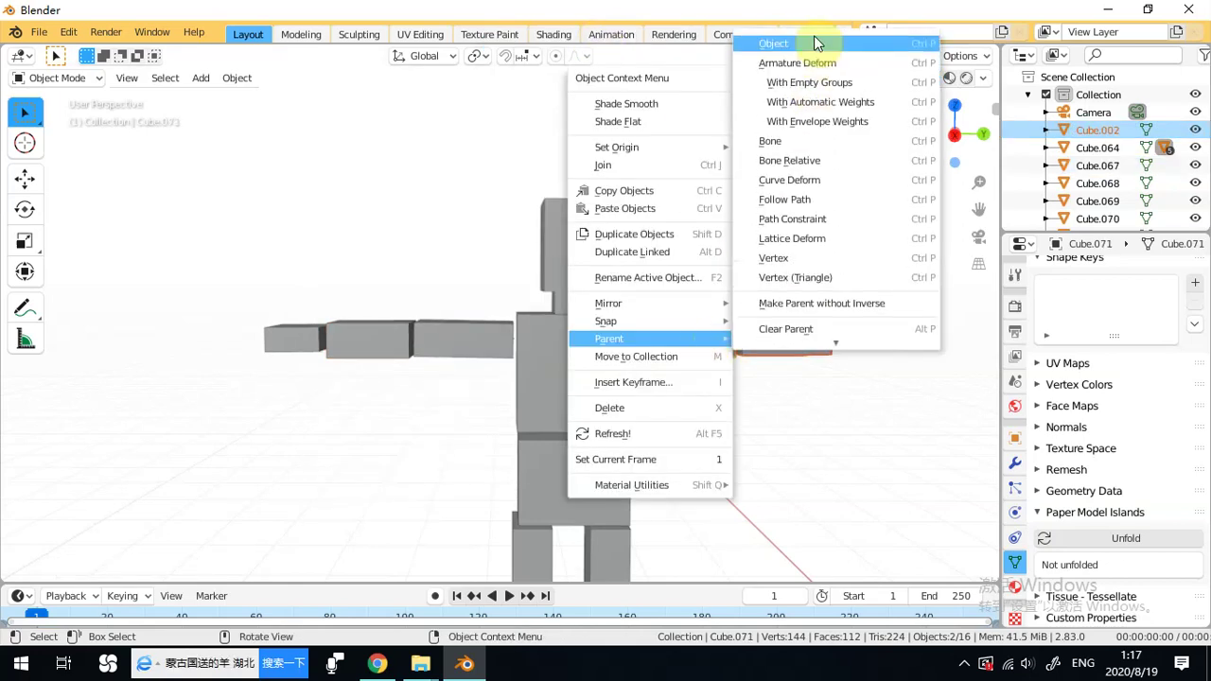
{"action": "left_click", "coordinate": [811, 43]}
Parent the left hand Cube.073 to forearm Cube.065.
{"action": "left_click", "coordinate": [299, 345]}
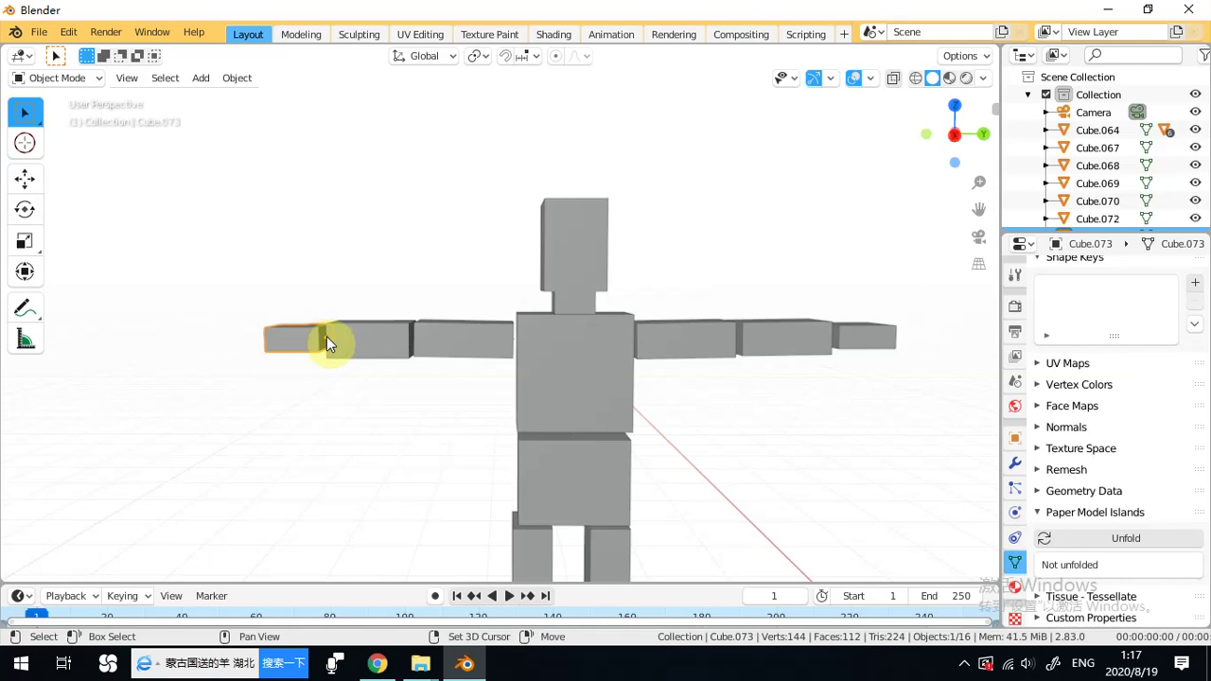
{"action": "left_click", "coordinate": [365, 336], "text": "shift"}
{"action": "right_click", "coordinate": [367, 340]}
{"action": "mouse_move", "coordinate": [367, 341]}
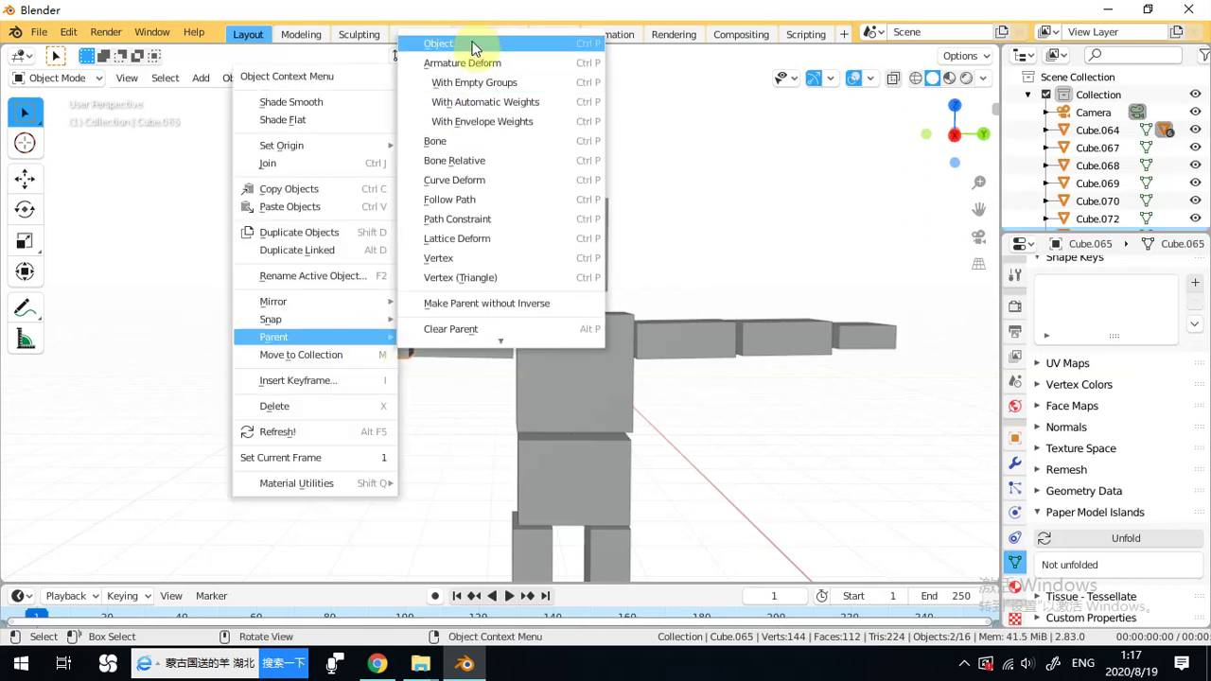
{"action": "left_click", "coordinate": [472, 46]}
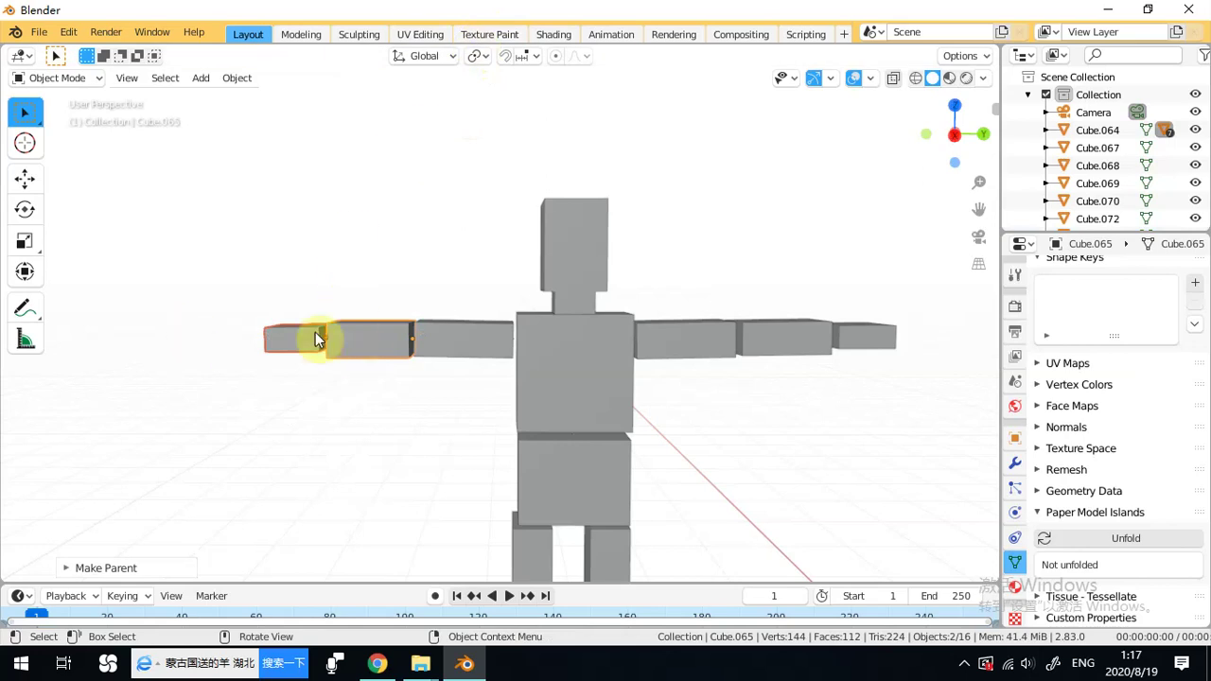
{"action": "right_click", "coordinate": [367, 340]}
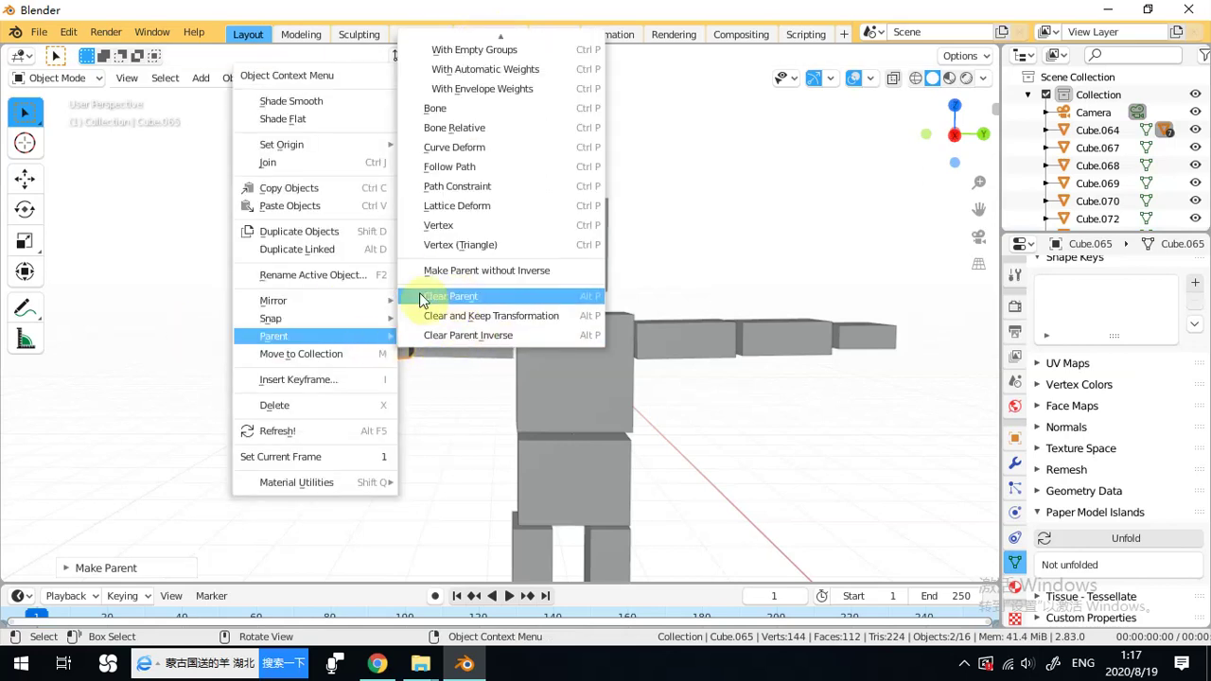
{"action": "left_click", "coordinate": [469, 298]}
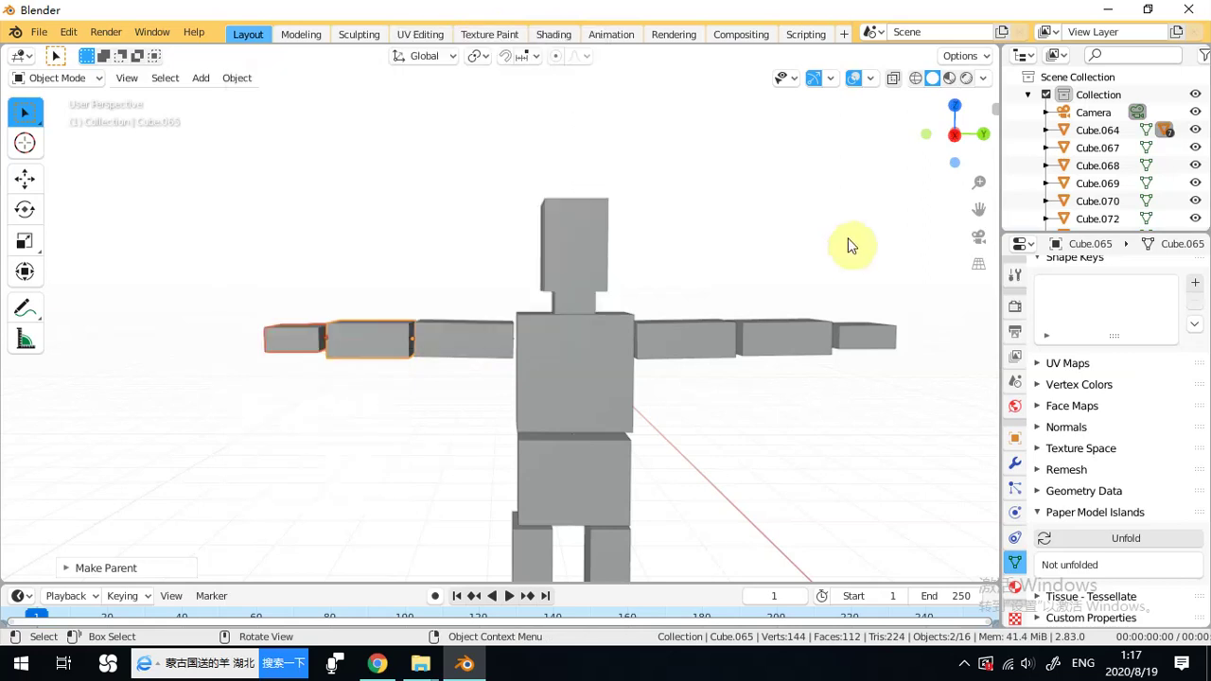
Apply Object parenting to the selected right arm piece Cube.071.
{"action": "left_click", "coordinate": [800, 340]}
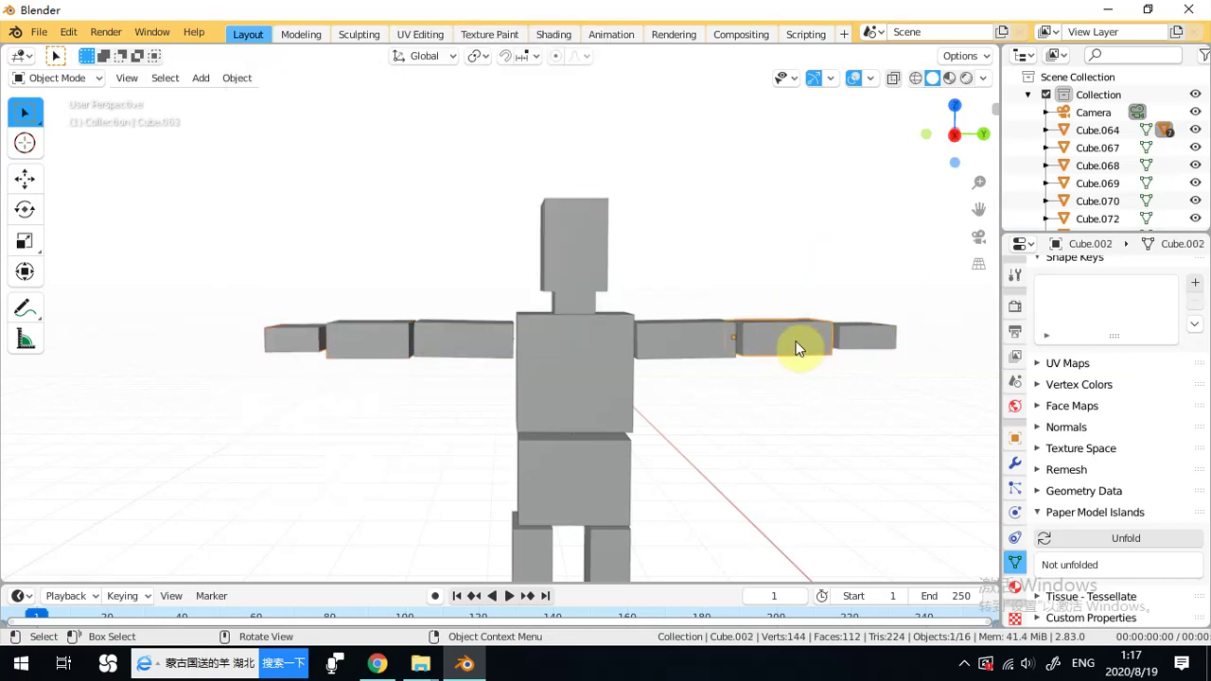
{"action": "right_click", "coordinate": [691, 344]}
{"action": "mouse_move", "coordinate": [692, 343]}
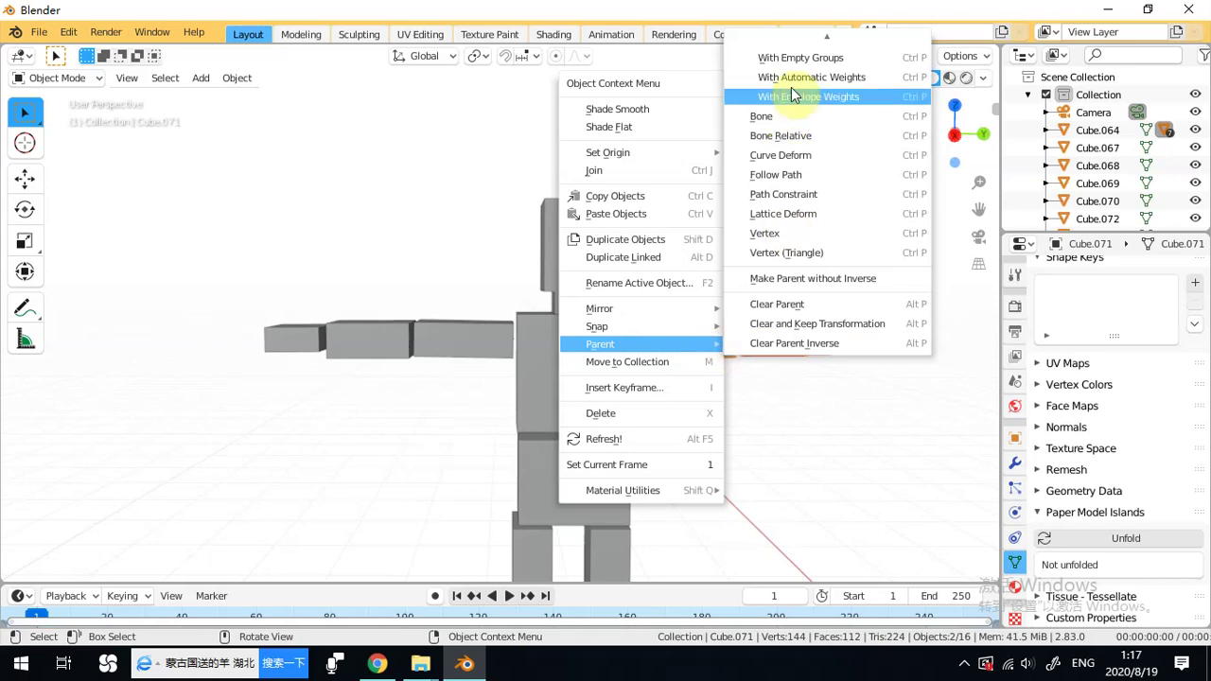
{"action": "left_click", "coordinate": [801, 44]}
Parent the right hand Cube.072 to forearm Cube.002.
{"action": "left_click", "coordinate": [853, 337]}
{"action": "left_click", "coordinate": [798, 341], "text": "shift"}
{"action": "right_click", "coordinate": [798, 341]}
{"action": "mouse_move", "coordinate": [798, 342]}
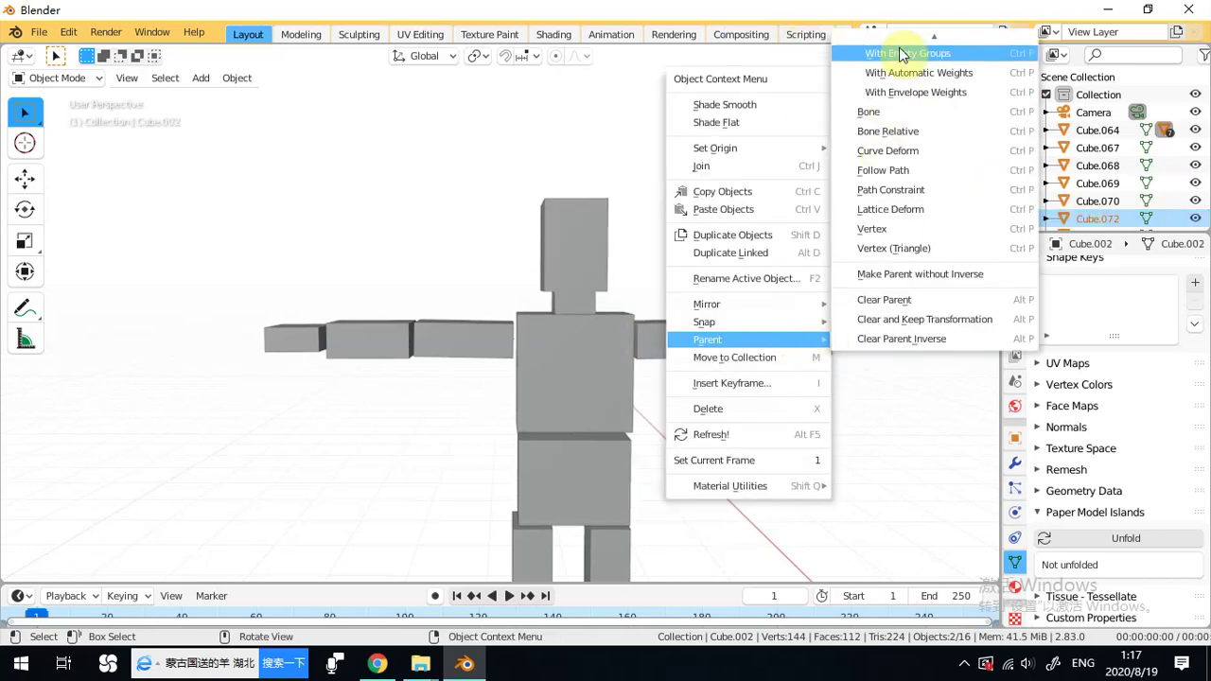
{"action": "scroll", "coordinate": [900, 47], "scroll_direction": "up", "scroll_amount": 2}
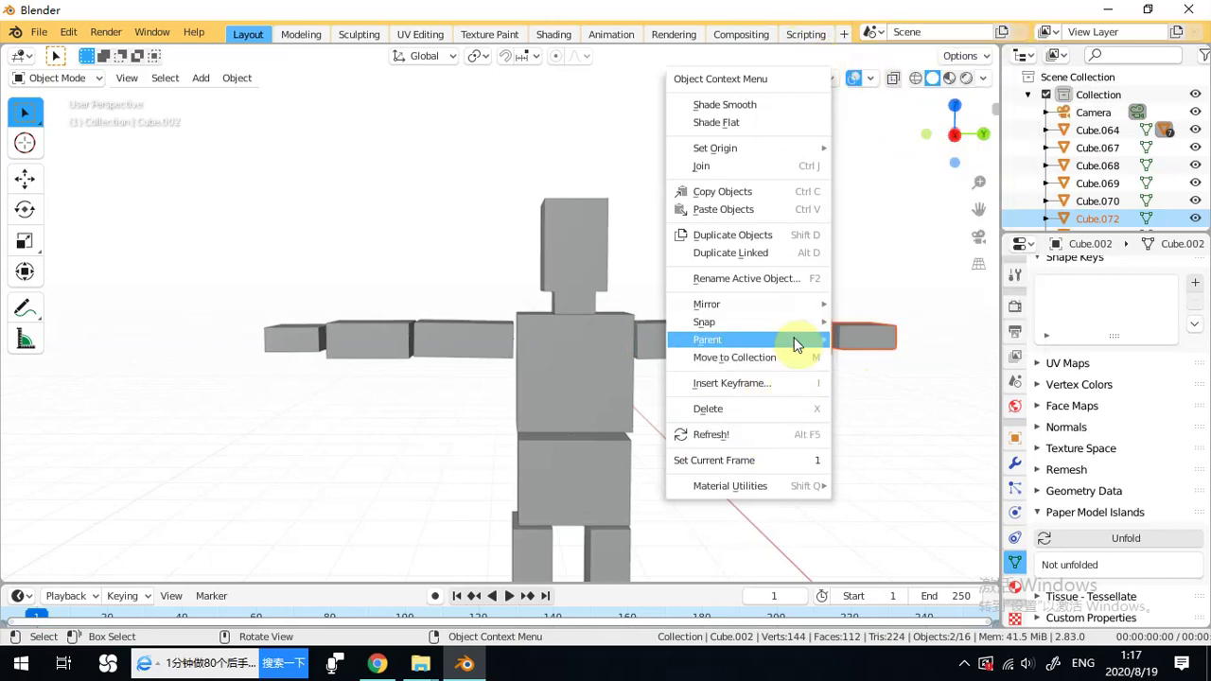
{"action": "scroll", "coordinate": [908, 55], "scroll_direction": "up", "scroll_amount": 2}
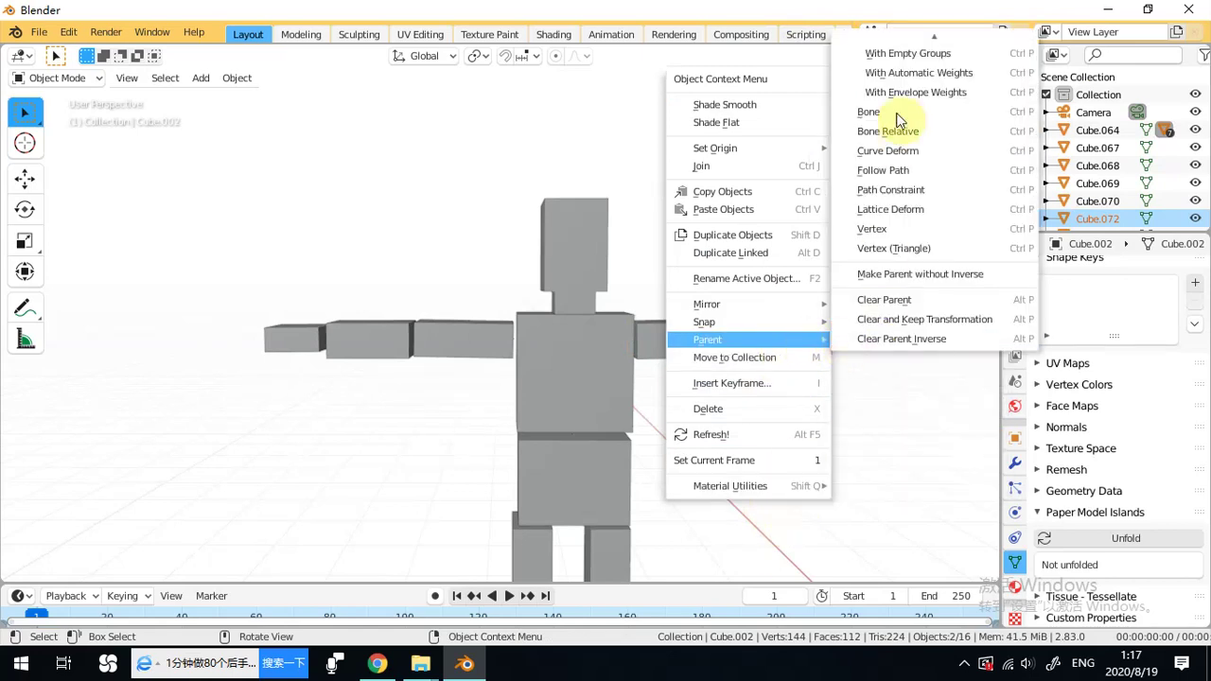
{"action": "scroll", "coordinate": [916, 38], "scroll_direction": "up", "scroll_amount": 2}
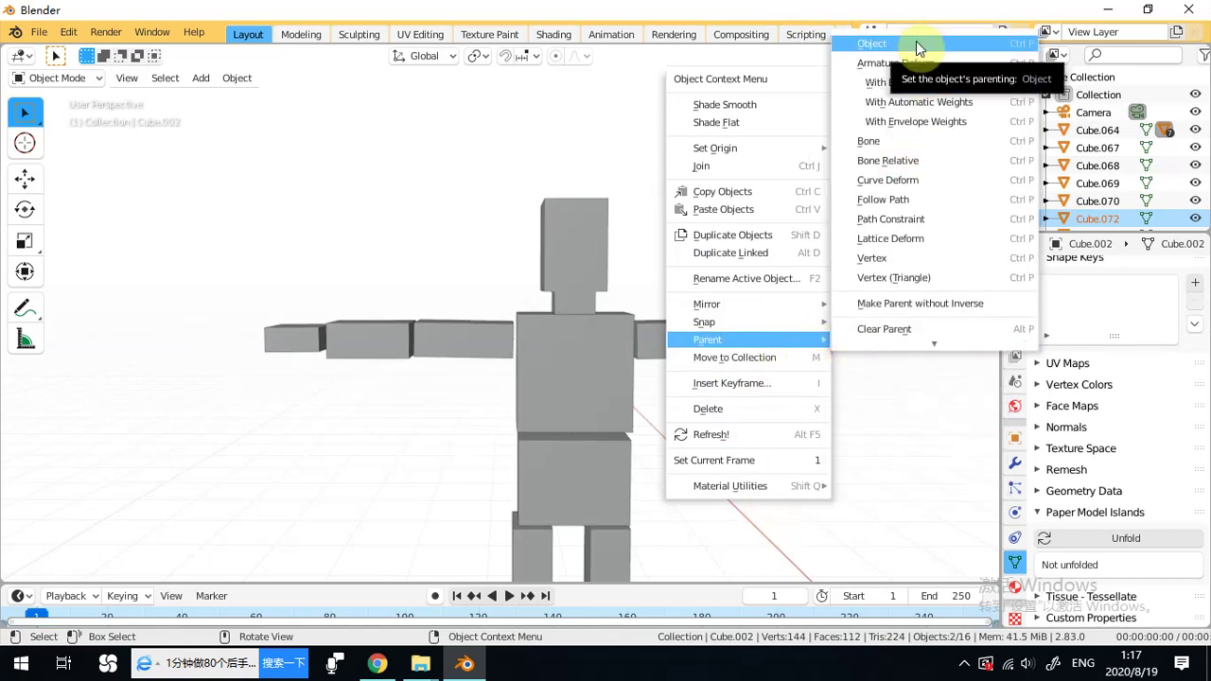
{"action": "left_click", "coordinate": [915, 44]}
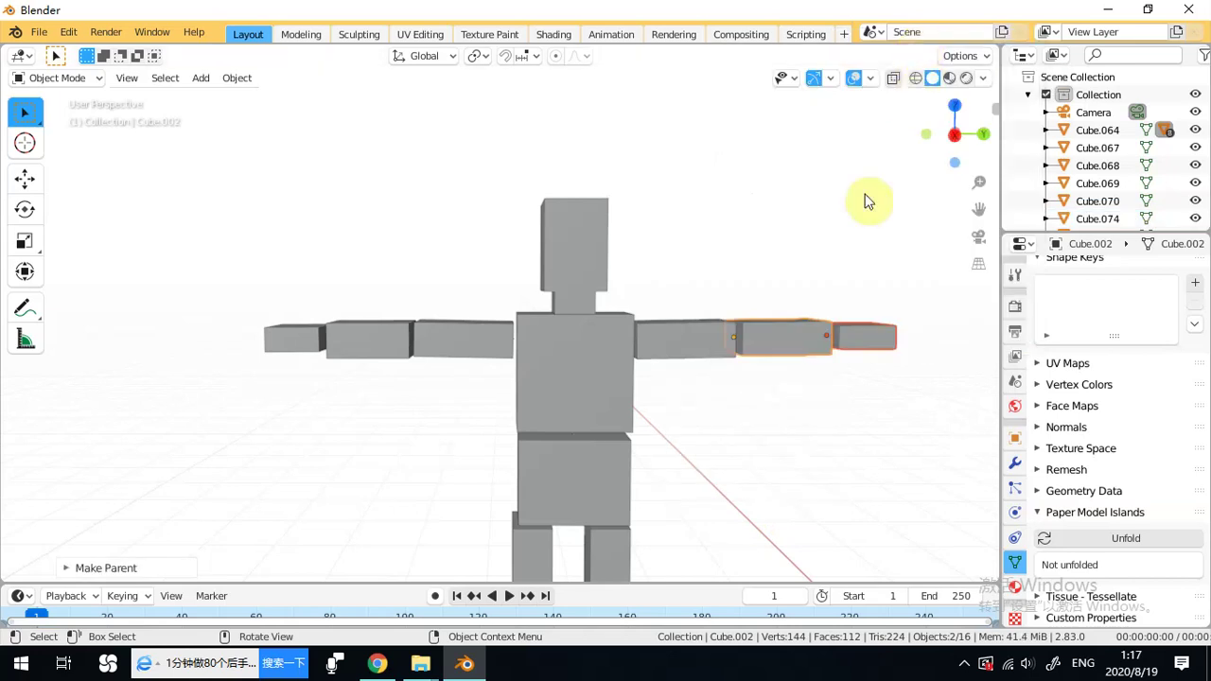
{"action": "scroll", "coordinate": [823, 327], "scroll_direction": "down", "scroll_amount": 4}
Parent the left upper leg to the hips block Cube.064.
{"action": "middle_click_drag", "start_coordinate": [725, 408], "coordinate": [751, 297]}
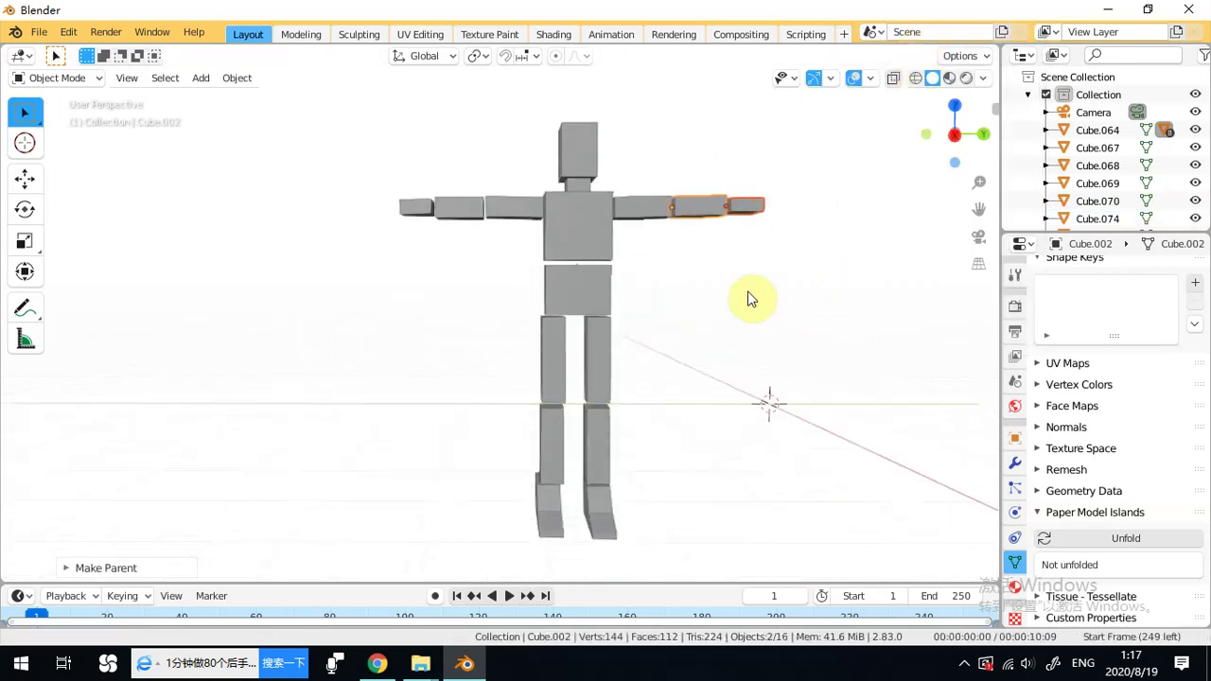
{"action": "left_click", "coordinate": [548, 373]}
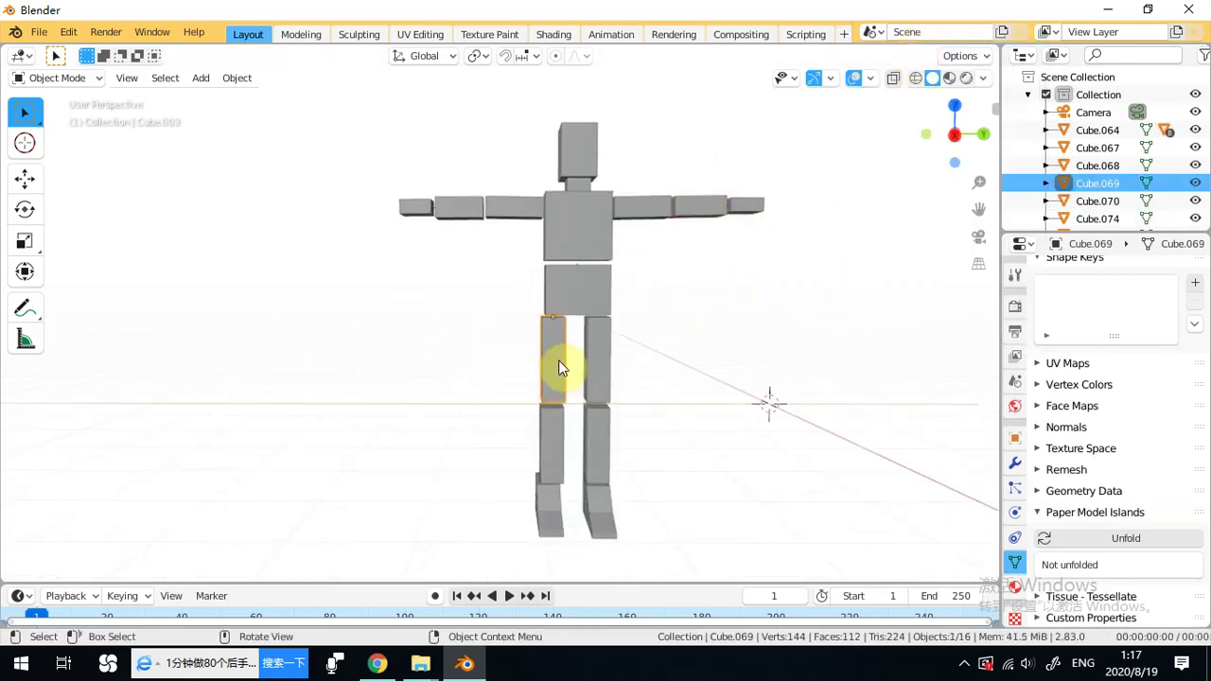
{"action": "left_click", "coordinate": [557, 297], "text": "shift"}
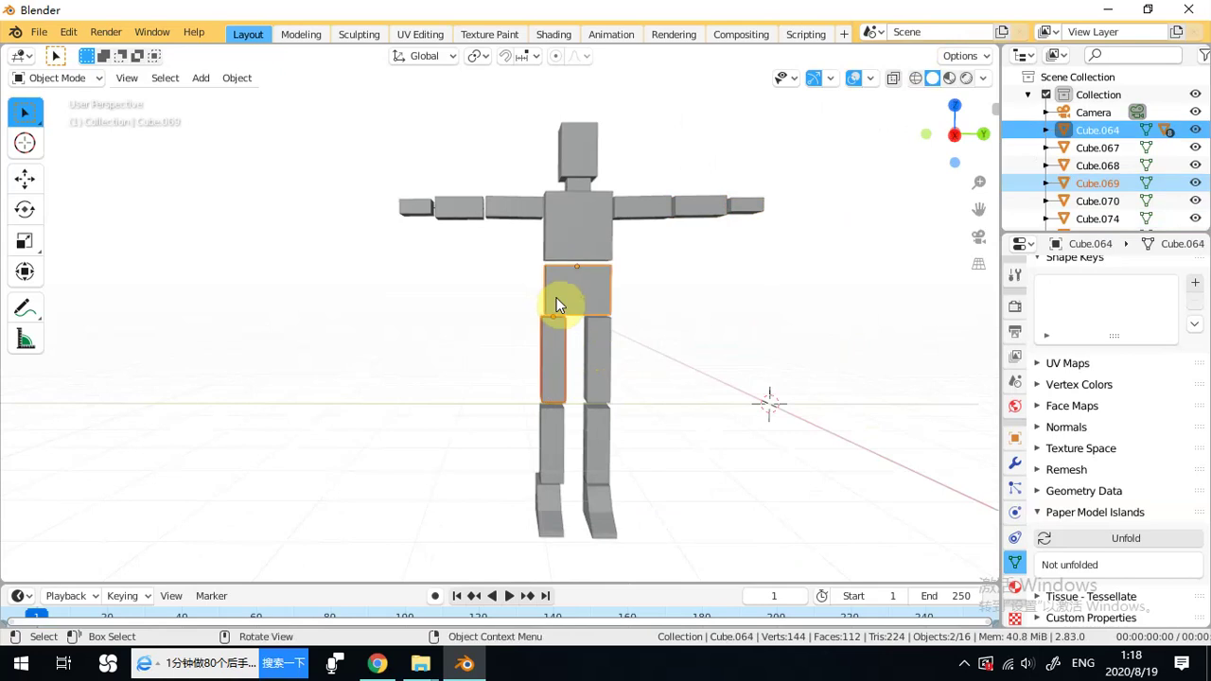
{"action": "right_click", "coordinate": [556, 297]}
{"action": "mouse_move", "coordinate": [556, 301]}
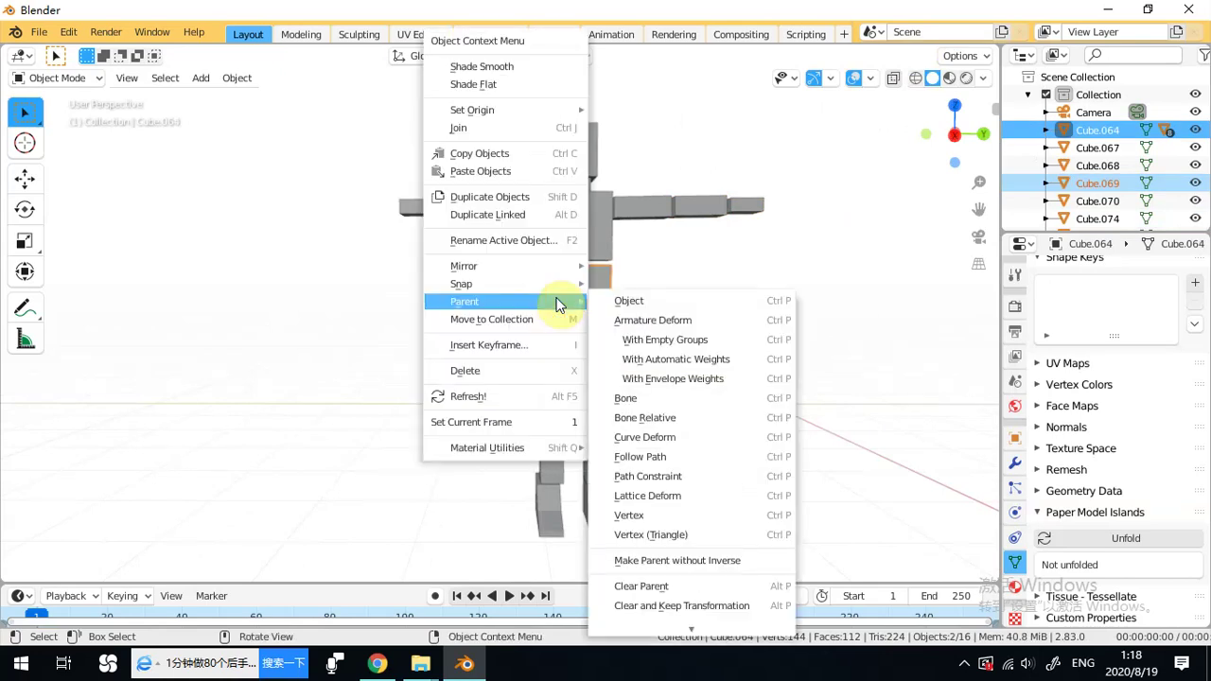
{"action": "left_click", "coordinate": [610, 300]}
Parent the right upper leg to the hips block Cube.064.
{"action": "left_click", "coordinate": [610, 340]}
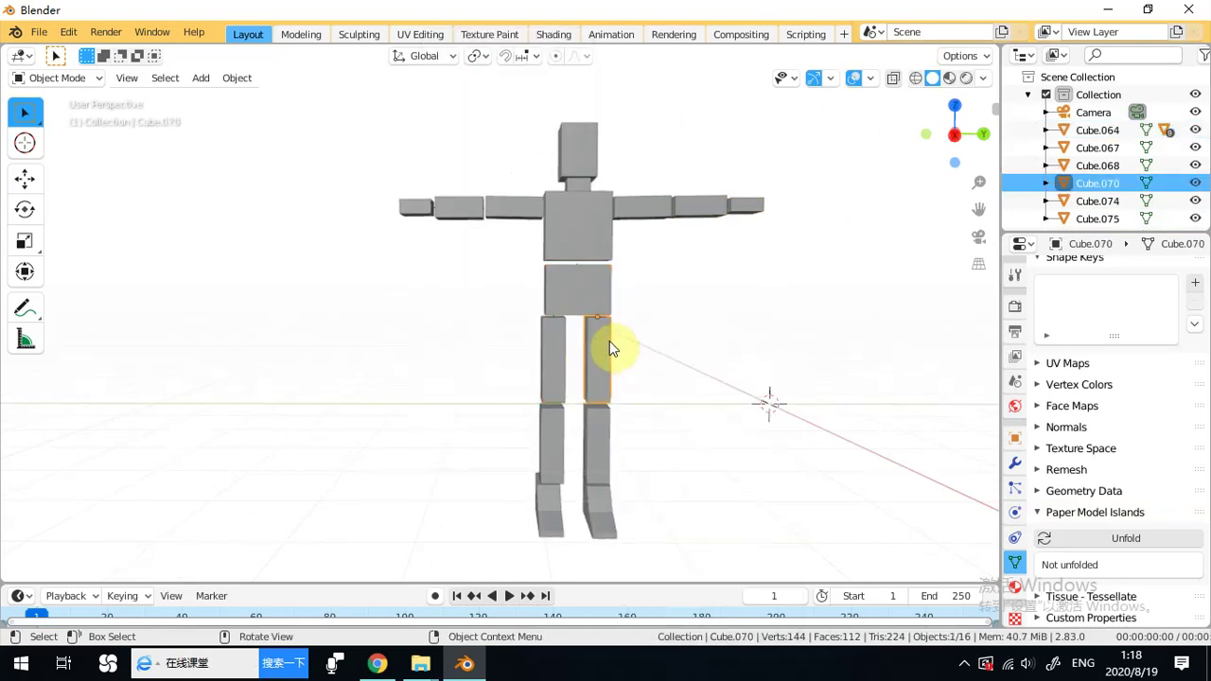
{"action": "left_click", "coordinate": [597, 300], "text": "shift"}
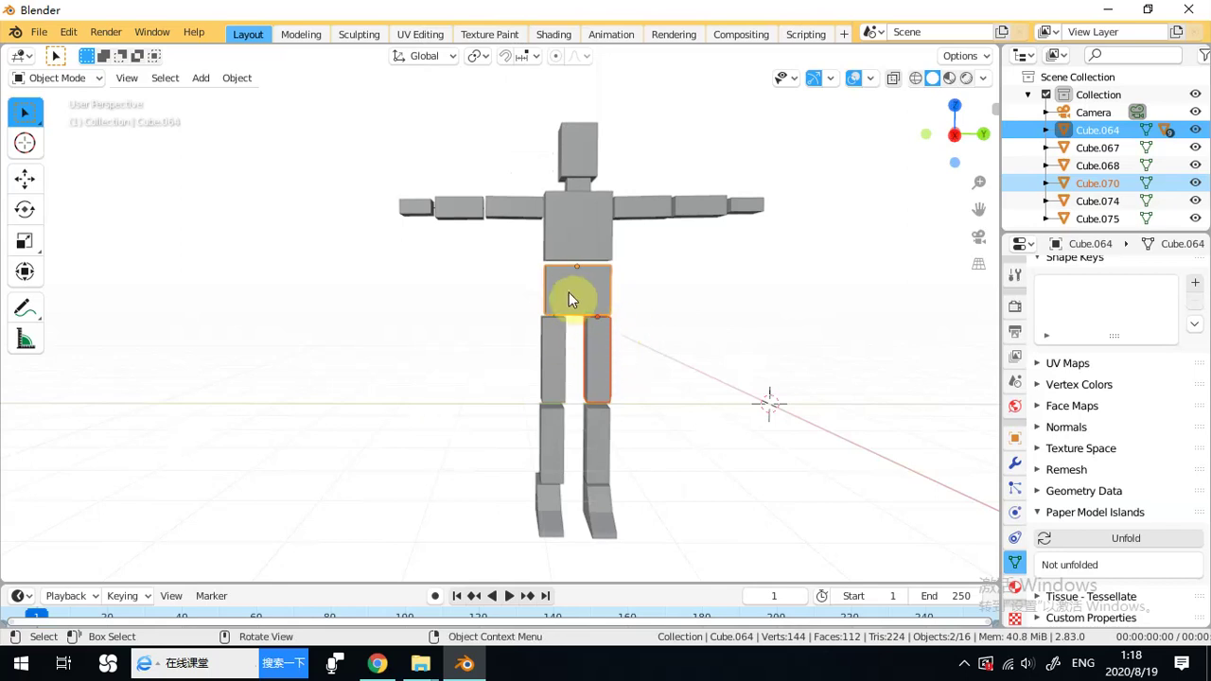
{"action": "left_click", "coordinate": [662, 326]}
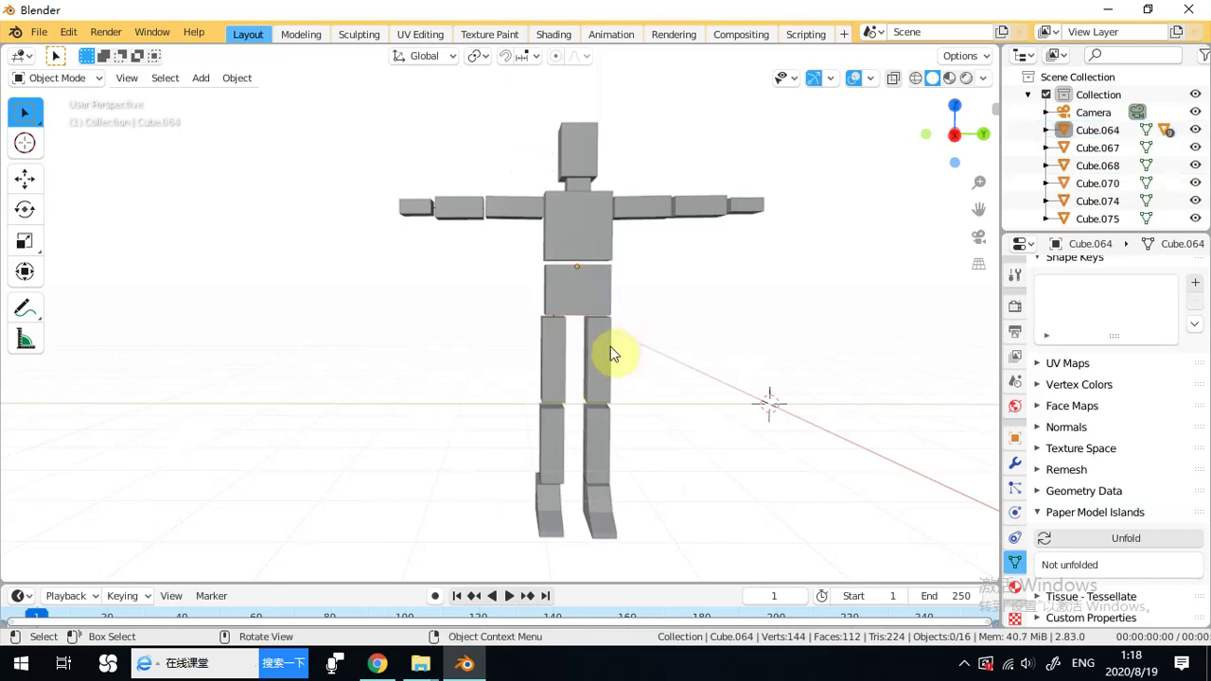
{"action": "left_click", "coordinate": [603, 348]}
{"action": "left_click", "coordinate": [591, 286], "text": "shift"}
{"action": "right_click", "coordinate": [592, 286]}
{"action": "mouse_move", "coordinate": [591, 286]}
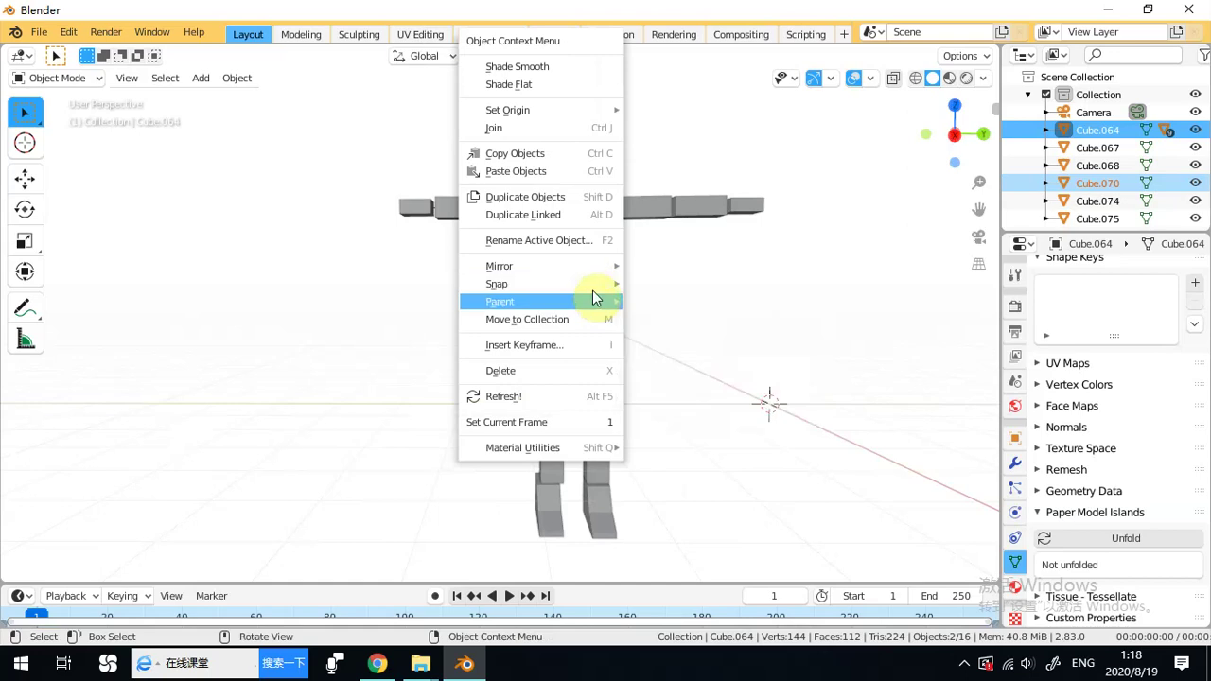
{"action": "left_click", "coordinate": [645, 303]}
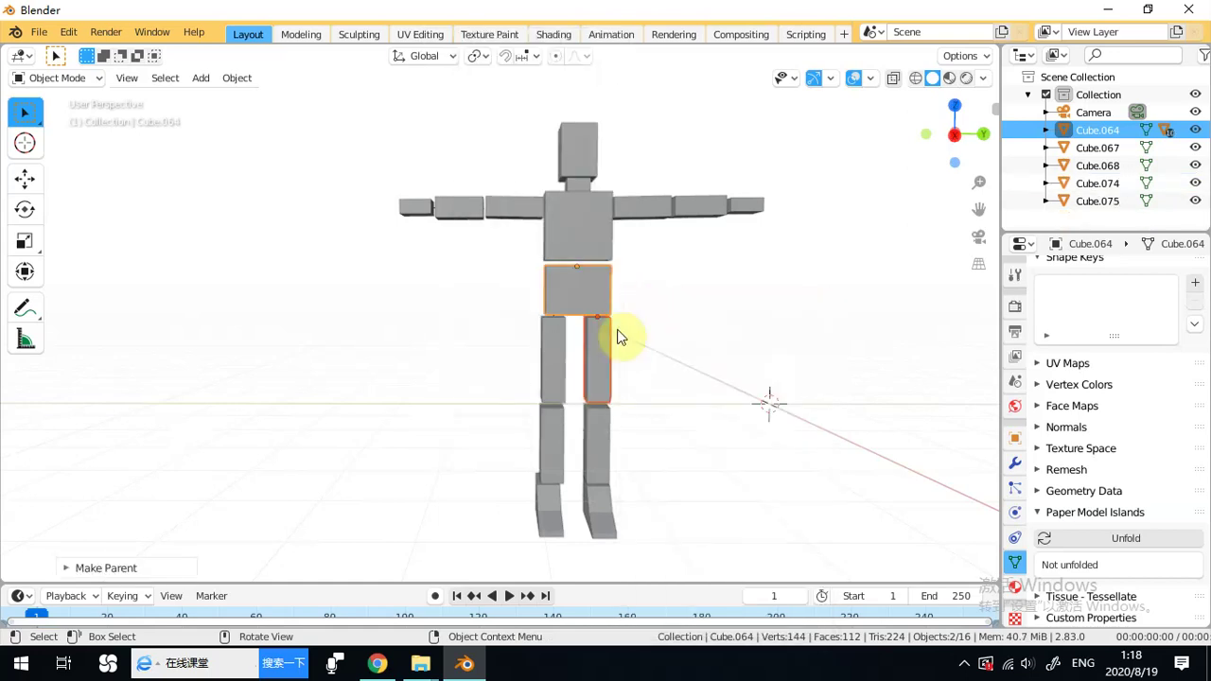
Parent each lower leg to its upper leg.
{"action": "left_click", "coordinate": [562, 435]}
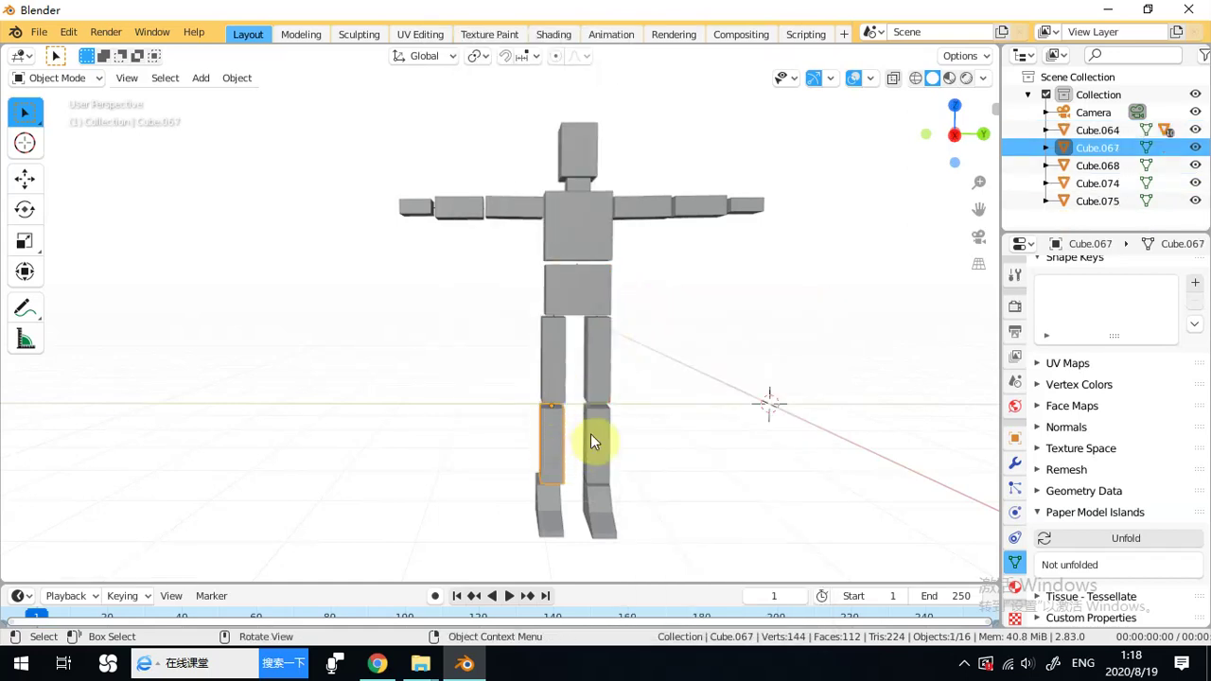
{"action": "left_click", "coordinate": [557, 394], "text": "shift"}
{"action": "right_click", "coordinate": [557, 394]}
{"action": "mouse_move", "coordinate": [557, 394]}
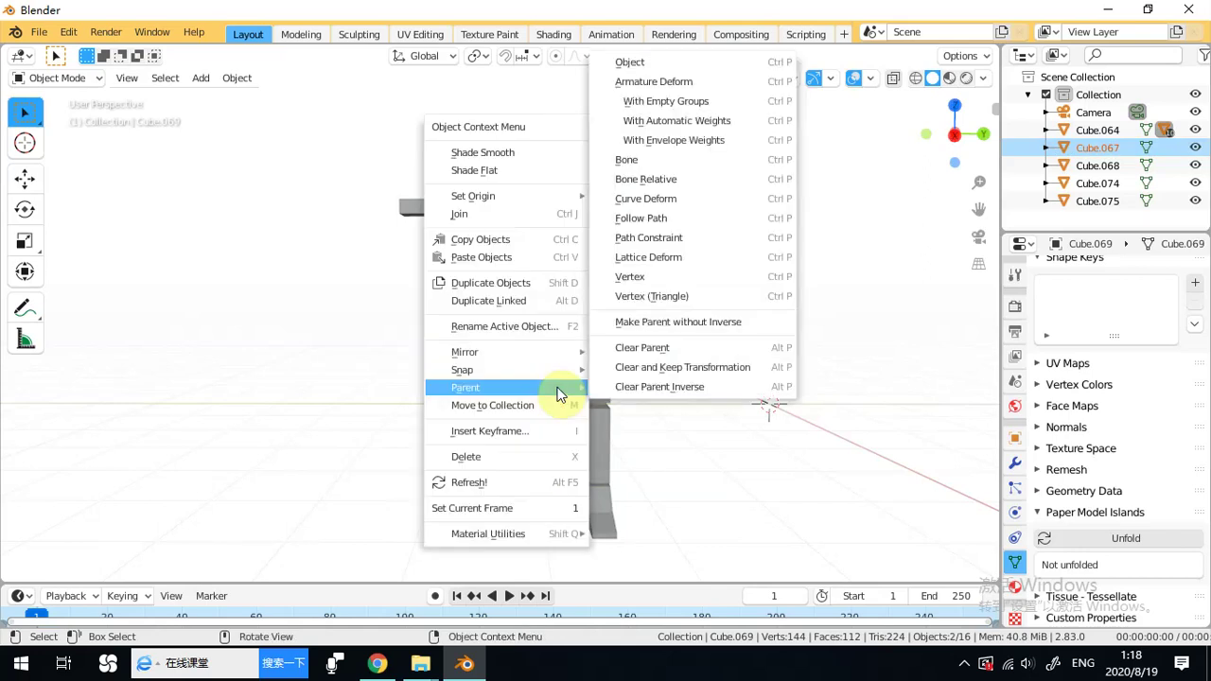
{"action": "left_click", "coordinate": [635, 60]}
{"action": "left_click", "coordinate": [586, 437]}
{"action": "left_click", "coordinate": [596, 357], "text": "shift"}
{"action": "right_click", "coordinate": [596, 358]}
{"action": "mouse_move", "coordinate": [596, 357]}
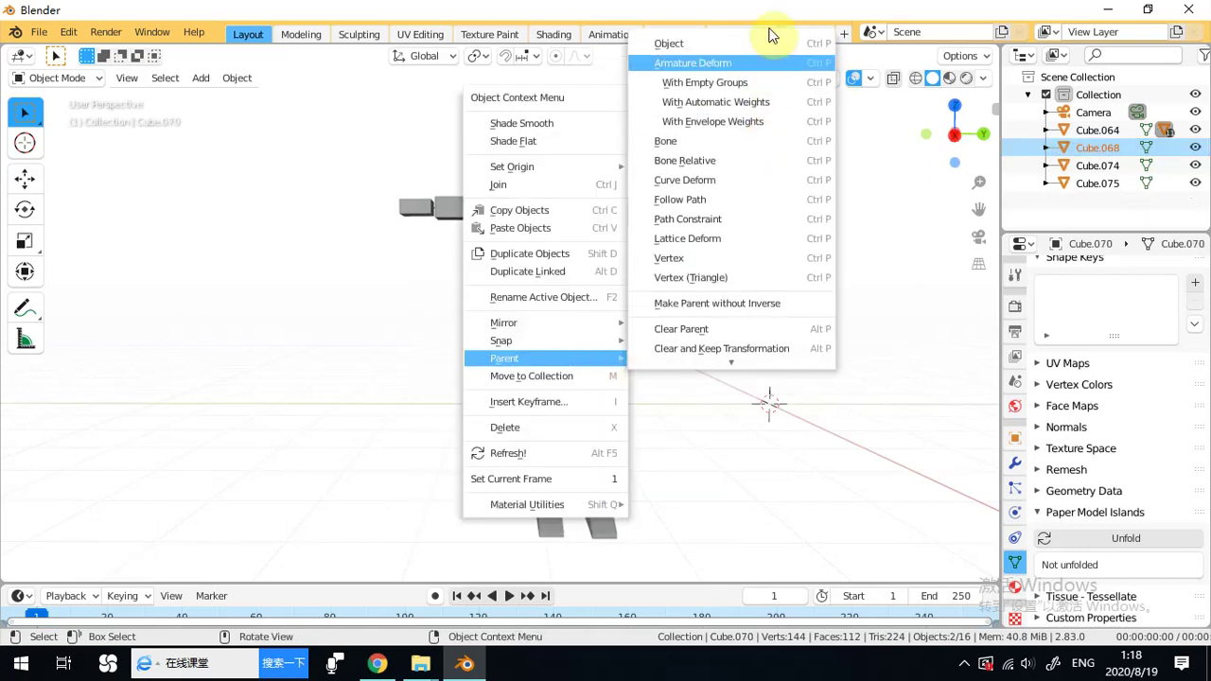
{"action": "left_click", "coordinate": [760, 37]}
Parent each foot block to its lower leg.
{"action": "left_click", "coordinate": [540, 506]}
{"action": "left_click", "coordinate": [549, 458], "text": "shift"}
{"action": "right_click", "coordinate": [550, 458]}
{"action": "mouse_move", "coordinate": [554, 459]}
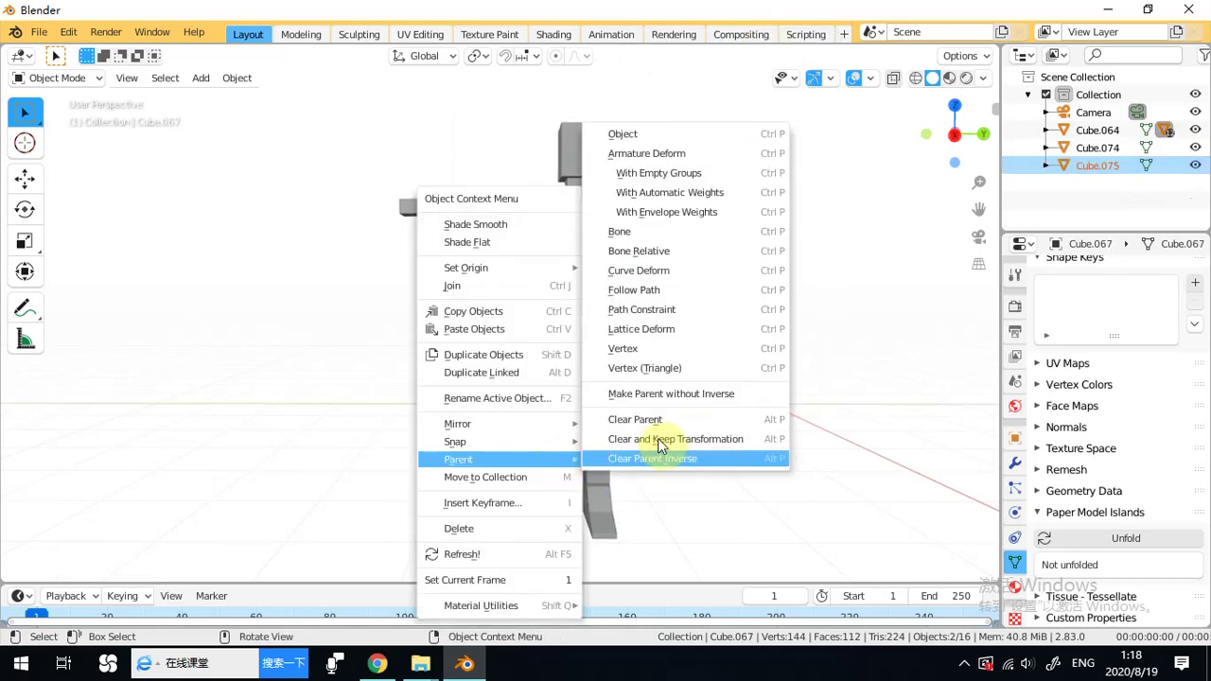
{"action": "left_click", "coordinate": [693, 136]}
{"action": "left_click", "coordinate": [602, 503]}
{"action": "left_click", "coordinate": [606, 458], "text": "shift"}
{"action": "right_click", "coordinate": [603, 458]}
{"action": "mouse_move", "coordinate": [606, 457]}
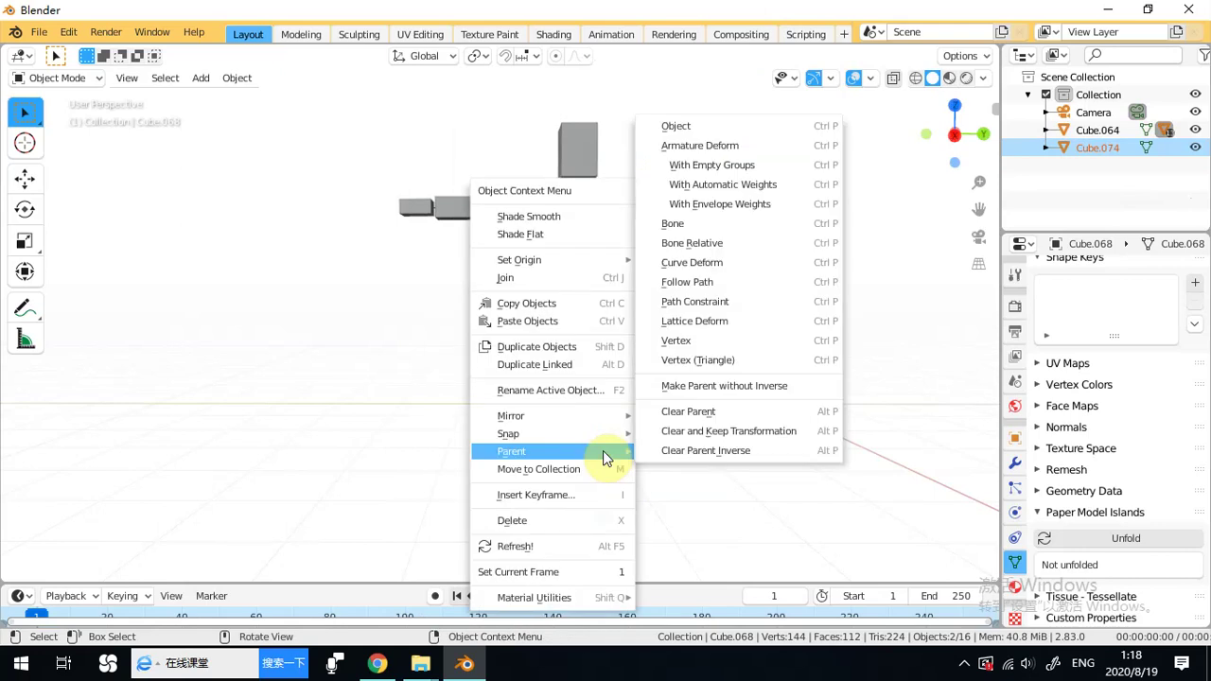
{"action": "left_click", "coordinate": [695, 139]}
{"action": "middle_click_drag", "start_coordinate": [719, 385], "coordinate": [640, 369]}
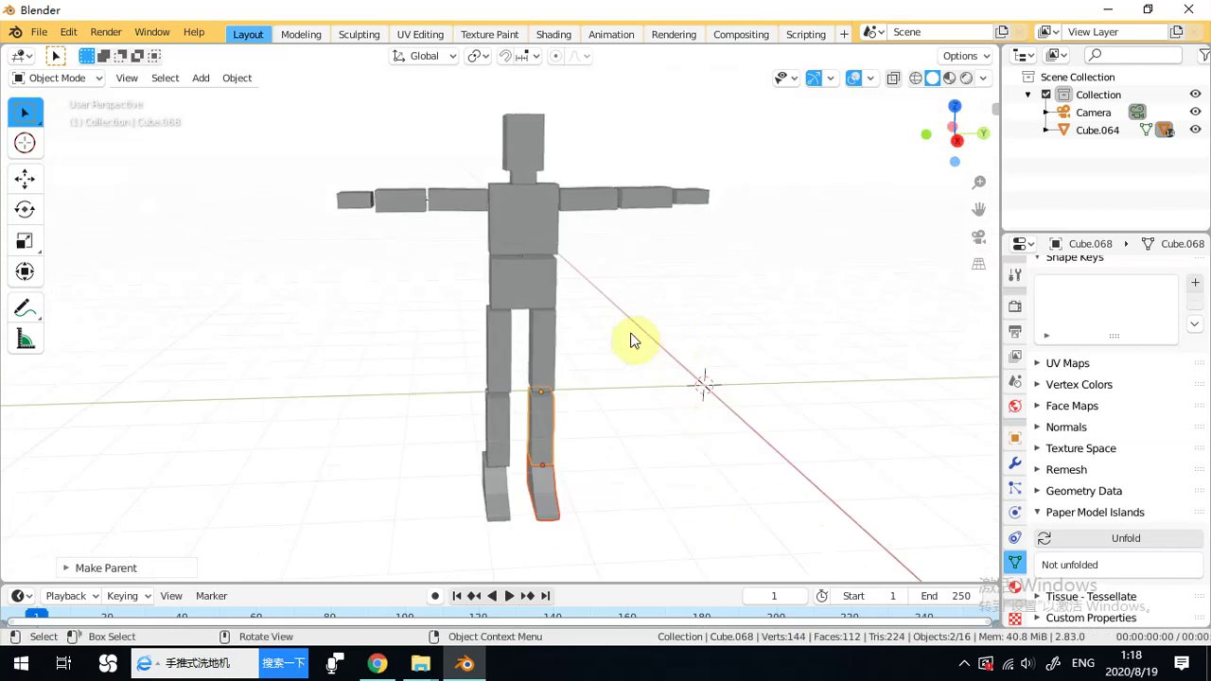
{"action": "middle_click_drag", "start_coordinate": [576, 297], "coordinate": [631, 339]}
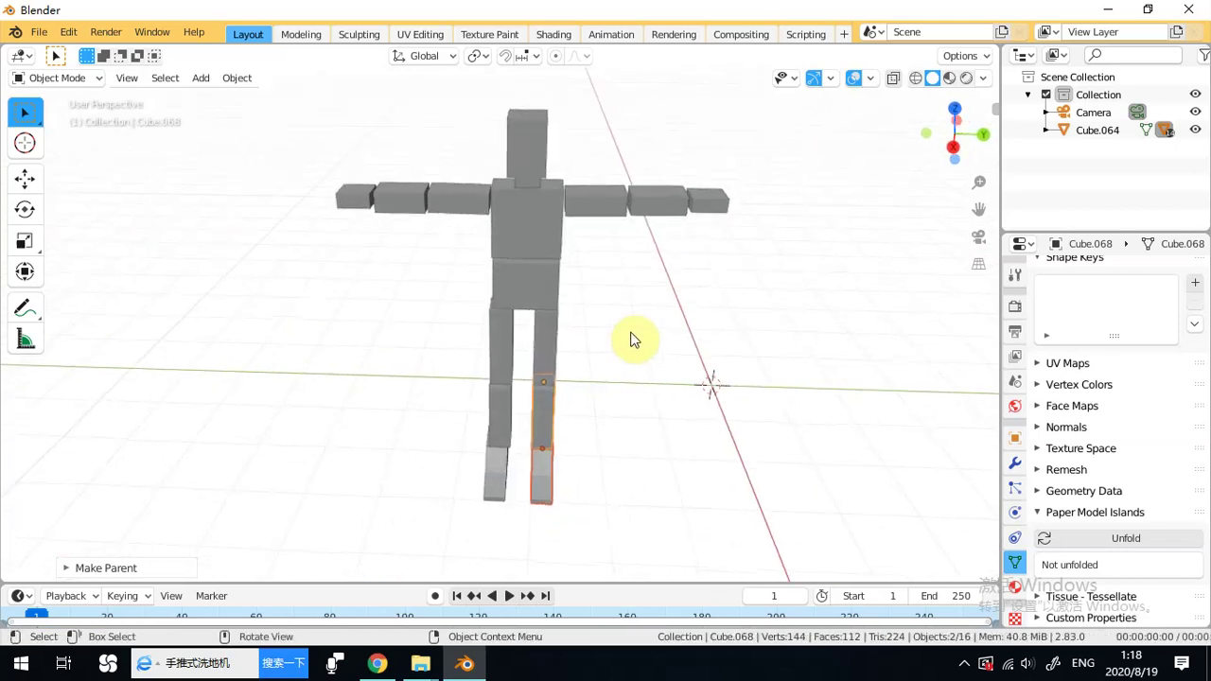
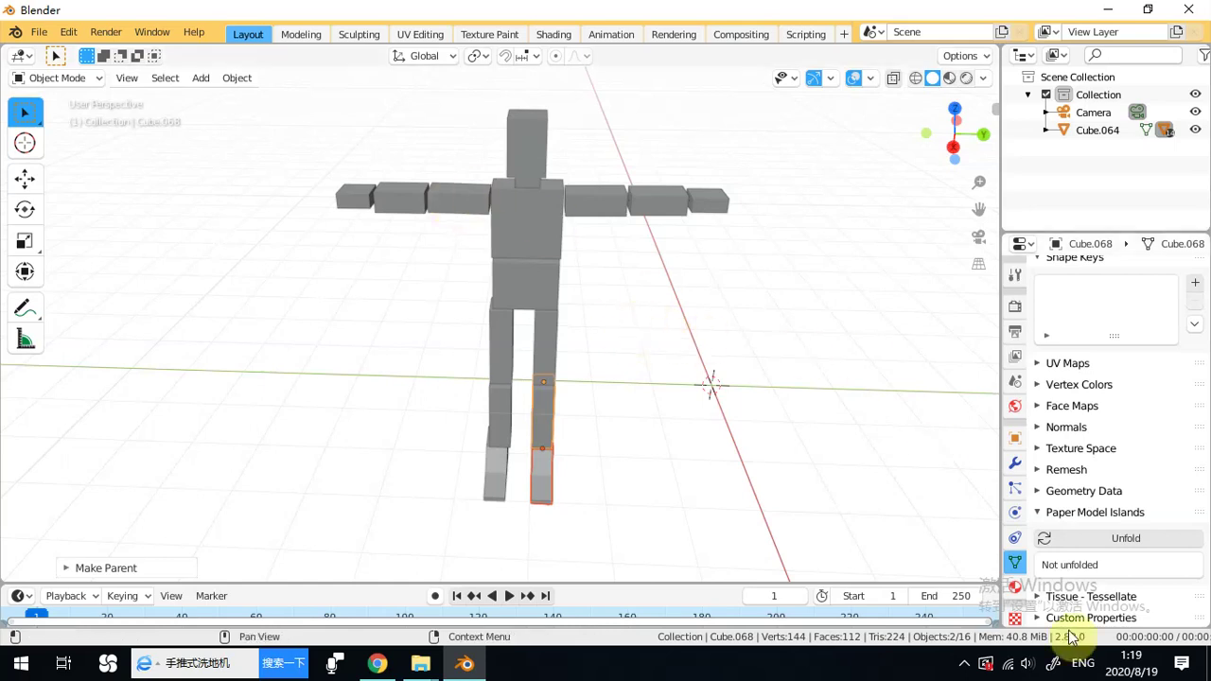
View the figure through the scene camera from the front and select its left thigh.
{"action": "left_click", "coordinate": [979, 237]}
{"action": "middle_click_drag", "start_coordinate": [482, 312], "coordinate": [694, 285]}
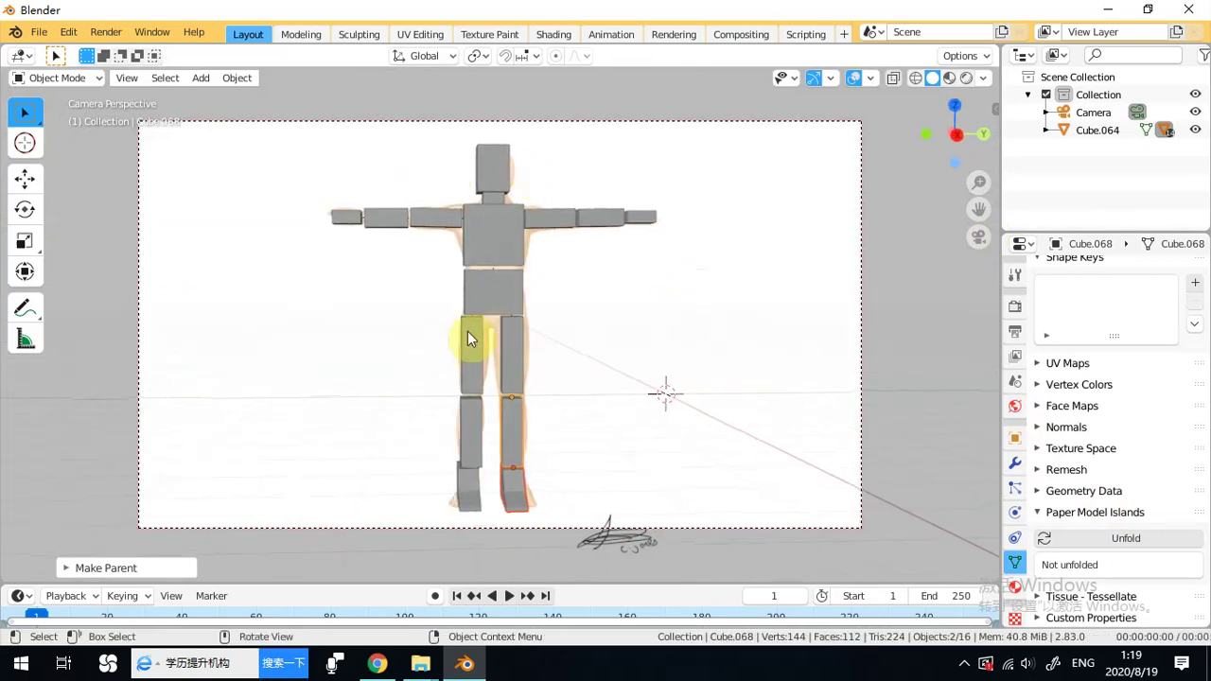
{"action": "left_click", "coordinate": [480, 360]}
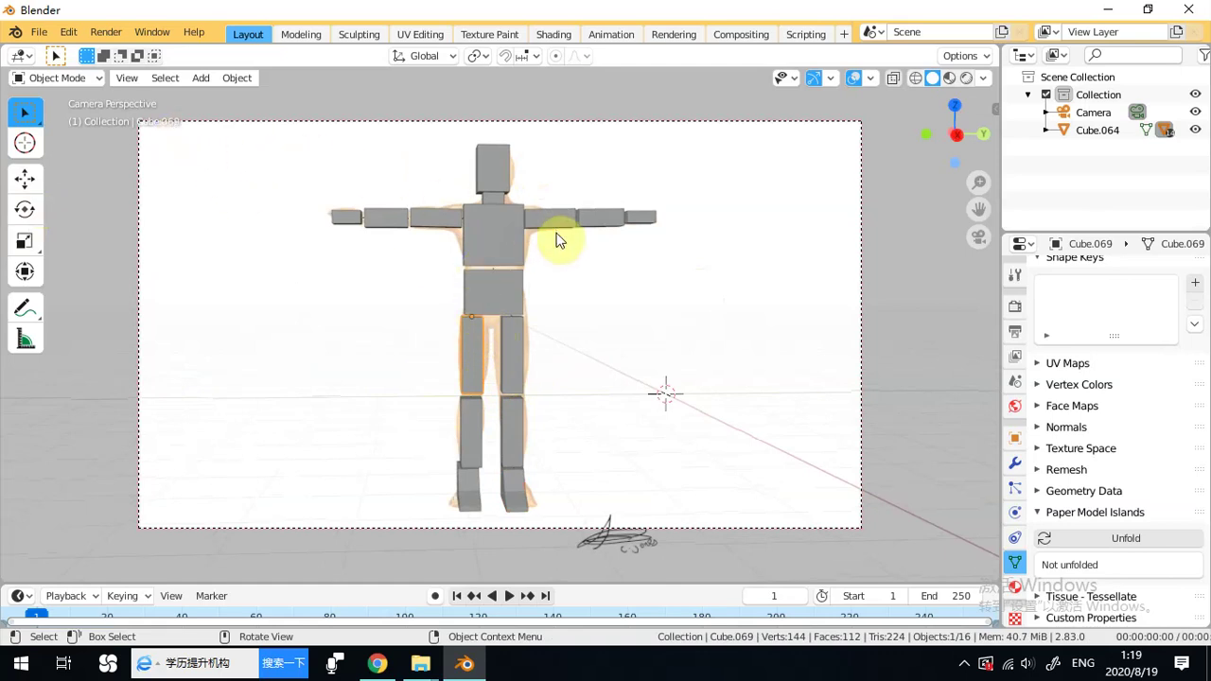
Leave camera view and box-select every block of the mannequin.
{"action": "left_click", "coordinate": [979, 237]}
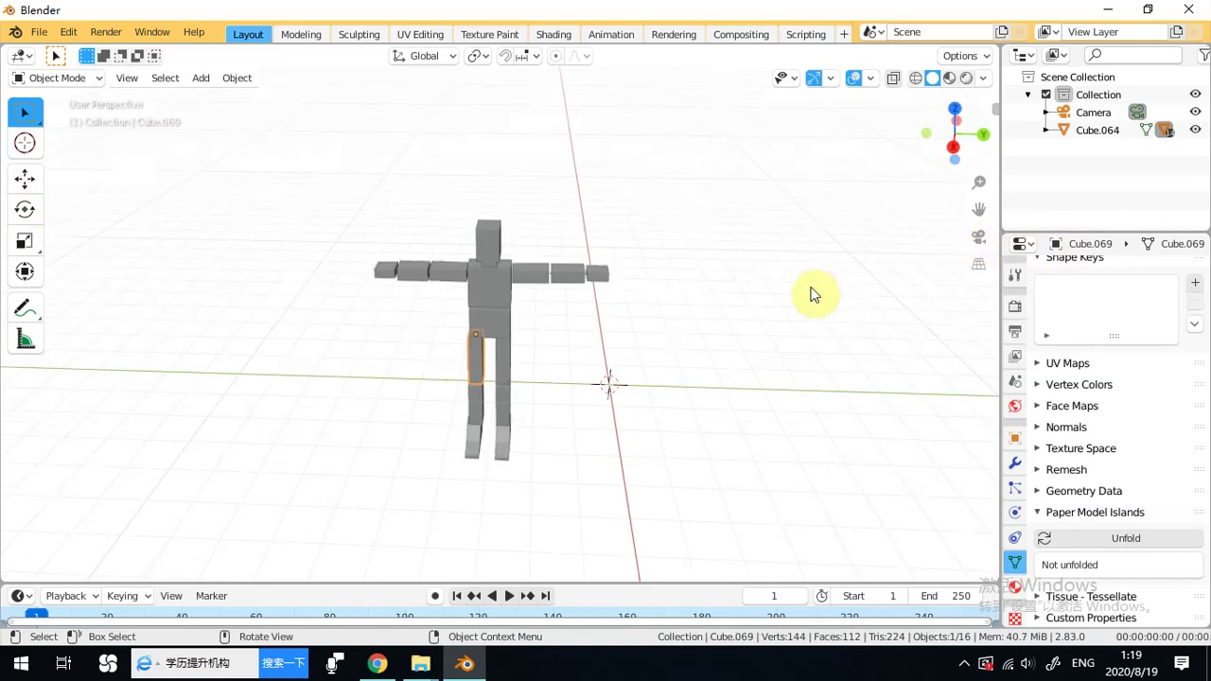
{"action": "middle_click_drag", "start_coordinate": [508, 281], "coordinate": [589, 256]}
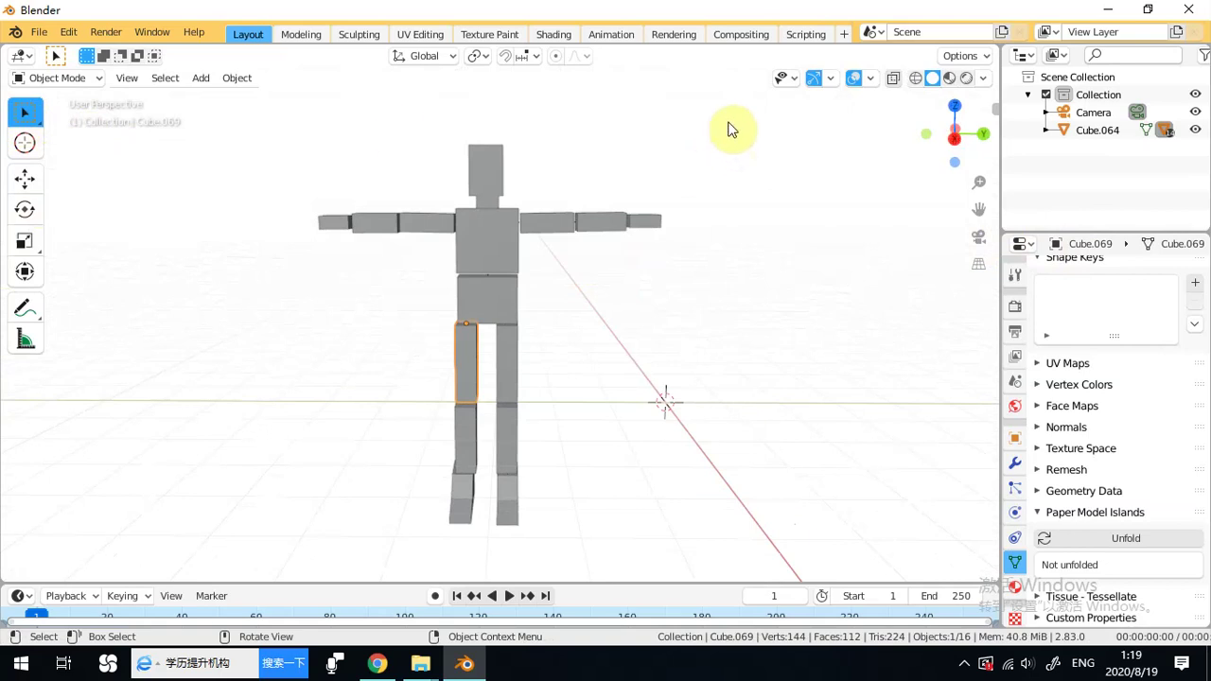
{"action": "left_click_drag", "start_coordinate": [718, 117], "coordinate": [280, 521]}
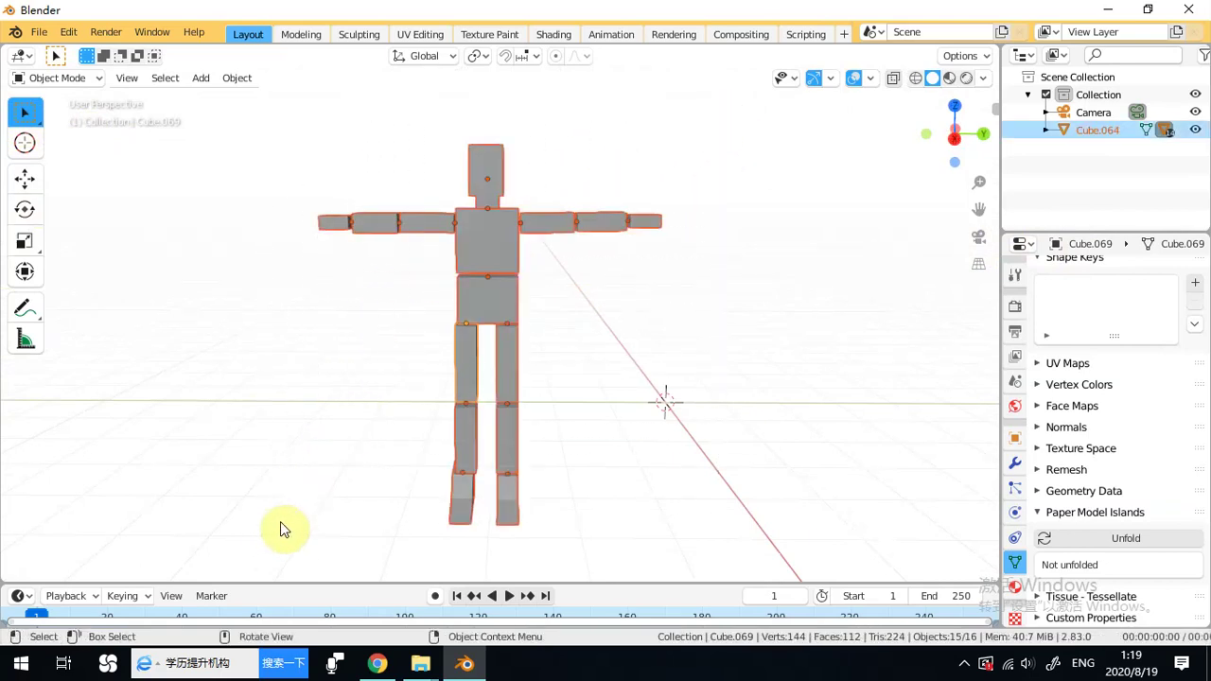
Zoom out and select every object in the scene, camera included.
{"action": "left_click", "coordinate": [735, 379]}
{"action": "scroll", "coordinate": [743, 371], "scroll_direction": "down", "scroll_amount": 5}
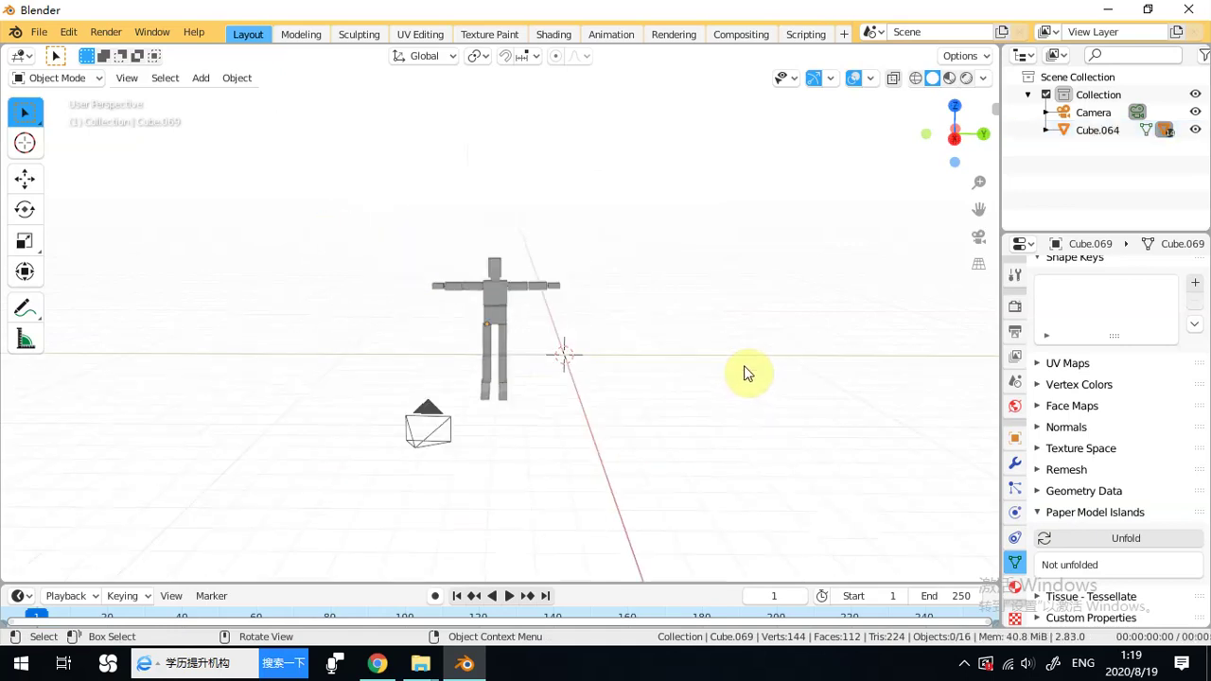
{"action": "key", "text": "a"}
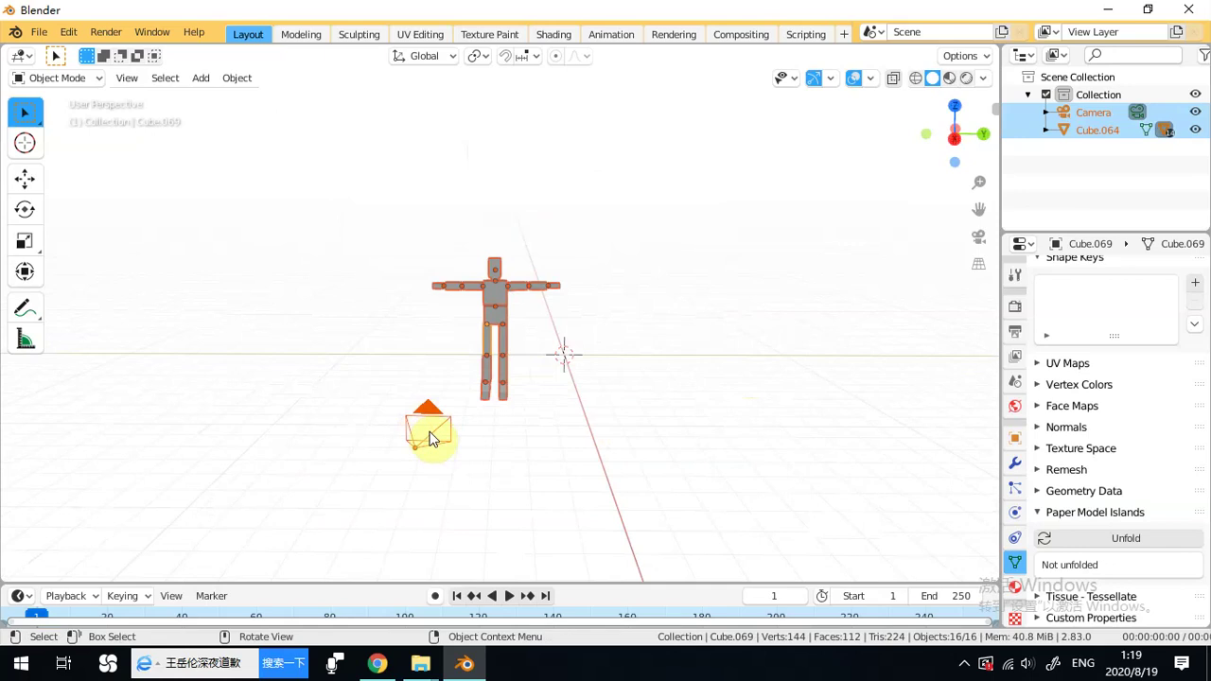
{"action": "left_click", "coordinate": [538, 303]}
{"action": "scroll", "coordinate": [549, 307], "scroll_direction": "up", "scroll_amount": 3}
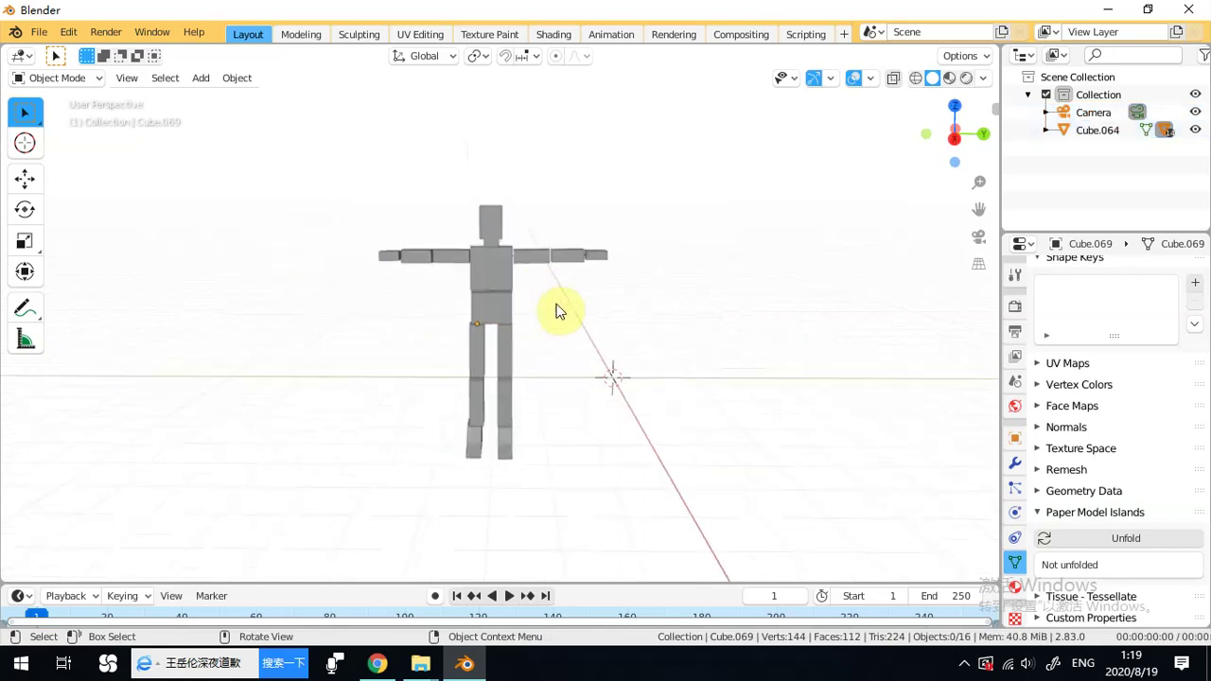
{"action": "scroll", "coordinate": [669, 189], "scroll_direction": "down", "scroll_amount": 2}
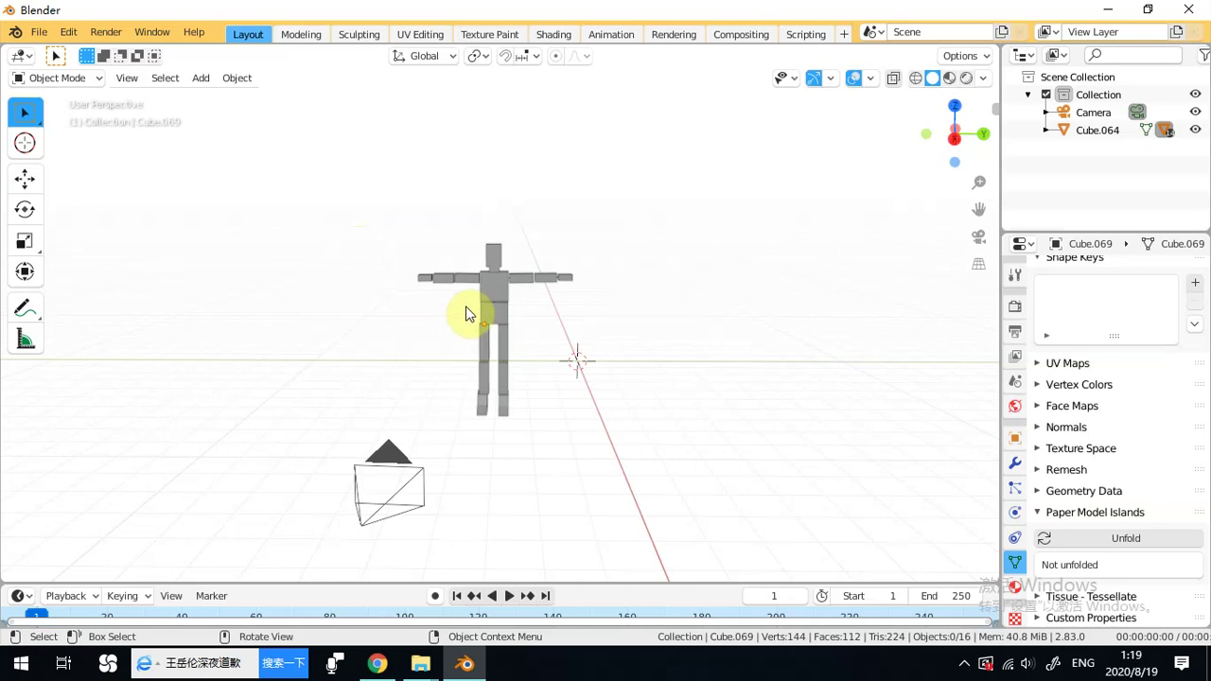
{"action": "key", "text": "a"}
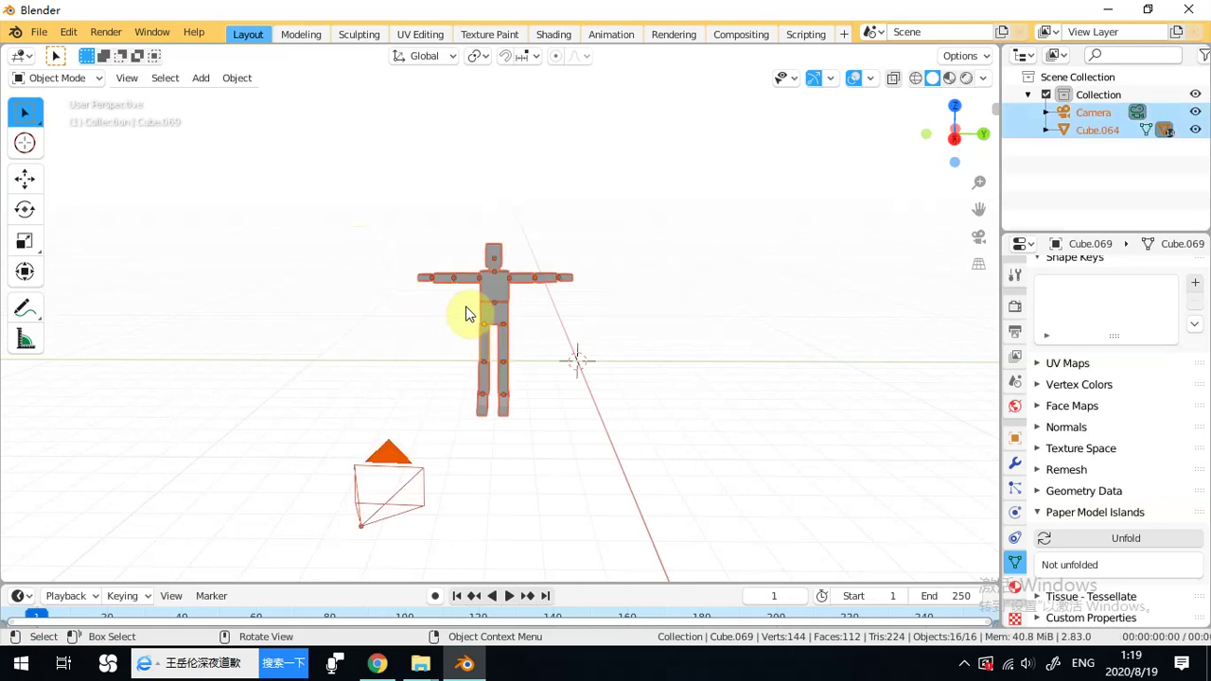
Toggle the camera in the selection, then box-select only the mannequin's fifteen blocks.
{"action": "left_click", "coordinate": [407, 480], "text": "shift"}
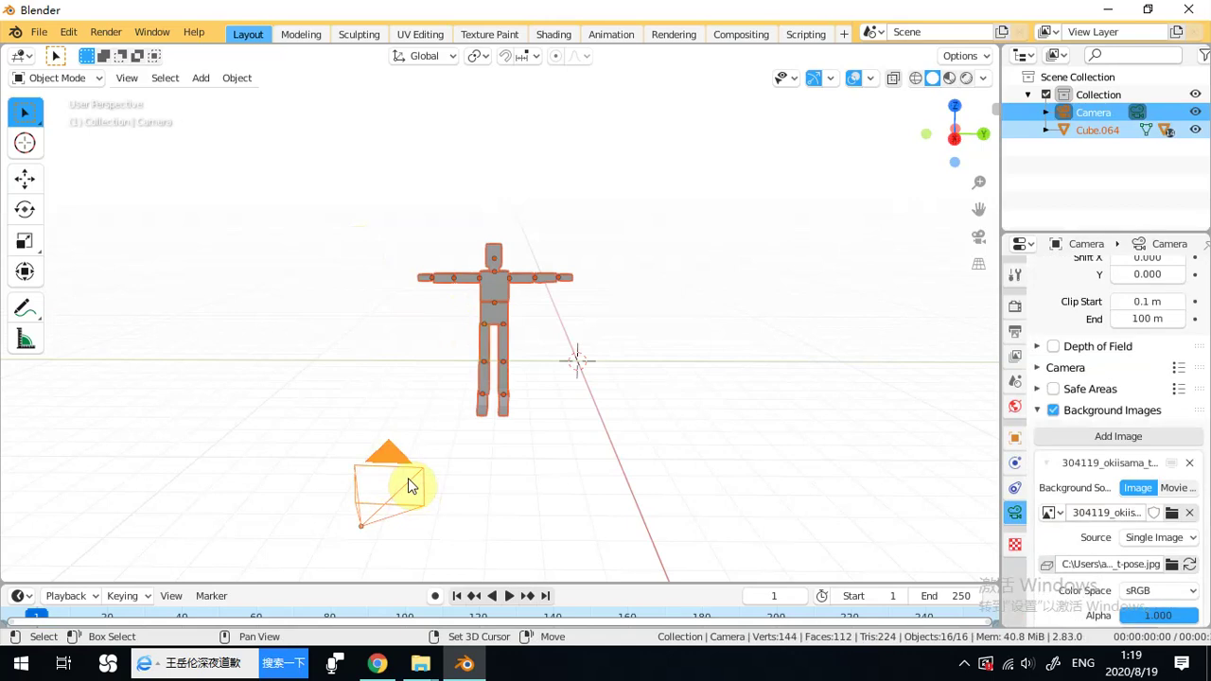
{"action": "left_click", "coordinate": [409, 477], "text": "shift"}
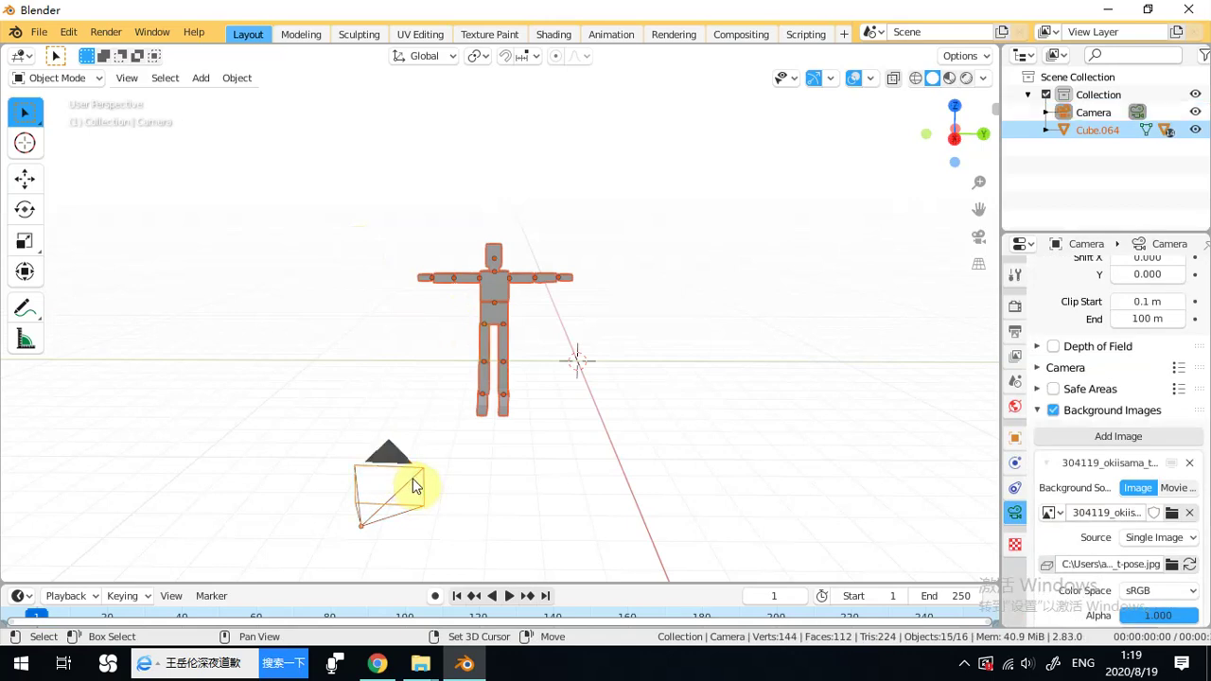
{"action": "left_click", "coordinate": [411, 480], "text": "shift"}
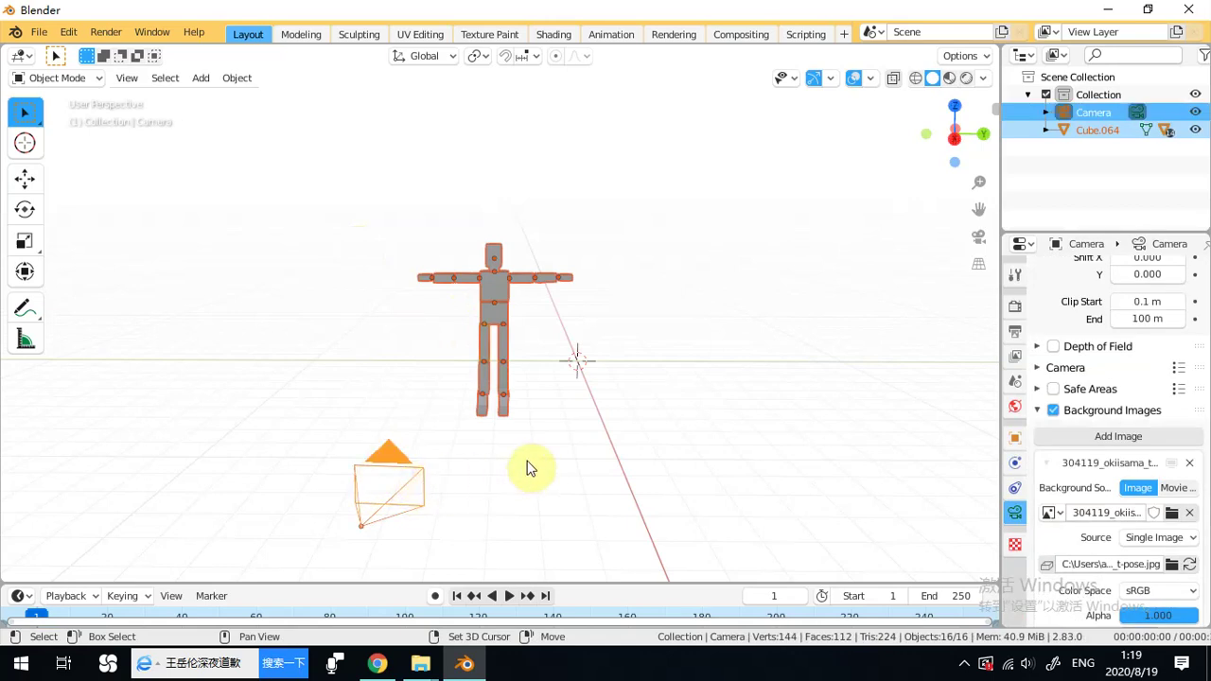
{"action": "left_click", "coordinate": [652, 291]}
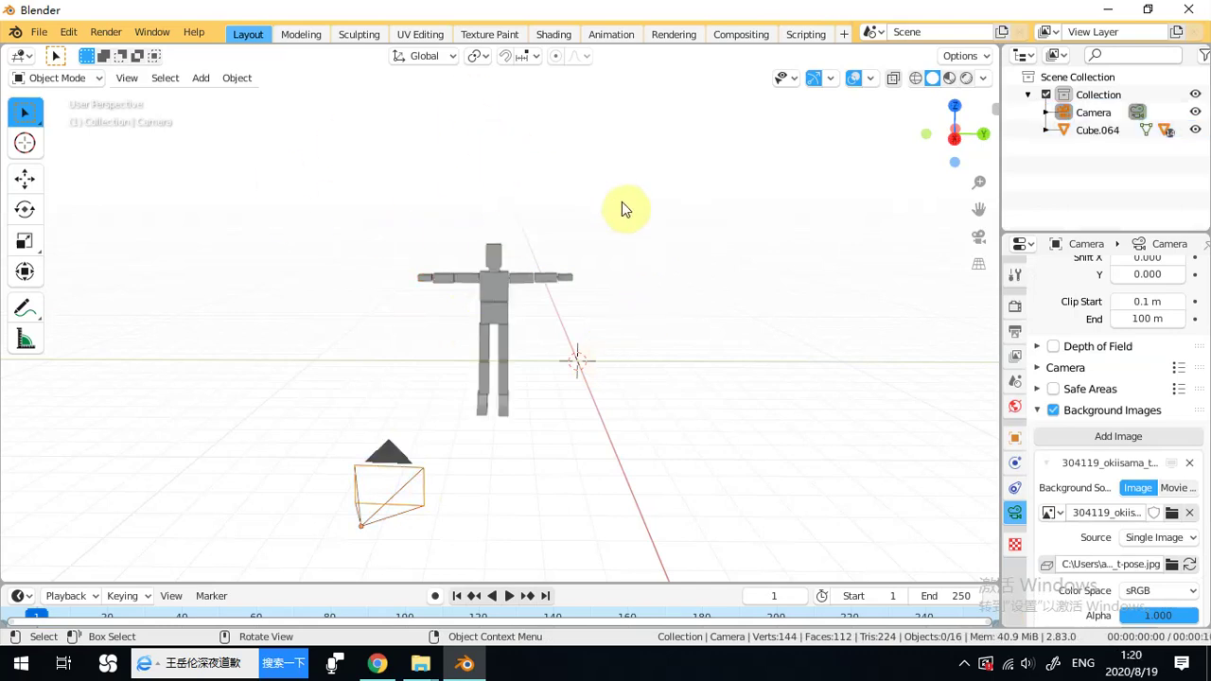
{"action": "left_click_drag", "start_coordinate": [701, 163], "coordinate": [389, 432]}
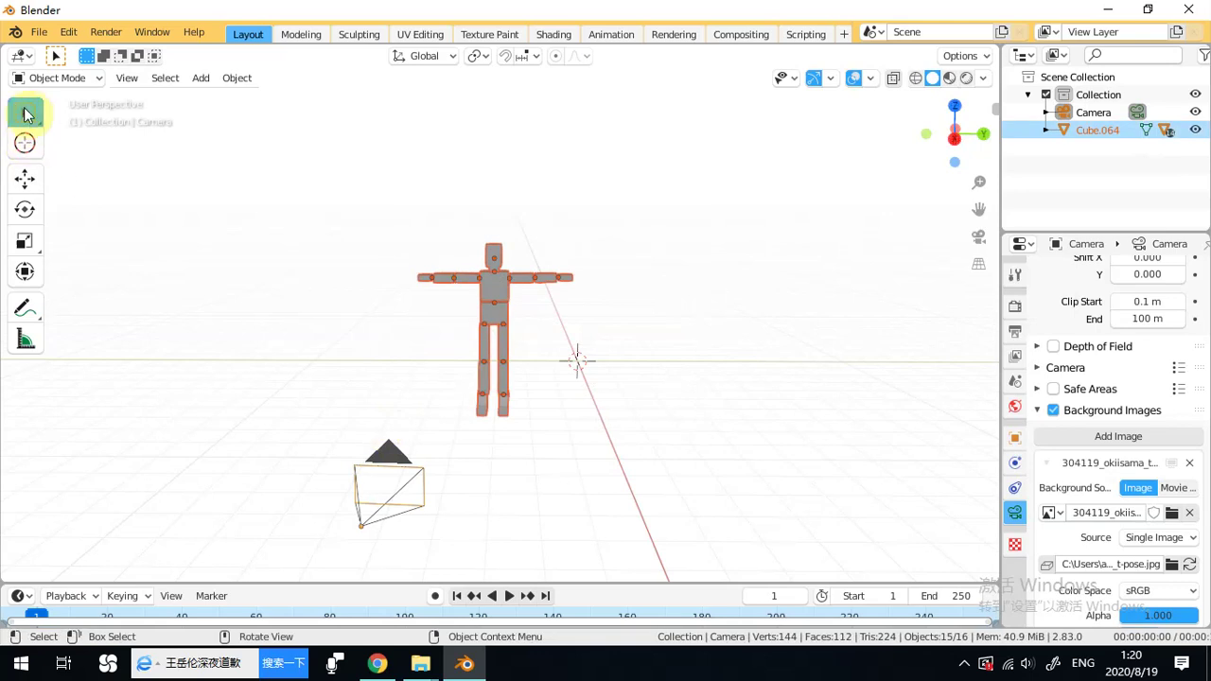
Zoom in and lift the whole mannequin upward with the Move tool.
{"action": "scroll", "coordinate": [443, 271], "scroll_direction": "up", "scroll_amount": 3}
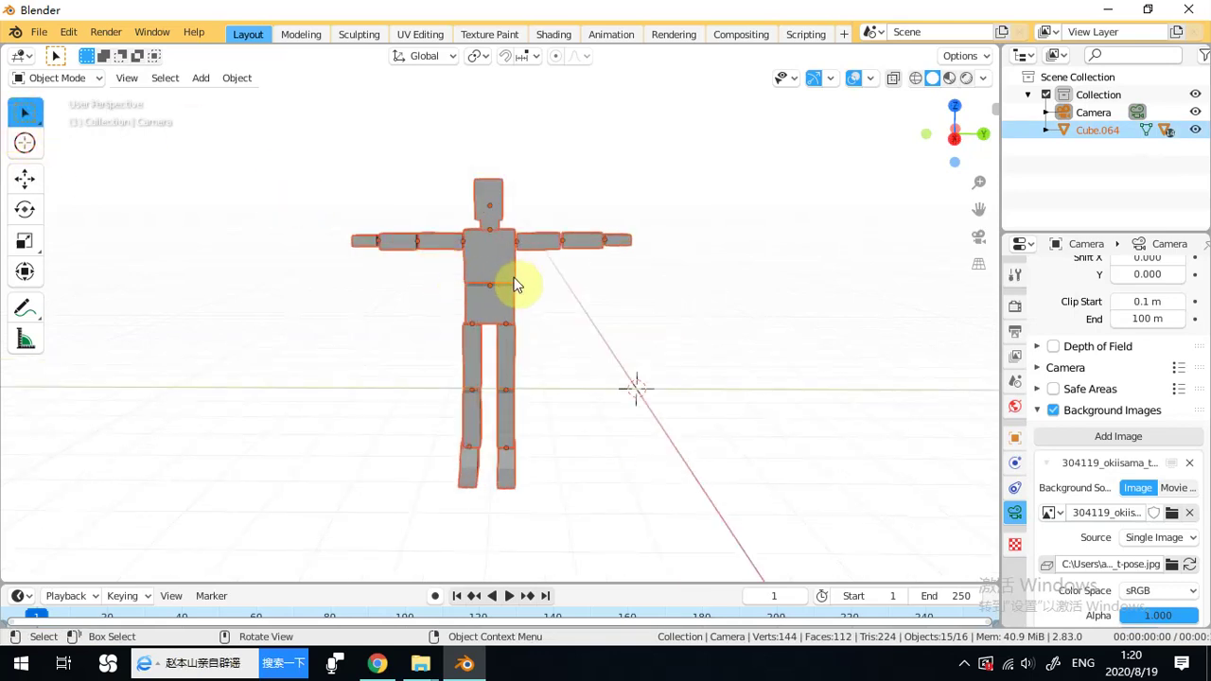
{"action": "scroll", "coordinate": [515, 284], "scroll_direction": "up", "scroll_amount": 2}
{"action": "left_click", "coordinate": [25, 178]}
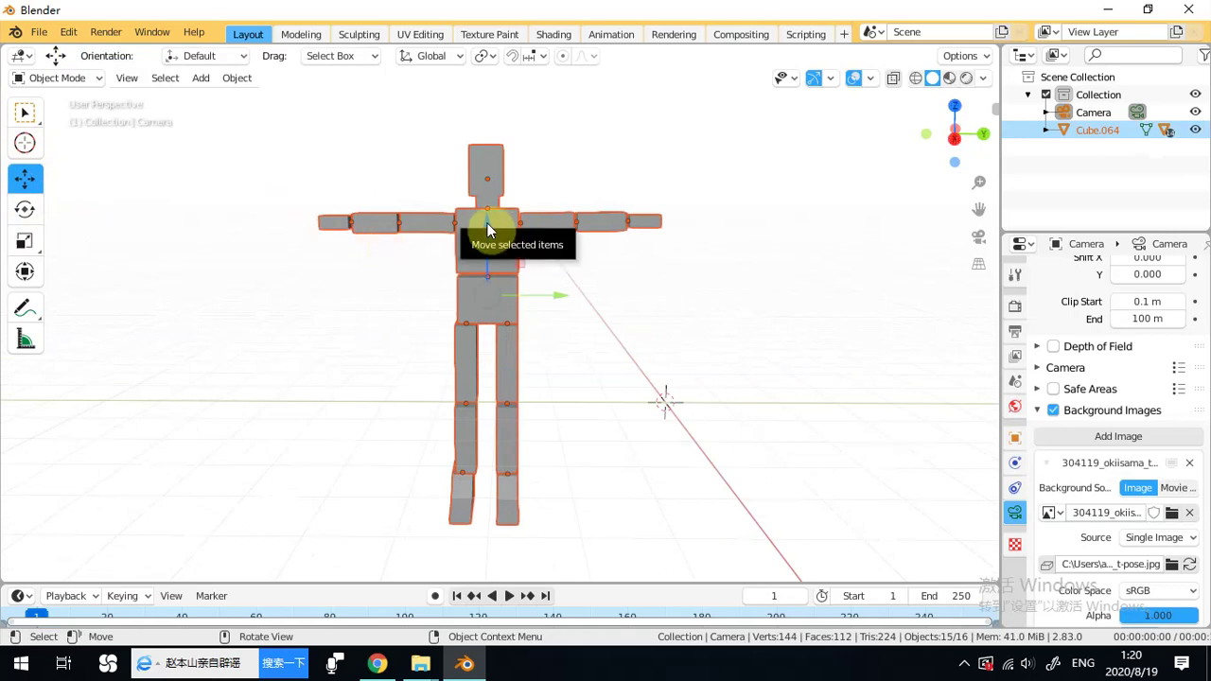
{"action": "left_click_drag", "start_coordinate": [487, 230], "coordinate": [519, 129]}
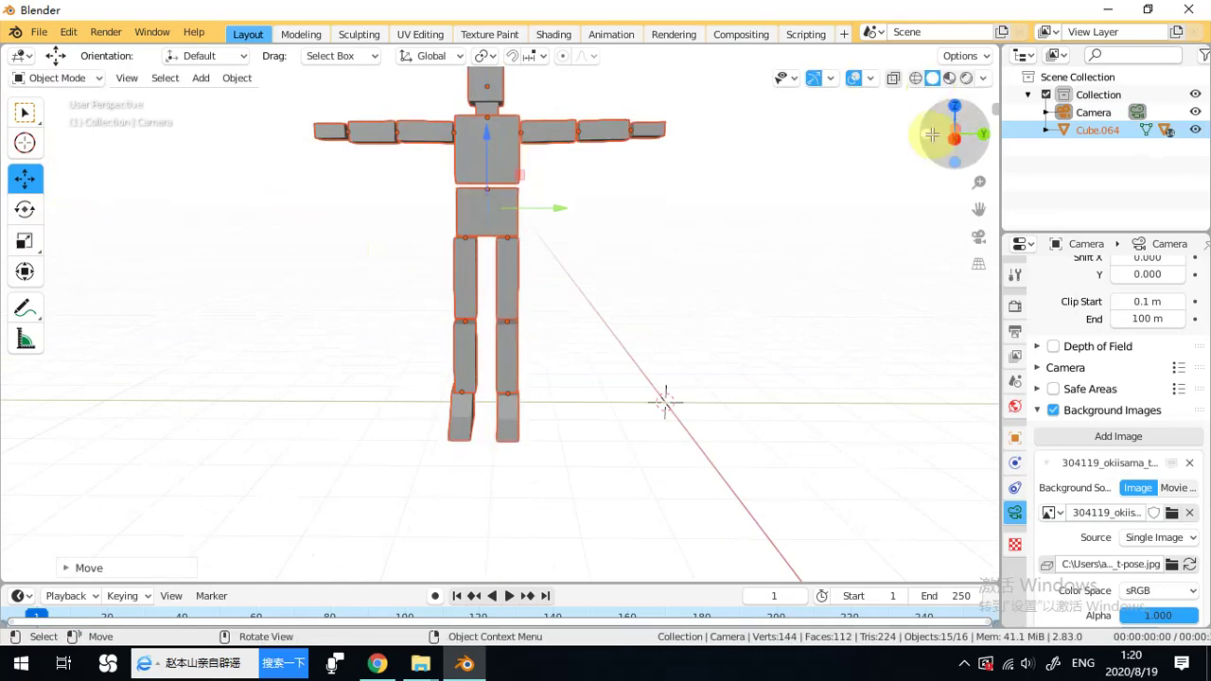
From a side view, raise the figure and slide it along Y so its feet sit at the origin.
{"action": "left_click", "coordinate": [924, 132]}
{"action": "mouse_move", "coordinate": [959, 132]}
{"action": "left_mouse_down"}
{"action": "mouse_move", "coordinate": [648, 392]}
{"action": "mouse_move", "coordinate": [962, 135]}
{"action": "left_mouse_up"}
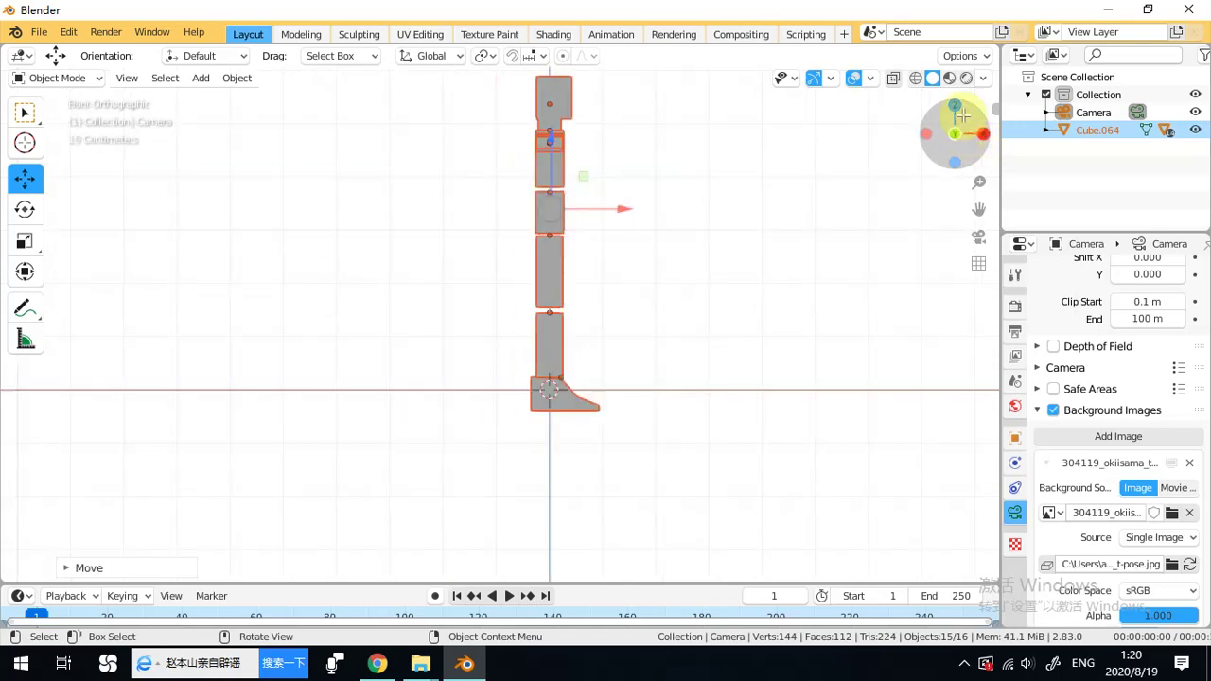
{"action": "left_click", "coordinate": [953, 156]}
{"action": "left_click", "coordinate": [926, 133]}
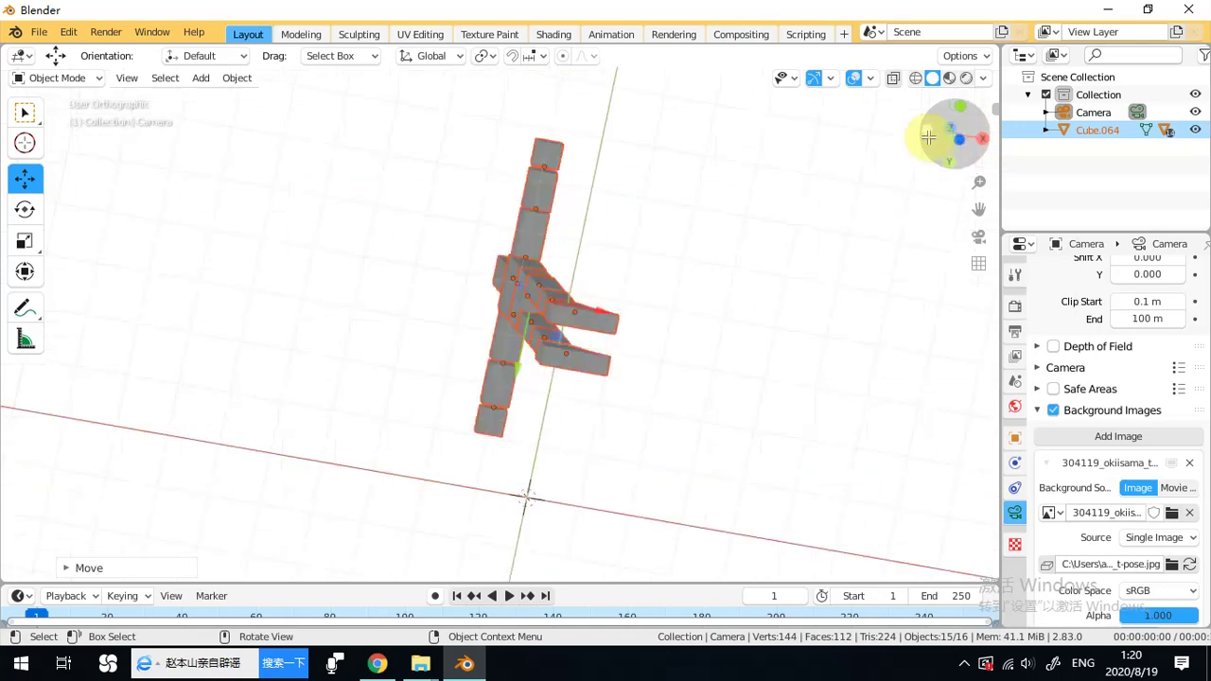
{"action": "key", "text": "g"}
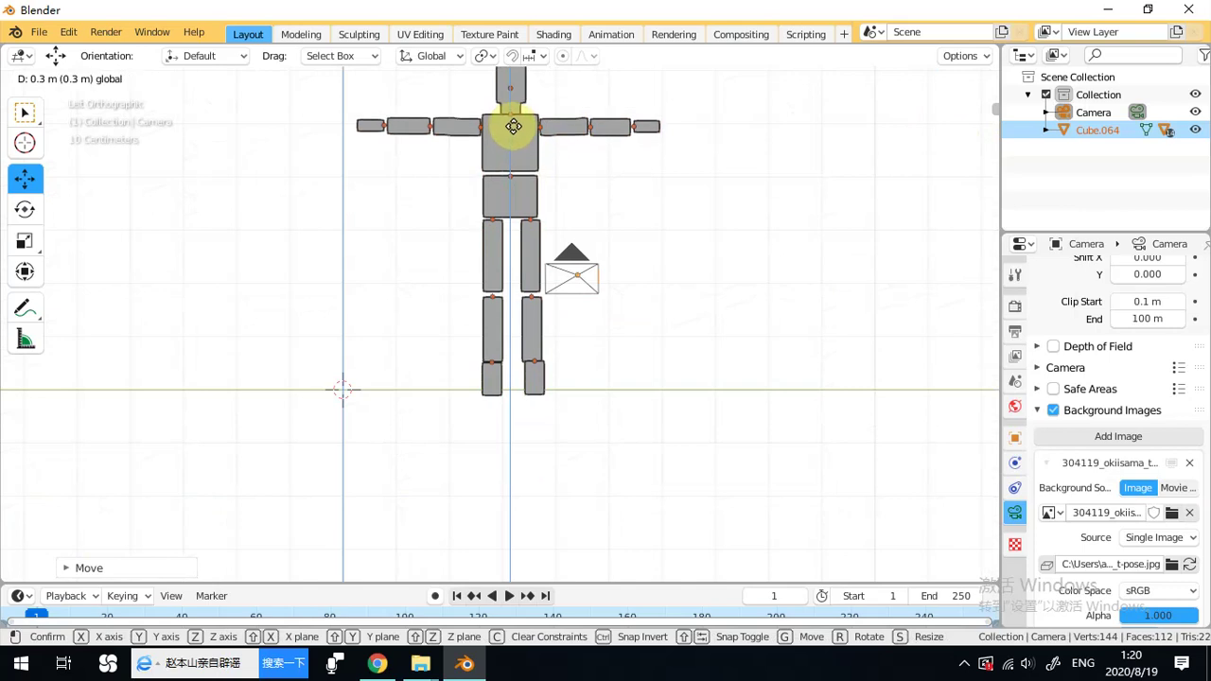
{"action": "left_click", "coordinate": [514, 124]}
{"action": "left_click_drag", "start_coordinate": [448, 196], "coordinate": [270, 186]}
{"action": "middle_click_drag", "start_coordinate": [270, 186], "coordinate": [686, 257]}
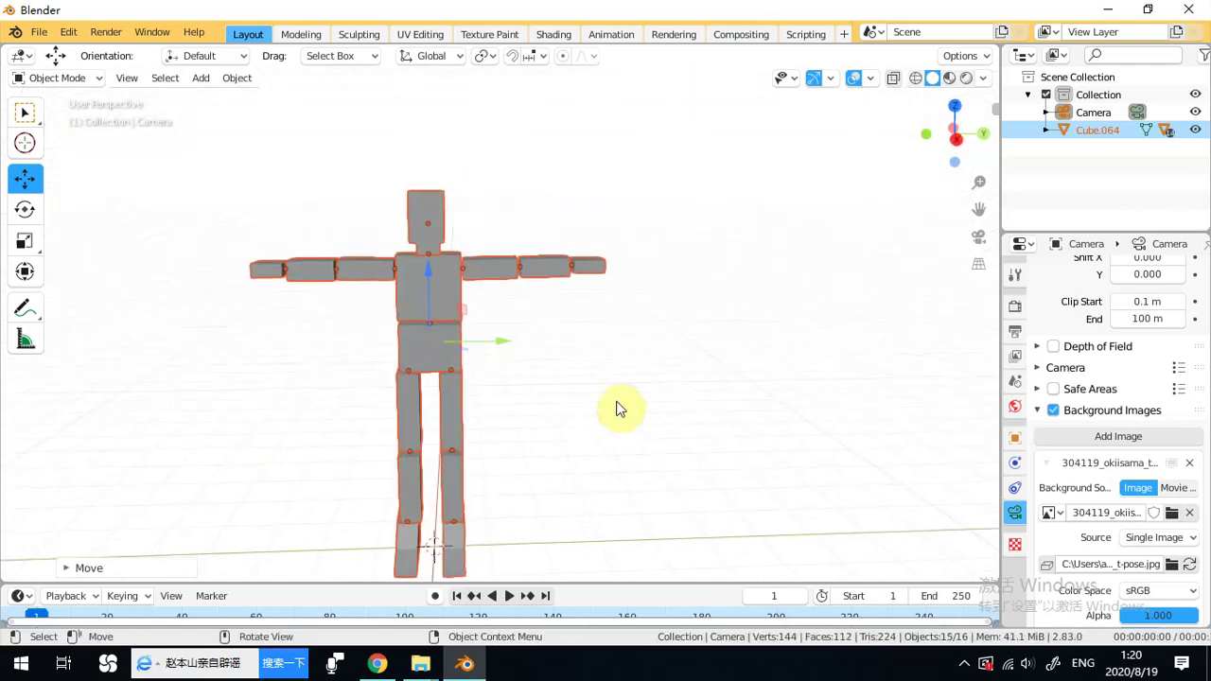
{"action": "middle_click_drag", "start_coordinate": [685, 407], "coordinate": [672, 378]}
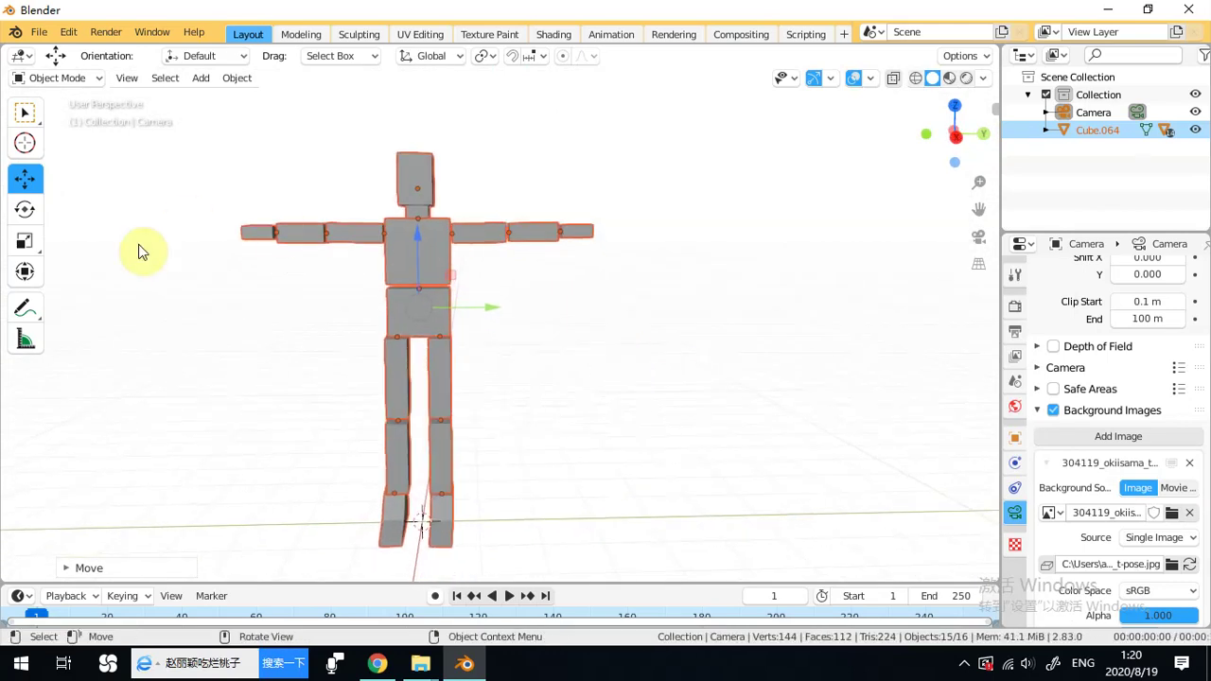
Trial-rotate the left upper arm, forearm and hand blocks with the Rotate tool.
{"action": "left_click", "coordinate": [24, 209]}
{"action": "left_click", "coordinate": [717, 263]}
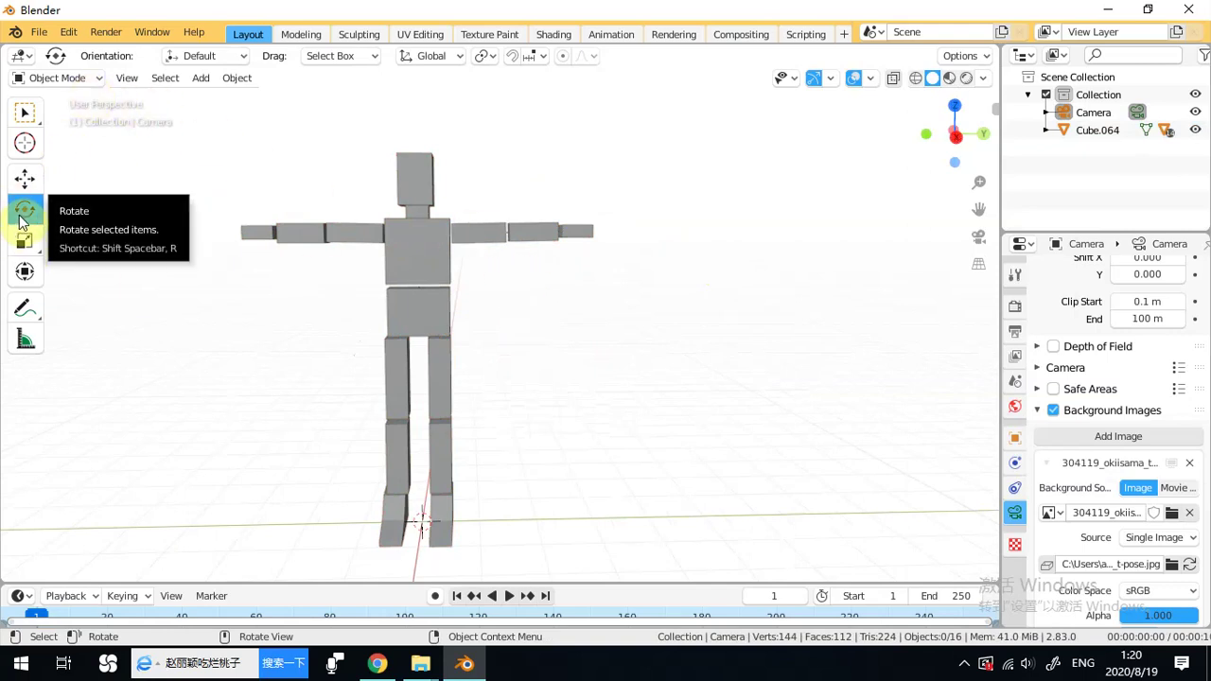
{"action": "left_click", "coordinate": [368, 232]}
{"action": "middle_click_drag", "start_coordinate": [368, 232], "coordinate": [398, 261]}
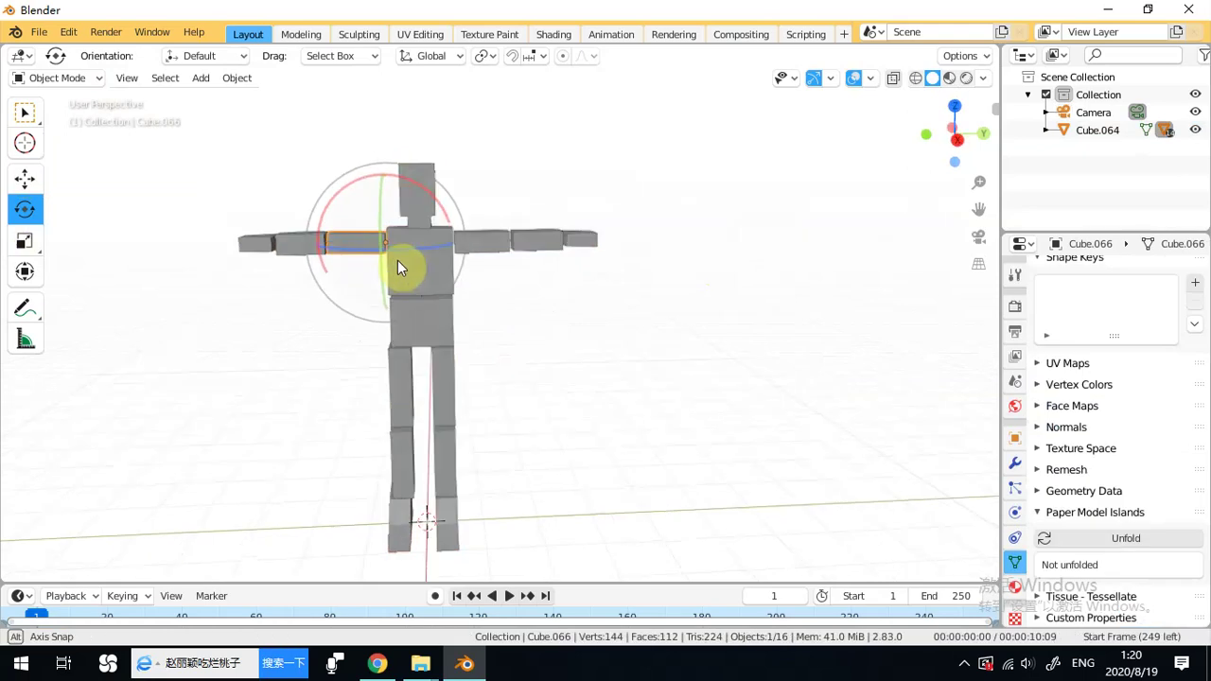
{"action": "left_click_drag", "start_coordinate": [333, 208], "coordinate": [315, 238]}
{"action": "left_click", "coordinate": [300, 250]}
{"action": "middle_click_drag", "start_coordinate": [297, 262], "coordinate": [382, 303]}
{"action": "left_click_drag", "start_coordinate": [381, 304], "coordinate": [474, 343]}
{"action": "middle_click_drag", "start_coordinate": [473, 343], "coordinate": [411, 355]}
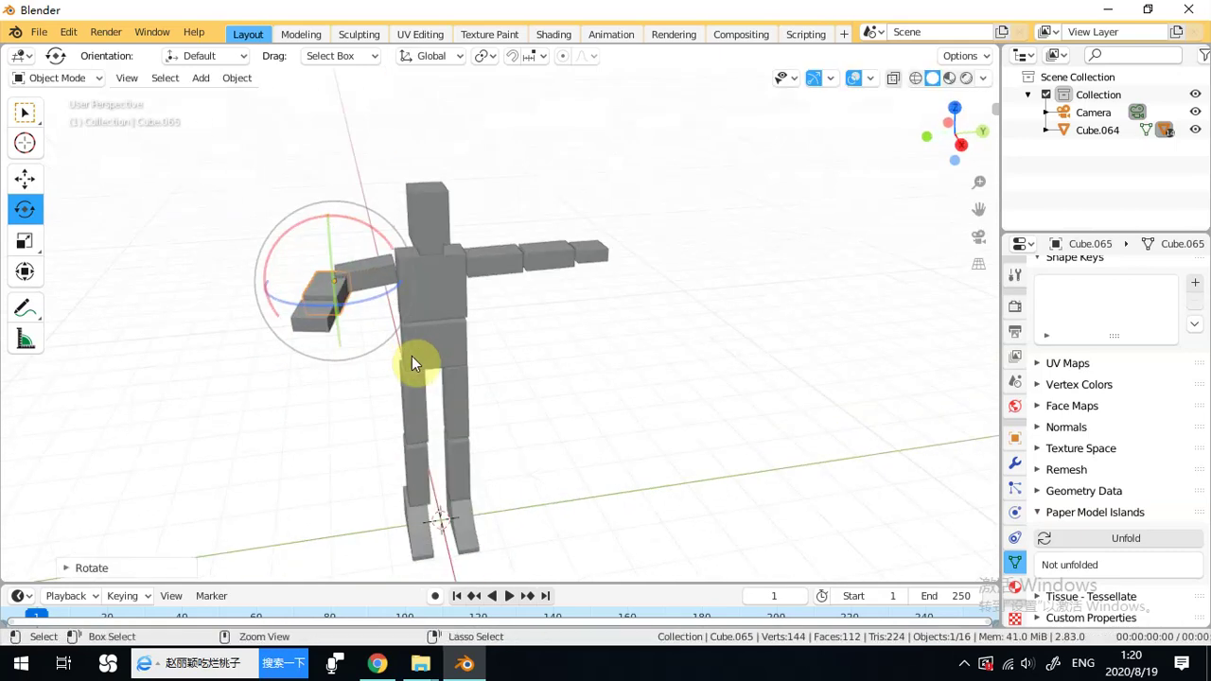
{"action": "left_click", "coordinate": [282, 281]}
{"action": "left_click_drag", "start_coordinate": [267, 257], "coordinate": [270, 284]}
{"action": "left_click", "coordinate": [299, 278]}
{"action": "left_click_drag", "start_coordinate": [367, 229], "coordinate": [413, 279]}
{"action": "right_click", "coordinate": [413, 279]}
Try rotating the right arm blocks and the torso, cancelling each rotation.
{"action": "left_click", "coordinate": [508, 257]}
{"action": "left_click_drag", "start_coordinate": [511, 213], "coordinate": [437, 227]}
{"action": "key", "text": "ctrl+z"}
{"action": "left_click", "coordinate": [529, 241]}
{"action": "right_click", "coordinate": [575, 225]}
{"action": "left_click", "coordinate": [591, 251]}
{"action": "right_click", "coordinate": [511, 214]}
{"action": "left_click", "coordinate": [425, 289]}
{"action": "right_click", "coordinate": [482, 243]}
Tilt and turn the head block, then try spinning the figure from the hip and undo it.
{"action": "left_click", "coordinate": [436, 222]}
{"action": "middle_click_drag", "start_coordinate": [437, 227], "coordinate": [464, 241]}
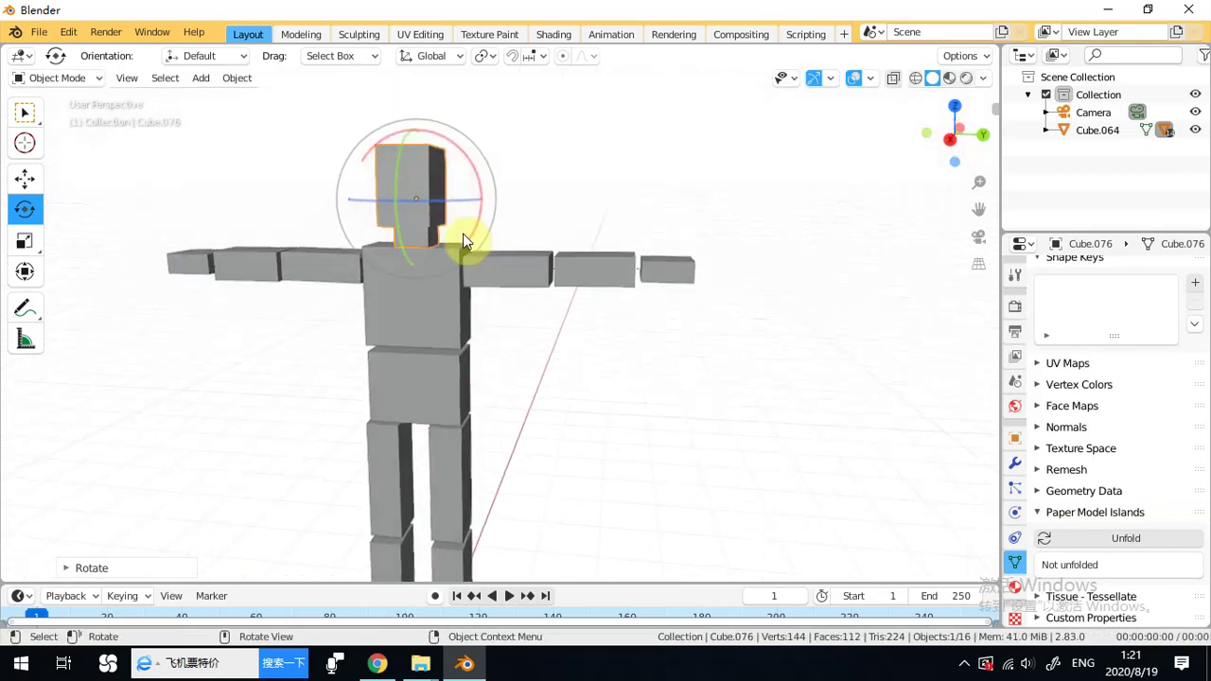
{"action": "left_click_drag", "start_coordinate": [451, 157], "coordinate": [476, 161]}
{"action": "left_click_drag", "start_coordinate": [429, 203], "coordinate": [430, 205]}
{"action": "middle_click_drag", "start_coordinate": [486, 224], "coordinate": [549, 214]}
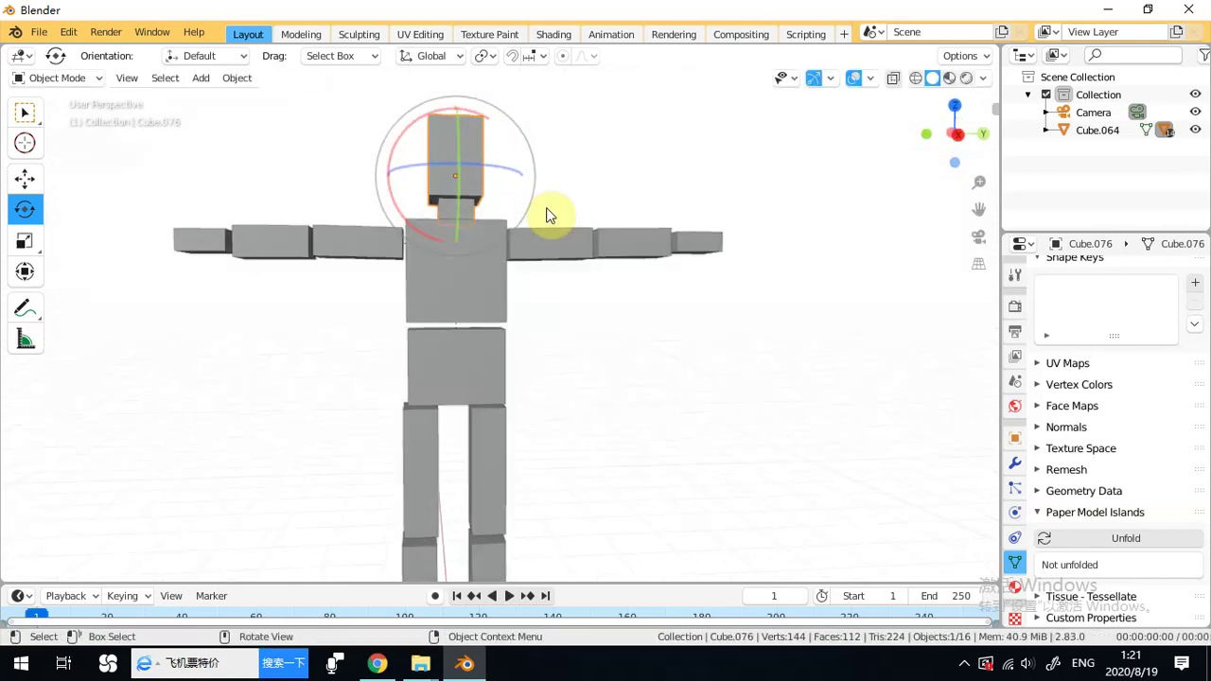
{"action": "left_click", "coordinate": [461, 360]}
{"action": "scroll", "coordinate": [527, 330], "scroll_direction": "down", "scroll_amount": 3}
{"action": "left_click_drag", "start_coordinate": [522, 330], "coordinate": [460, 341]}
{"action": "key", "text": "ctrl+z"}
Bend the left shin down at the knee and tilt the left foot about 15 degrees.
{"action": "left_click", "coordinate": [451, 401]}
{"action": "left_click_drag", "start_coordinate": [463, 277], "coordinate": [468, 284]}
{"action": "middle_click_drag", "start_coordinate": [575, 353], "coordinate": [610, 367]}
{"action": "left_click_drag", "start_coordinate": [613, 365], "coordinate": [616, 297]}
{"action": "key", "text": "Escape"}
{"action": "left_click", "coordinate": [649, 331]}
{"action": "left_click_drag", "start_coordinate": [671, 324], "coordinate": [630, 439]}
{"action": "left_click", "coordinate": [631, 436]}
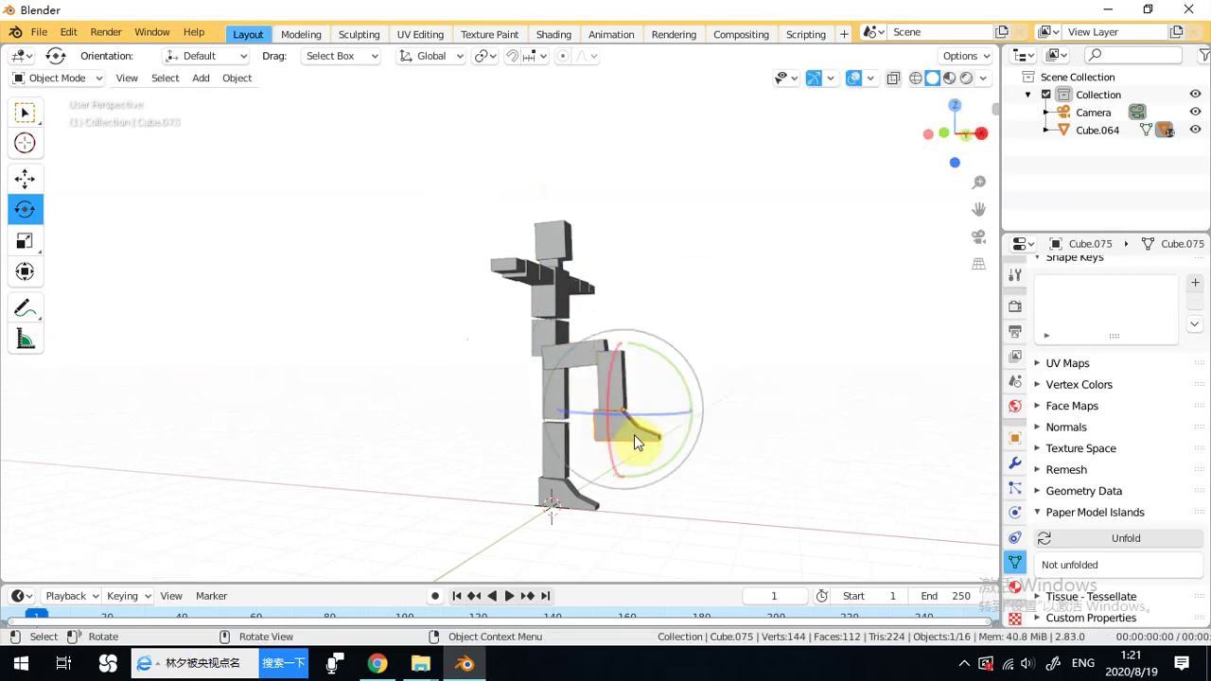
{"action": "left_click_drag", "start_coordinate": [674, 381], "coordinate": [684, 419]}
{"action": "middle_click_drag", "start_coordinate": [684, 419], "coordinate": [459, 407]}
Swing the right thigh forward, then undo all leg poses back to a straight stance.
{"action": "left_click", "coordinate": [455, 404]}
{"action": "left_click_drag", "start_coordinate": [517, 368], "coordinate": [503, 473]}
{"action": "left_click", "coordinate": [531, 424]}
{"action": "left_click", "coordinate": [578, 441]}
{"action": "left_click_drag", "start_coordinate": [576, 409], "coordinate": [622, 351]}
{"action": "key", "text": "ctrl+z"}
{"action": "key", "text": "ctrl+z"}
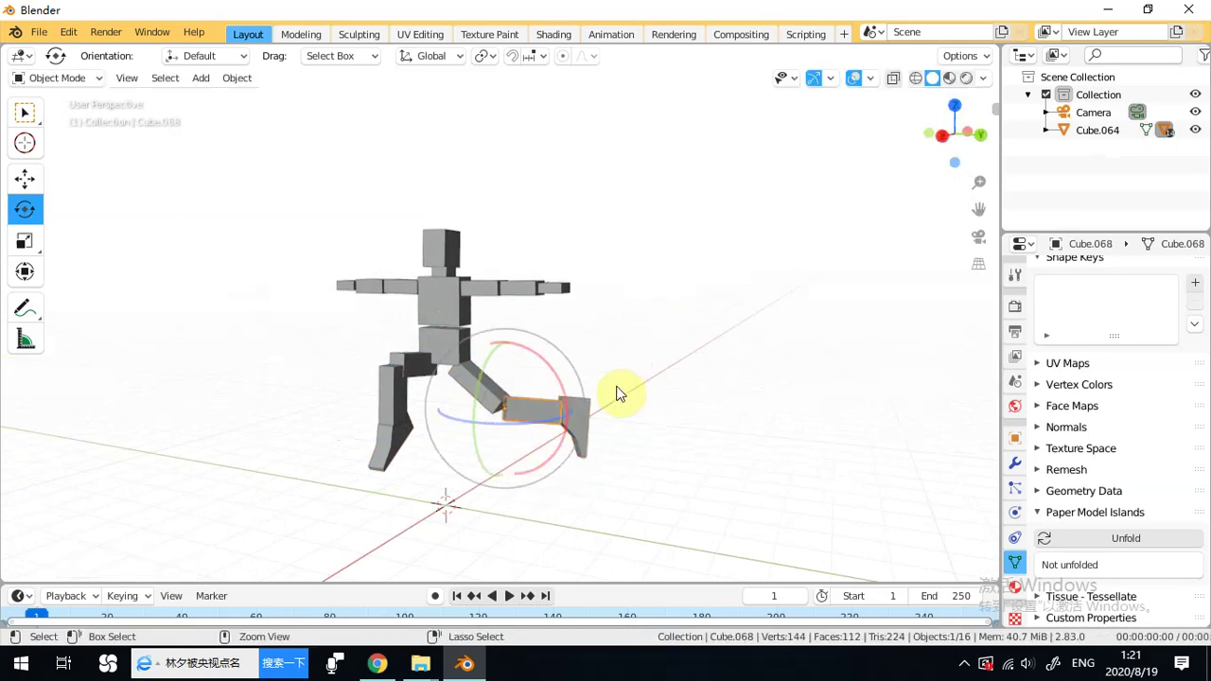
{"action": "key", "text": "ctrl+z"}
{"action": "key", "text": "ctrl+z"}
{"action": "key", "text": "ctrl+z"}
{"action": "key", "text": "ctrl+z"}
{"action": "key", "text": "ctrl+z"}
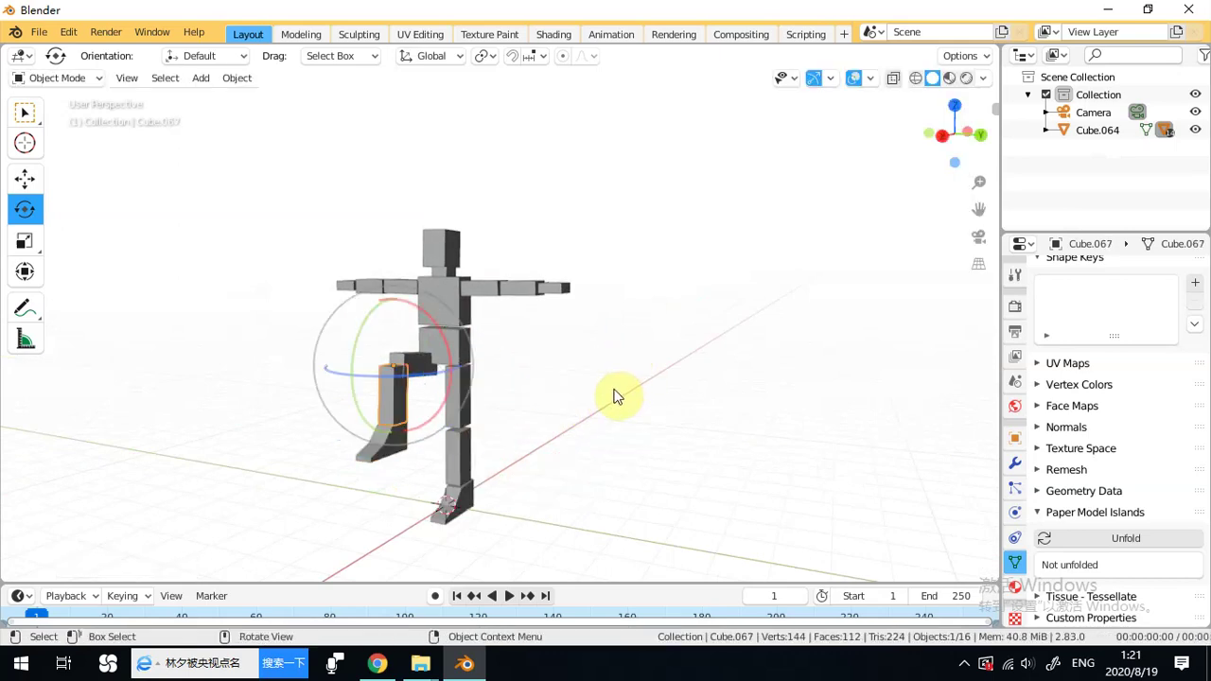
{"action": "key", "text": "ctrl+z"}
{"action": "key", "text": "ctrl+z"}
{"action": "key", "text": "ctrl+z"}
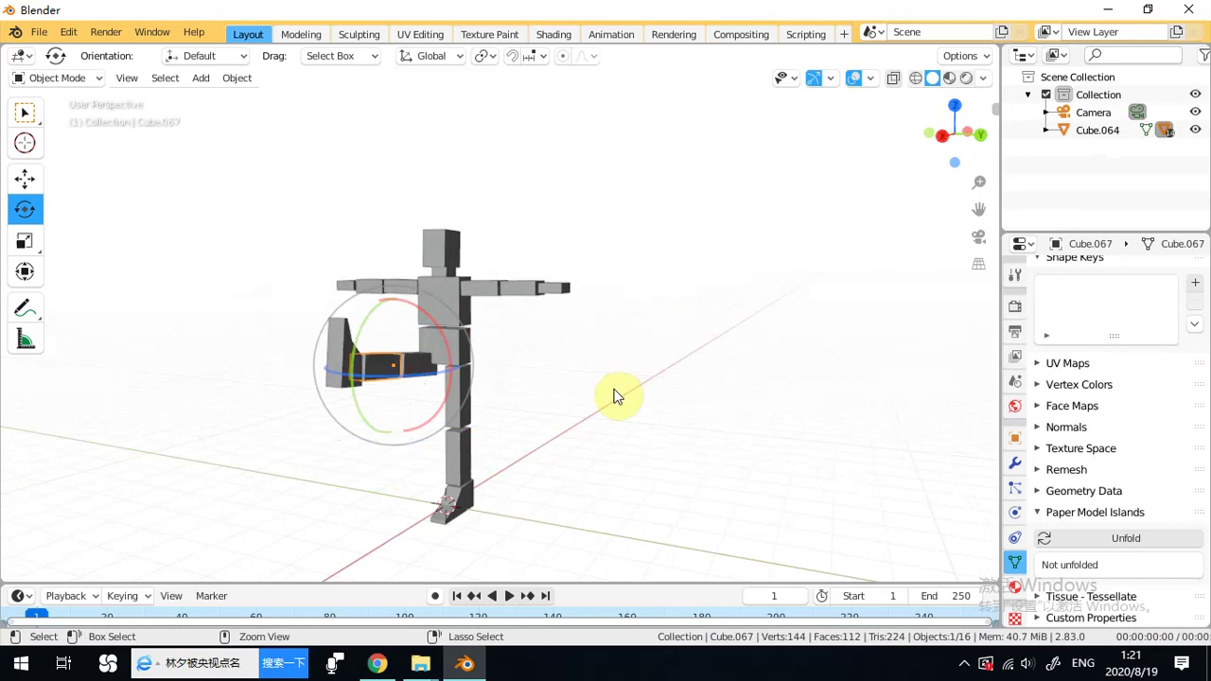
{"action": "middle_click_drag", "start_coordinate": [623, 395], "coordinate": [512, 338]}
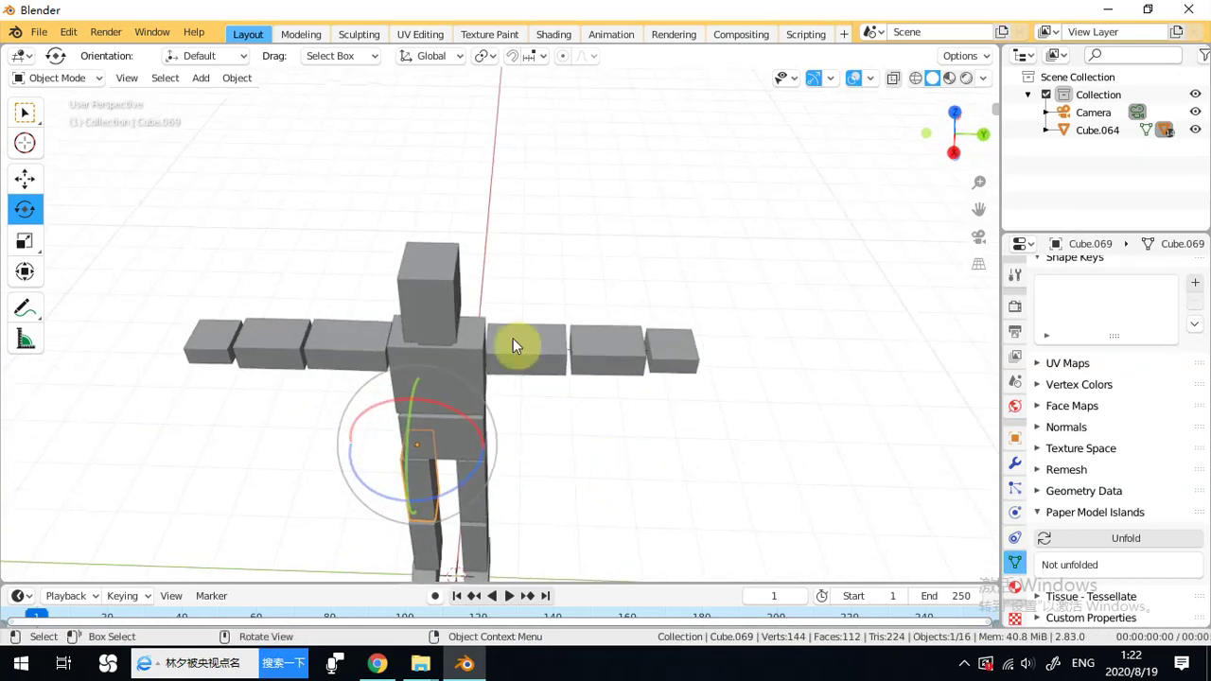
Select the arm cubes and scale them down to about 0.71.
{"action": "left_click", "coordinate": [32, 117]}
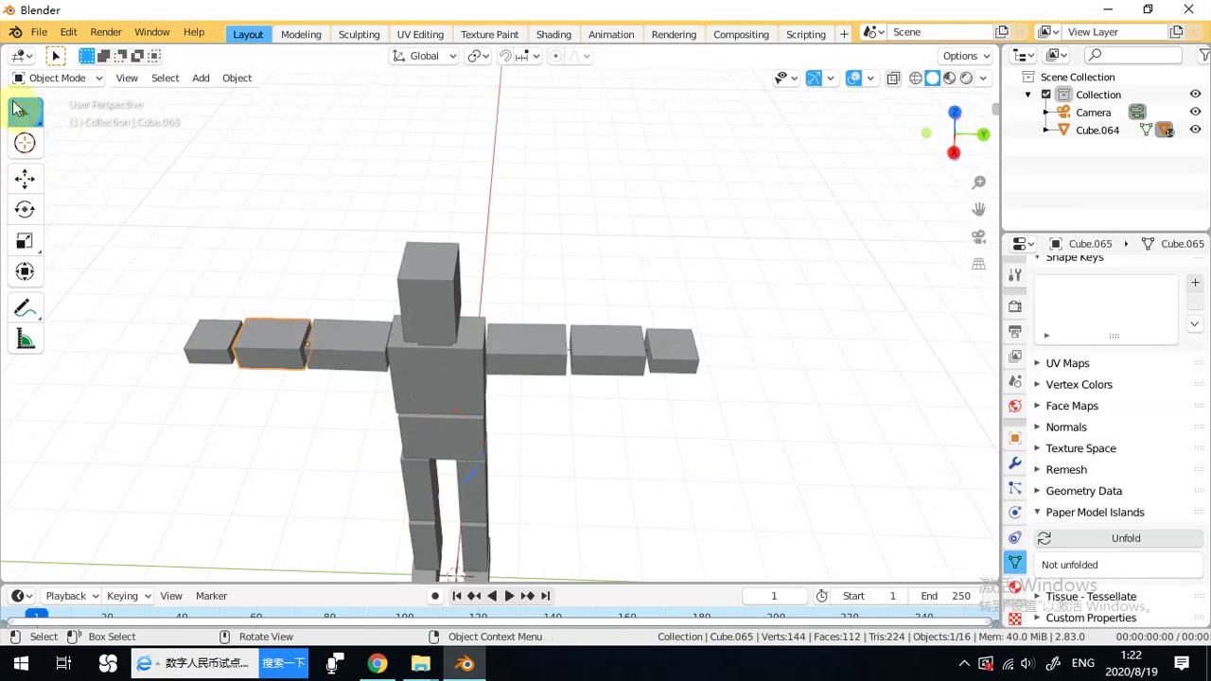
{"action": "left_click", "coordinate": [225, 338], "text": "shift"}
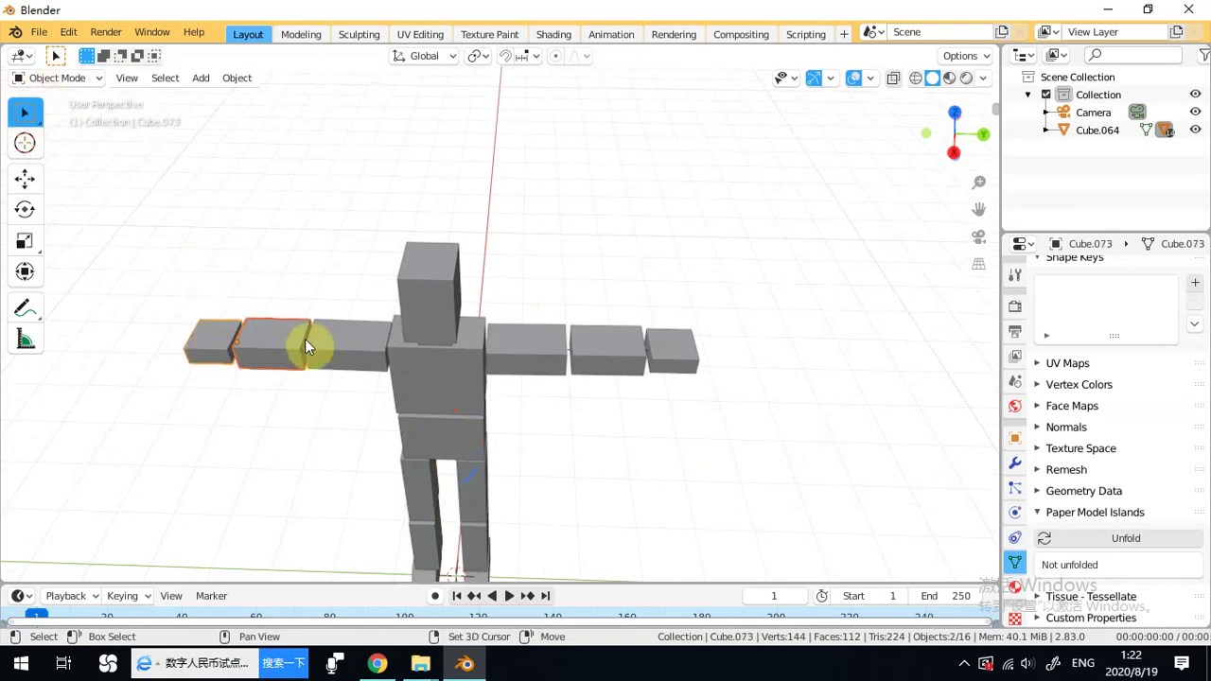
{"action": "left_click", "coordinate": [508, 349], "text": "shift"}
{"action": "left_click", "coordinate": [632, 354], "text": "shift"}
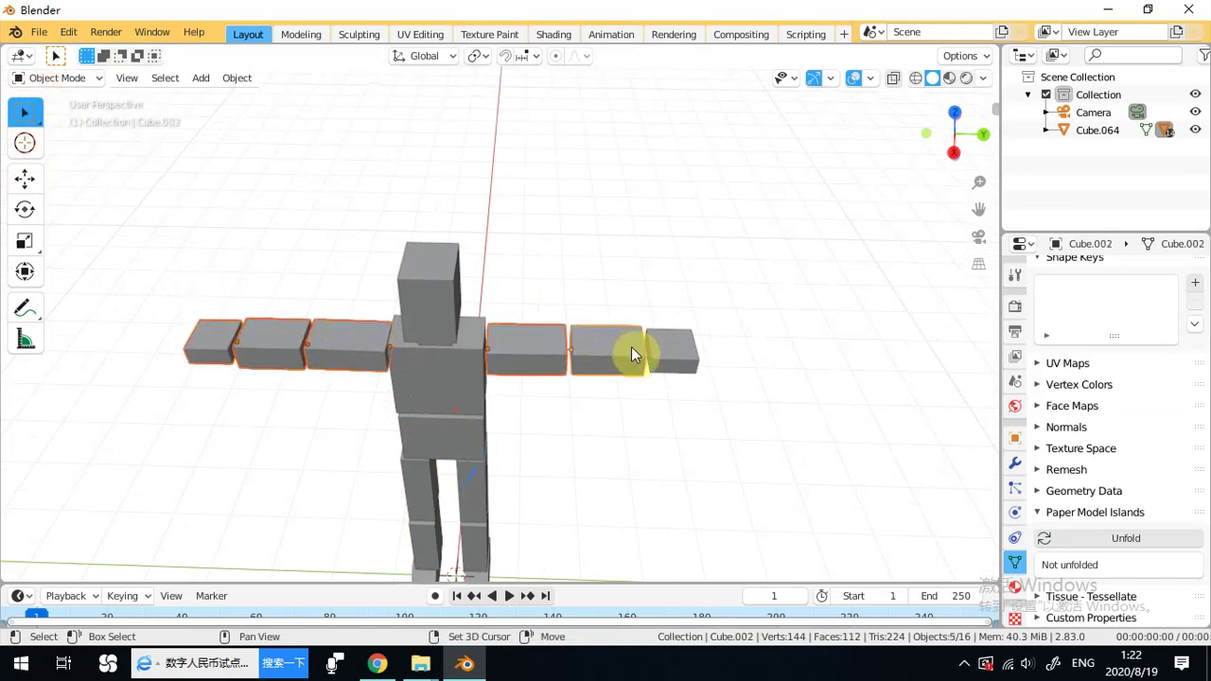
{"action": "left_click", "coordinate": [25, 240]}
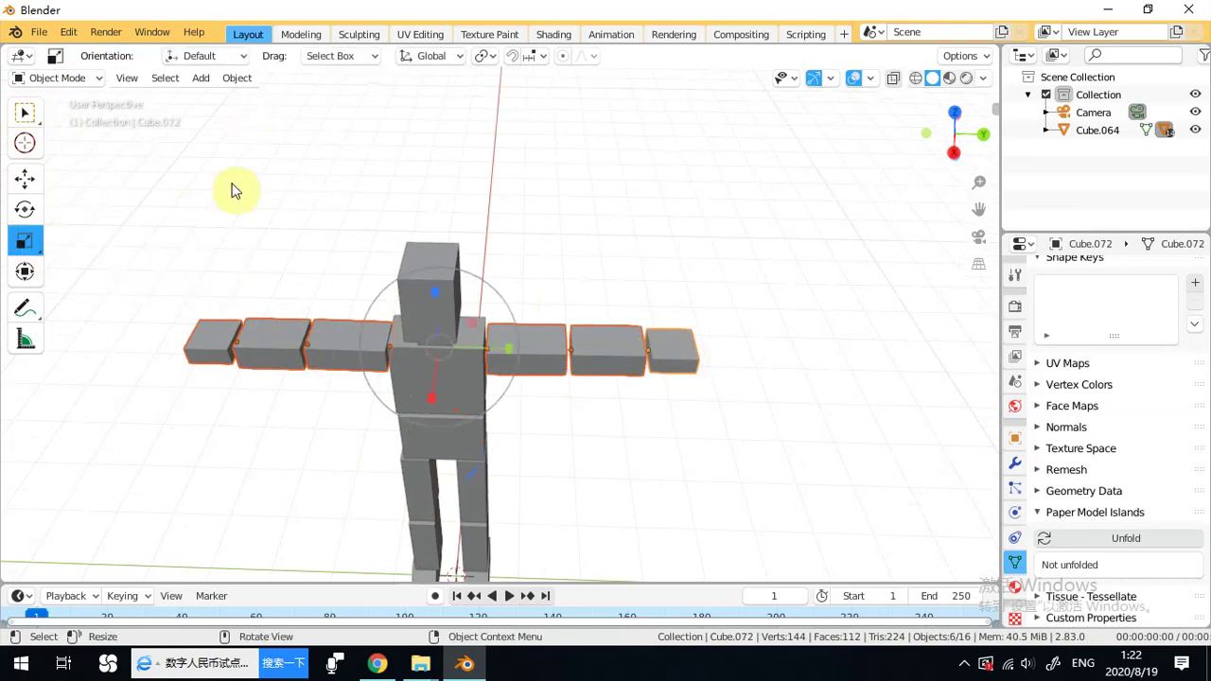
{"action": "left_click_drag", "start_coordinate": [430, 401], "coordinate": [495, 344]}
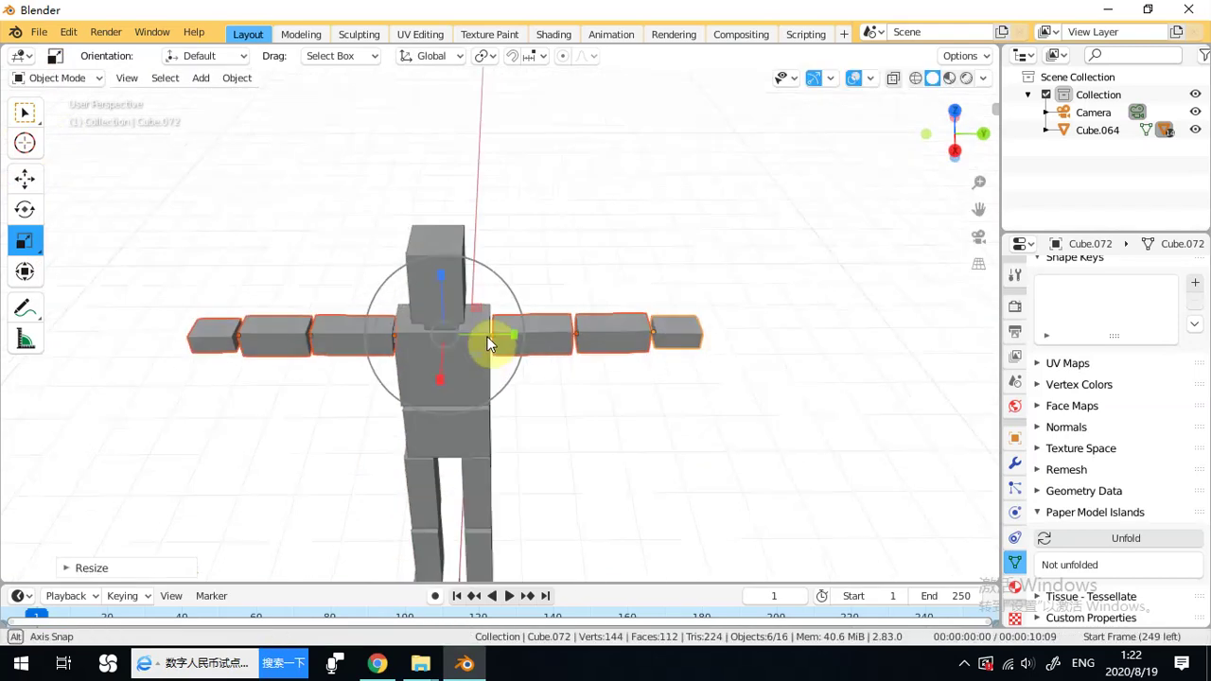
{"action": "middle_click_drag", "start_coordinate": [495, 344], "coordinate": [392, 268]}
Nudge the scaled arm cubes slightly into place and deselect them.
{"action": "left_click", "coordinate": [25, 178]}
{"action": "left_click_drag", "start_coordinate": [444, 231], "coordinate": [449, 214]}
{"action": "middle_click_drag", "start_coordinate": [500, 311], "coordinate": [558, 339]}
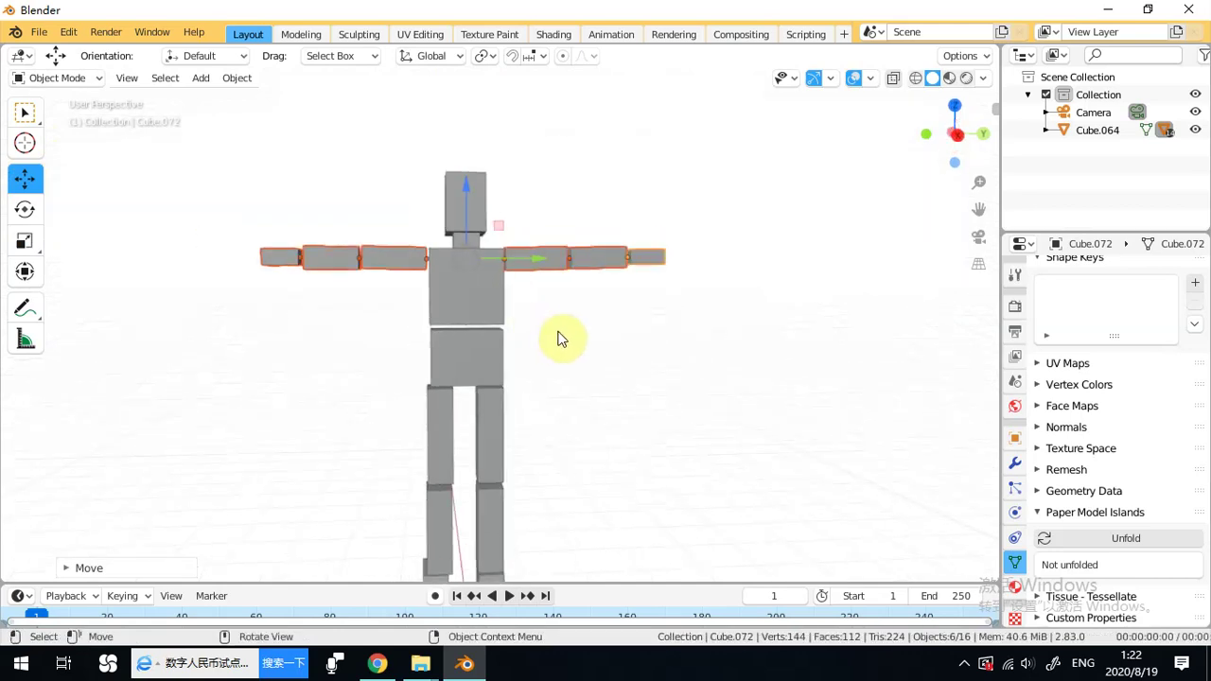
{"action": "left_click", "coordinate": [568, 400]}
{"action": "middle_click_drag", "start_coordinate": [567, 400], "coordinate": [500, 413]}
{"action": "left_click", "coordinate": [398, 201]}
Raise the head block about 0.13 m along Z.
{"action": "left_click_drag", "start_coordinate": [424, 167], "coordinate": [418, 130]}
{"action": "middle_click_drag", "start_coordinate": [419, 189], "coordinate": [483, 210]}
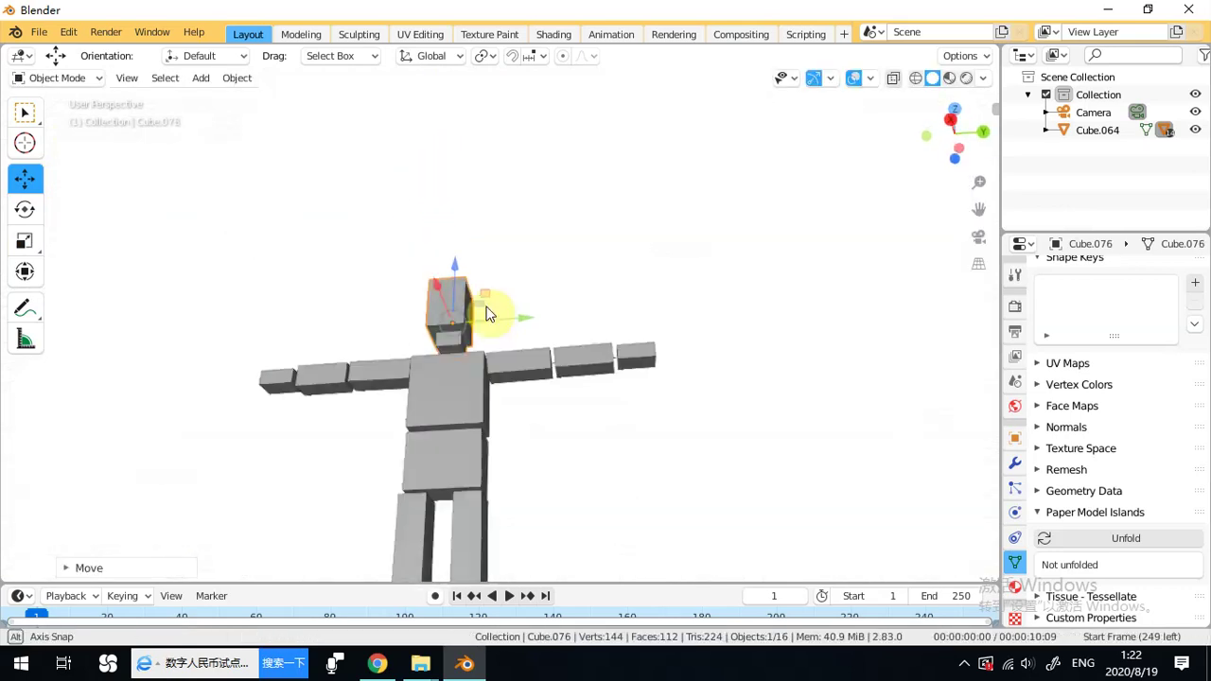
{"action": "scroll", "coordinate": [475, 323], "scroll_direction": "up", "scroll_amount": 5}
{"action": "middle_click_drag", "start_coordinate": [462, 358], "coordinate": [402, 420]}
In Edit Mode, shrink the neck's bottom face to 0.937 and lower it along Z.
{"action": "left_click", "coordinate": [89, 76]}
{"action": "left_click", "coordinate": [66, 117]}
{"action": "left_click", "coordinate": [380, 432]}
{"action": "left_click", "coordinate": [31, 246]}
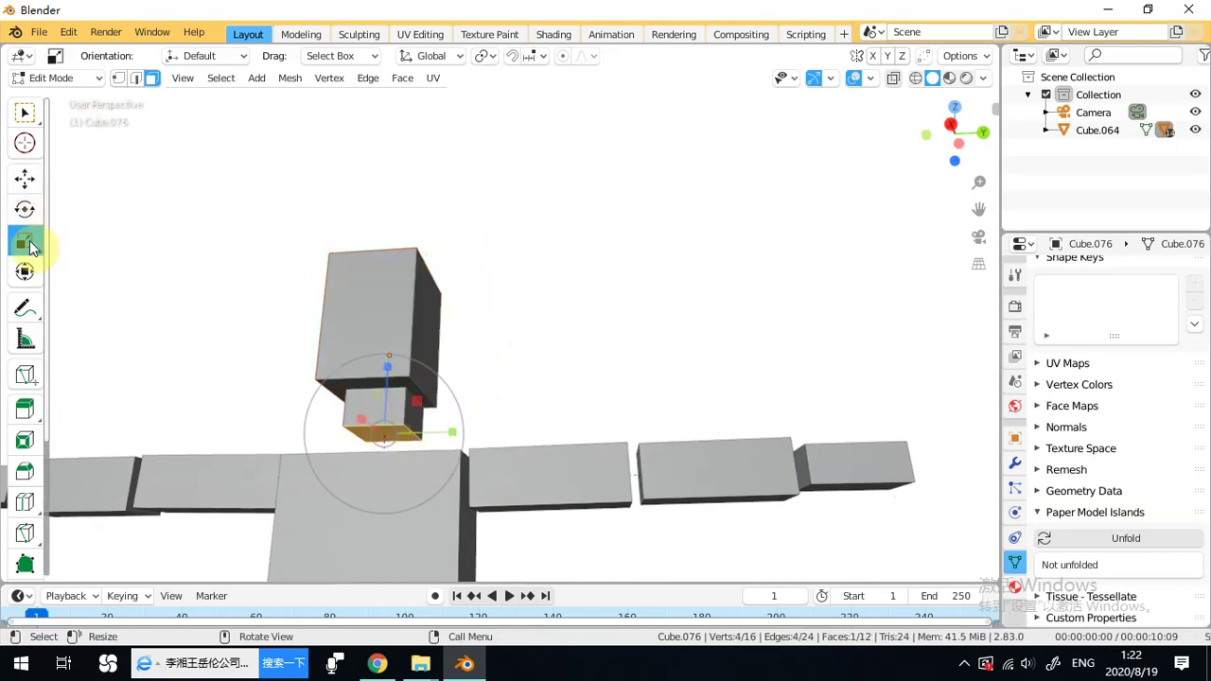
{"action": "left_click_drag", "start_coordinate": [444, 398], "coordinate": [439, 406]}
{"action": "left_click", "coordinate": [24, 177]}
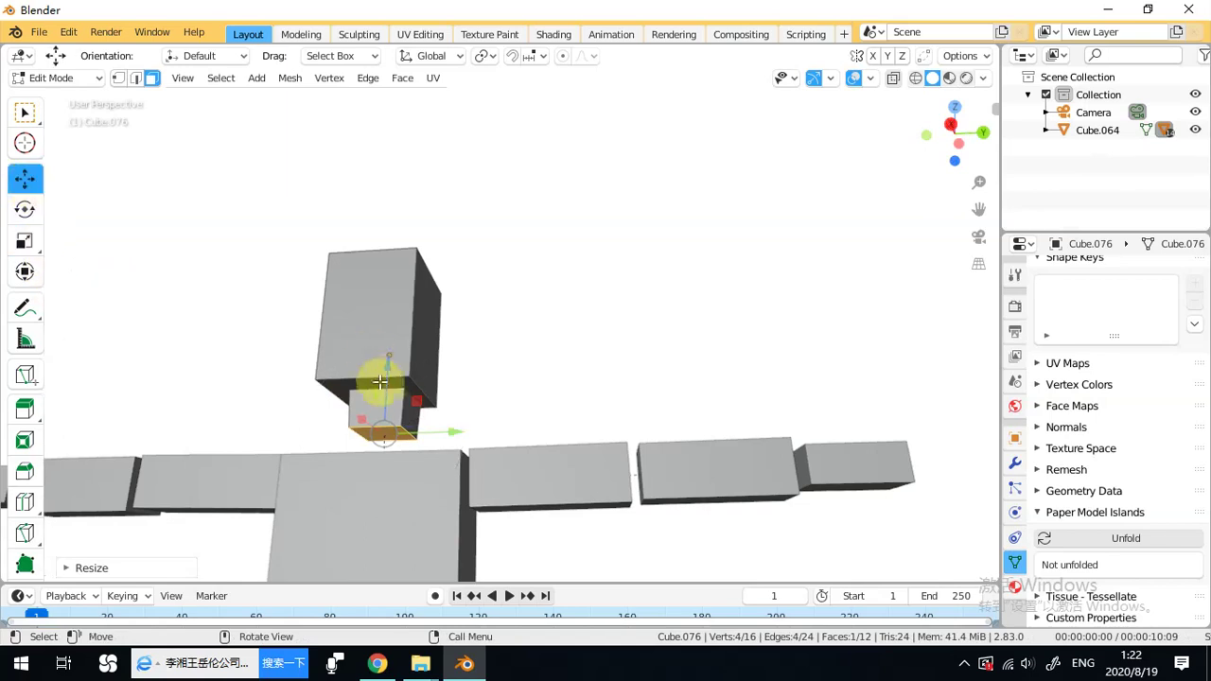
{"action": "left_click_drag", "start_coordinate": [388, 376], "coordinate": [388, 384]}
Back in Object Mode, raise the head further along Z to sit on the neck.
{"action": "middle_click_drag", "start_coordinate": [278, 297], "coordinate": [82, 237]}
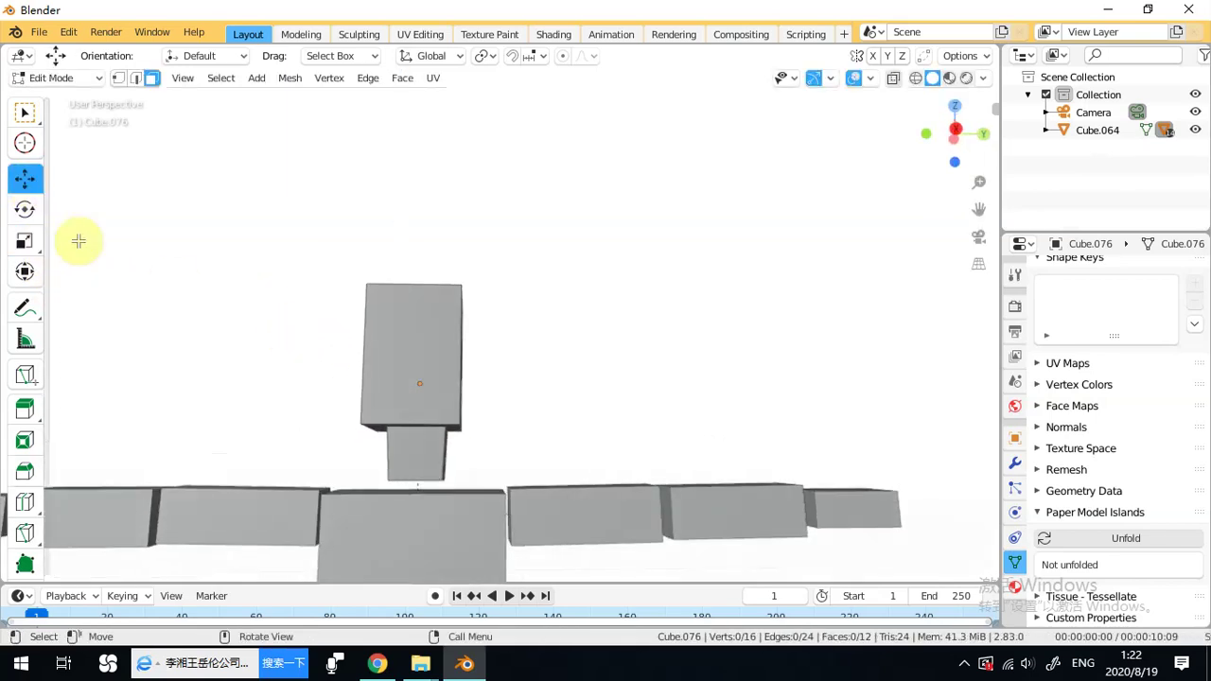
{"action": "left_click", "coordinate": [56, 78]}
{"action": "left_click", "coordinate": [59, 98]}
{"action": "left_click_drag", "start_coordinate": [421, 313], "coordinate": [419, 340]}
{"action": "middle_click_drag", "start_coordinate": [478, 384], "coordinate": [230, 419]}
{"action": "middle_click_drag", "start_coordinate": [432, 489], "coordinate": [376, 438]}
{"action": "left_click_drag", "start_coordinate": [341, 369], "coordinate": [338, 348]}
{"action": "middle_click_drag", "start_coordinate": [392, 427], "coordinate": [567, 378]}
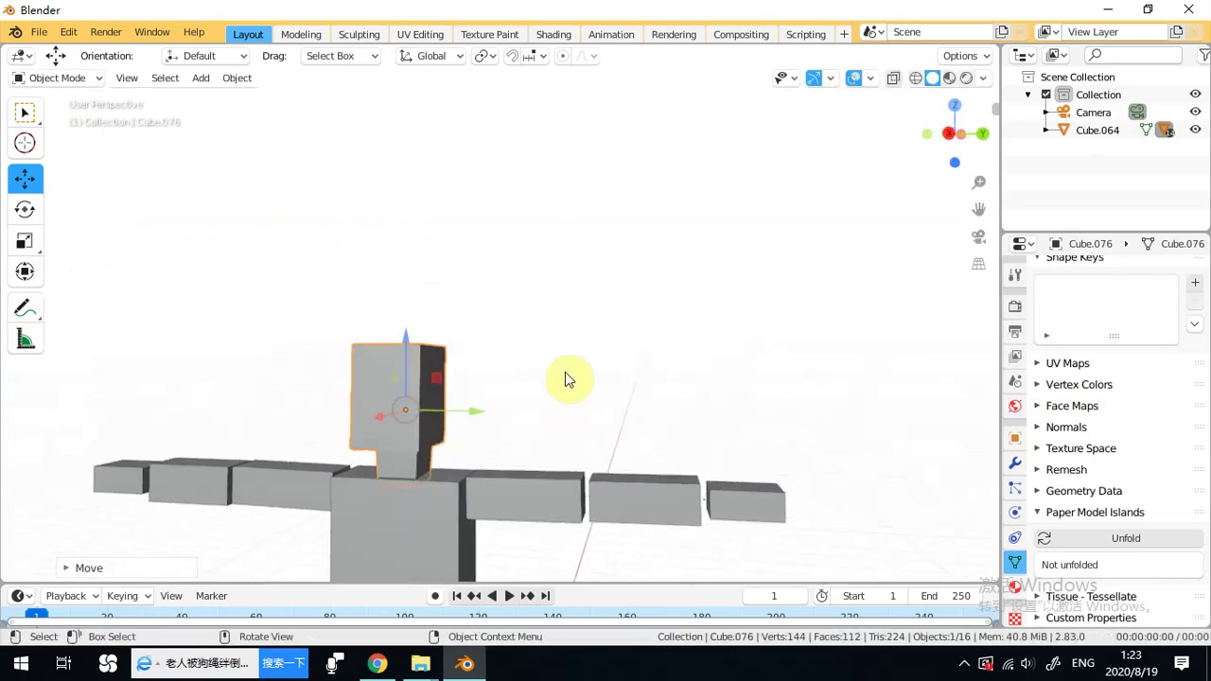
Tilt the head about 11 degrees around the Y axis.
{"action": "left_click", "coordinate": [36, 209]}
{"action": "mouse_move", "coordinate": [403, 383]}
{"action": "left_mouse_down"}
{"action": "mouse_move", "coordinate": [386, 400]}
{"action": "mouse_move", "coordinate": [398, 378]}
{"action": "left_mouse_up"}
{"action": "middle_click_drag", "start_coordinate": [397, 379], "coordinate": [582, 403]}
{"action": "left_click_drag", "start_coordinate": [565, 397], "coordinate": [572, 419]}
{"action": "mouse_move", "coordinate": [630, 432]}
{"action": "middle_mouse_down"}
{"action": "mouse_move", "coordinate": [656, 452]}
{"action": "mouse_move", "coordinate": [564, 450]}
{"action": "mouse_move", "coordinate": [570, 341]}
{"action": "mouse_move", "coordinate": [564, 378]}
{"action": "middle_mouse_up"}
Box-select both legs and shift them slightly along Y to meet the hip block.
{"action": "left_click_drag", "start_coordinate": [531, 399], "coordinate": [412, 527]}
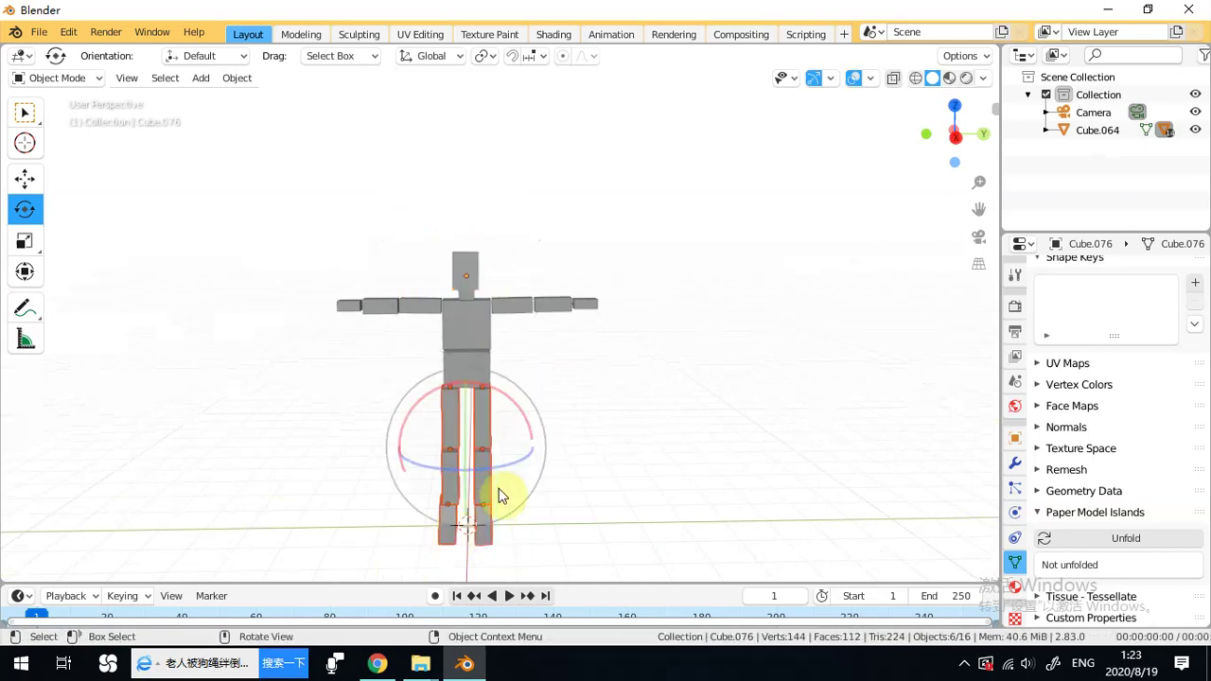
{"action": "left_click", "coordinate": [25, 188]}
{"action": "left_click_drag", "start_coordinate": [536, 448], "coordinate": [540, 441]}
{"action": "left_click", "coordinate": [539, 410]}
{"action": "key", "text": "ctrl+z"}
{"action": "scroll", "coordinate": [552, 416], "scroll_direction": "up", "scroll_amount": 3}
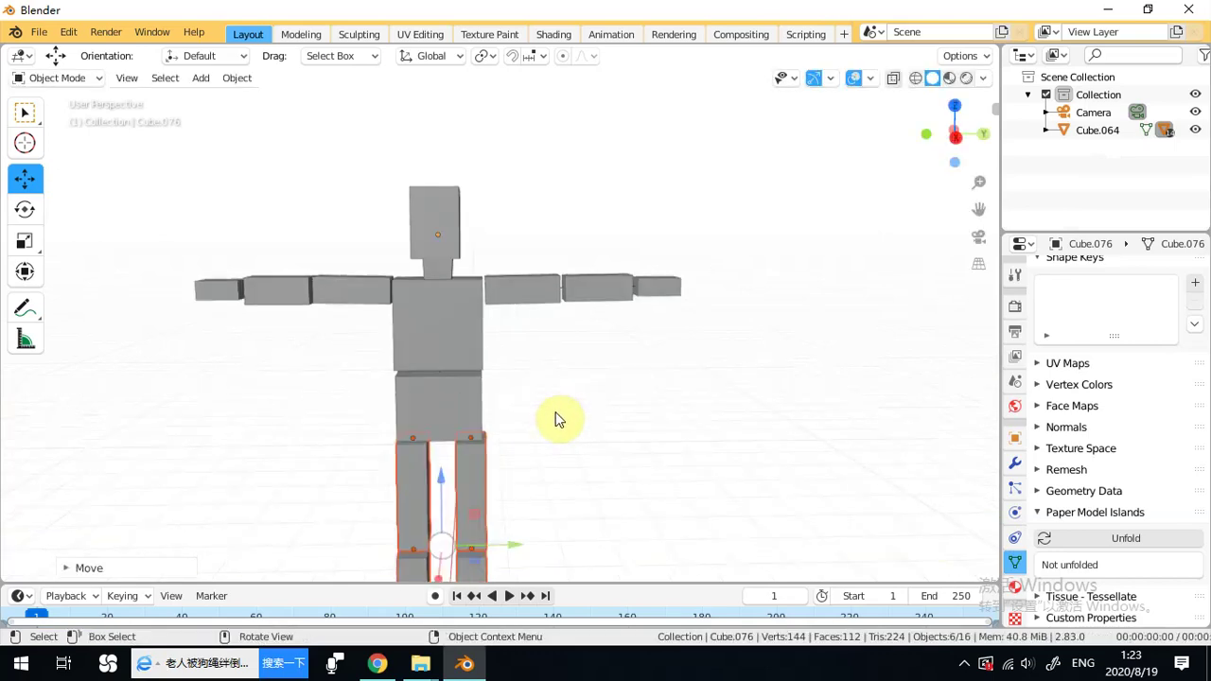
{"action": "middle_click_drag", "start_coordinate": [555, 398], "coordinate": [587, 416]}
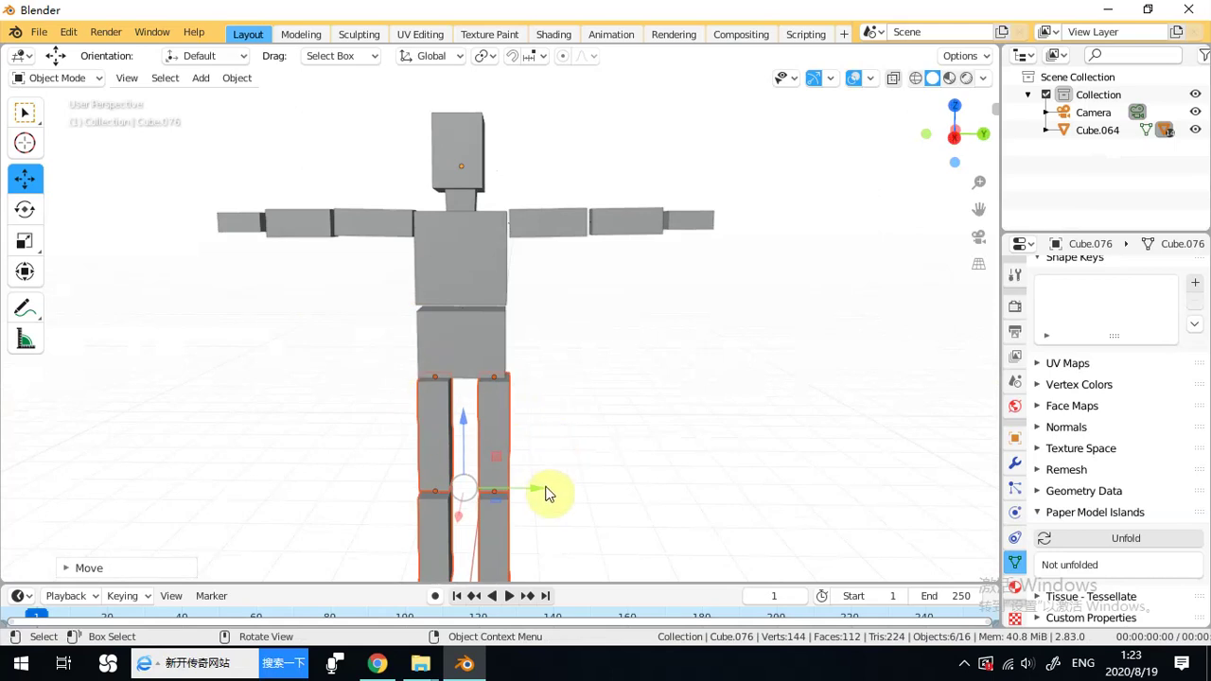
{"action": "left_click_drag", "start_coordinate": [540, 495], "coordinate": [538, 495]}
{"action": "middle_click_drag", "start_coordinate": [573, 370], "coordinate": [533, 339]}
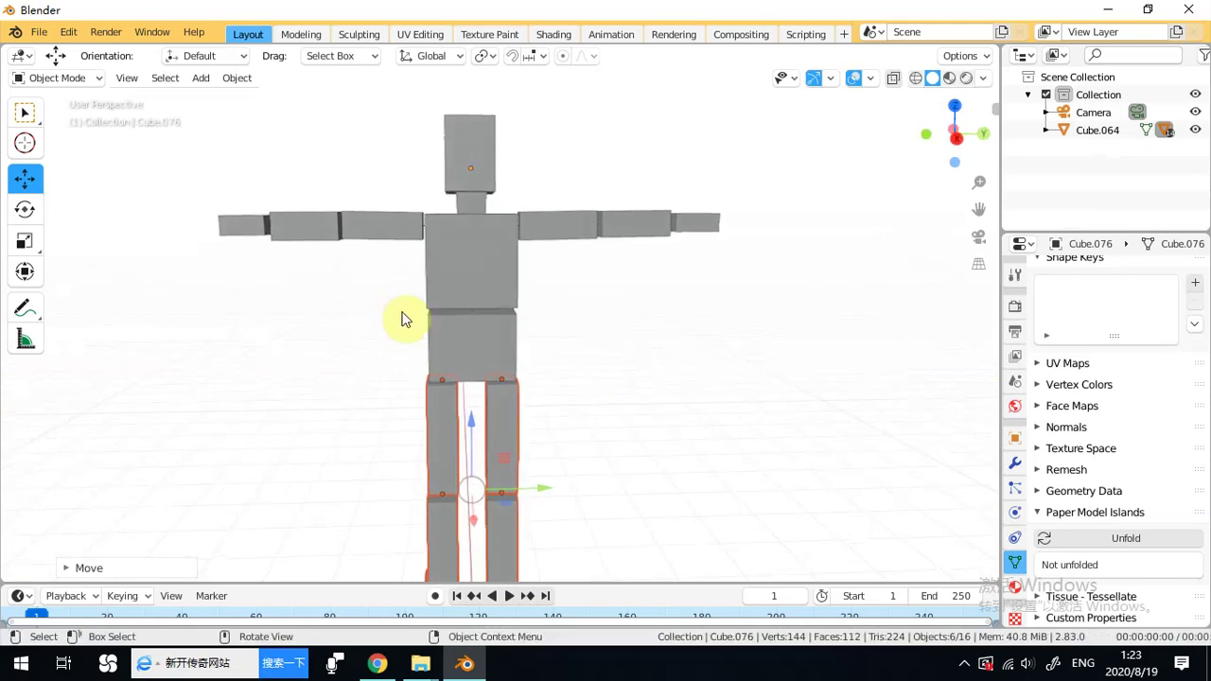
Select the left upper arm, switch to the Rotate tool, and check front and right orthographic views.
{"action": "left_click", "coordinate": [379, 224]}
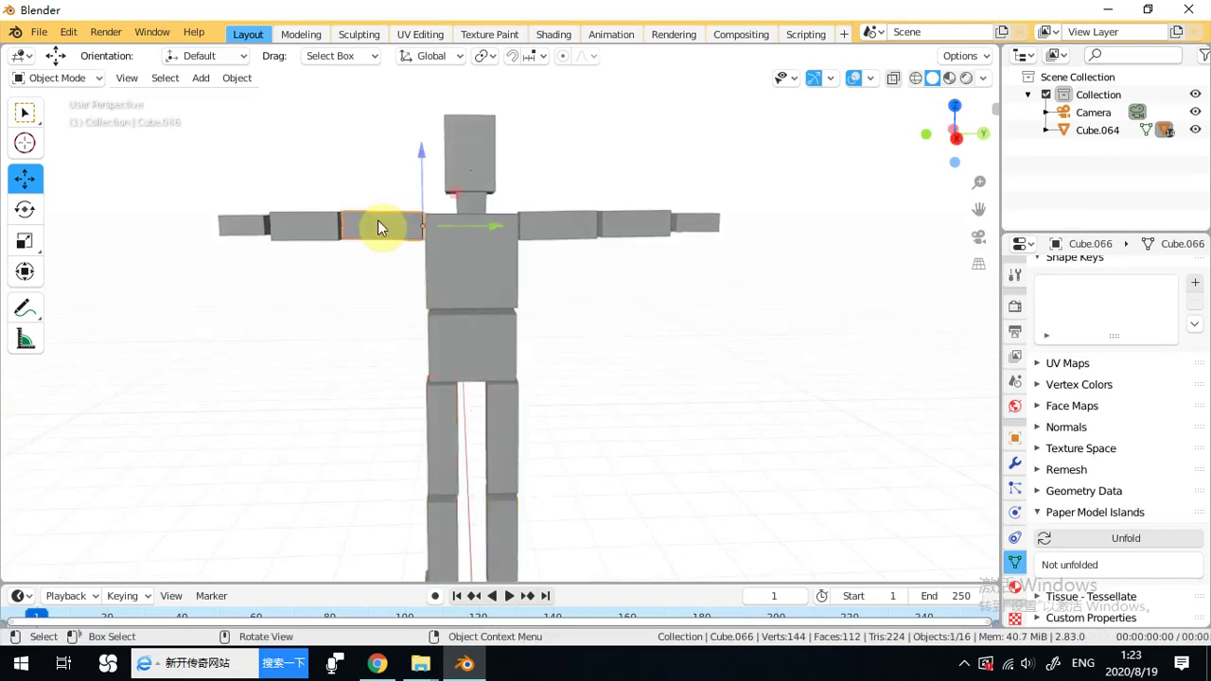
{"action": "left_click", "coordinate": [24, 209]}
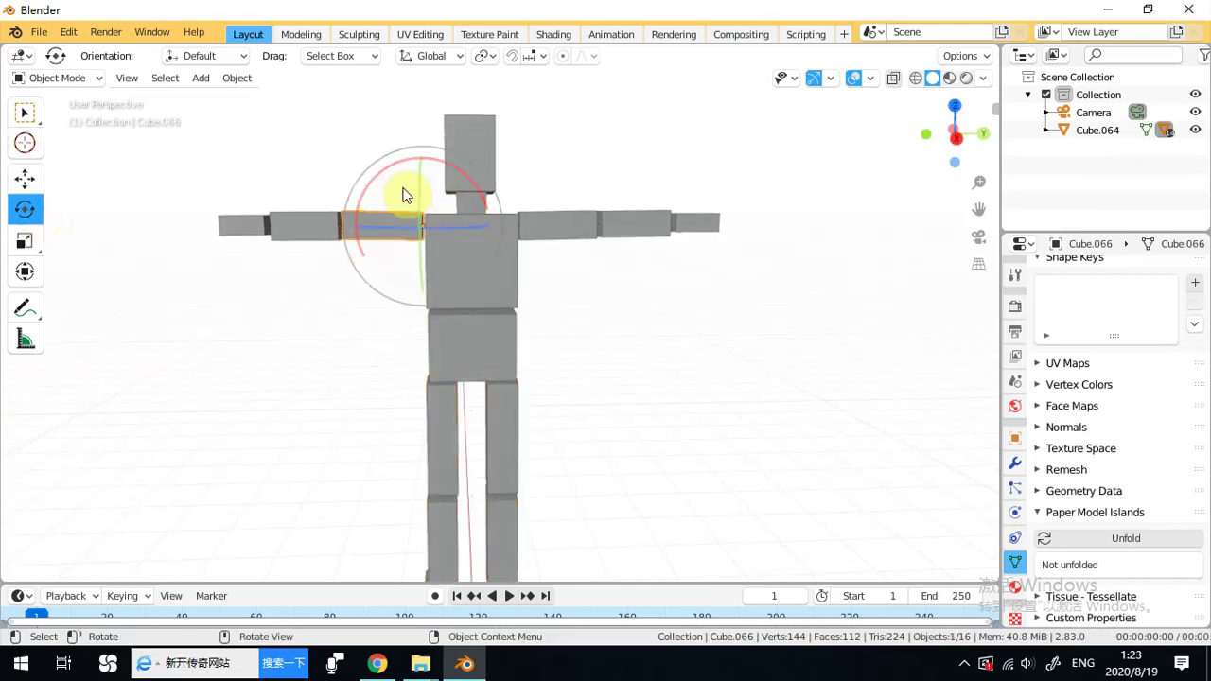
{"action": "middle_click_drag", "start_coordinate": [579, 253], "coordinate": [605, 247]}
{"action": "left_click", "coordinate": [926, 133]}
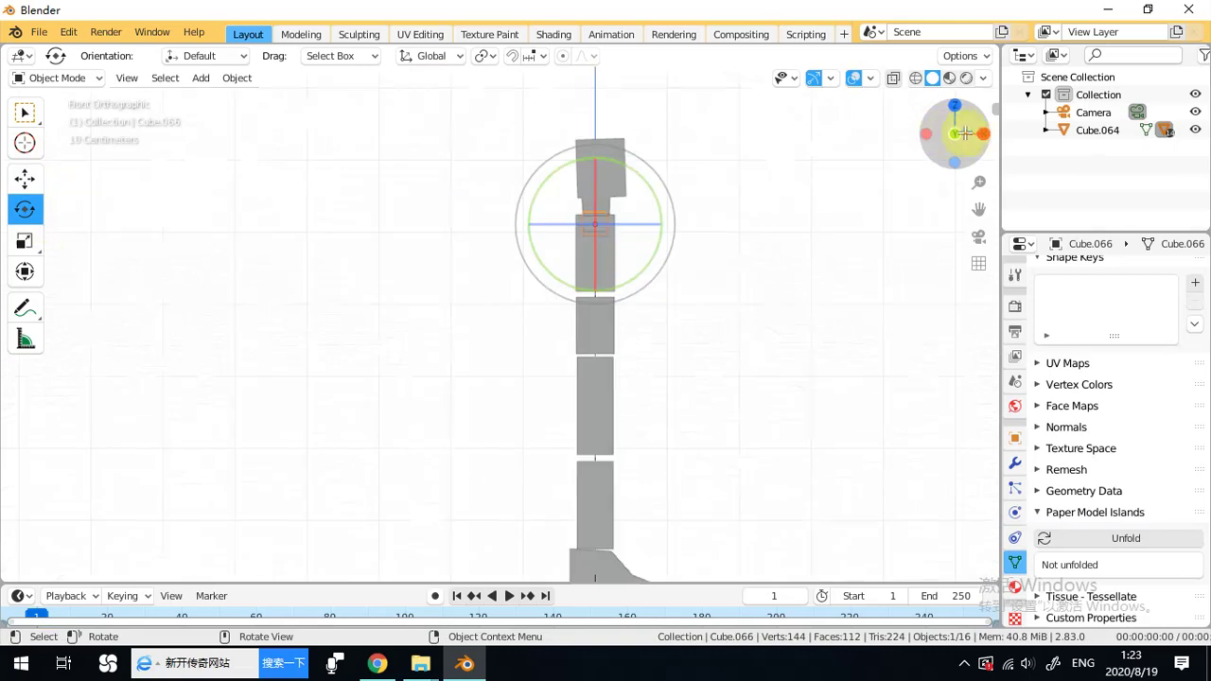
{"action": "left_click", "coordinate": [978, 133]}
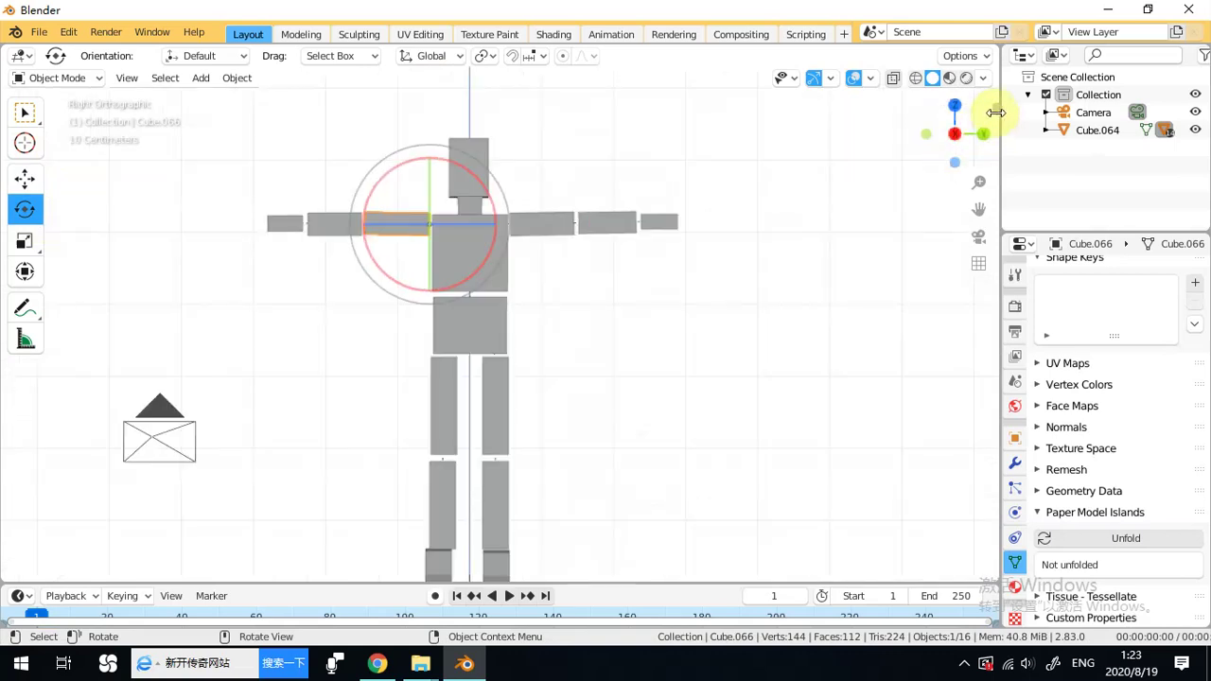
Browse the sidebar's Tool, Item, View and add-on tabs, then hide the sidebar with N.
{"action": "left_click", "coordinate": [993, 105]}
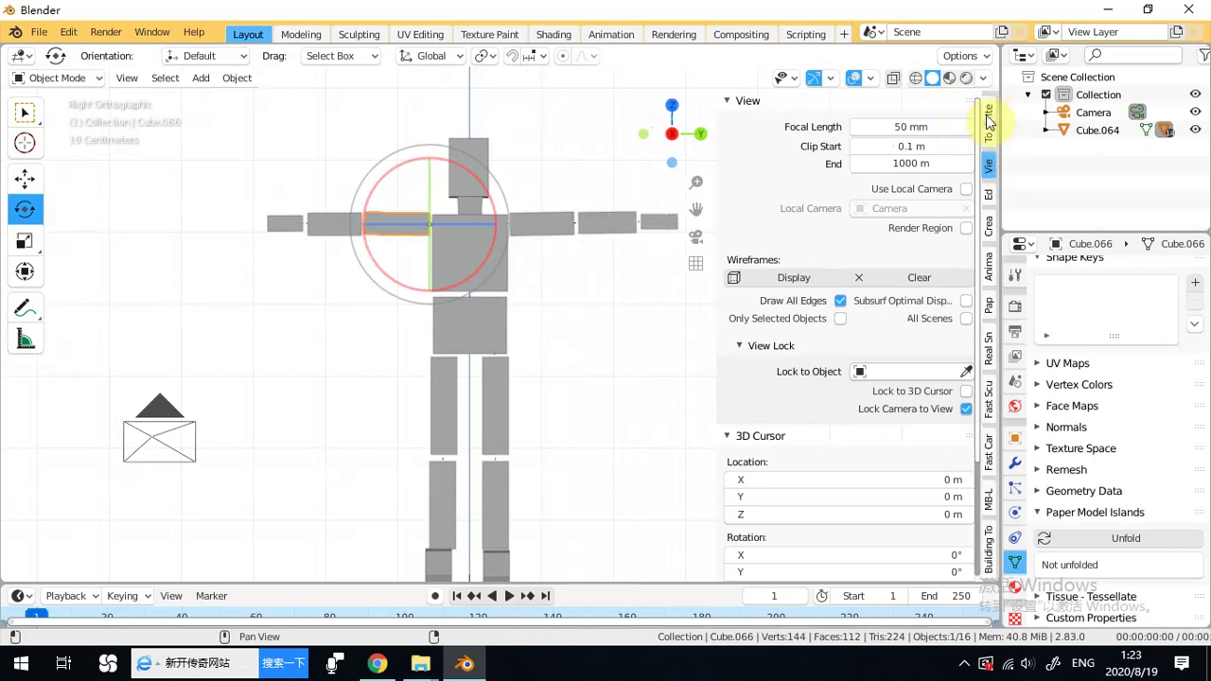
{"action": "left_click", "coordinate": [989, 135]}
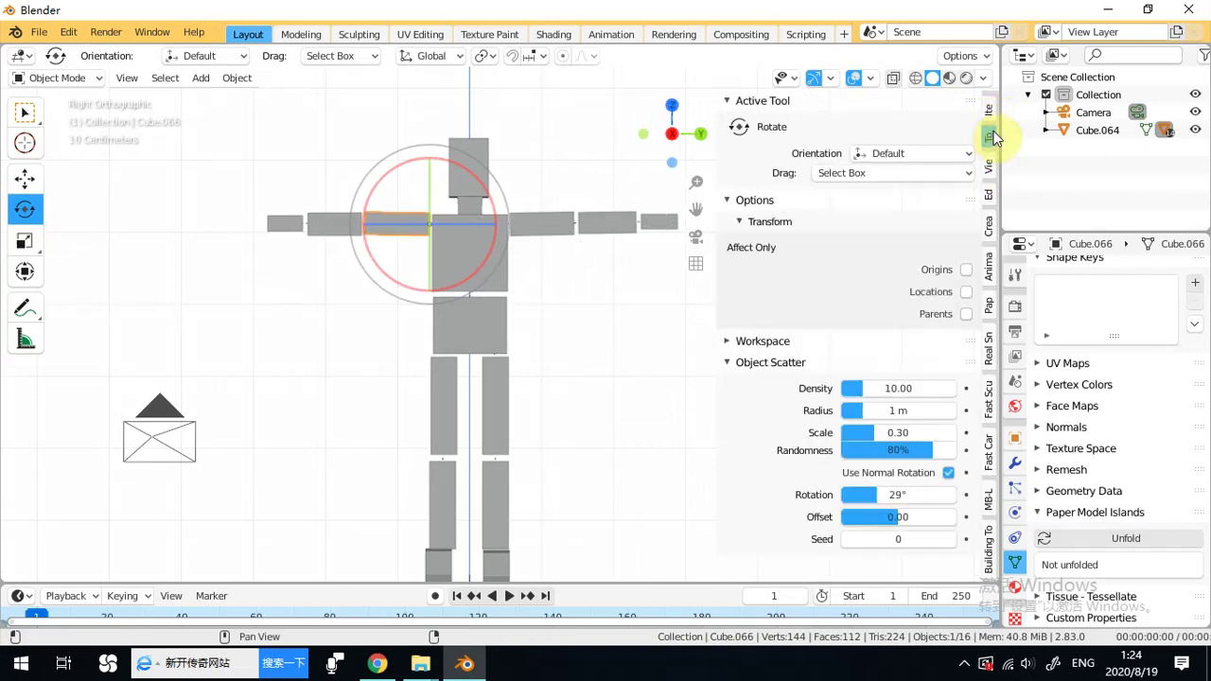
{"action": "left_click", "coordinate": [989, 111]}
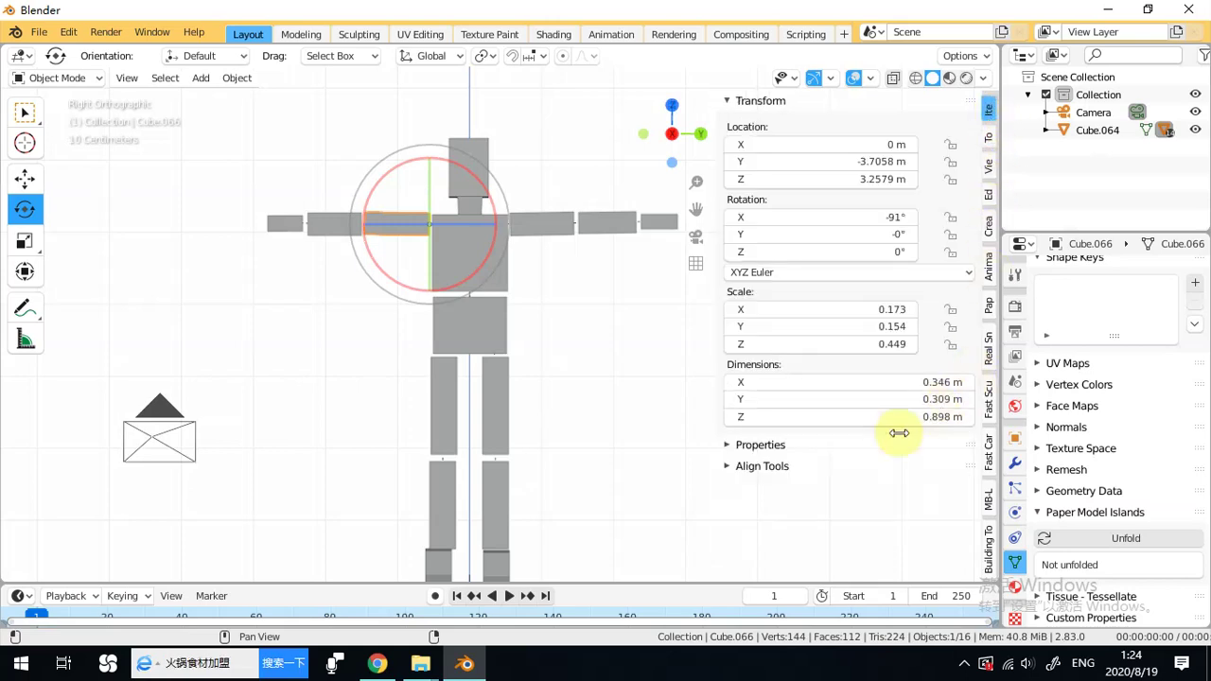
{"action": "left_click", "coordinate": [730, 475]}
{"action": "left_click", "coordinate": [731, 473]}
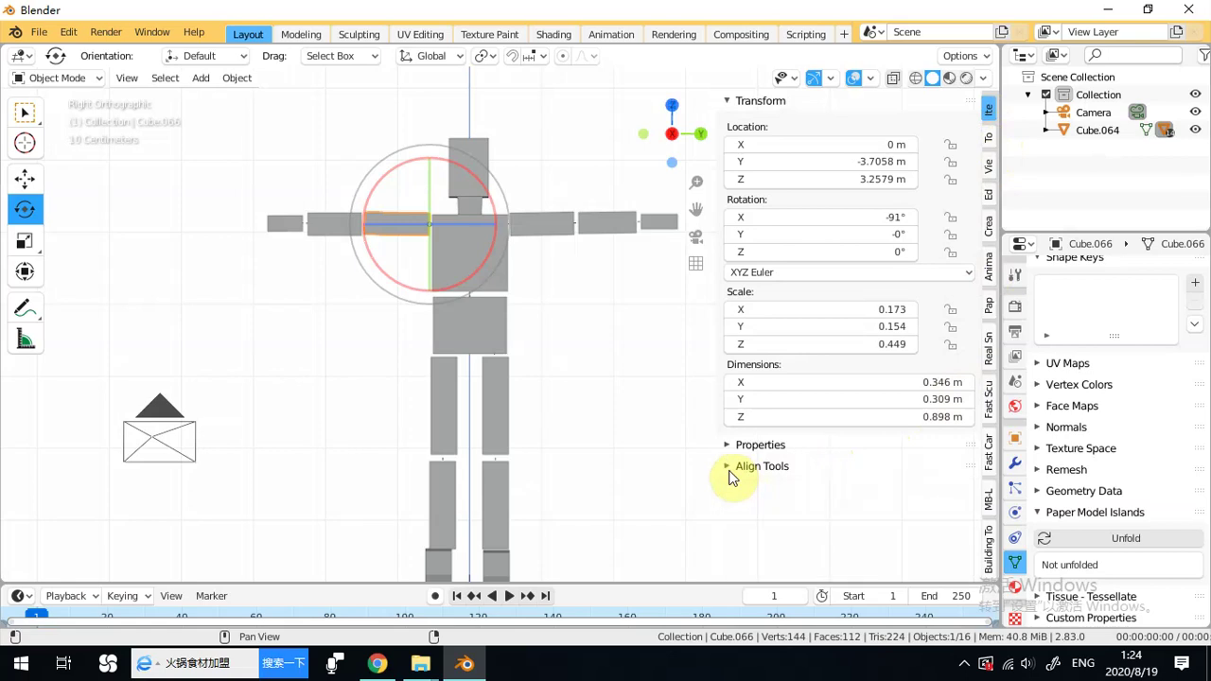
{"action": "left_click", "coordinate": [990, 168]}
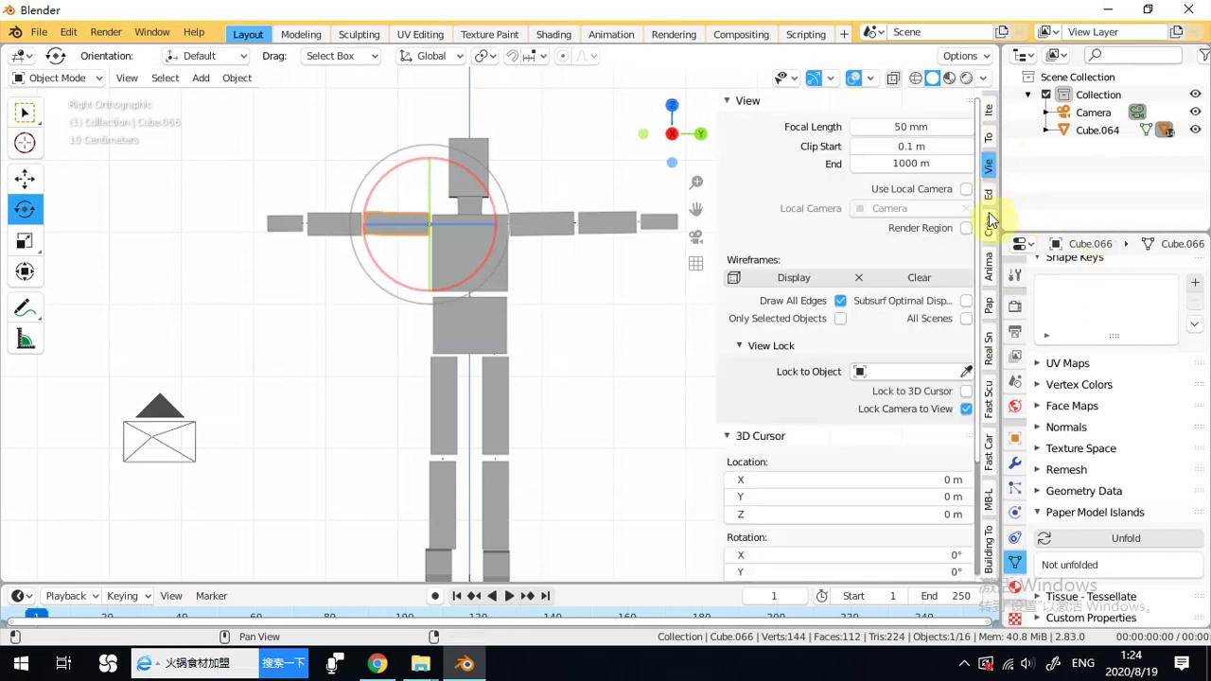
{"action": "left_click", "coordinate": [989, 198]}
{"action": "left_click", "coordinate": [989, 222]}
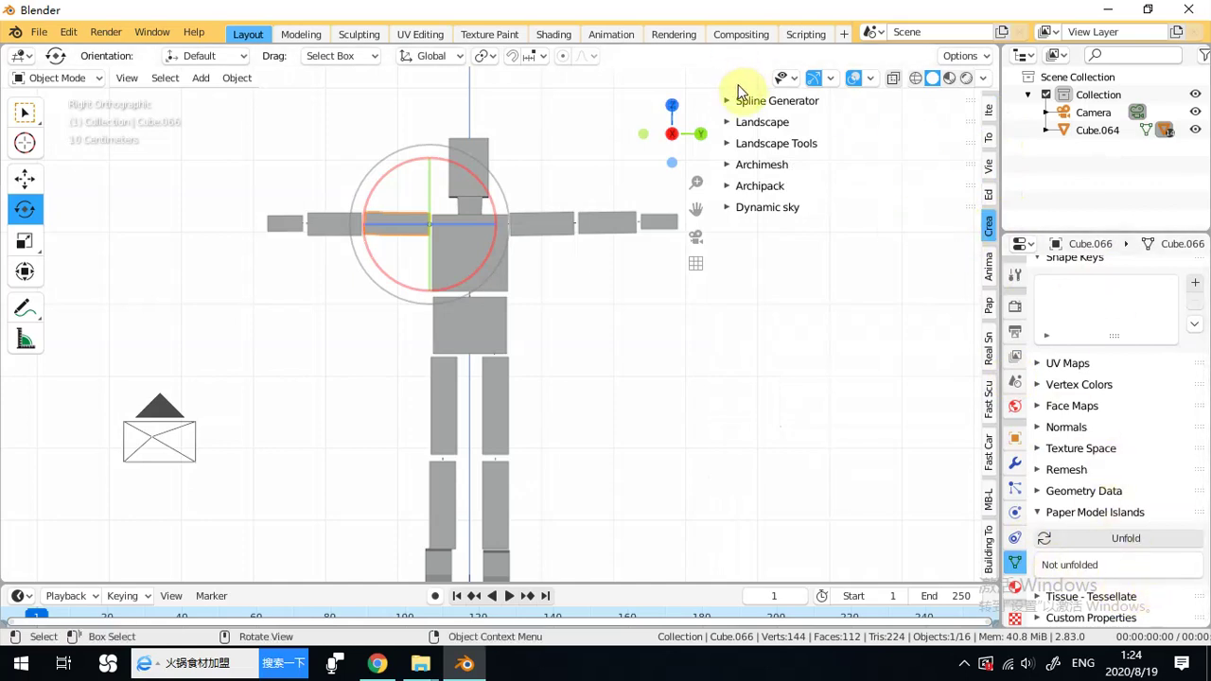
{"action": "key", "text": "n"}
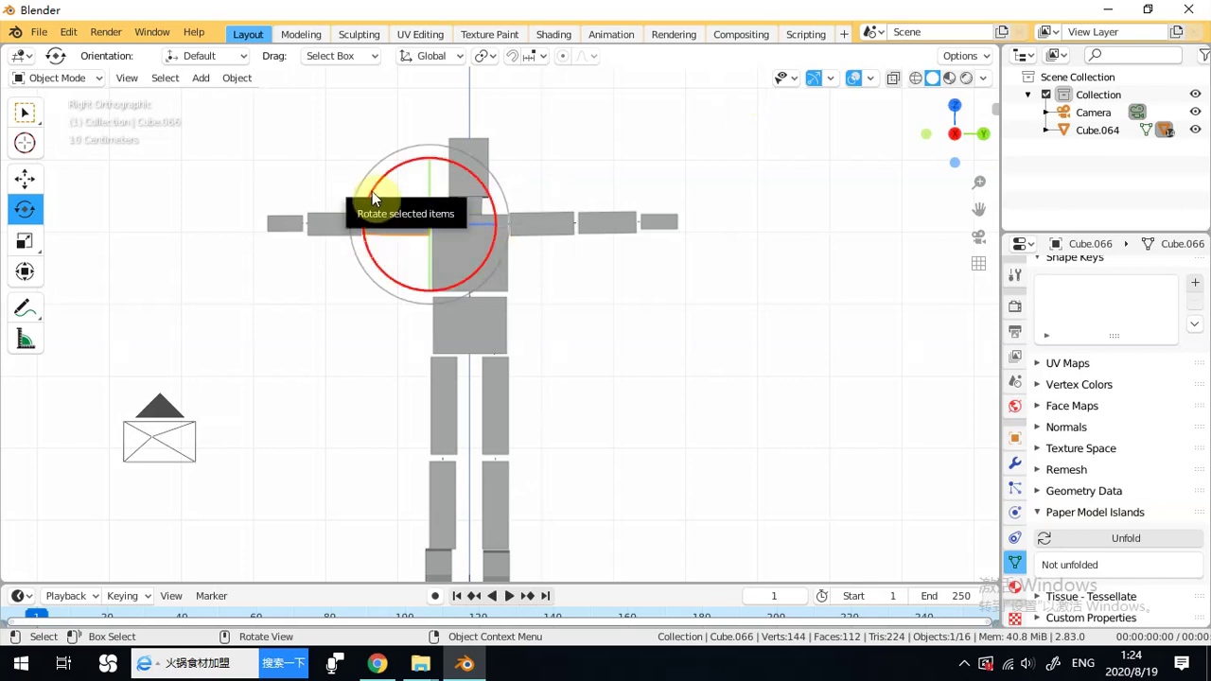
Rotate the left upper arm down to the side and move it up against the shoulder.
{"action": "left_click_drag", "start_coordinate": [370, 191], "coordinate": [379, 308]}
{"action": "left_click", "coordinate": [25, 177]}
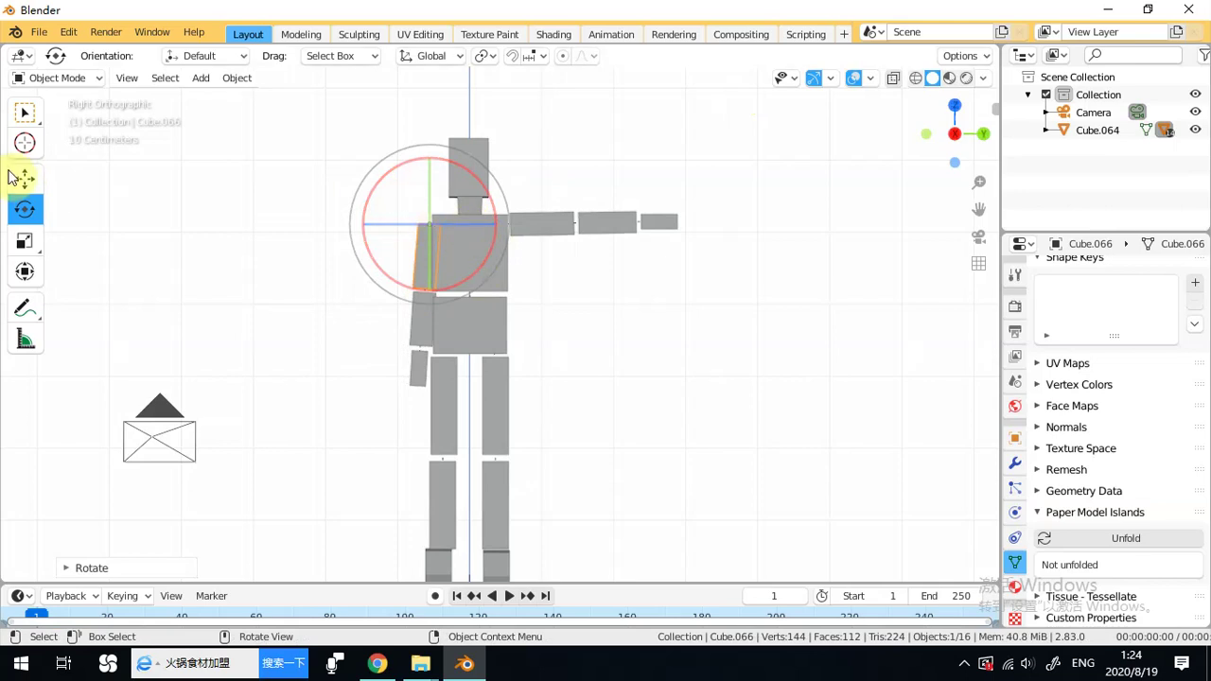
{"action": "left_click_drag", "start_coordinate": [497, 225], "coordinate": [486, 230]}
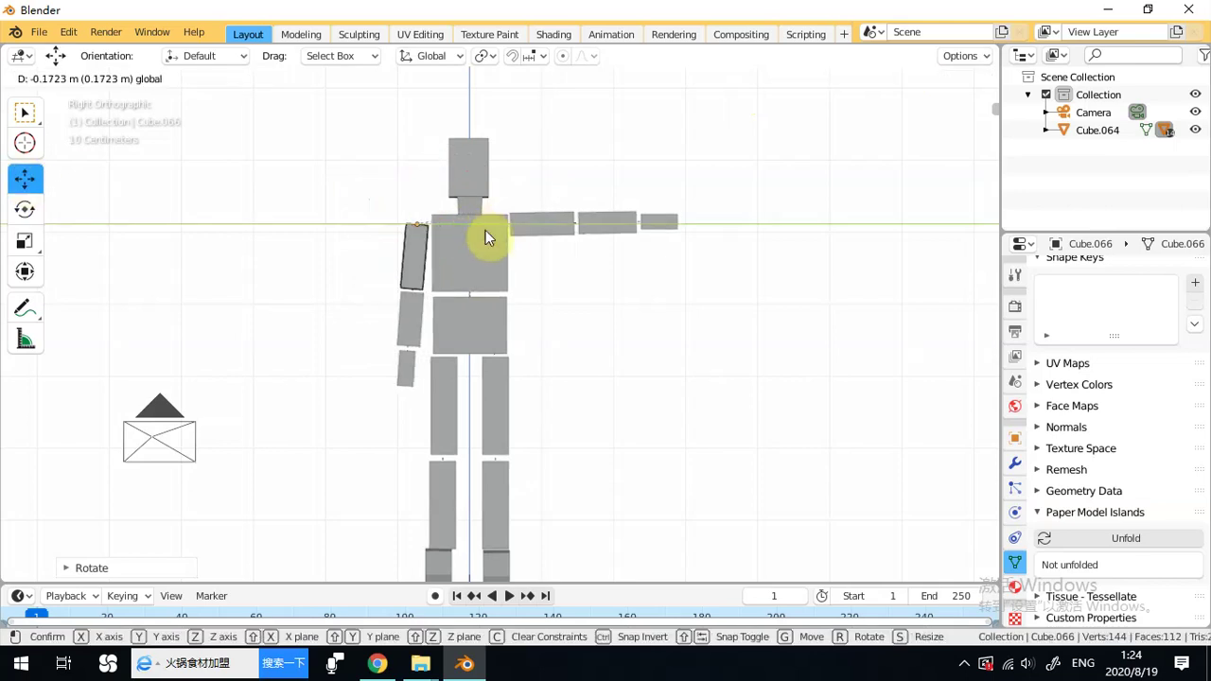
{"action": "left_click_drag", "start_coordinate": [419, 167], "coordinate": [413, 149]}
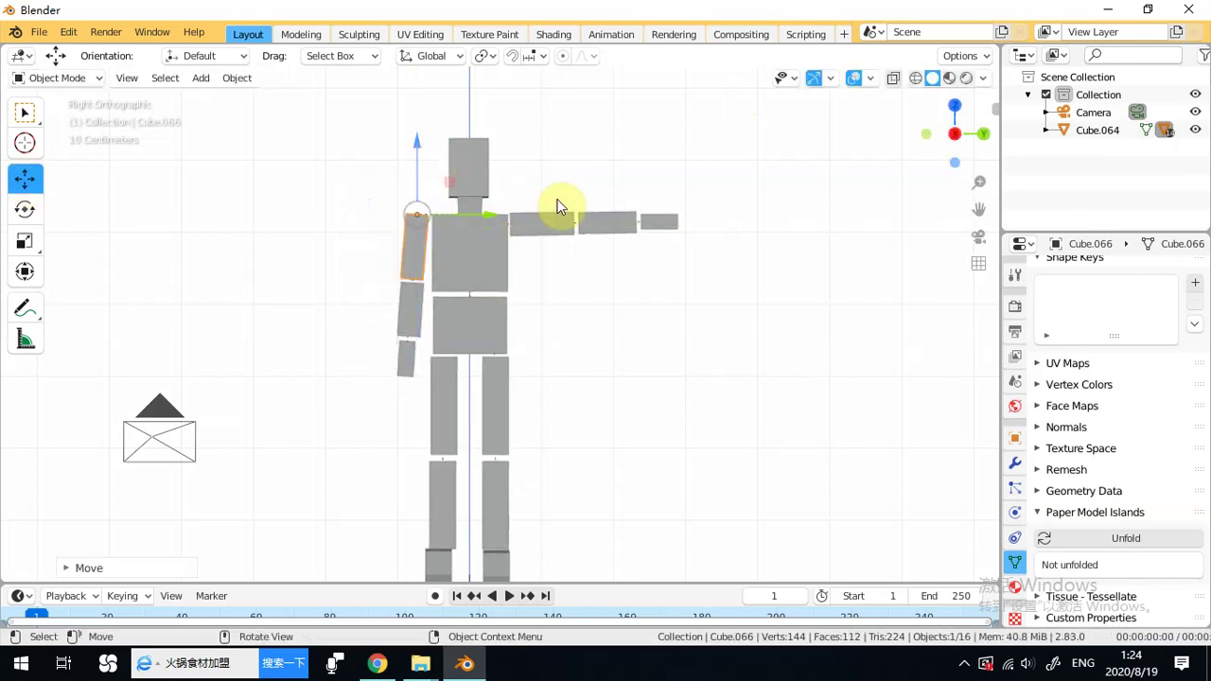
{"action": "left_click", "coordinate": [24, 208]}
{"action": "left_click_drag", "start_coordinate": [481, 219], "coordinate": [485, 212]}
Rotate the right arm down to its side and move it in against the shoulder.
{"action": "left_click", "coordinate": [549, 218]}
{"action": "left_click_drag", "start_coordinate": [564, 198], "coordinate": [530, 267]}
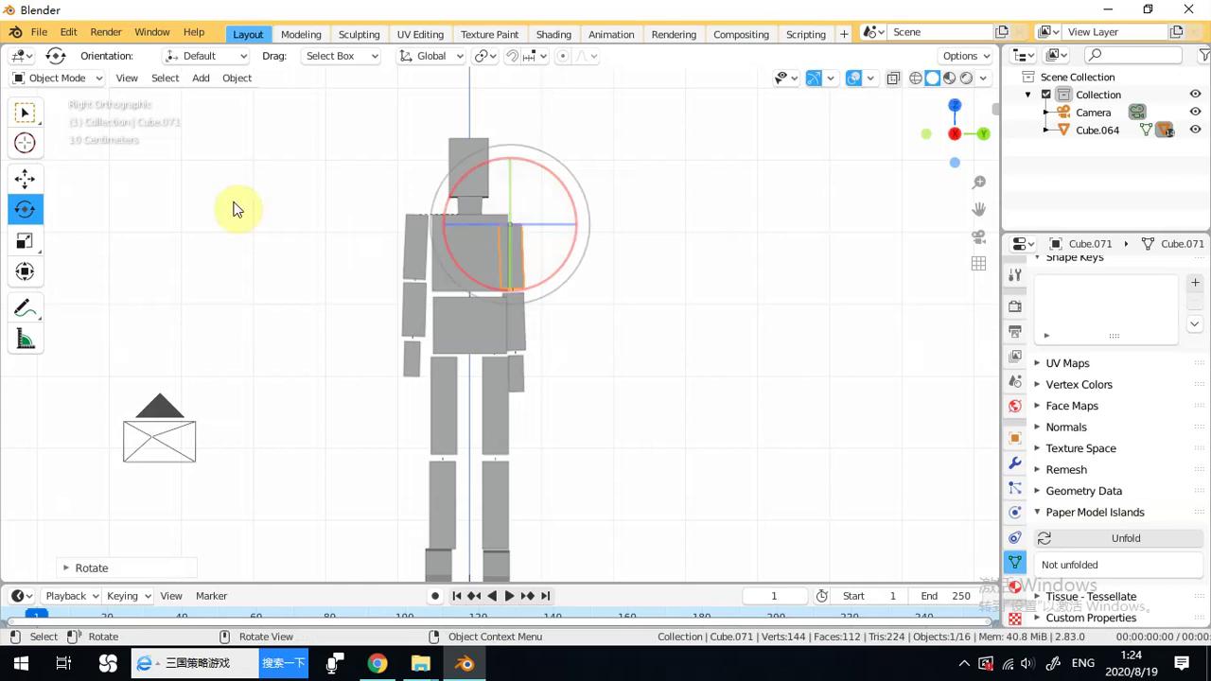
{"action": "left_click", "coordinate": [18, 179]}
{"action": "left_click_drag", "start_coordinate": [565, 235], "coordinate": [592, 225]}
{"action": "left_click_drag", "start_coordinate": [527, 170], "coordinate": [521, 151]}
{"action": "mouse_move", "coordinate": [554, 221]}
{"action": "middle_mouse_down"}
{"action": "mouse_move", "coordinate": [405, 237]}
{"action": "mouse_move", "coordinate": [351, 286]}
{"action": "mouse_move", "coordinate": [502, 278]}
{"action": "mouse_move", "coordinate": [691, 233]}
{"action": "mouse_move", "coordinate": [546, 223]}
{"action": "middle_mouse_up"}
{"action": "left_click_drag", "start_coordinate": [542, 141], "coordinate": [539, 131]}
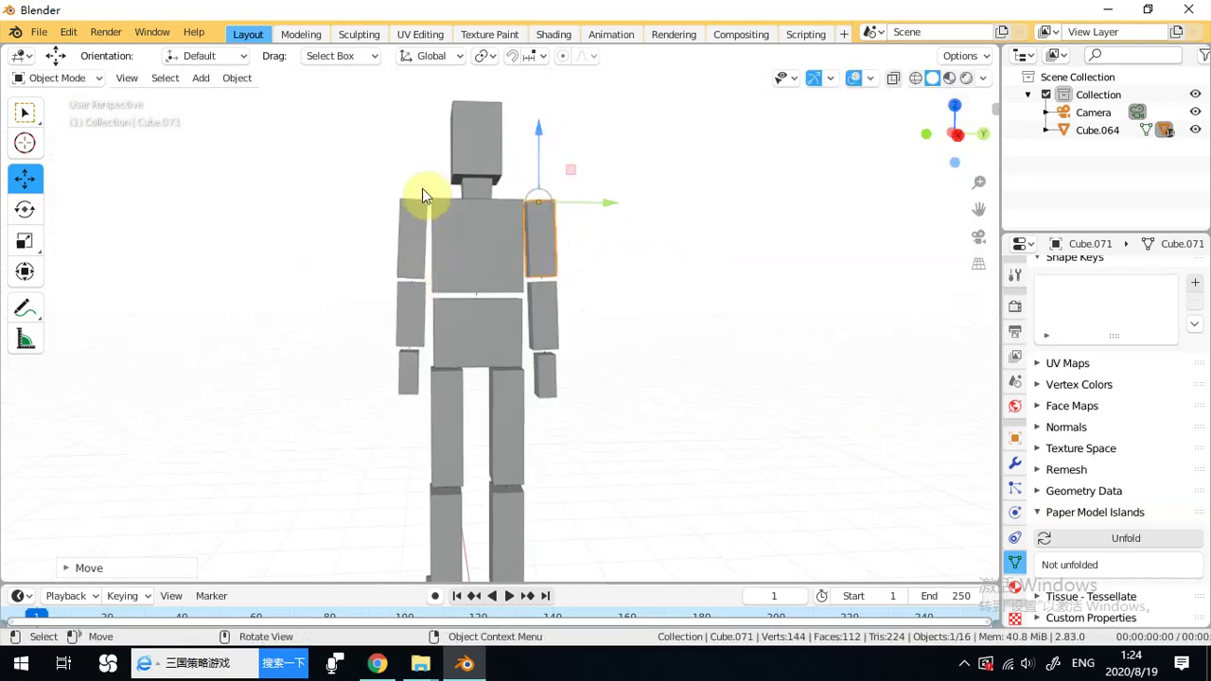
Box-select the three left arm pieces and nudge them slightly upward.
{"action": "left_click_drag", "start_coordinate": [422, 169], "coordinate": [377, 423]}
{"action": "left_click_drag", "start_coordinate": [413, 216], "coordinate": [413, 213]}
{"action": "scroll", "coordinate": [589, 293], "scroll_direction": "down", "scroll_amount": 2, "text": "ctrl"}
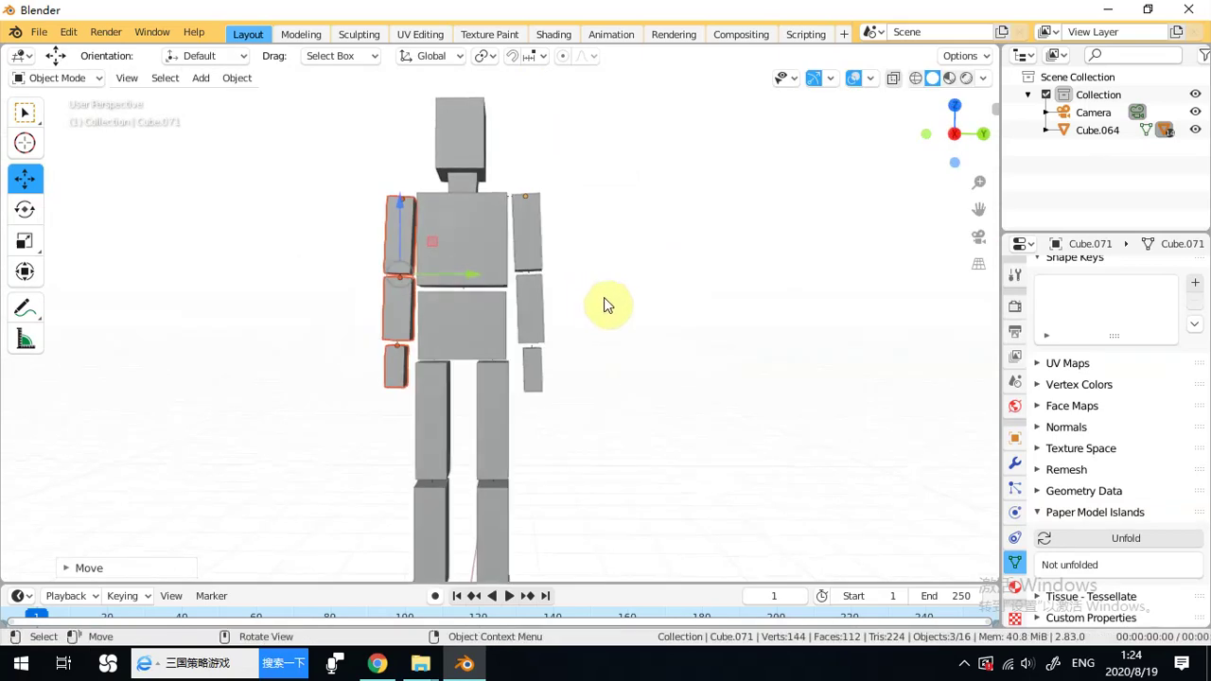
Scale both forearms and the left hand longer along Z, then stretch the arm pieces slightly more.
{"action": "left_click", "coordinate": [401, 321]}
{"action": "left_click", "coordinate": [540, 312], "text": "shift"}
{"action": "left_click", "coordinate": [399, 378], "text": "shift"}
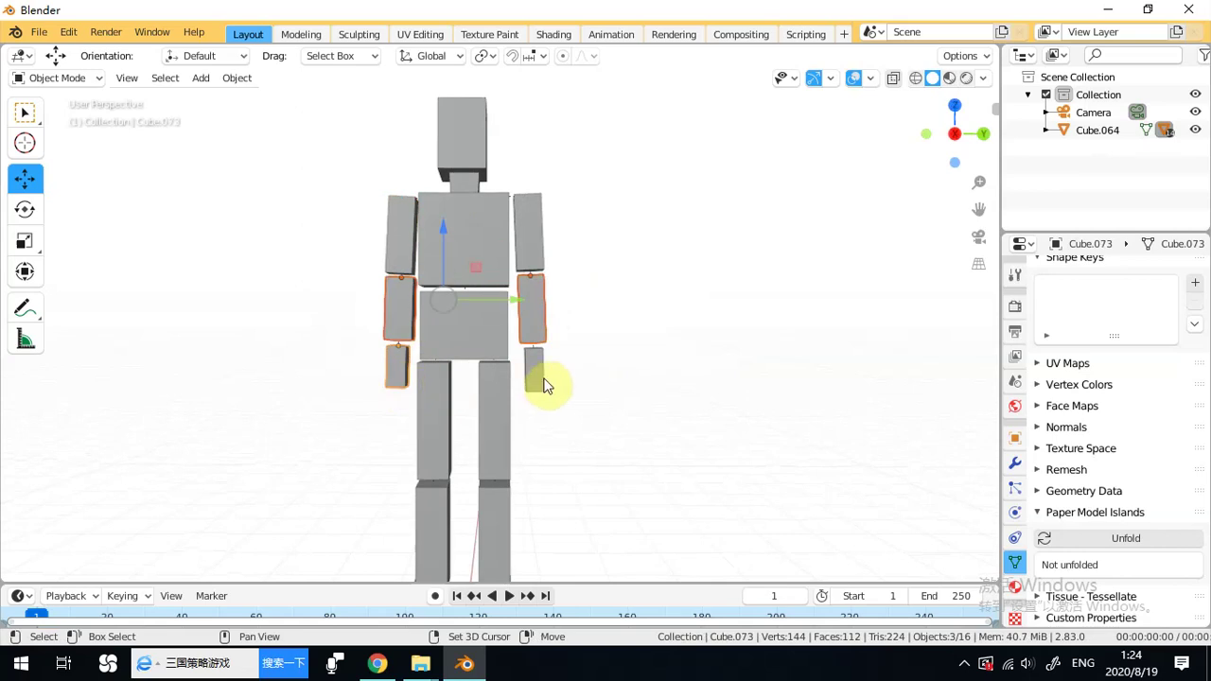
{"action": "left_click", "coordinate": [25, 240]}
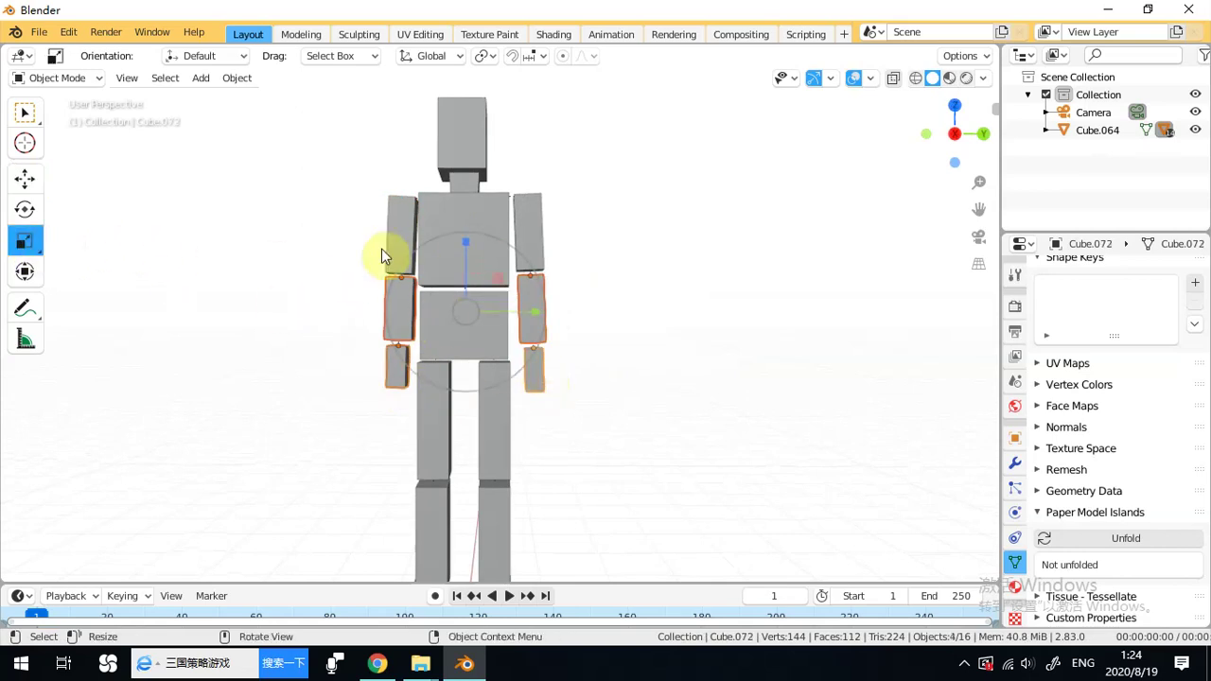
{"action": "left_click_drag", "start_coordinate": [467, 244], "coordinate": [526, 284]}
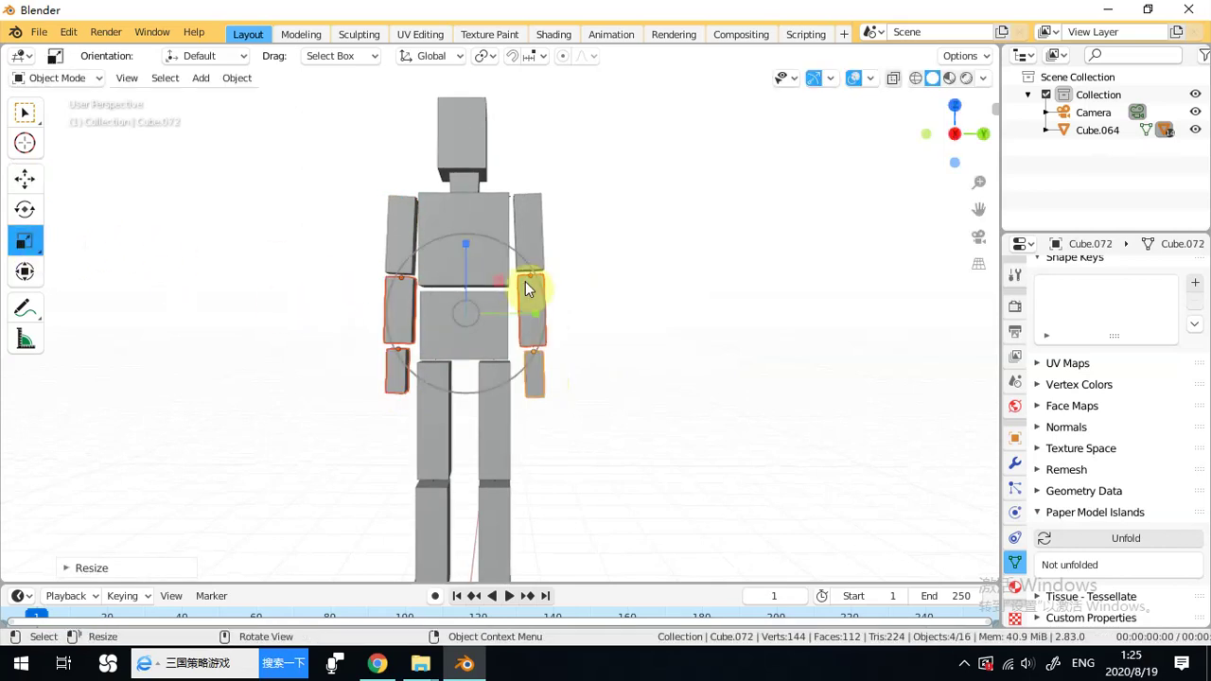
{"action": "left_click", "coordinate": [613, 316]}
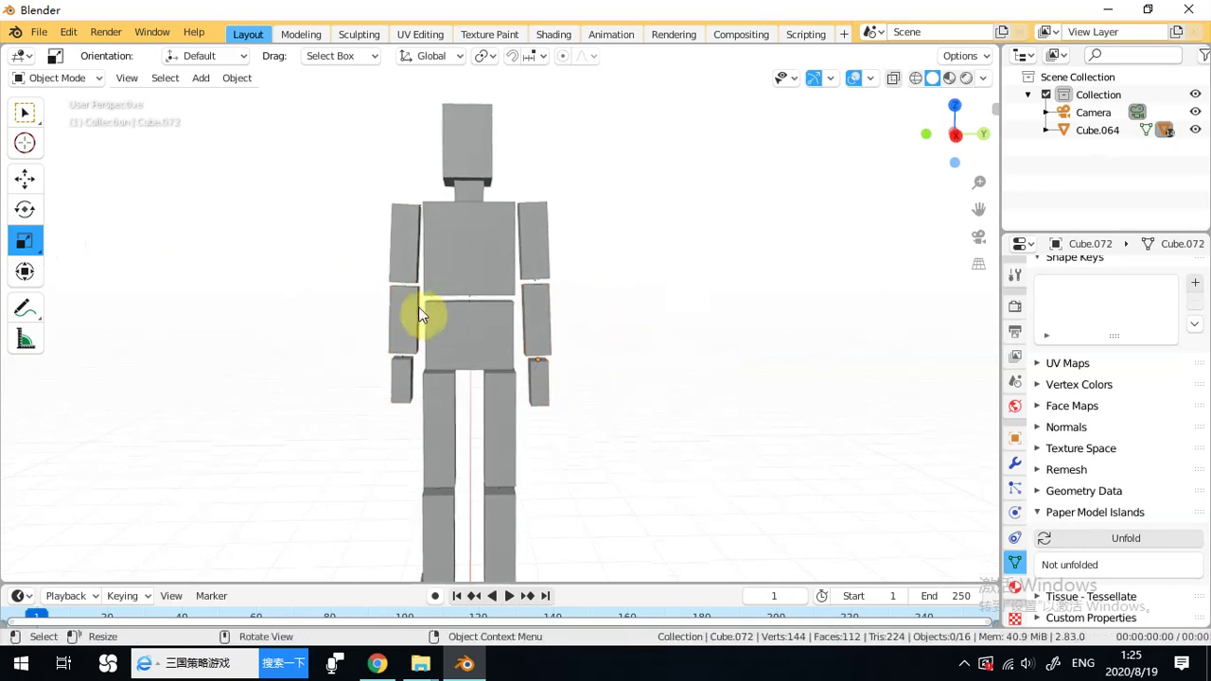
{"action": "left_click_drag", "start_coordinate": [405, 228], "coordinate": [408, 201]}
{"action": "middle_click_drag", "start_coordinate": [599, 244], "coordinate": [553, 241]}
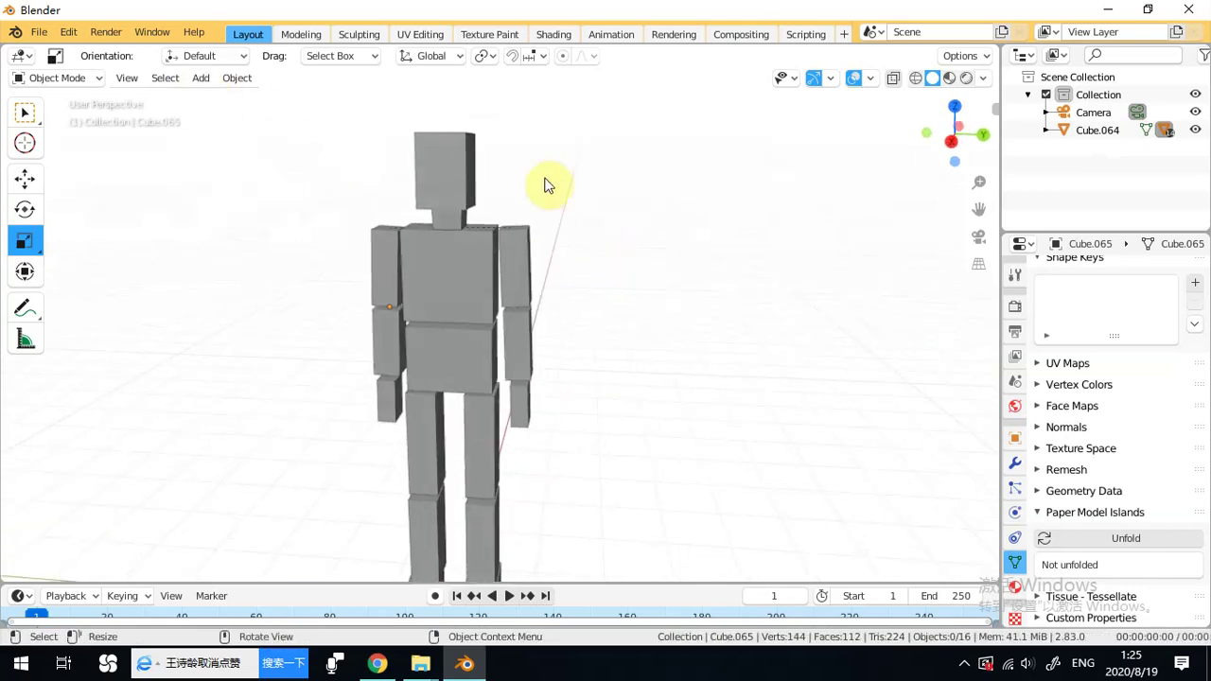
Look through the File menu's export options, then select the camera to show its data settings.
{"action": "scroll", "coordinate": [742, 246], "scroll_direction": "down", "scroll_amount": 1}
{"action": "middle_click_drag", "start_coordinate": [768, 246], "coordinate": [709, 311]}
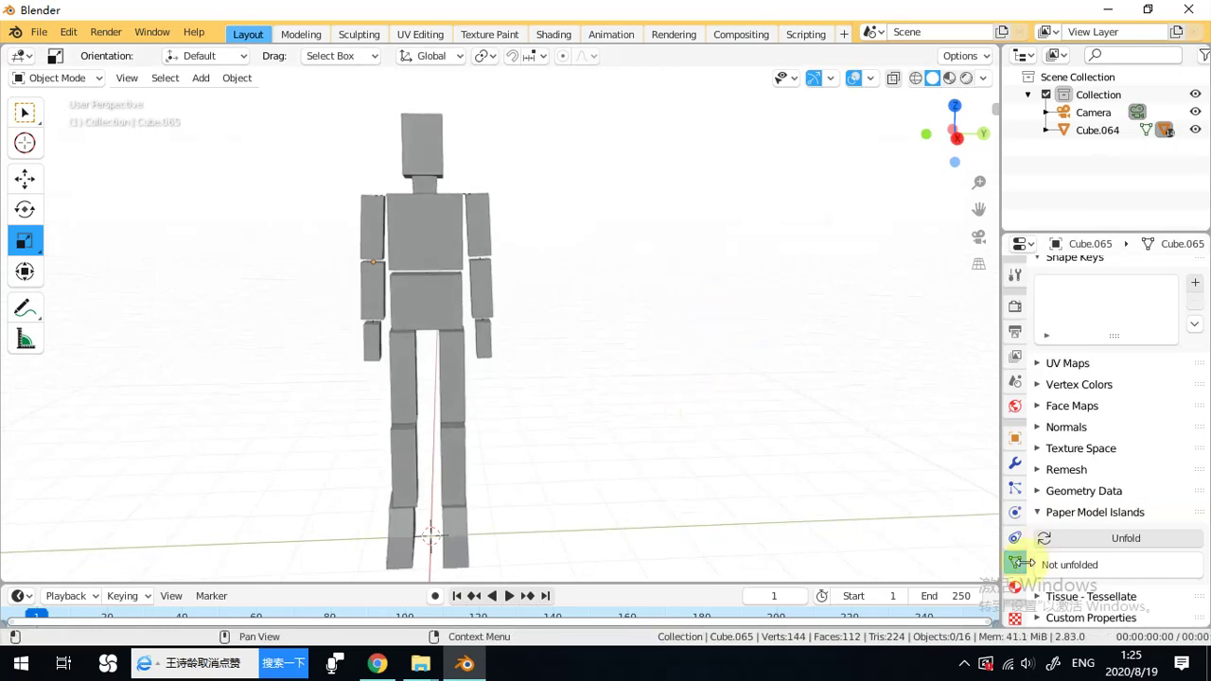
{"action": "left_click", "coordinate": [38, 34]}
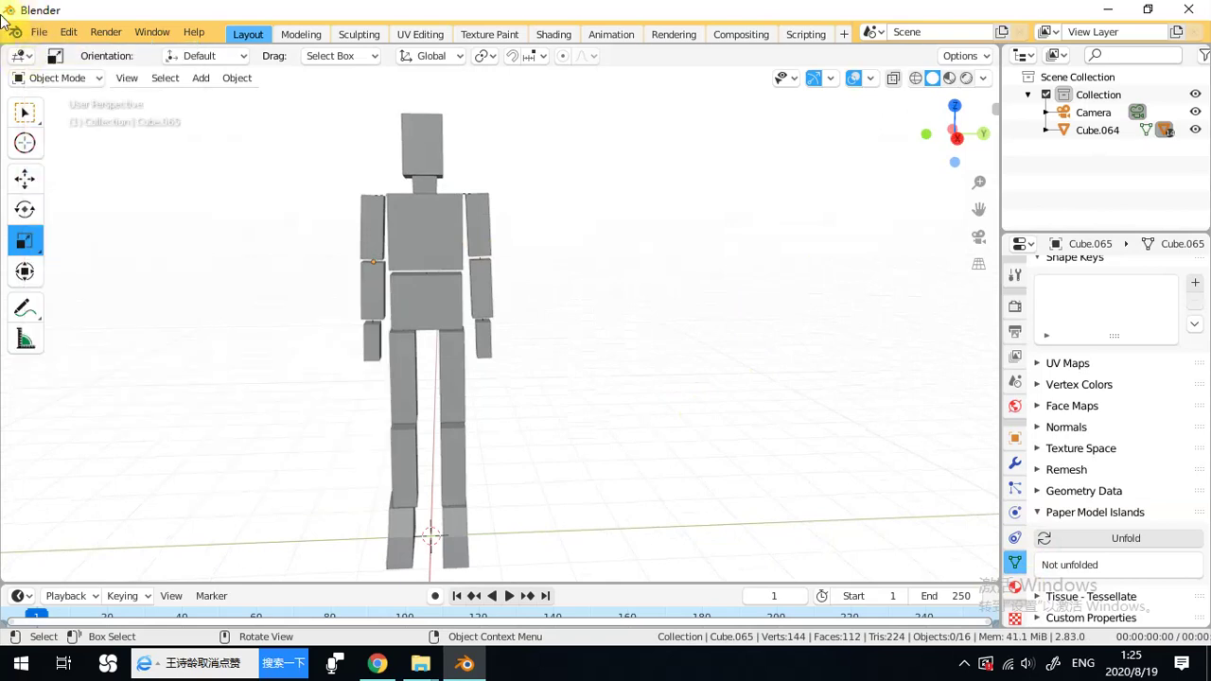
{"action": "left_click", "coordinate": [31, 36]}
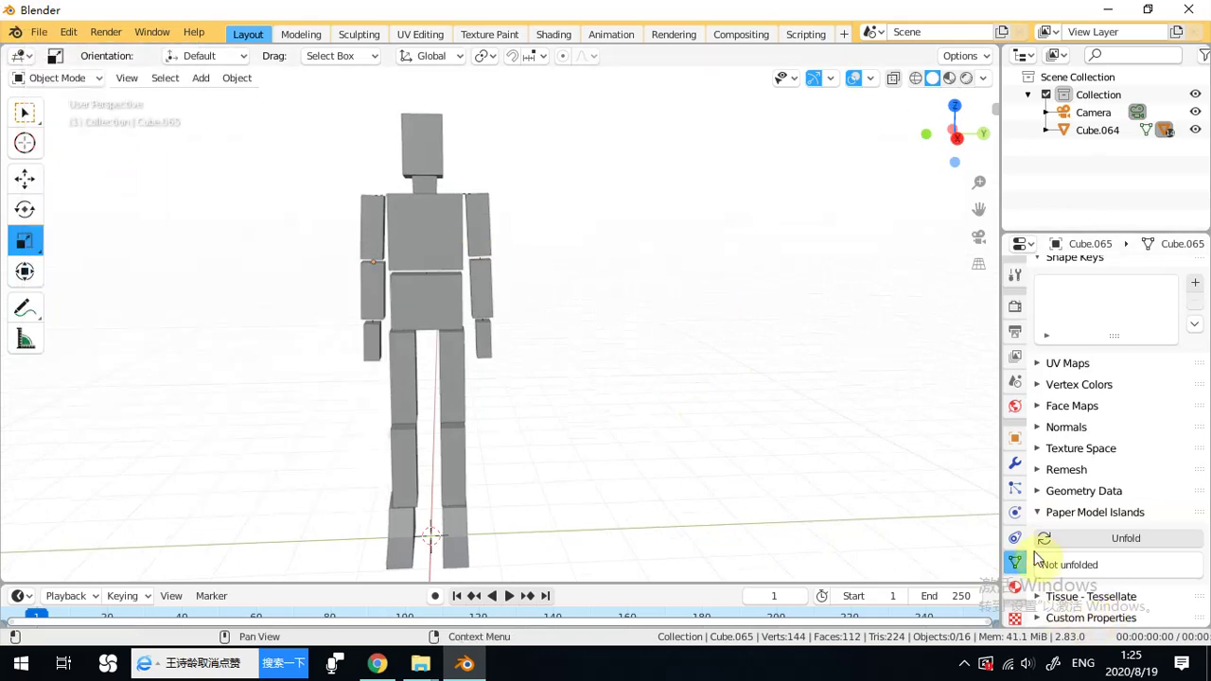
{"action": "left_click", "coordinate": [1093, 113]}
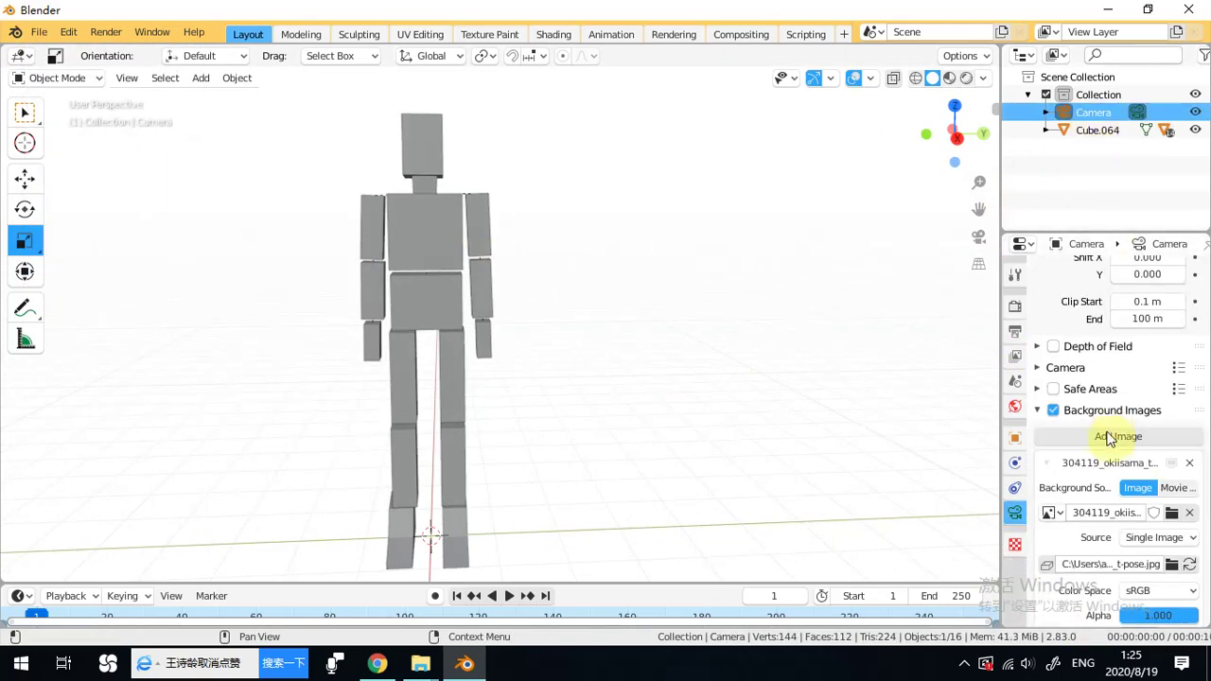
Unlink the t-pose.jpg background image from the camera and leave camera view.
{"action": "scroll", "coordinate": [1105, 482], "scroll_direction": "down", "scroll_amount": 5}
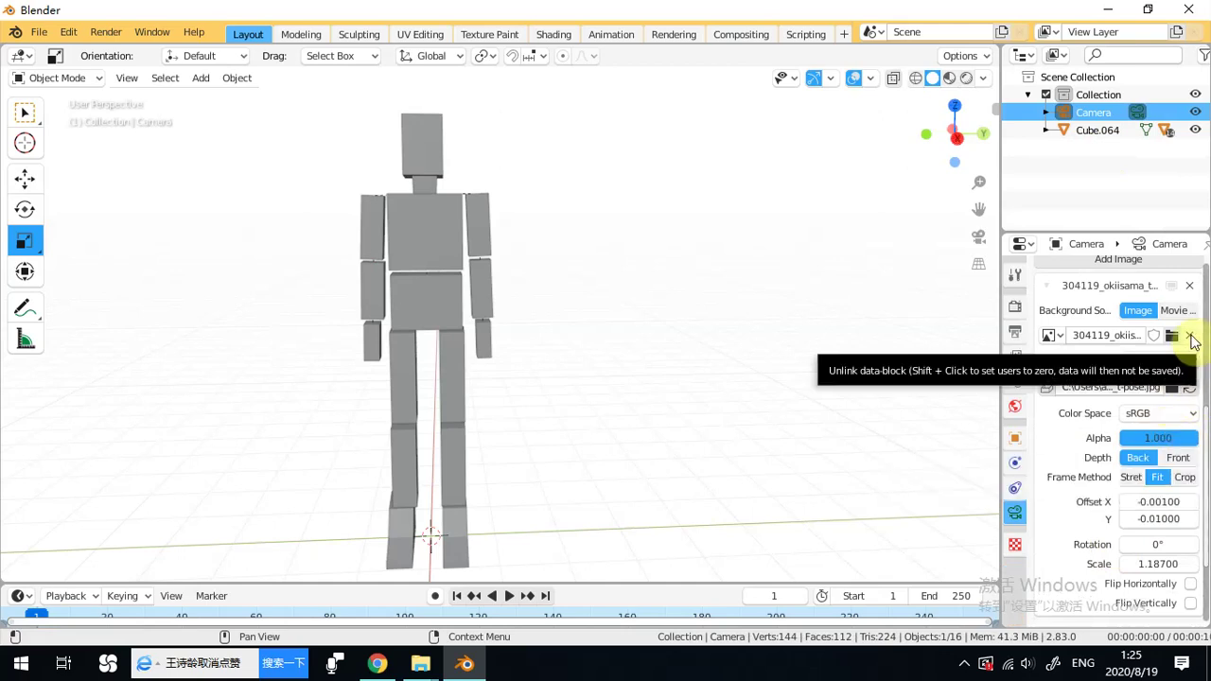
{"action": "left_click", "coordinate": [1190, 334]}
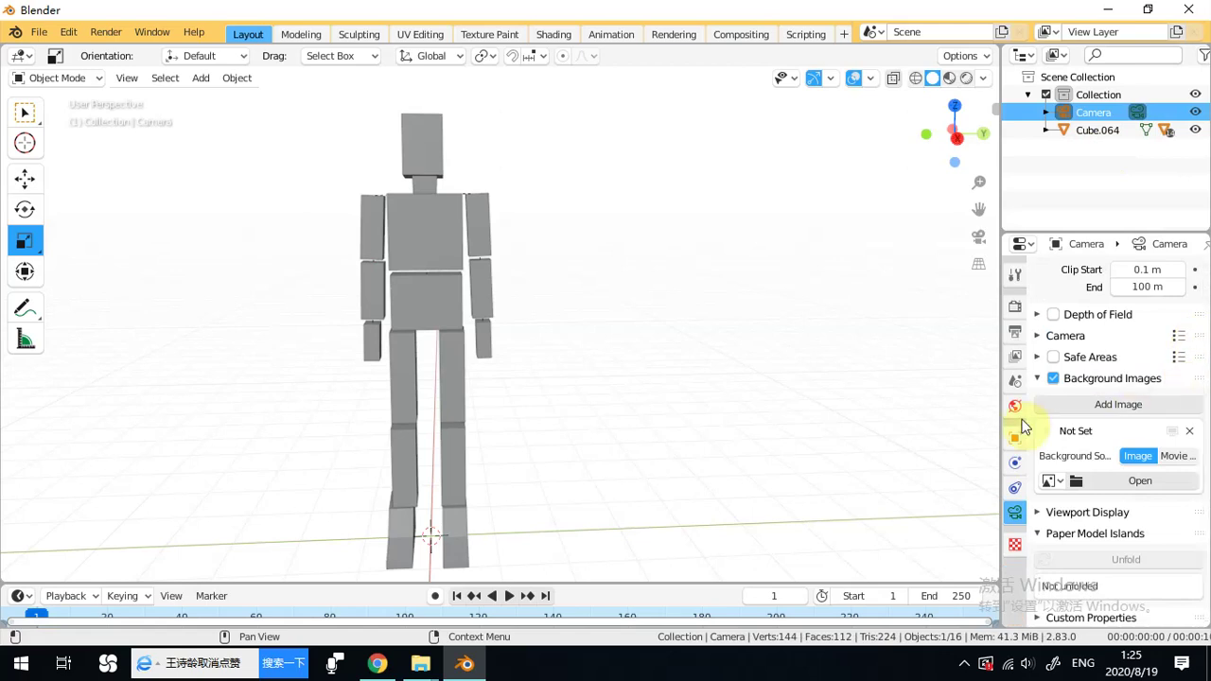
{"action": "left_click", "coordinate": [980, 240]}
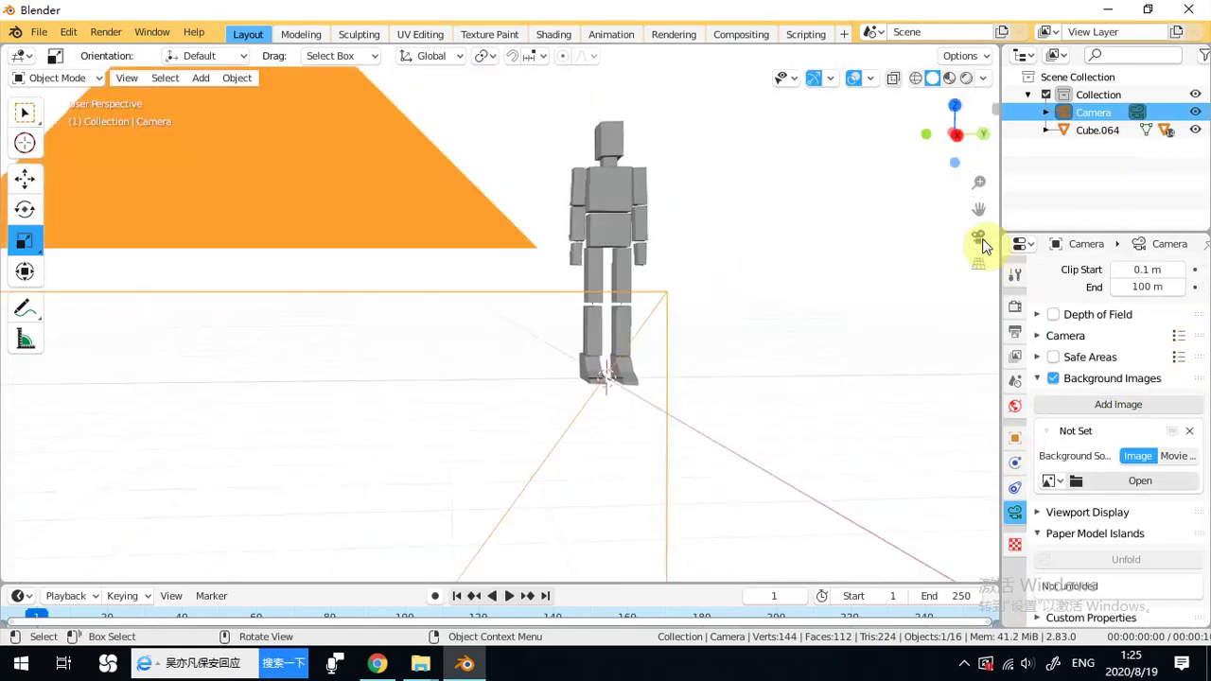
Save the scene as block dummie.blend in the D:\3d models folder.
{"action": "left_click", "coordinate": [39, 31]}
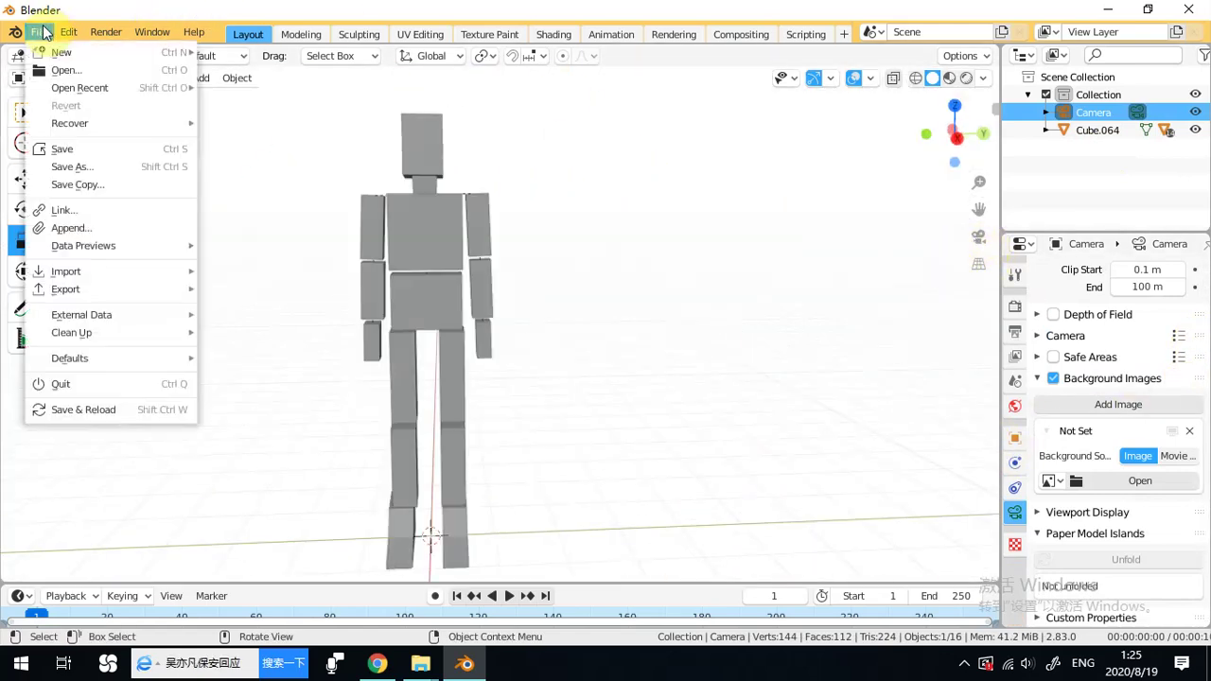
{"action": "left_click", "coordinate": [129, 168]}
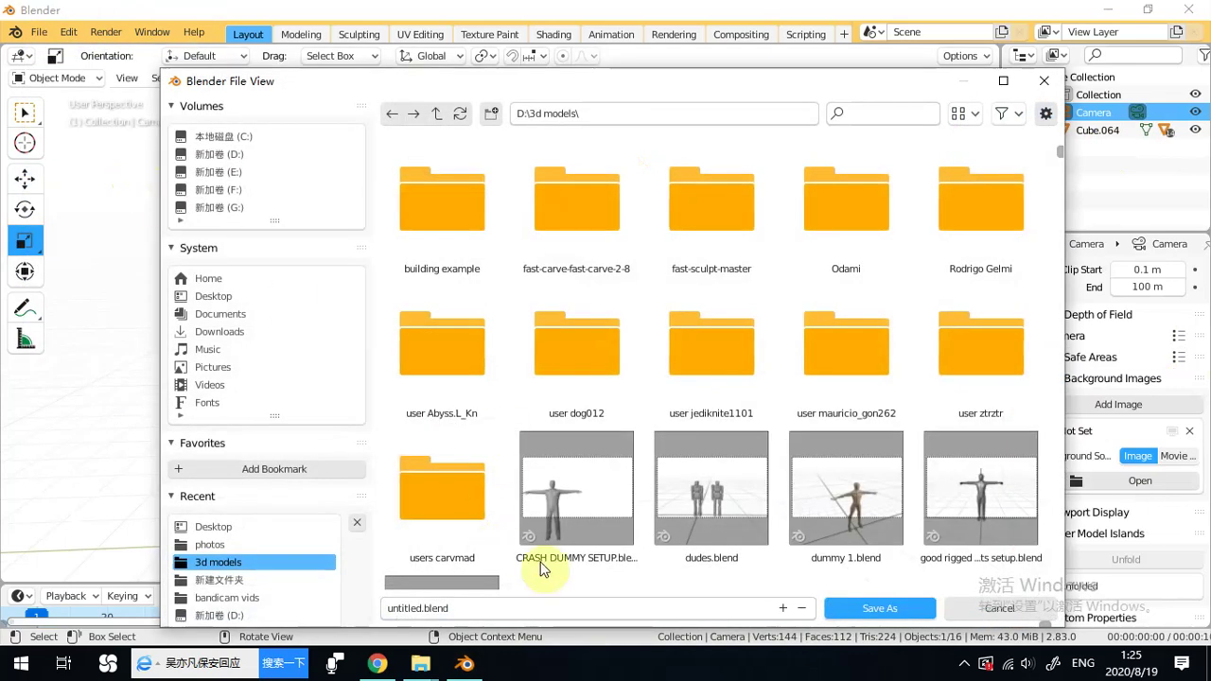
{"action": "left_click", "coordinate": [417, 608]}
{"action": "left_click", "coordinate": [423, 610]}
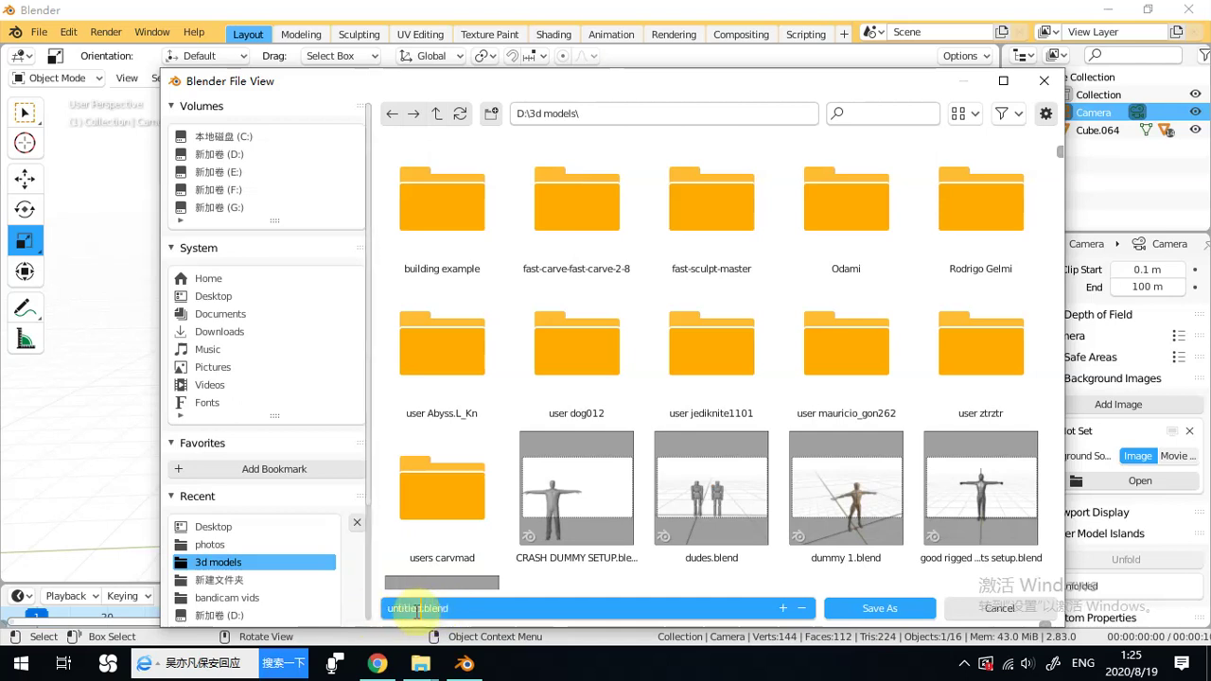
{"action": "type", "text": "block dumm"}
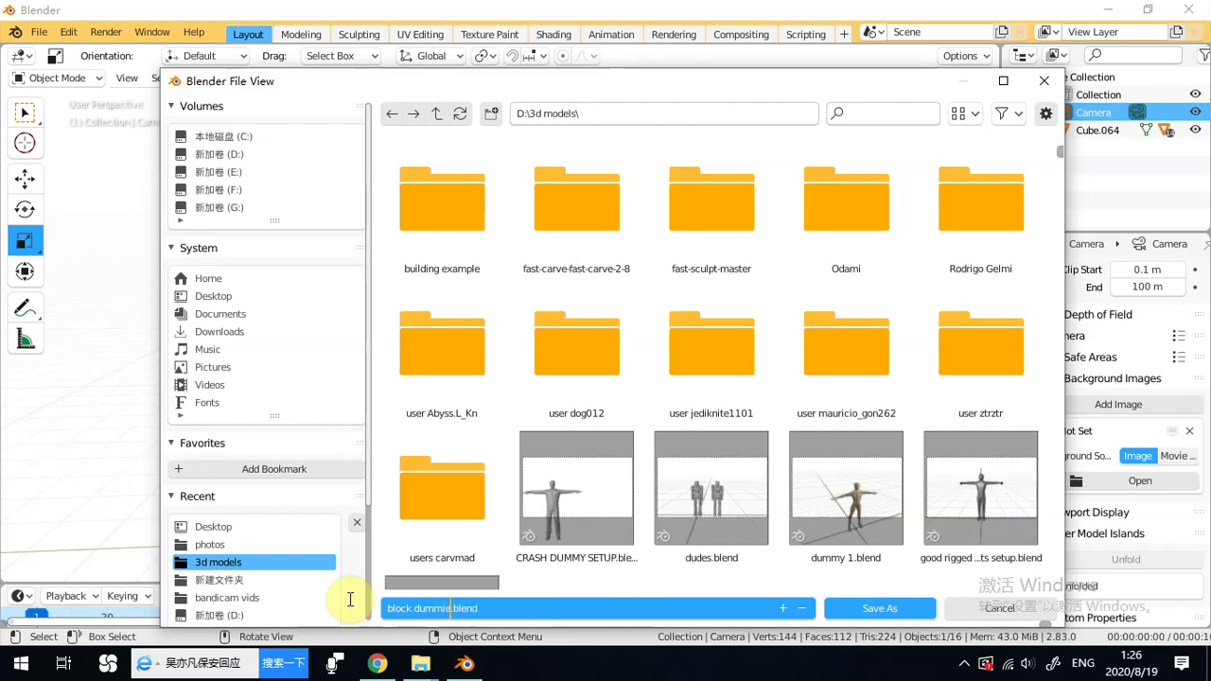
{"action": "left_click", "coordinate": [868, 615]}
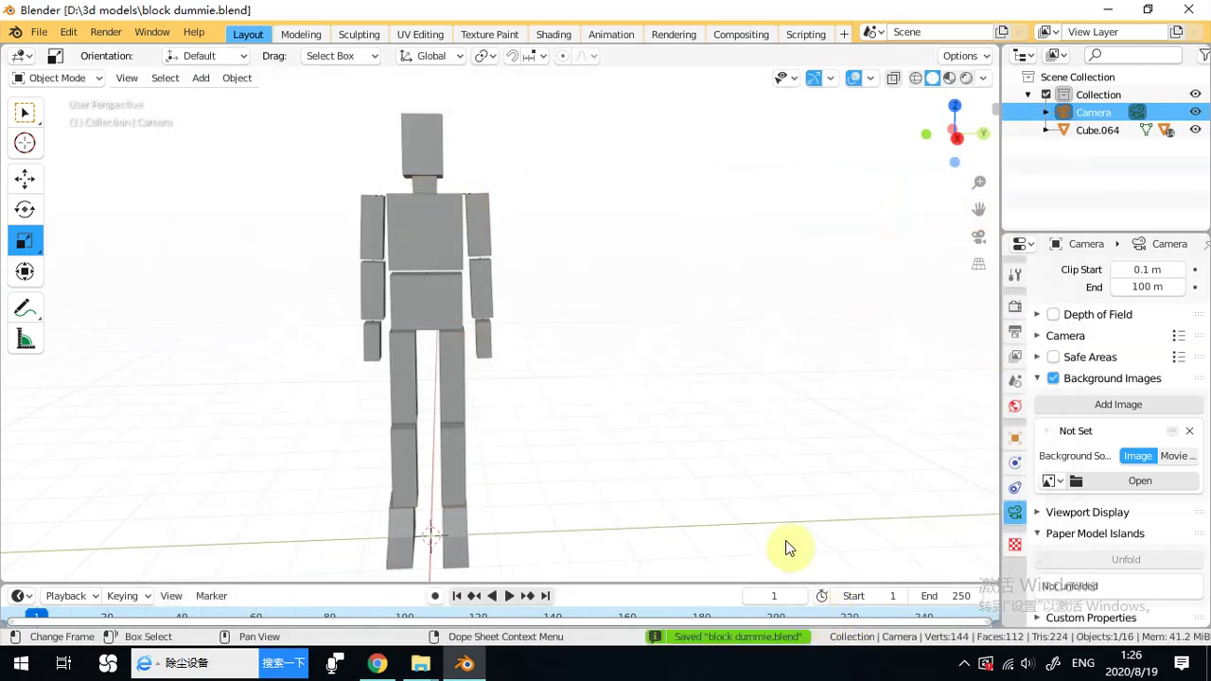
{"action": "middle_click_drag", "start_coordinate": [616, 449], "coordinate": [639, 318]}
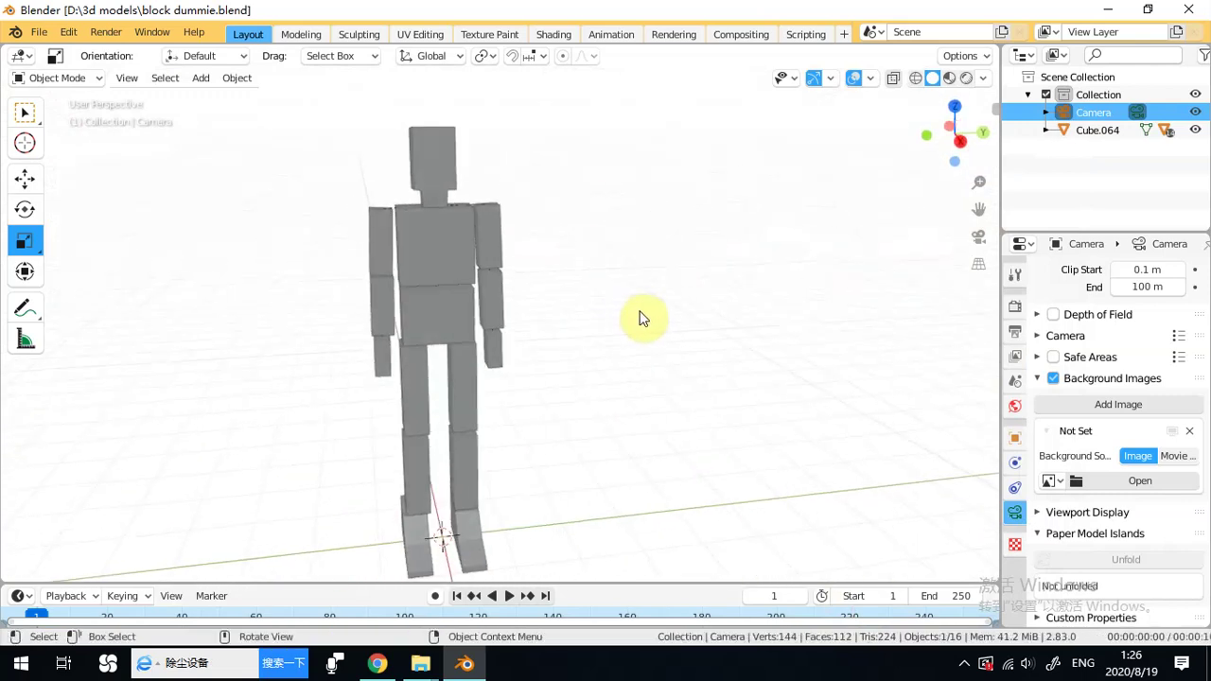
{"action": "middle_click_drag", "start_coordinate": [544, 315], "coordinate": [434, 242]}
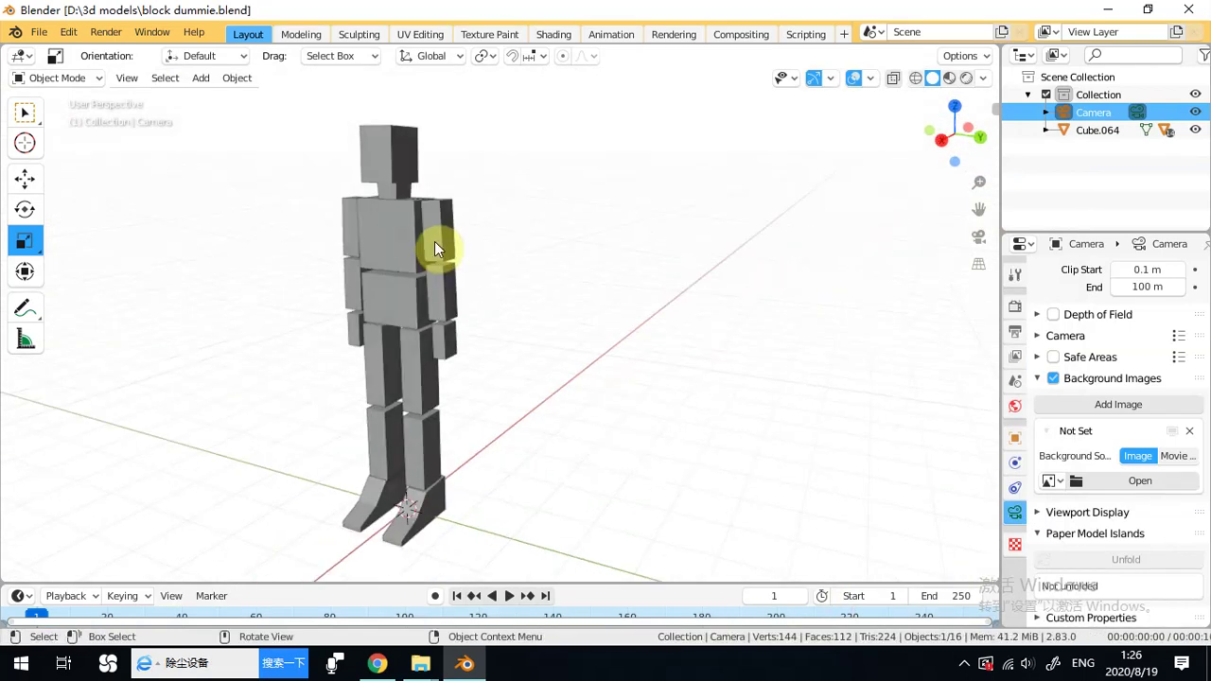
{"action": "middle_click_drag", "start_coordinate": [465, 280], "coordinate": [457, 170]}
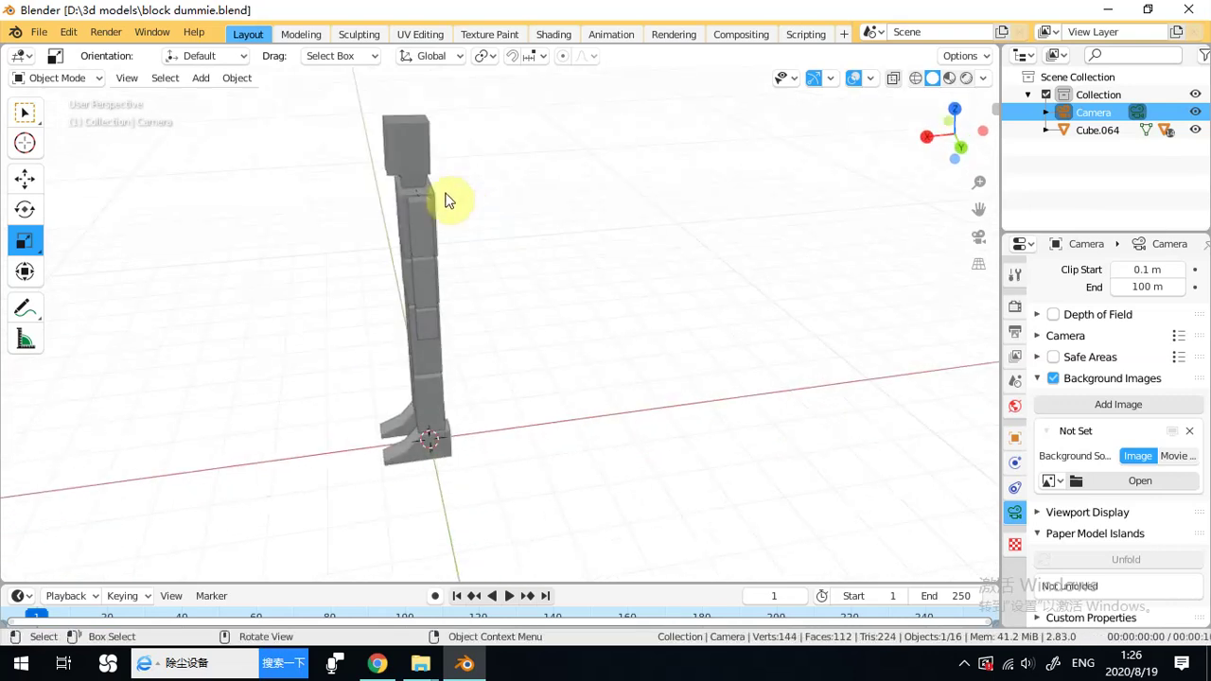
{"action": "left_click", "coordinate": [427, 156]}
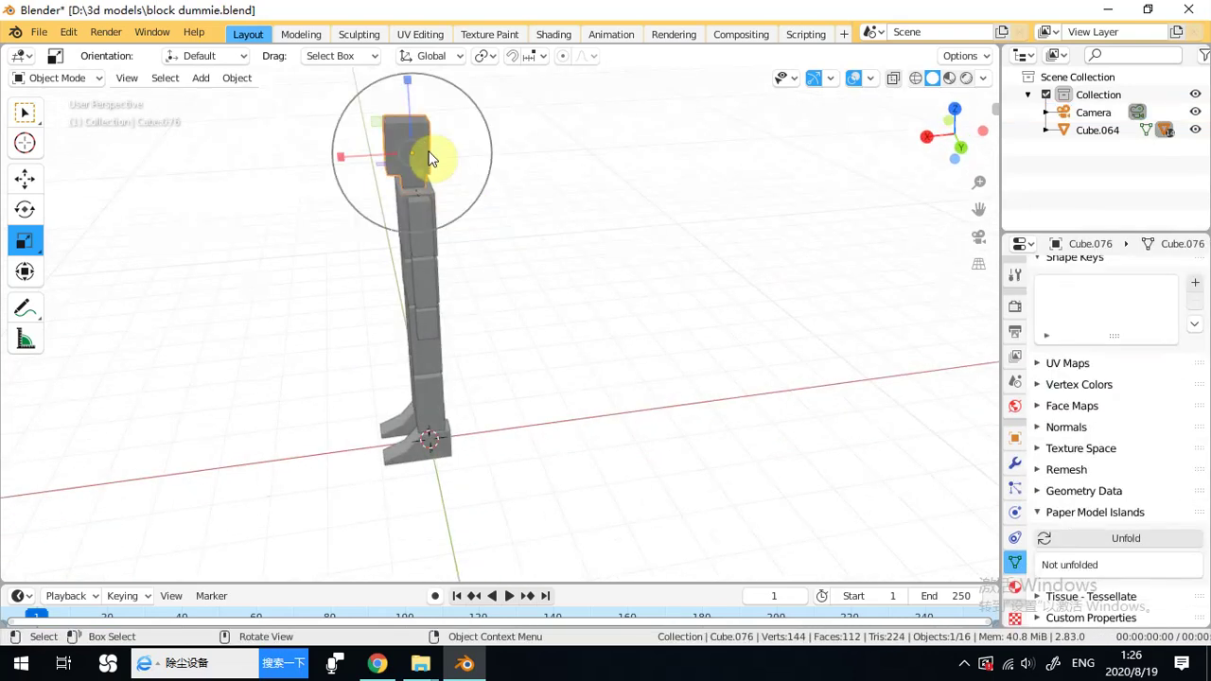
Tilt the head block slightly and save the blend file.
{"action": "left_click", "coordinate": [25, 209]}
{"action": "left_click_drag", "start_coordinate": [351, 117], "coordinate": [353, 121]}
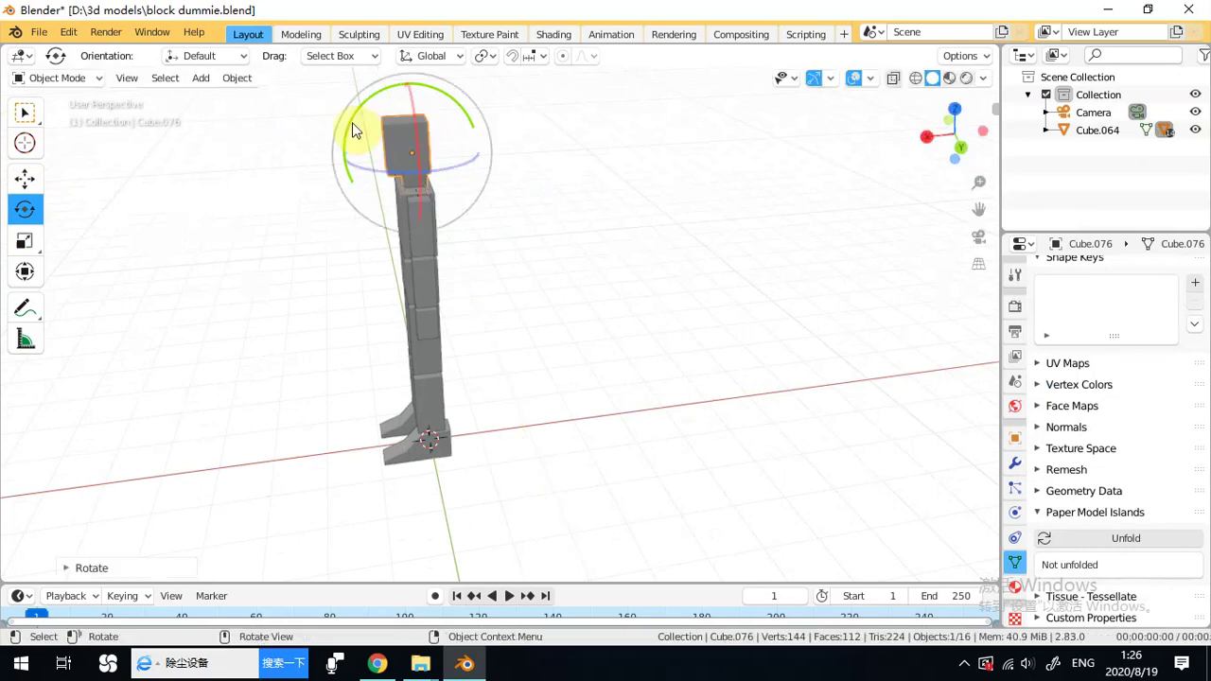
{"action": "left_click", "coordinate": [39, 33]}
{"action": "left_click", "coordinate": [67, 149]}
Shift the upper arm slightly along Y and tilt it about 2.4° on X.
{"action": "middle_click_drag", "start_coordinate": [162, 181], "coordinate": [476, 232]}
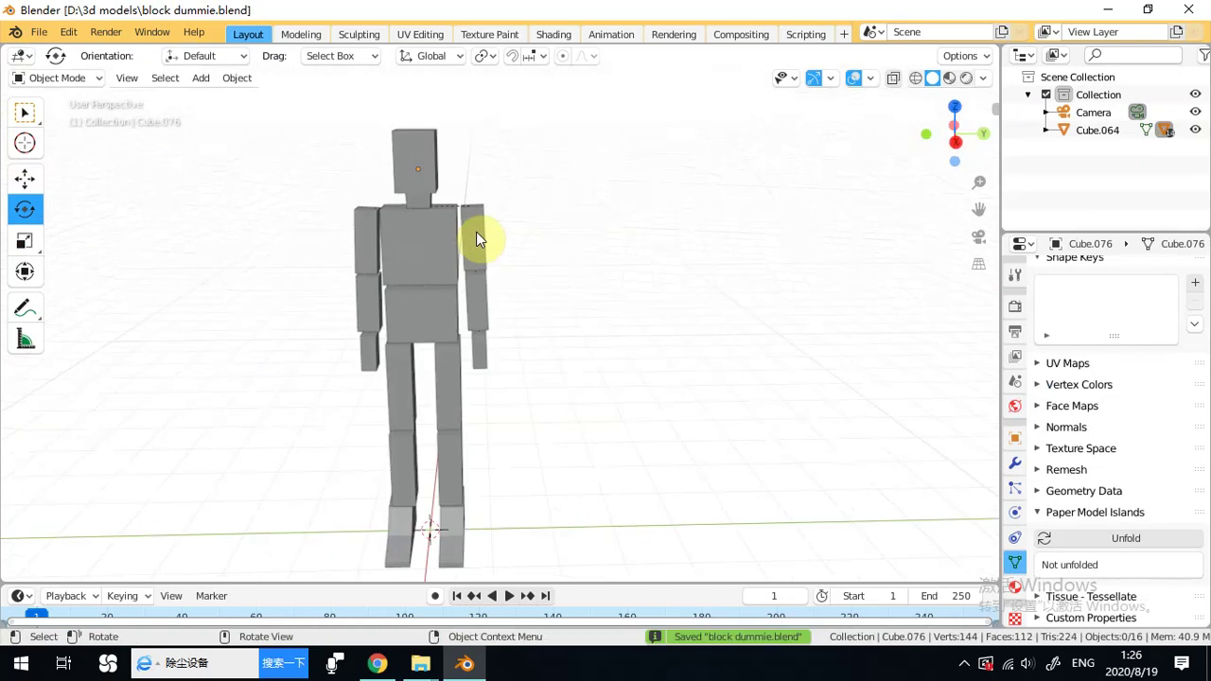
{"action": "scroll", "coordinate": [524, 228], "scroll_direction": "up", "scroll_amount": 4}
{"action": "left_click", "coordinate": [511, 182]}
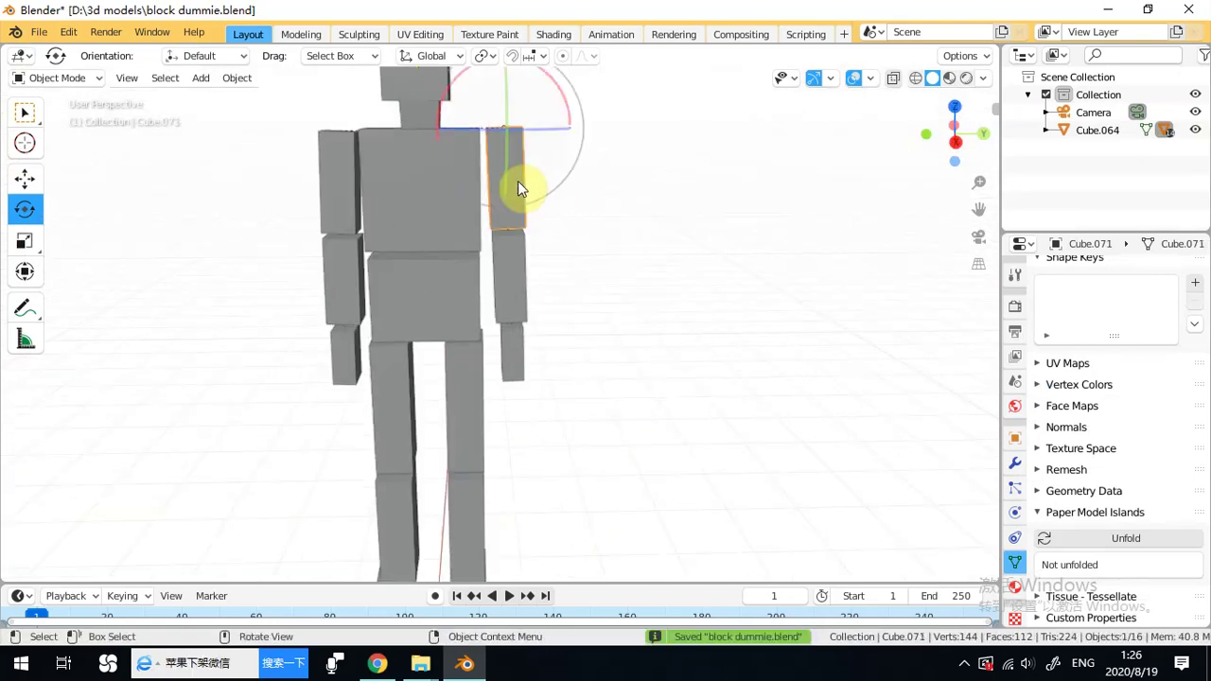
{"action": "left_click", "coordinate": [25, 178]}
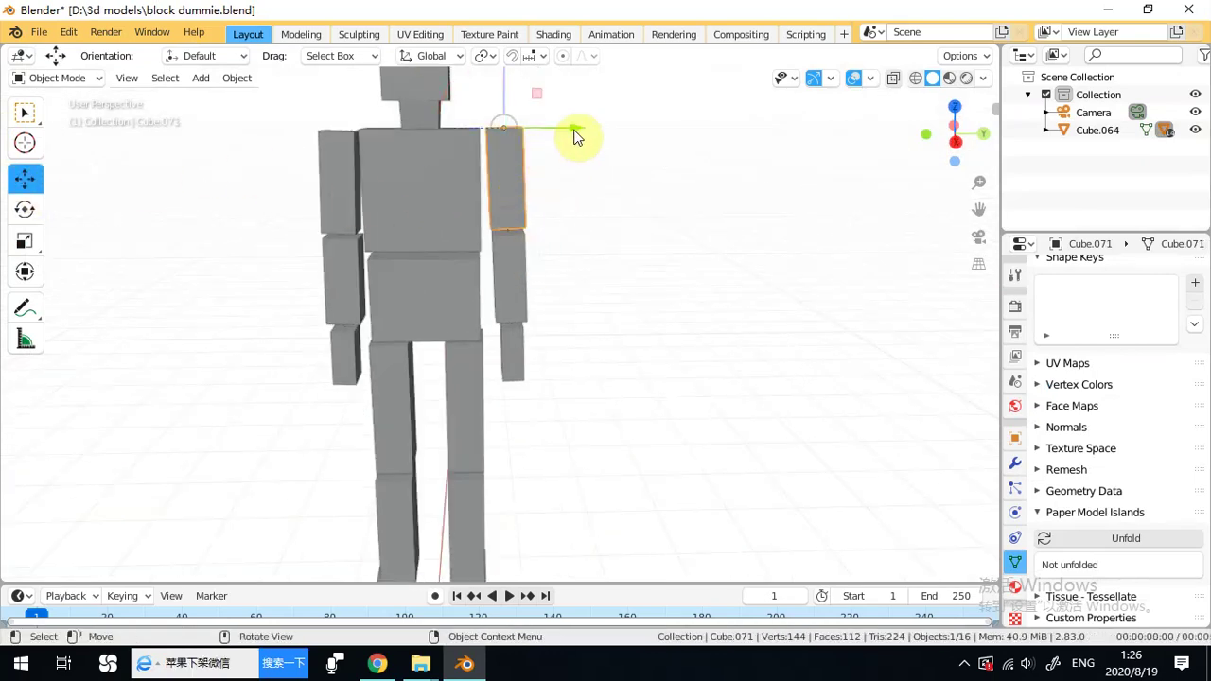
{"action": "left_click_drag", "start_coordinate": [575, 127], "coordinate": [566, 127]}
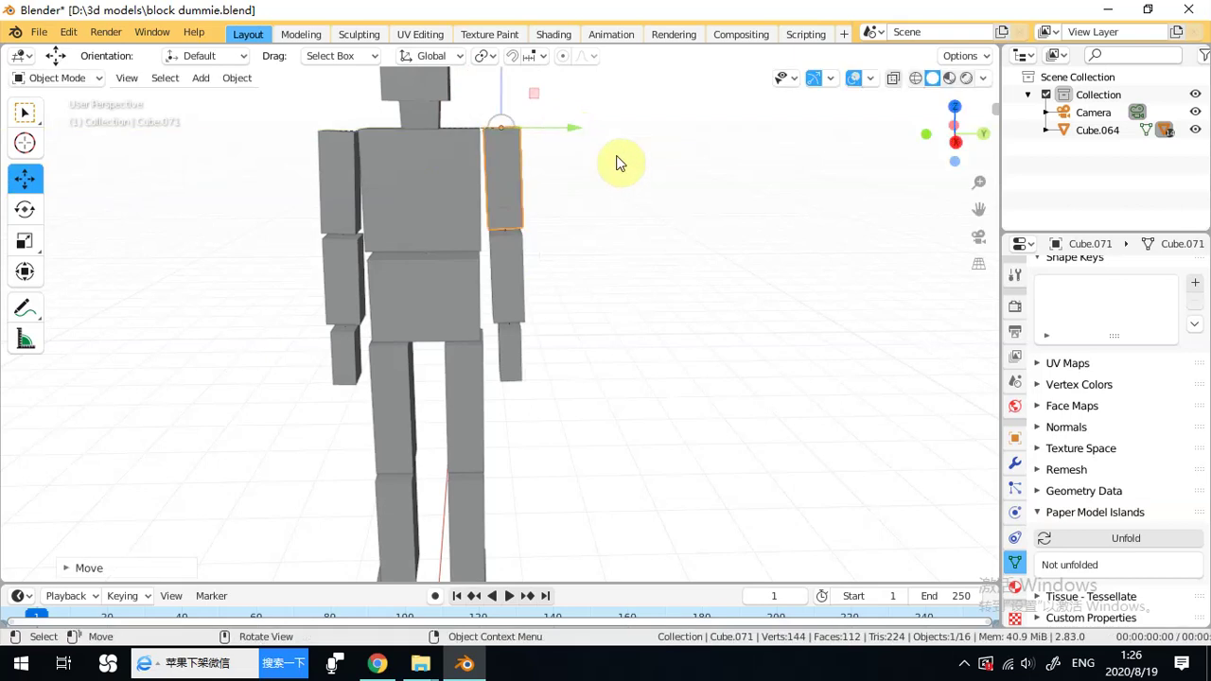
{"action": "left_click", "coordinate": [31, 216]}
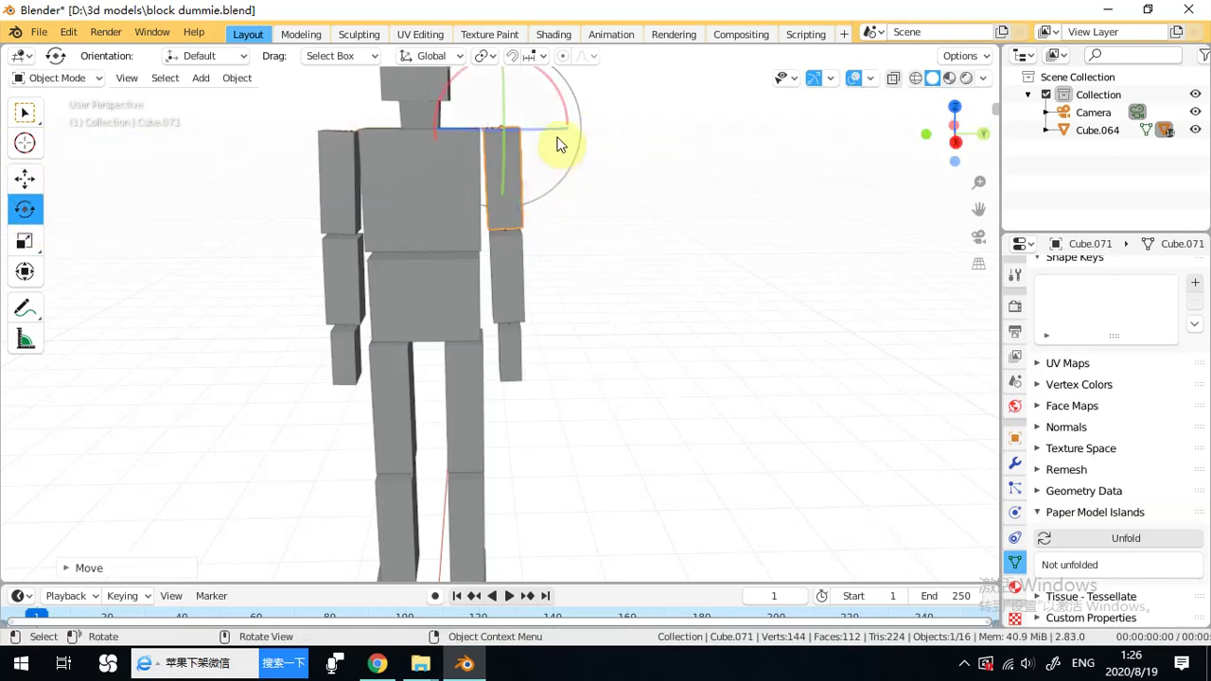
{"action": "left_click_drag", "start_coordinate": [562, 119], "coordinate": [566, 120]}
{"action": "middle_click_drag", "start_coordinate": [624, 168], "coordinate": [652, 259]}
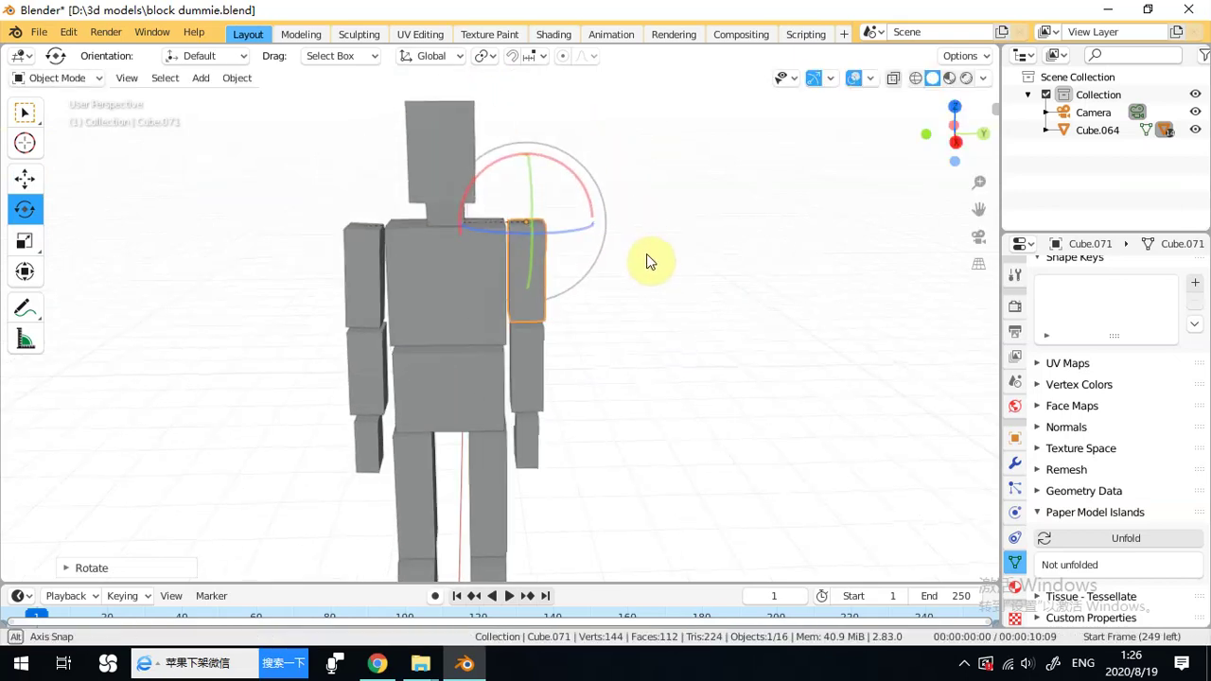
Deselect the upper arm and re-save block dummie.blend.
{"action": "left_click", "coordinate": [333, 174]}
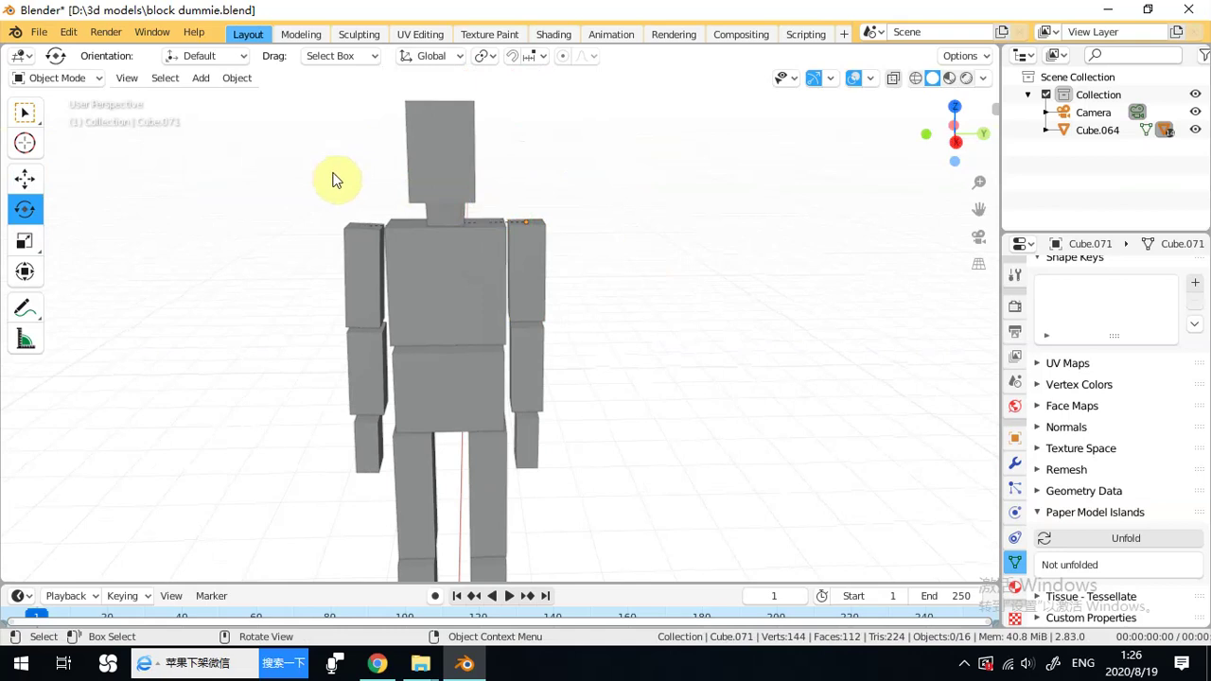
{"action": "middle_click_drag", "start_coordinate": [334, 181], "coordinate": [392, 201]}
{"action": "left_click", "coordinate": [39, 32]}
{"action": "left_click", "coordinate": [70, 147]}
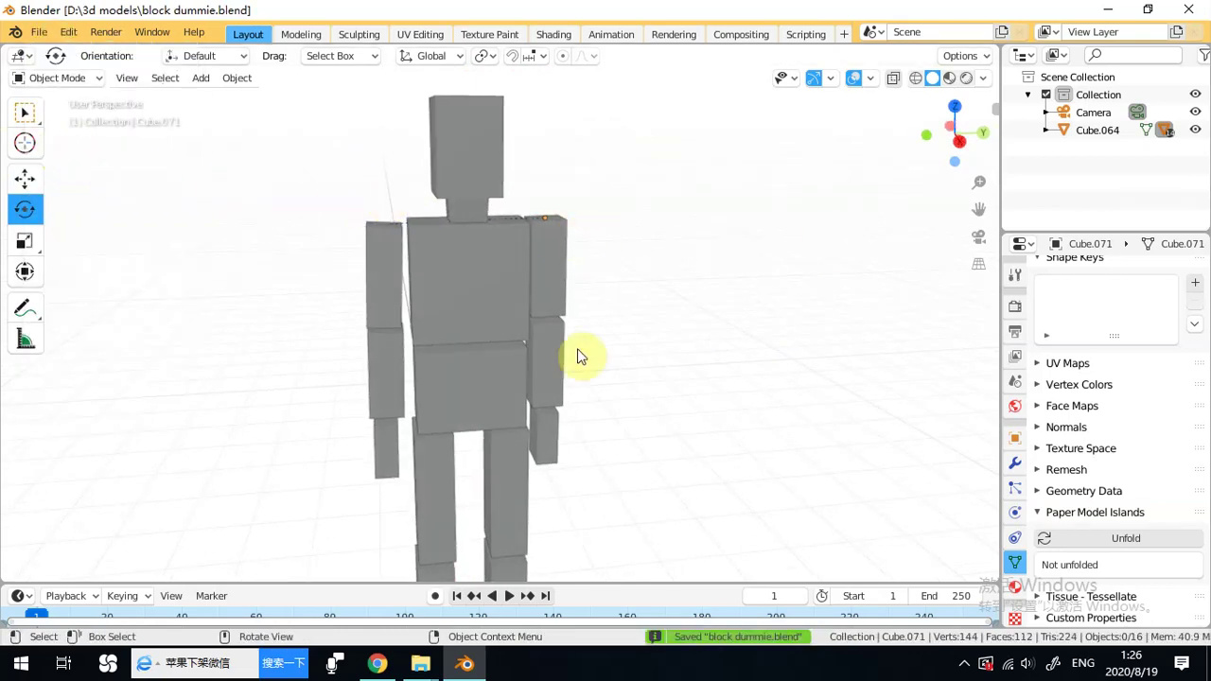
{"action": "scroll", "coordinate": [650, 371], "scroll_direction": "down", "scroll_amount": 2}
{"action": "middle_click_drag", "start_coordinate": [640, 372], "coordinate": [562, 343]}
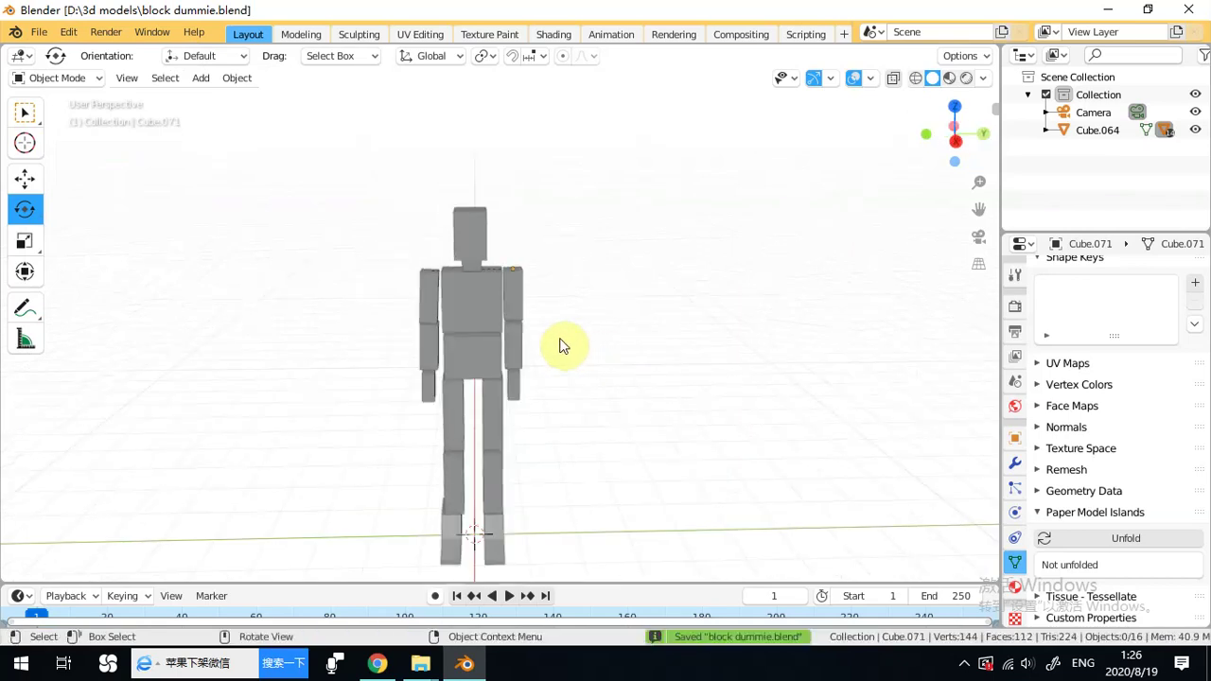
{"action": "scroll", "coordinate": [545, 230], "scroll_direction": "down", "scroll_amount": 1}
{"action": "scroll", "coordinate": [546, 232], "scroll_direction": "down", "scroll_amount": 5}
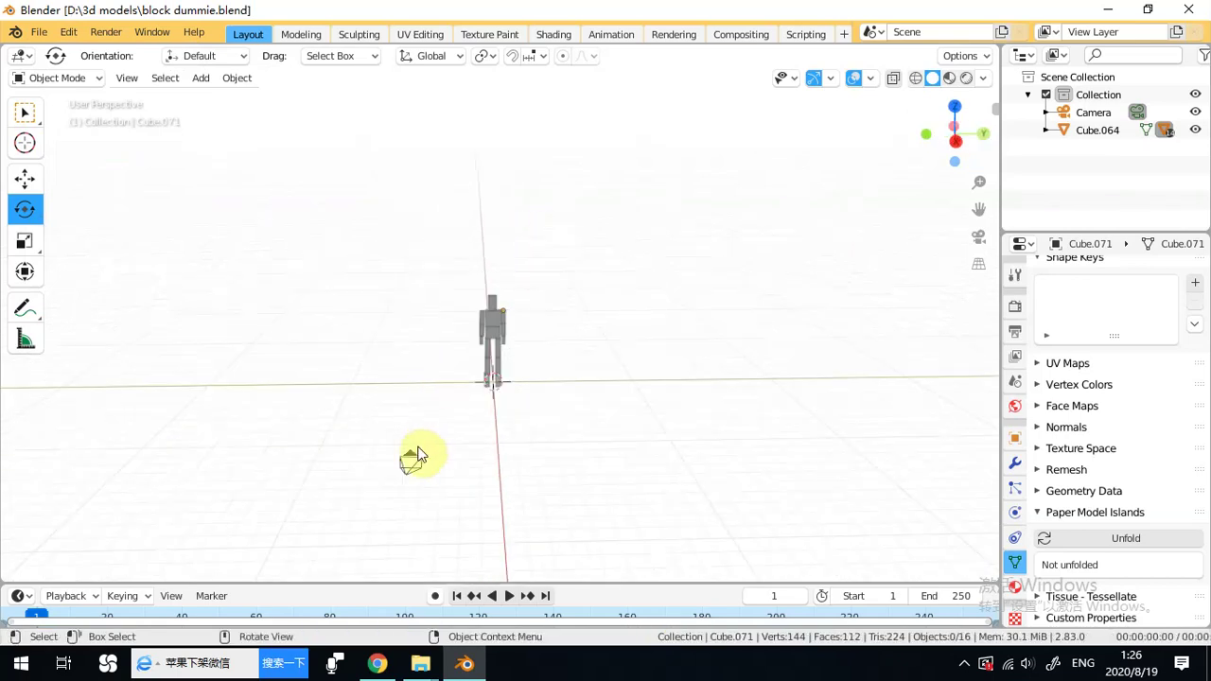
Box-select every block of the dummy, leaving the camera unselected.
{"action": "left_click", "coordinate": [414, 462]}
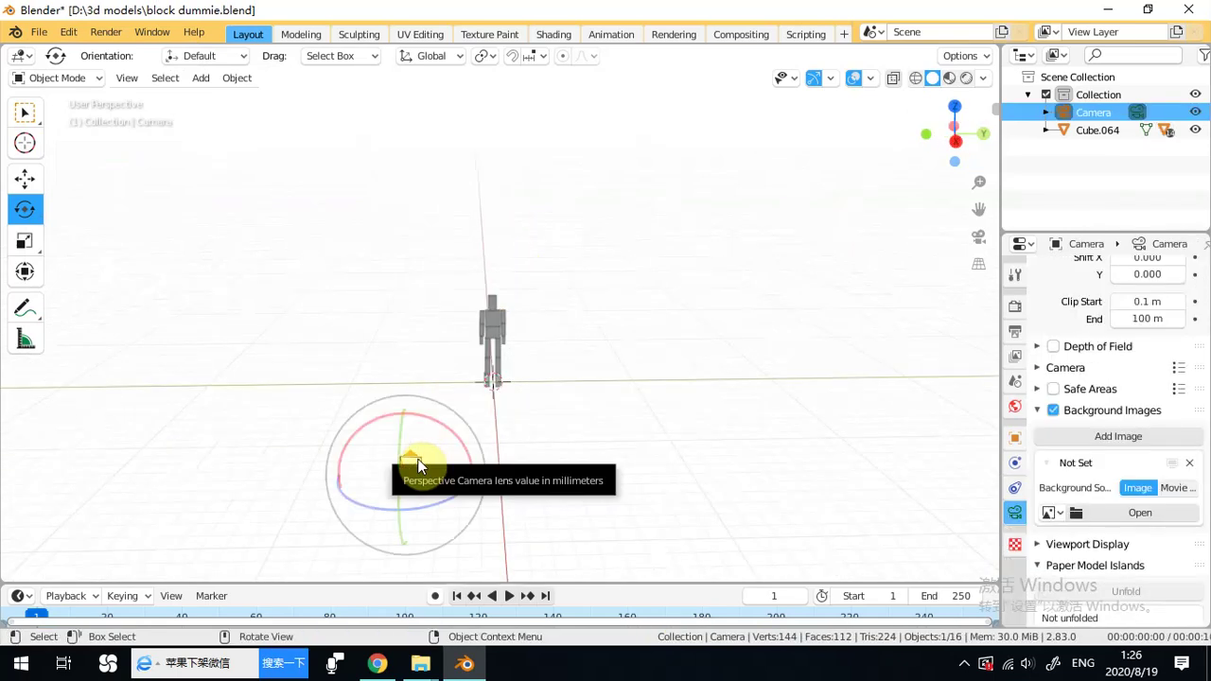
{"action": "left_click", "coordinate": [548, 328]}
{"action": "key", "text": "b"}
{"action": "left_click_drag", "start_coordinate": [542, 265], "coordinate": [483, 408]}
{"action": "scroll", "coordinate": [473, 397], "scroll_direction": "up", "scroll_amount": 6}
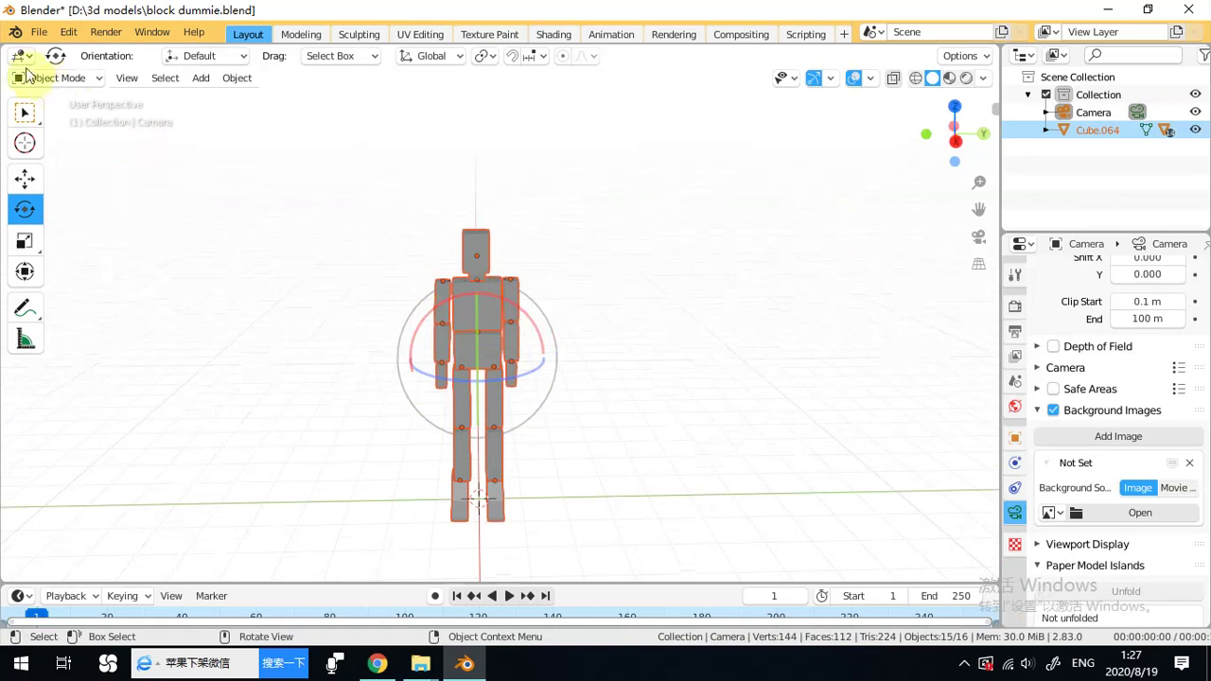
Export the selection as block dummie.fbx to the Desktop with Selected Objects only.
{"action": "left_click", "coordinate": [46, 36]}
{"action": "mouse_move", "coordinate": [120, 294]}
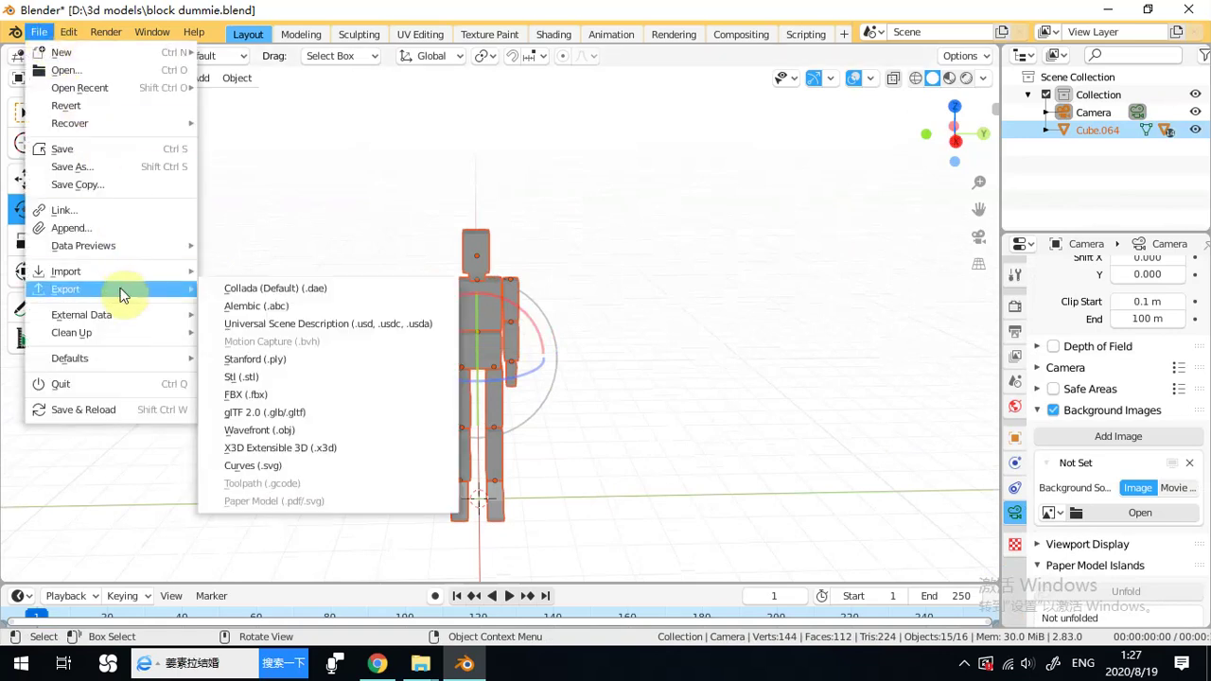
{"action": "left_click", "coordinate": [252, 396]}
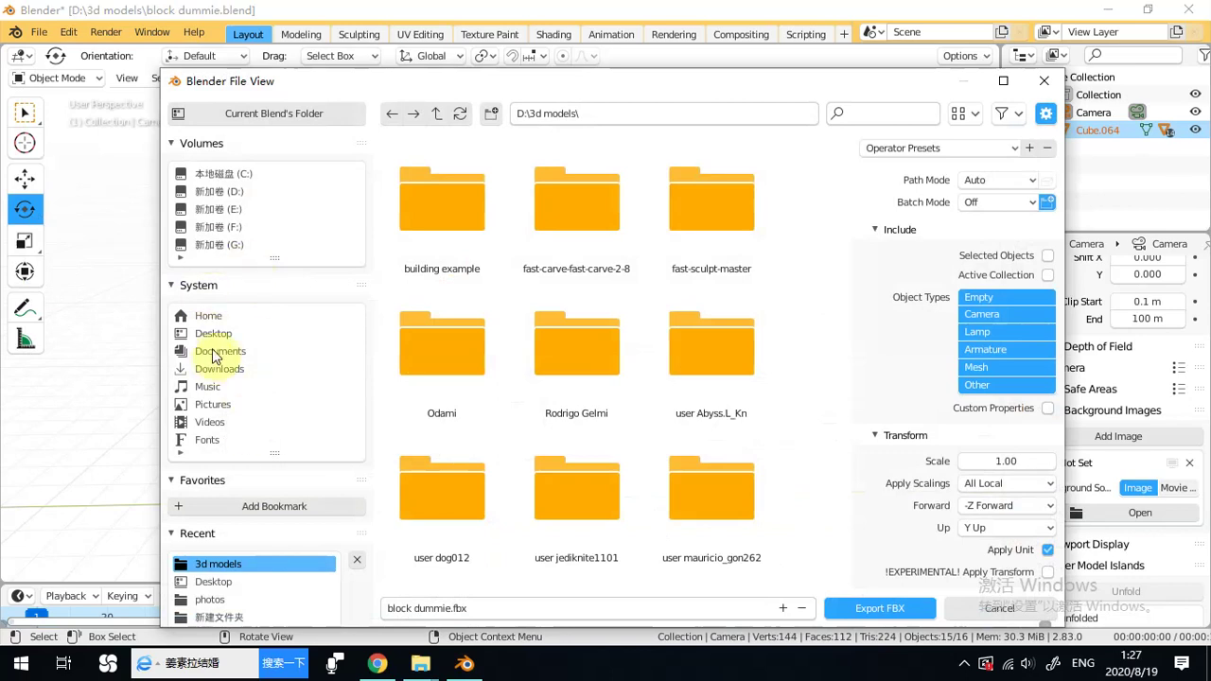
{"action": "left_click", "coordinate": [200, 334]}
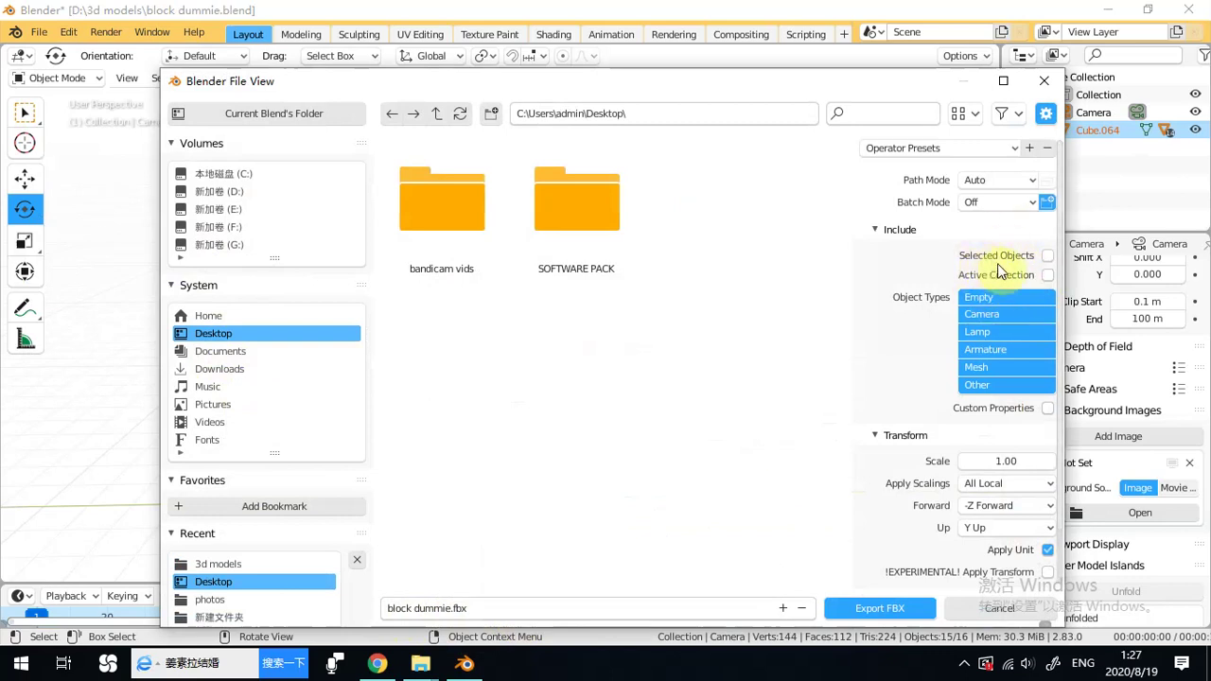
{"action": "left_click", "coordinate": [1047, 255]}
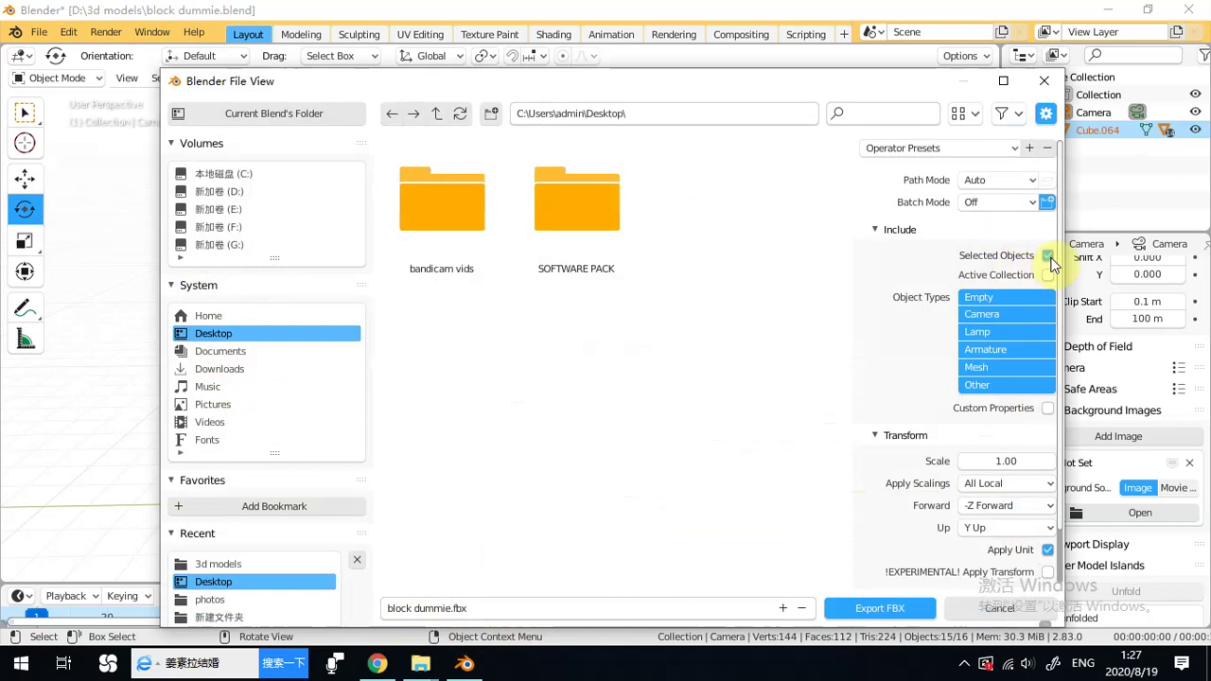
{"action": "left_click_drag", "start_coordinate": [747, 95], "coordinate": [641, 73]}
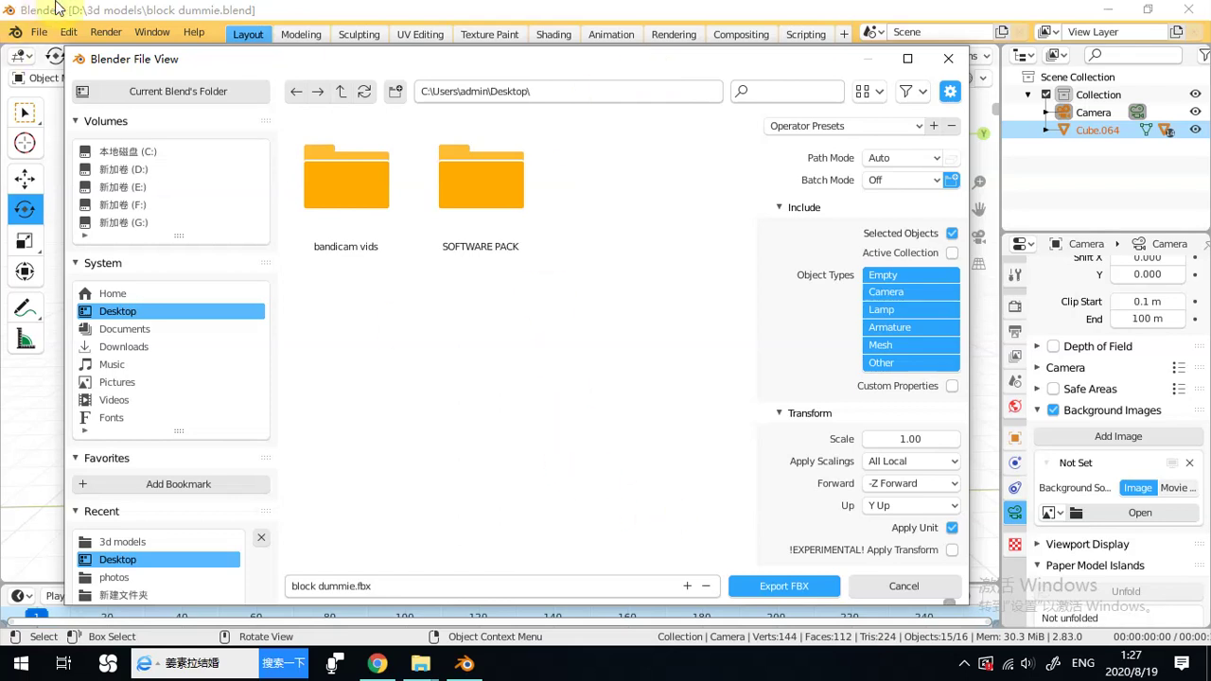
{"action": "left_click", "coordinate": [759, 587]}
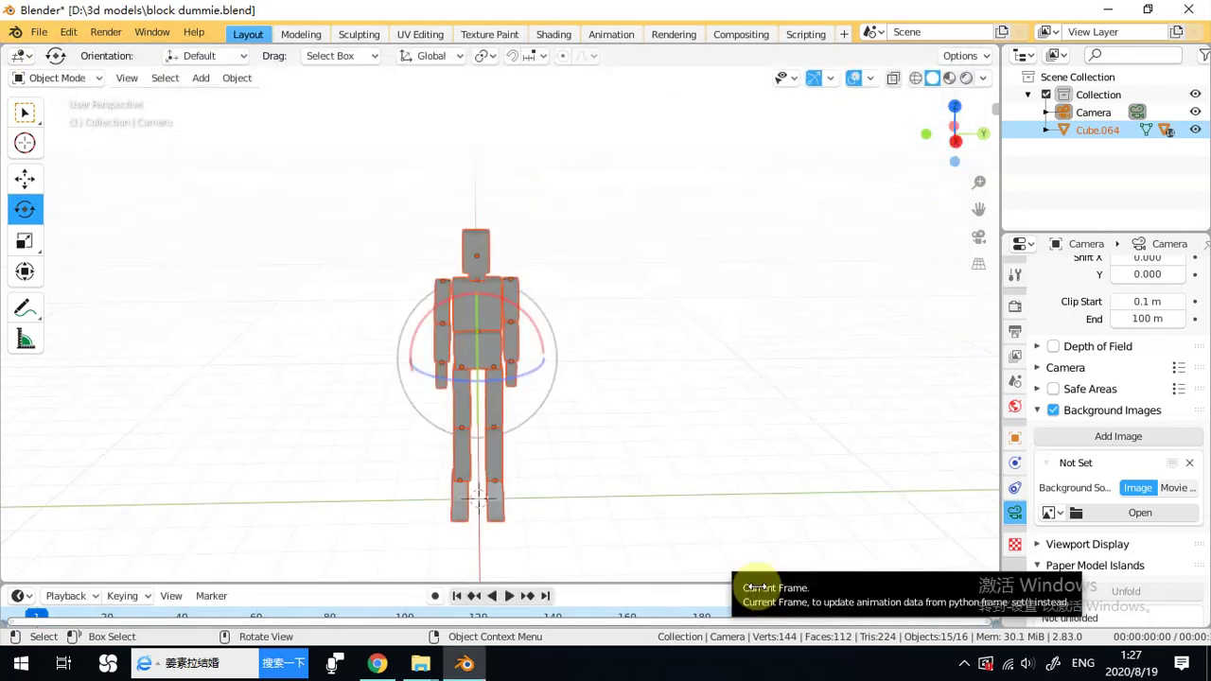
Start a new General file without saving, then delete its default cube, camera and light.
{"action": "left_click", "coordinate": [40, 33]}
{"action": "mouse_move", "coordinate": [49, 57]}
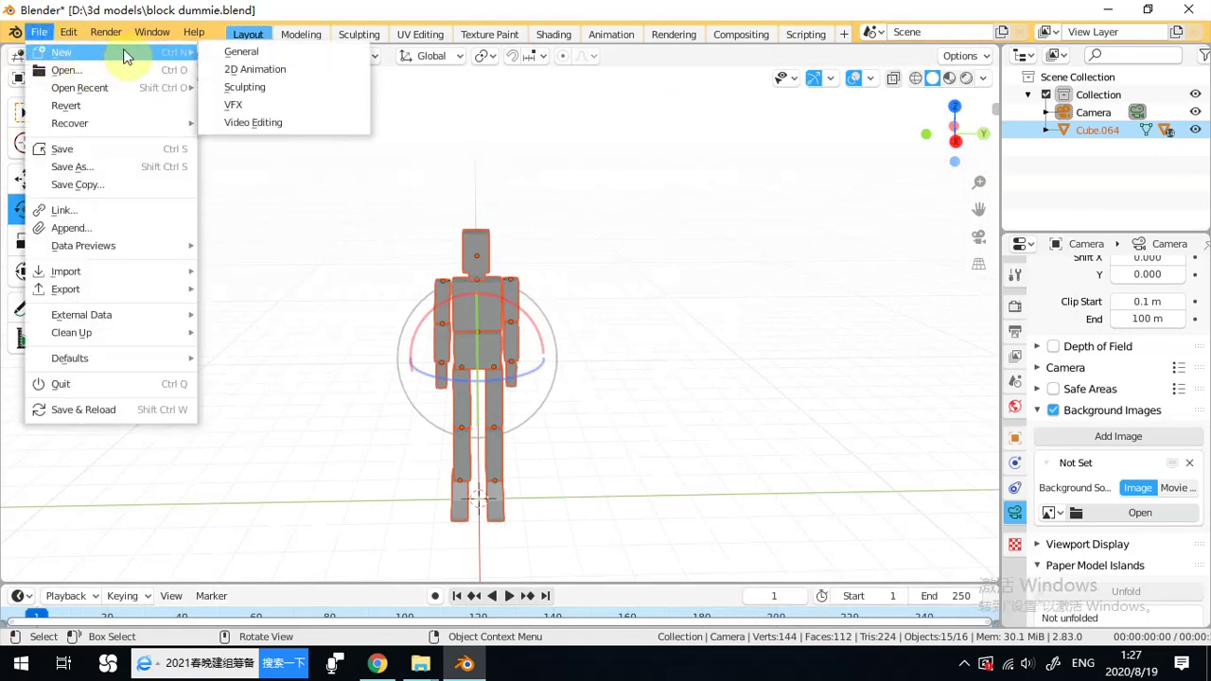
{"action": "left_click", "coordinate": [236, 51]}
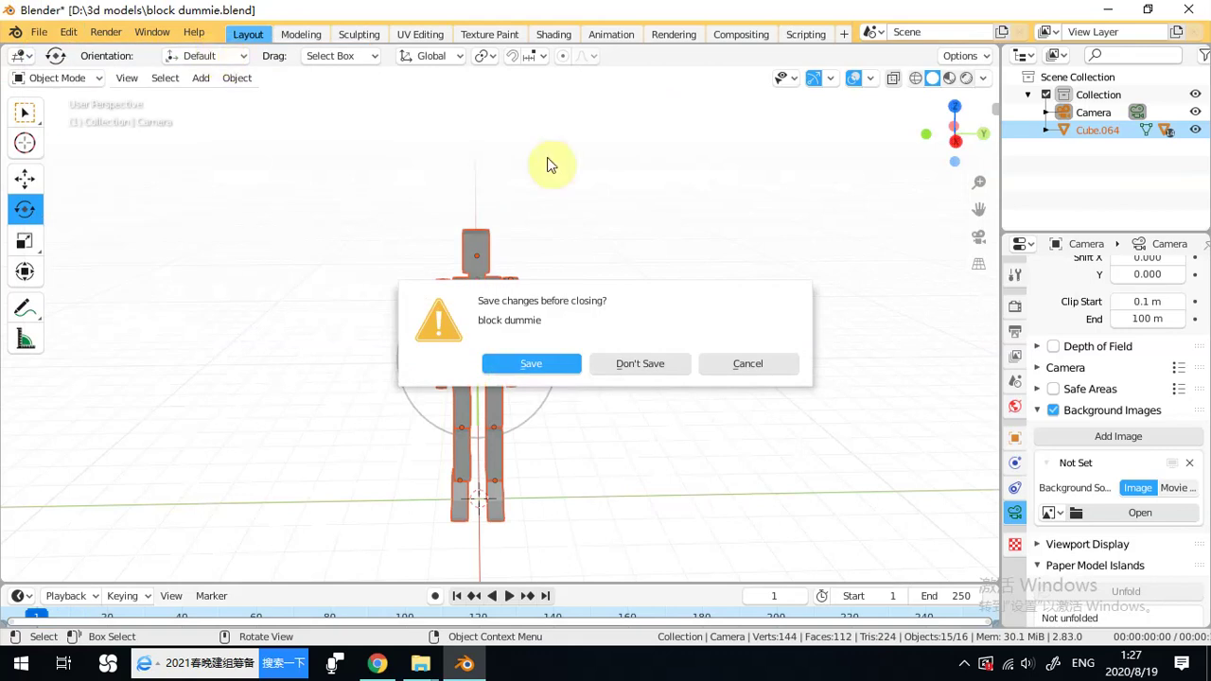
{"action": "left_click", "coordinate": [652, 367]}
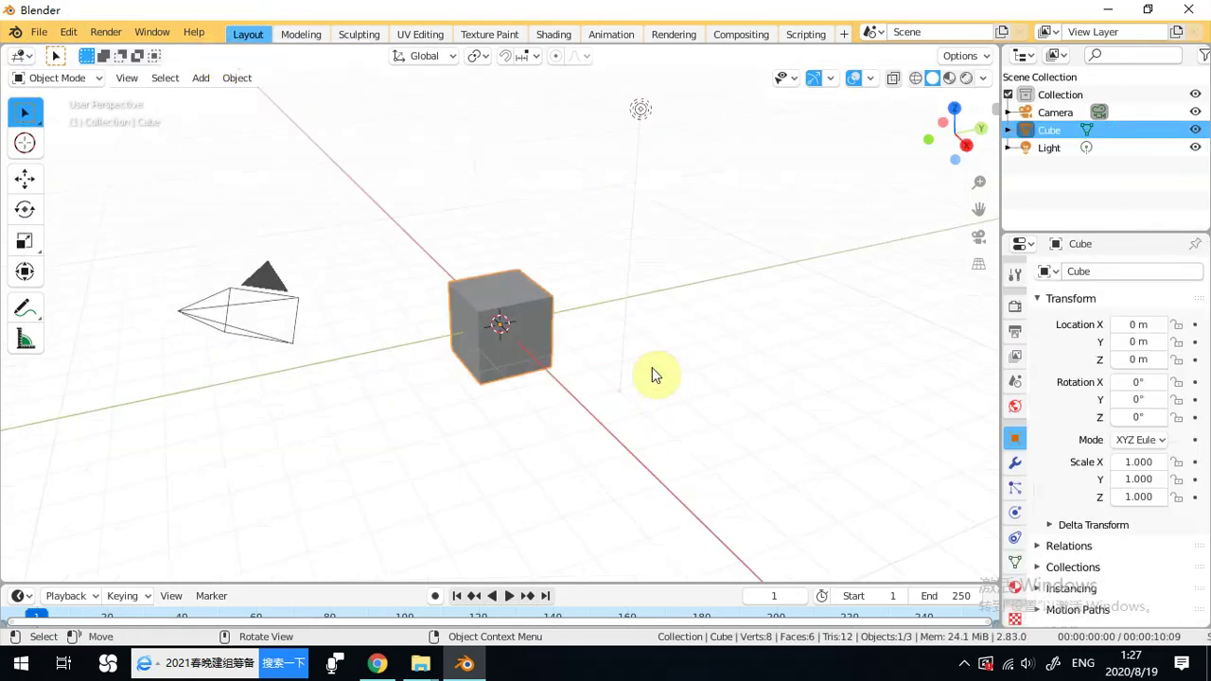
{"action": "left_click_drag", "start_coordinate": [704, 83], "coordinate": [192, 494]}
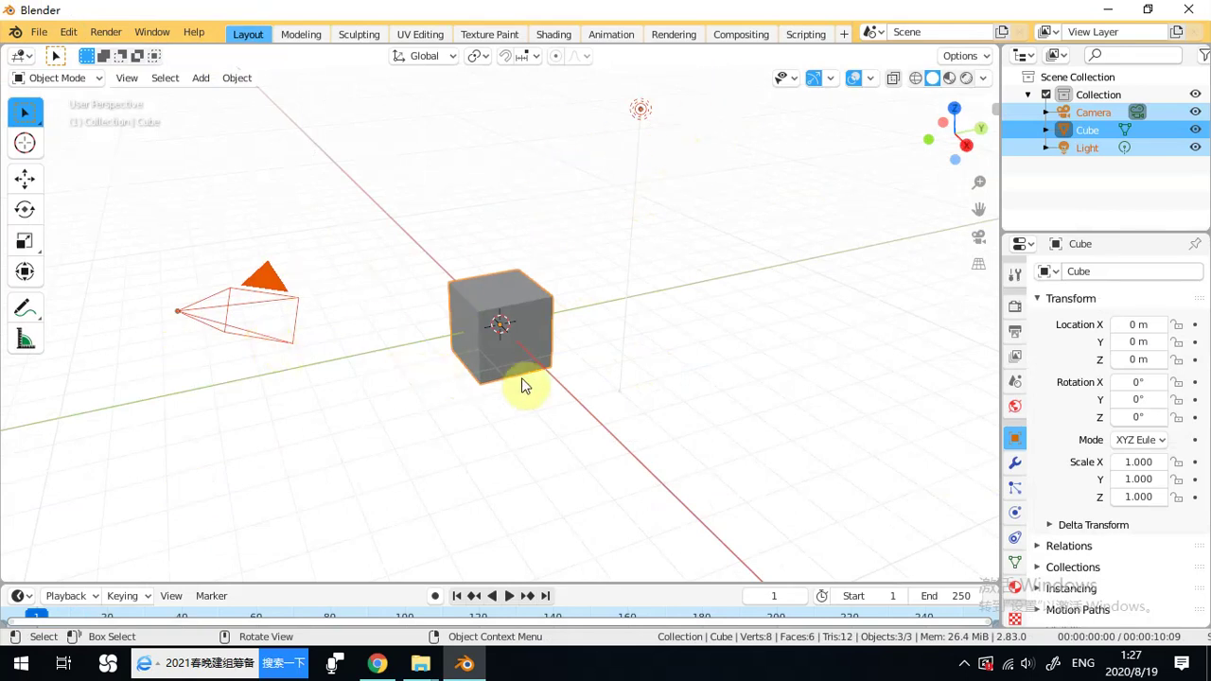
{"action": "key", "text": "Delete"}
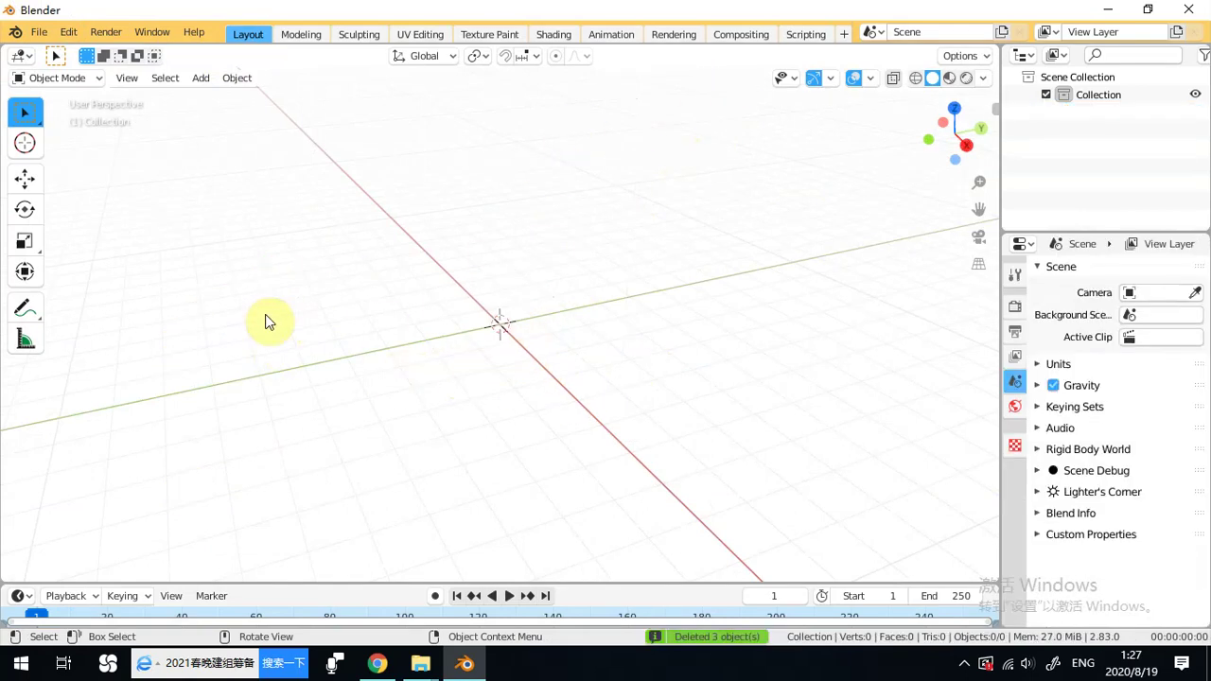
Import block dummie.fbx from the Desktop as FBX into the empty scene.
{"action": "left_click", "coordinate": [39, 32]}
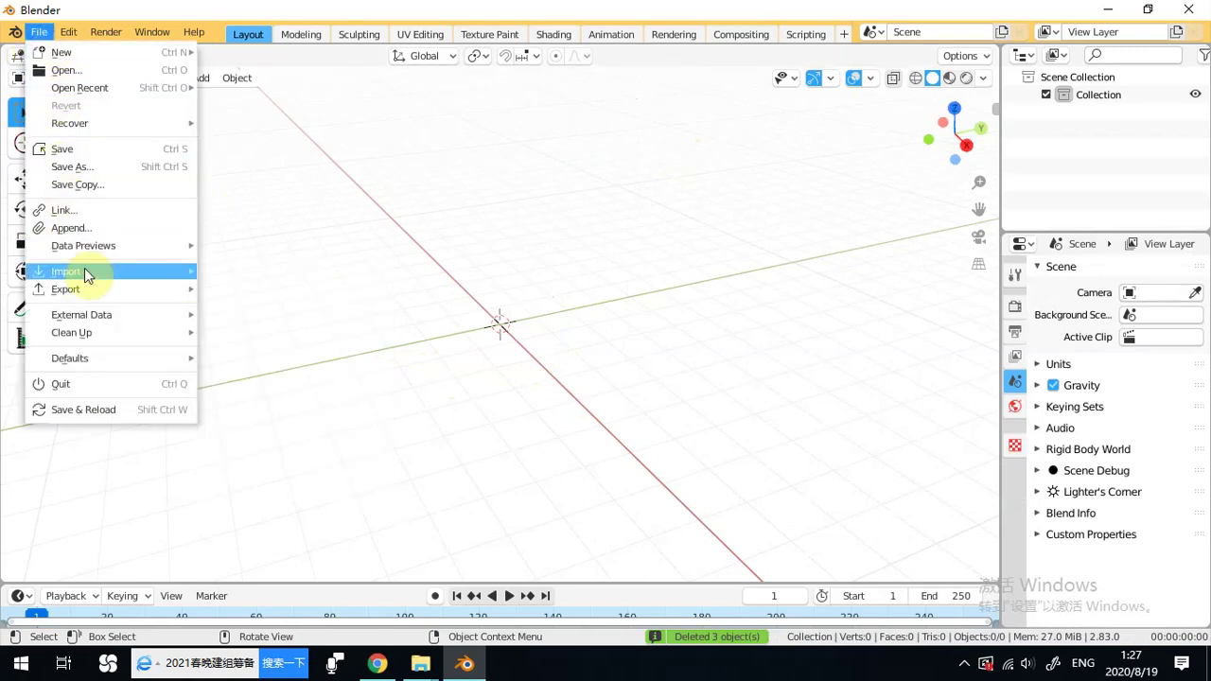
{"action": "mouse_move", "coordinate": [180, 271]}
{"action": "left_click", "coordinate": [241, 377]}
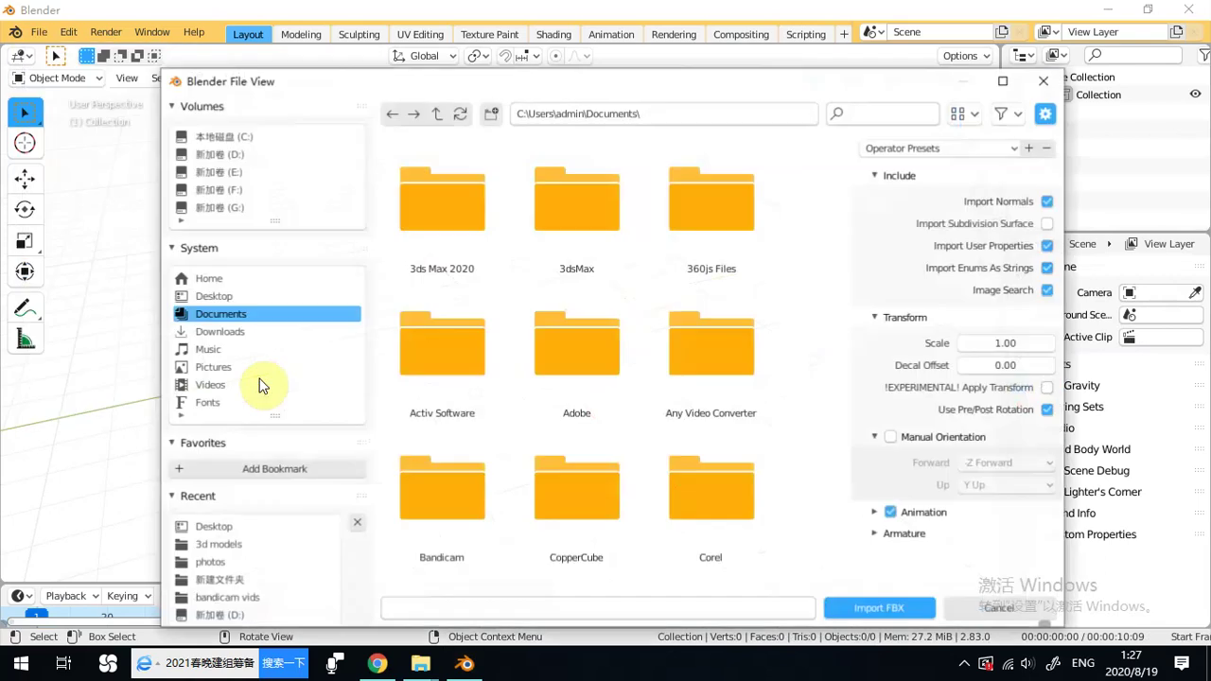
{"action": "left_click", "coordinate": [217, 296]}
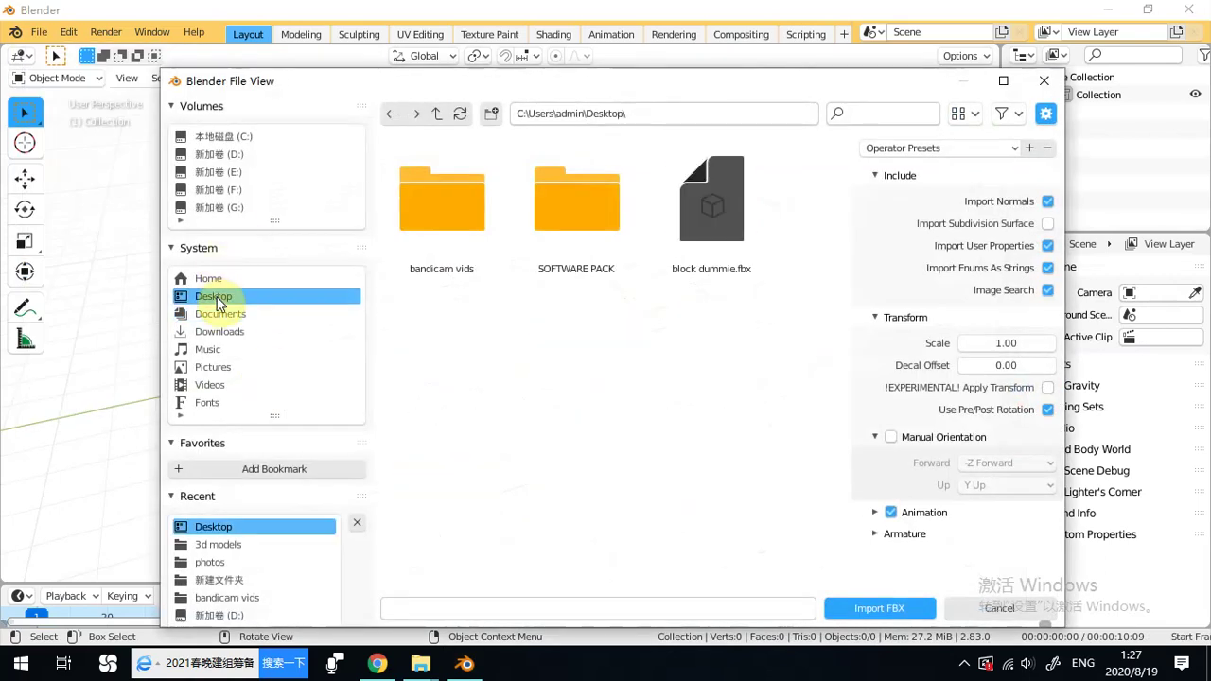
{"action": "double_click", "coordinate": [721, 244]}
{"action": "middle_click_drag", "start_coordinate": [649, 285], "coordinate": [551, 232]}
Turn the hip block Cube.064 and the chest cube slightly around Z with the rotate tool.
{"action": "left_click", "coordinate": [492, 236]}
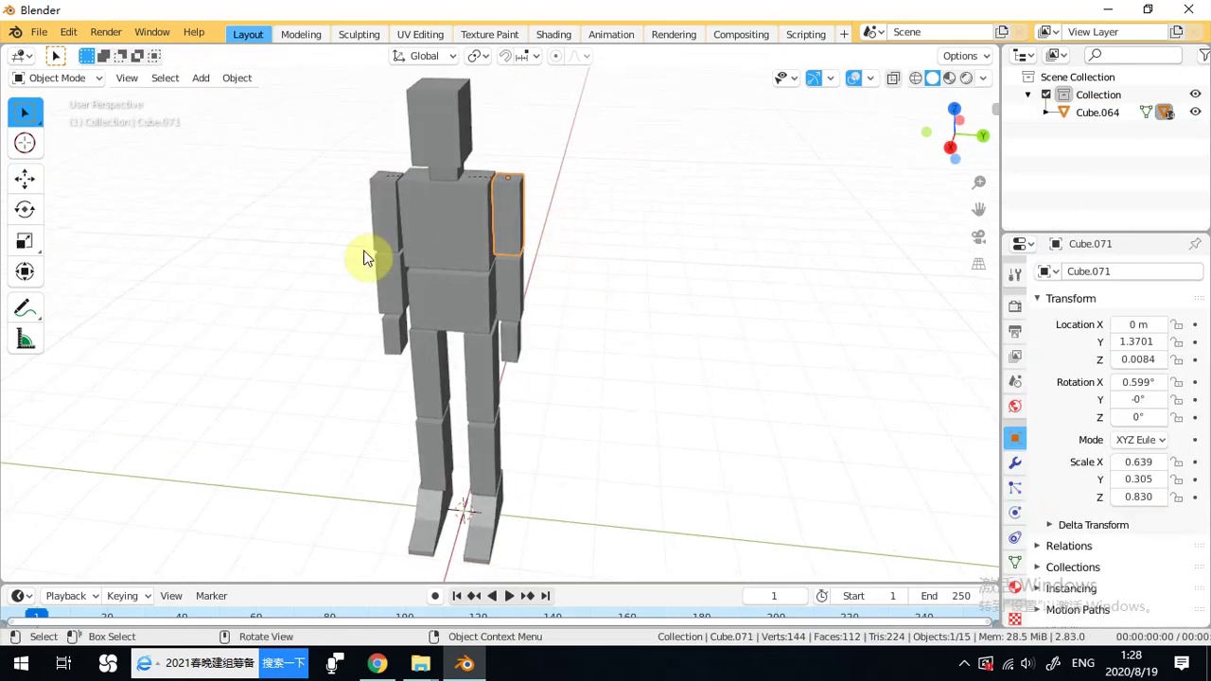
{"action": "left_click", "coordinate": [446, 229]}
{"action": "left_click", "coordinate": [449, 311]}
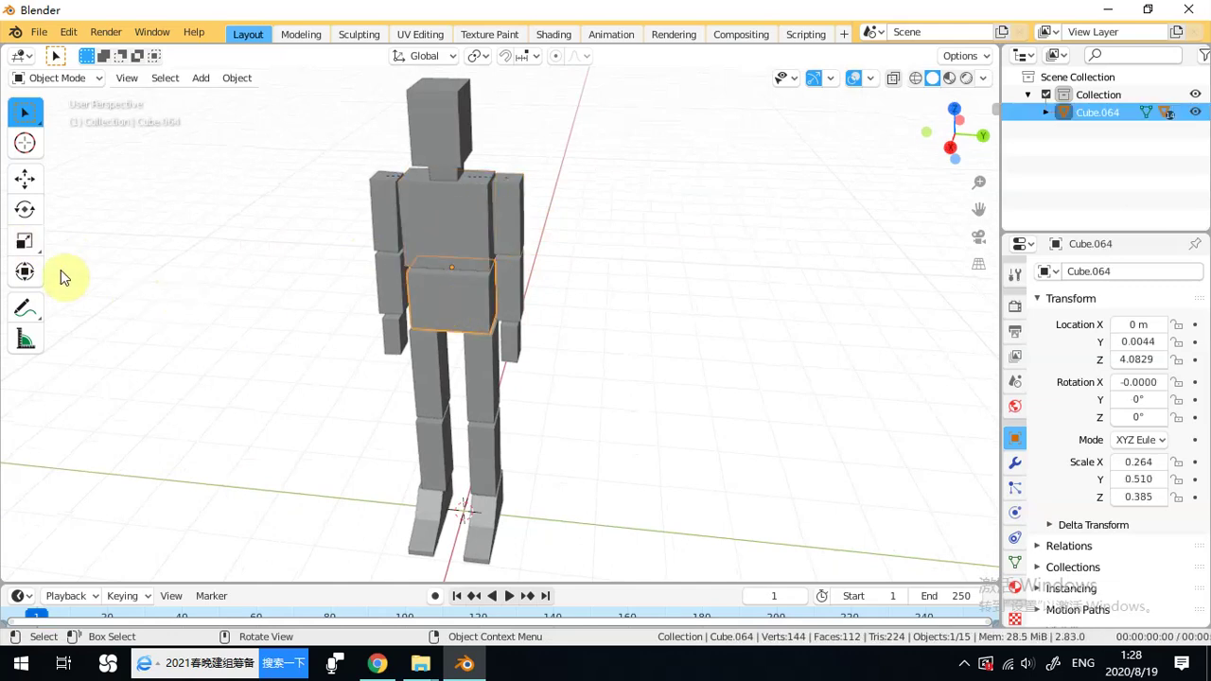
{"action": "left_click", "coordinate": [26, 210]}
{"action": "left_click_drag", "start_coordinate": [481, 297], "coordinate": [529, 278]}
{"action": "left_click", "coordinate": [463, 250]}
{"action": "left_click_drag", "start_coordinate": [481, 195], "coordinate": [624, 112]}
{"action": "key", "text": "ctrl+z"}
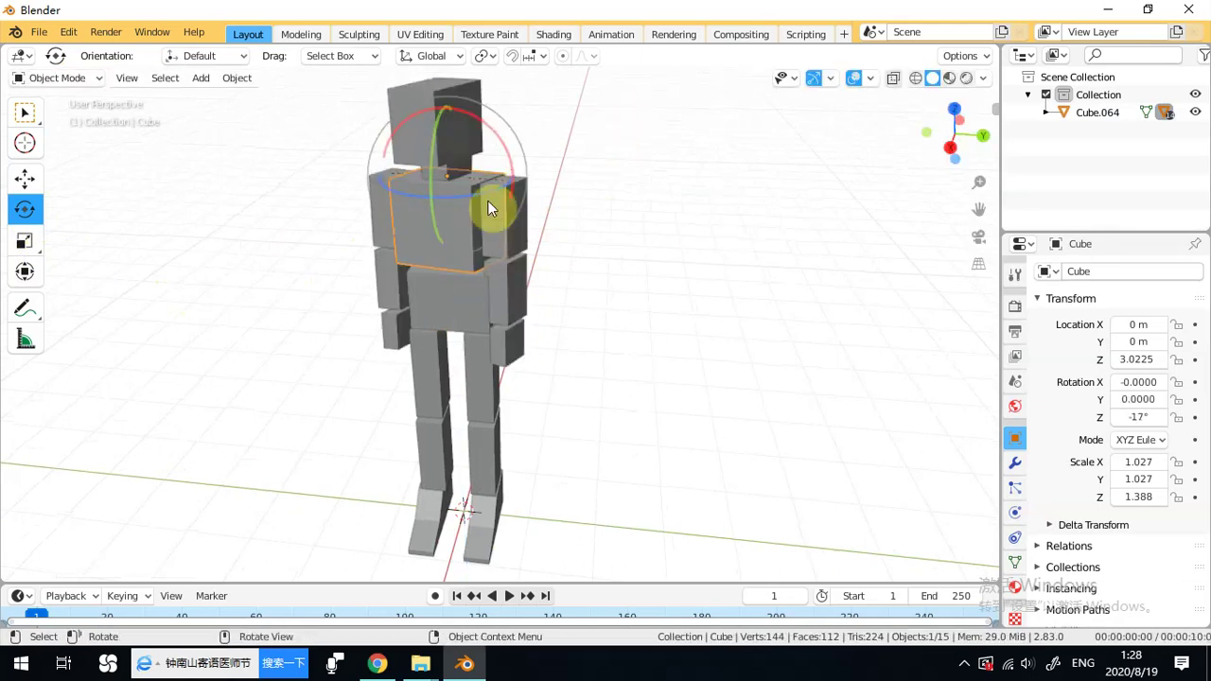
{"action": "left_click_drag", "start_coordinate": [487, 191], "coordinate": [552, 179]}
Rotate upper arm Cube.071 to hang beside the torso (−179°, −197°, 180°).
{"action": "left_click", "coordinate": [495, 190]}
{"action": "middle_click_drag", "start_coordinate": [552, 179], "coordinate": [810, 362]}
{"action": "scroll", "coordinate": [465, 344], "scroll_direction": "up", "scroll_amount": 3}
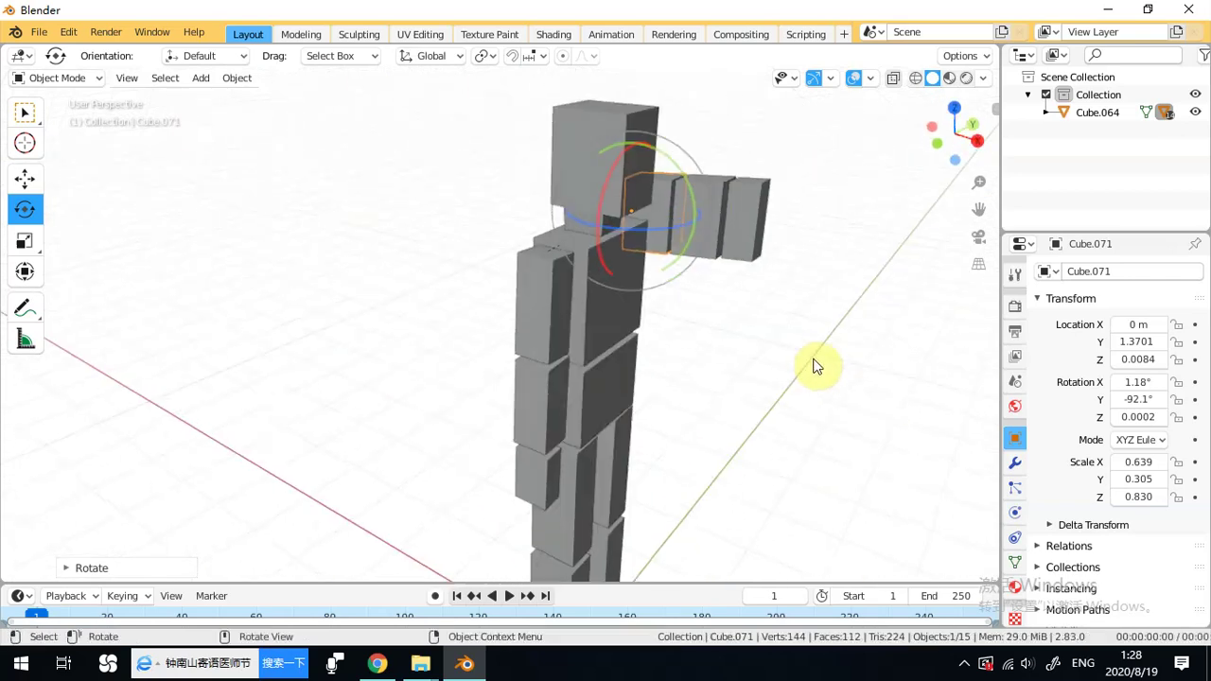
{"action": "left_click_drag", "start_coordinate": [684, 226], "coordinate": [581, 323]}
{"action": "middle_click_drag", "start_coordinate": [697, 357], "coordinate": [537, 338]}
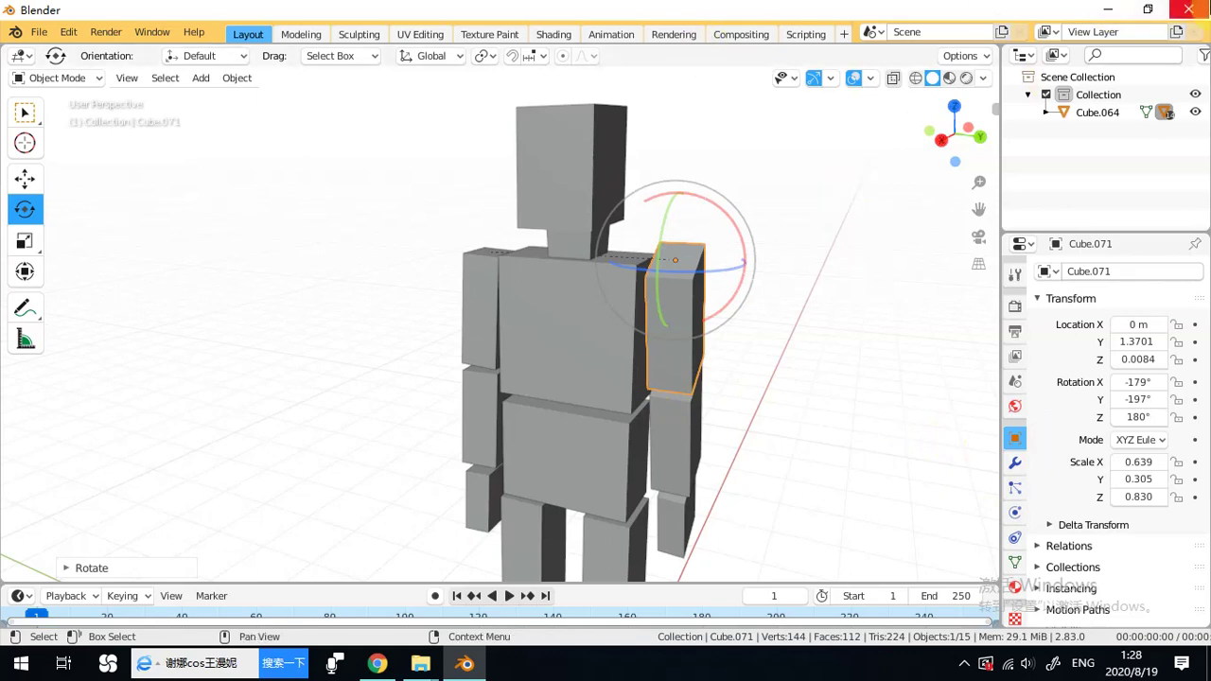
Close Blender without saving and move the block dummie FBX to the Recycle Bin.
{"action": "left_click", "coordinate": [1190, 9]}
{"action": "left_click", "coordinate": [636, 359]}
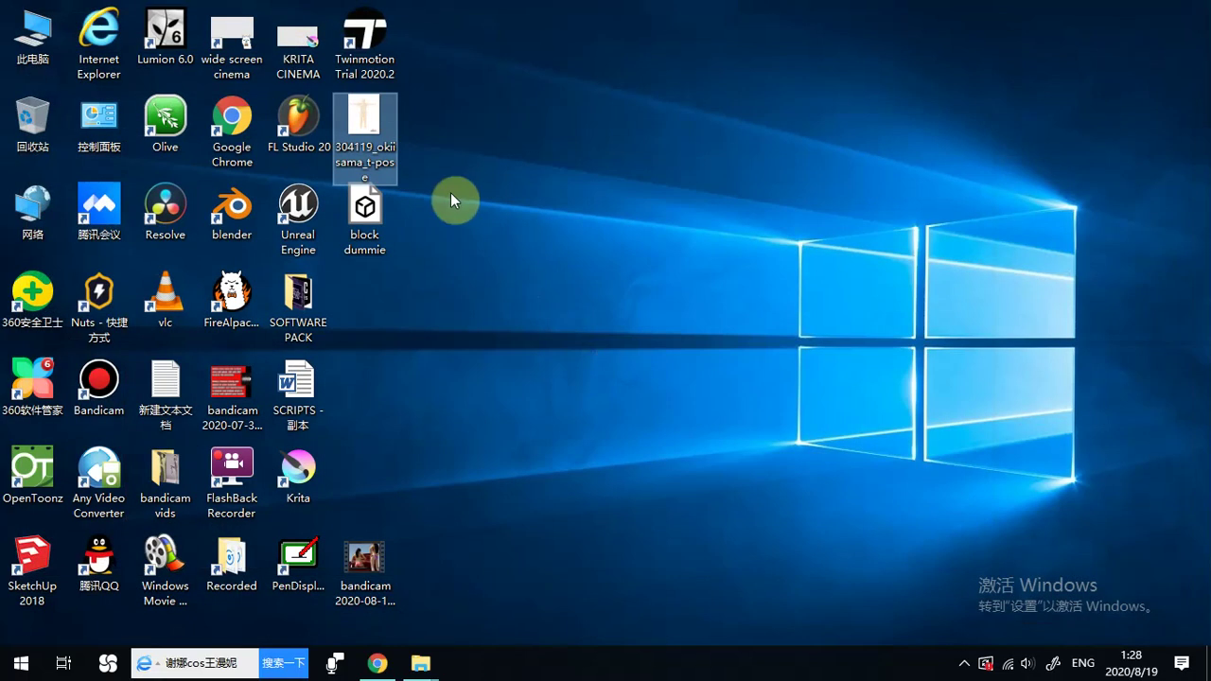
{"action": "left_click_drag", "start_coordinate": [369, 212], "coordinate": [50, 115]}
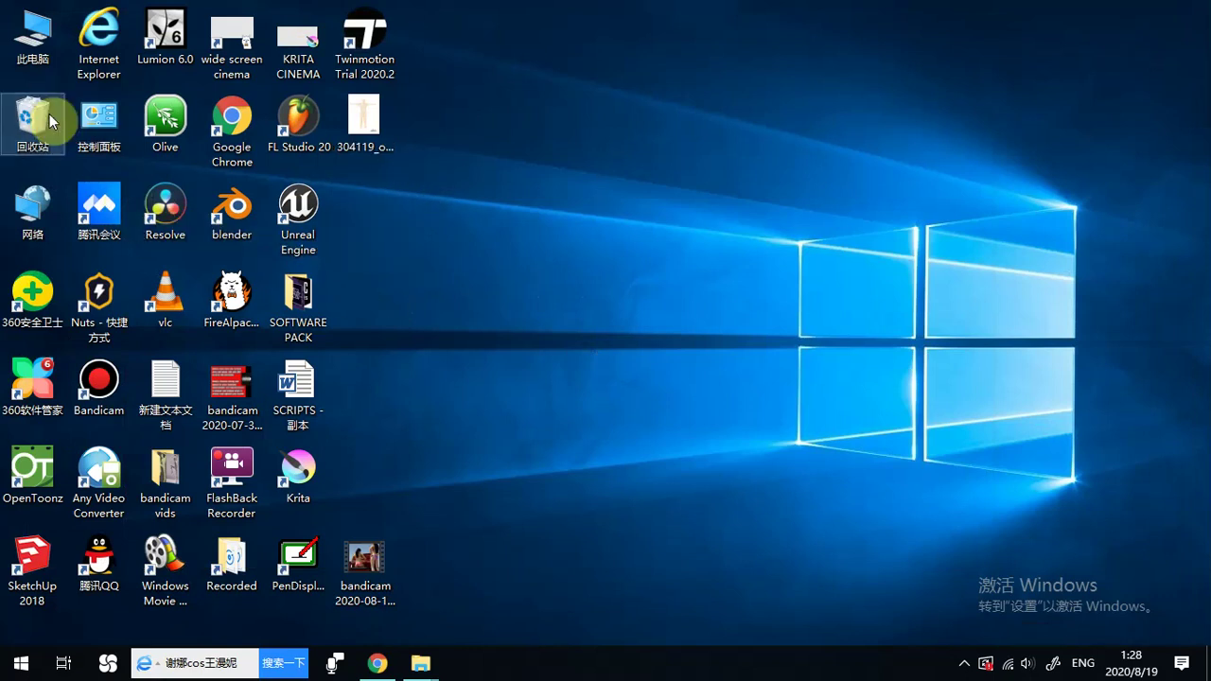
Empty the Recycle Bin to permanently delete block dummie, then relaunch Blender.
{"action": "right_click", "coordinate": [49, 118]}
{"action": "left_click", "coordinate": [78, 149]}
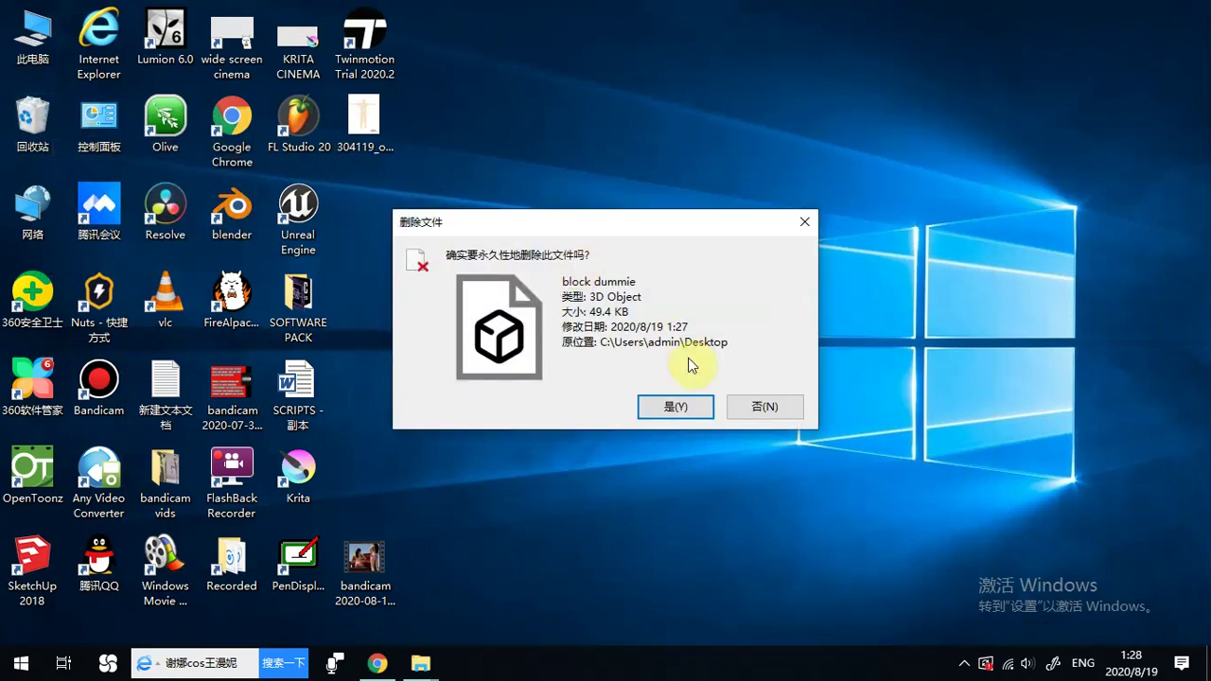
{"action": "left_click", "coordinate": [672, 406]}
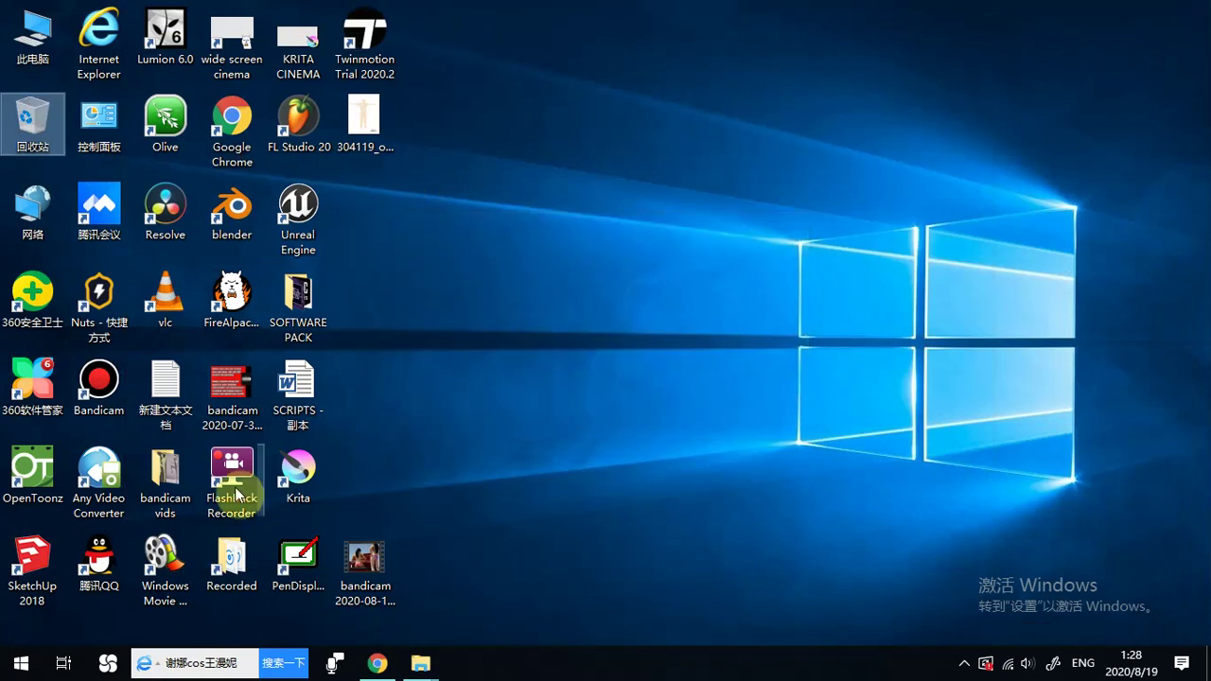
{"action": "double_click", "coordinate": [241, 206]}
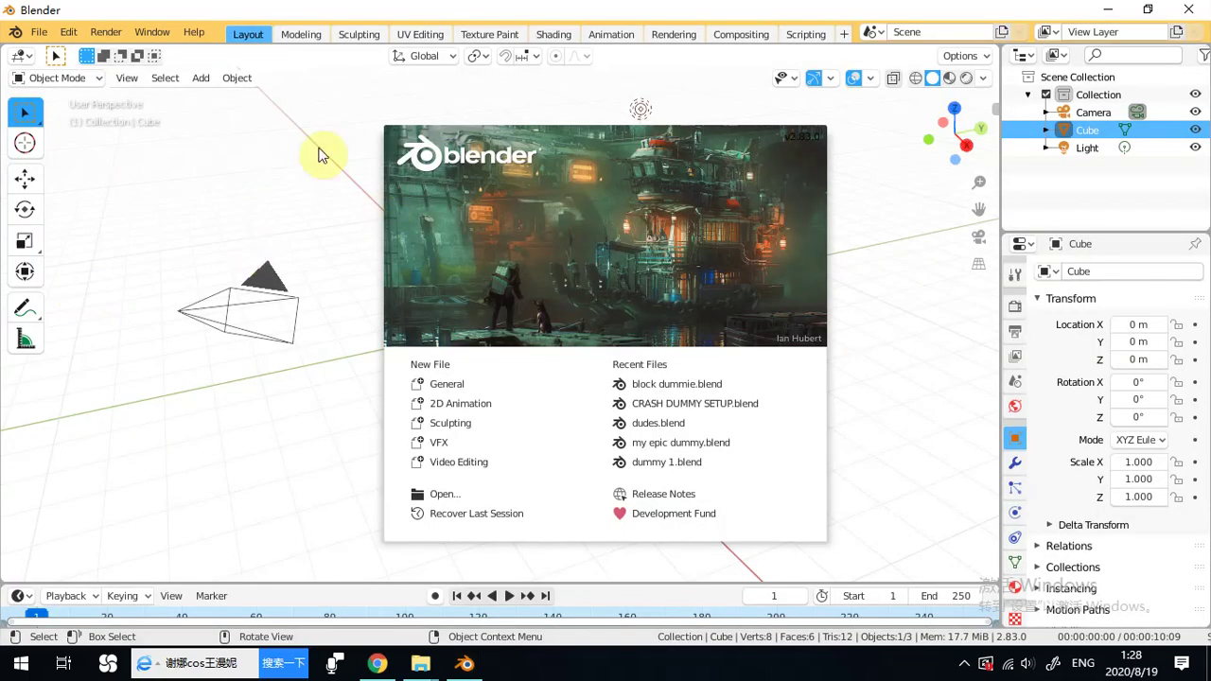
Dismiss the splash screen and open block dummie.blend from D:\3d models.
{"action": "left_click", "coordinate": [284, 169]}
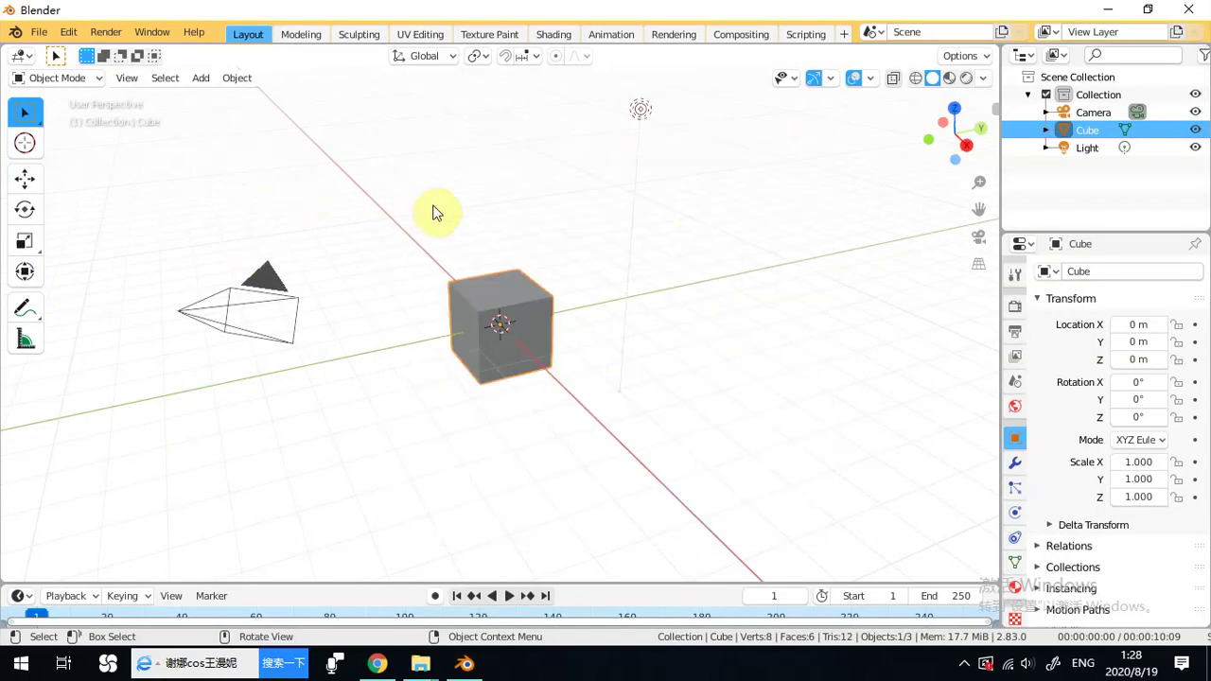
{"action": "left_click", "coordinate": [38, 34]}
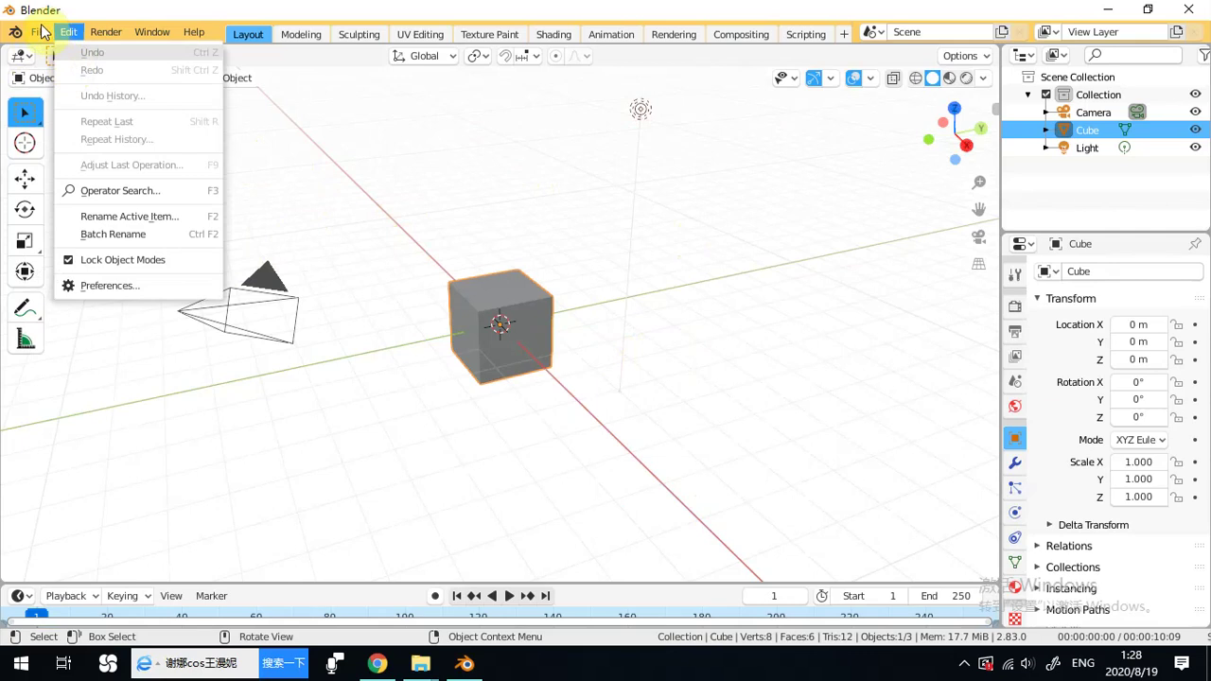
{"action": "left_click", "coordinate": [39, 32]}
{"action": "left_click", "coordinate": [42, 70]}
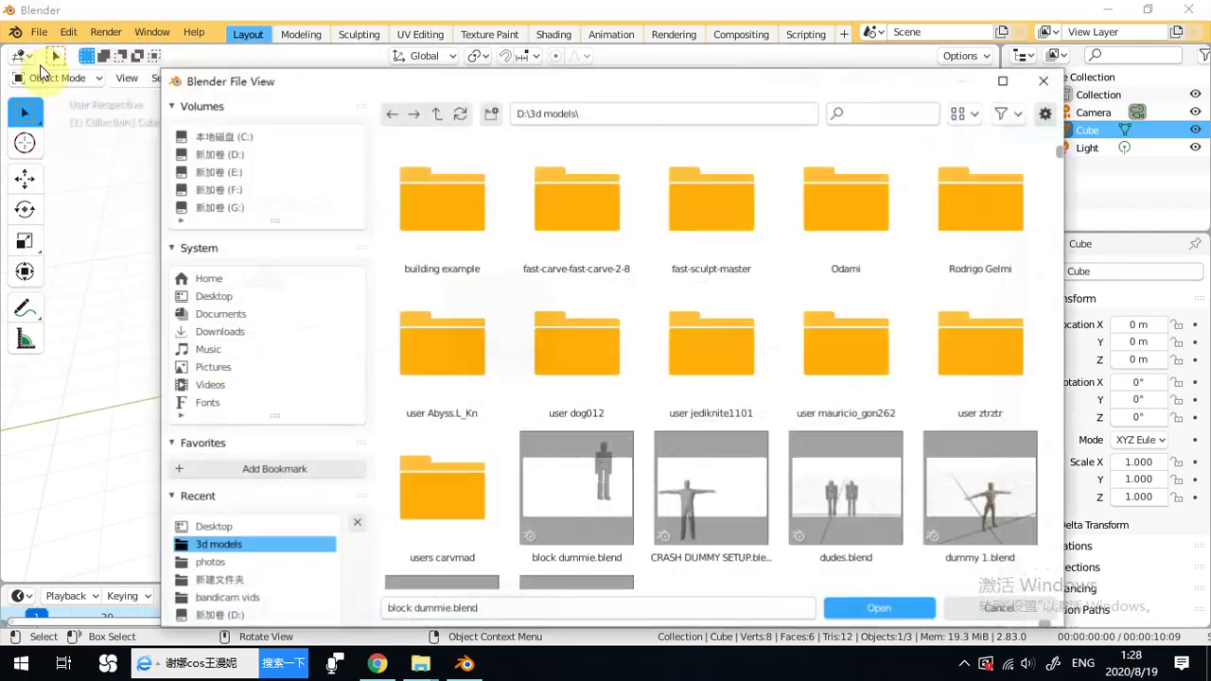
{"action": "double_click", "coordinate": [580, 525]}
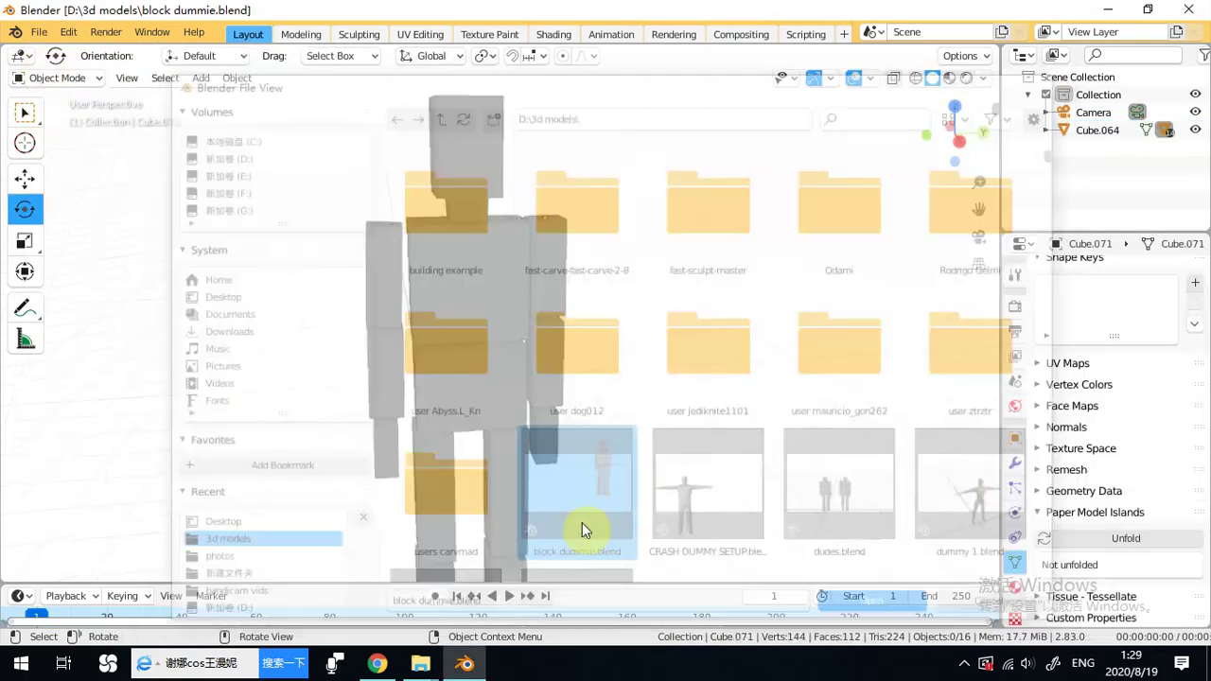
{"action": "middle_click_drag", "start_coordinate": [581, 421], "coordinate": [516, 334]}
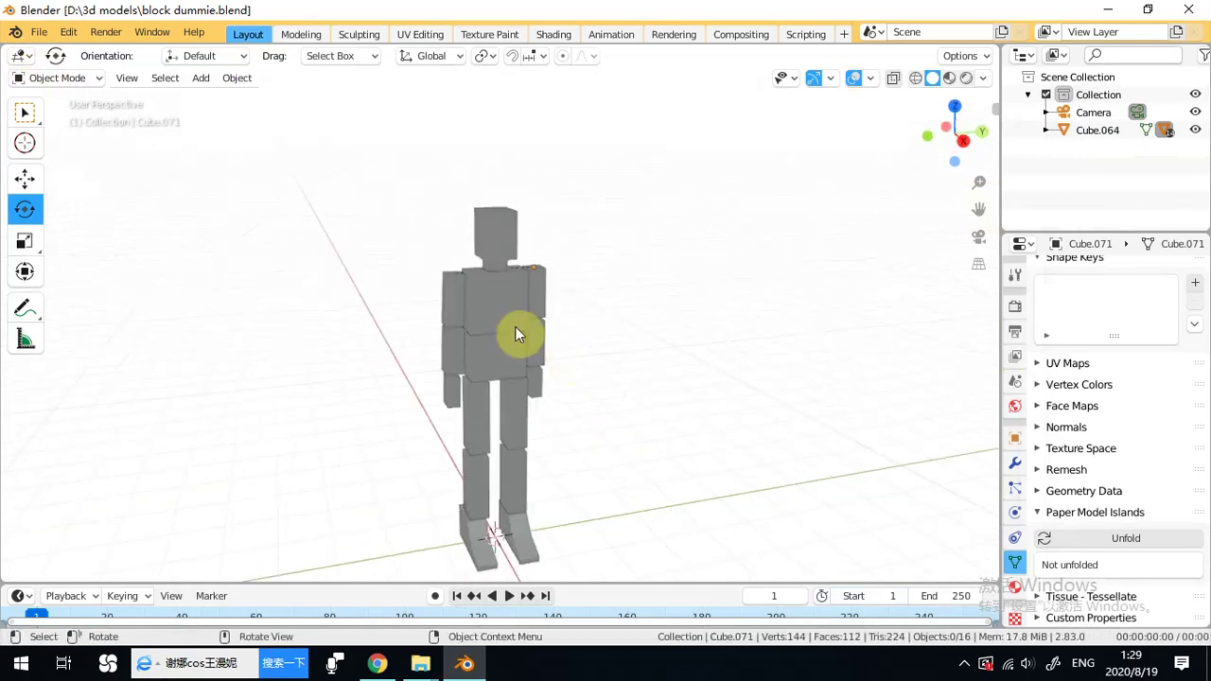
Try rotating the upper arm and torso, then revert both rotations.
{"action": "left_click", "coordinate": [532, 302]}
{"action": "left_click_drag", "start_coordinate": [561, 296], "coordinate": [544, 263]}
{"action": "middle_click_drag", "start_coordinate": [544, 263], "coordinate": [564, 276]}
{"action": "left_click", "coordinate": [563, 277]}
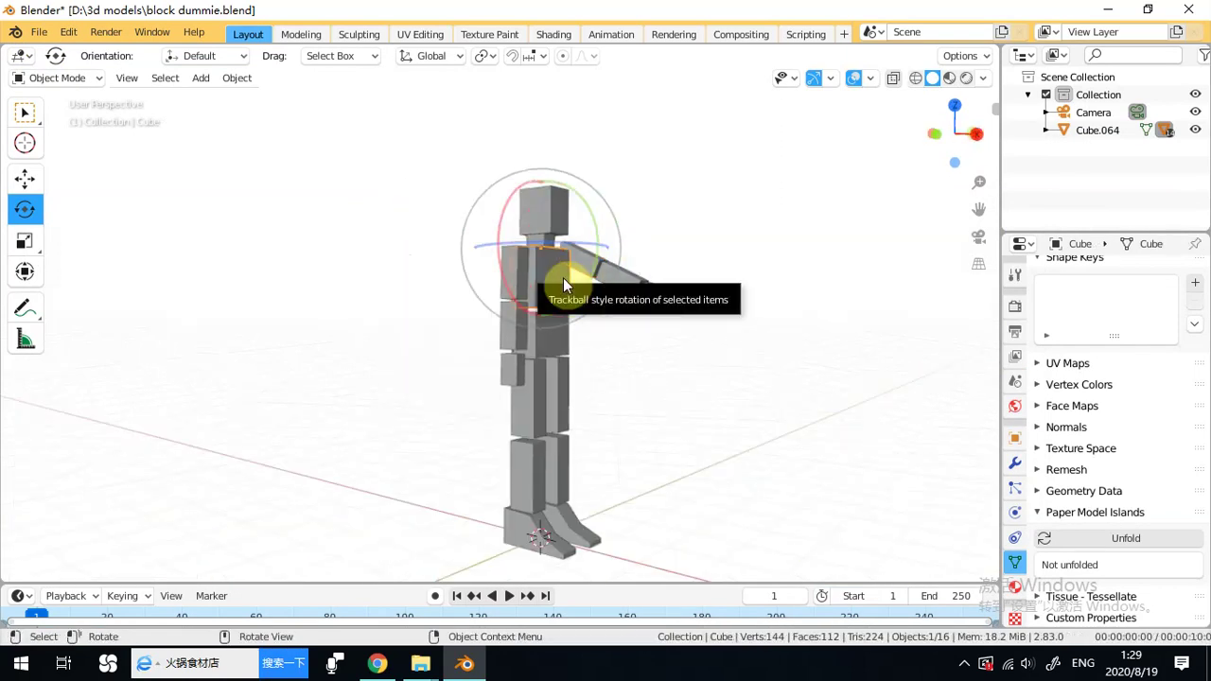
{"action": "left_click_drag", "start_coordinate": [503, 260], "coordinate": [615, 318]}
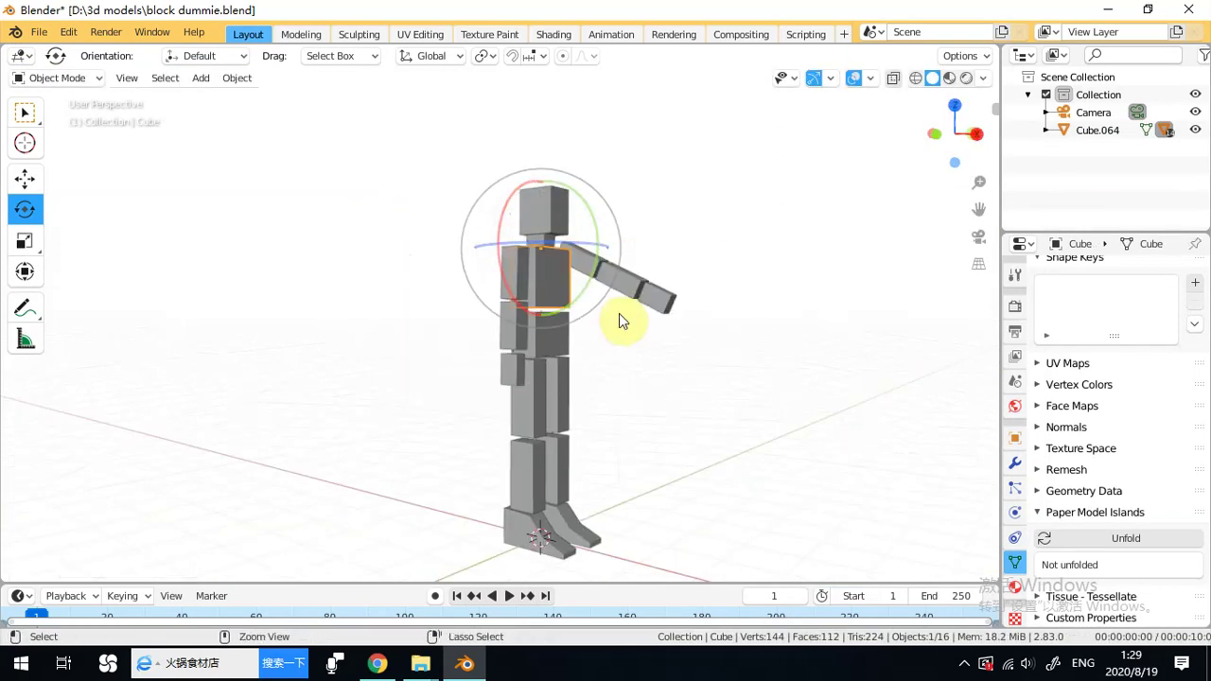
{"action": "left_click", "coordinate": [619, 313]}
{"action": "key", "text": "alt+r"}
Deselect, then box-select 15 of the dummy's 16 cubes from a front view.
{"action": "middle_click_drag", "start_coordinate": [662, 311], "coordinate": [580, 245]}
{"action": "left_click", "coordinate": [576, 323]}
{"action": "left_click_drag", "start_coordinate": [581, 189], "coordinate": [368, 547]}
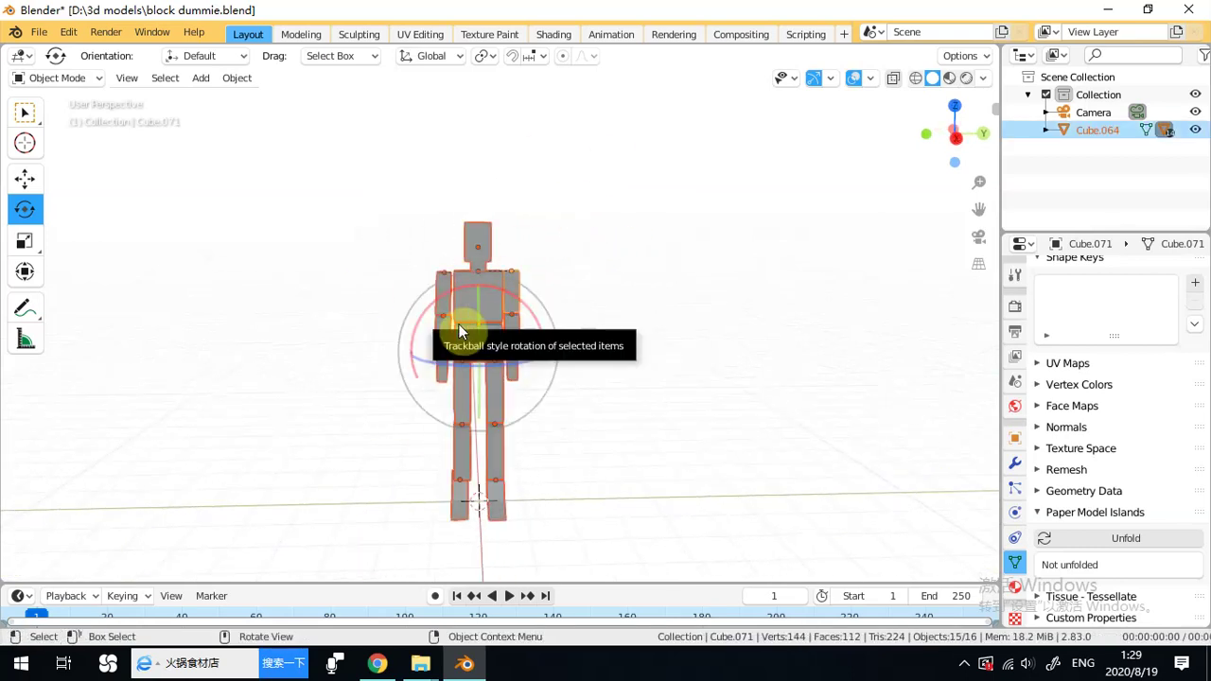
Duplicate the dummy with Shift+D, constrained to Y, placing the copy to the right.
{"action": "key", "text": "shift+d"}
{"action": "key", "text": "y"}
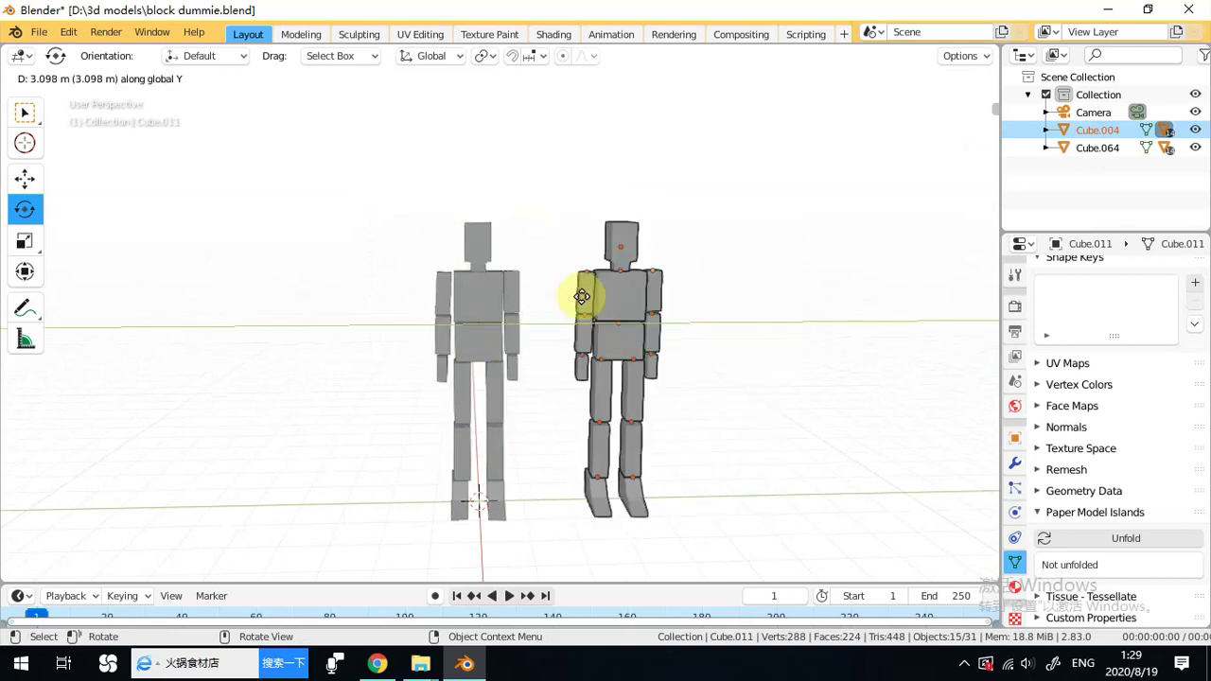
{"action": "left_click", "coordinate": [733, 300]}
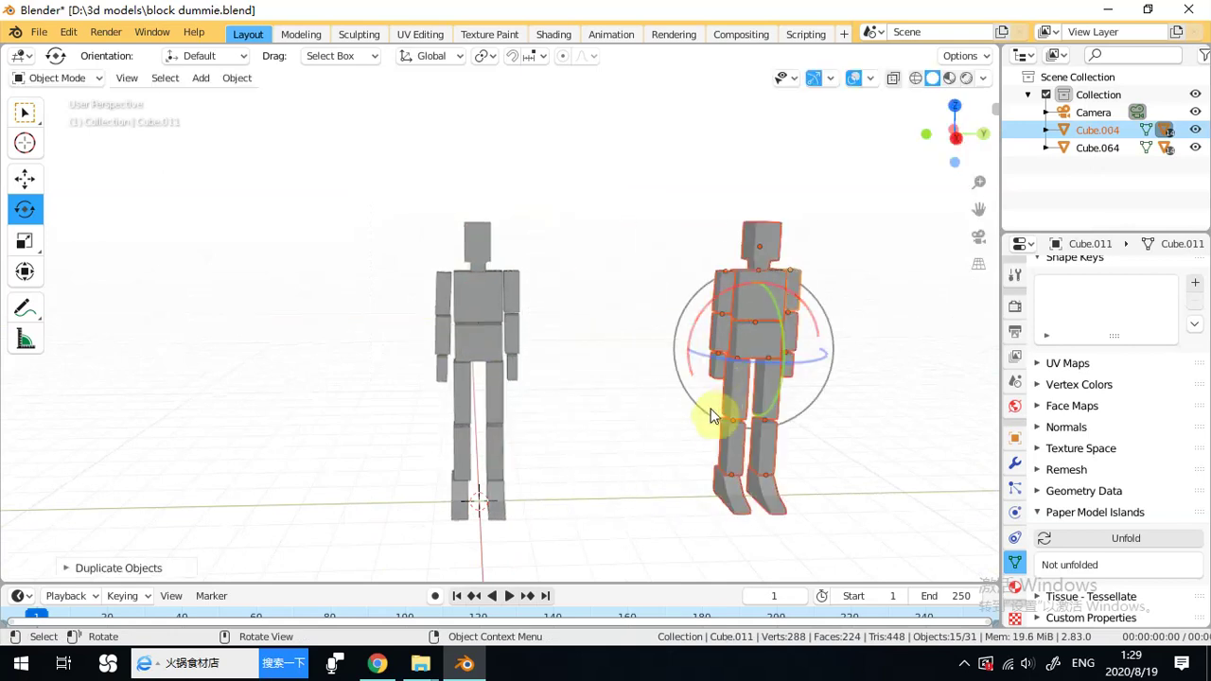
{"action": "left_click", "coordinate": [703, 296]}
{"action": "middle_click_drag", "start_coordinate": [702, 297], "coordinate": [624, 308]}
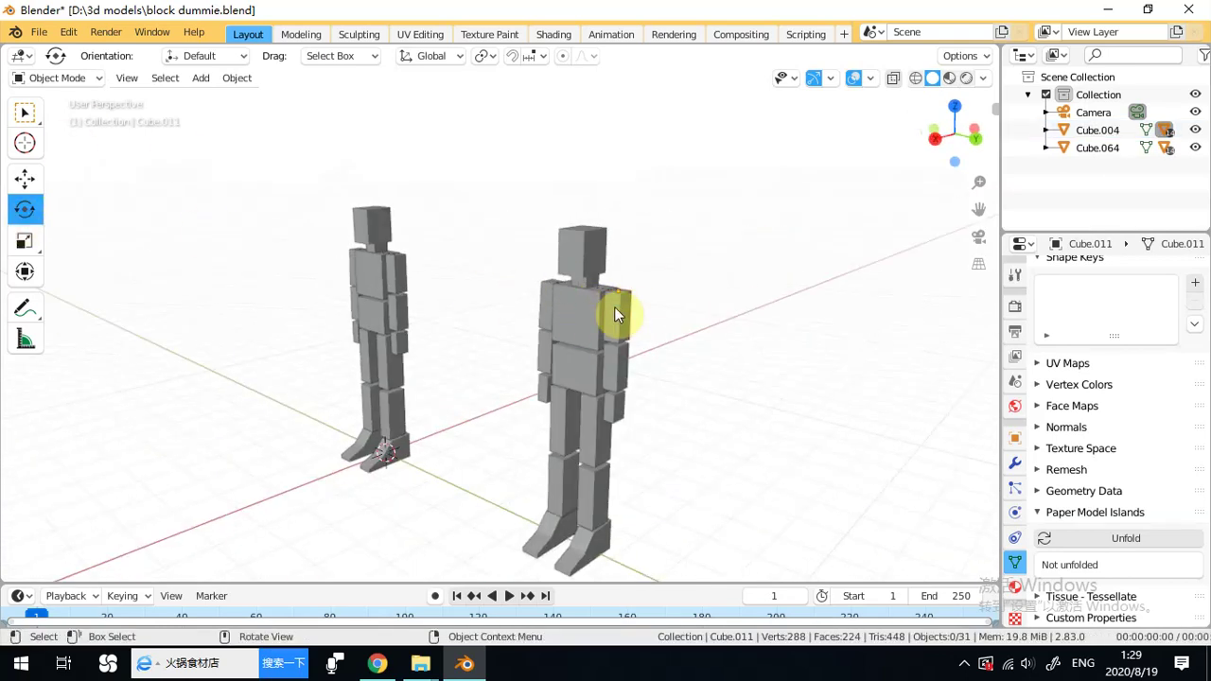
Trial-rotate the copy's arm and undo it, then swing its thigh and bend its lower leg.
{"action": "left_click_drag", "start_coordinate": [579, 280], "coordinate": [697, 319]}
{"action": "key", "text": "ctrl+z"}
{"action": "mouse_move", "coordinate": [662, 331]}
{"action": "middle_mouse_down"}
{"action": "mouse_move", "coordinate": [743, 329]}
{"action": "mouse_move", "coordinate": [670, 335]}
{"action": "middle_mouse_up"}
{"action": "left_click", "coordinate": [659, 371]}
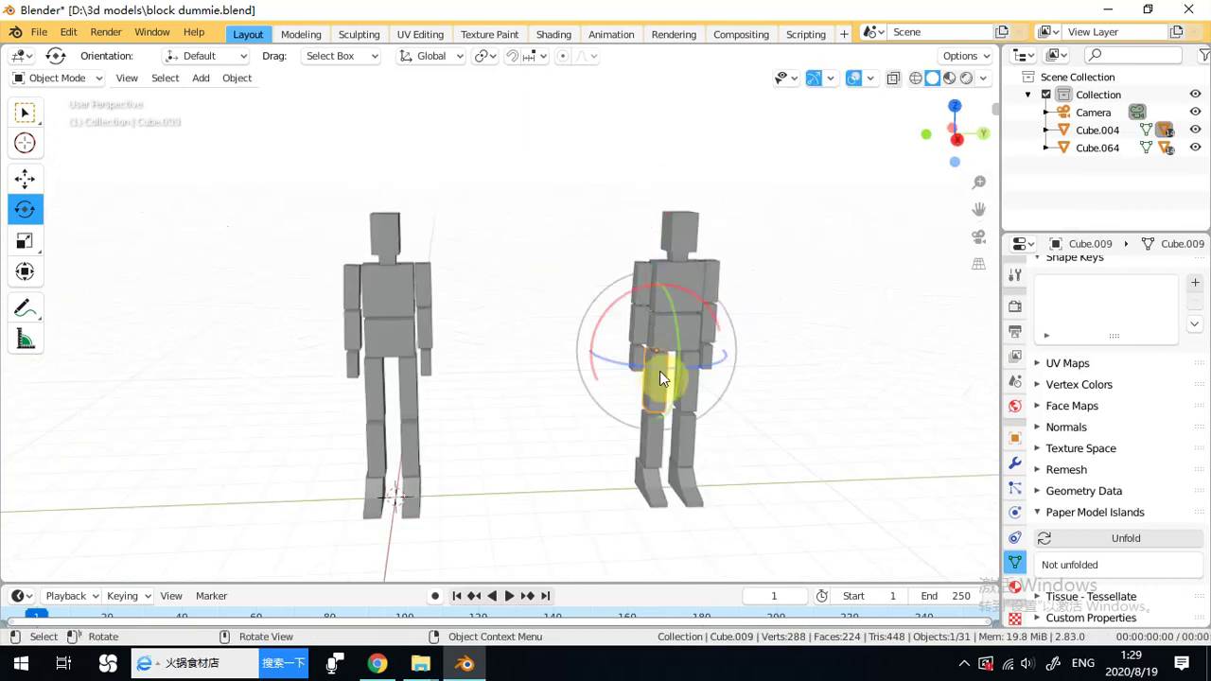
{"action": "left_click_drag", "start_coordinate": [675, 347], "coordinate": [730, 338]}
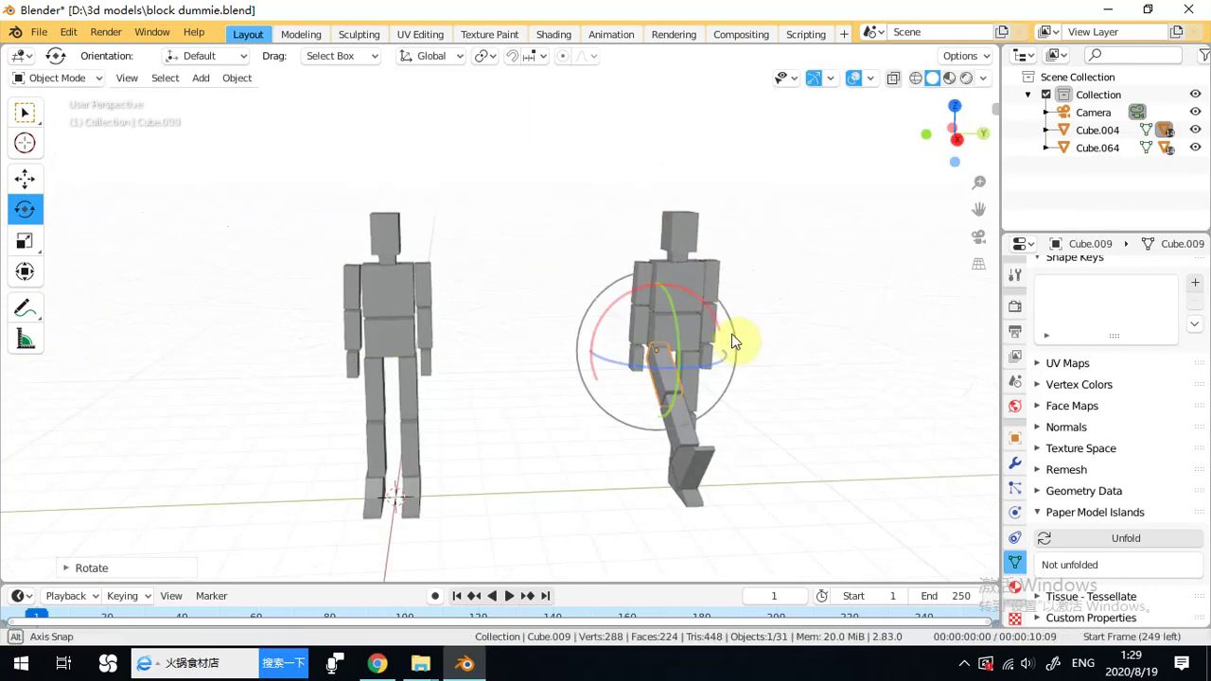
{"action": "middle_click_drag", "start_coordinate": [729, 338], "coordinate": [507, 312]}
{"action": "left_click", "coordinate": [361, 418]}
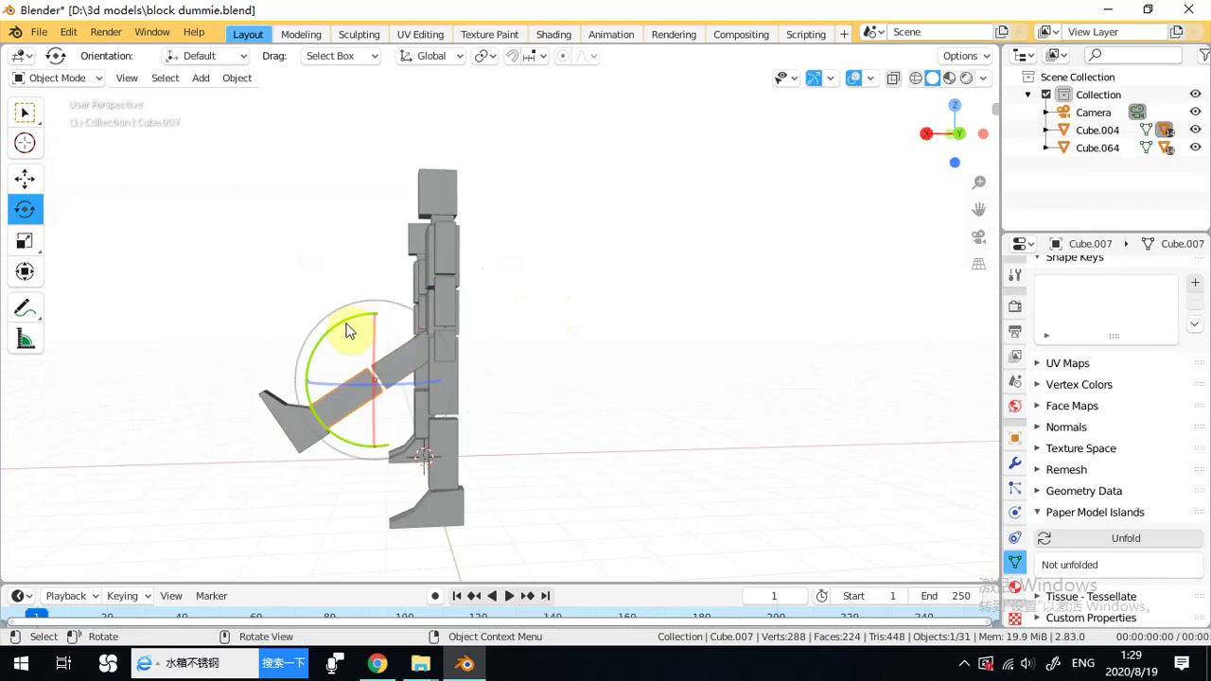
{"action": "left_click_drag", "start_coordinate": [347, 330], "coordinate": [436, 276]}
Undo the leg rotations so both dummies stand straight, and deselect everything.
{"action": "left_click", "coordinate": [430, 308]}
{"action": "left_click", "coordinate": [429, 273]}
{"action": "middle_click_drag", "start_coordinate": [433, 215], "coordinate": [663, 273]}
{"action": "key", "text": "ctrl+z"}
{"action": "key", "text": "ctrl+z"}
{"action": "key", "text": "ctrl+z"}
{"action": "key", "text": "ctrl+z"}
{"action": "key", "text": "ctrl+z"}
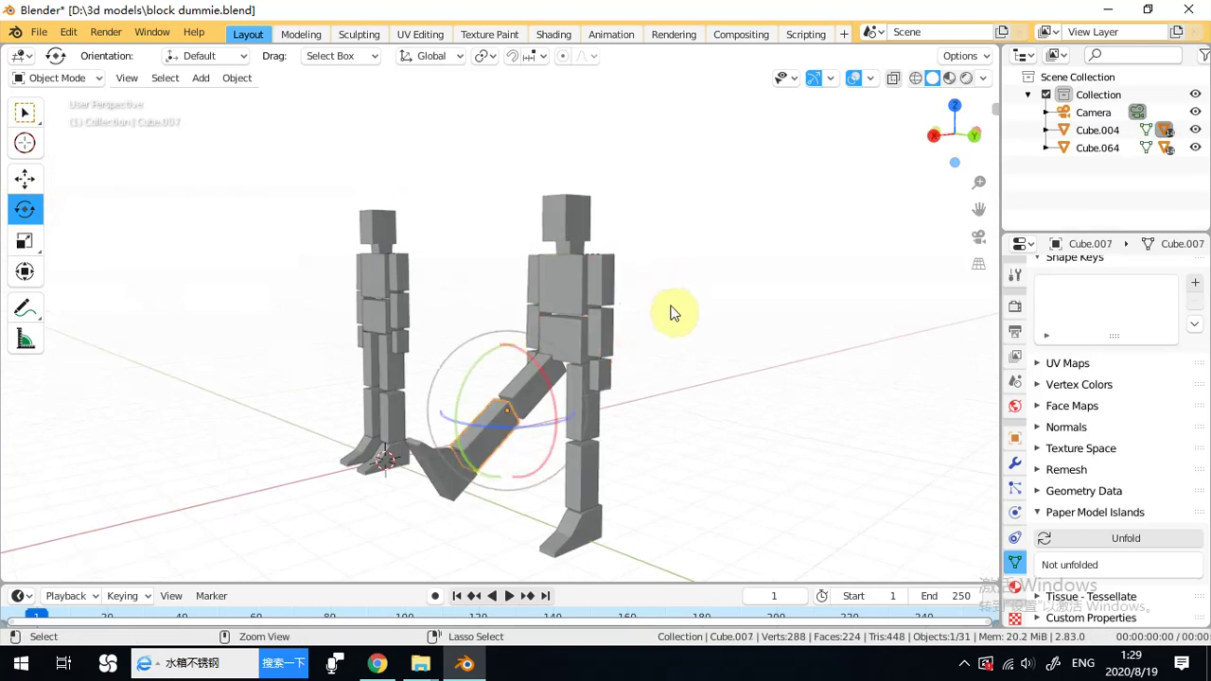
{"action": "left_click", "coordinate": [615, 323]}
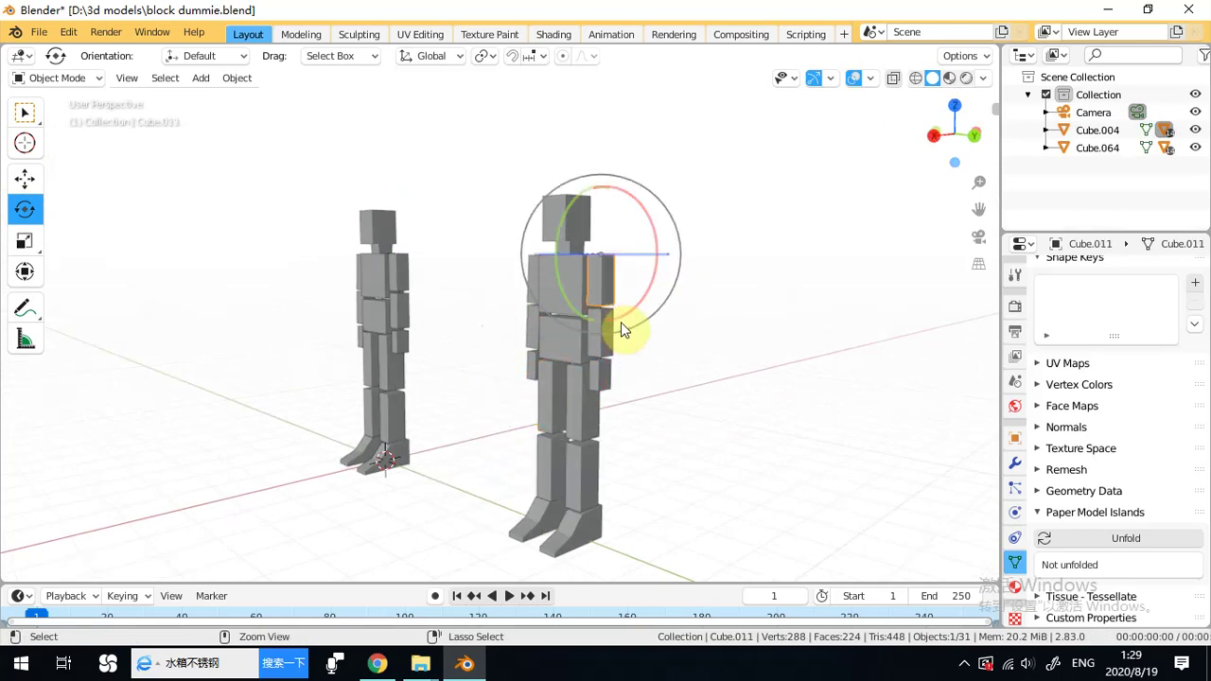
{"action": "left_click", "coordinate": [668, 305]}
{"action": "middle_click_drag", "start_coordinate": [667, 306], "coordinate": [792, 306]}
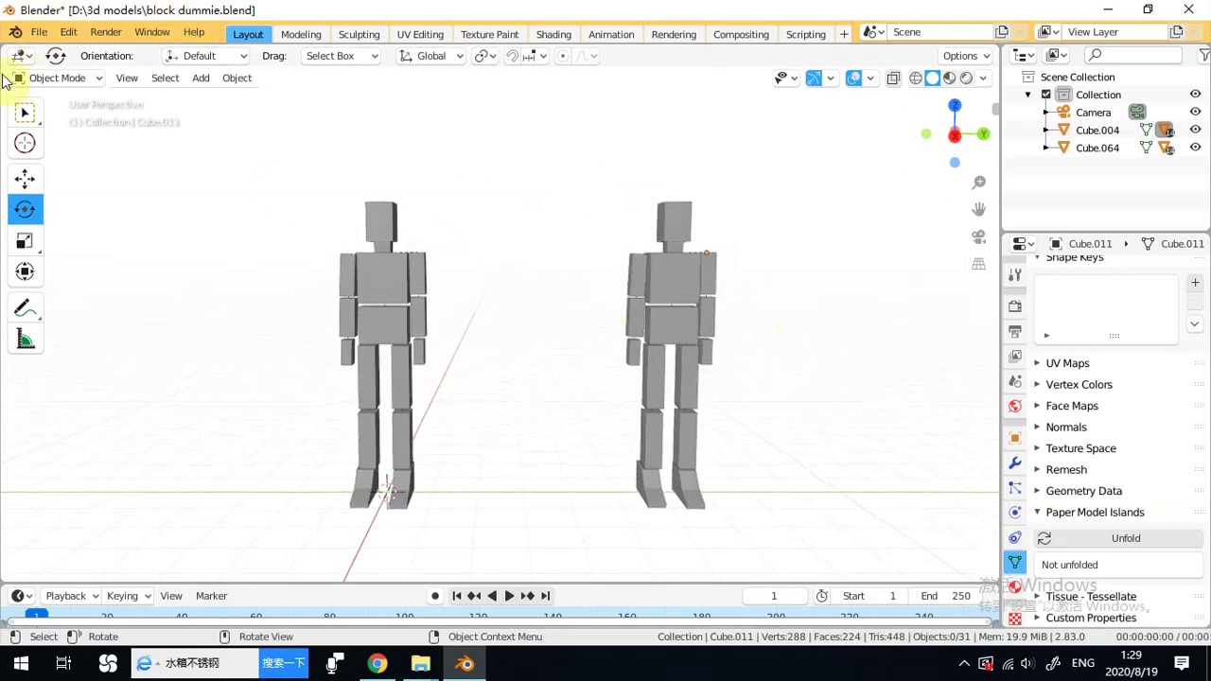
Save block dummie.blend via File > Save, then bring up the screen recorder's controls.
{"action": "left_click", "coordinate": [43, 35]}
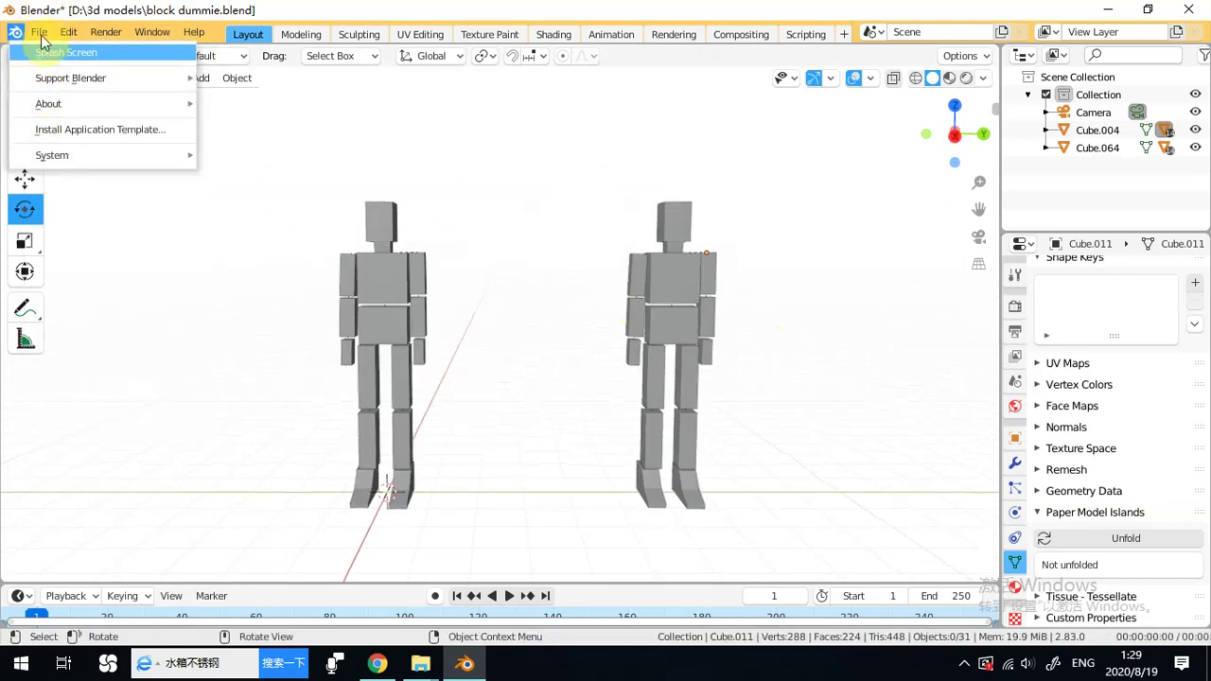
{"action": "left_click", "coordinate": [39, 52]}
{"action": "left_click", "coordinate": [39, 32]}
{"action": "left_click", "coordinate": [43, 144]}
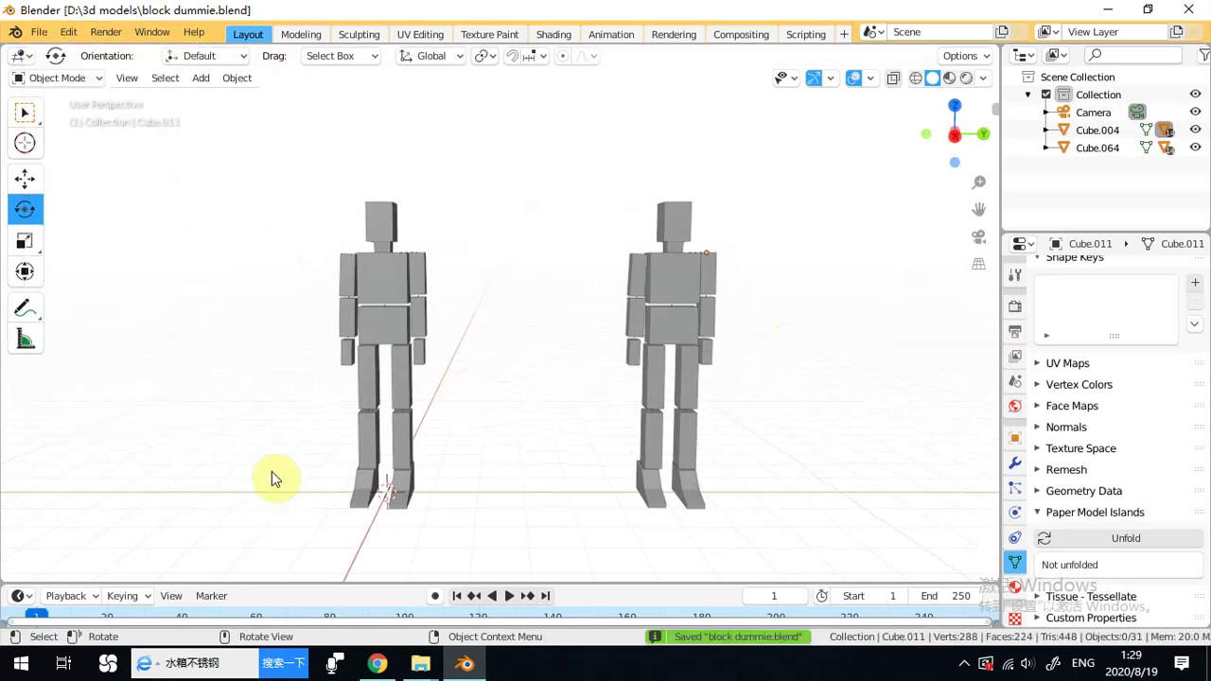
{"action": "left_click", "coordinate": [964, 662]}
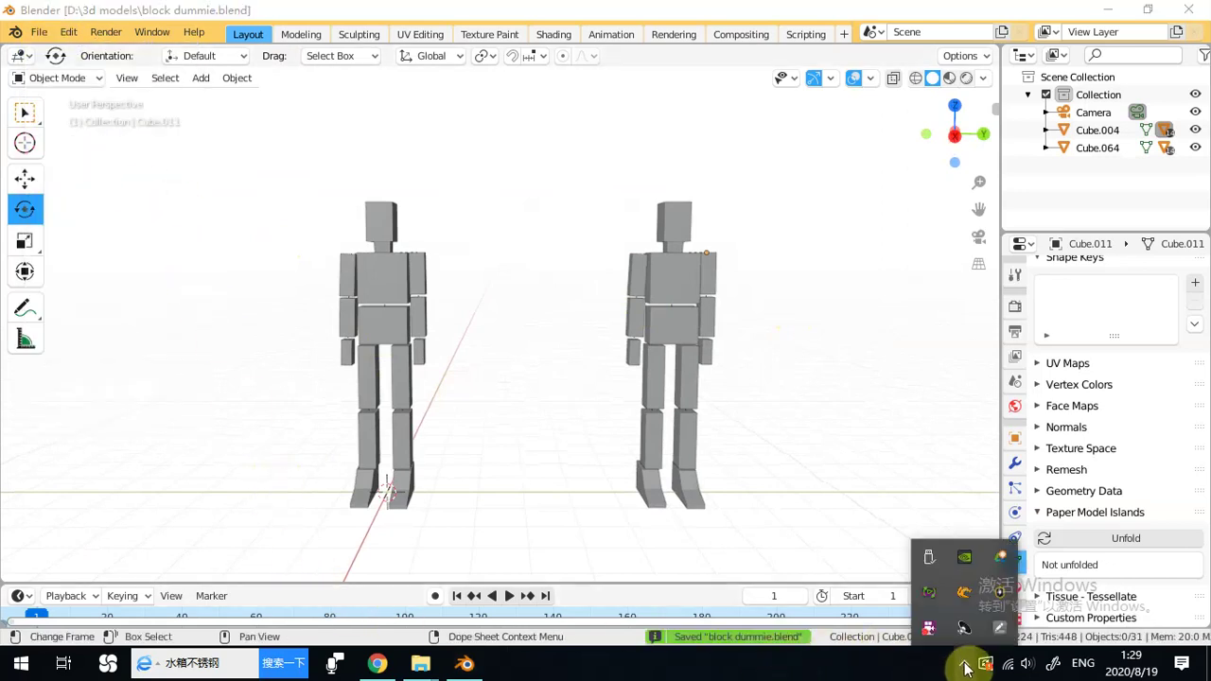
{"action": "left_click", "coordinate": [932, 634]}
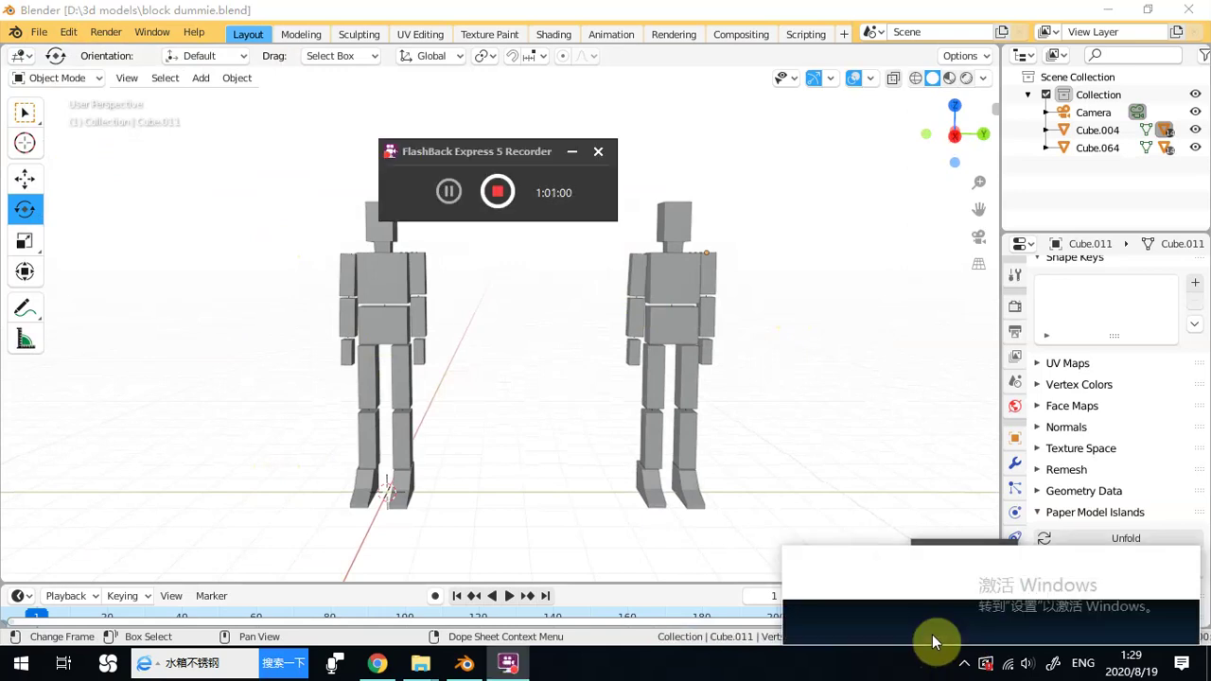